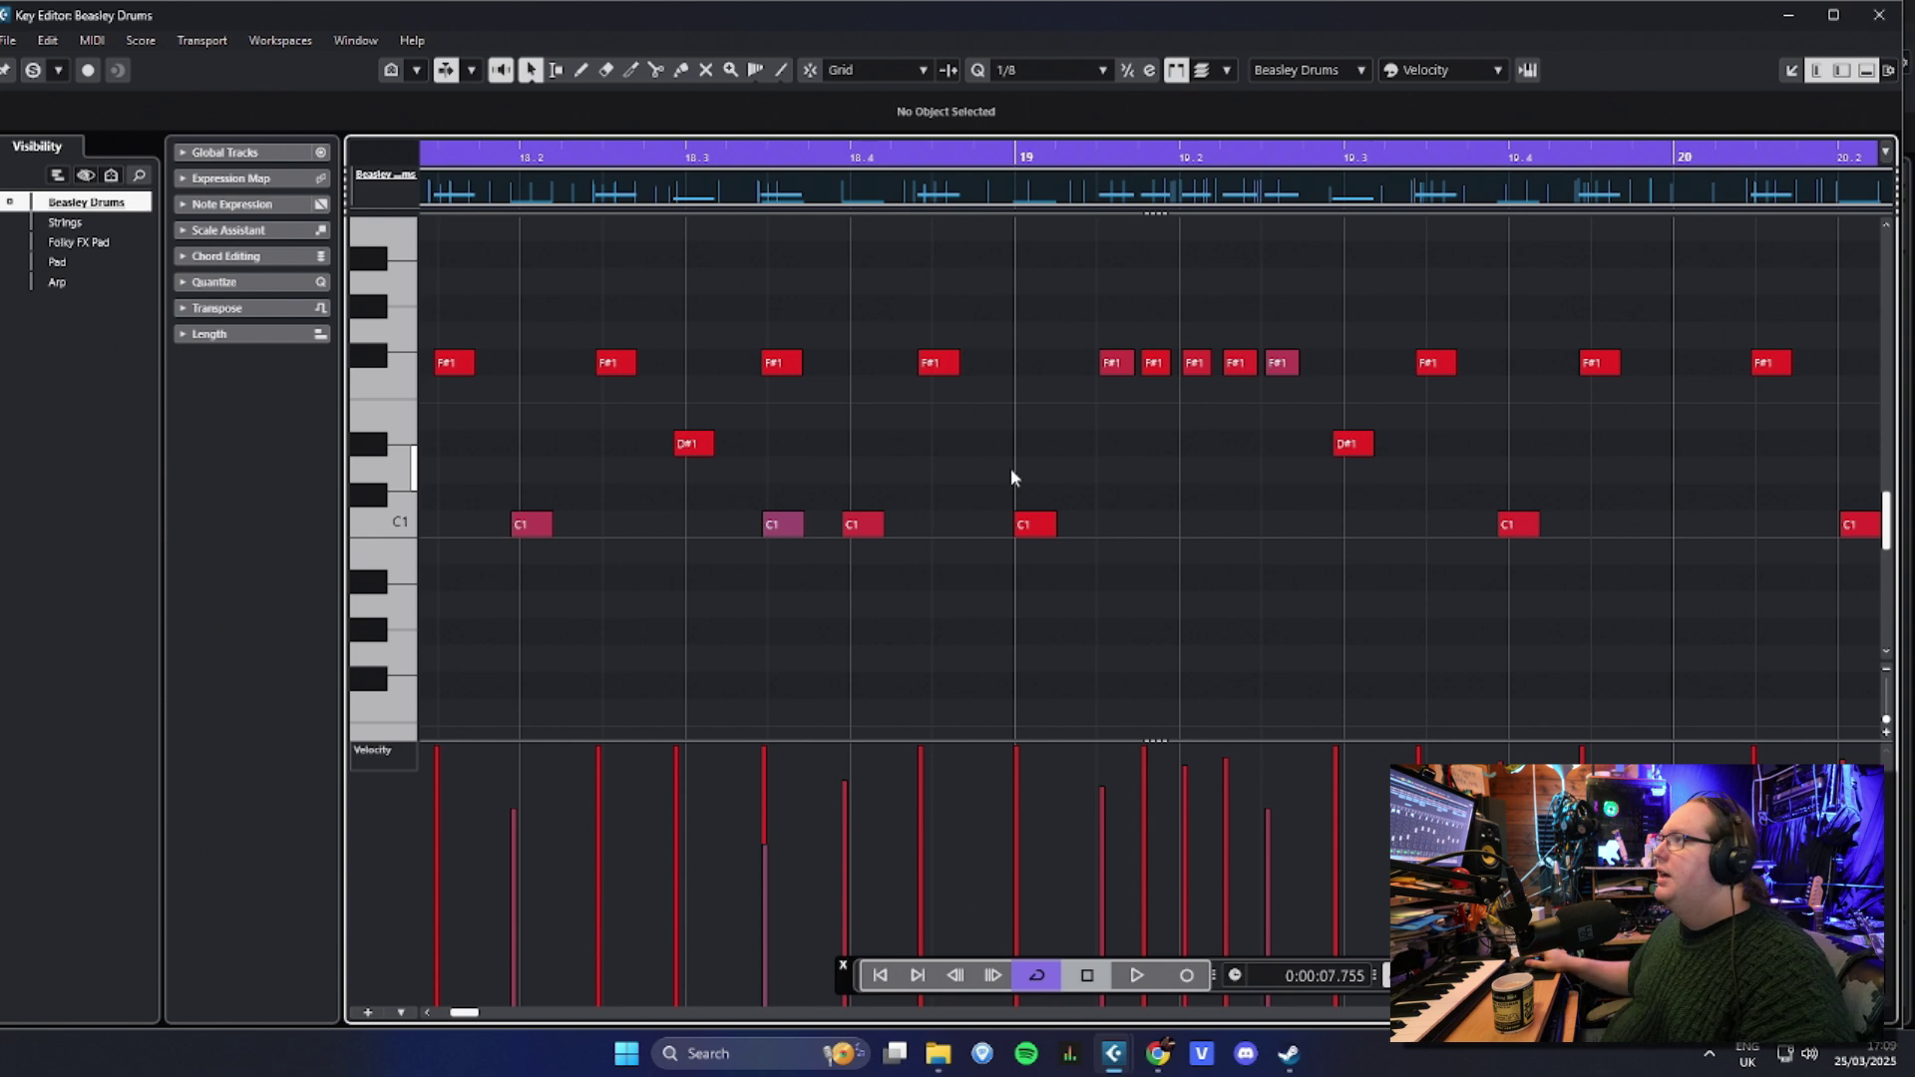
Step: Play the Beasley Drums notes in the Key Editor from just after bar 16 to bar 21, and close the editor
drag(773, 163, 1089, 105)
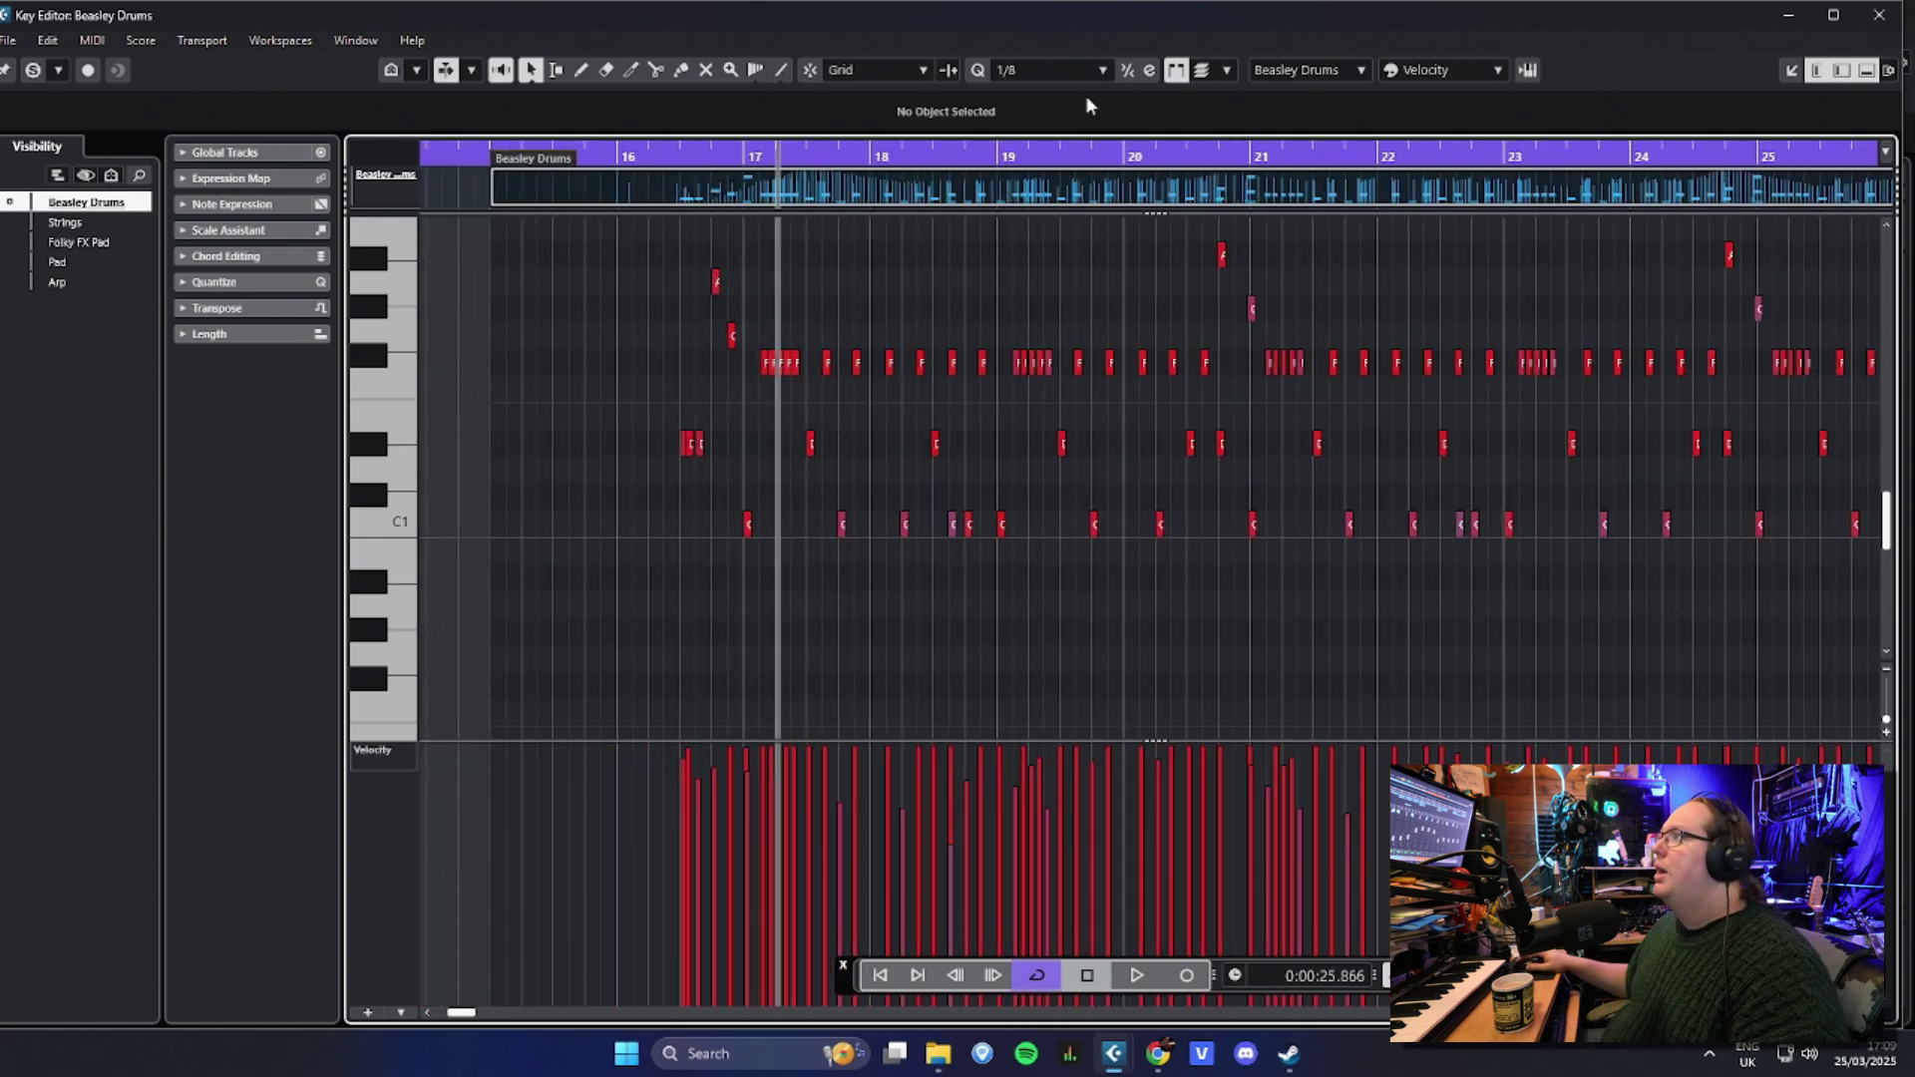
mouse_move(1343, 32)
mouse_down()
mouse_move(1379, 20)
mouse_move(1356, 14)
mouse_up()
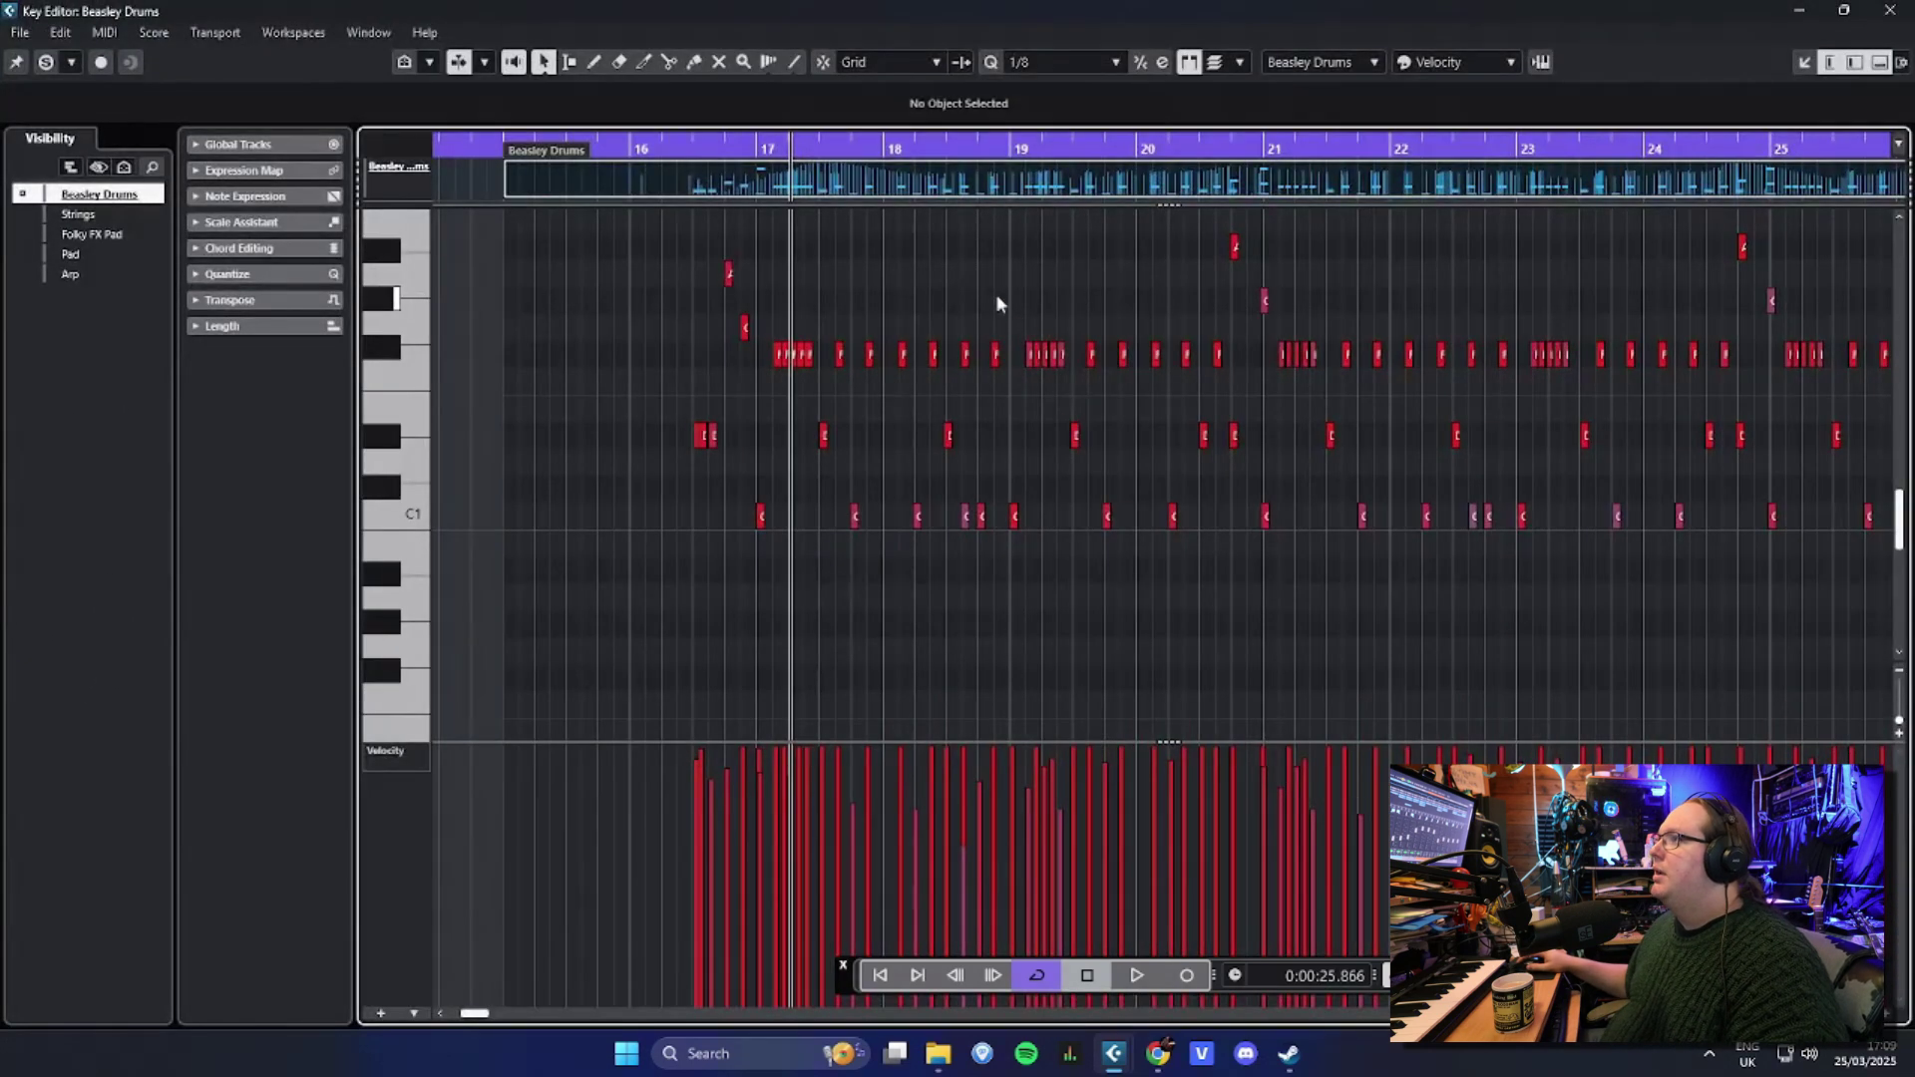
scroll(727, 345, up, 2)
drag(644, 148, 732, 373)
scroll(787, 351, up, 2)
scroll(788, 355, up, 1)
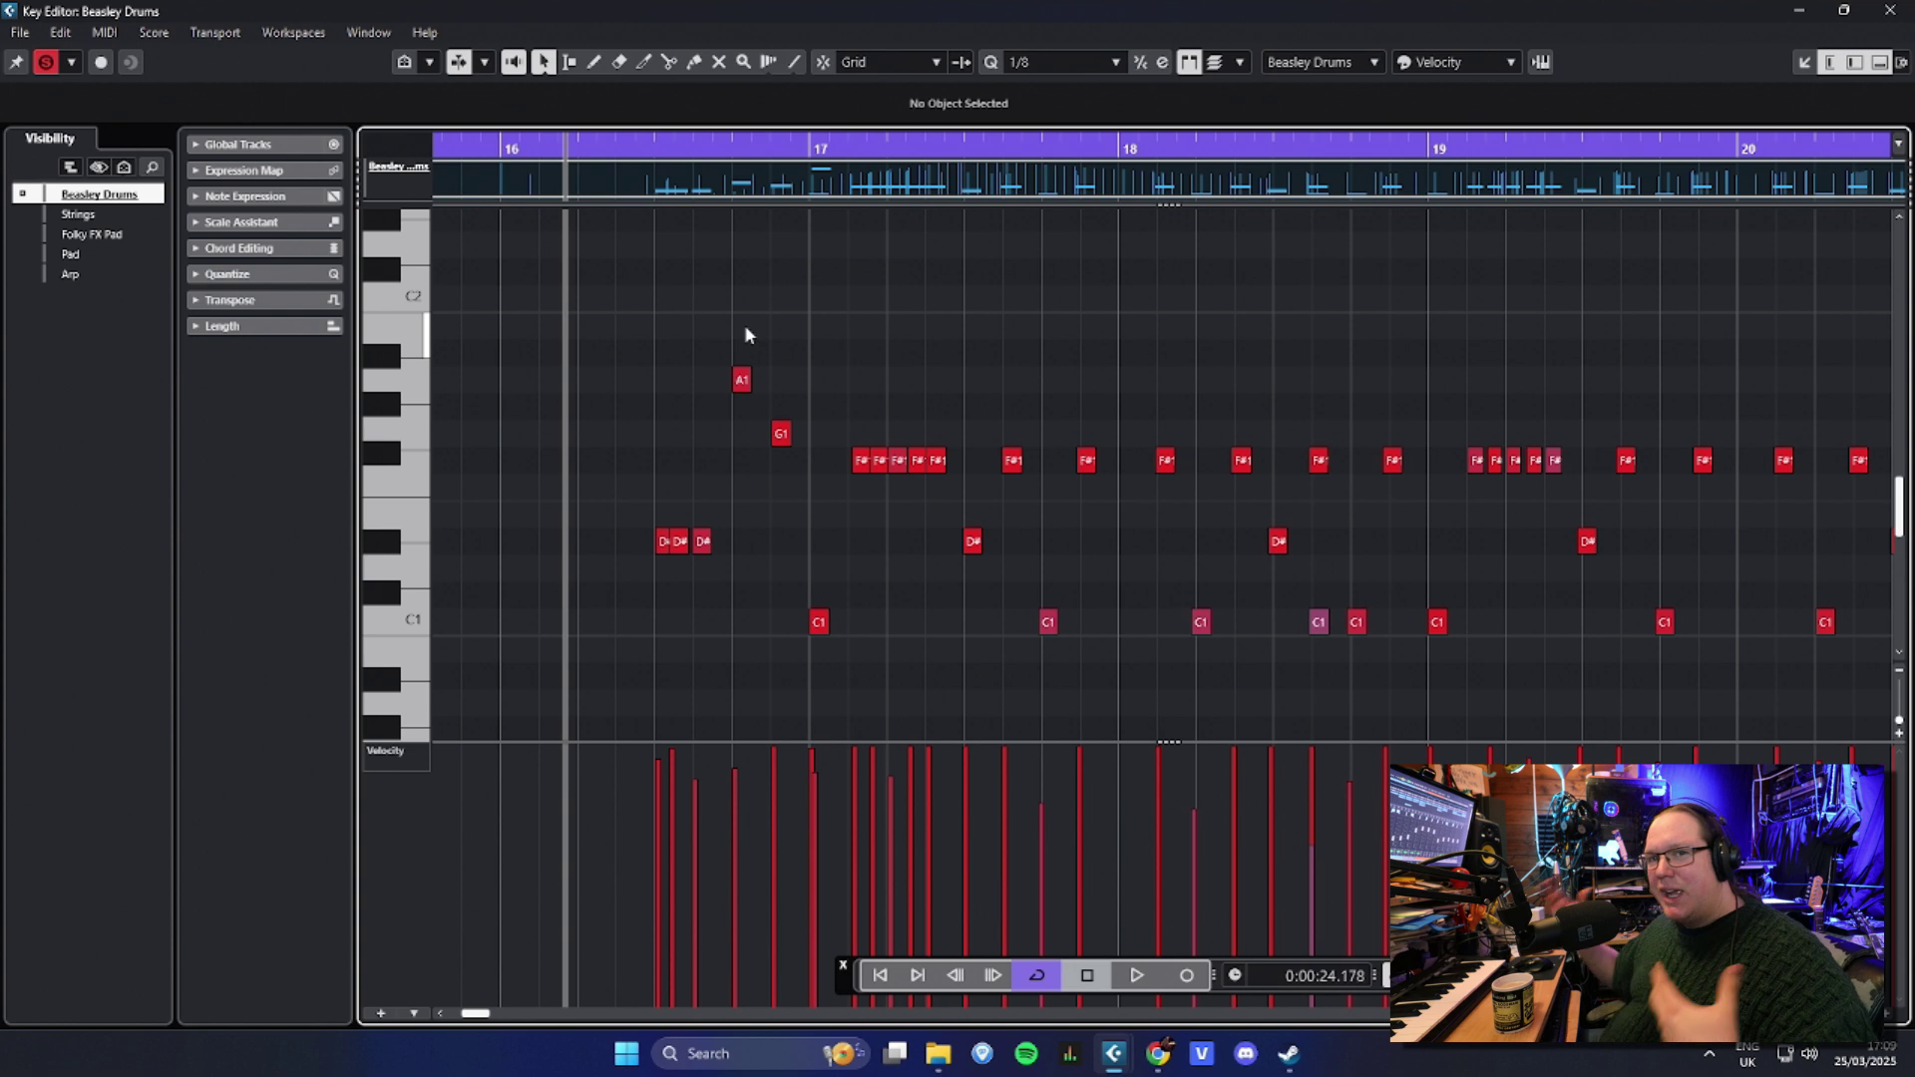
key(space)
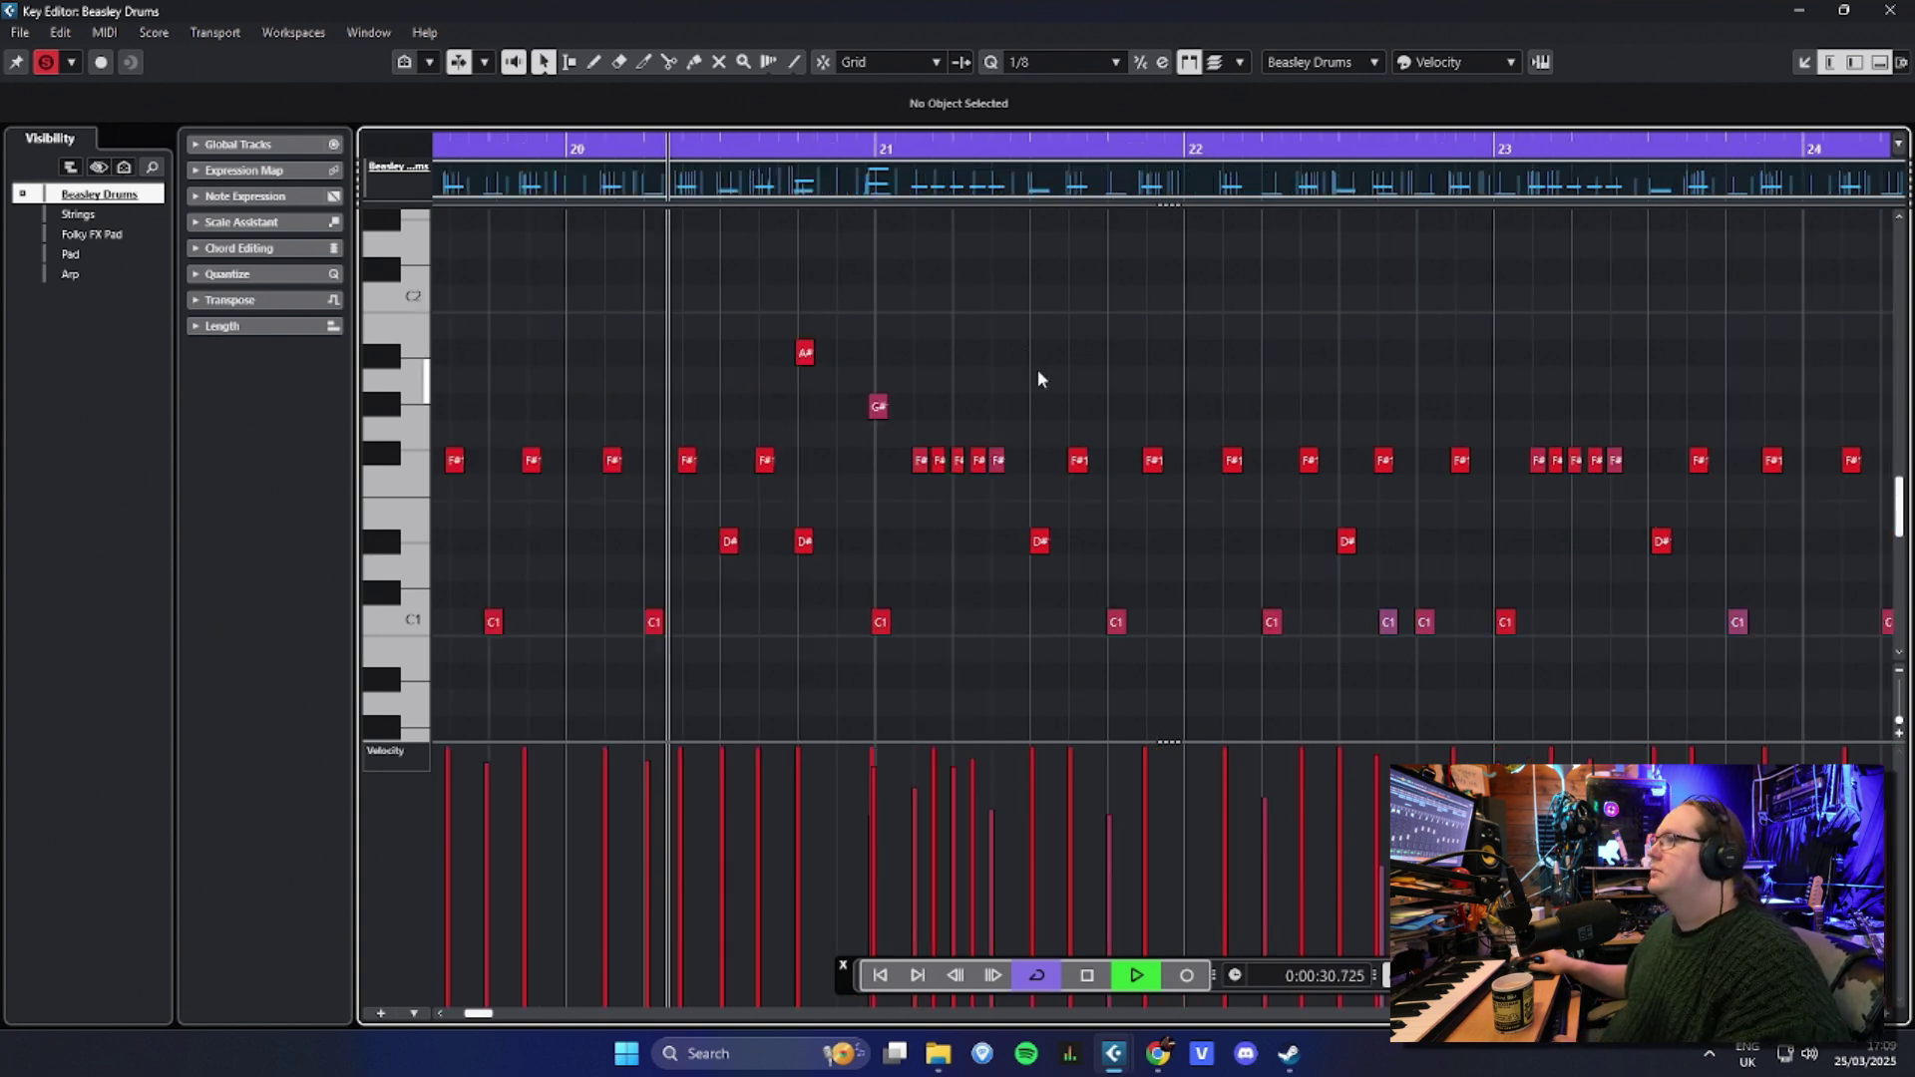
key(space)
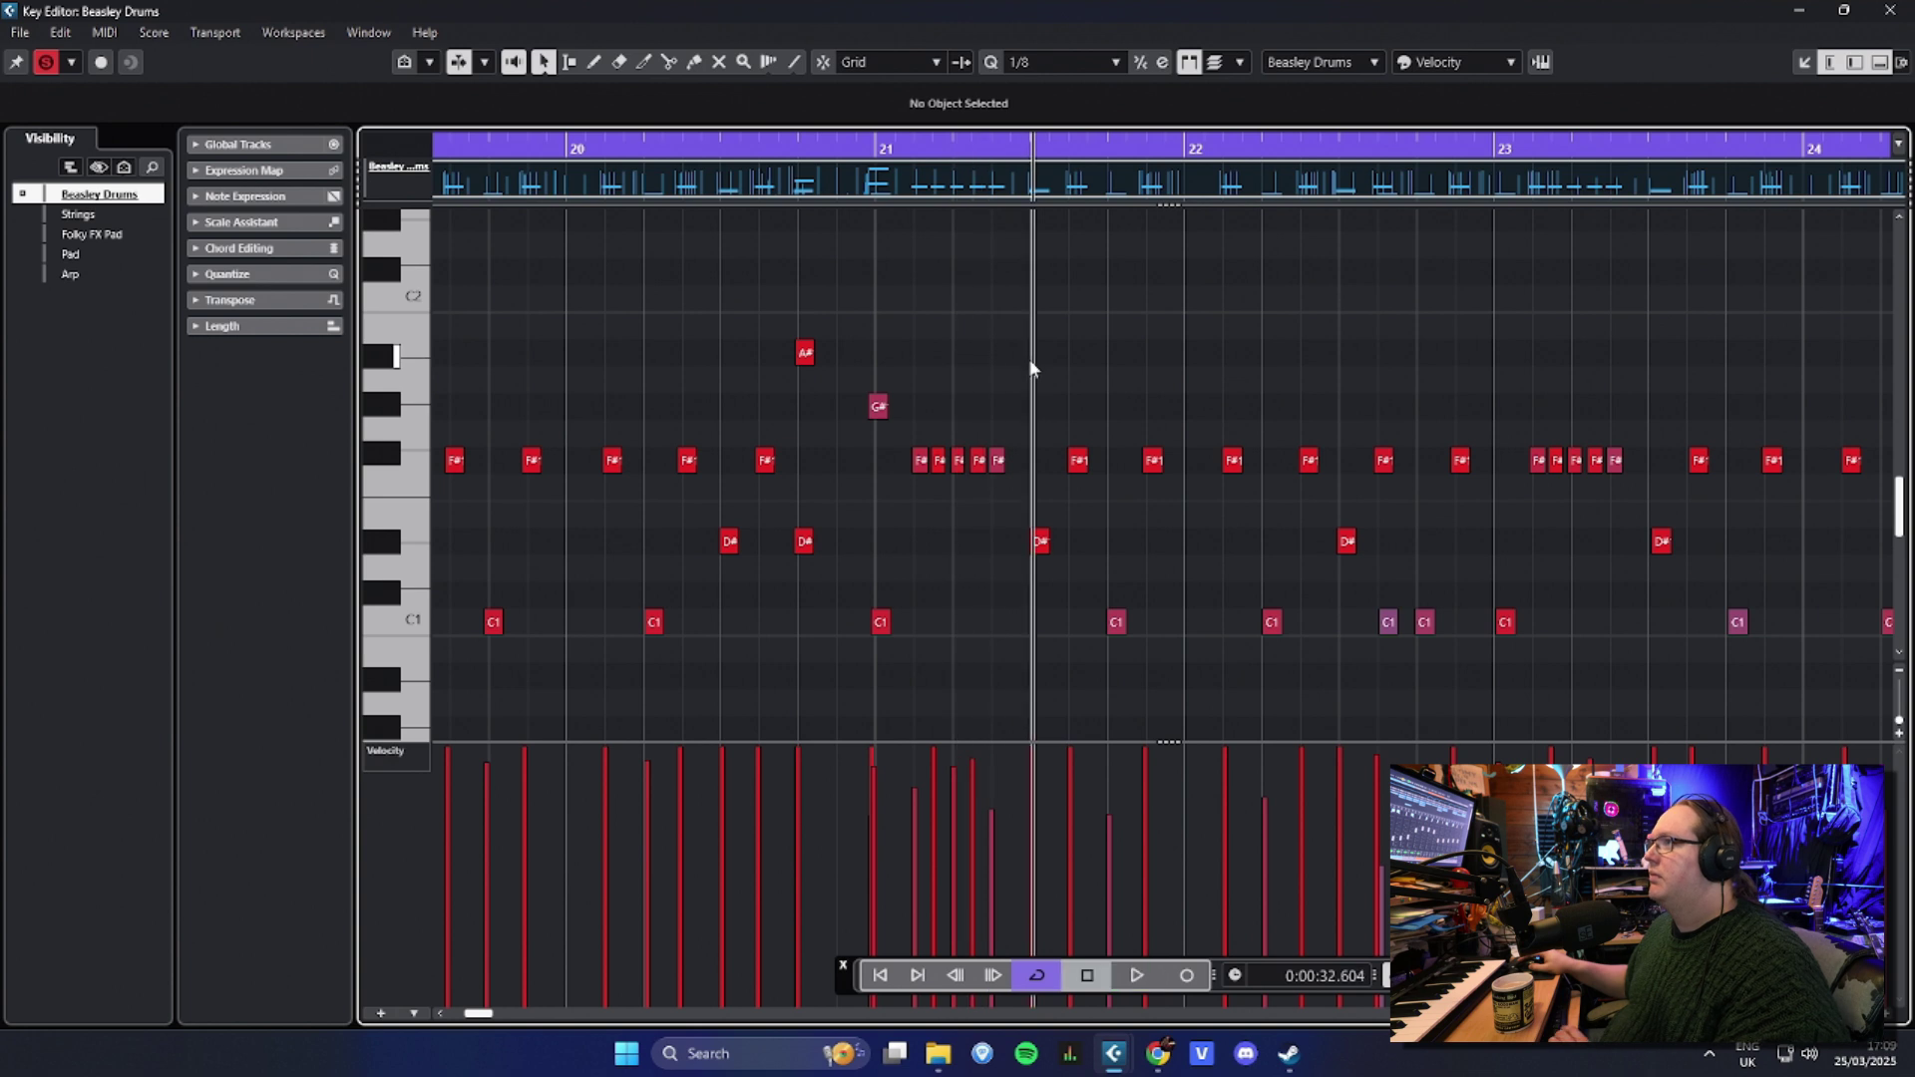
scroll(1044, 339, down, 2)
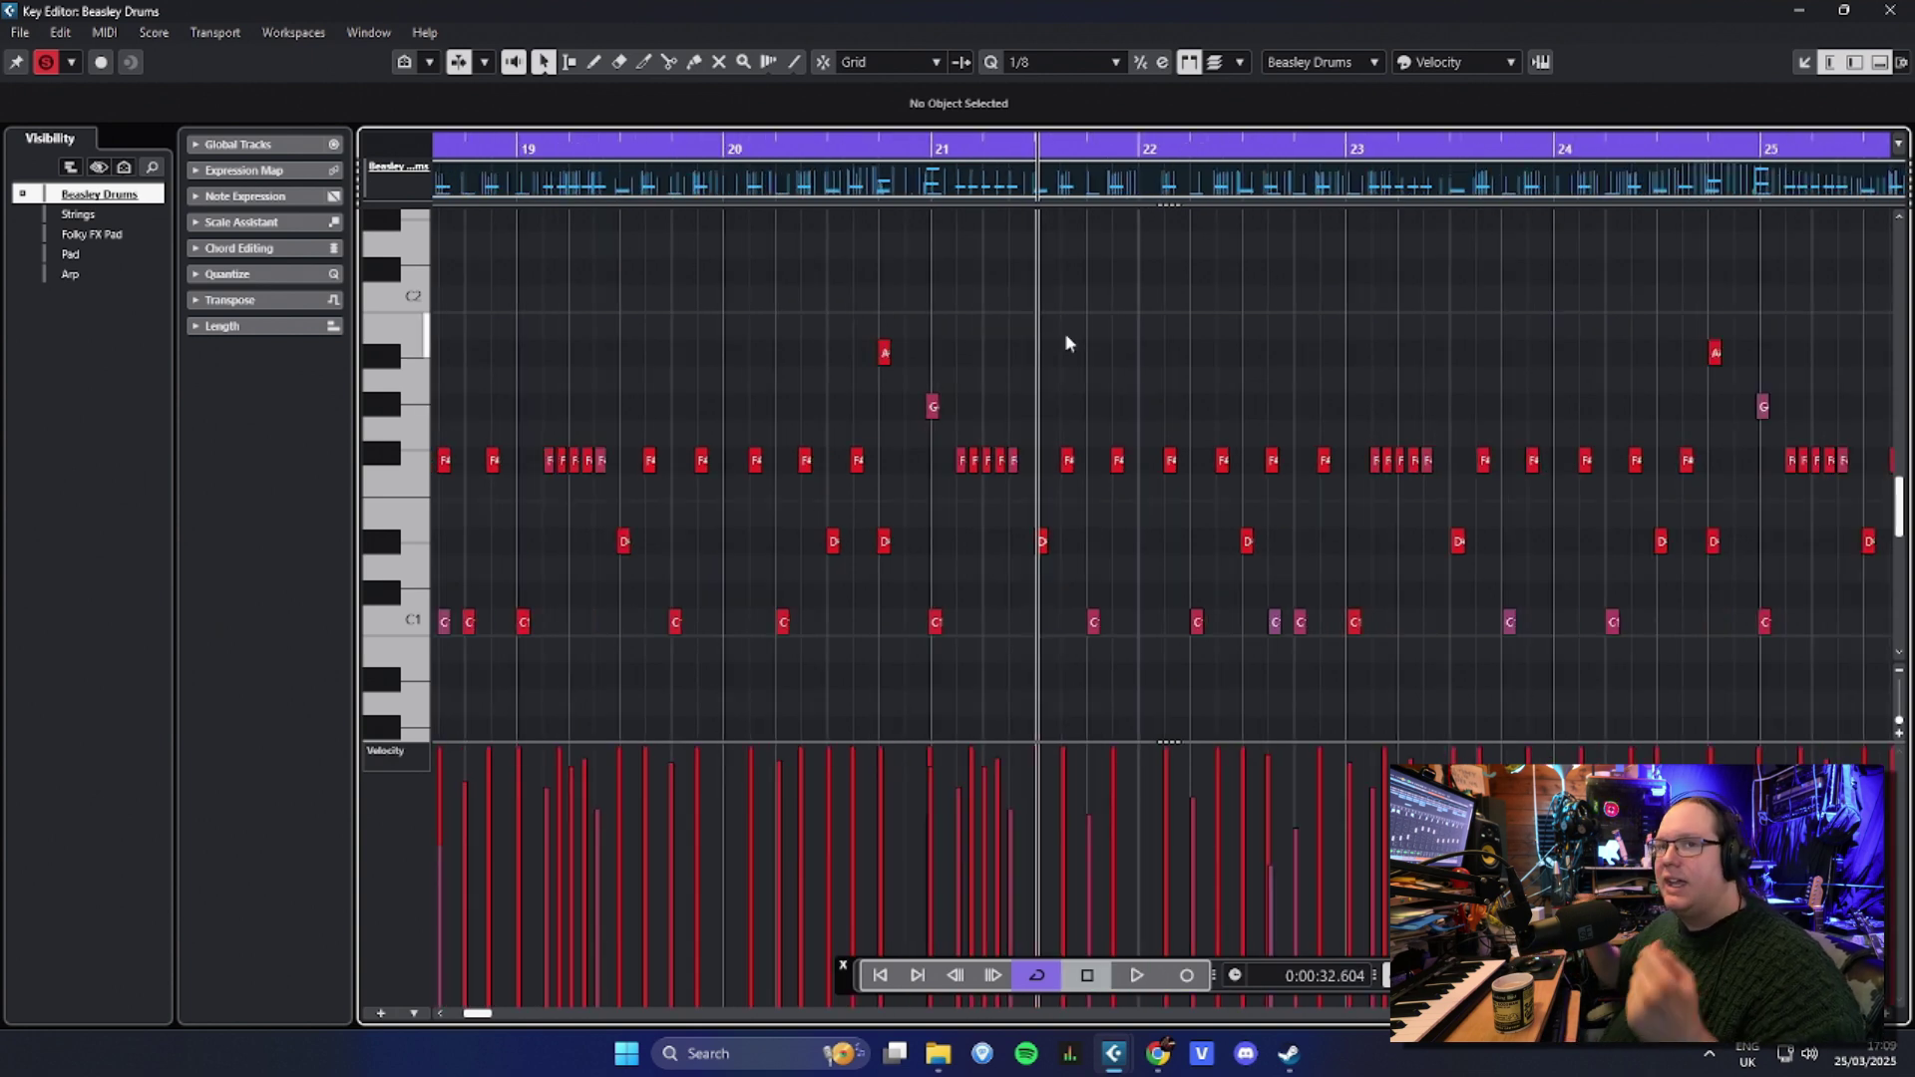
click(1890, 12)
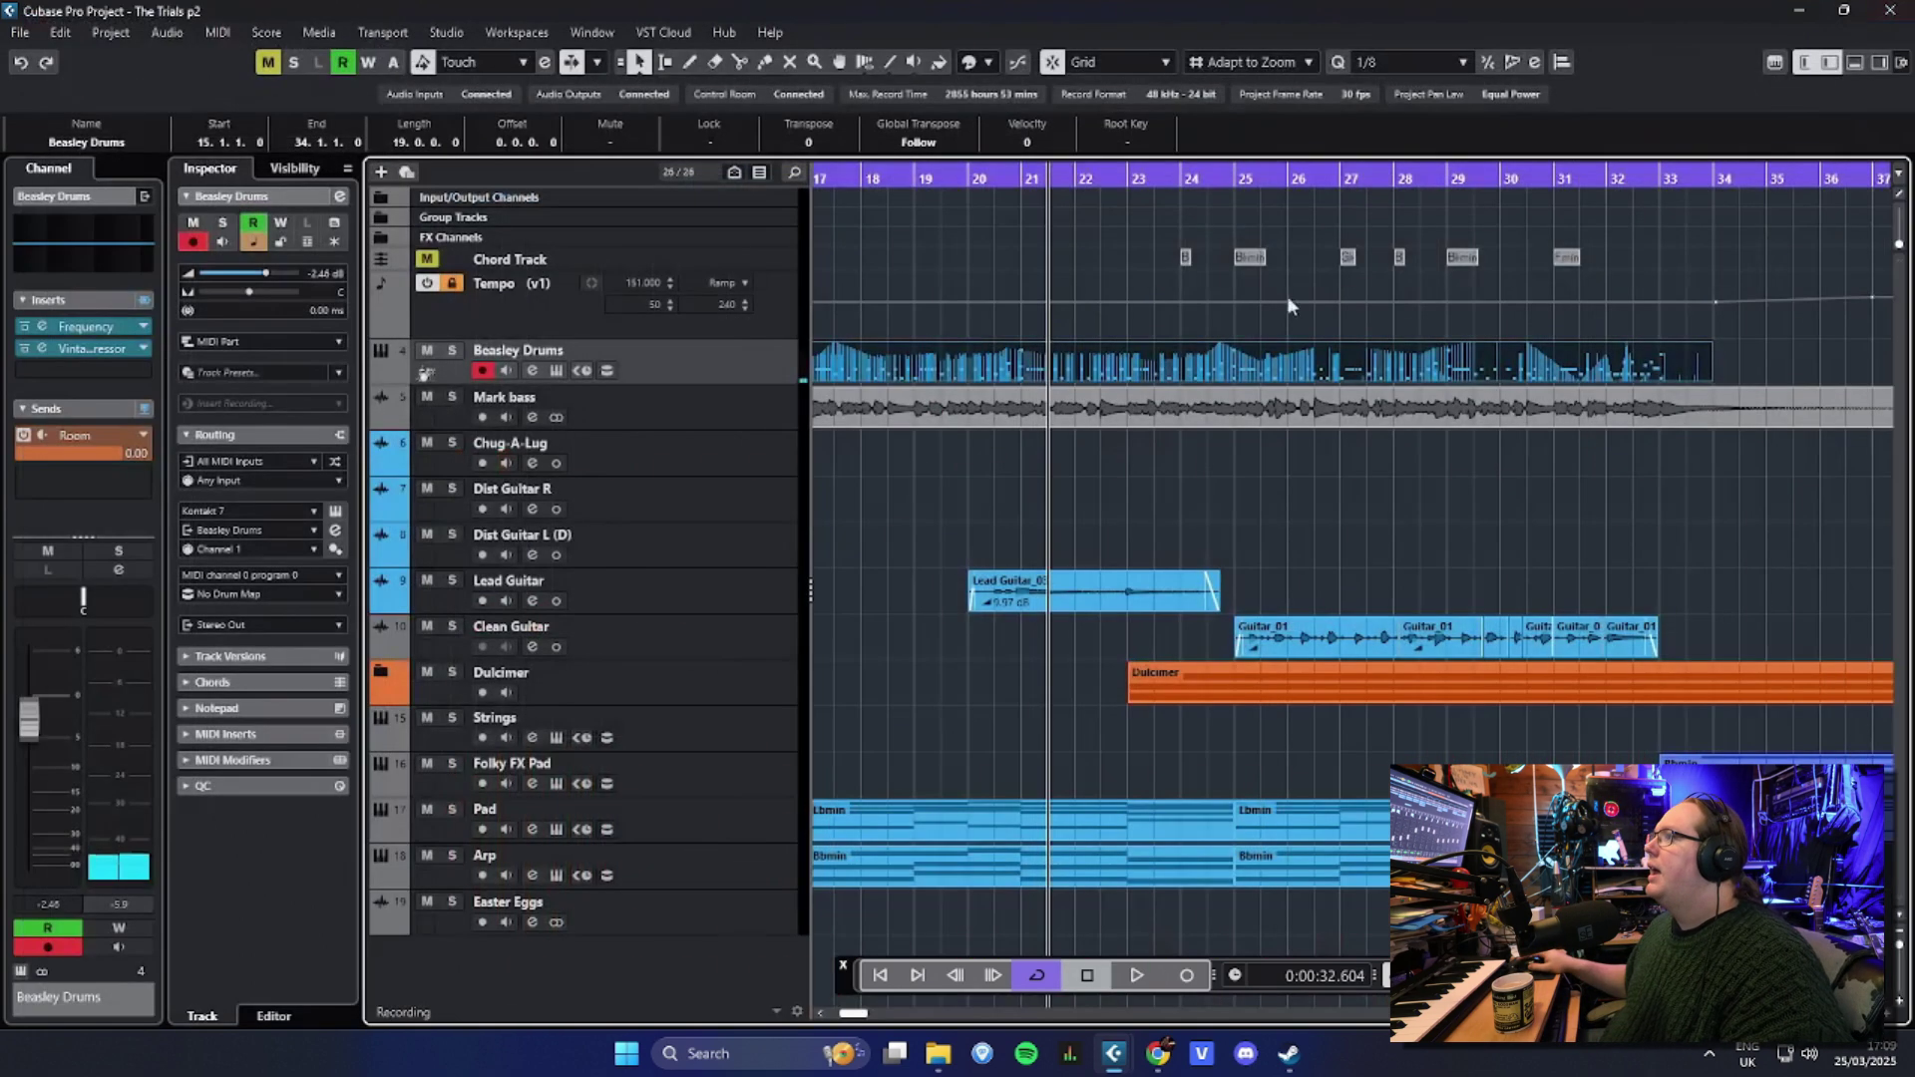
Step: Solo the Beasley Drums track in the project and play it briefly from bar 39
click(997, 507)
key(g)
key(g)
key(g)
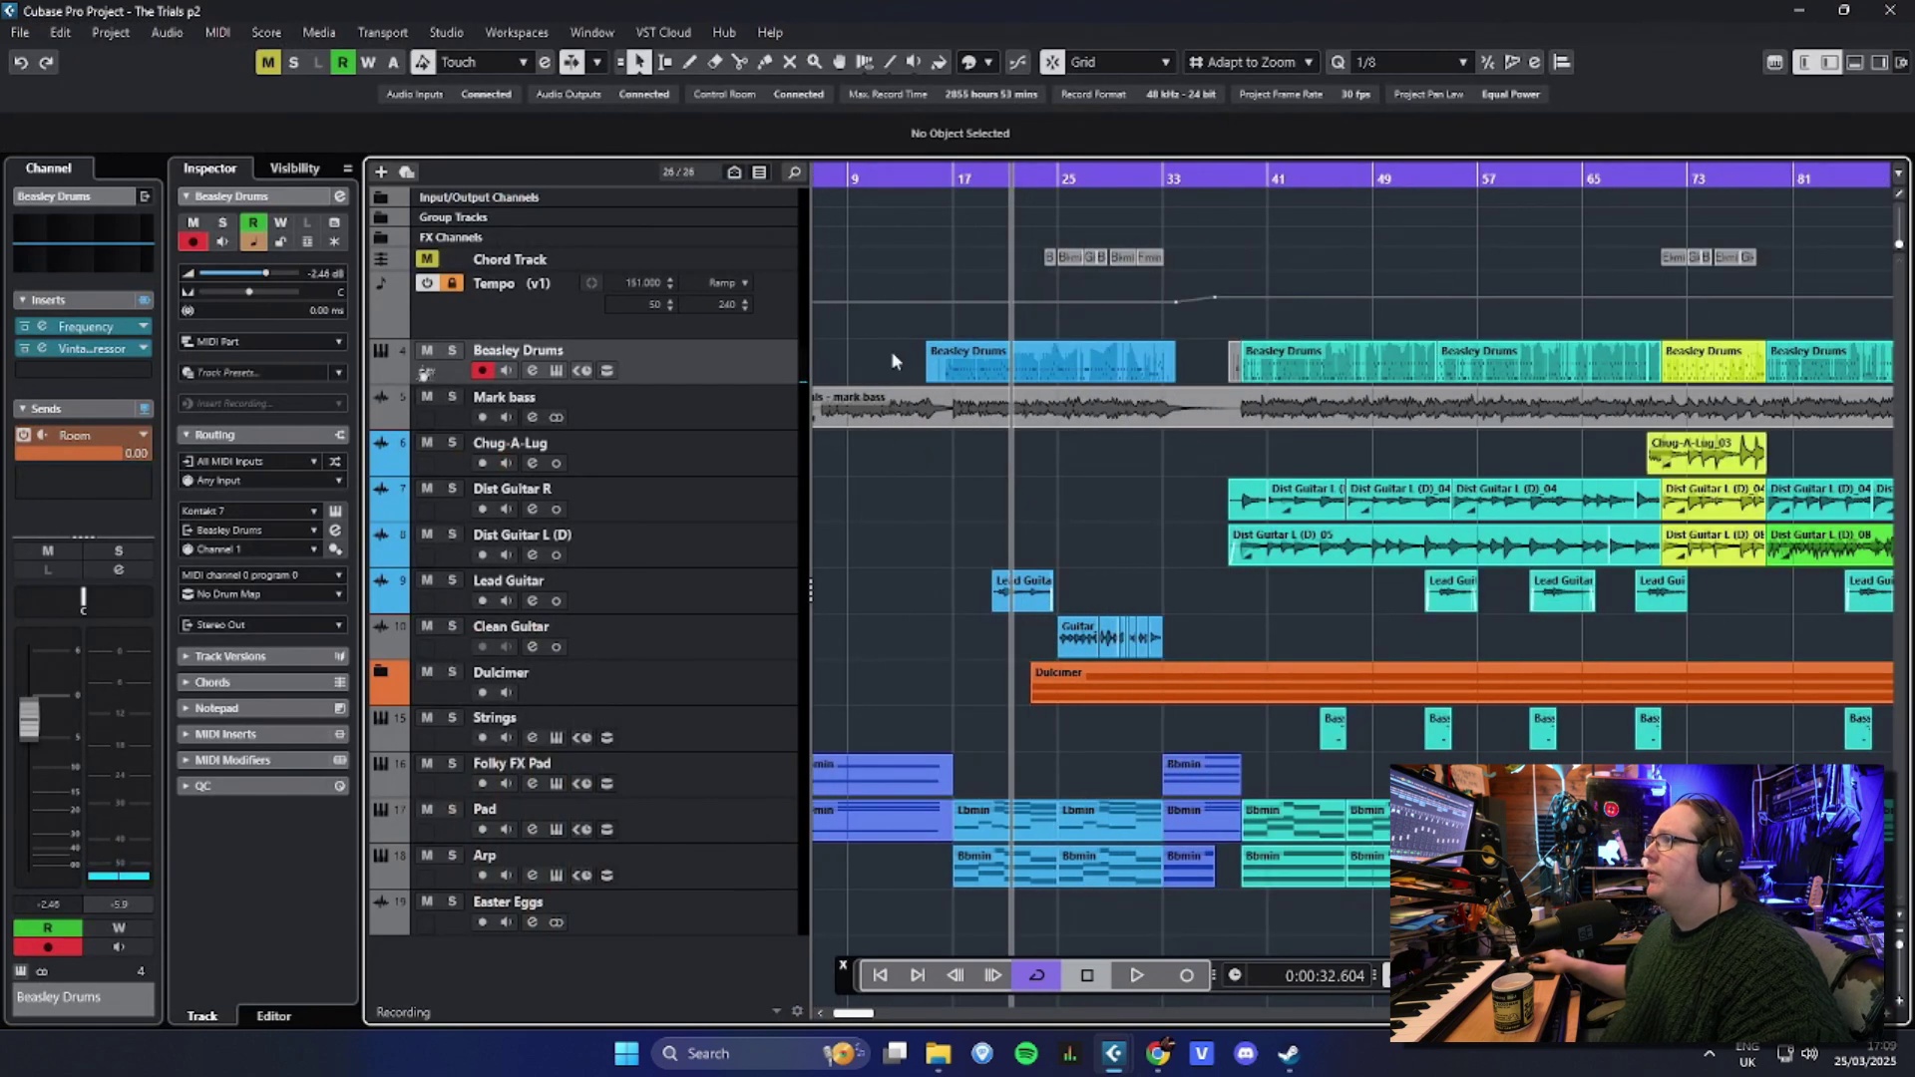
key(g)
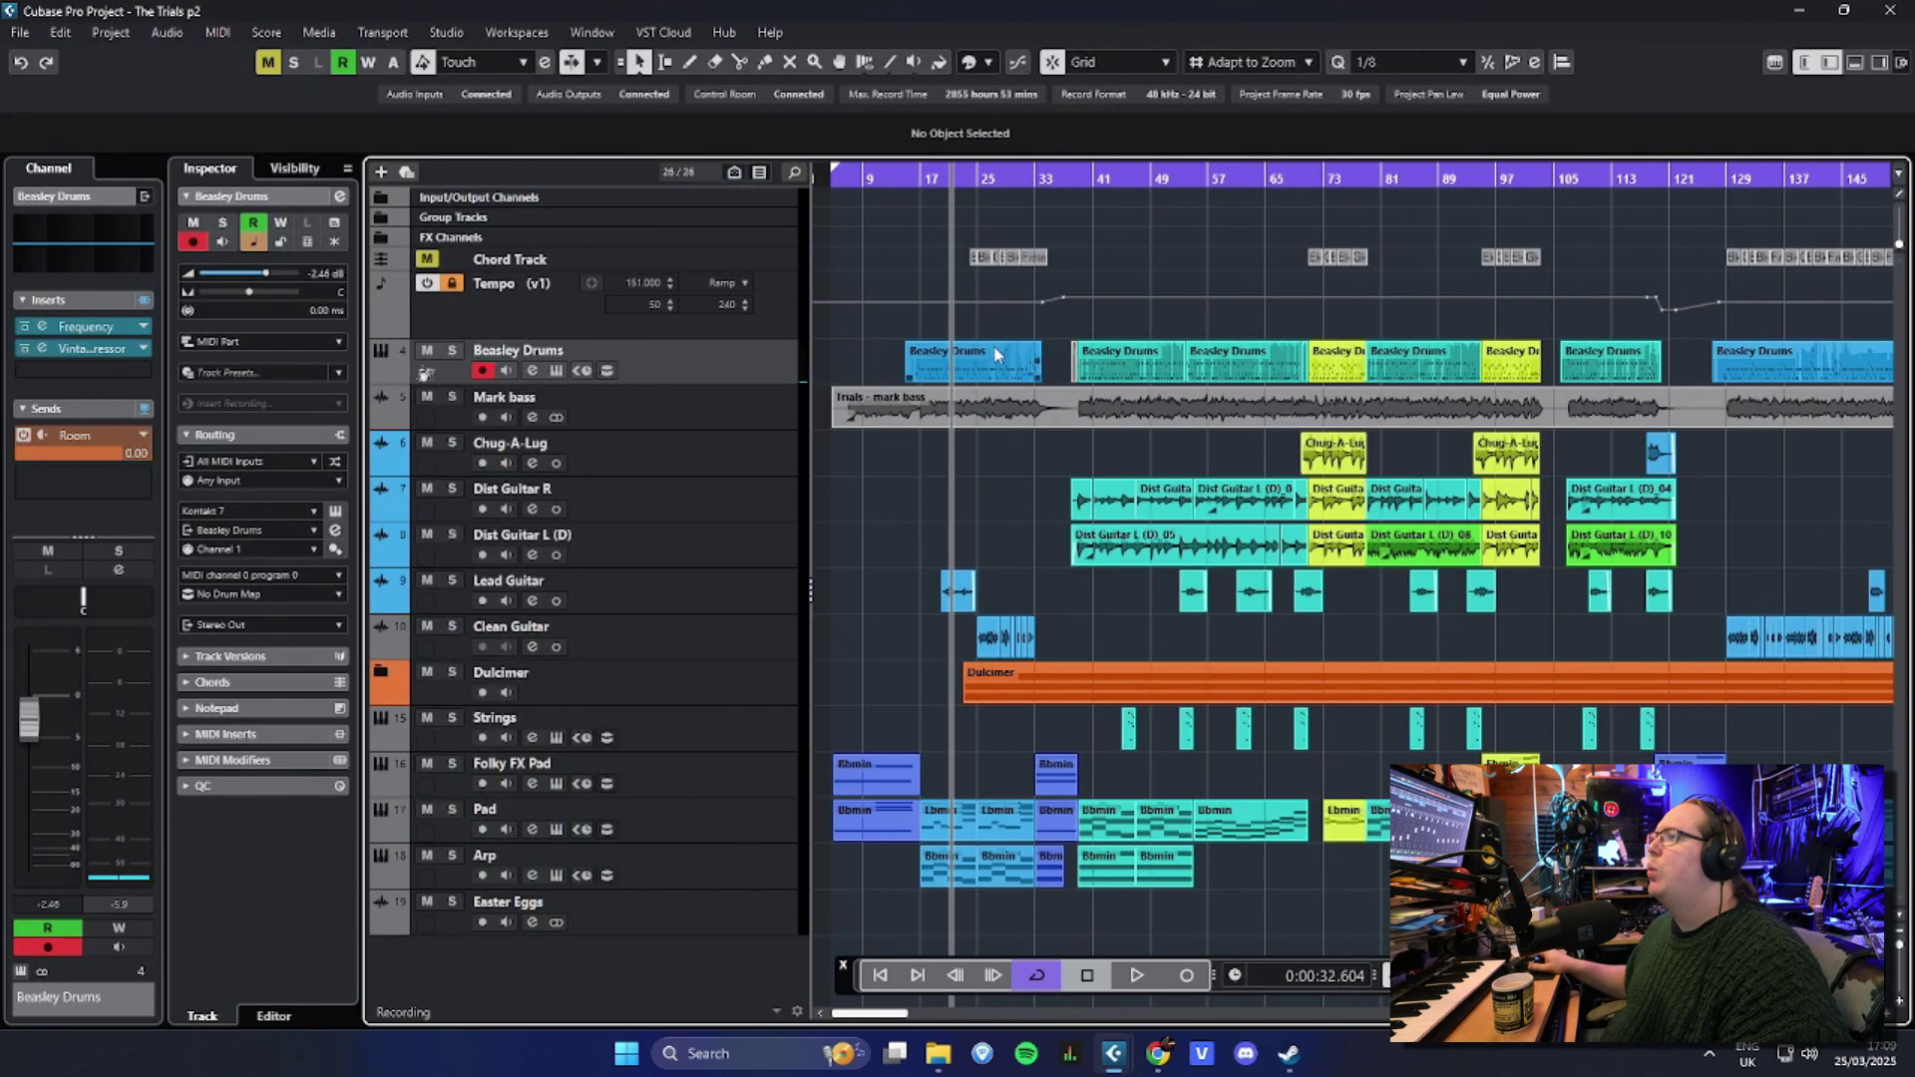
click(1083, 175)
key(g)
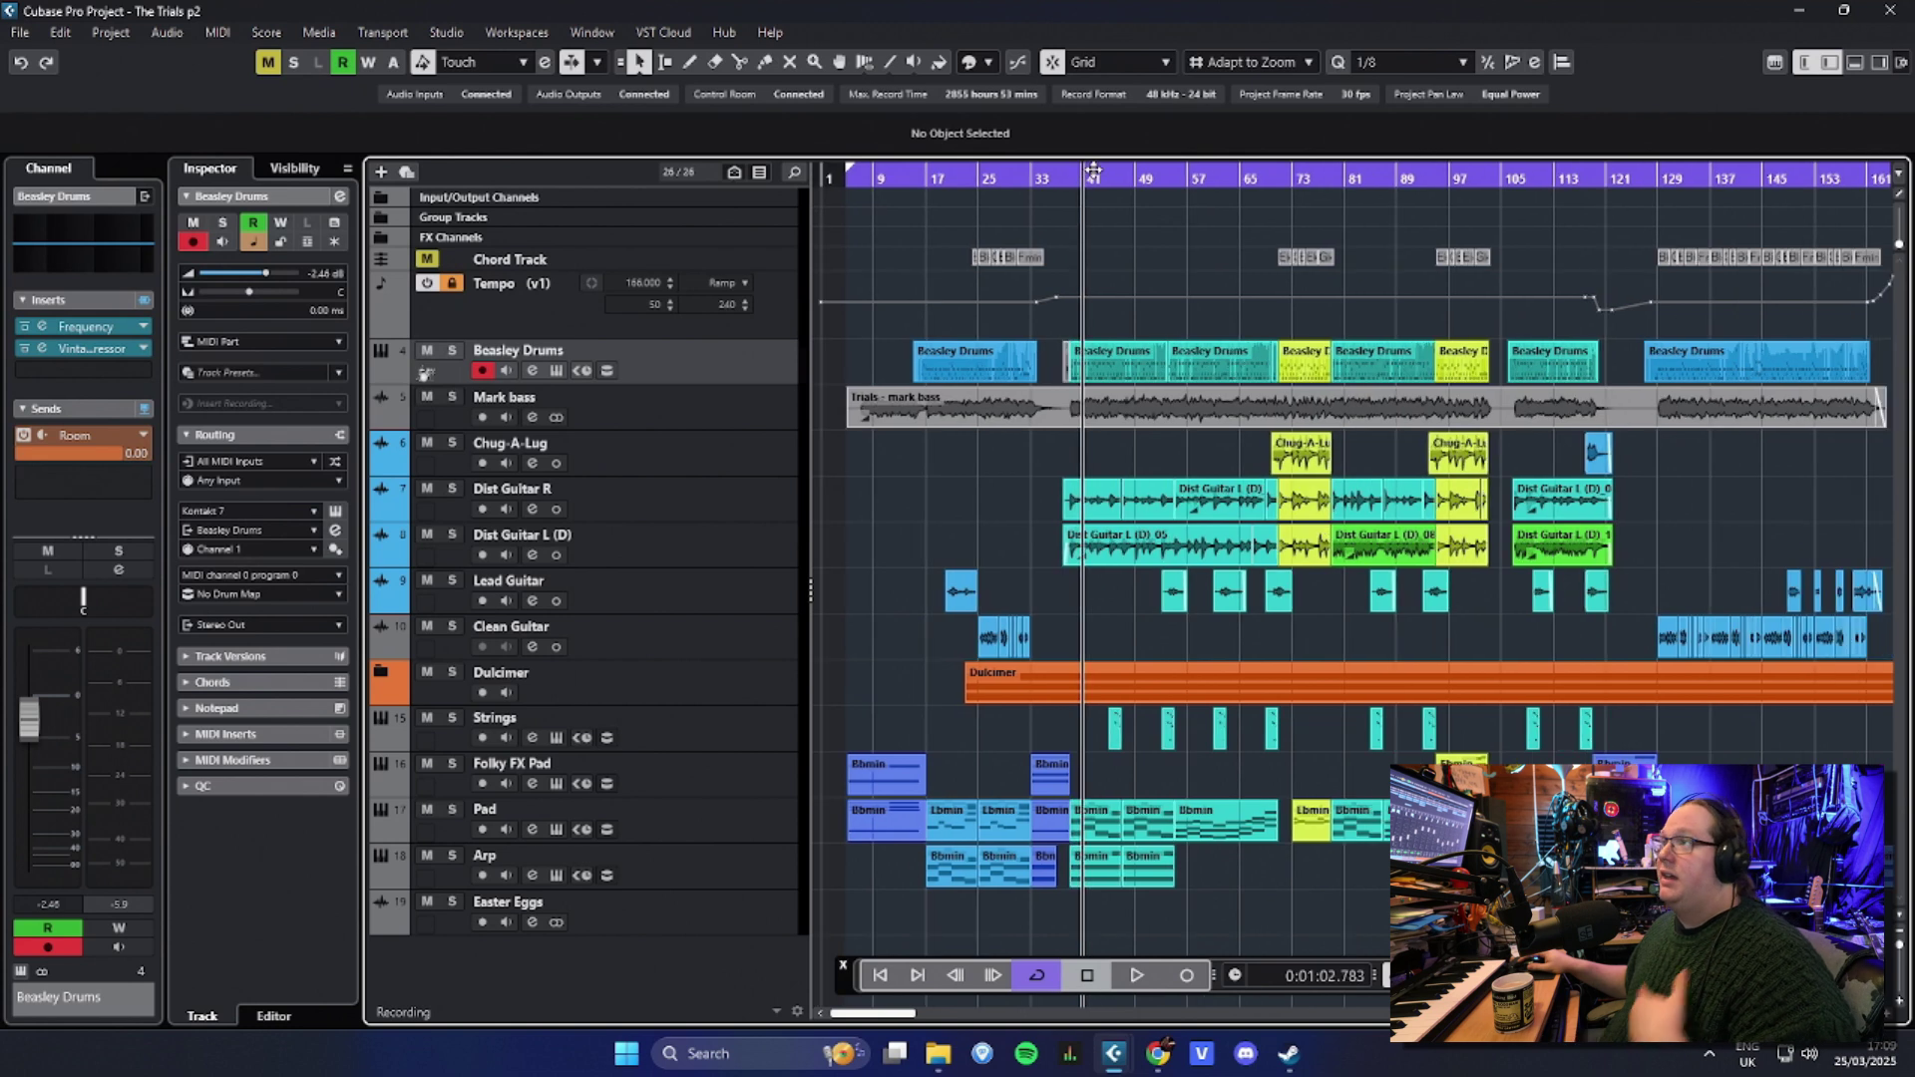
key(h)
key(h)
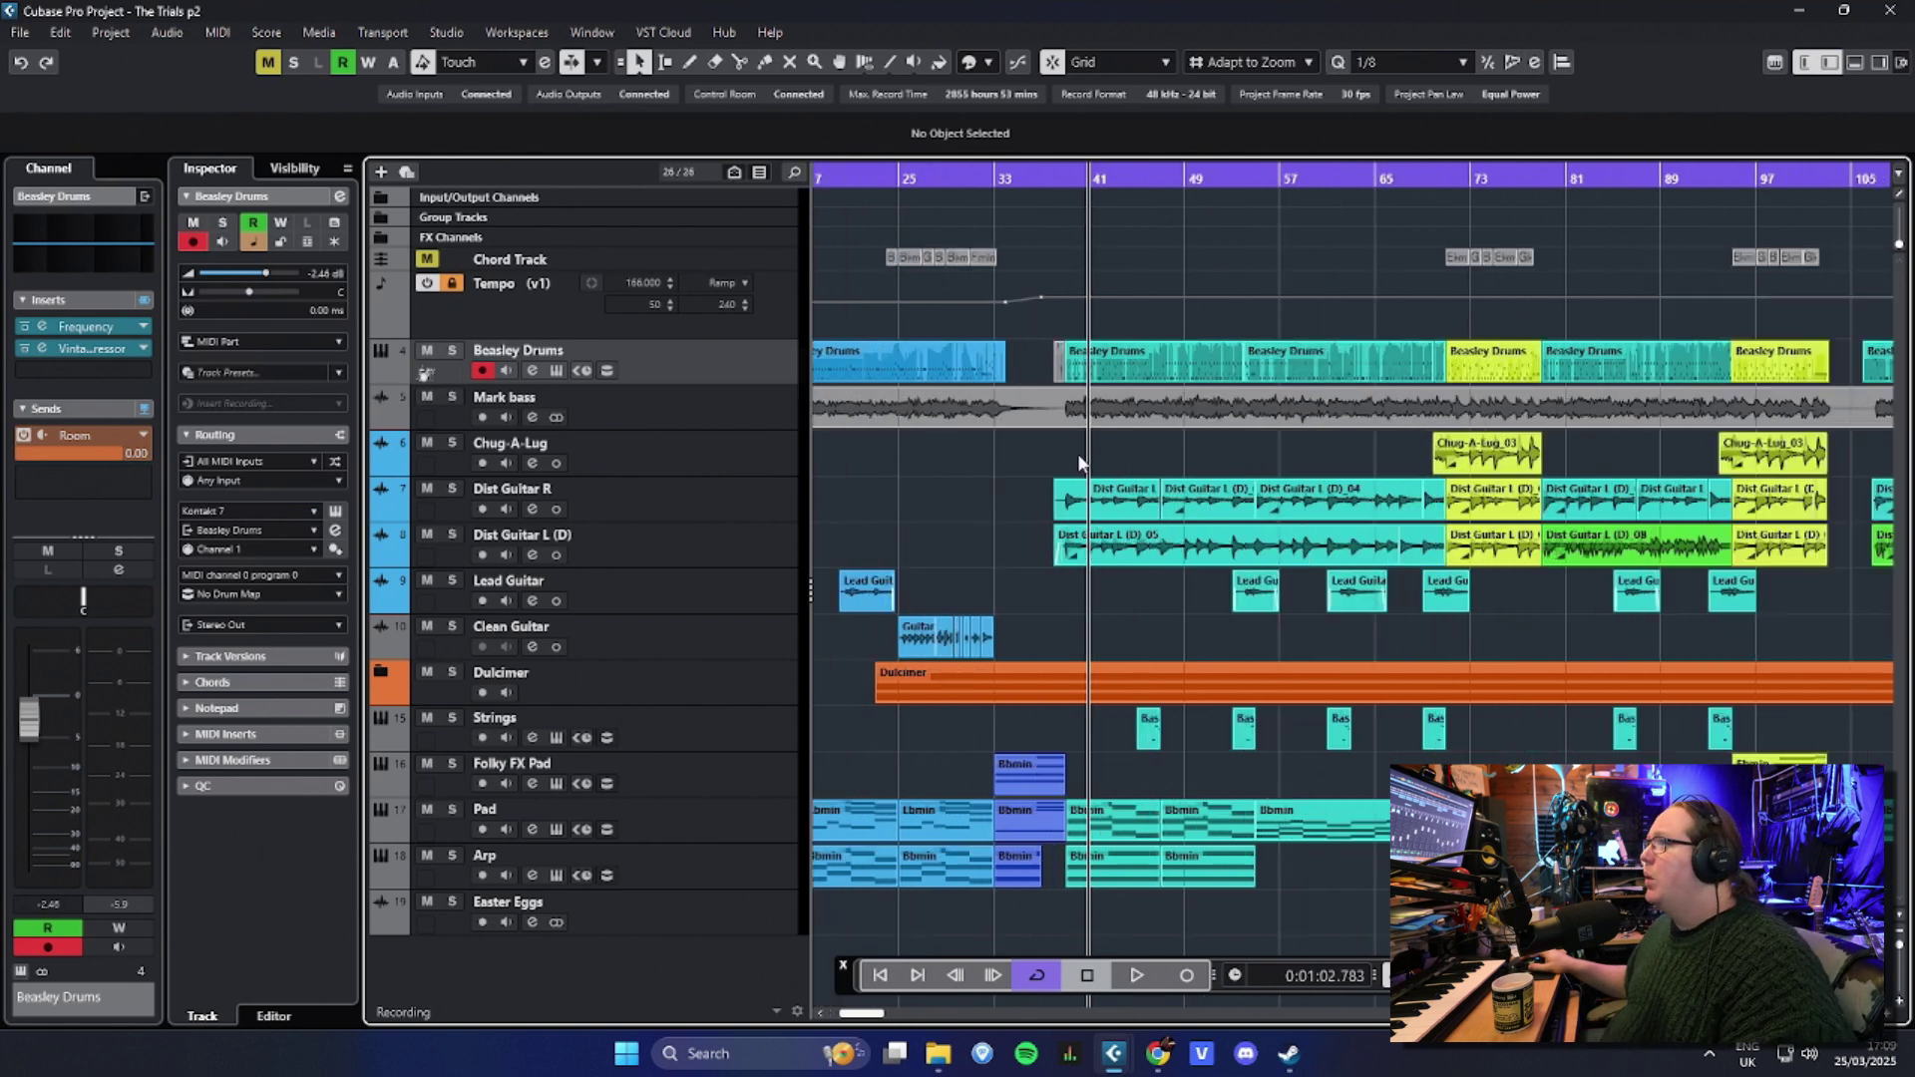
key(s)
click(1025, 179)
key(space)
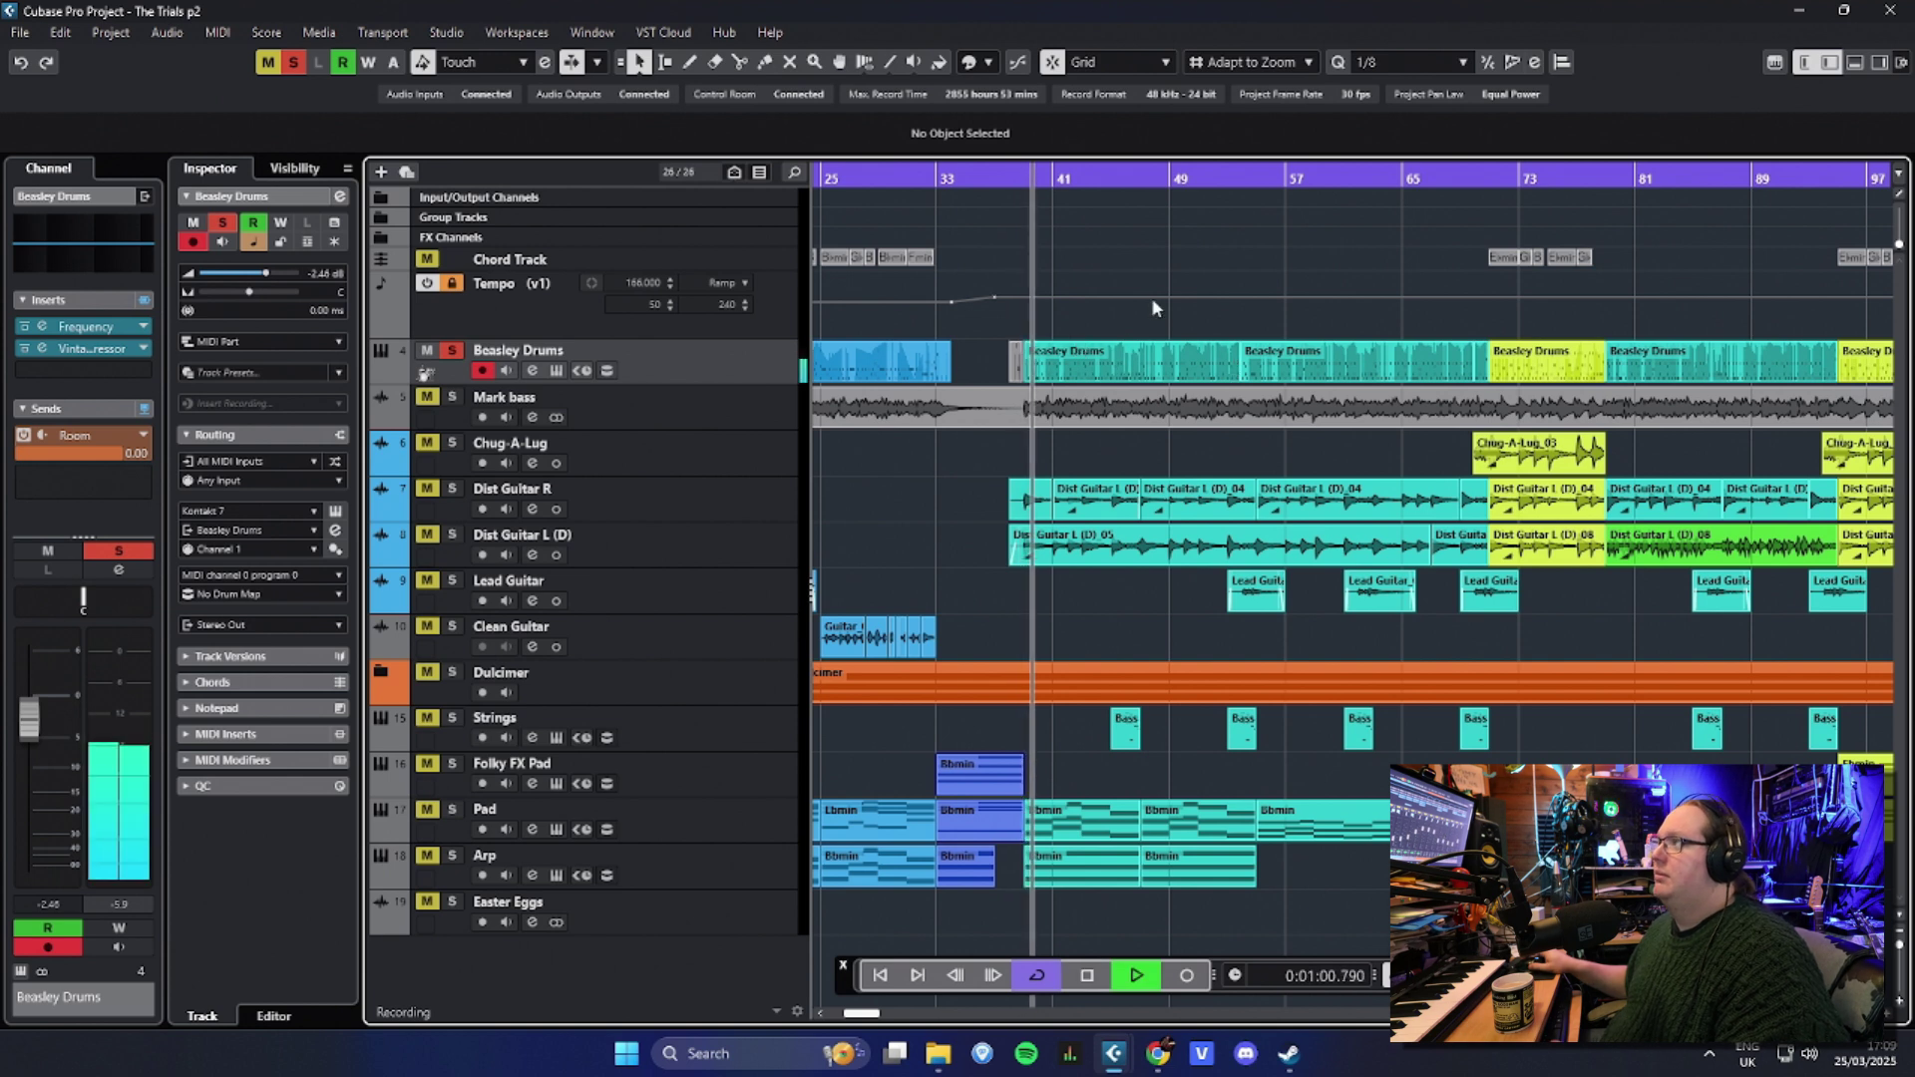
key(space)
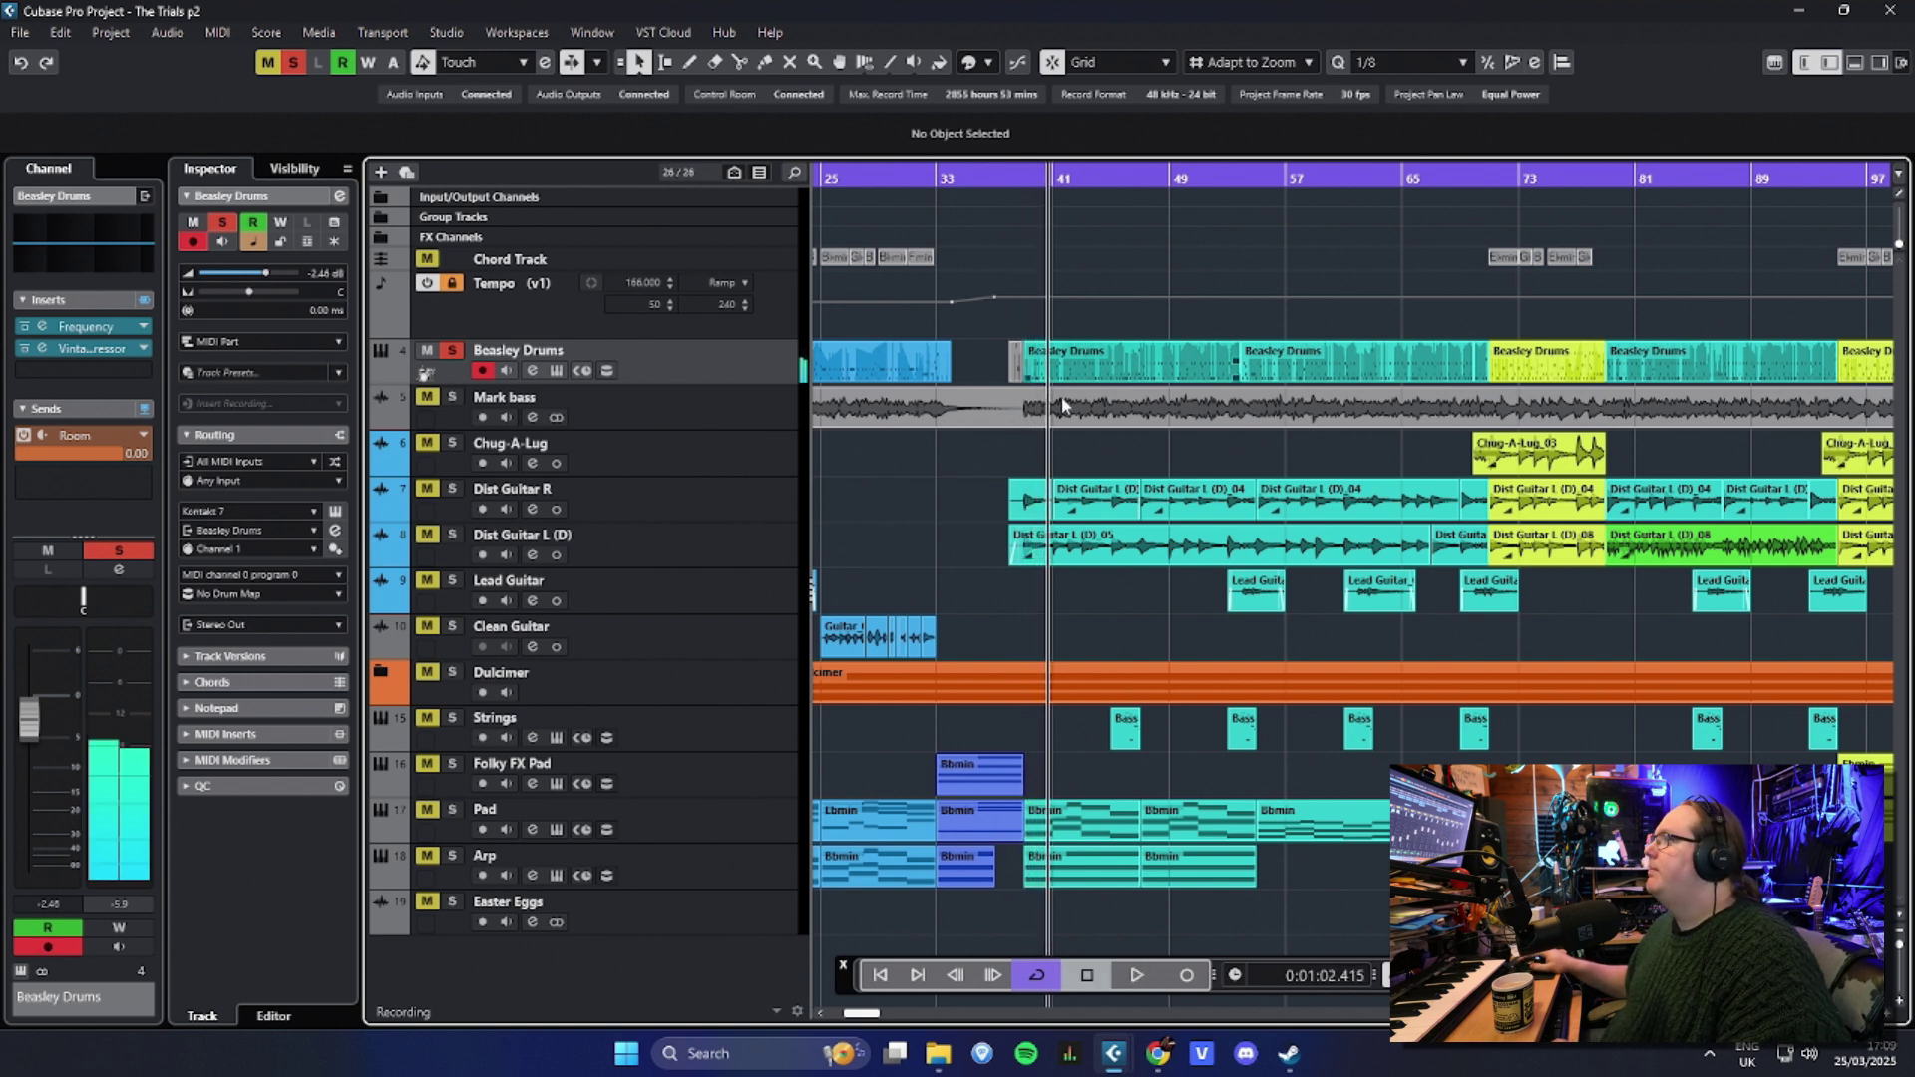
Step: Enlarge the Beasley Drums track and examine its note pattern in the section starting at bar 39
scroll(864, 403, up, 2)
drag(743, 382, 743, 512)
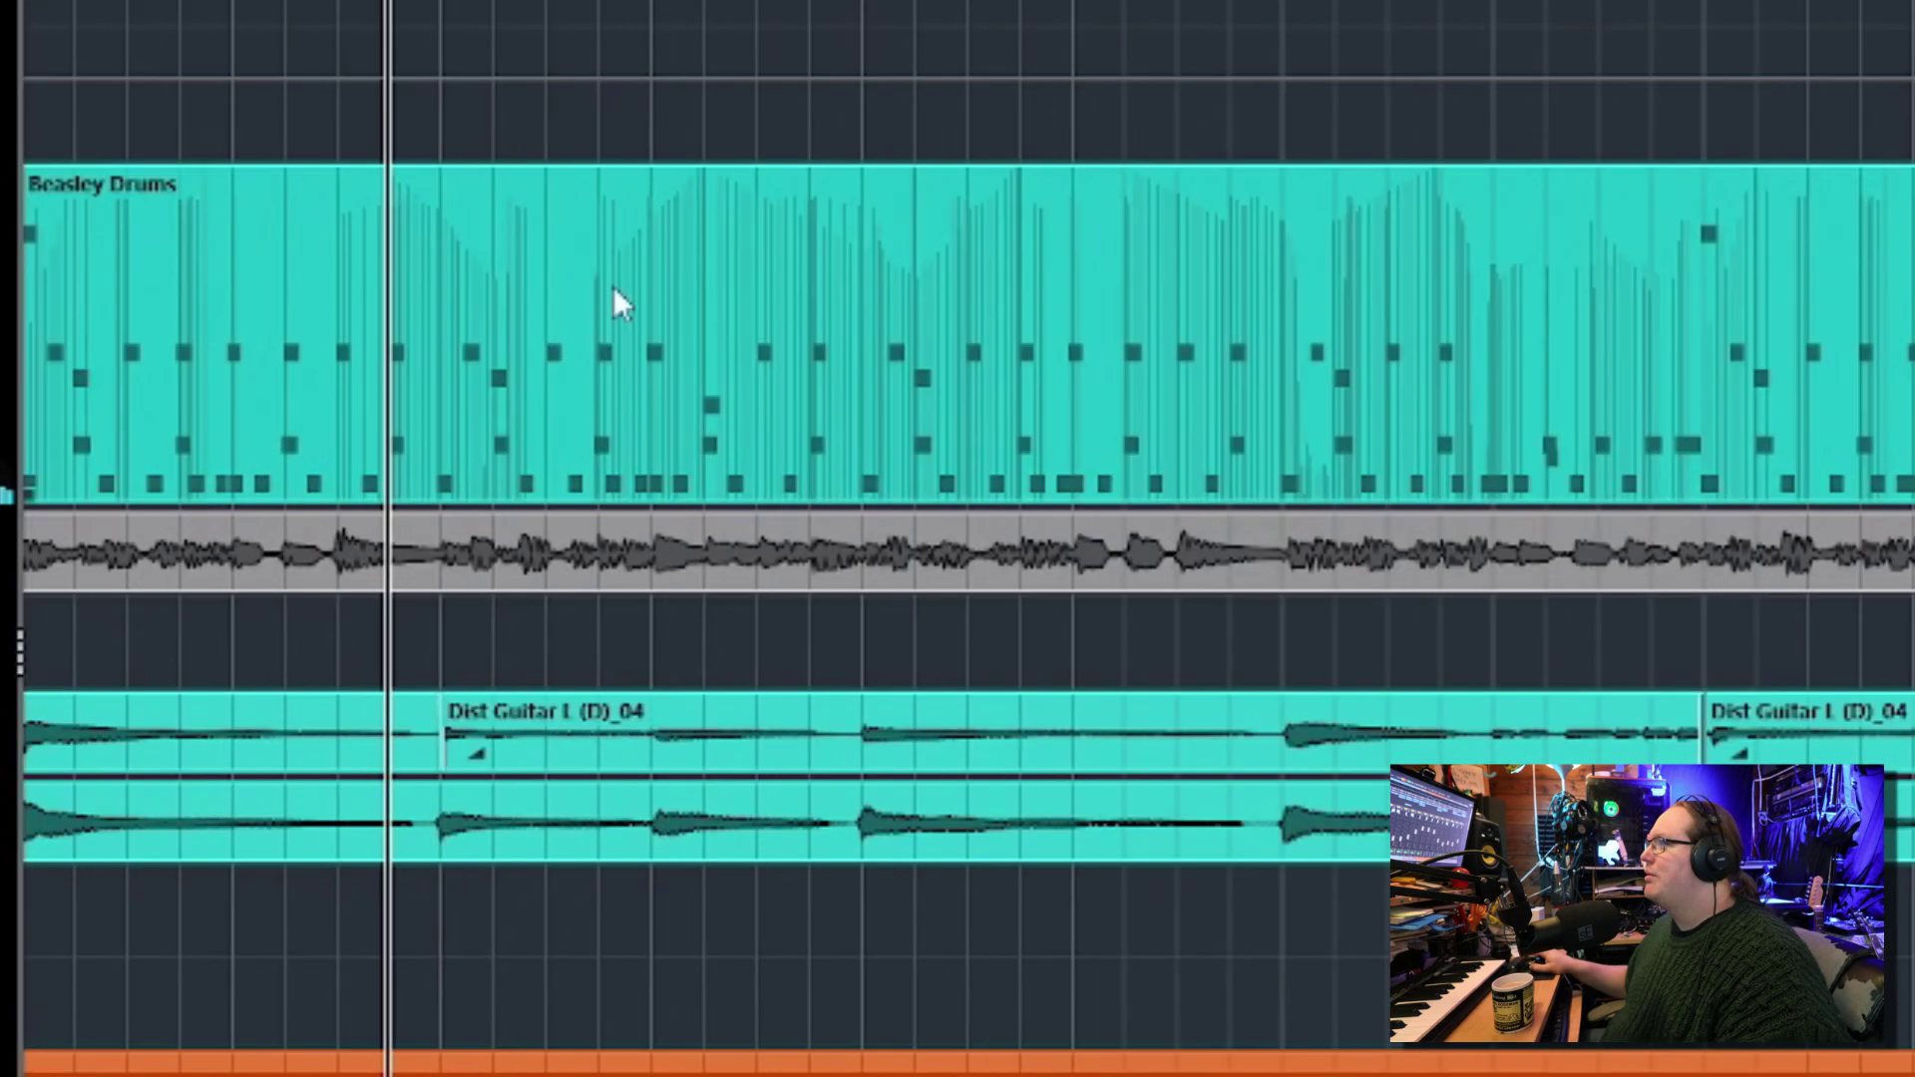
scroll(614, 285, up, 3)
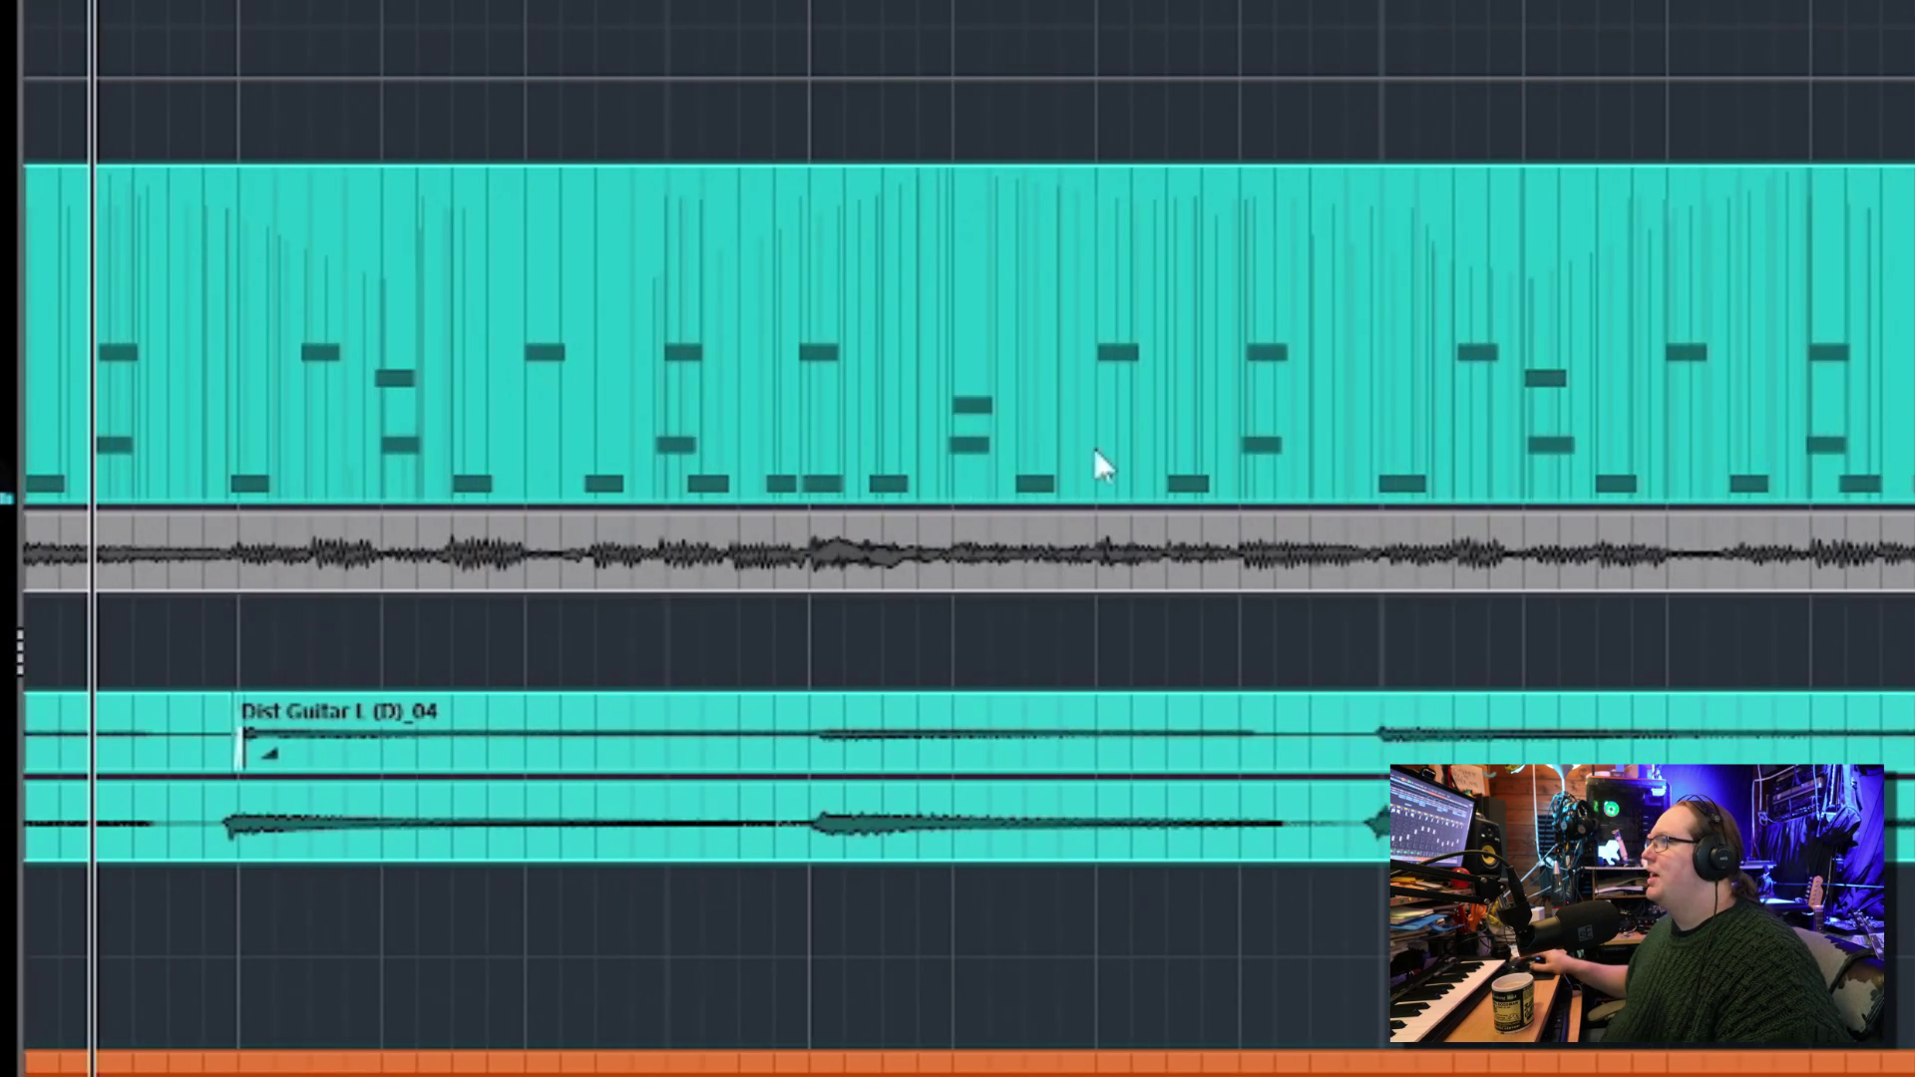
scroll(397, 367, down, 2)
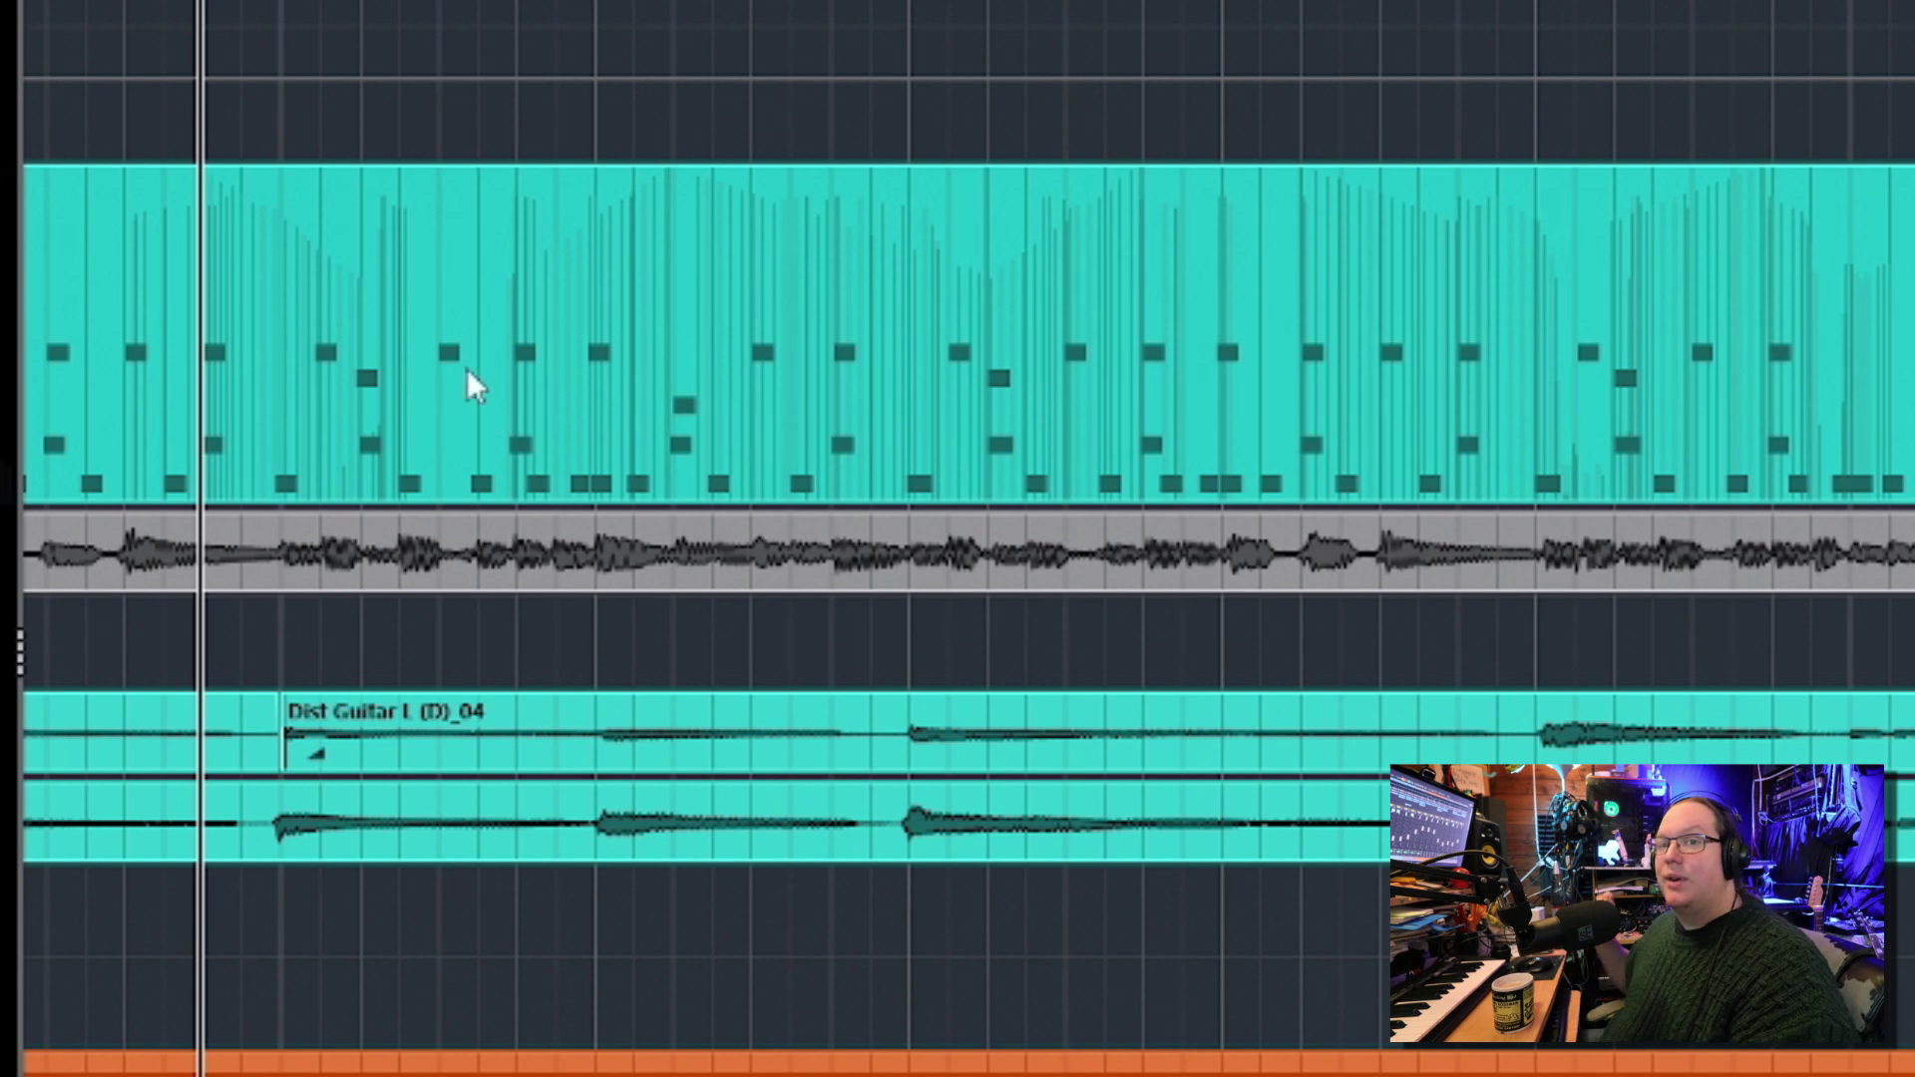
scroll(467, 368, down, 4)
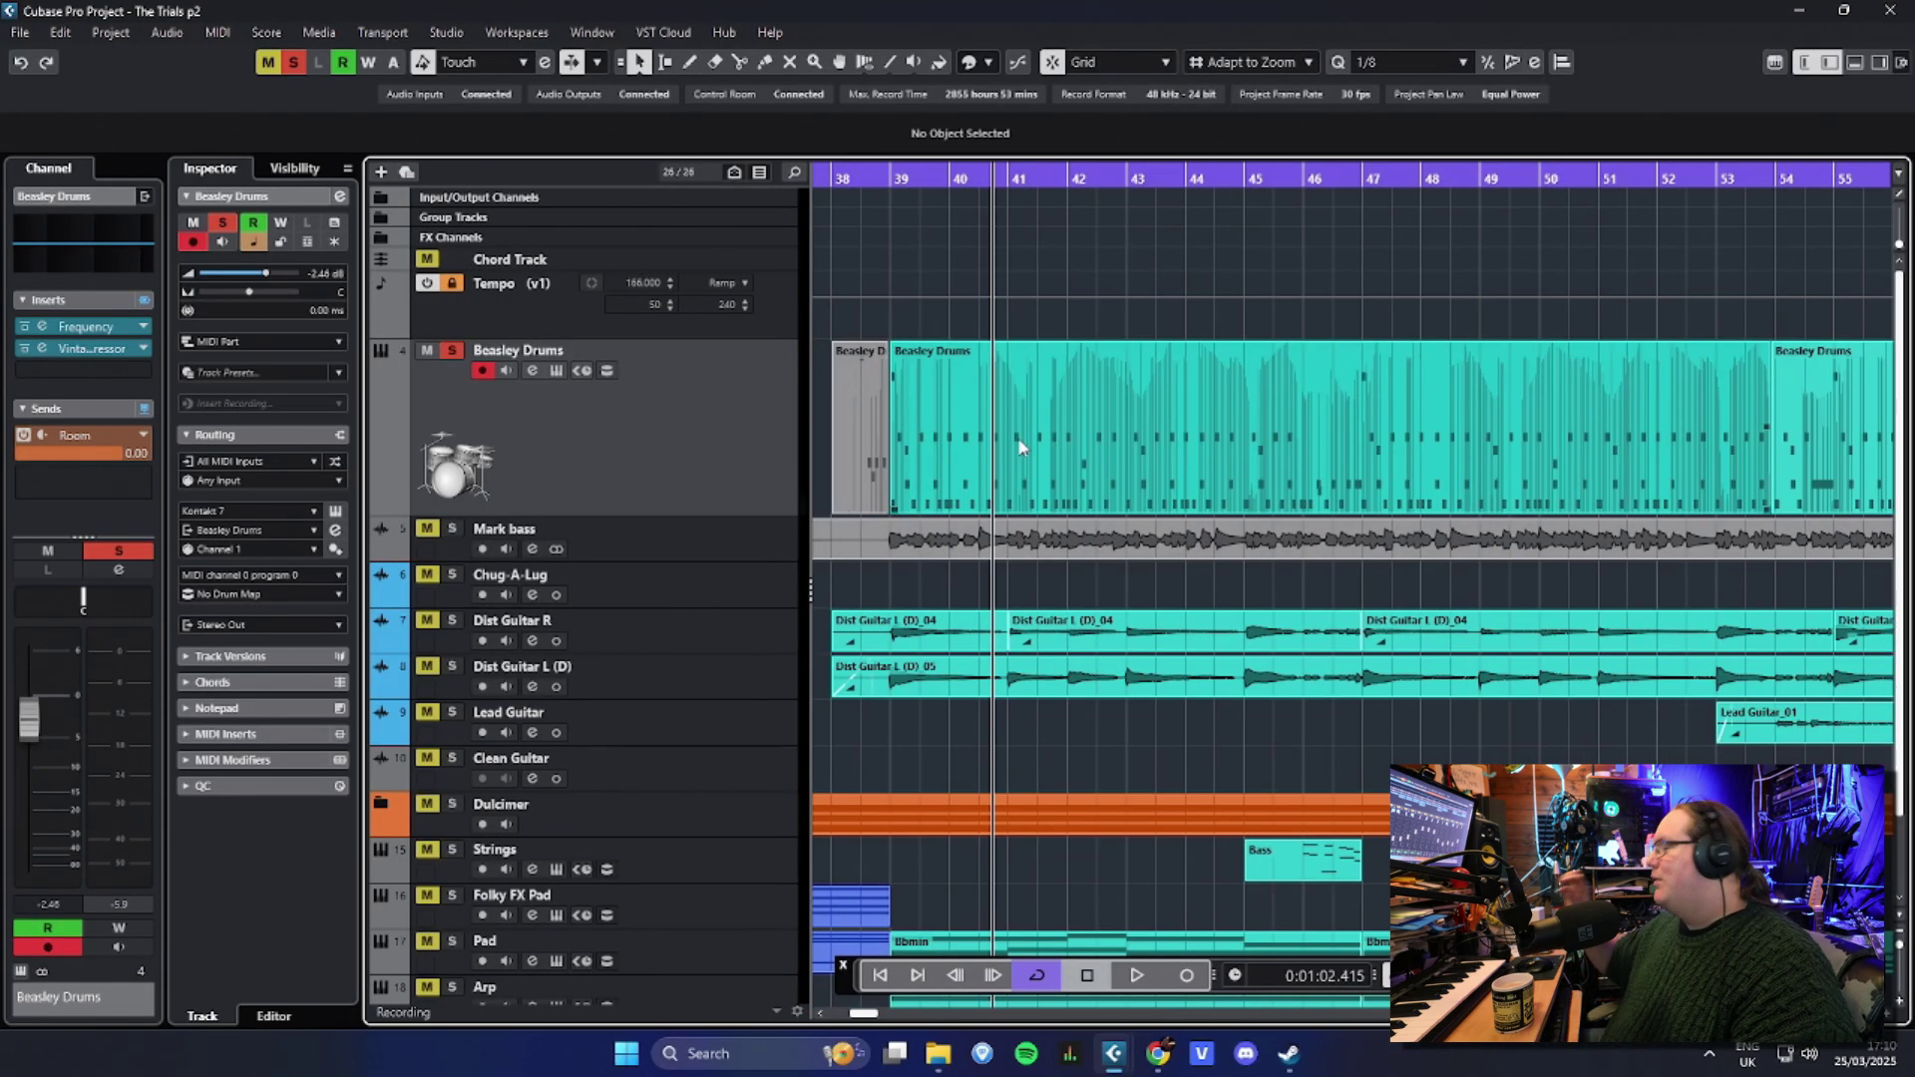
Step: Play the soloed Beasley Drums from bar 70 into the yellow section at bar 71
click(1018, 437)
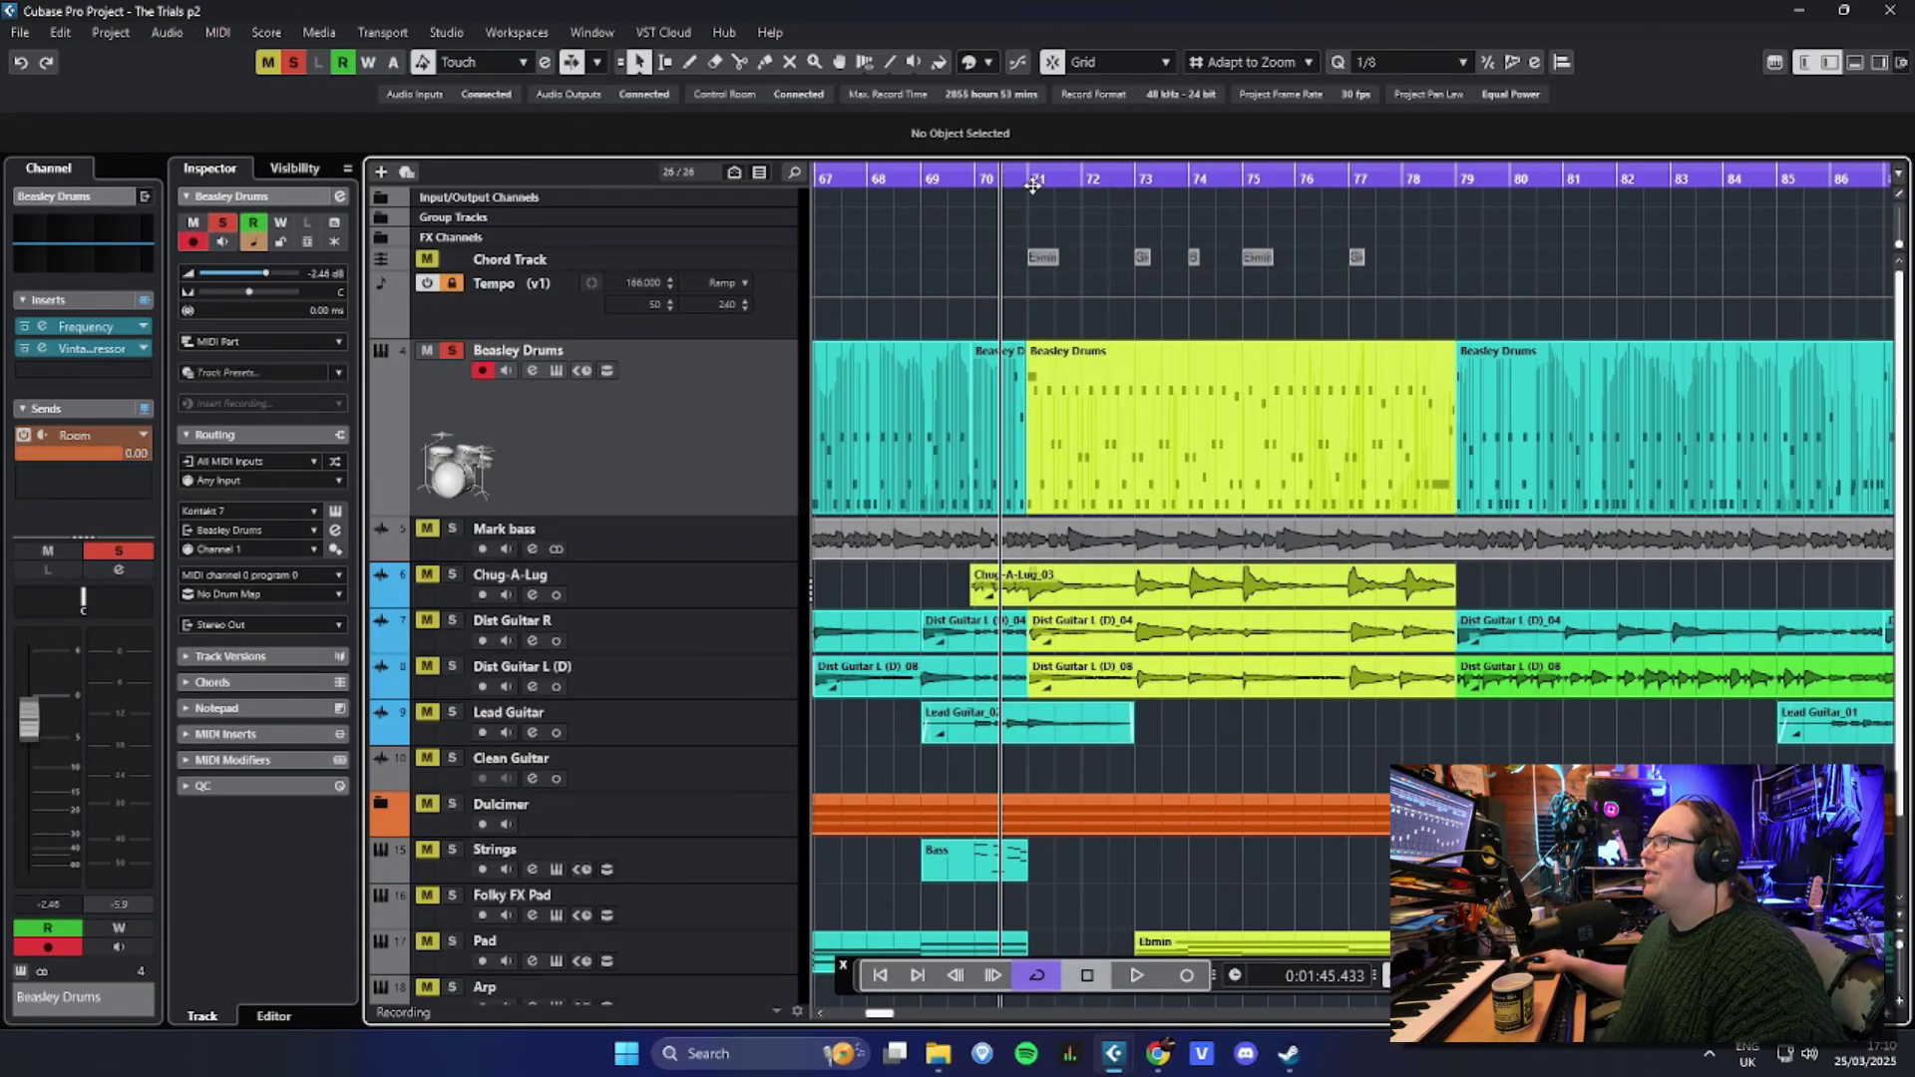
drag(987, 184, 973, 176)
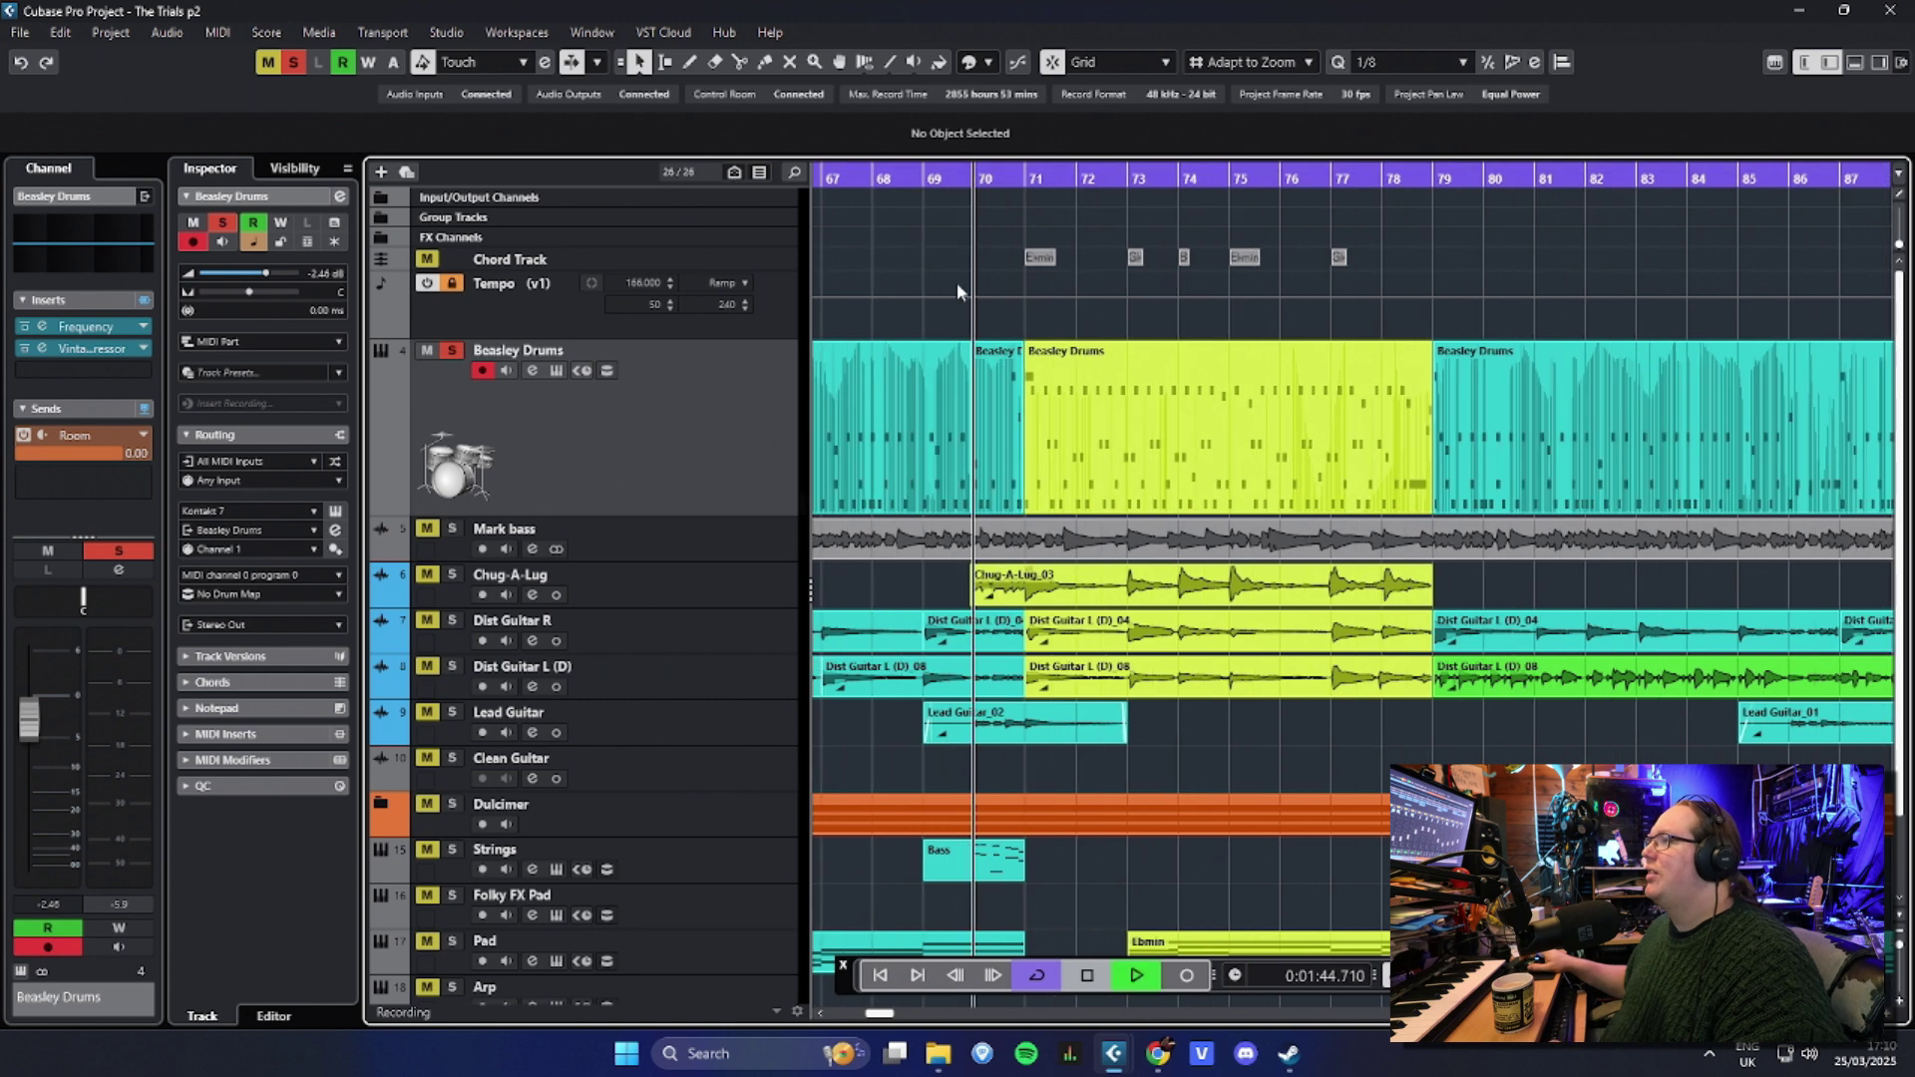
scroll(1007, 286, up, 2)
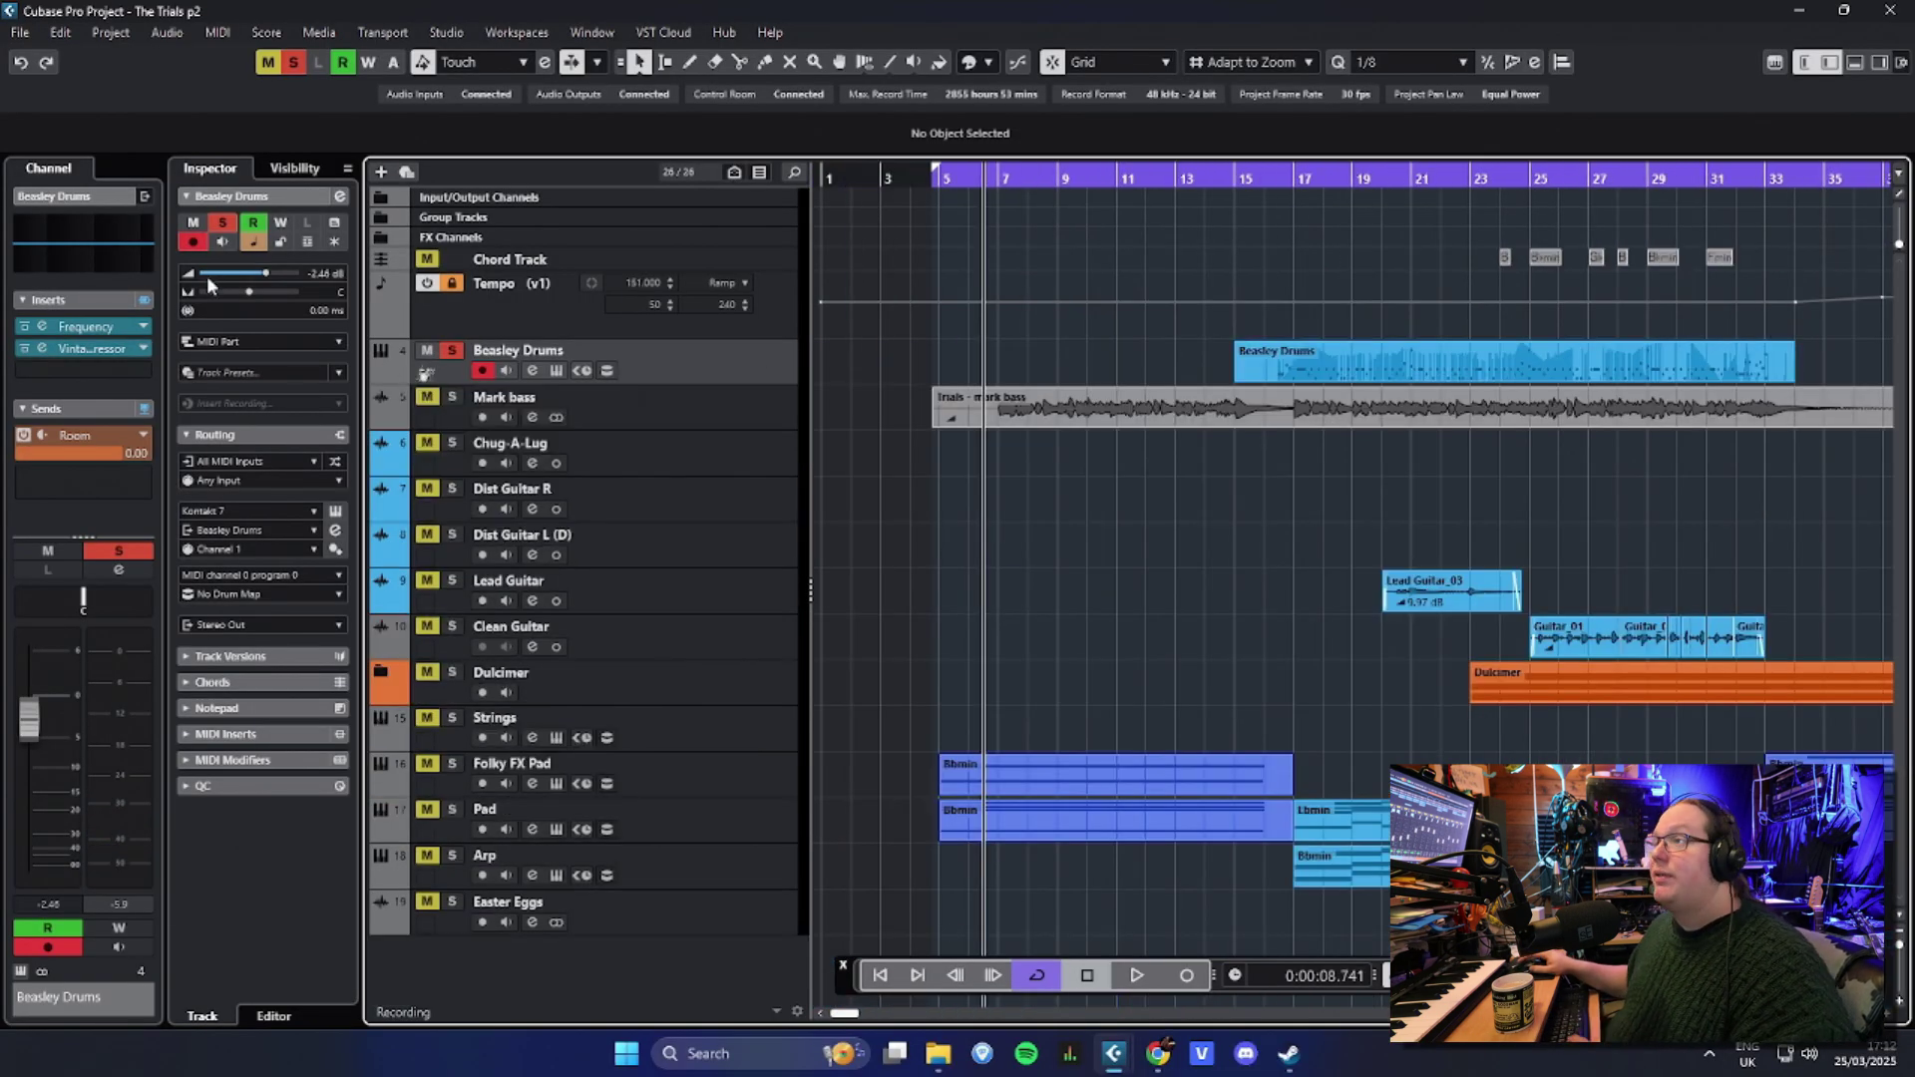
Step: Inspect the Frequency EQ and VintageCompressor inserts on the Beasley Drums channel, and close the compressor window
click(100, 329)
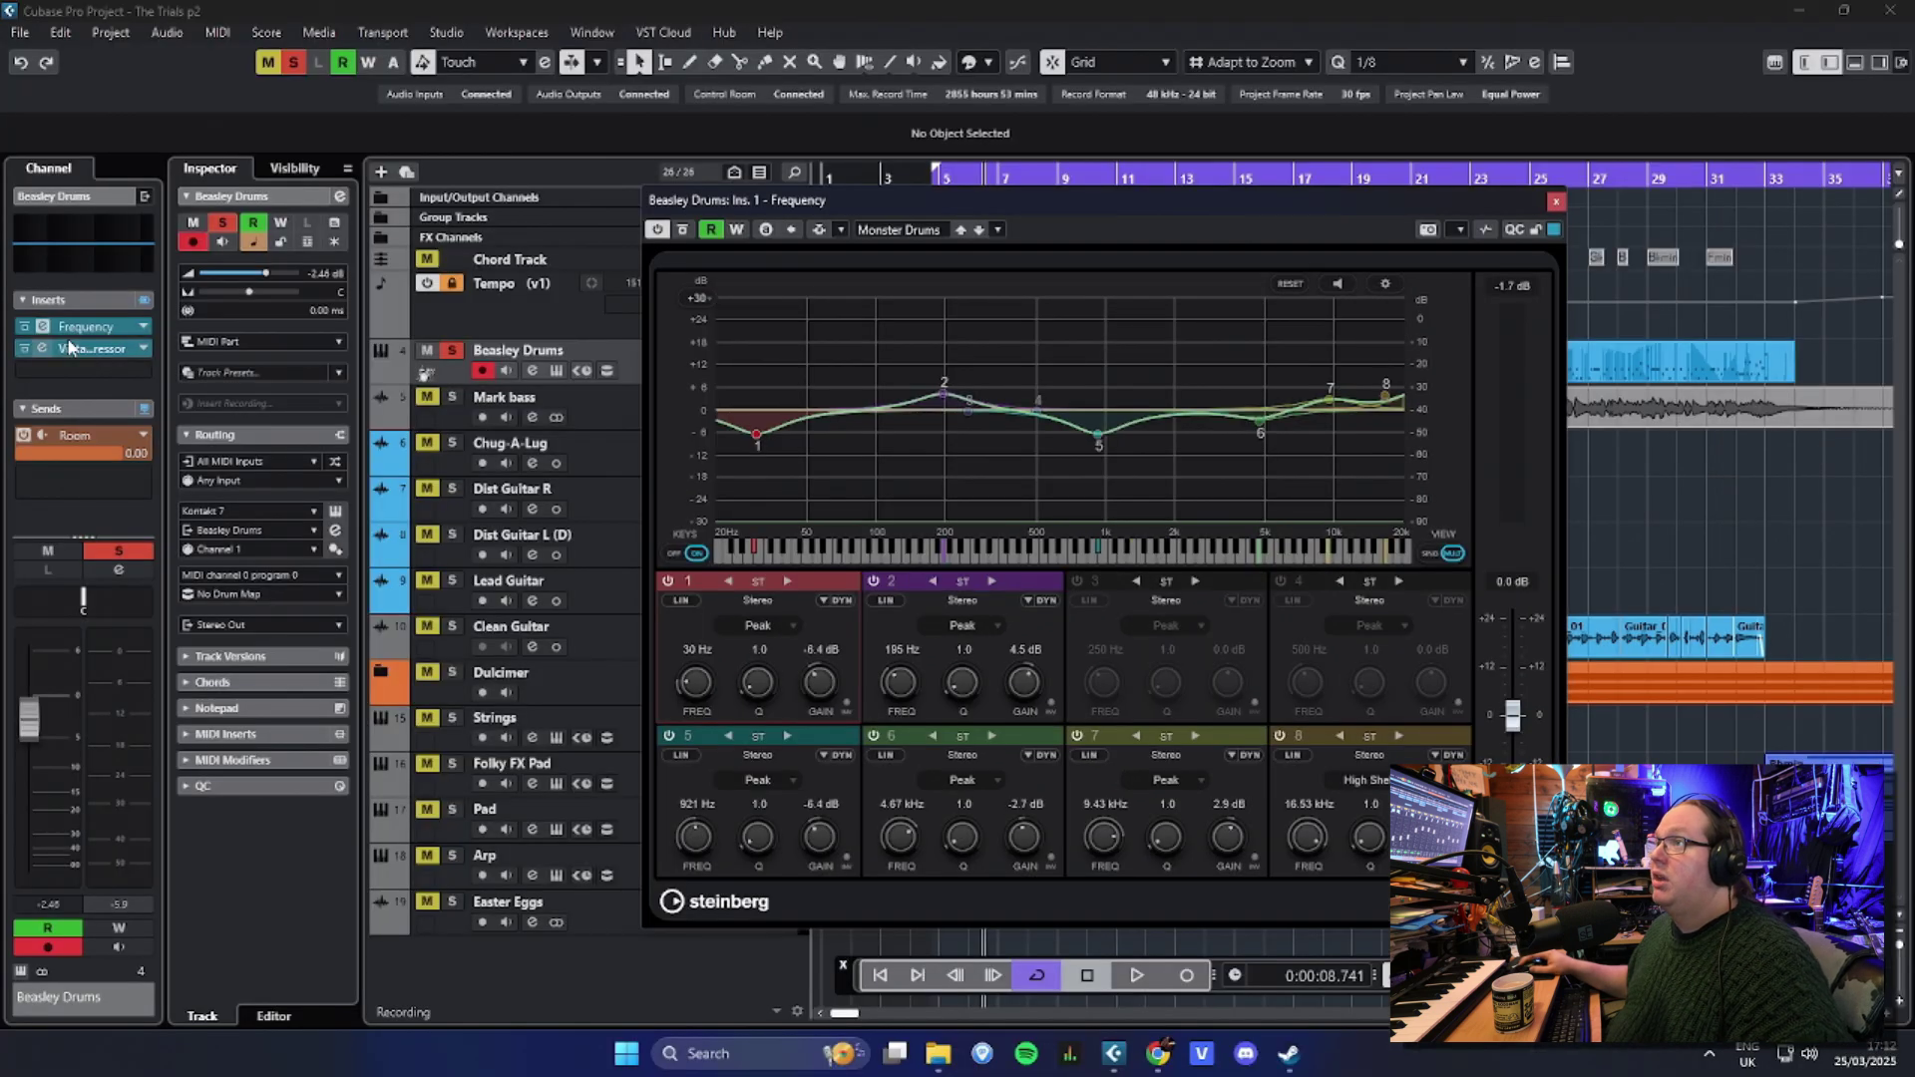
click(88, 347)
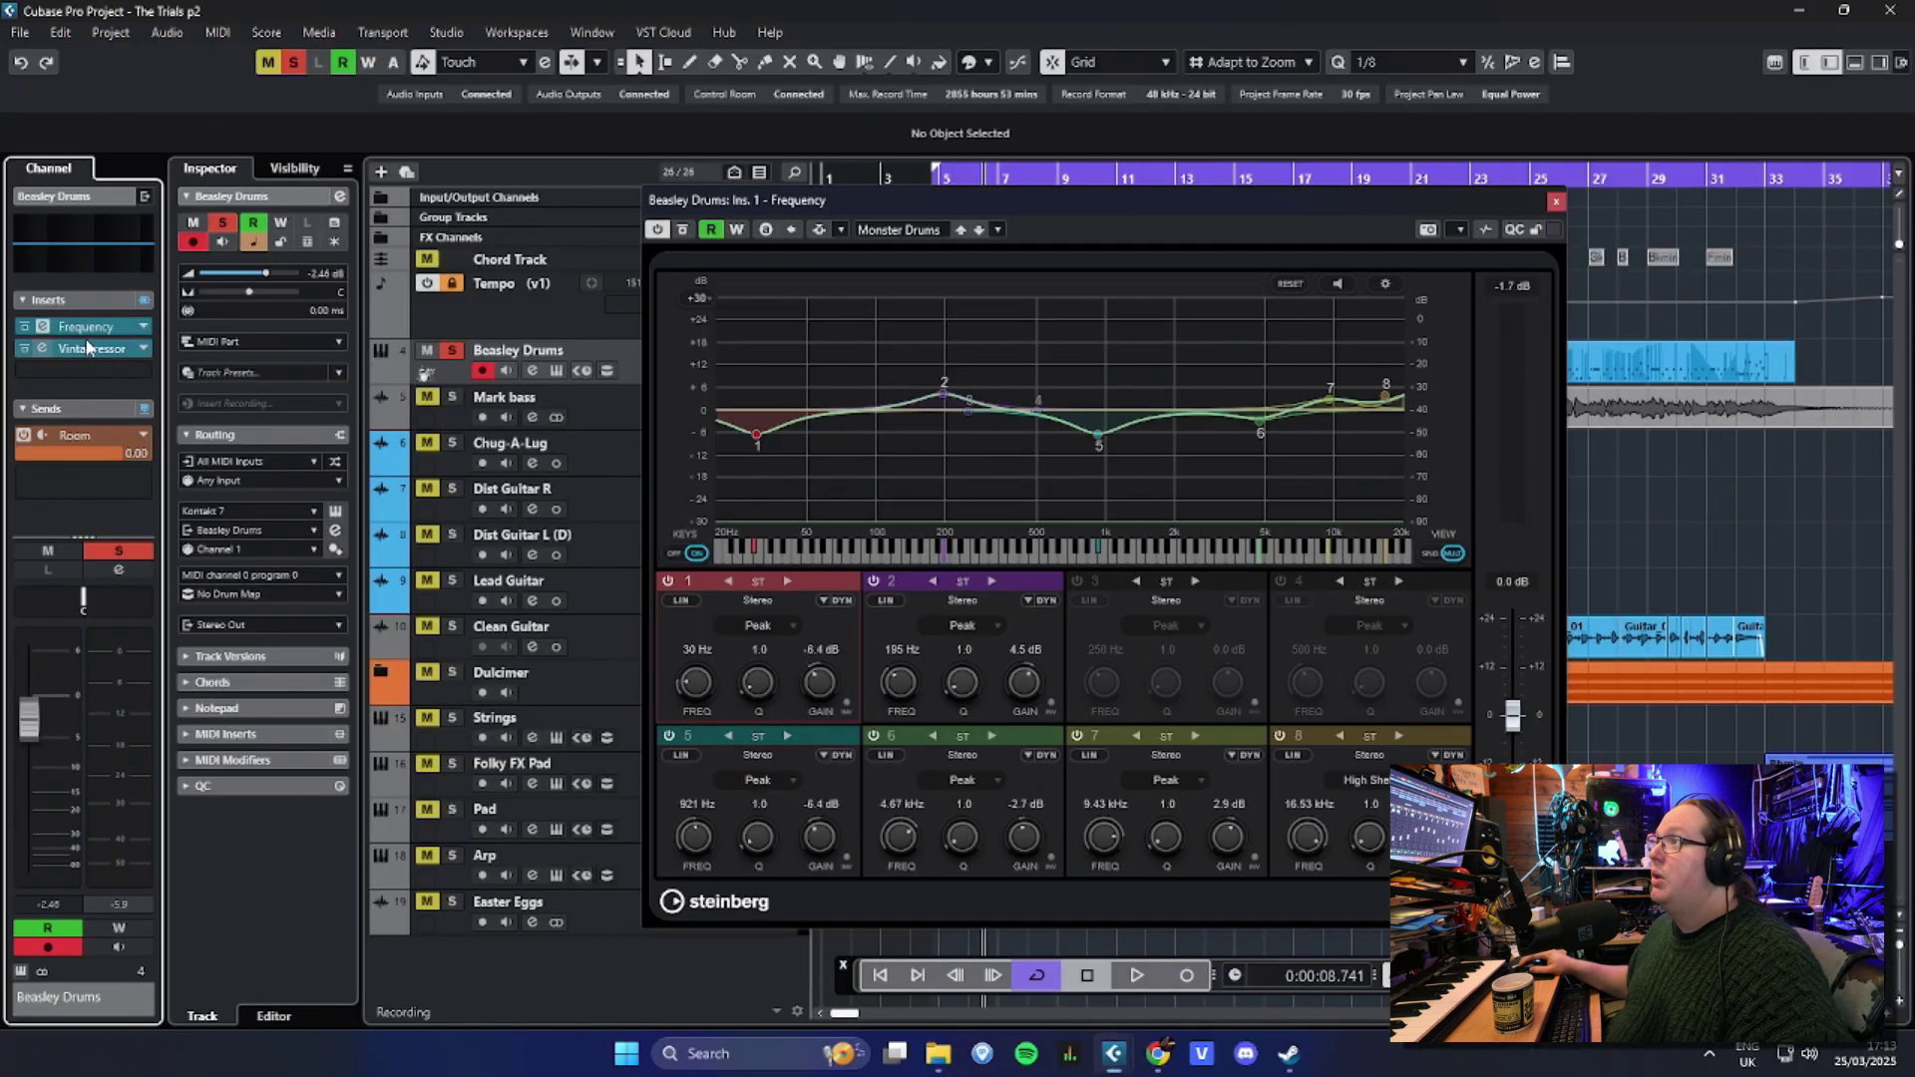
click(1490, 372)
drag(947, 311, 1187, 329)
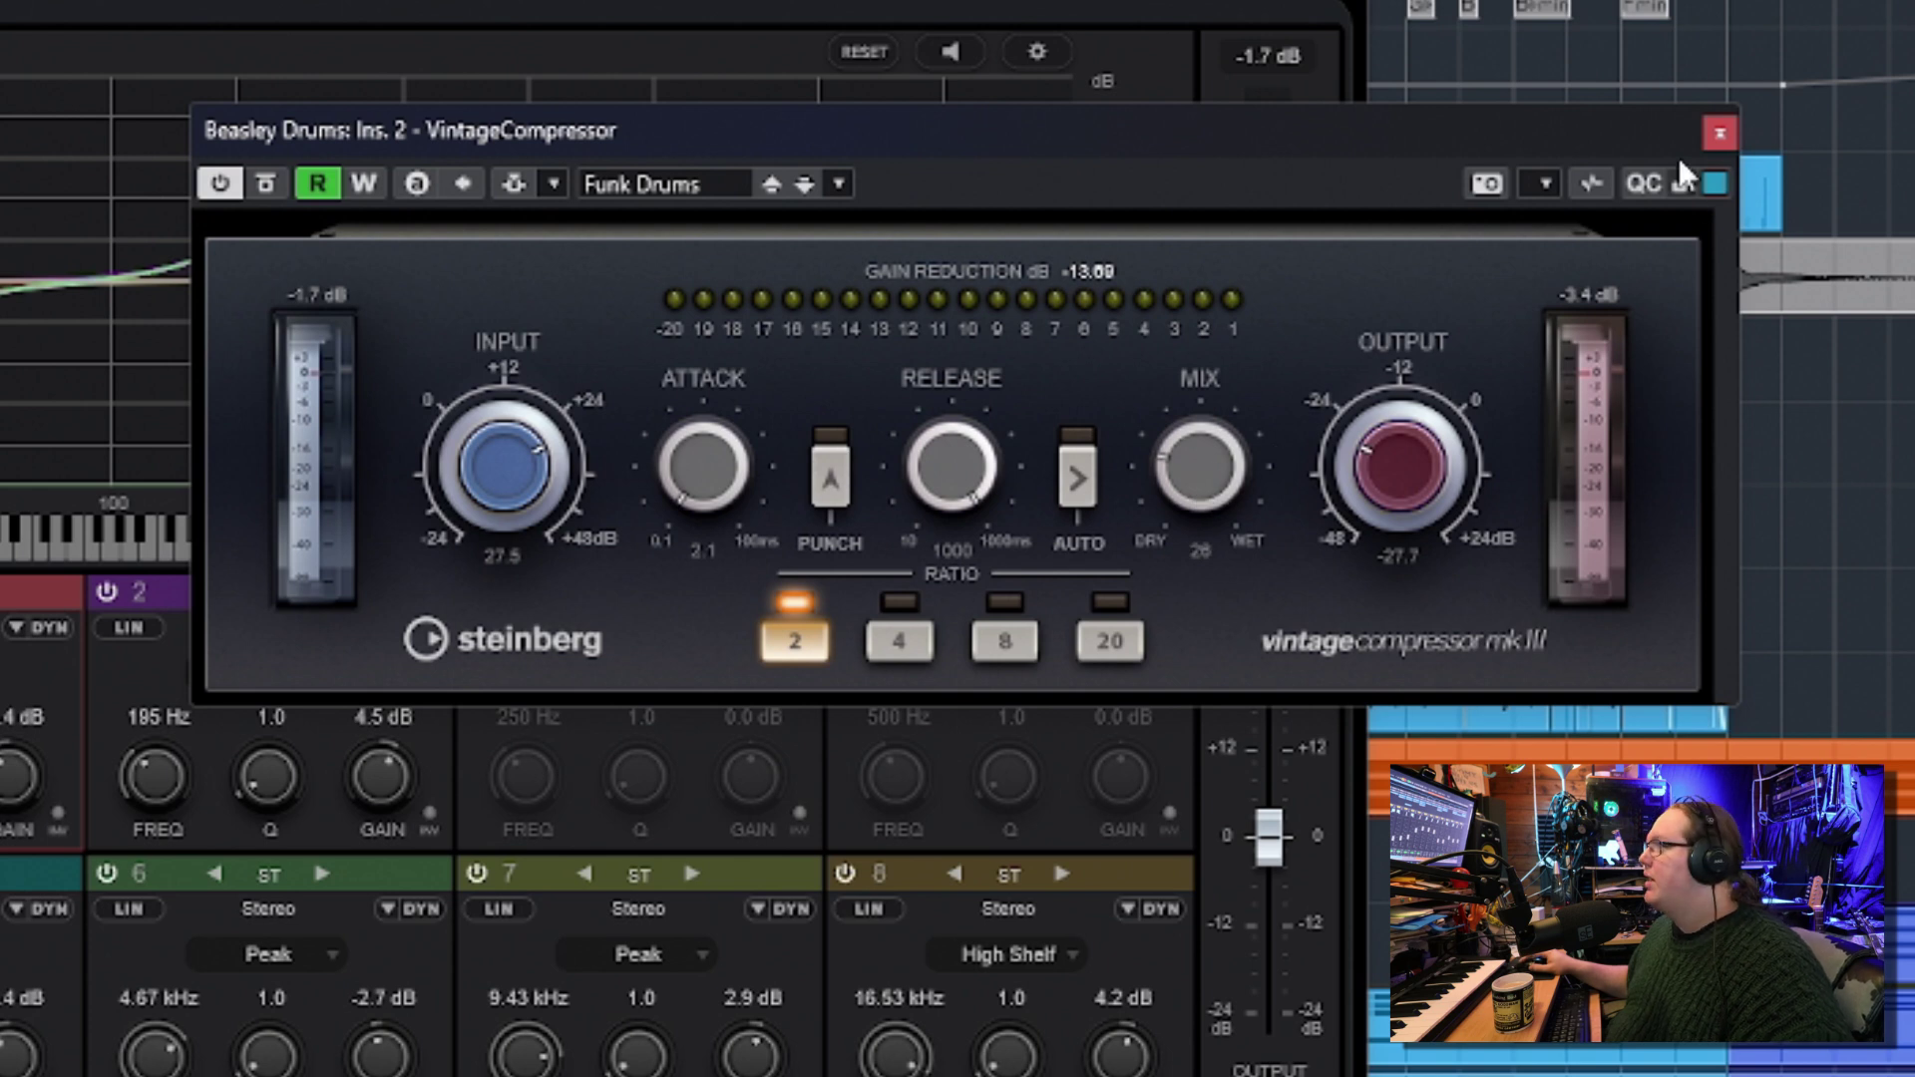
click(1720, 133)
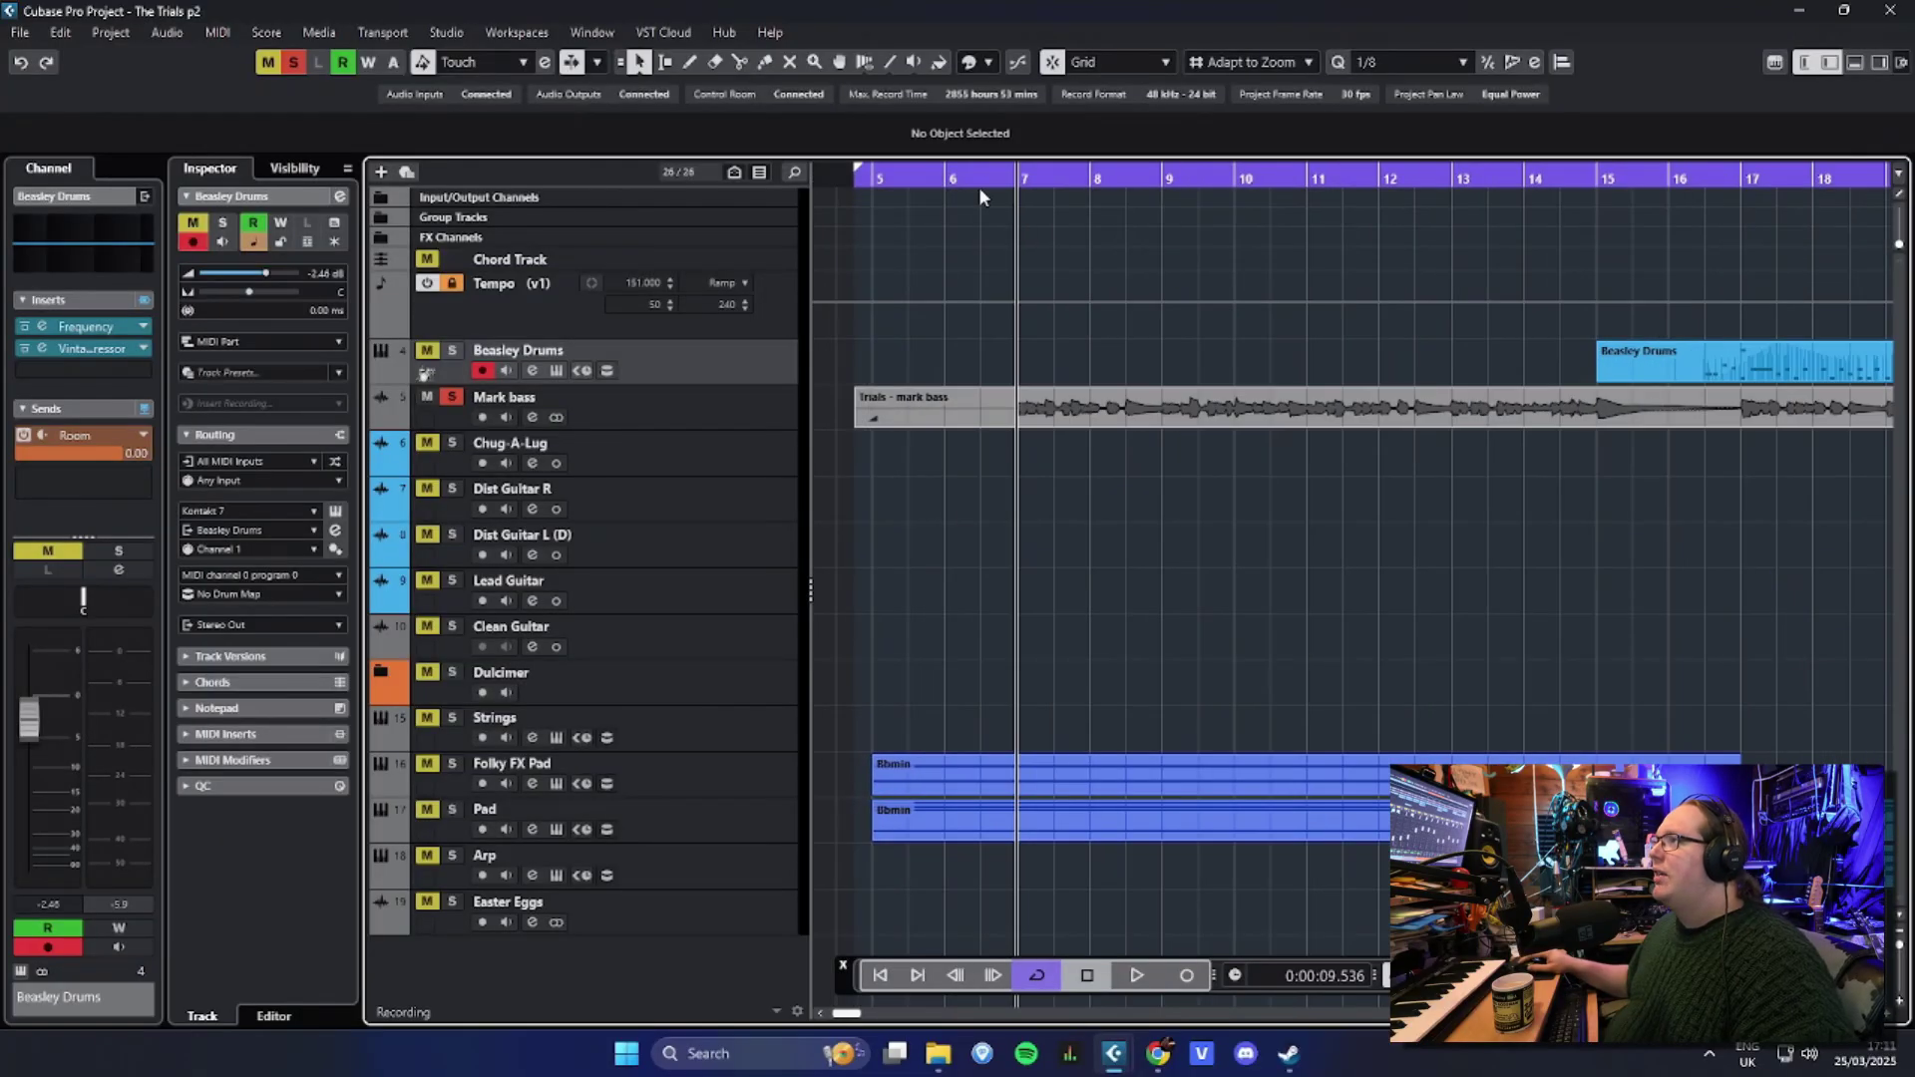
Step: Inspect the Mark bass channel's Frequency EQ, its bass preset list and the VintageCompressor insert, and close both plug-ins
drag(978, 188, 997, 356)
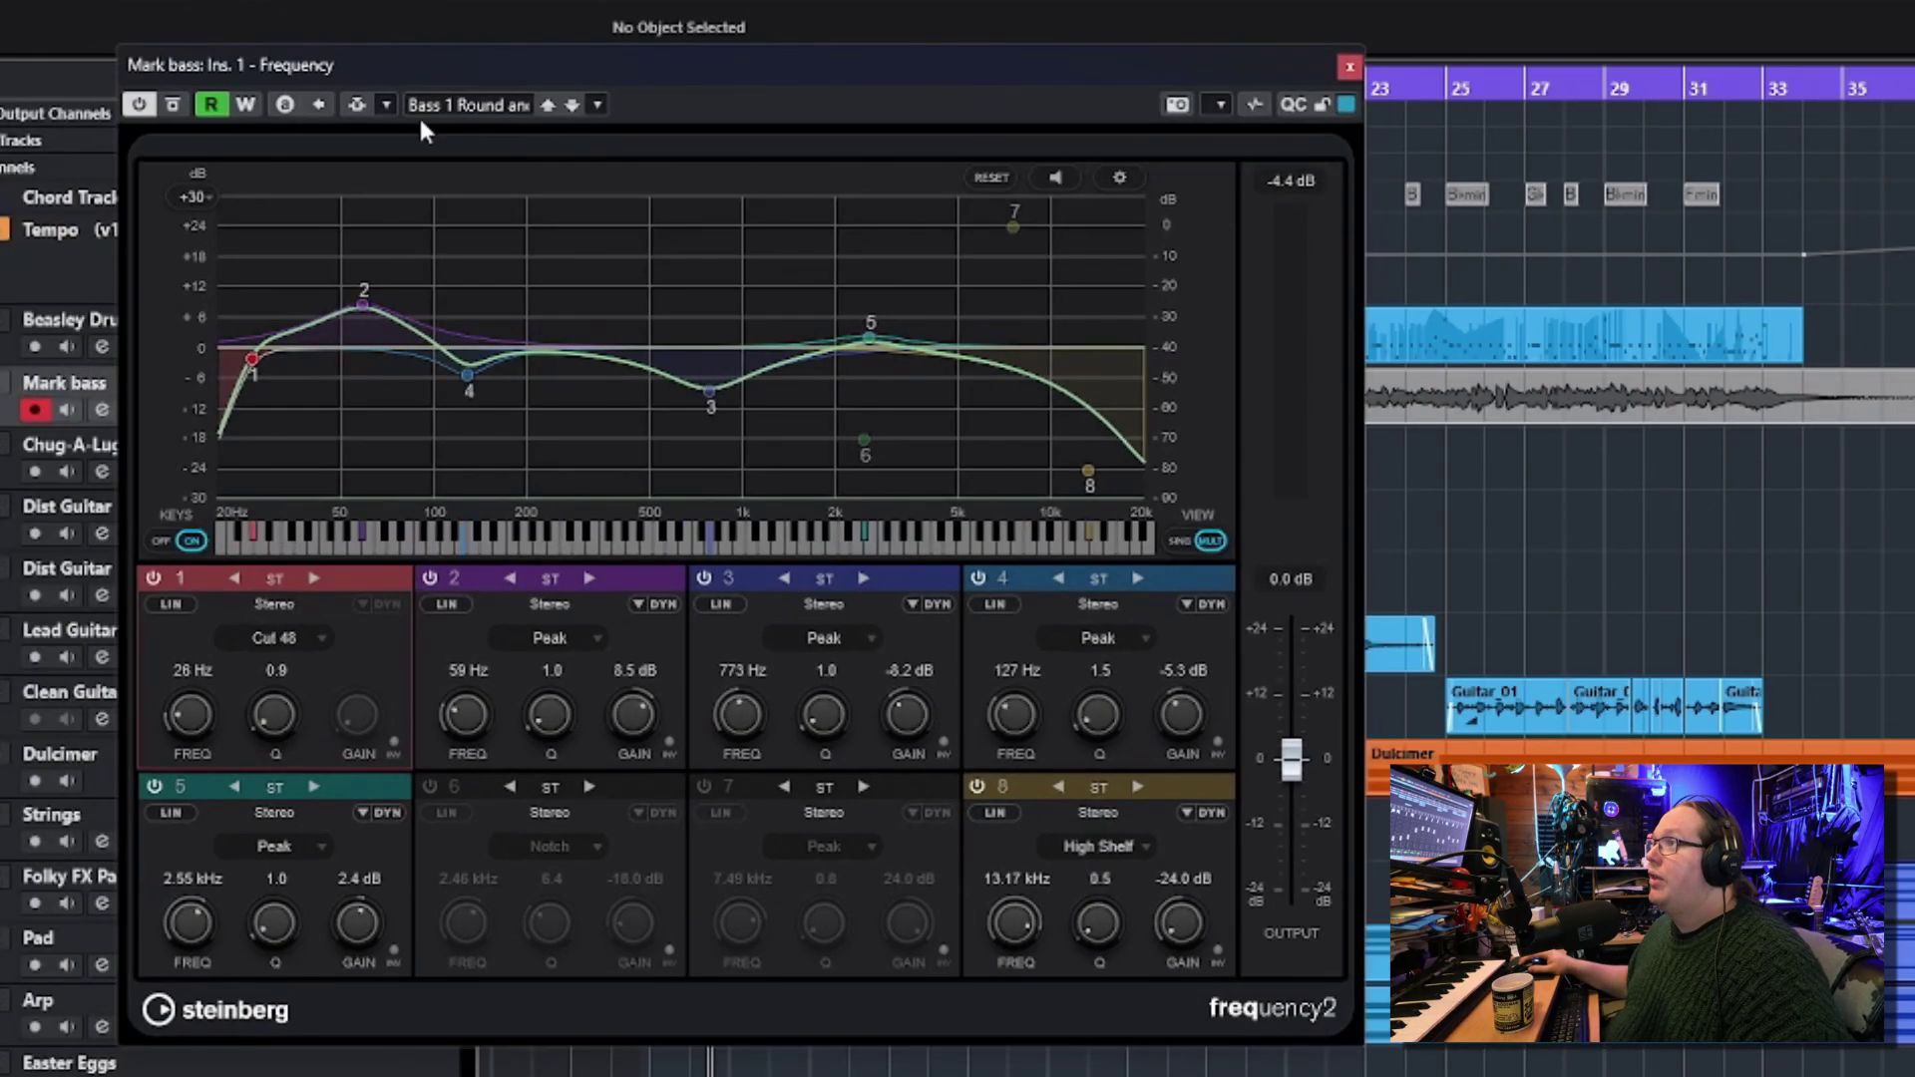
click(505, 104)
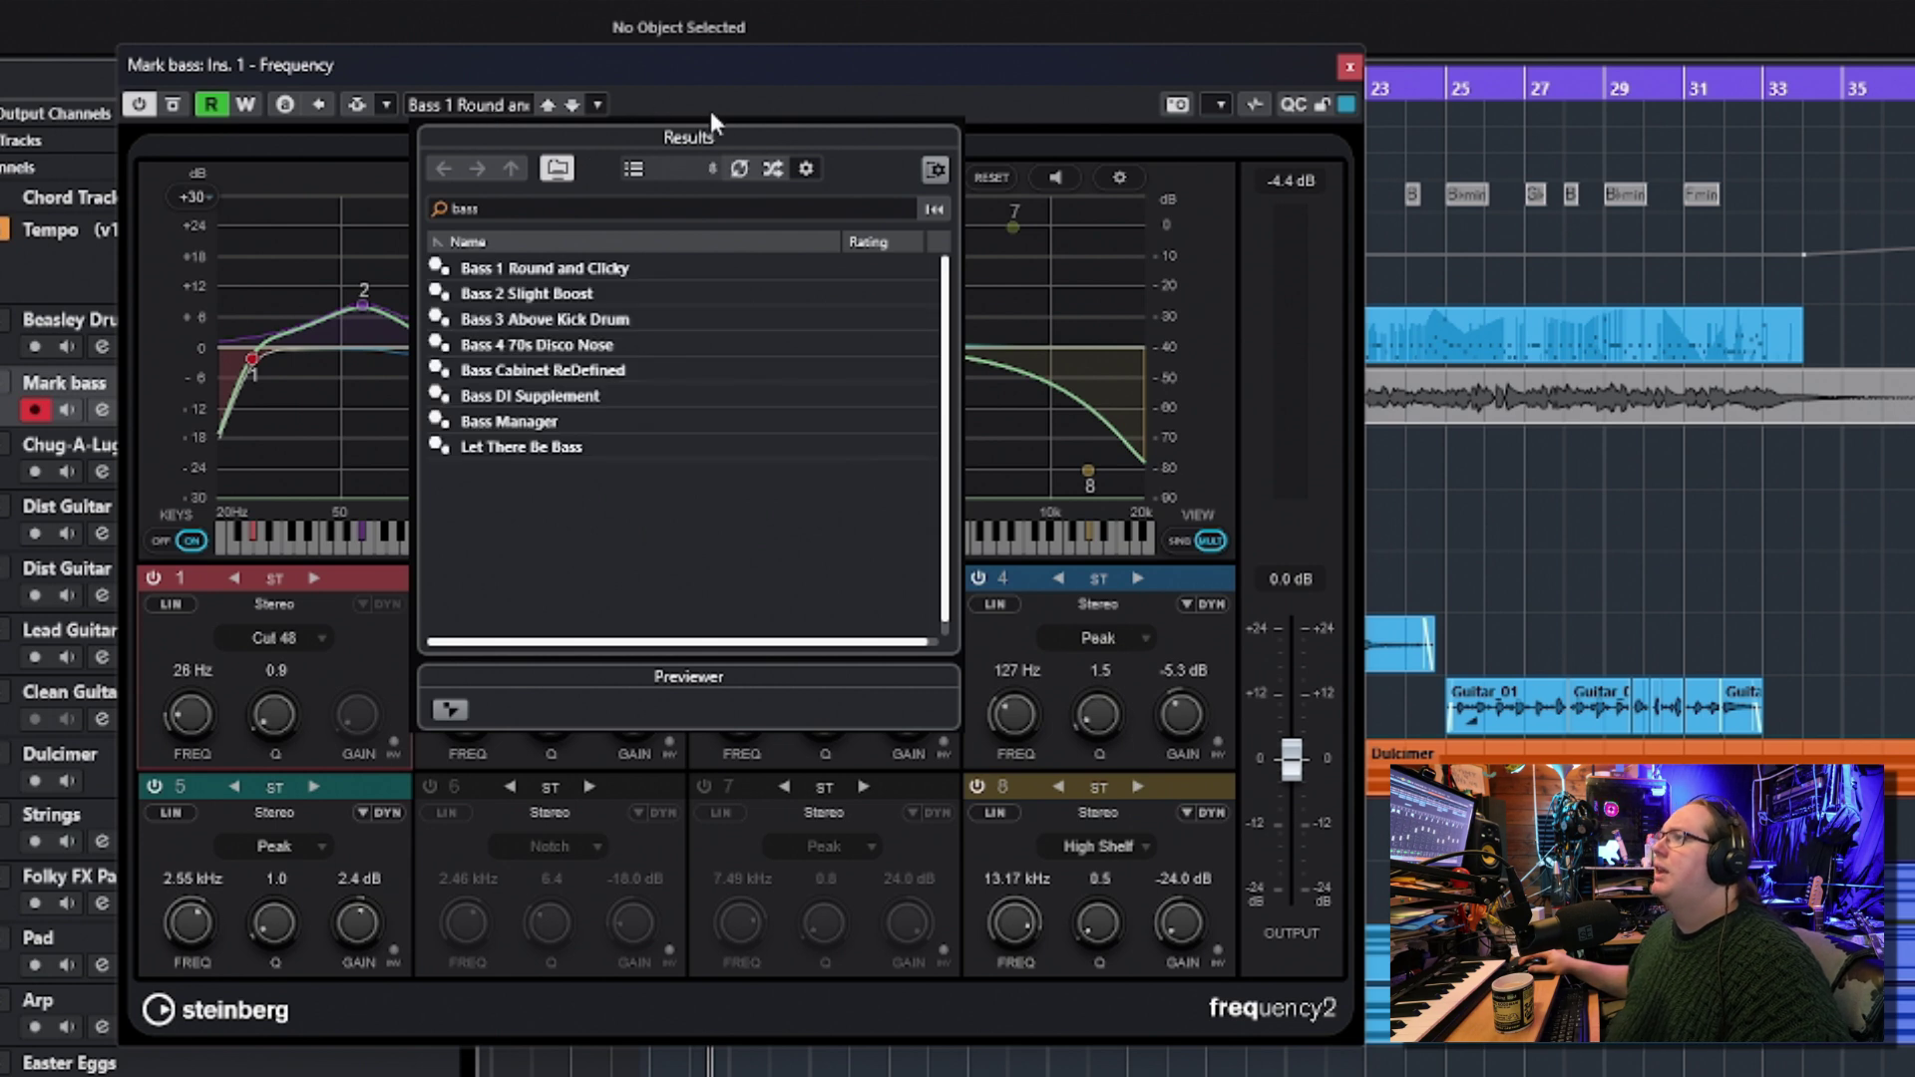
click(678, 112)
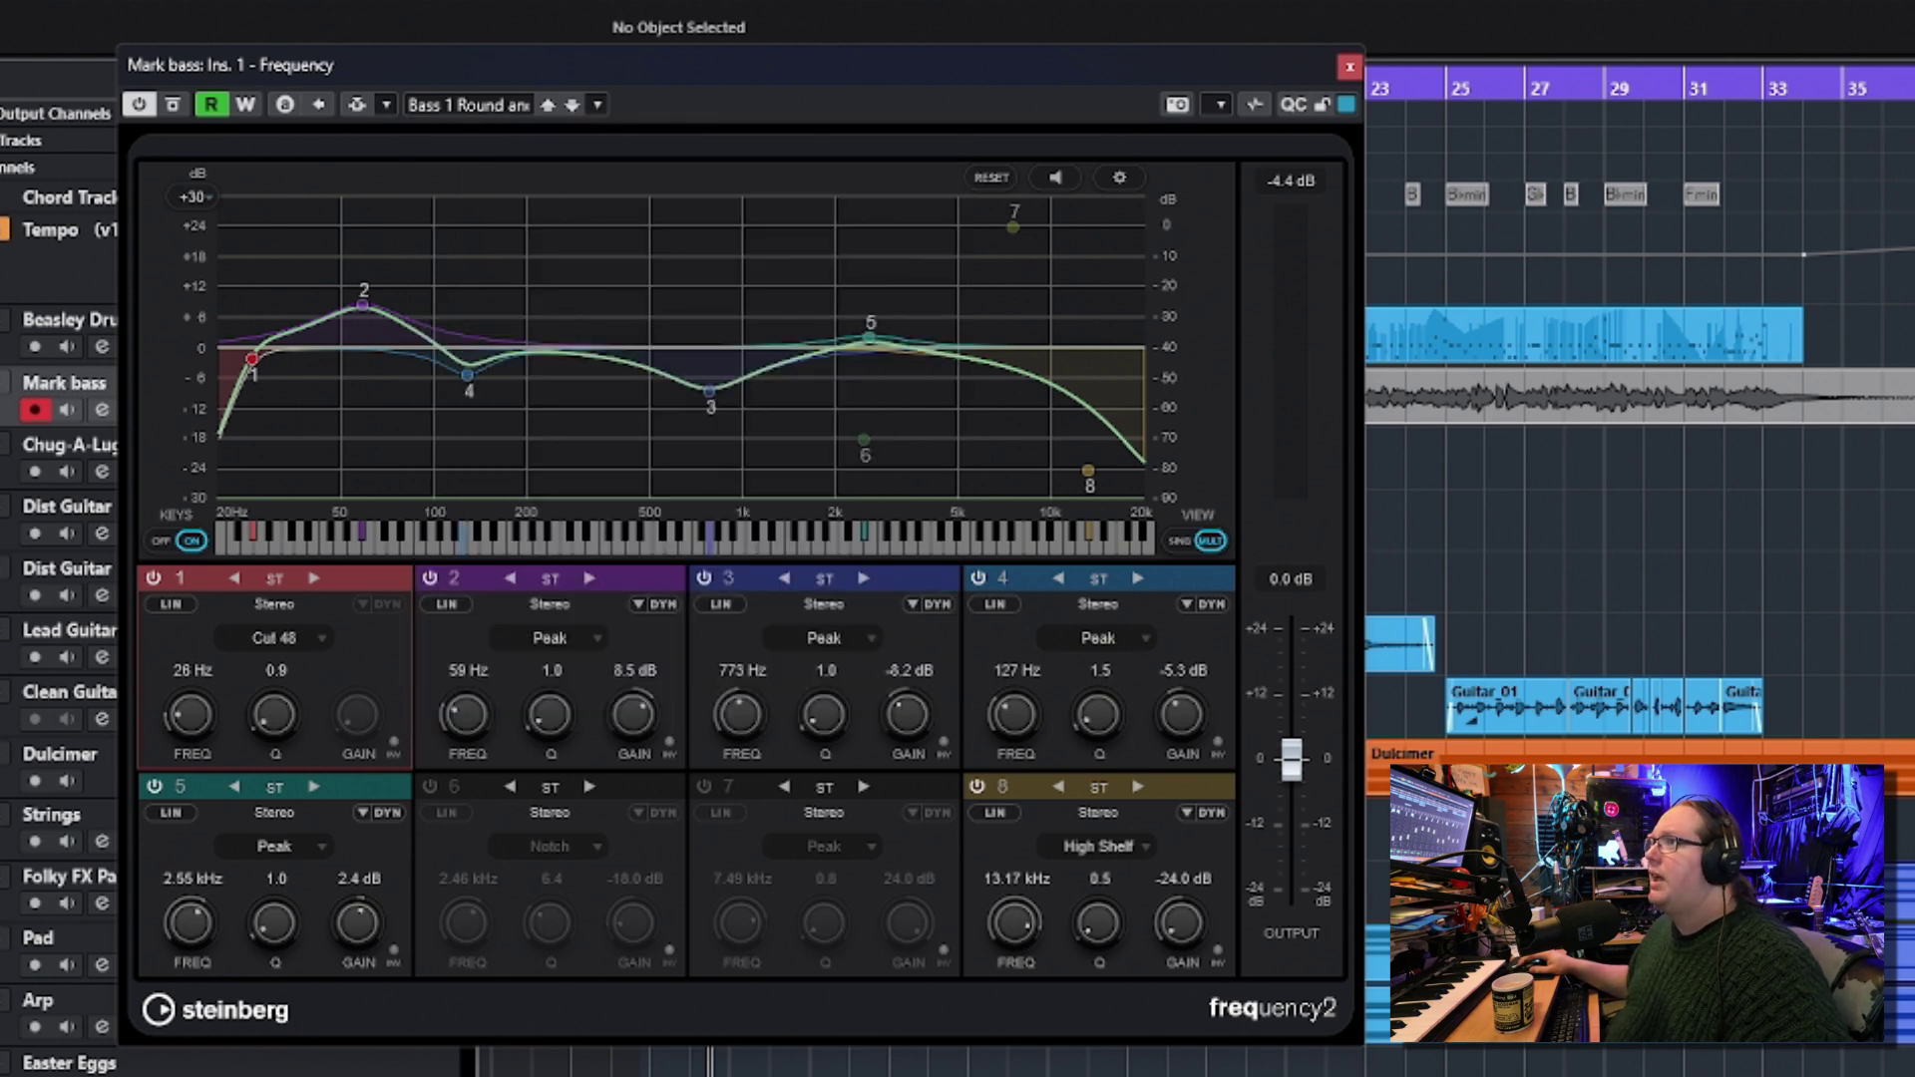
click(83, 350)
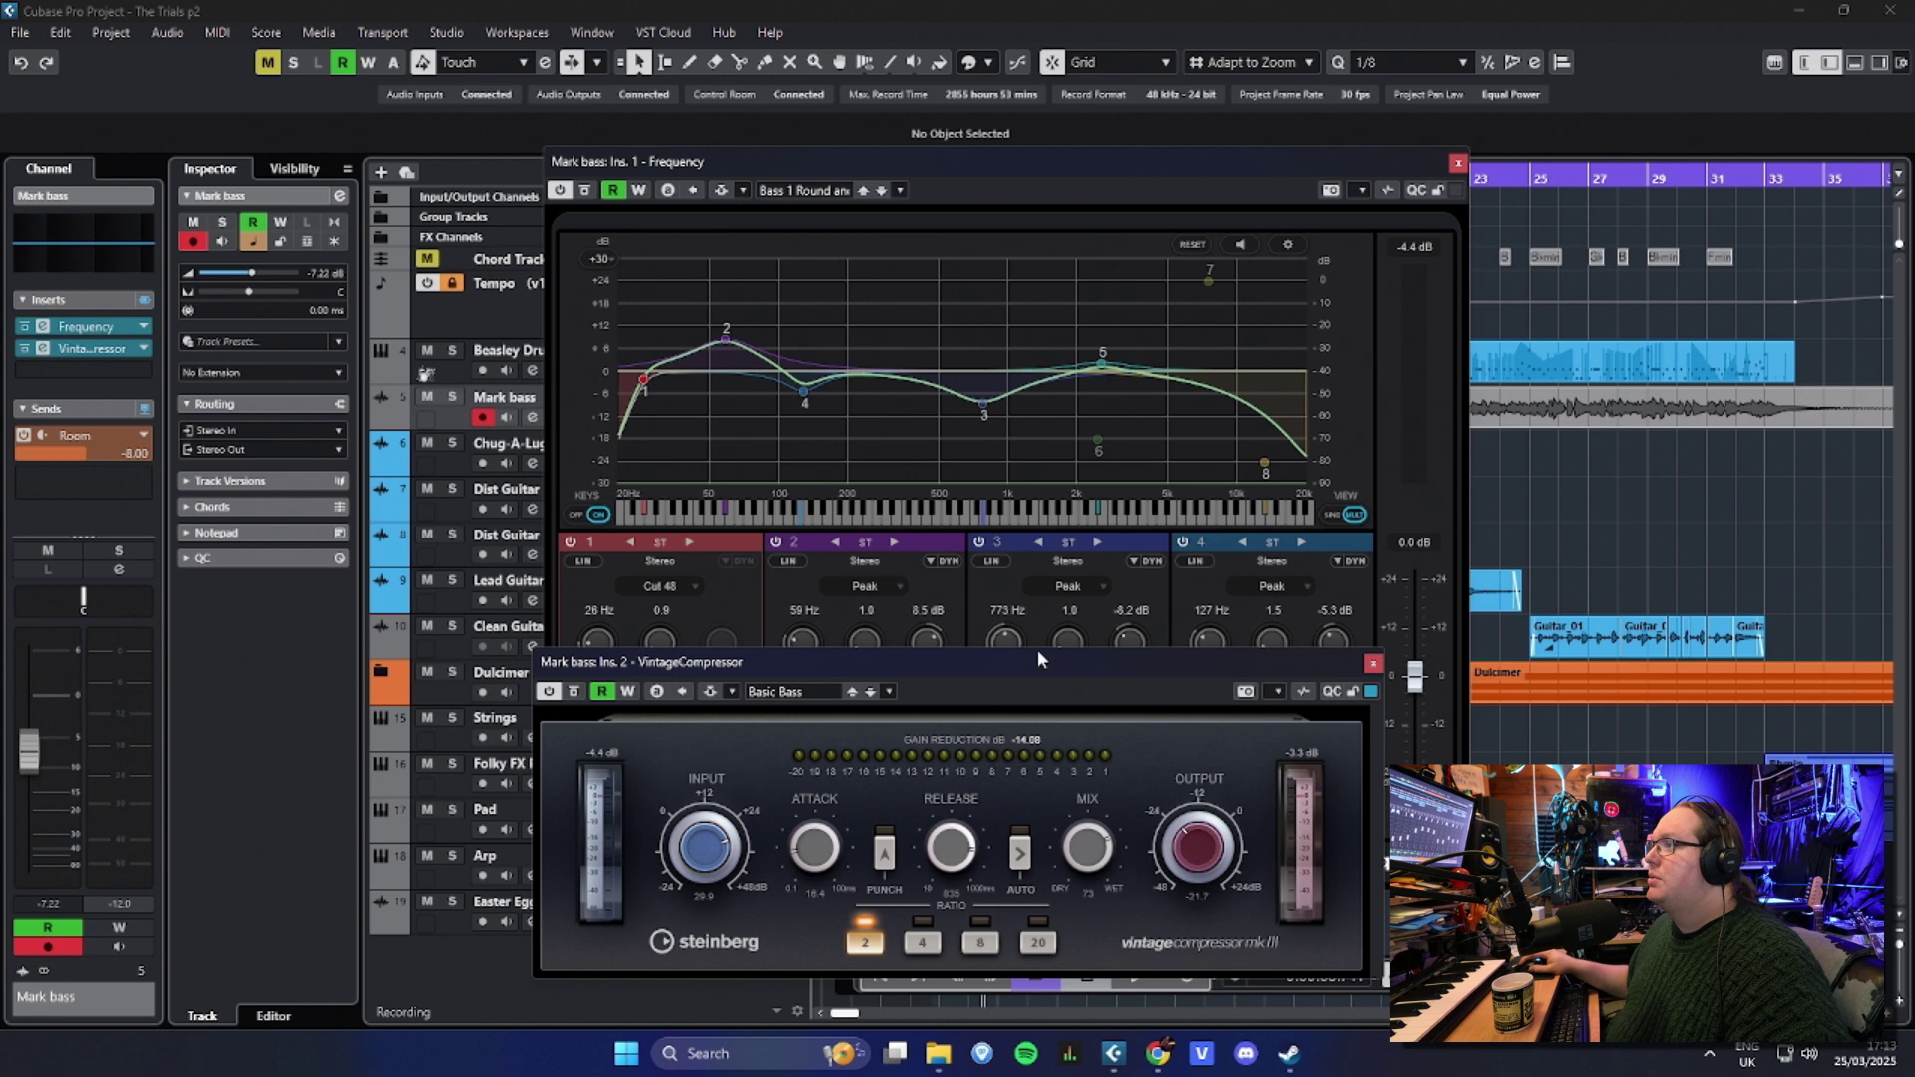
drag(1038, 658, 841, 453)
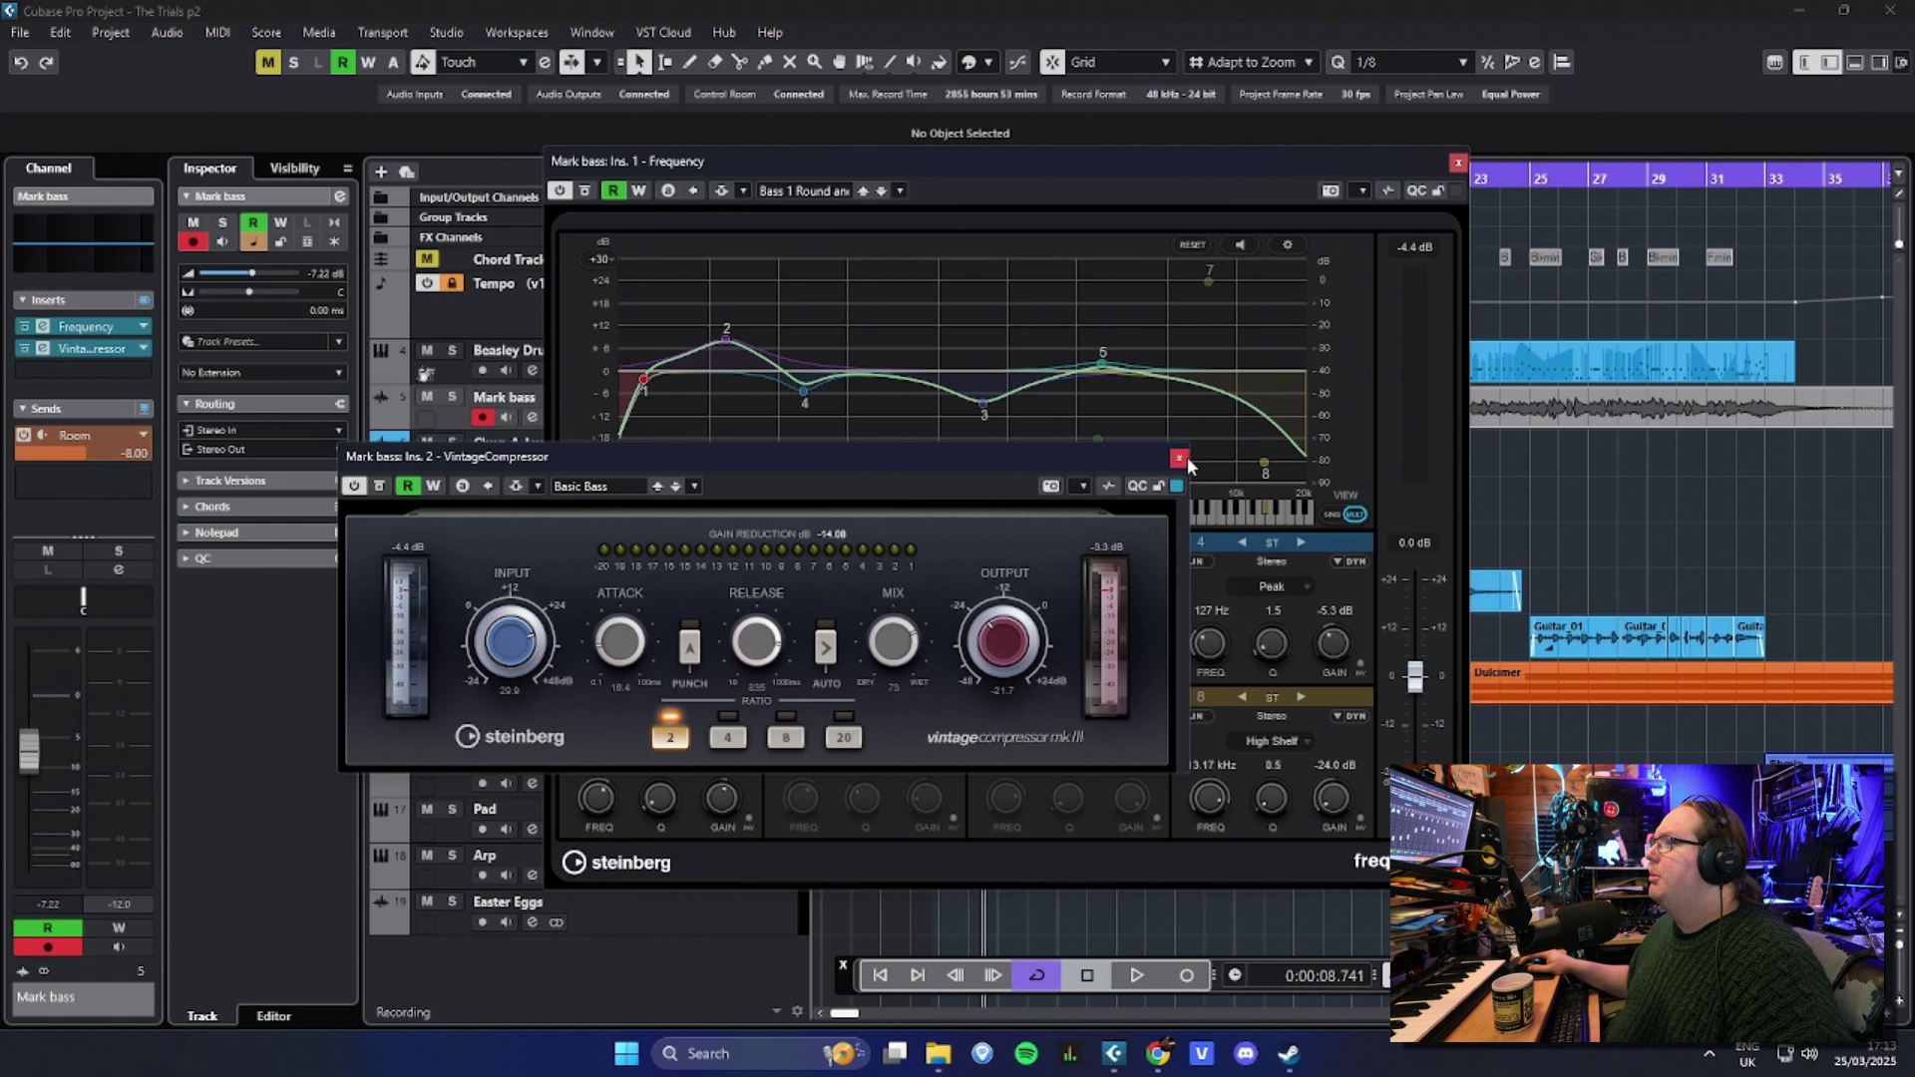
click(1615, 185)
click(1458, 162)
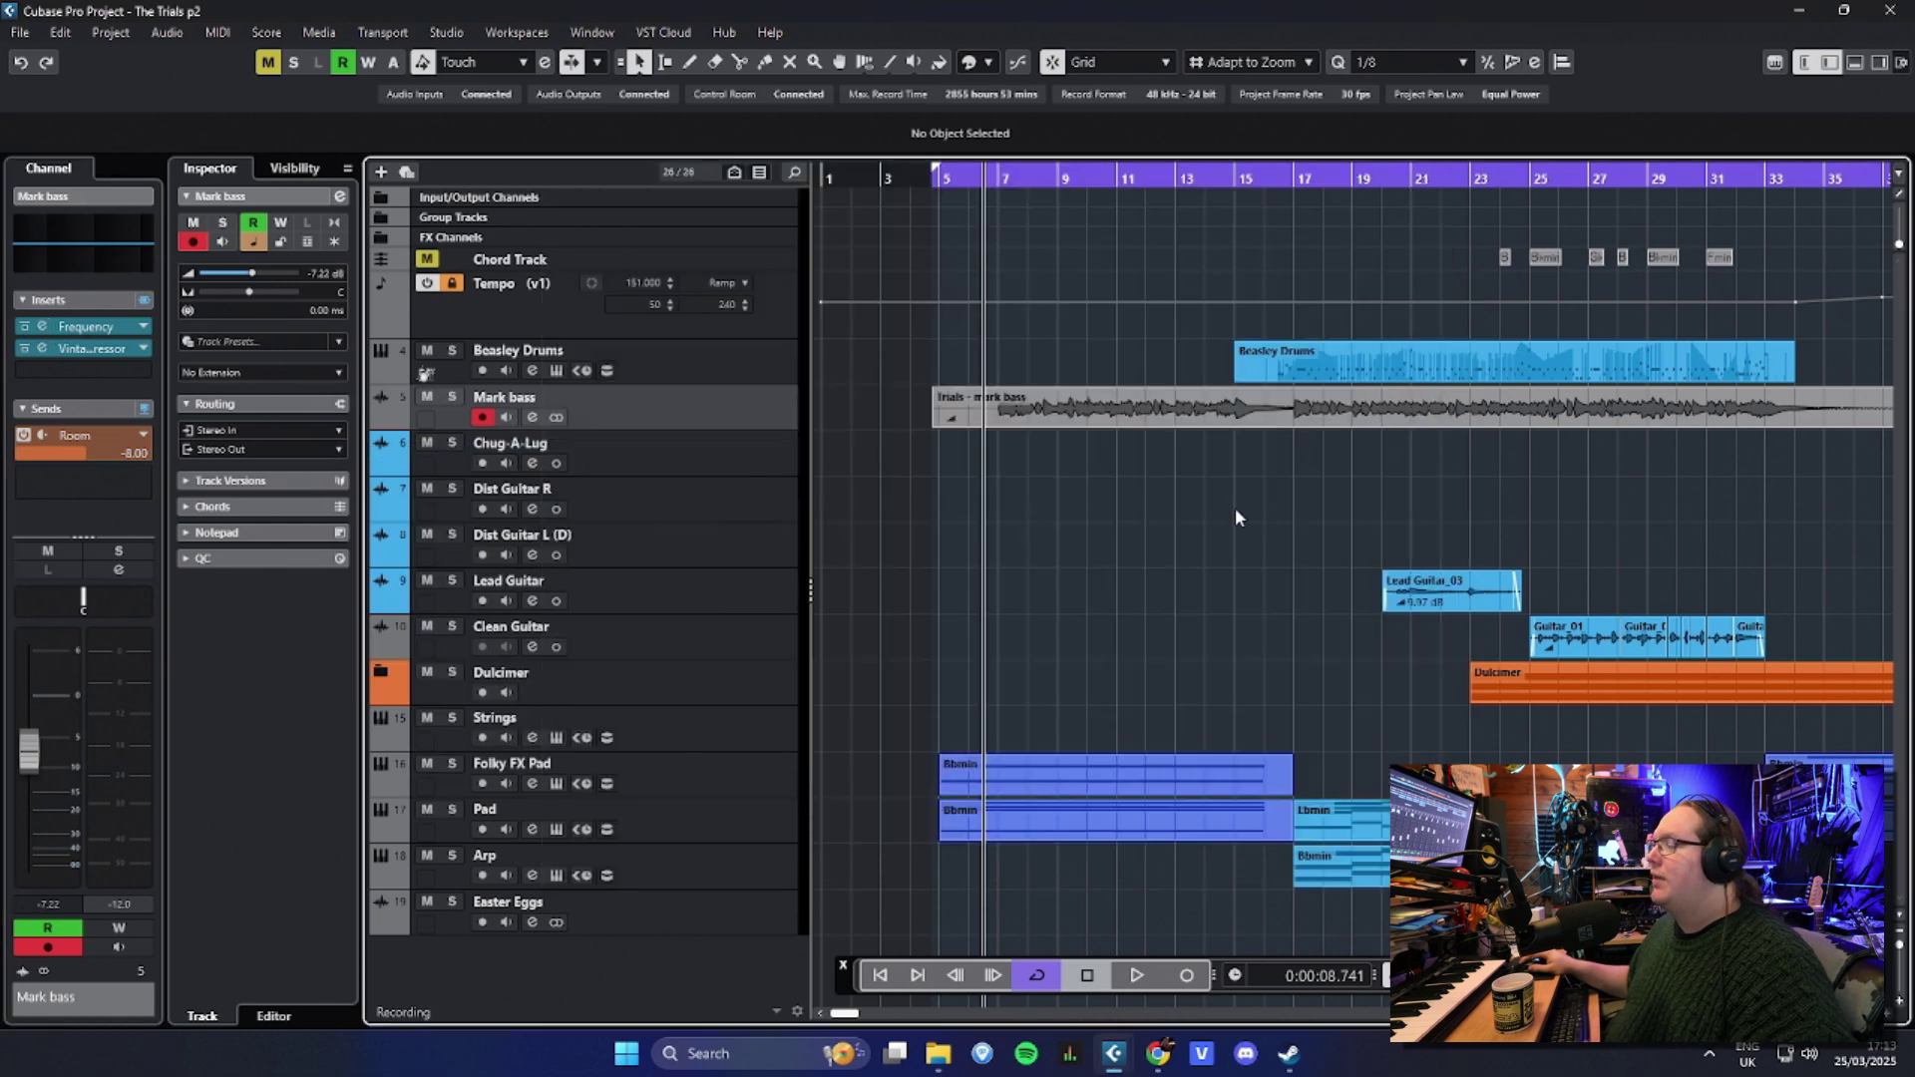
Step: Solo the Mark bass track and play it from the intro and again from bar 39
key(space)
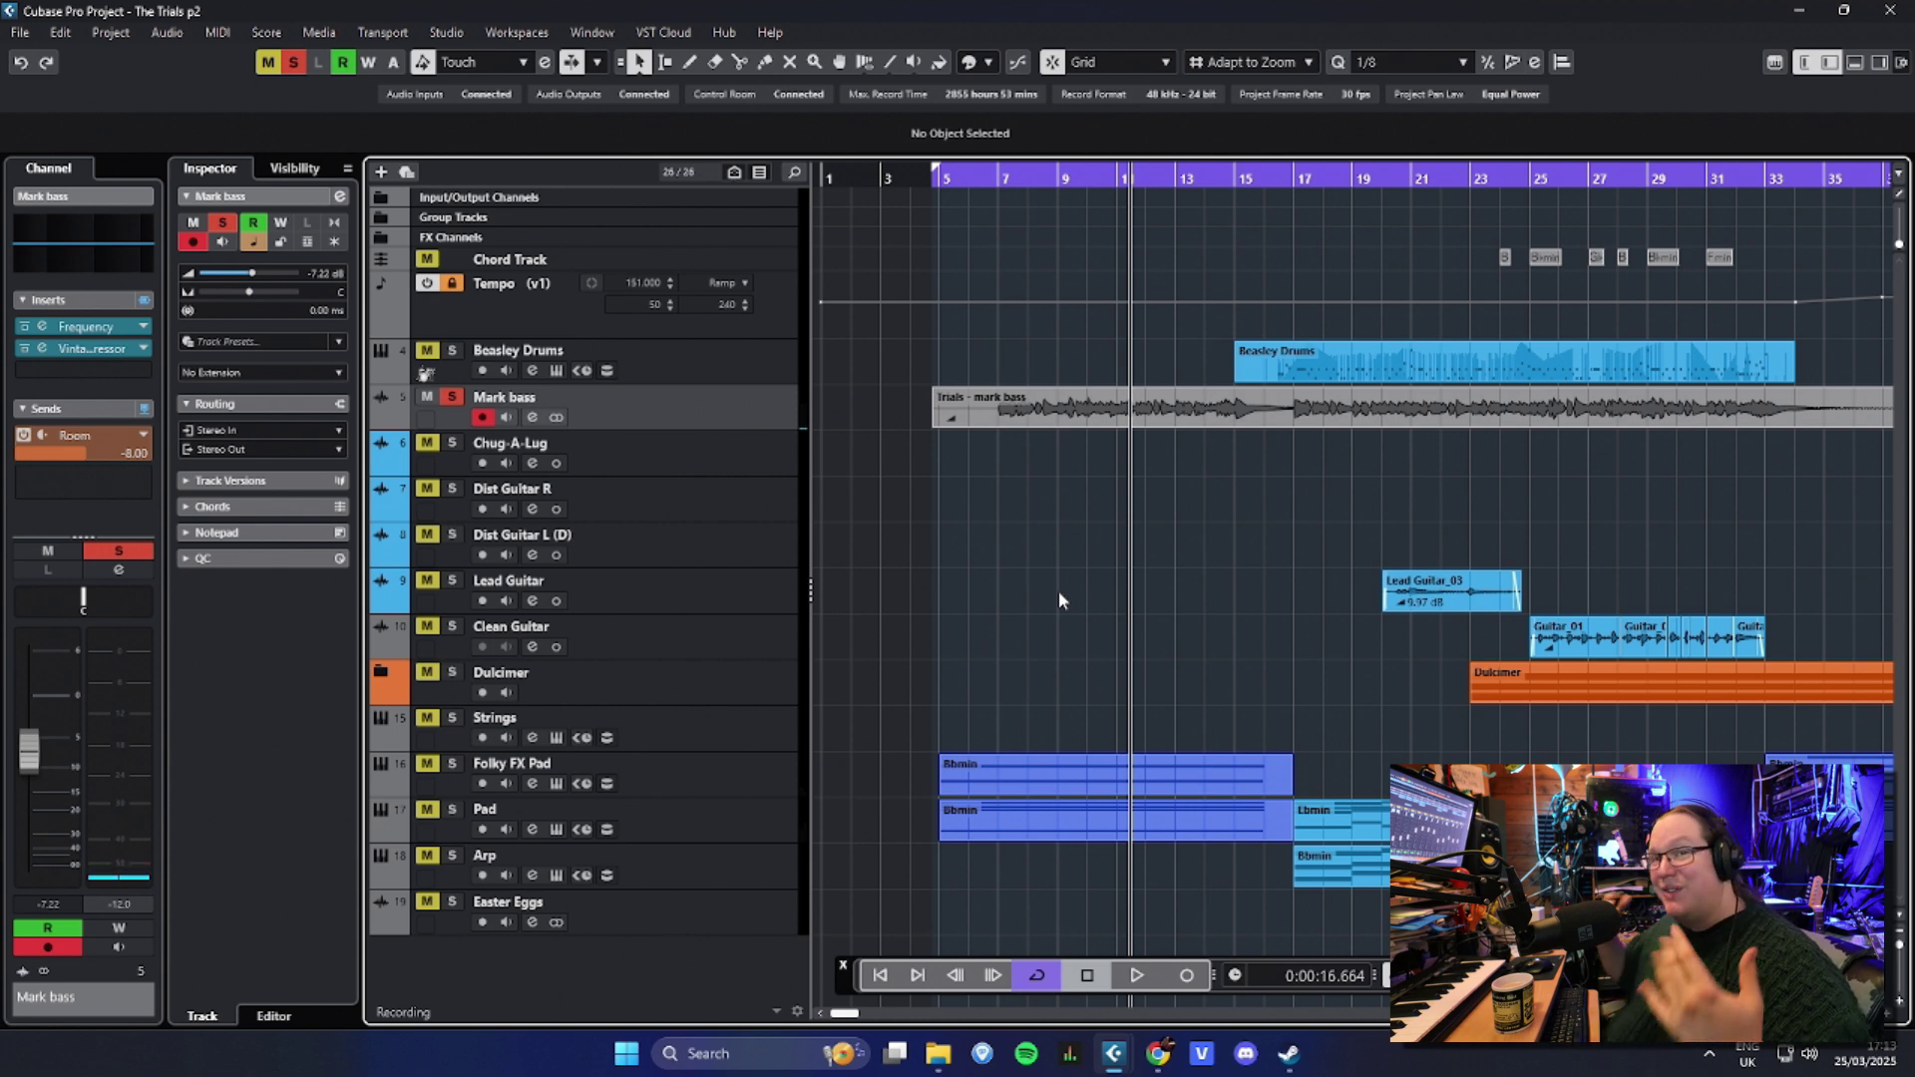
key(g)
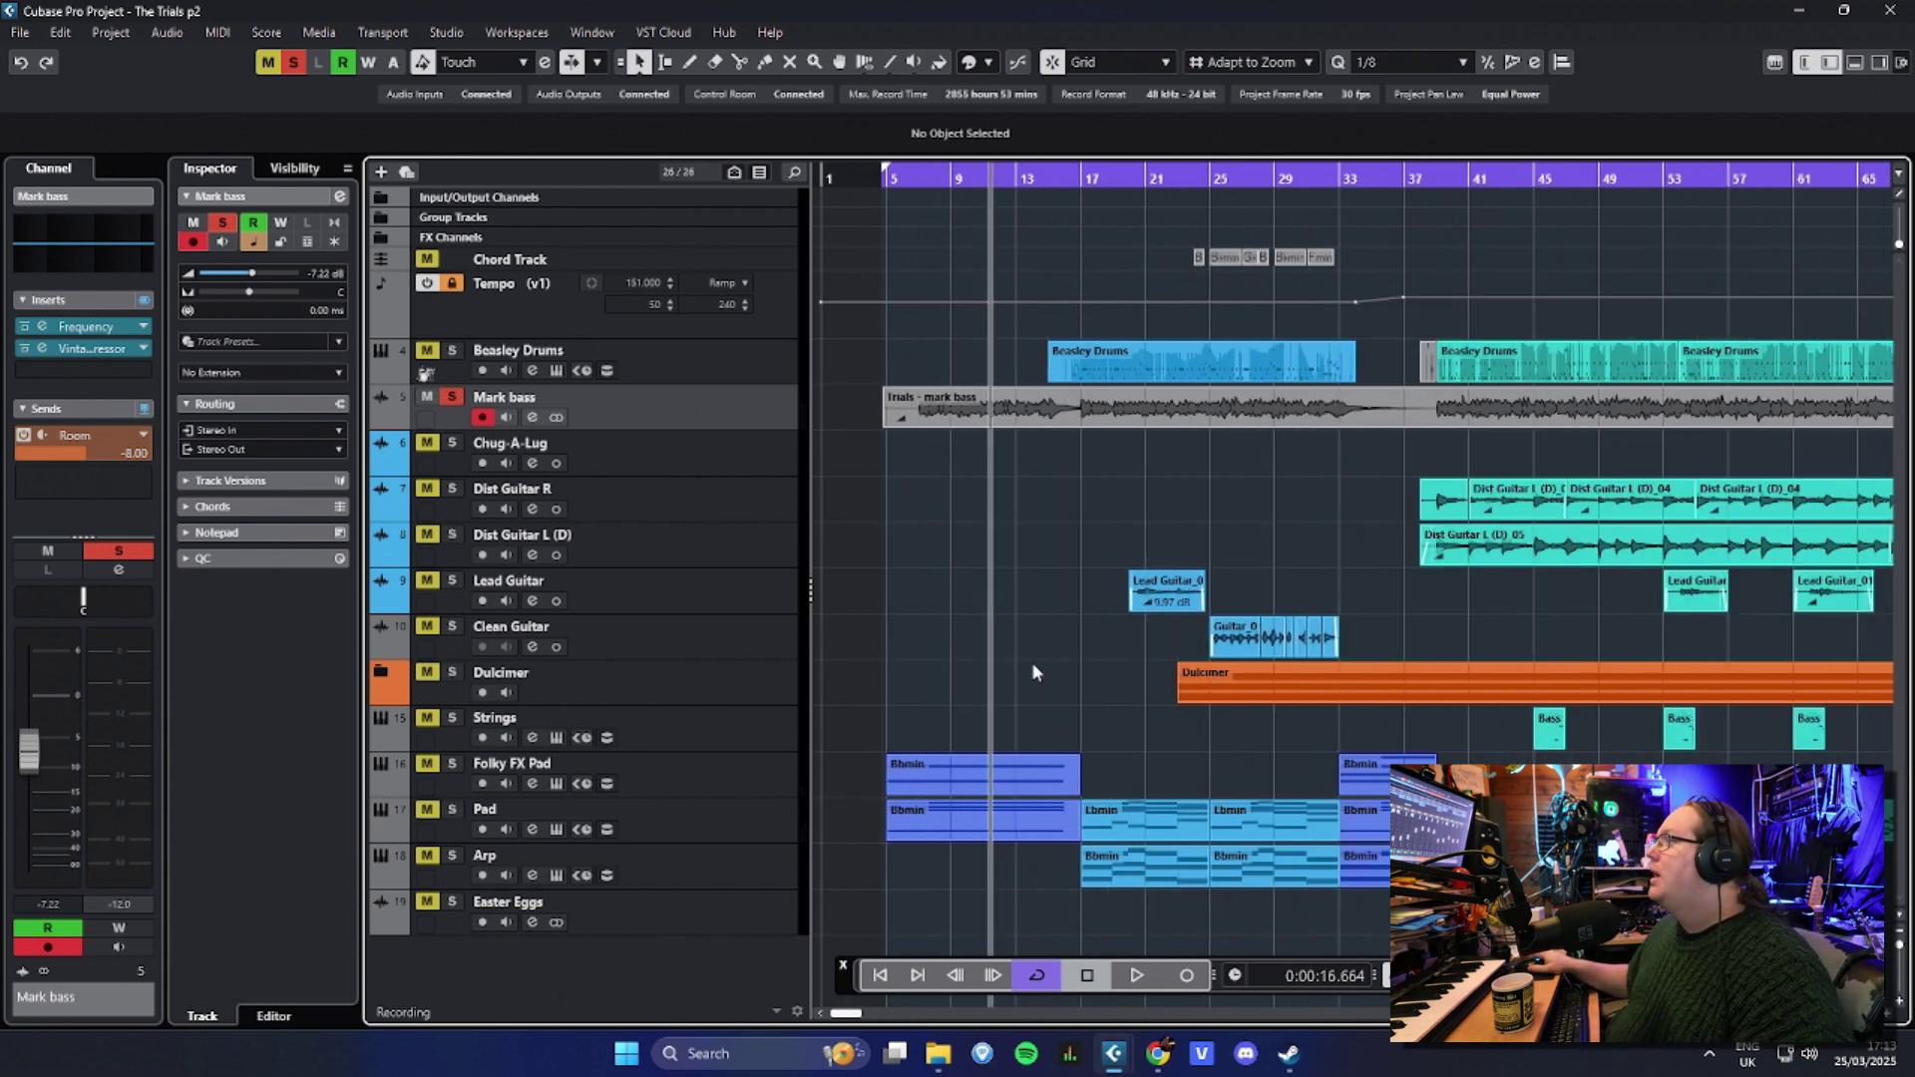
click(1428, 179)
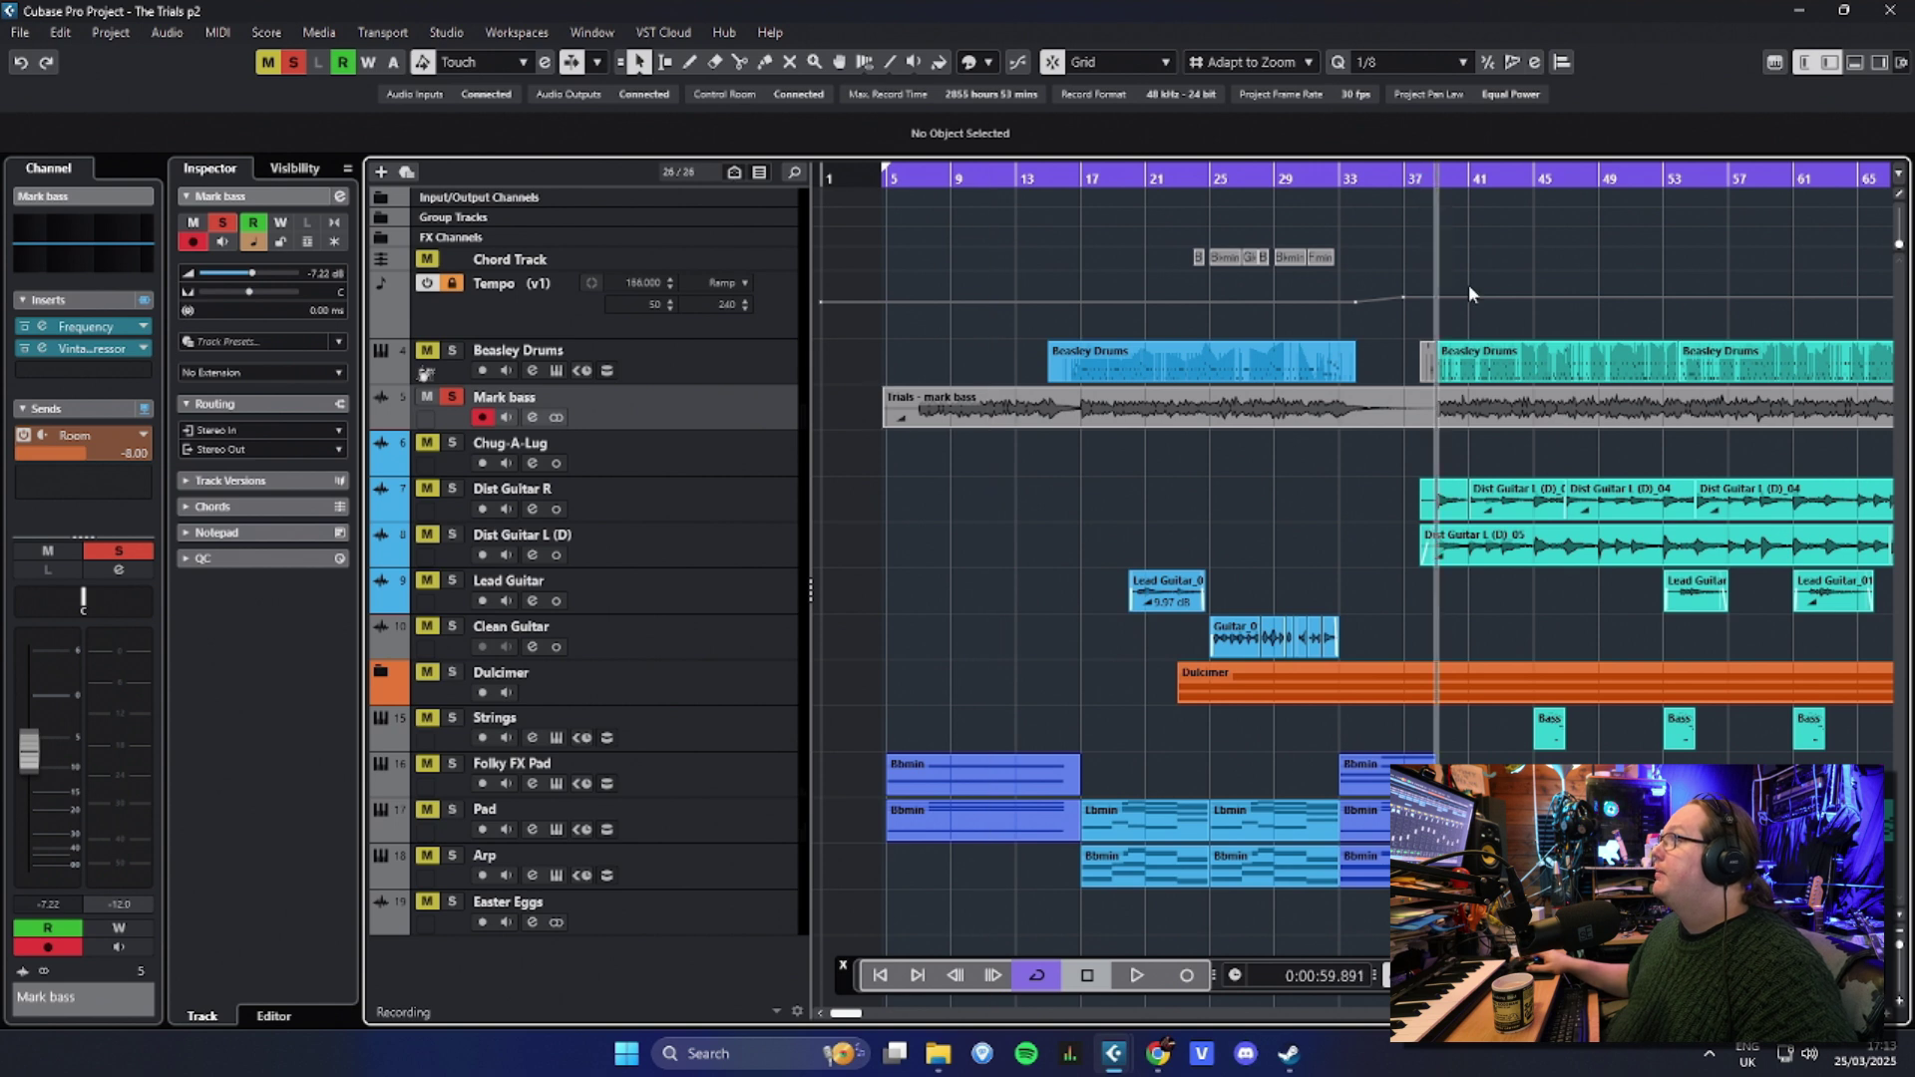
key(space)
key(g)
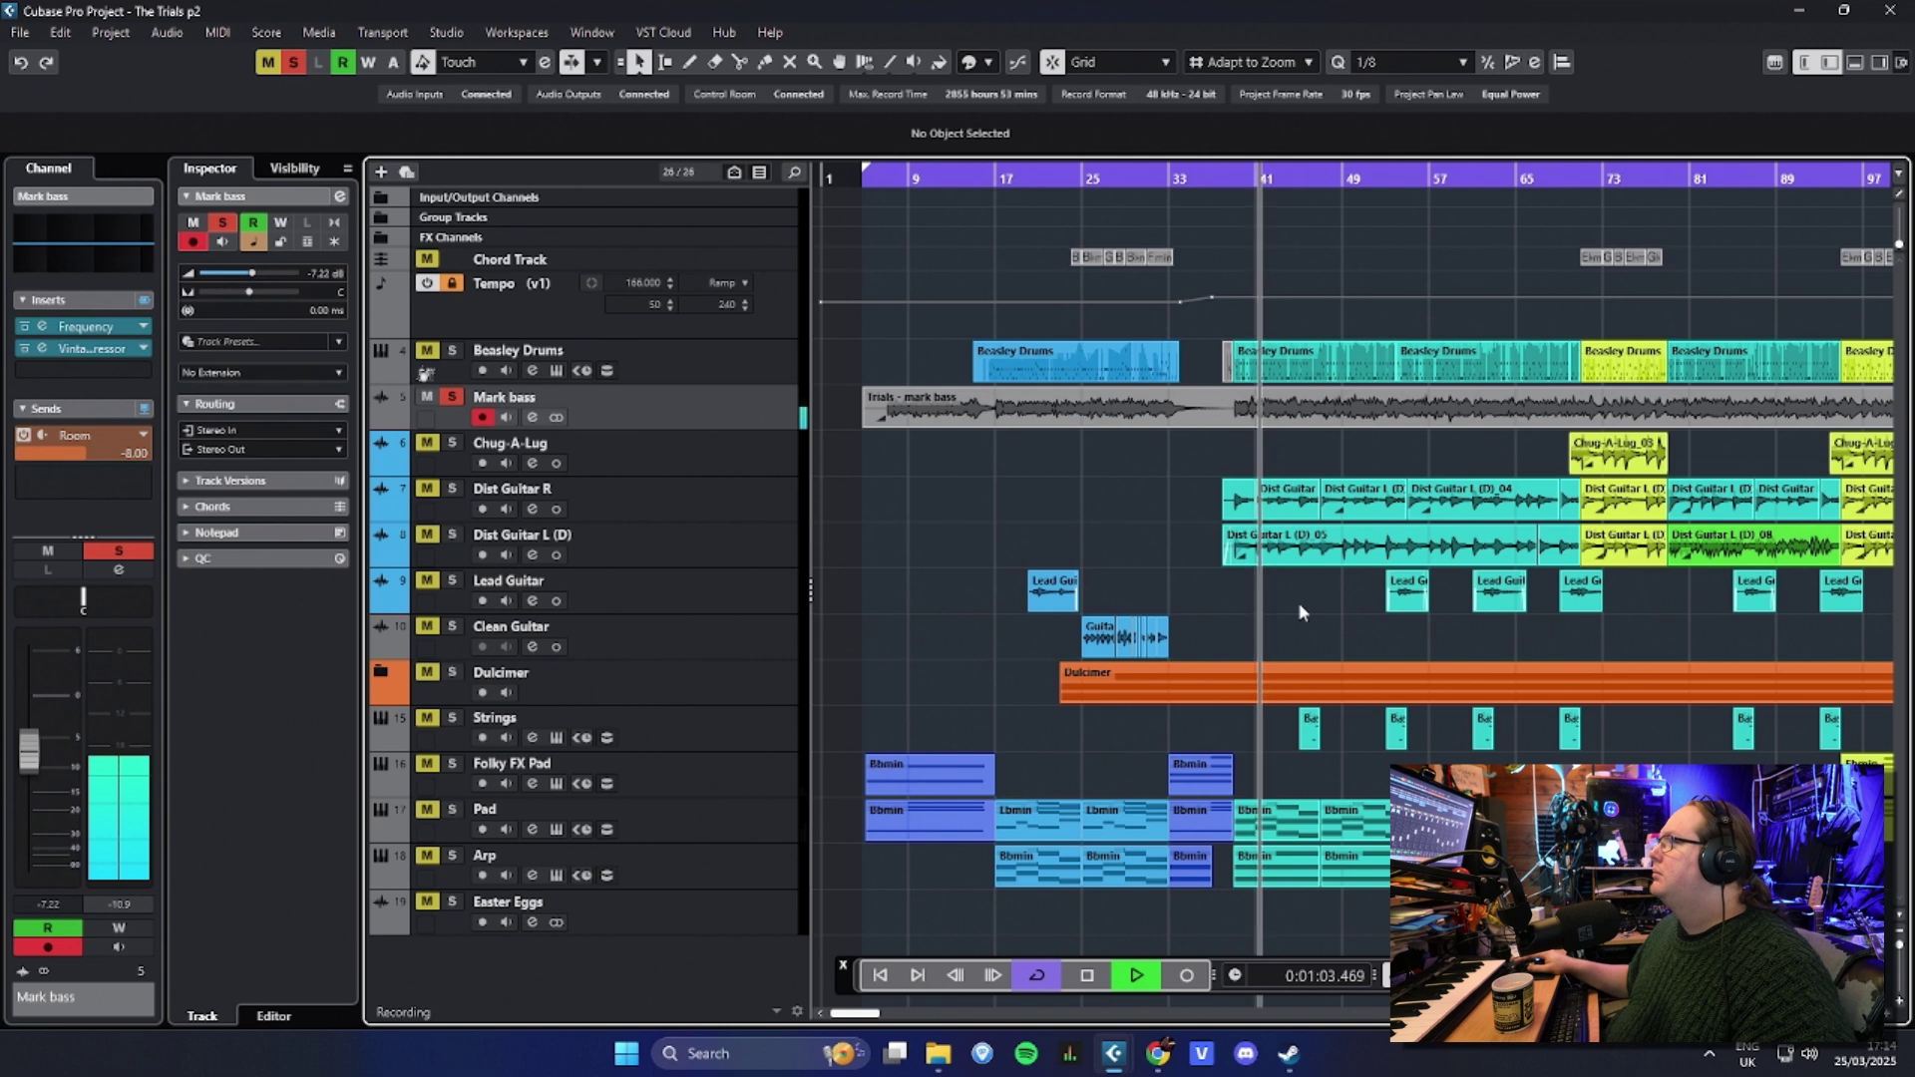
key(g)
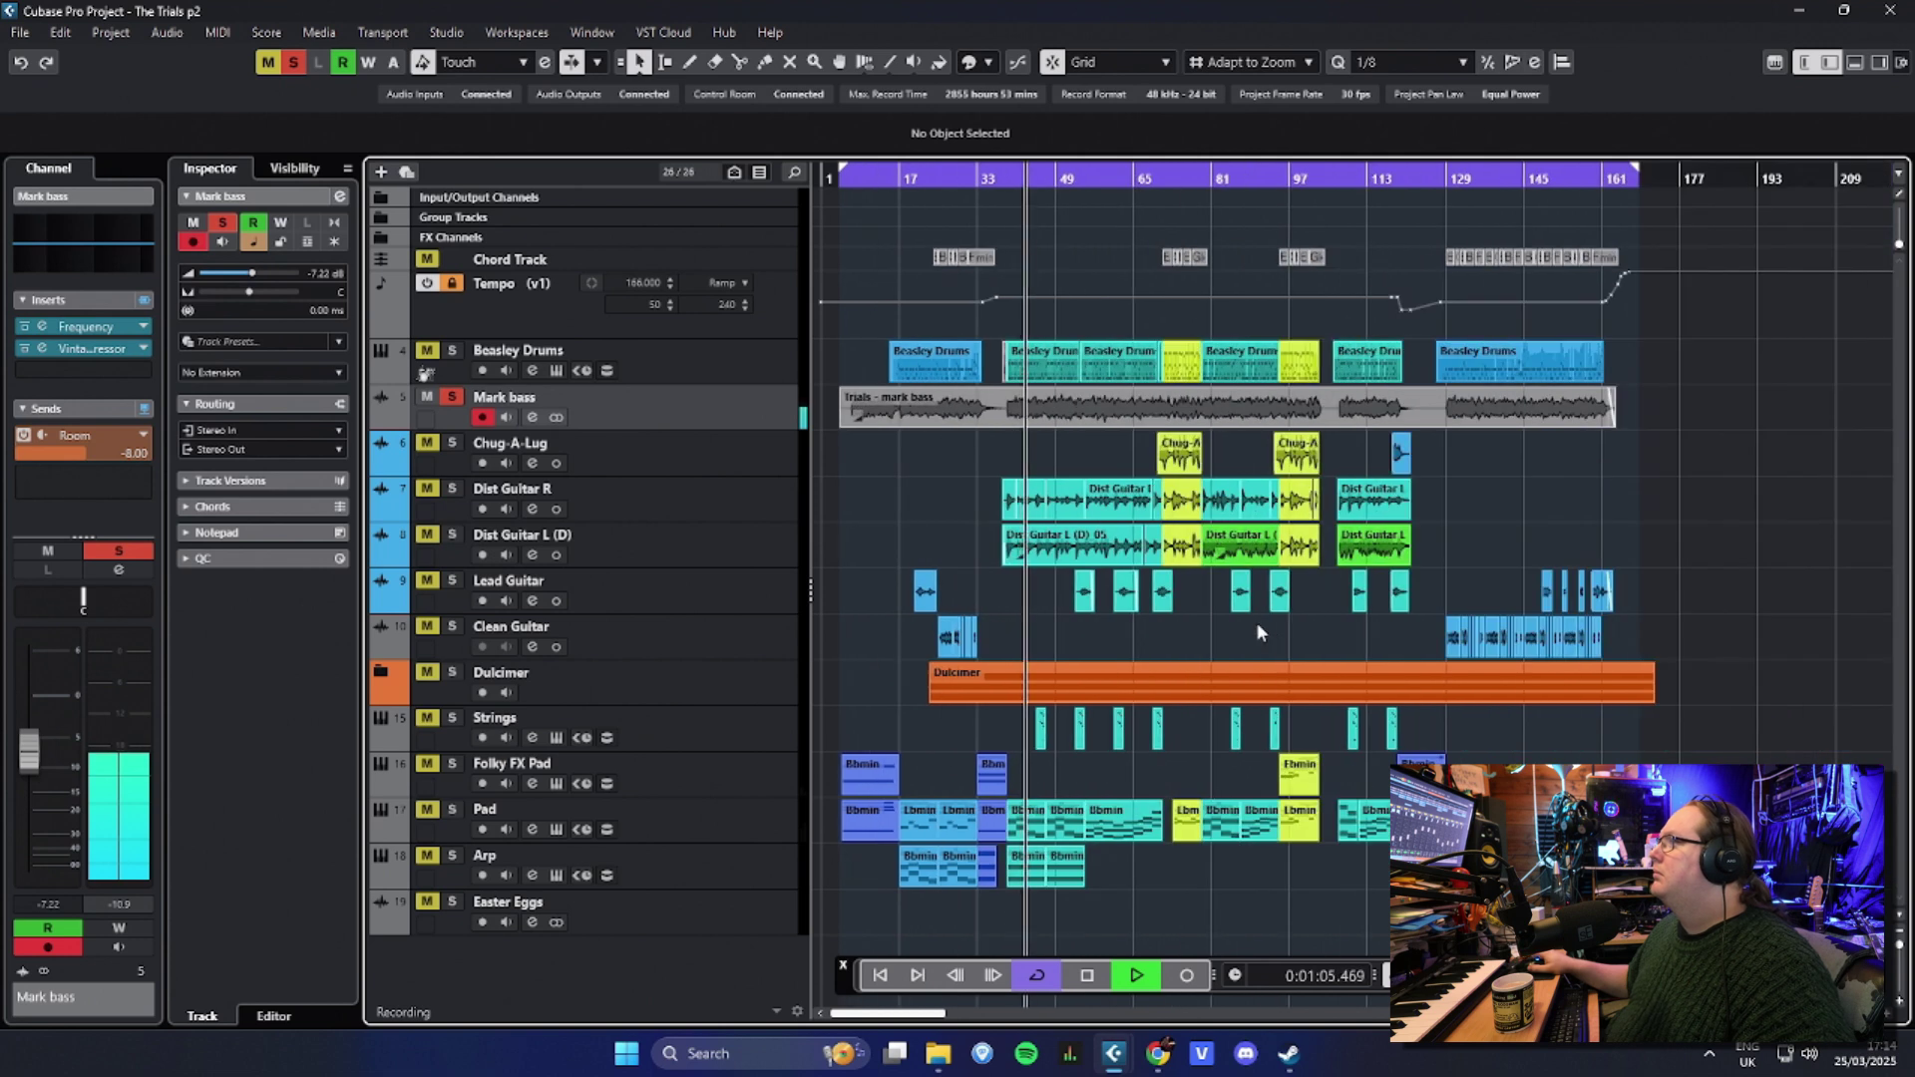
Step: Follow the soloed Mark bass playback through the section from bar 39 onward
key(h)
key(h)
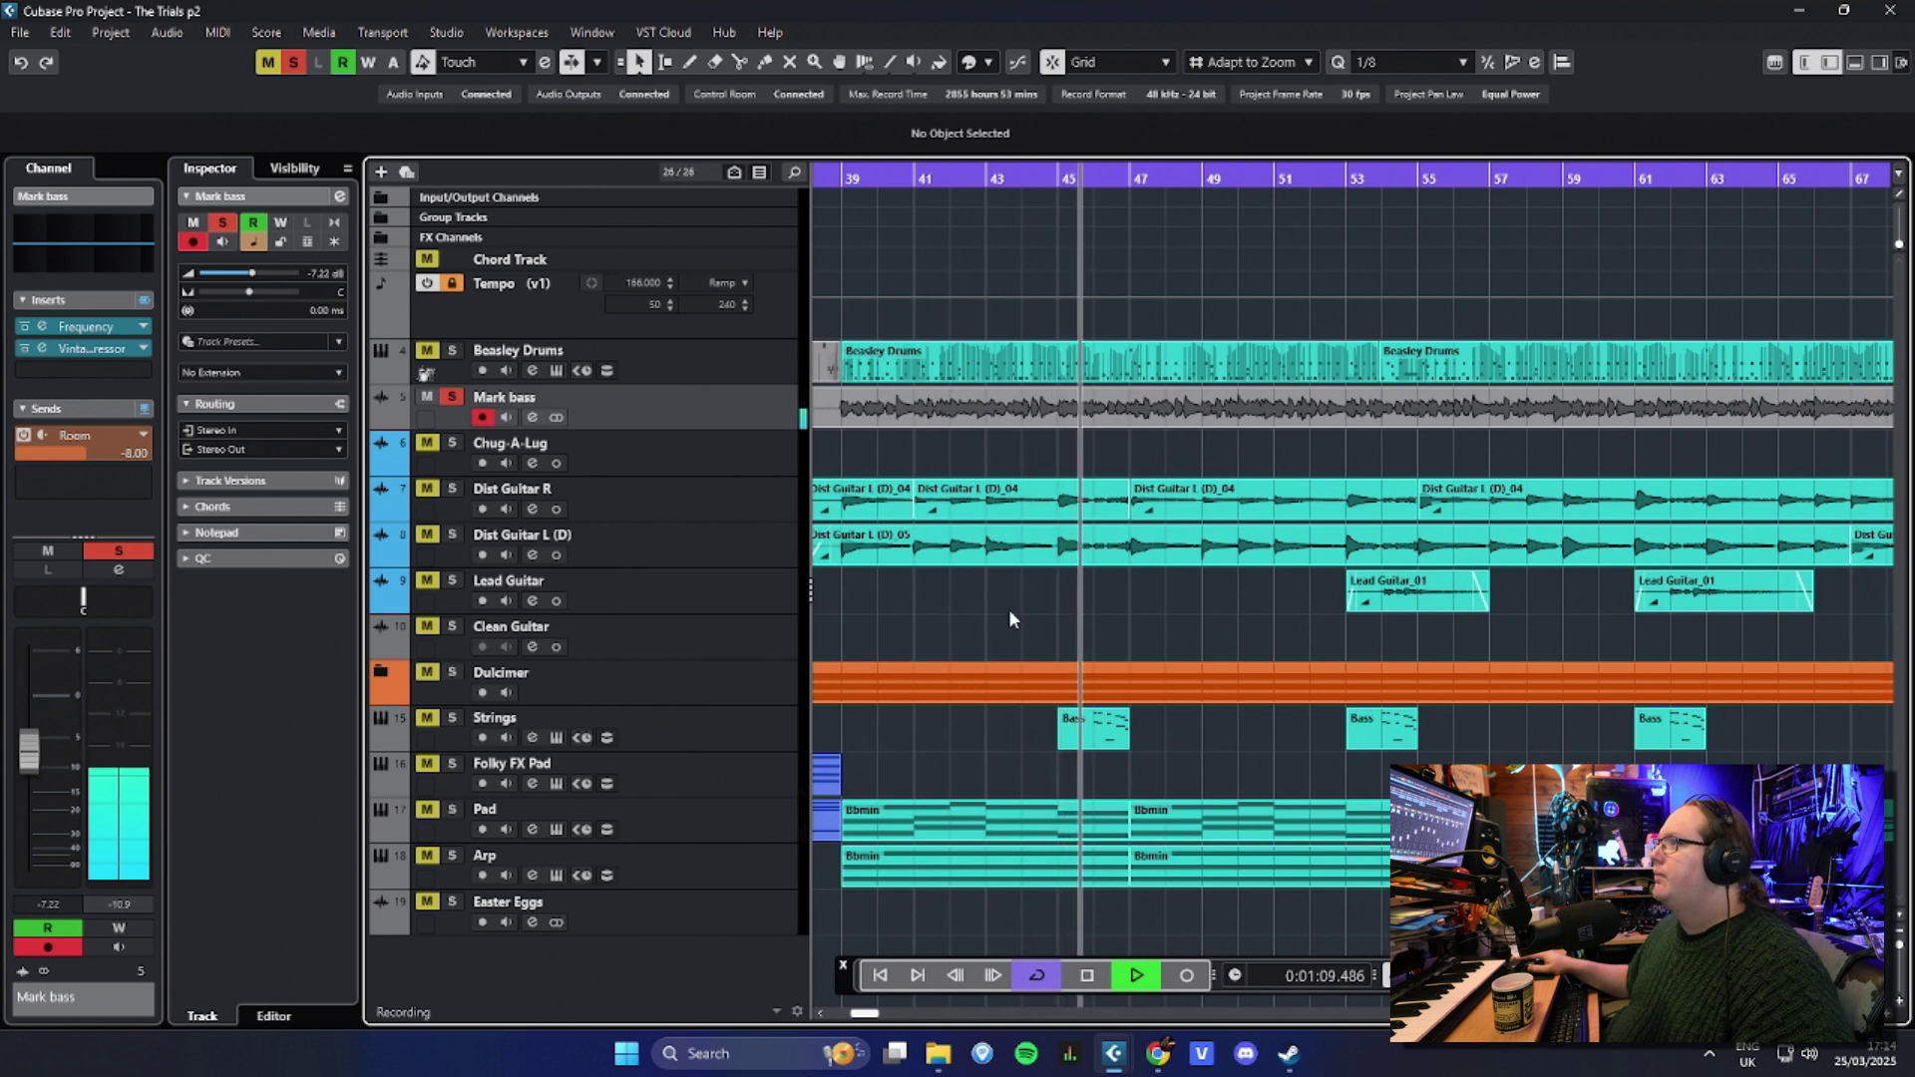
key(g)
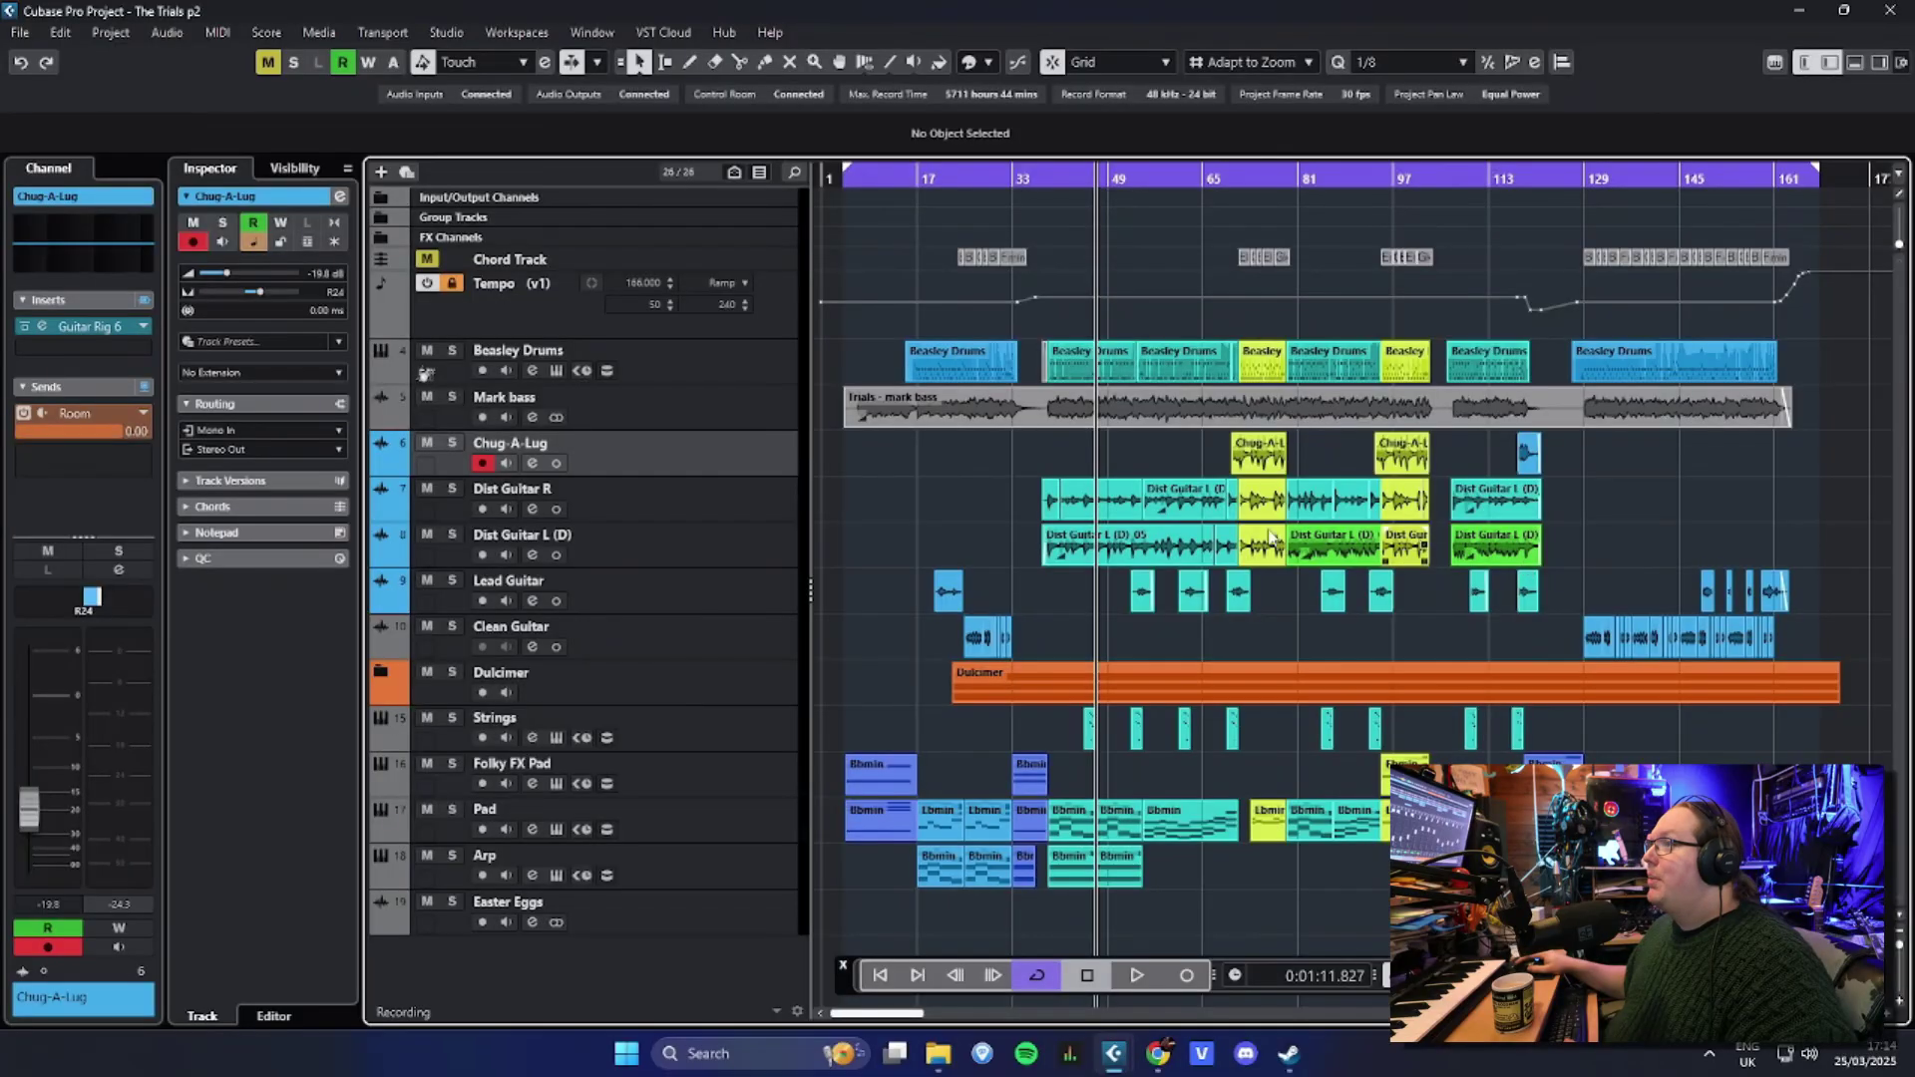
Step: Select the group of guitar tracks from Chug-A-Lug through Clean Guitar
shift+click(731, 620)
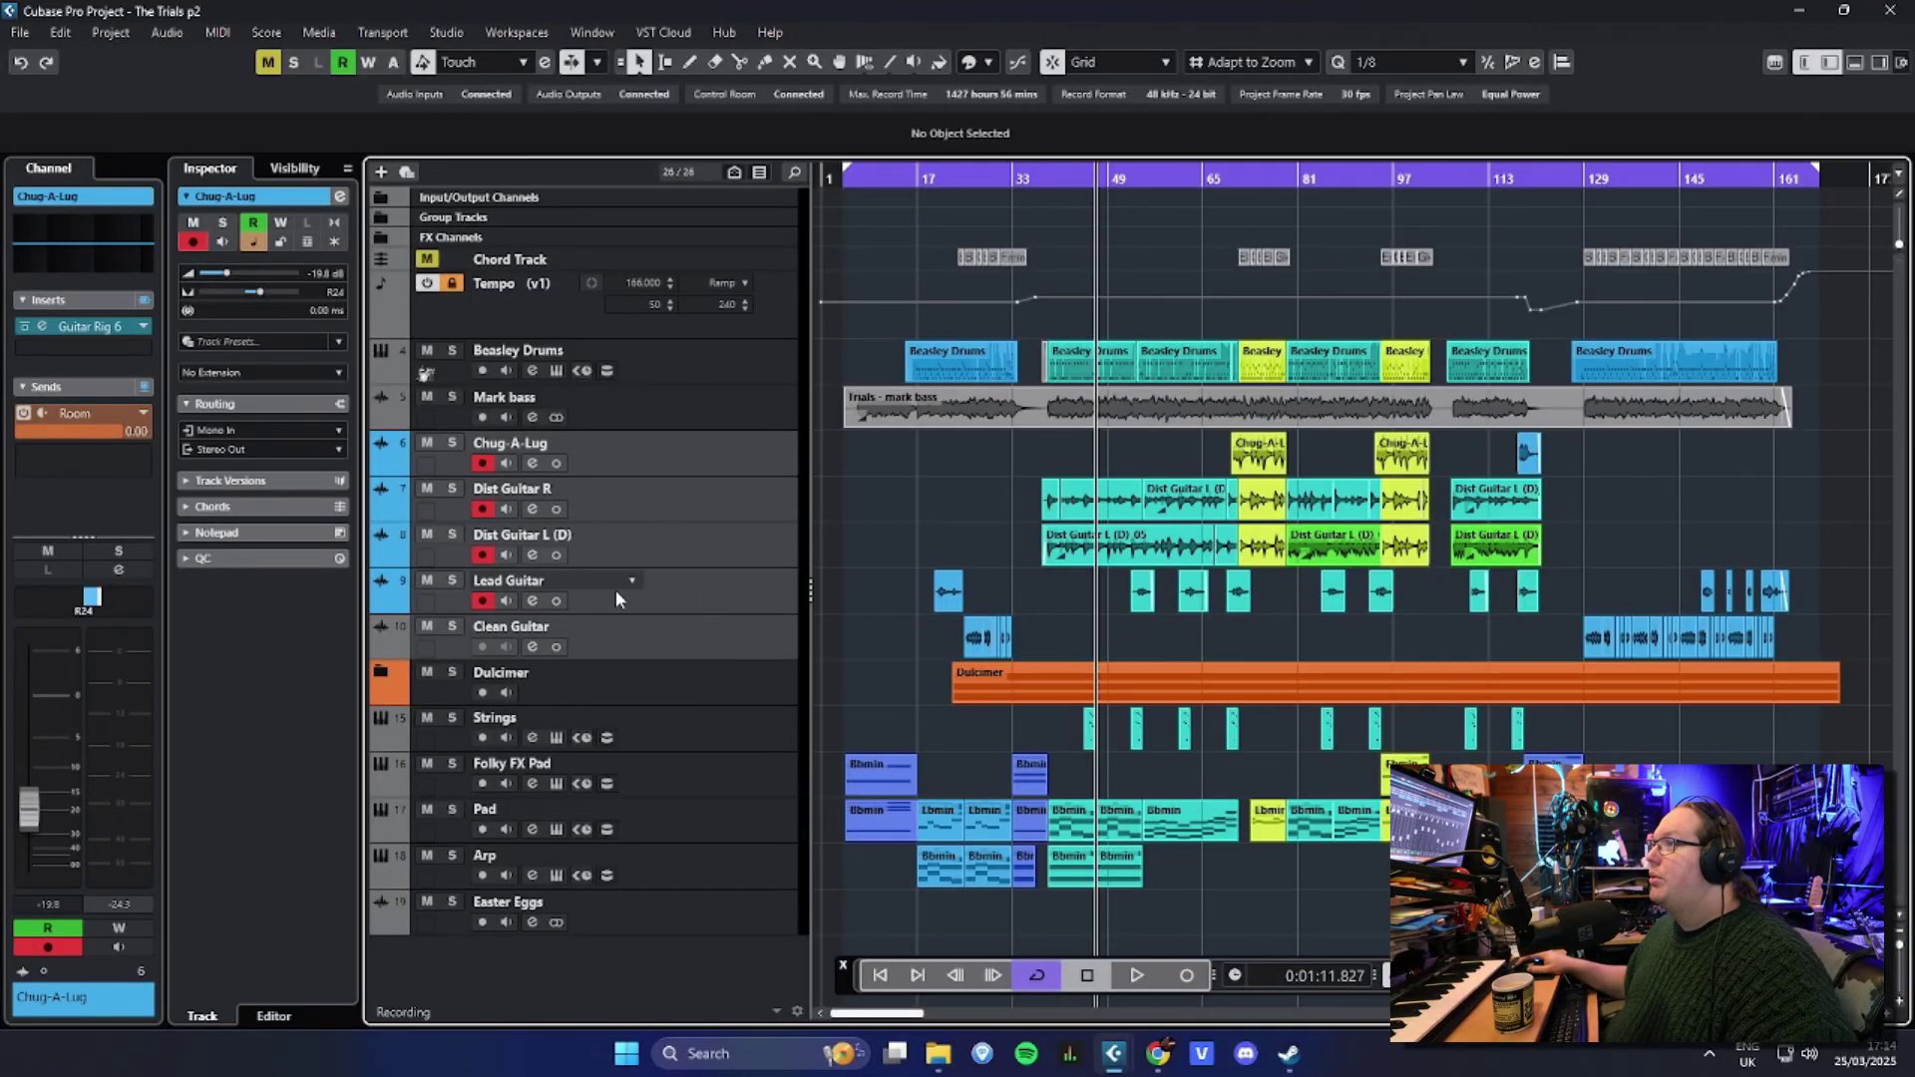
click(1173, 670)
click(1144, 634)
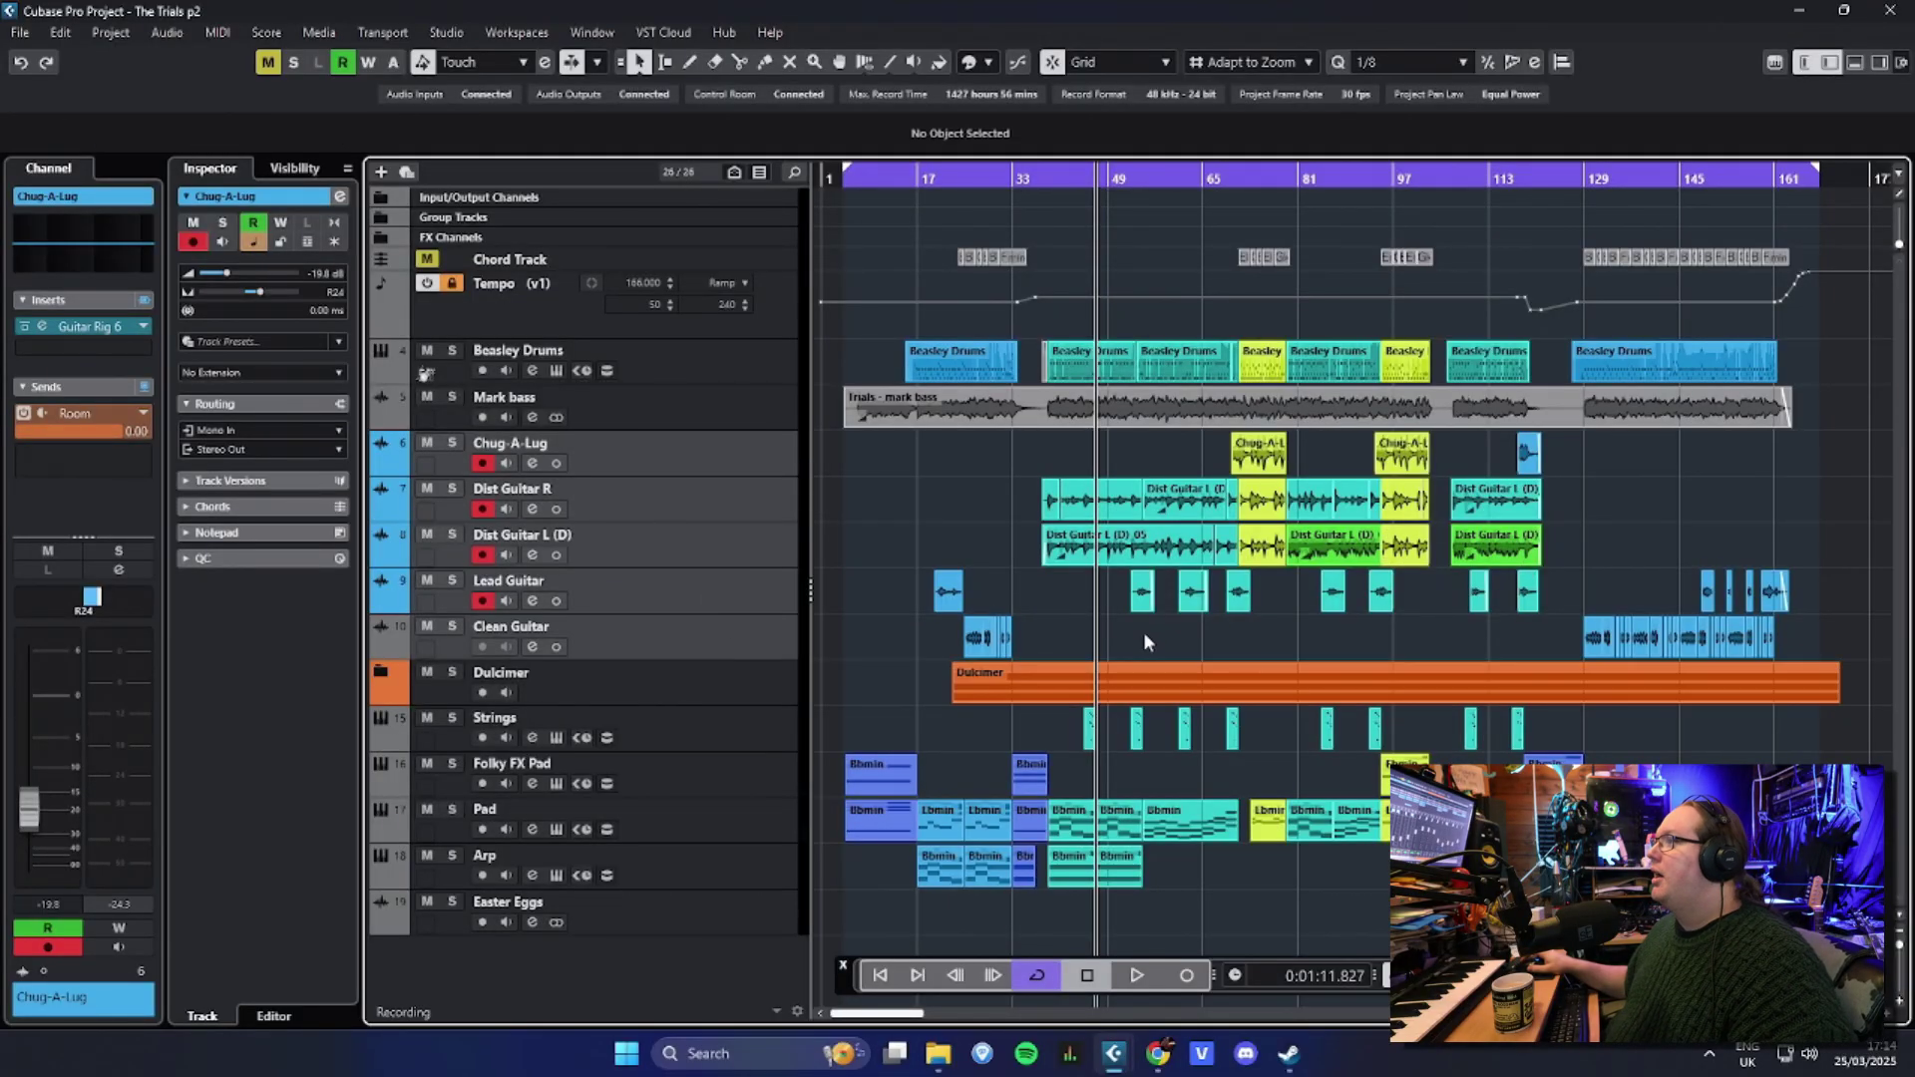
Step: Solo the Chug-A-Lug track and play its first yellow clip from just before bar 70 to bar 79
scroll(1197, 478, up, 3)
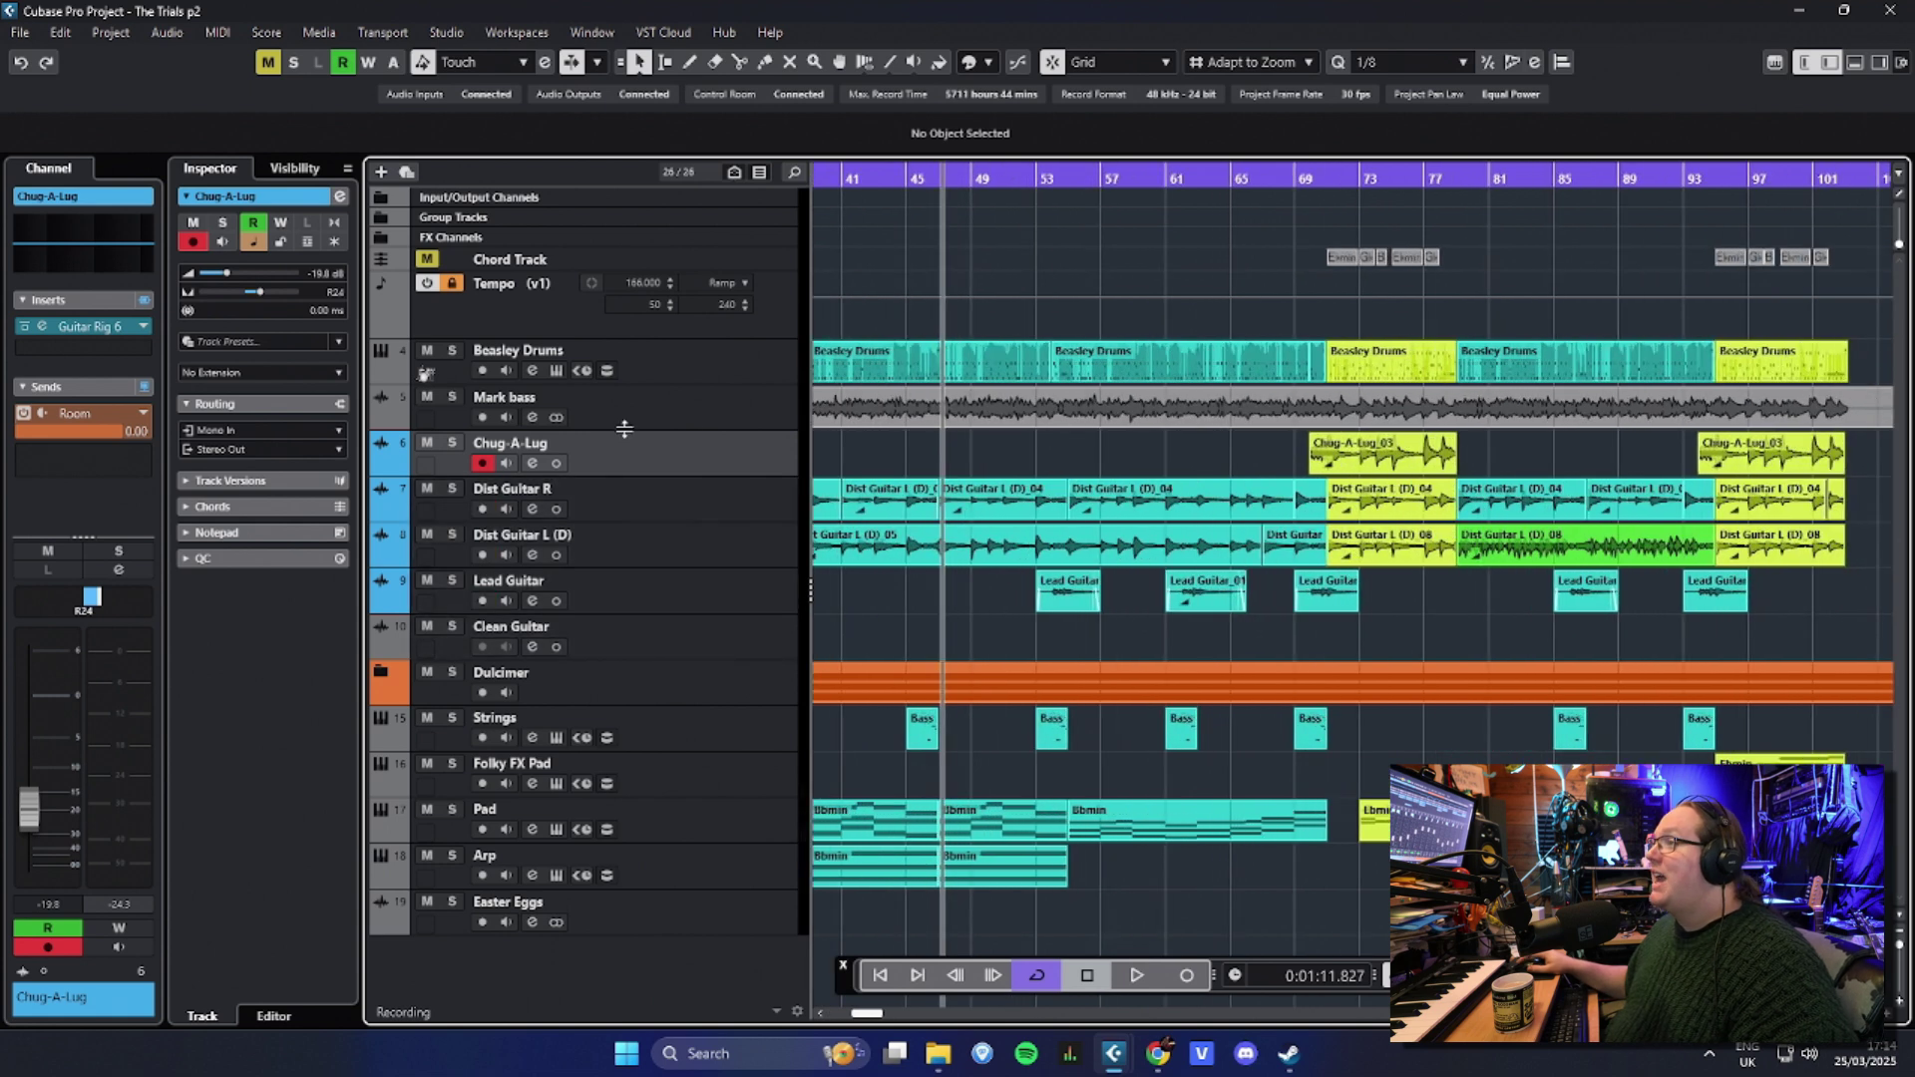
key(s)
scroll(1218, 443, up, 4)
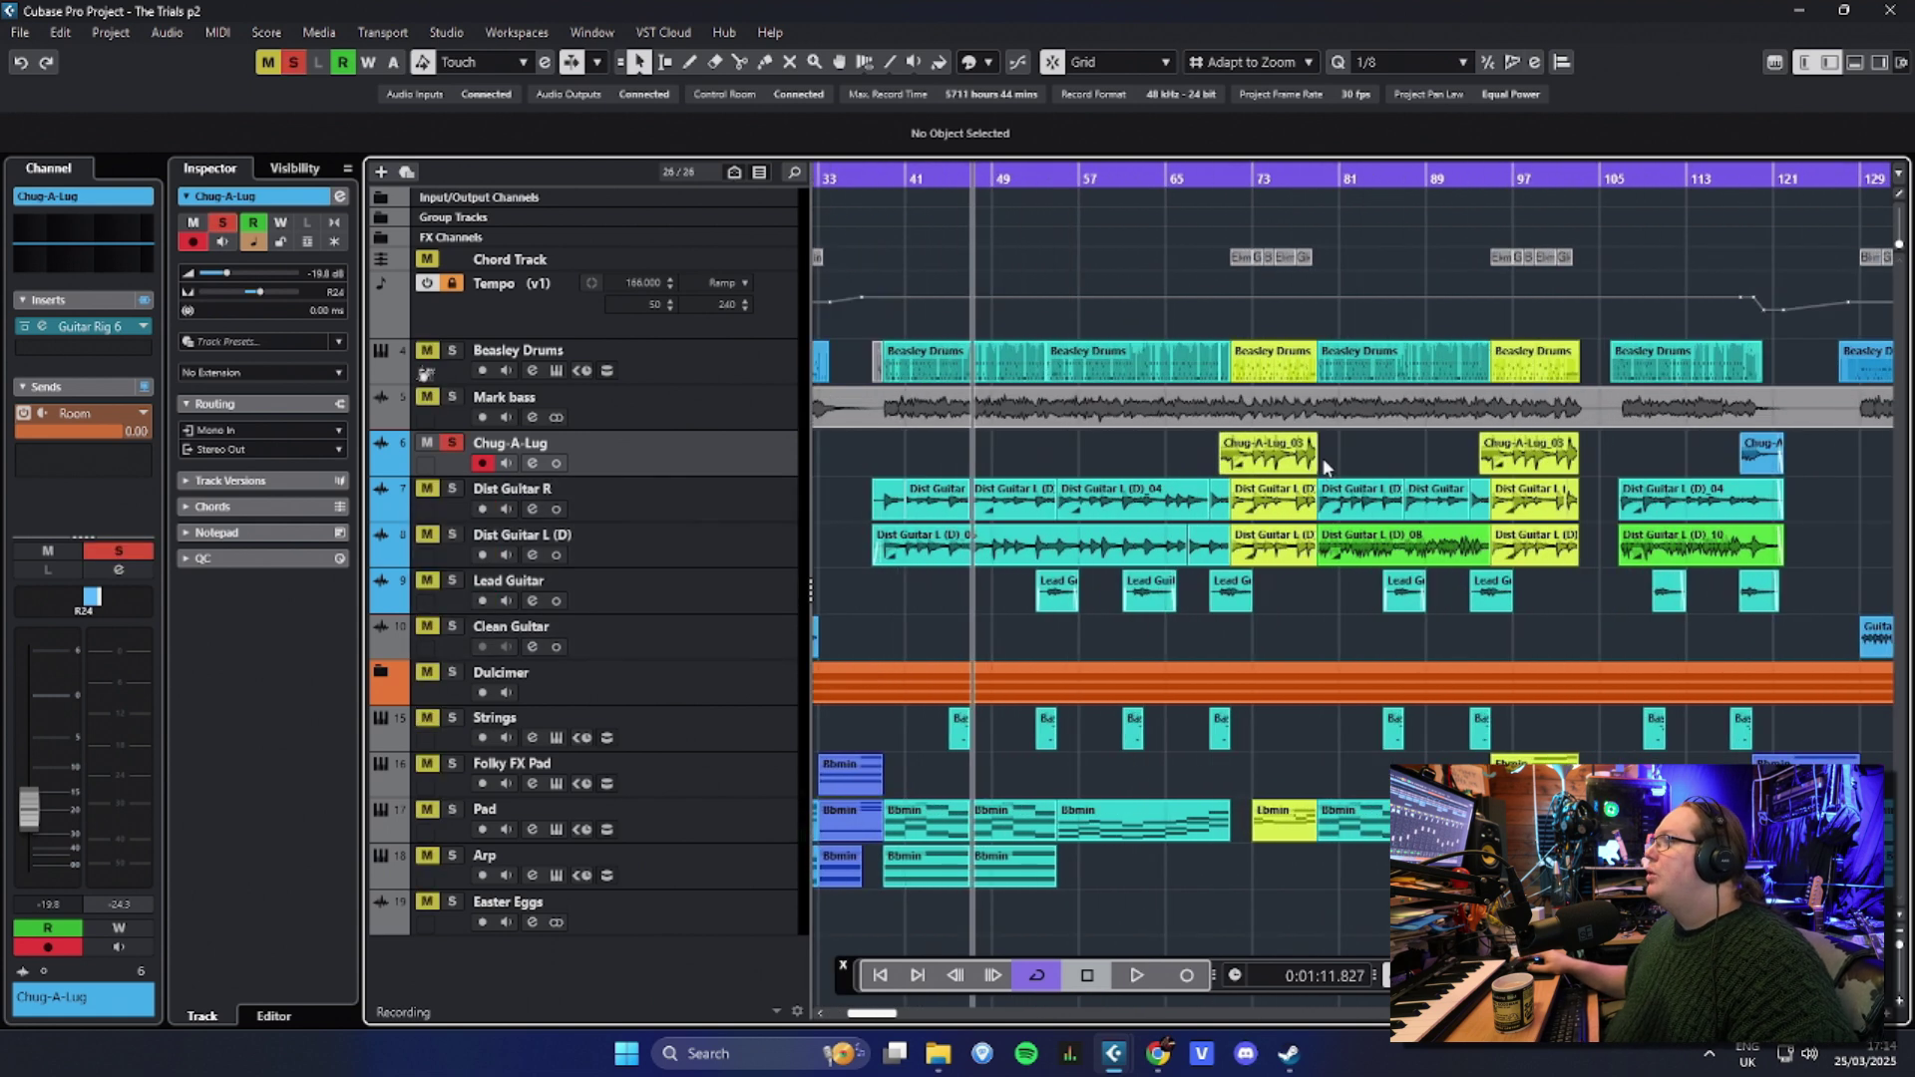
scroll(1218, 443, down, 3)
click(948, 175)
scroll(949, 174, up, 2)
key(space)
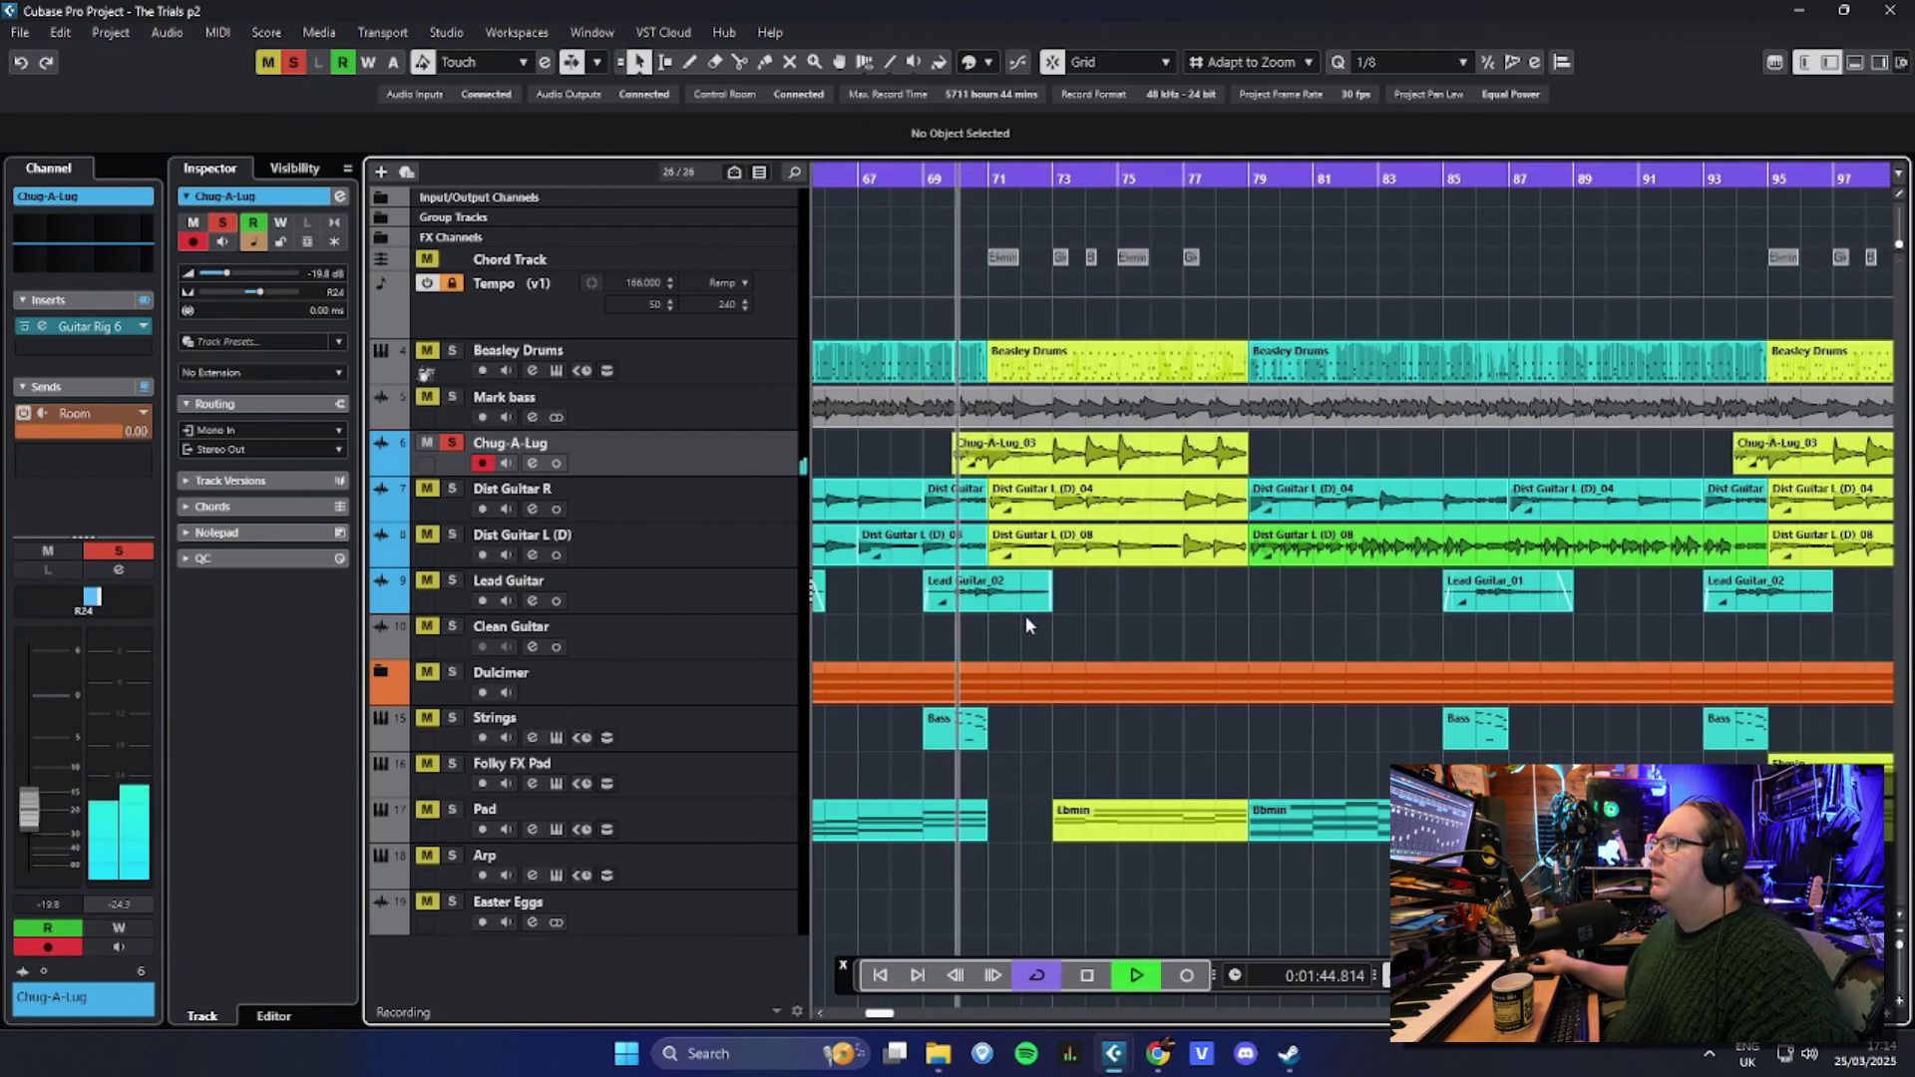
scroll(992, 635, up, 2)
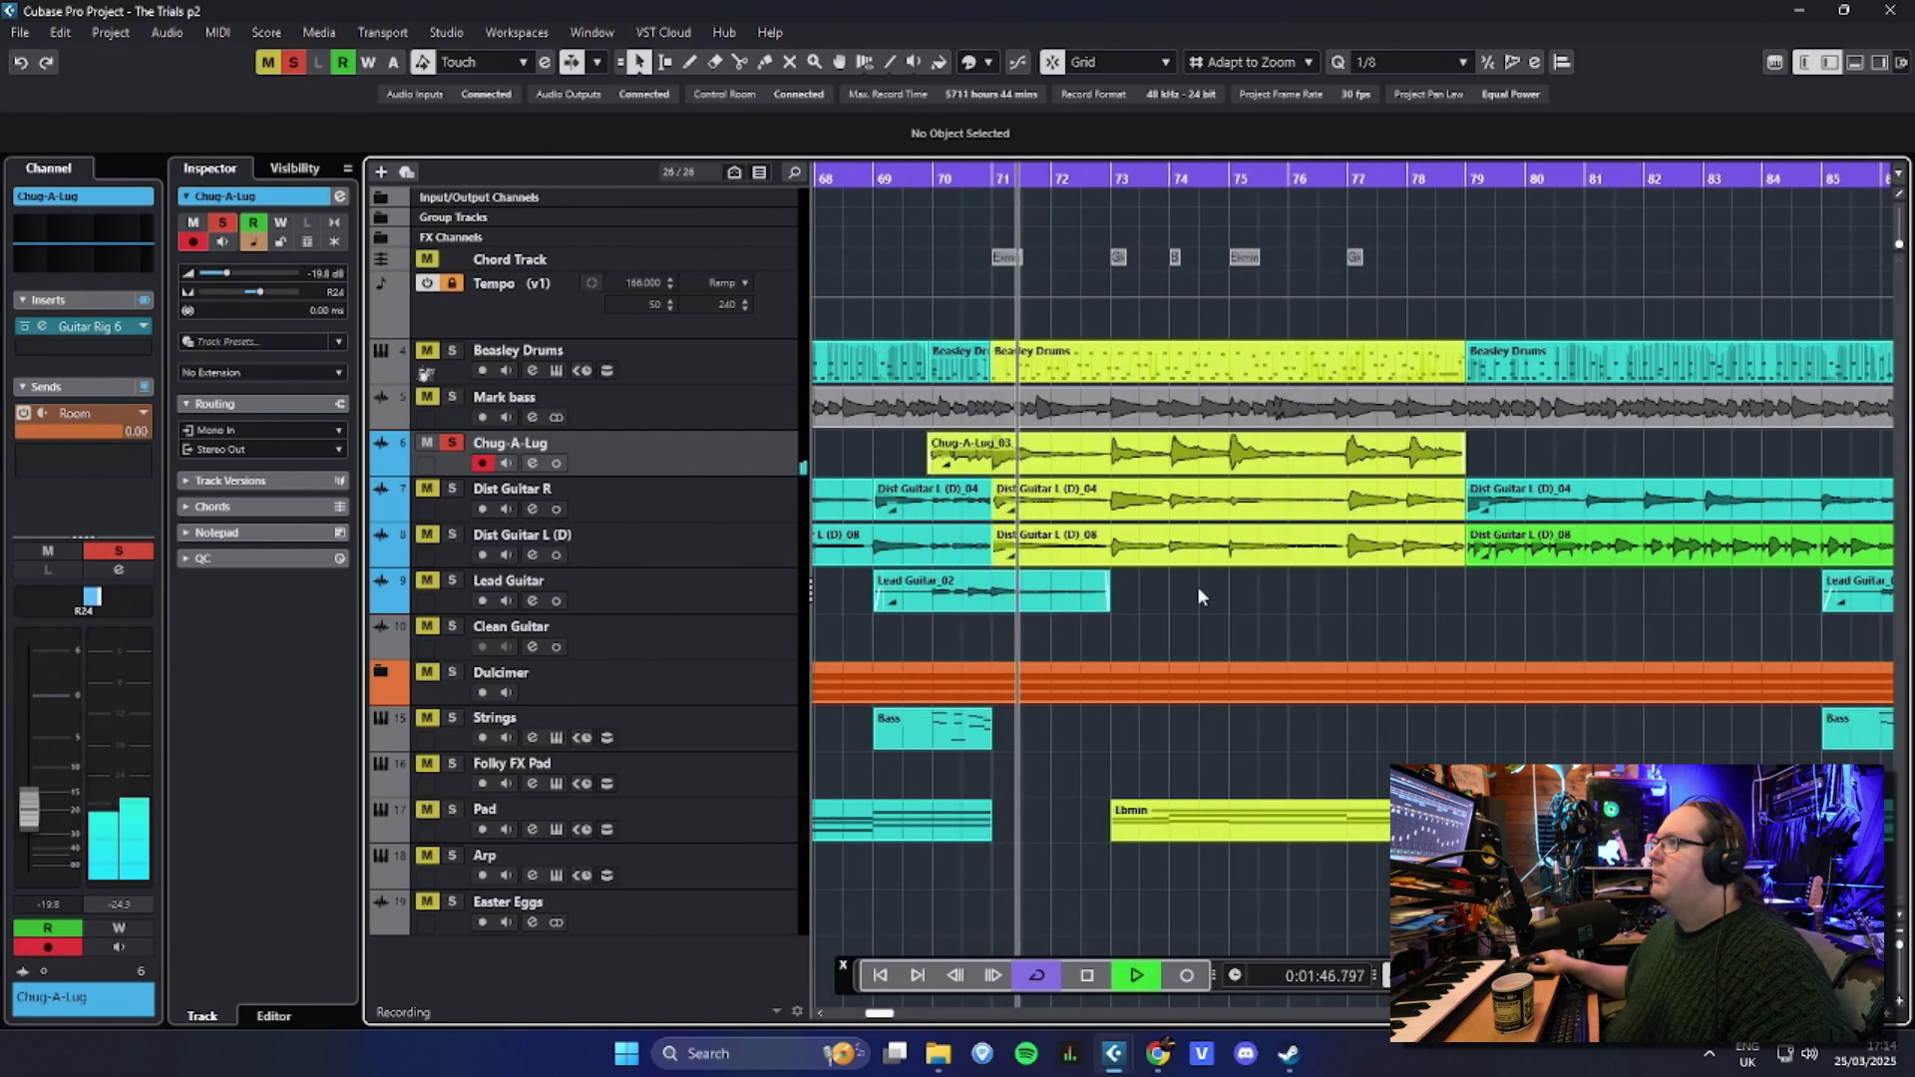
scroll(1172, 610, up, 1)
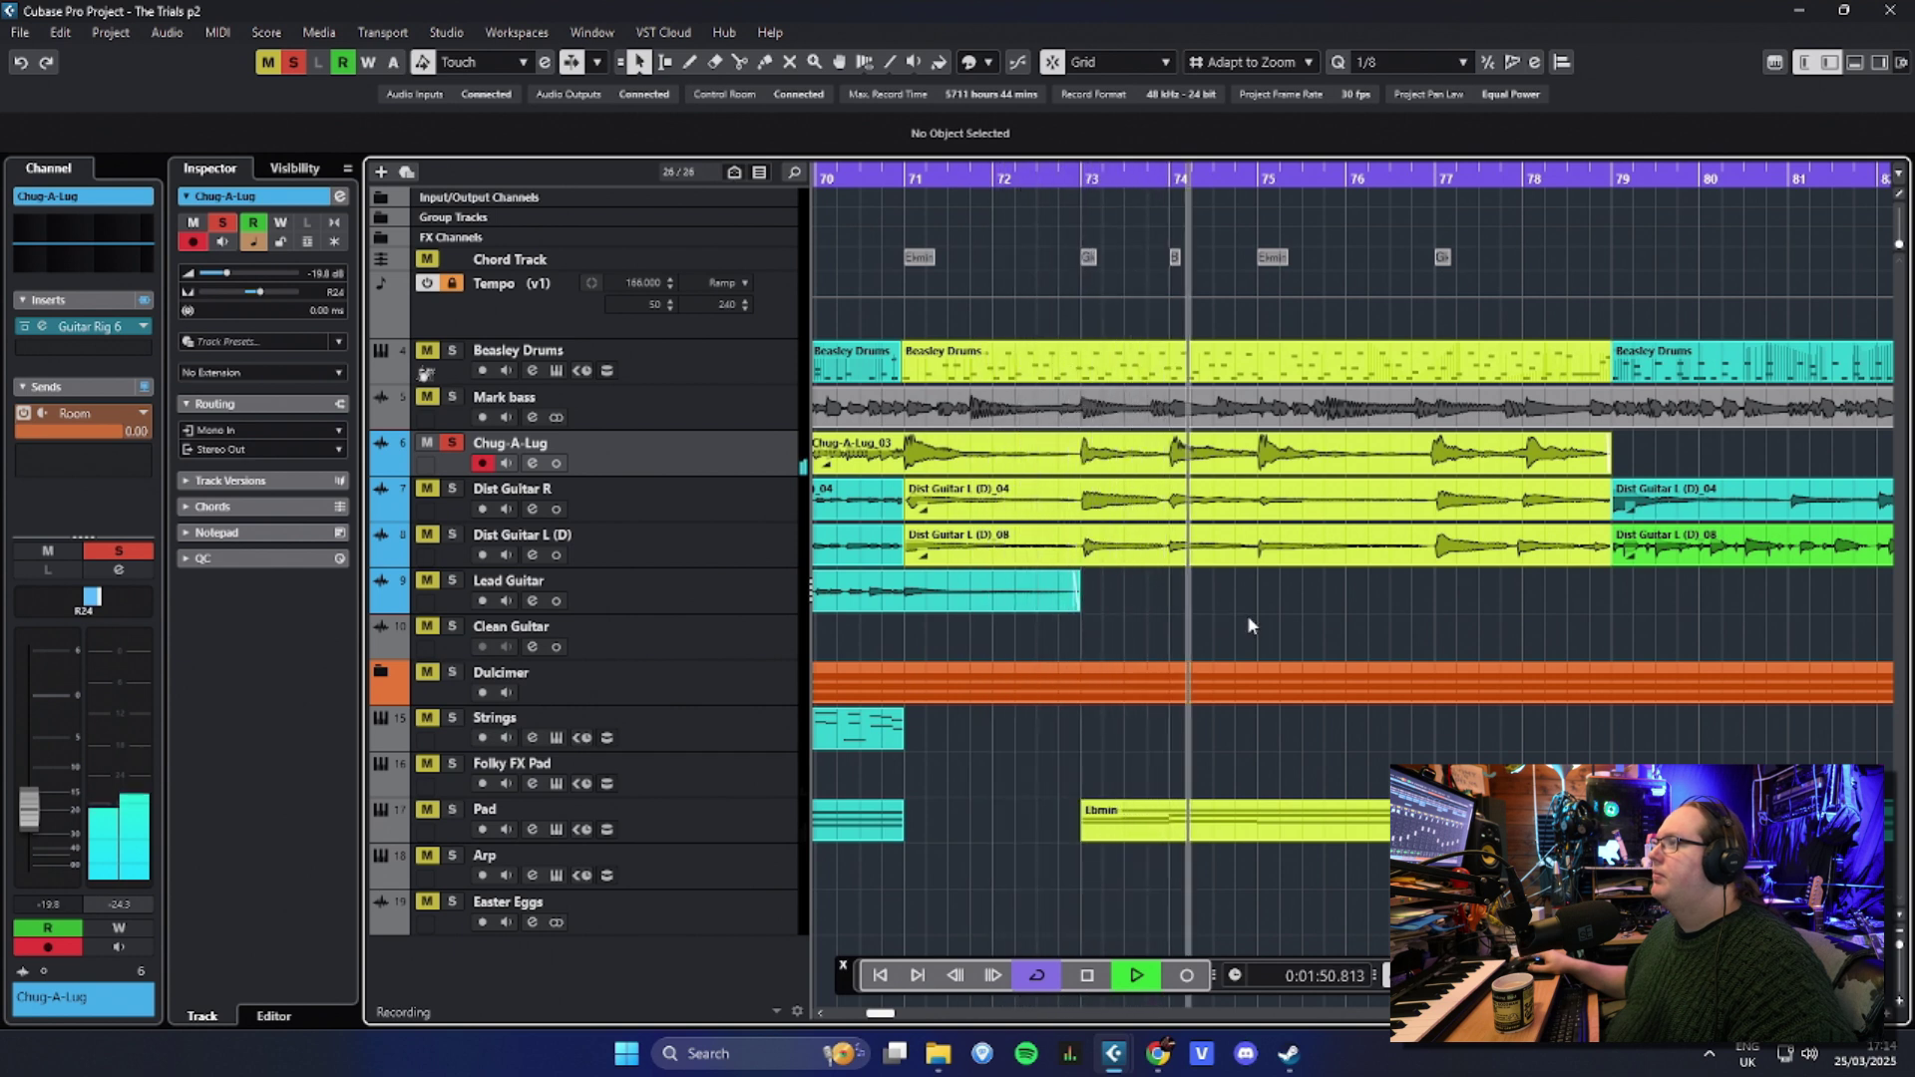
scroll(1247, 615, down, 1)
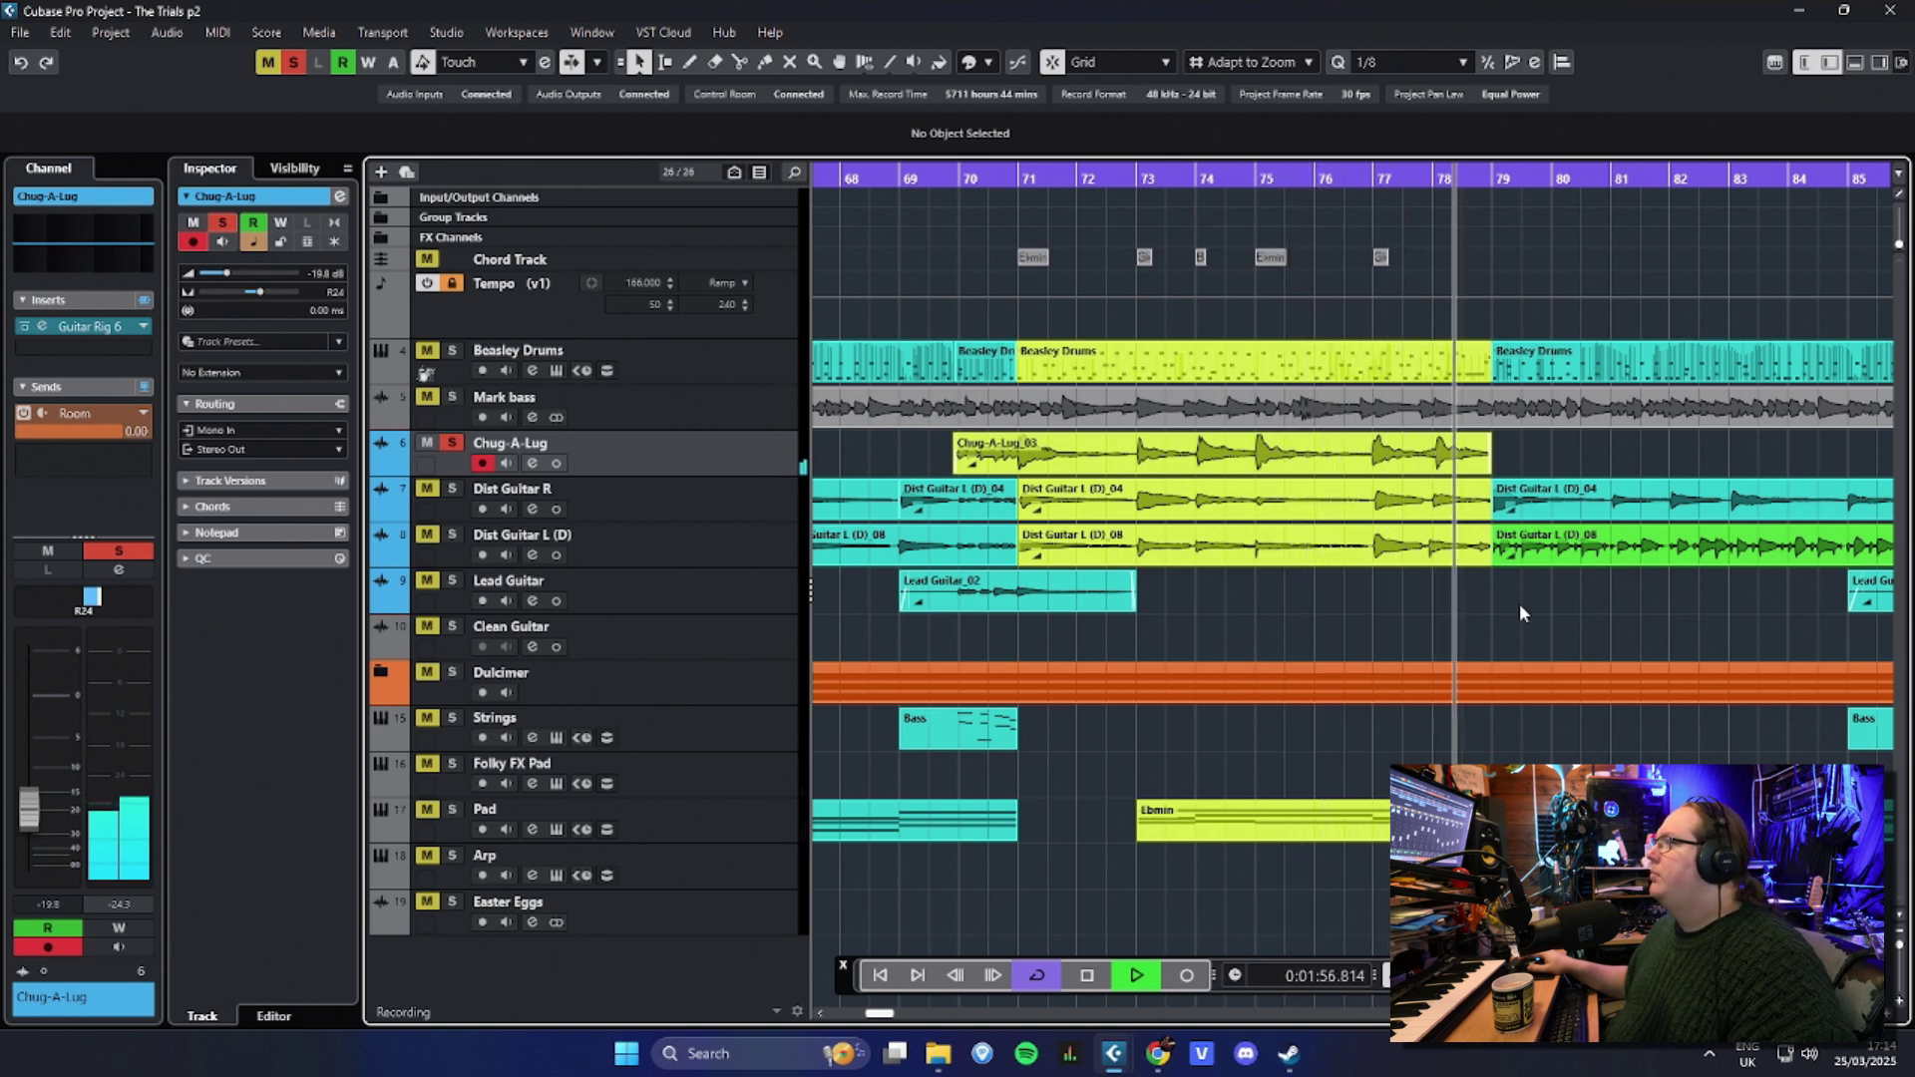
key(space)
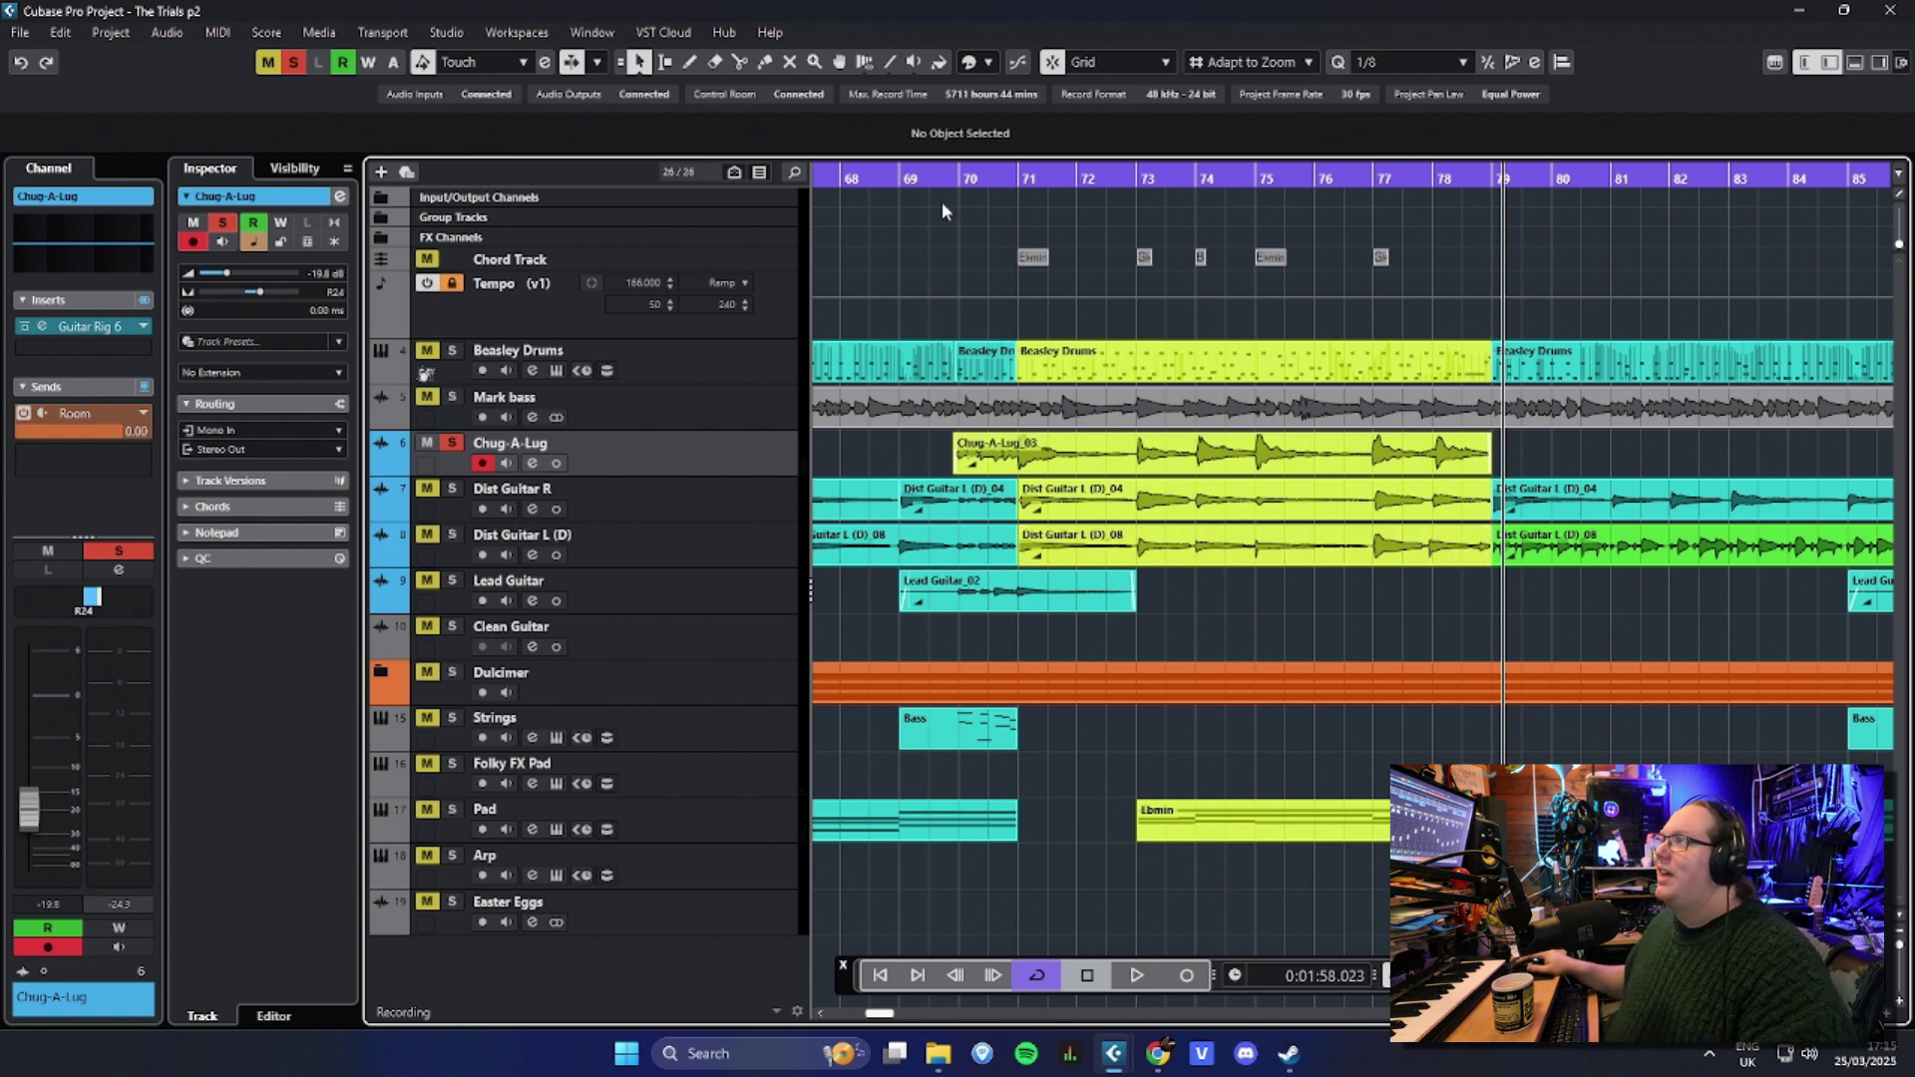
Step: Solo Dist Guitar R, Dist Guitar L (D) and Lead Guitar alongside Chug-A-Lug, play them into bar 72, and unsolo the three added tracks
key(h)
click(687, 481)
shift+click(730, 594)
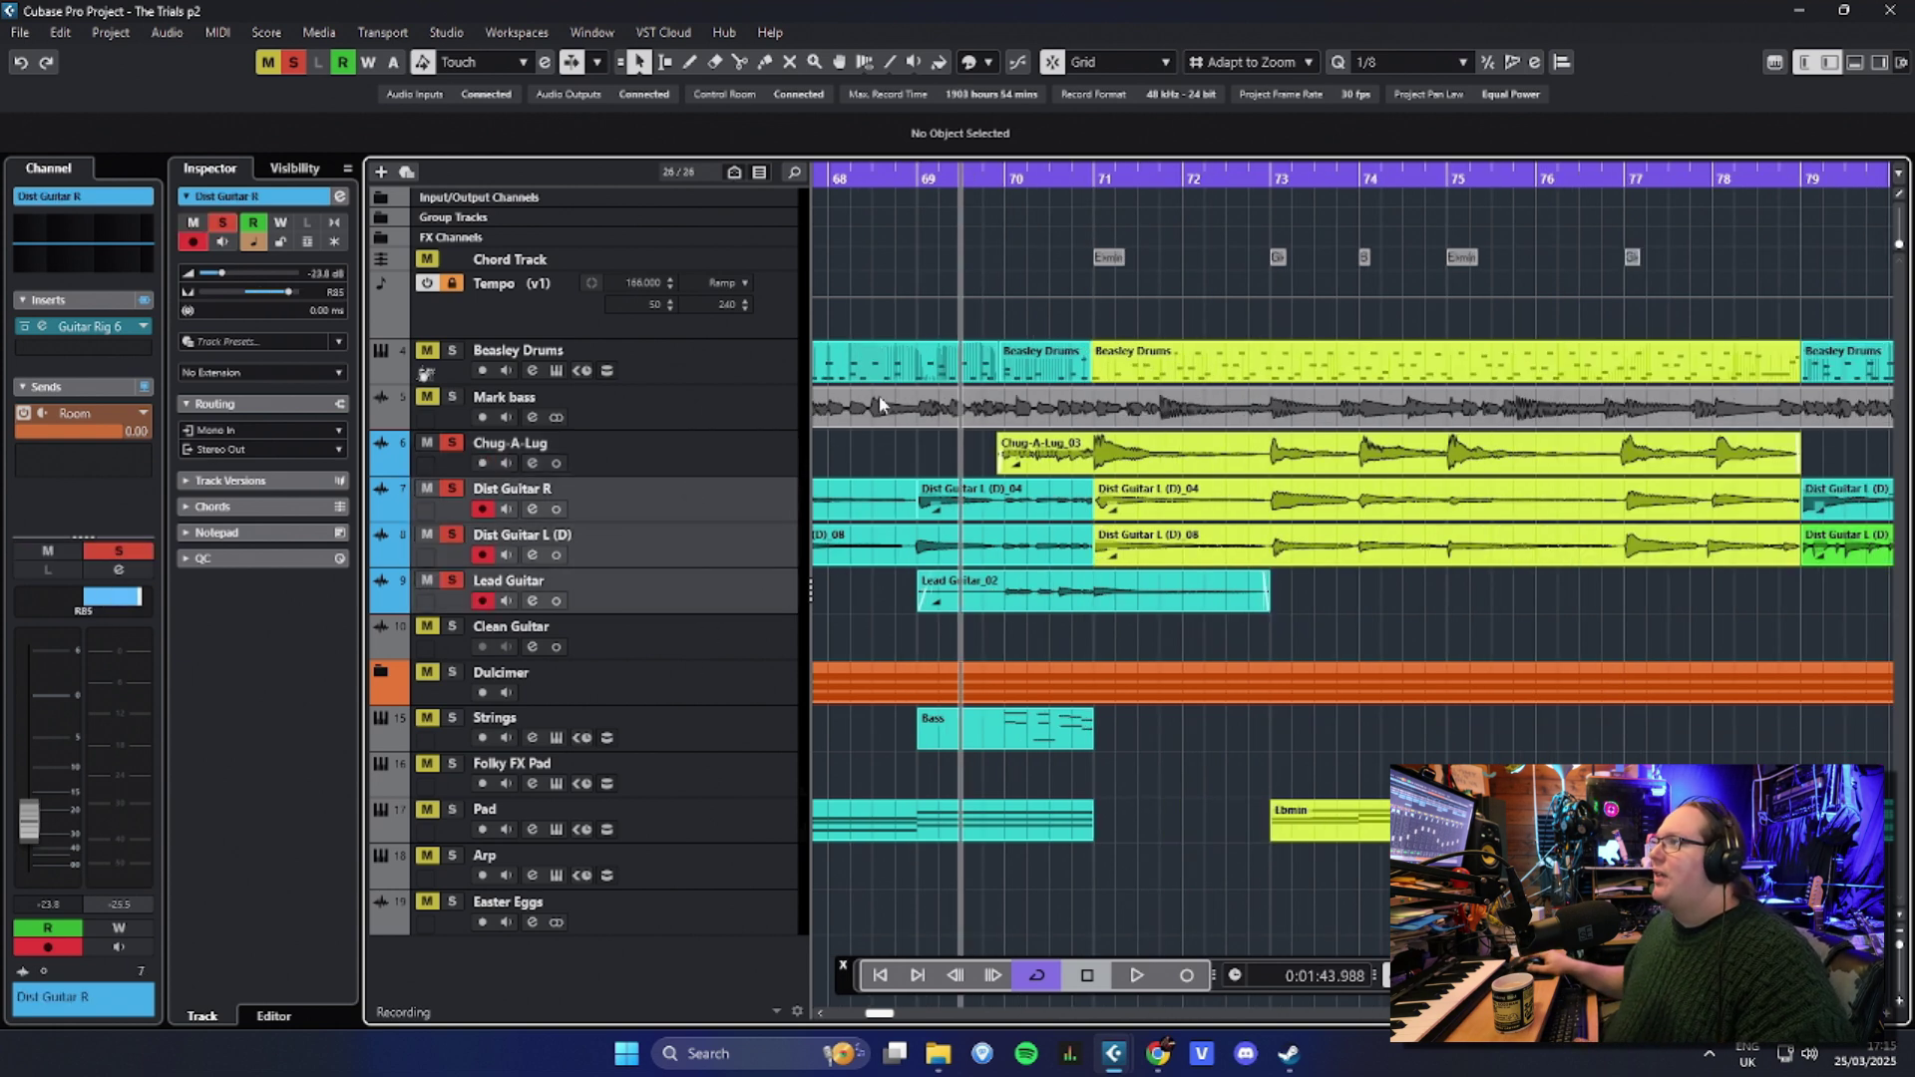
key(space)
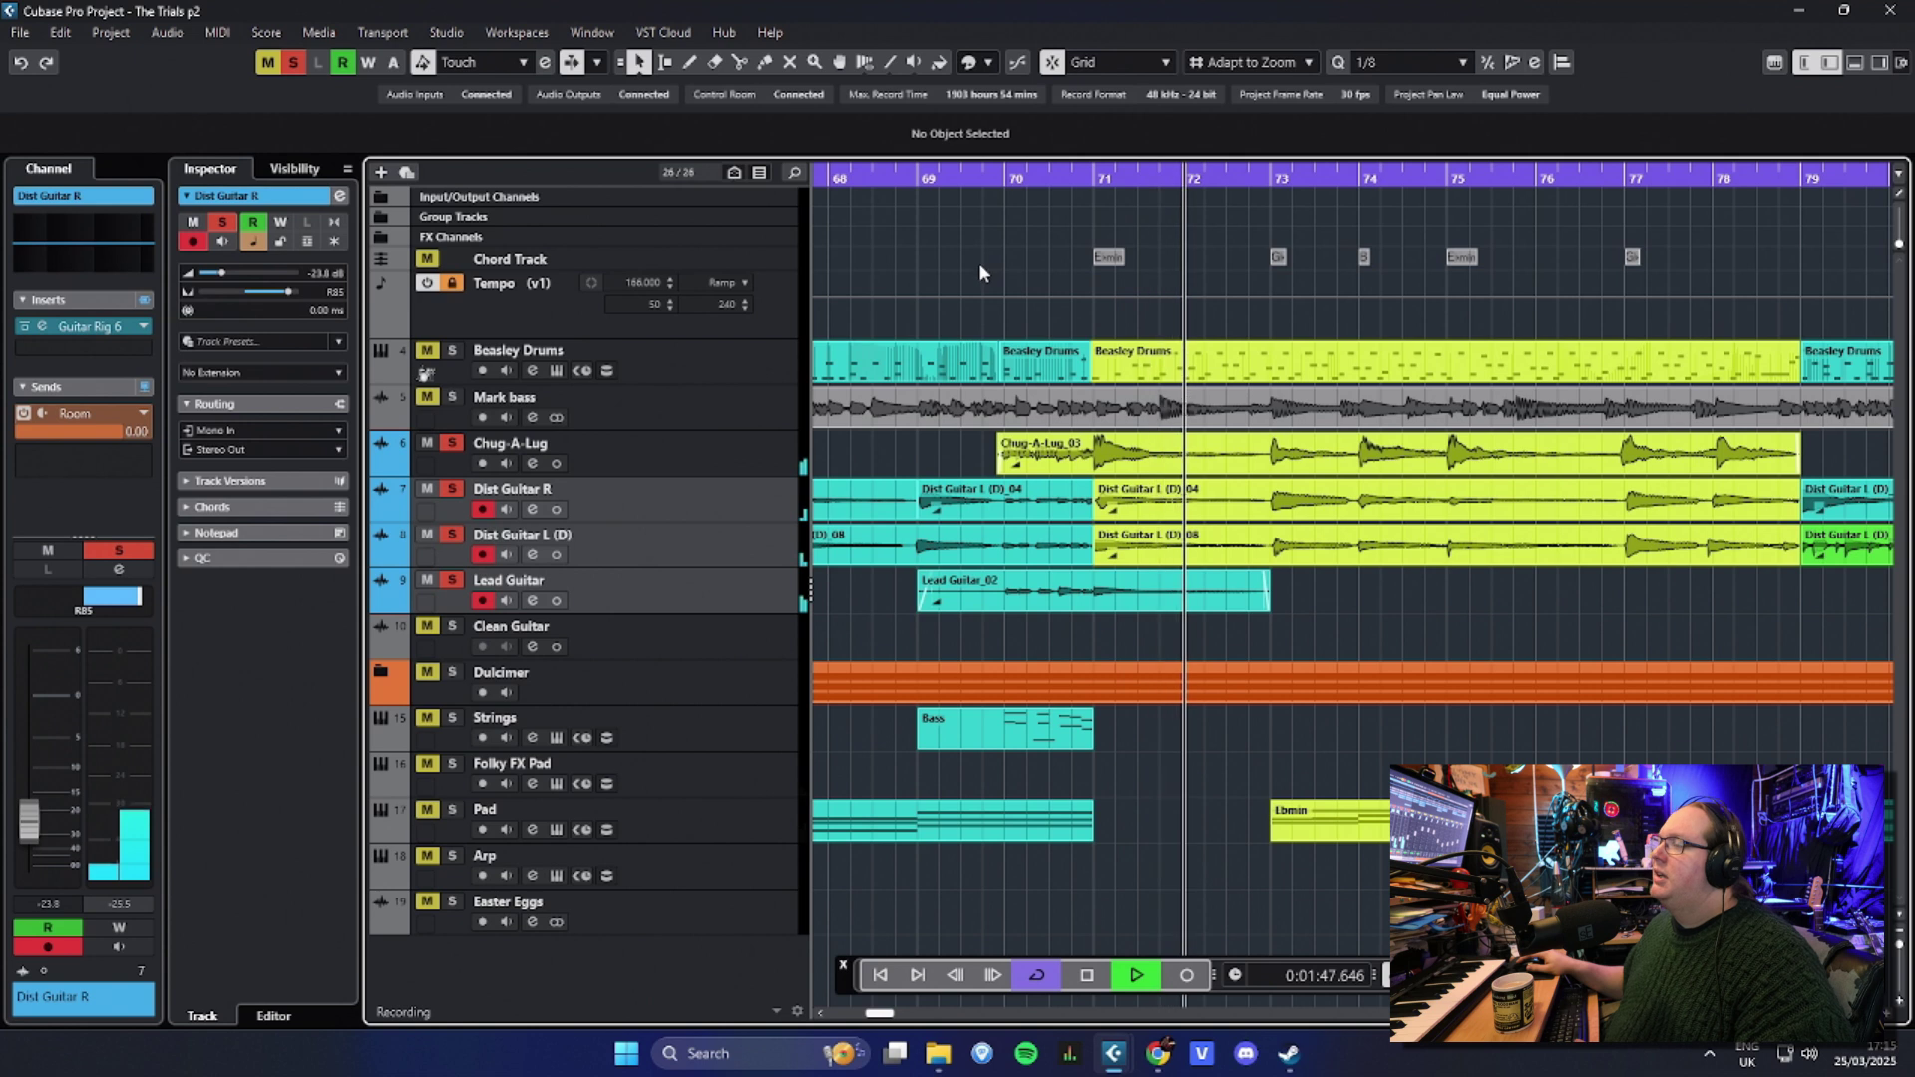
key(space)
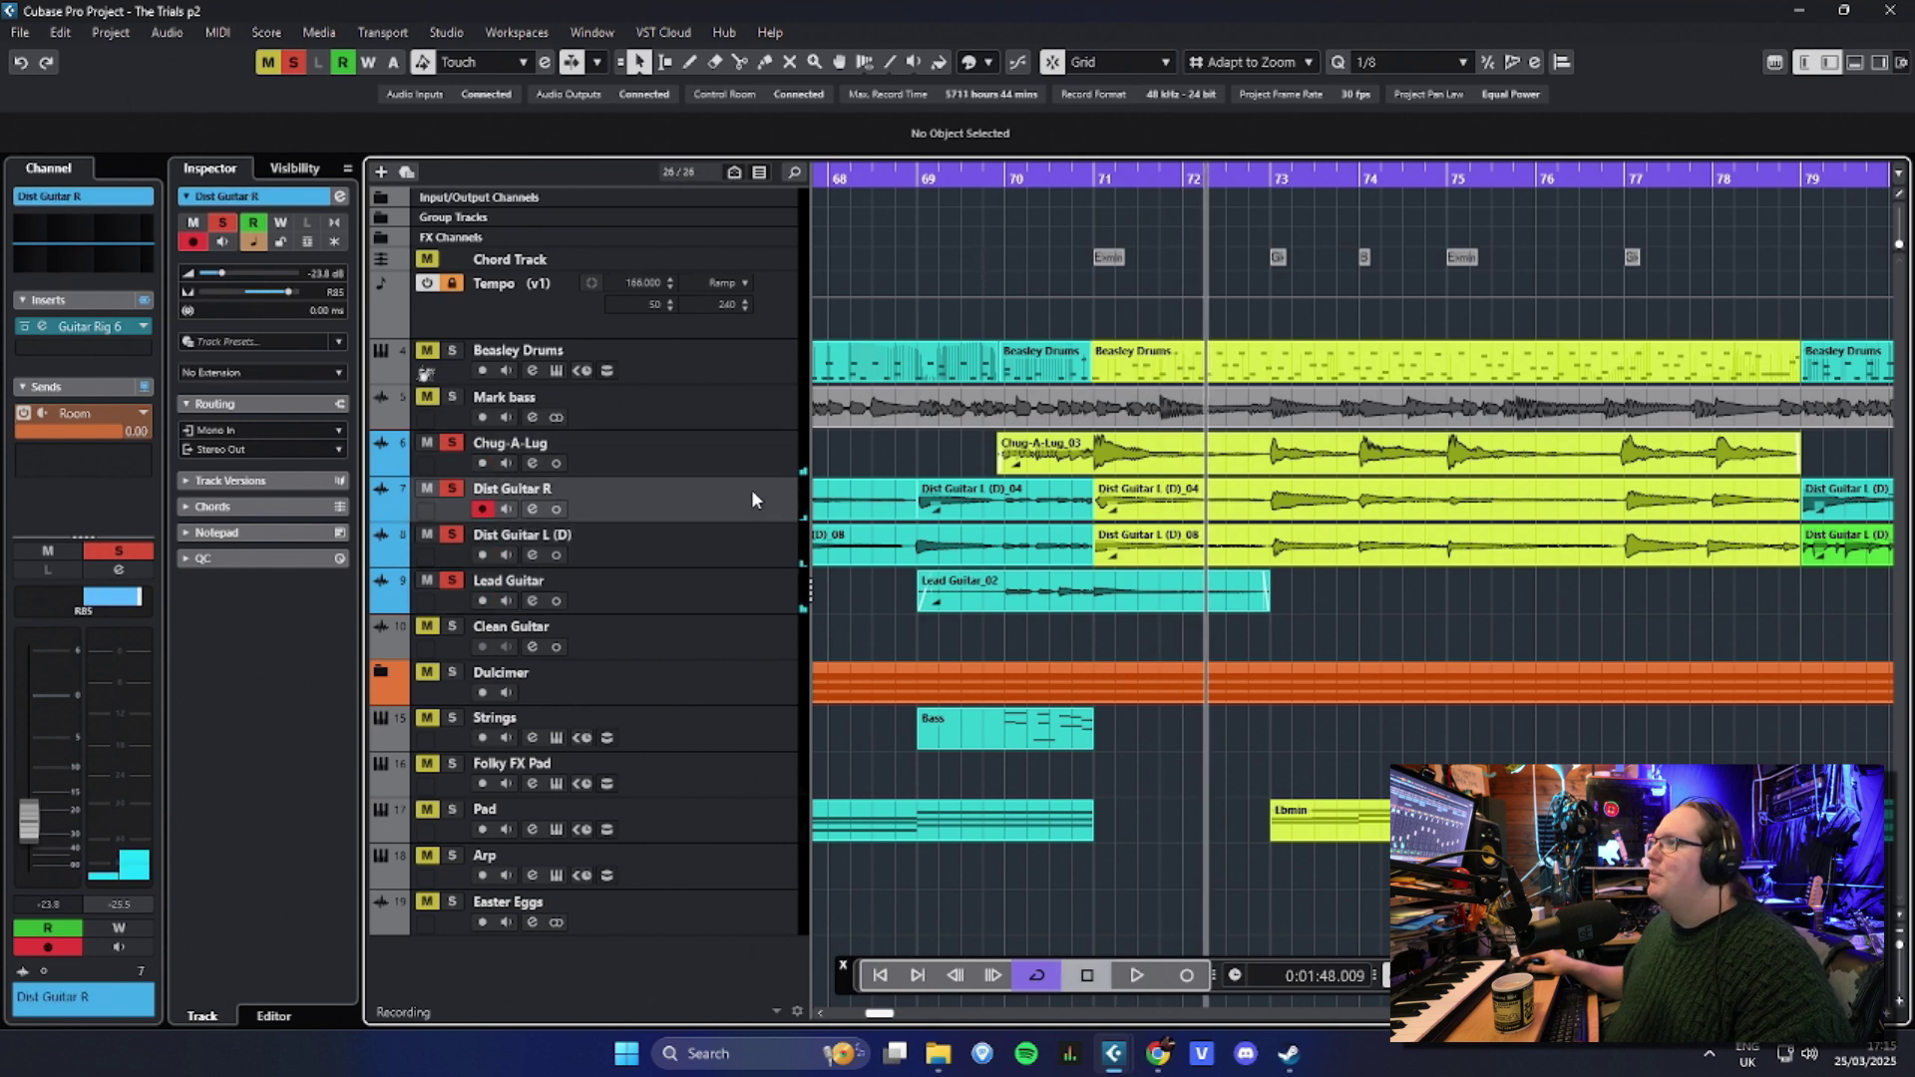
key(s)
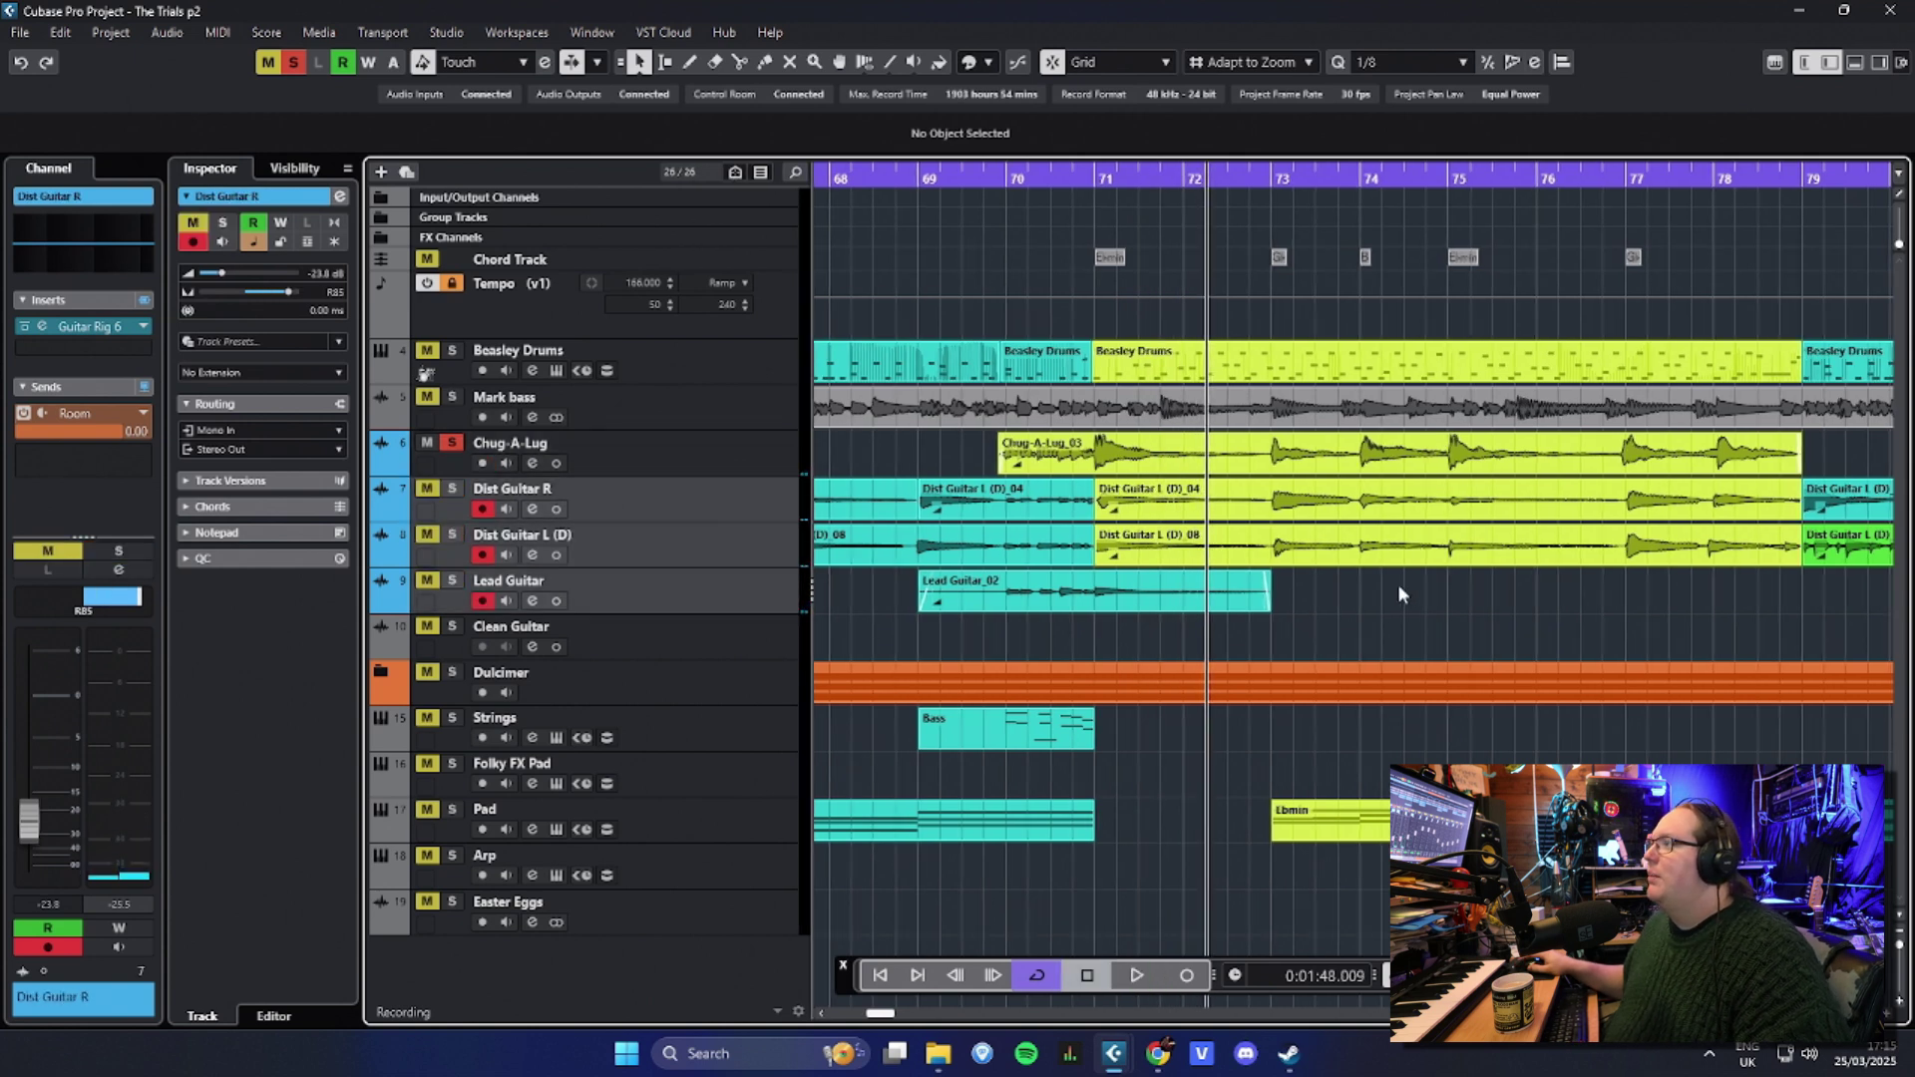
Step: Inspect the Guitar Rig 6 insert on the Chug-A-Lug channel, including its preset browser, and close the plug-in
scroll(1398, 583, down, 3)
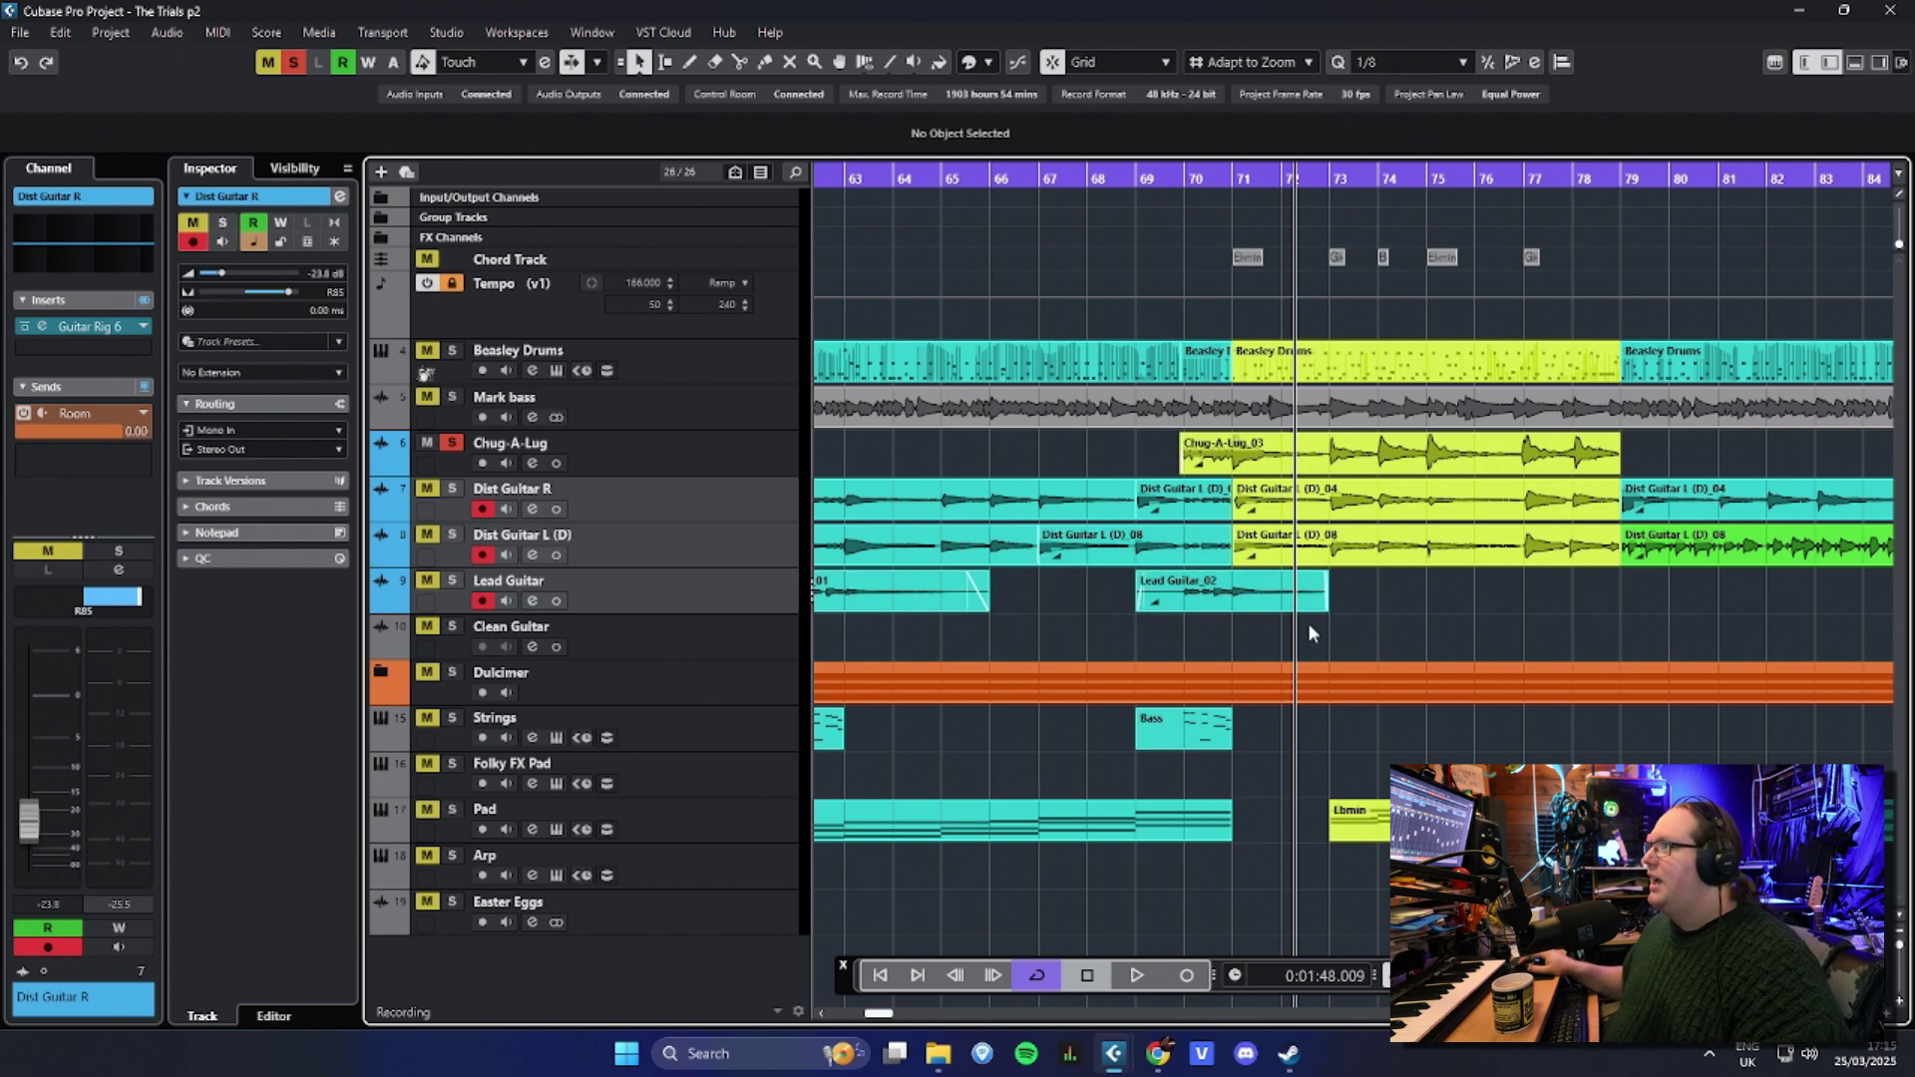
click(766, 457)
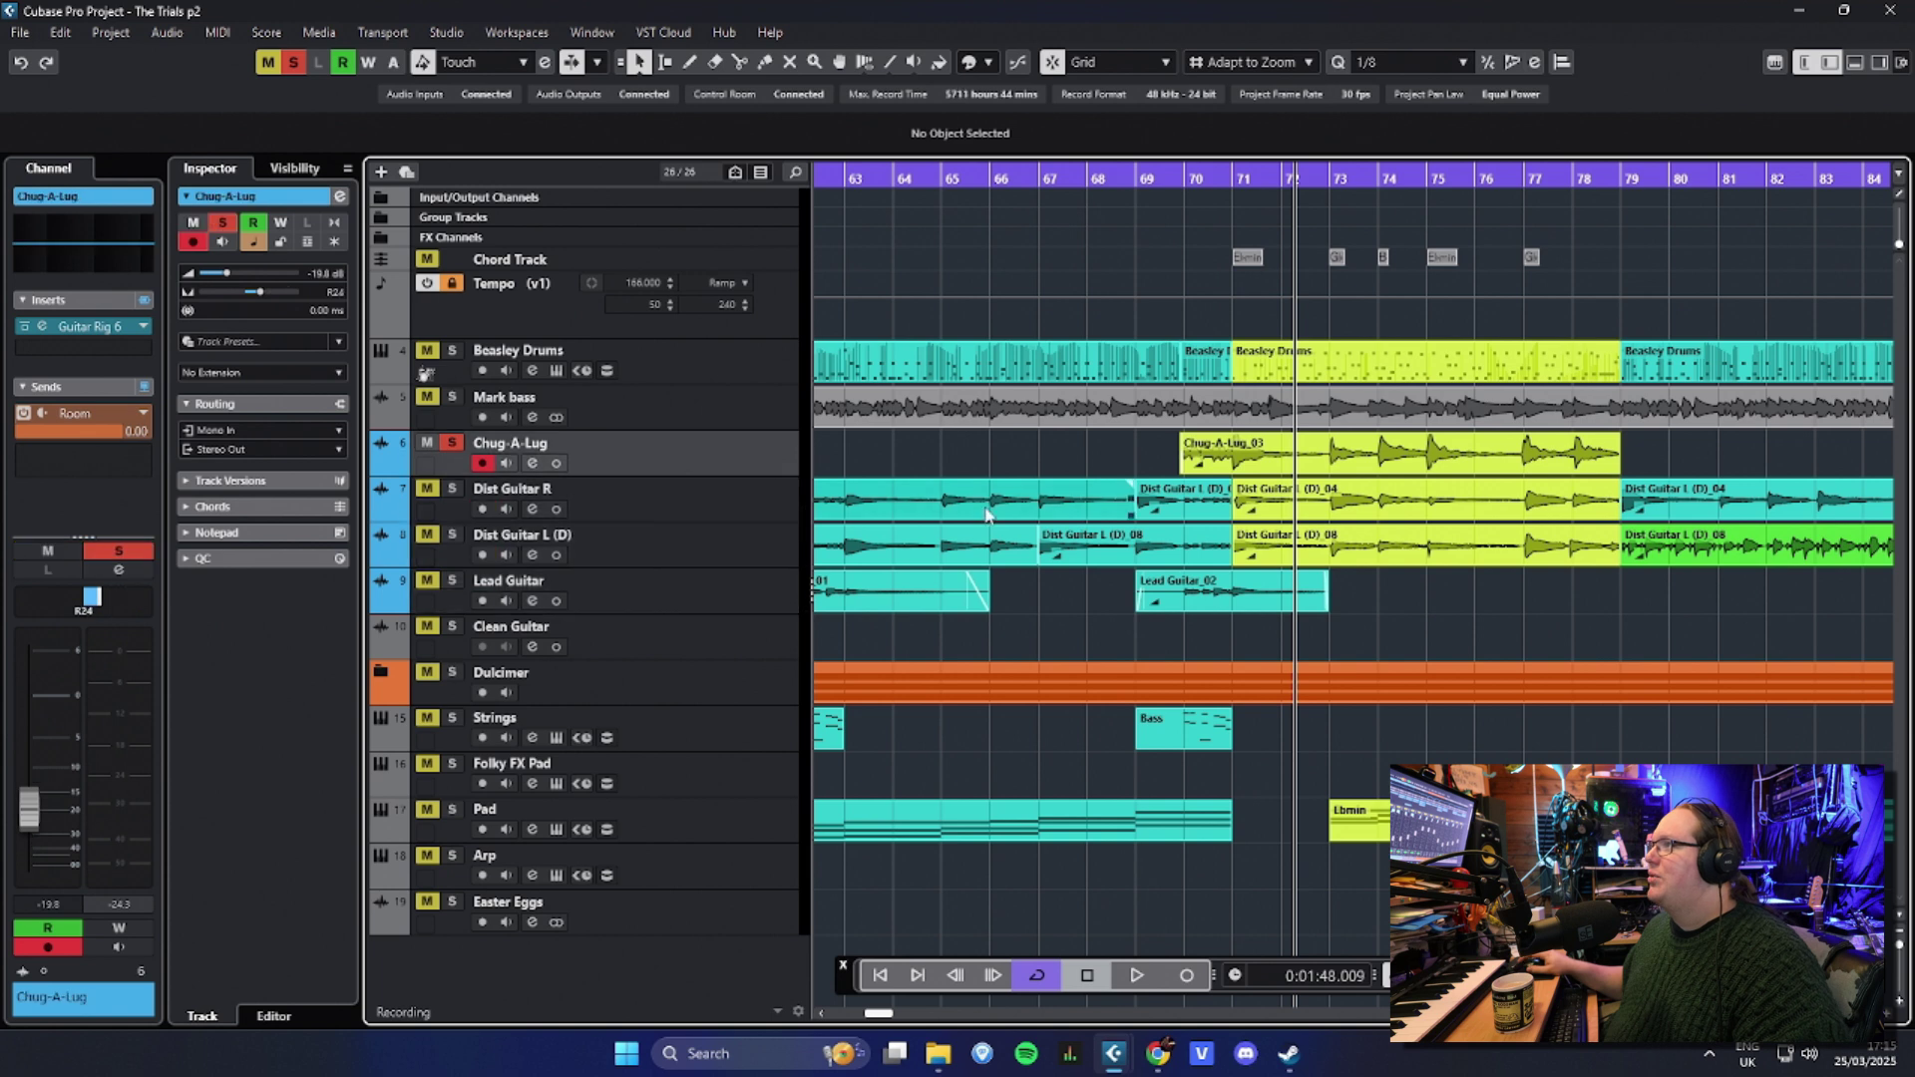
scroll(1289, 495, up, 1)
drag(723, 130, 946, 118)
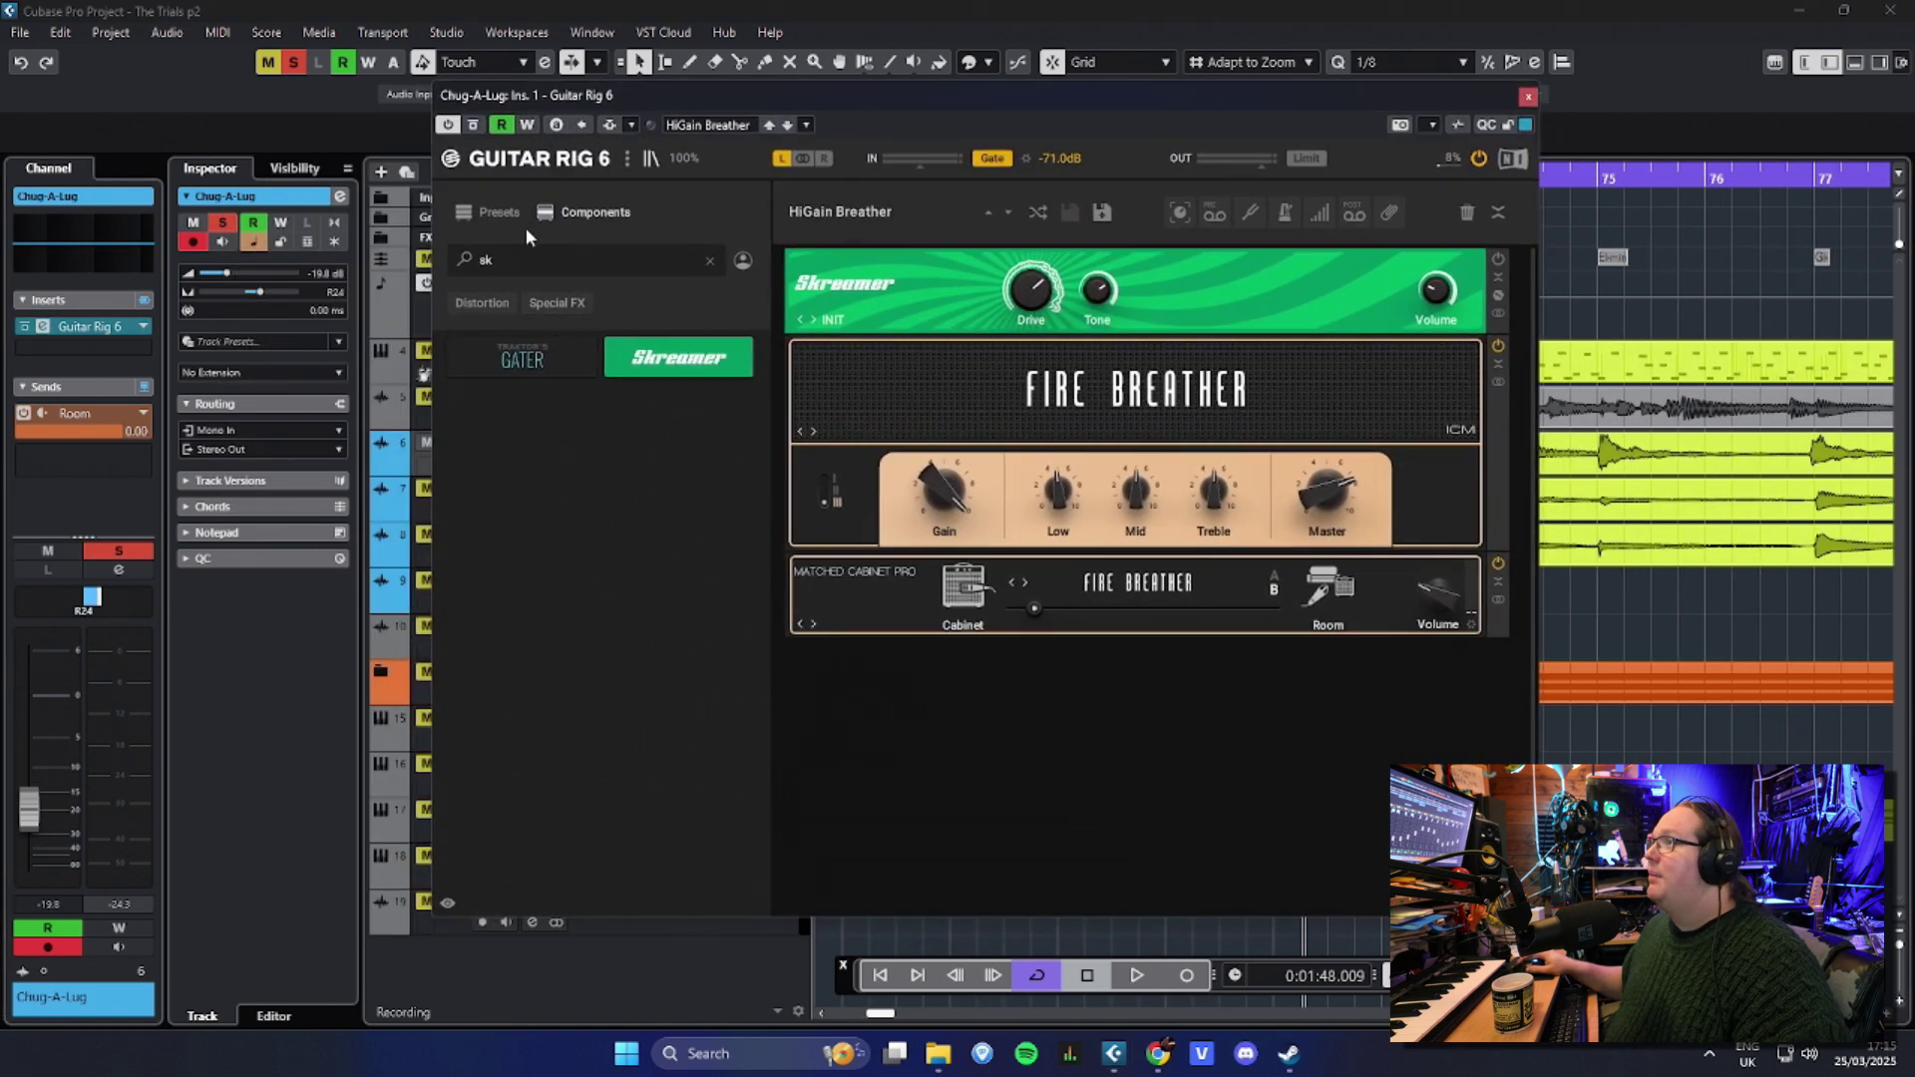
click(499, 215)
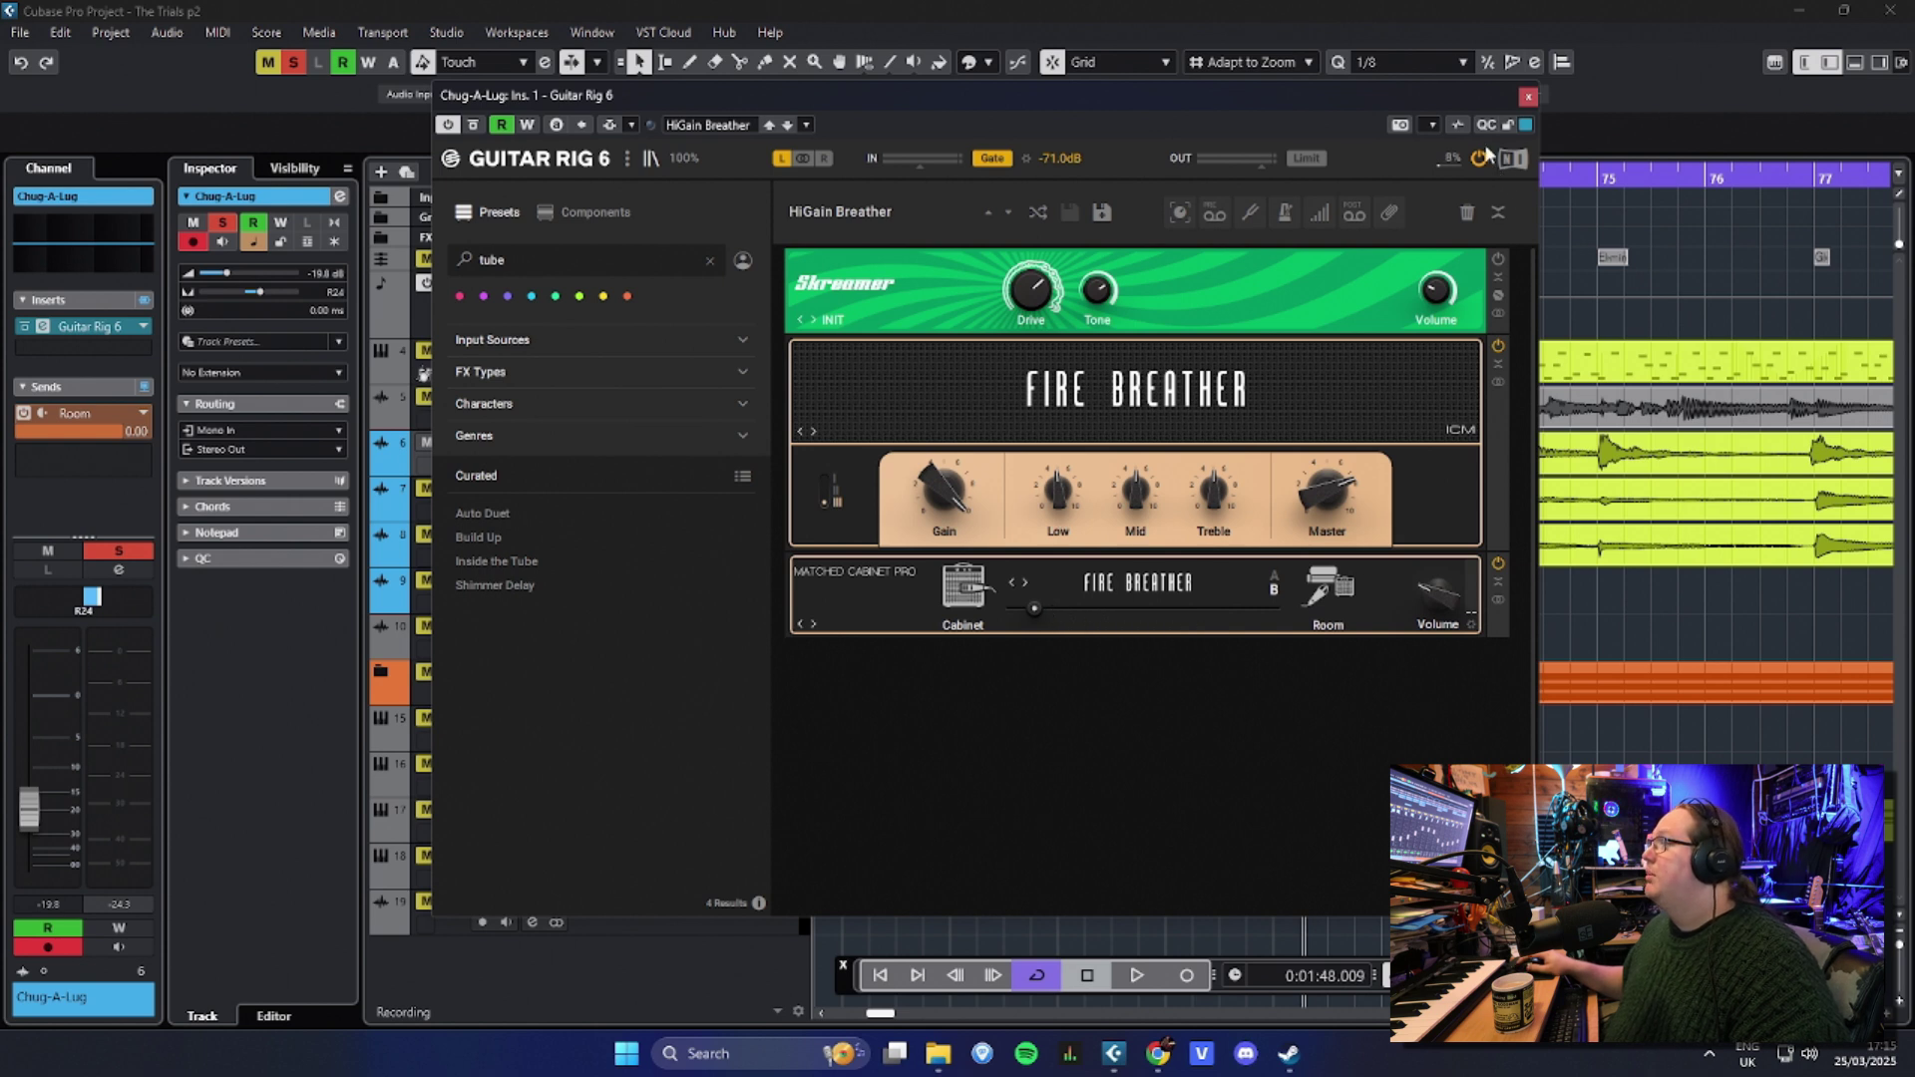
click(1527, 96)
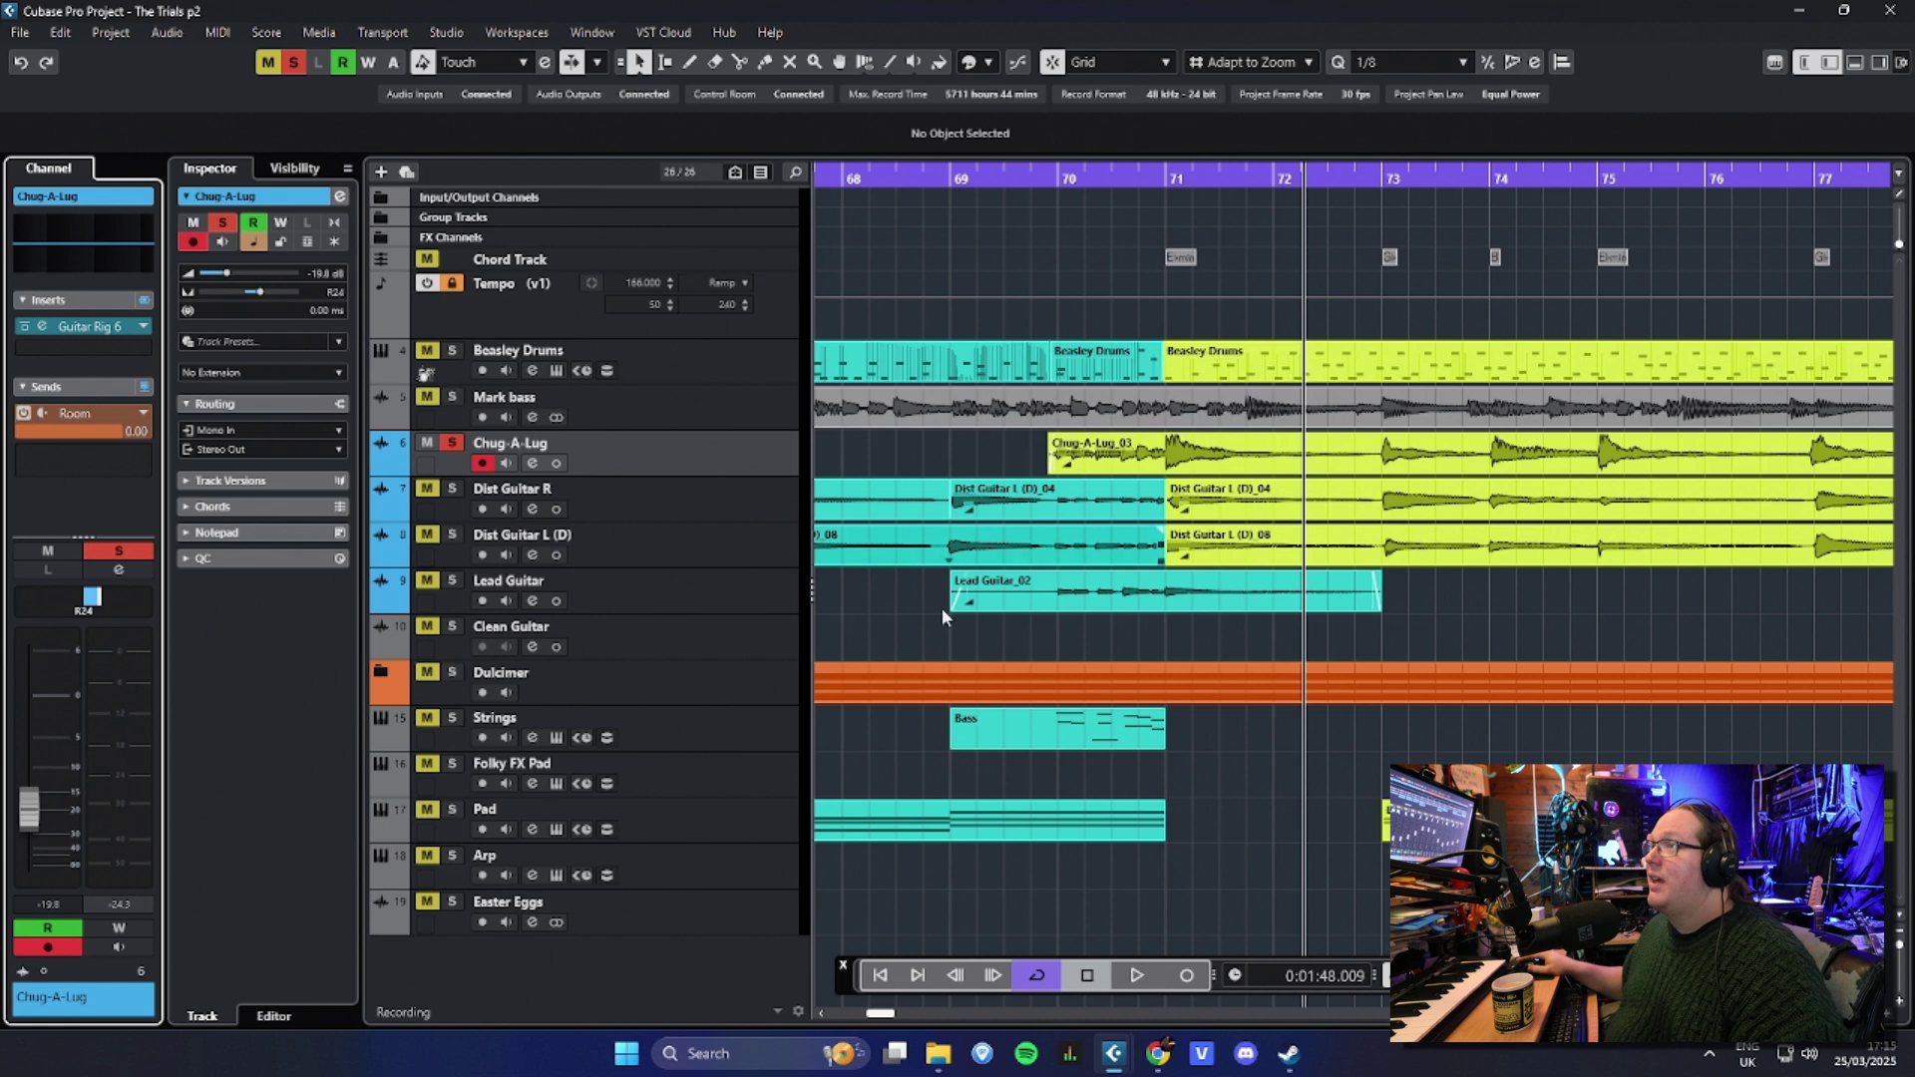
Step: Solo the Dist Guitar R and Dist Guitar L (D) tracks together in place of Chug-A-Lug, and find their first clips at bar 38
scroll(947, 639, down, 5)
mouse_move(988, 638)
mouse_down()
mouse_move(762, 627)
mouse_move(1011, 639)
mouse_up()
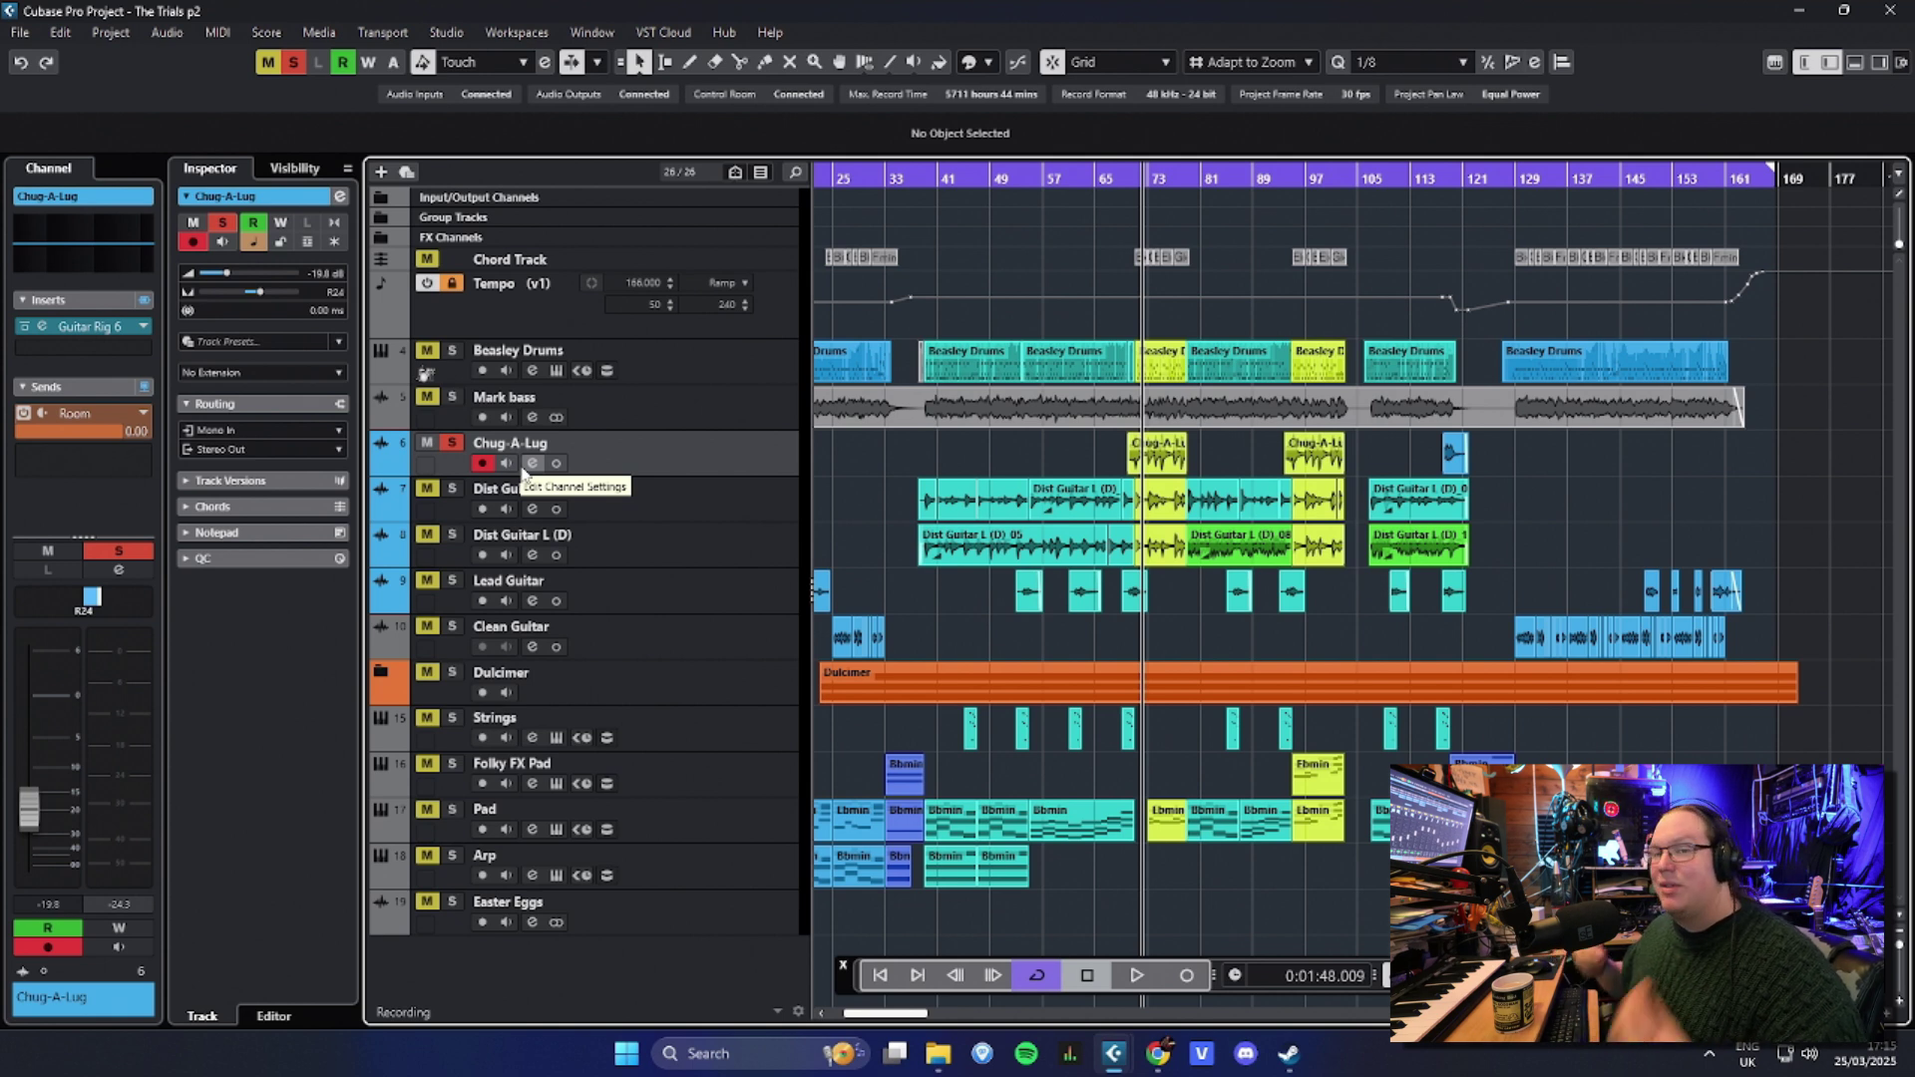
click(656, 491)
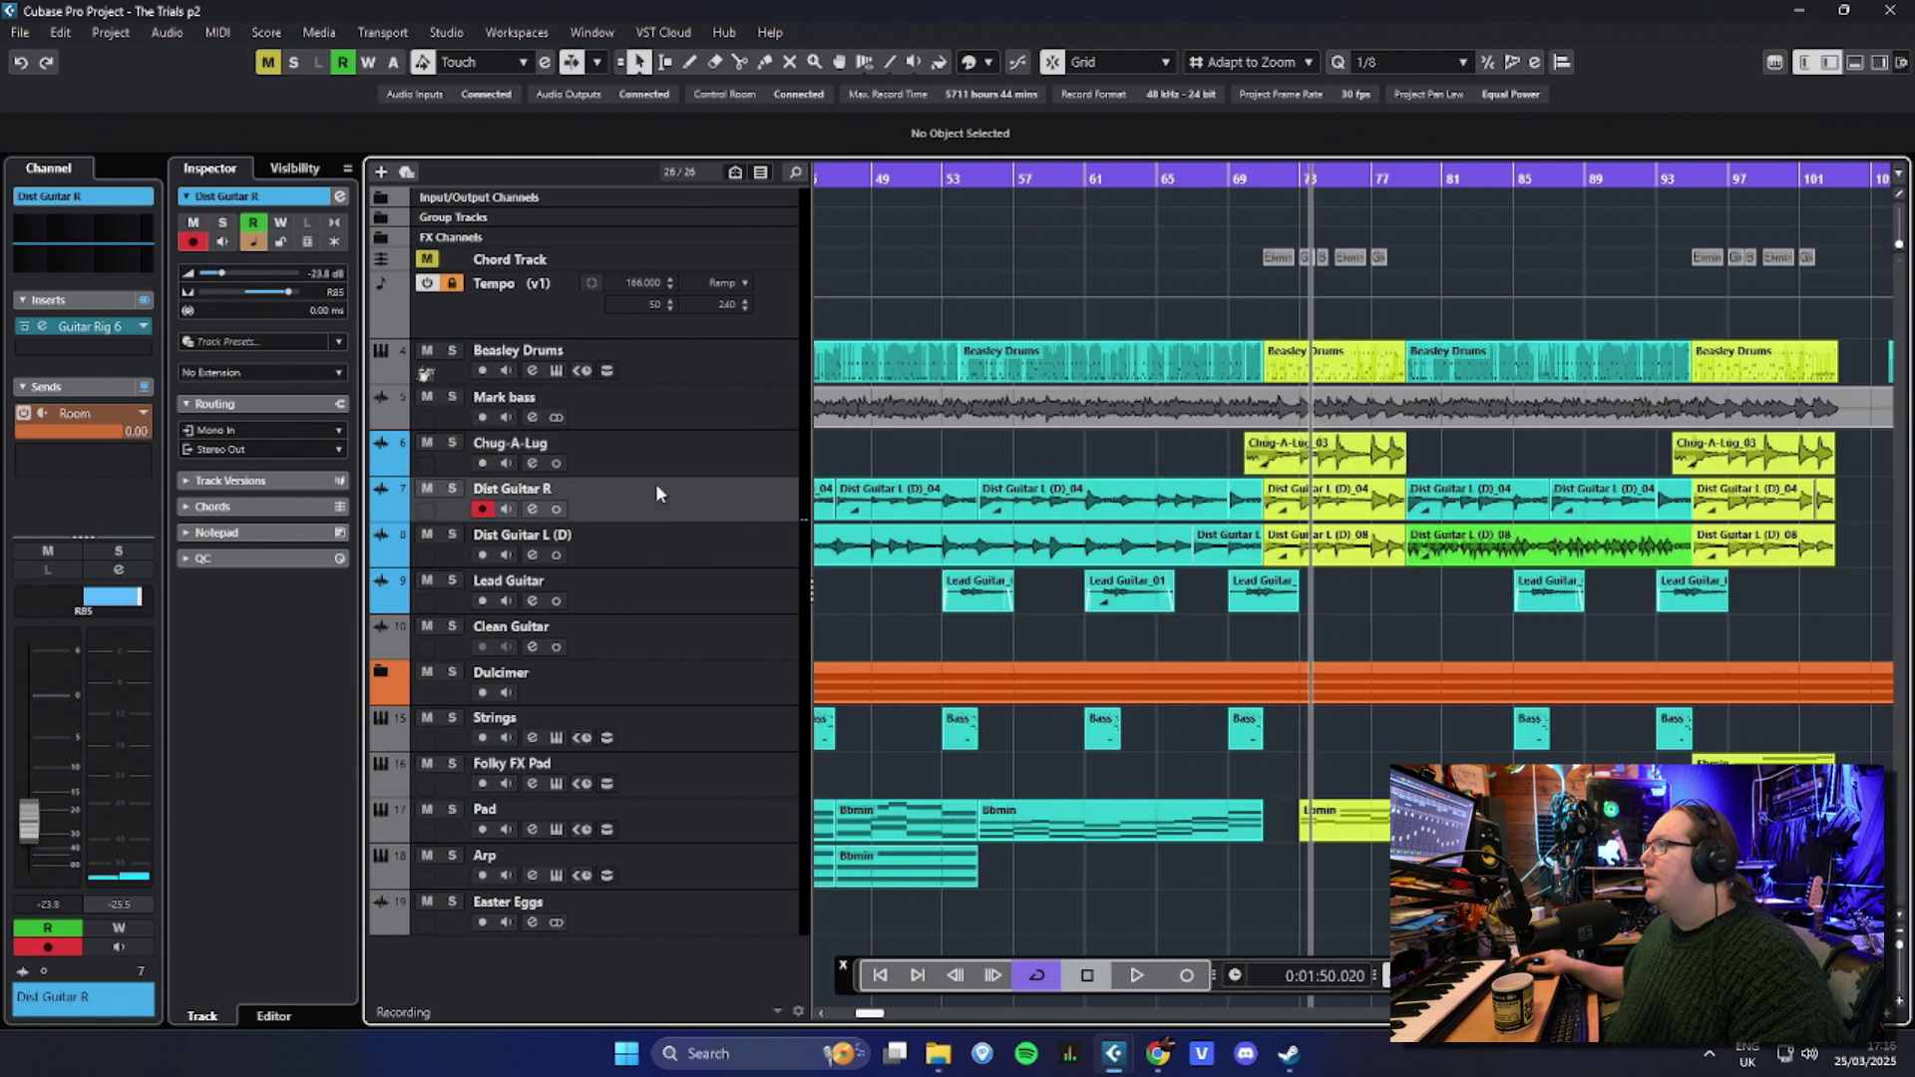
ctrl+click(706, 530)
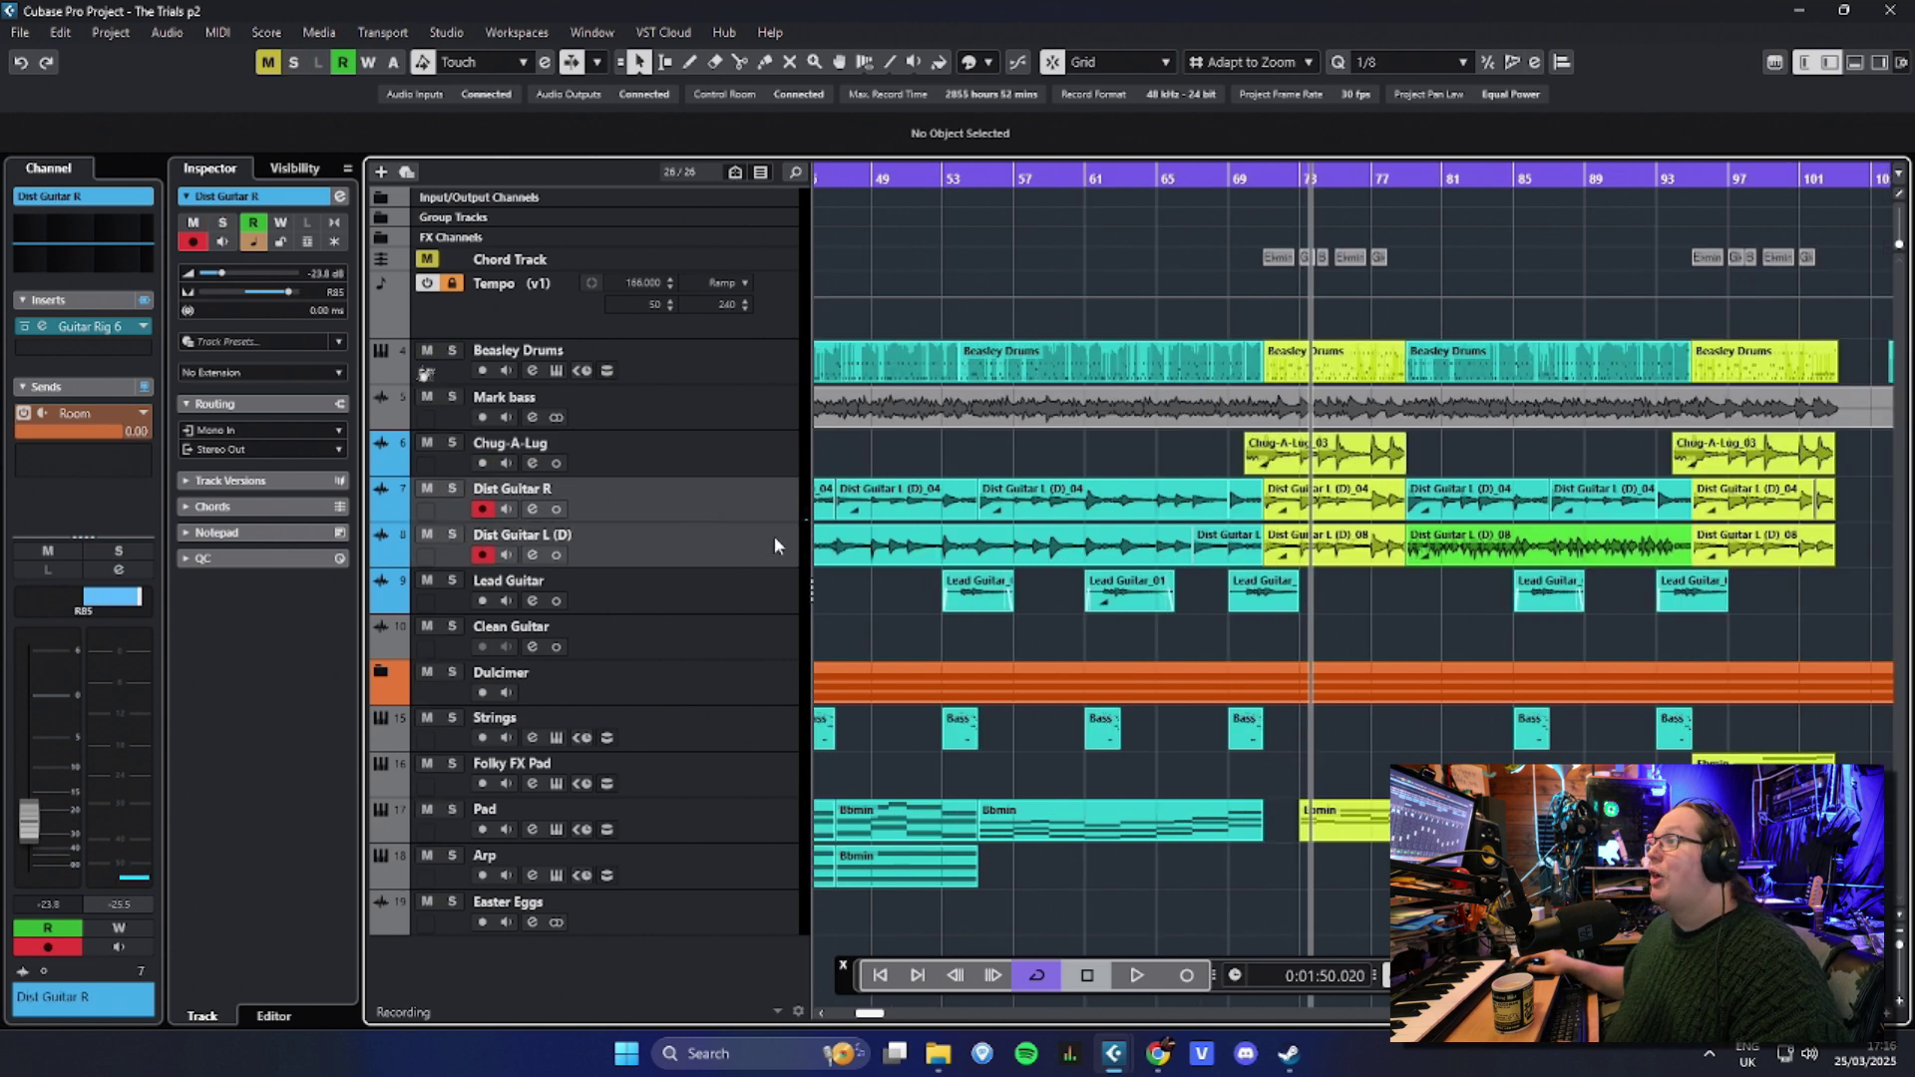
key(s)
scroll(997, 448, left, 5)
scroll(1436, 539, up, 4)
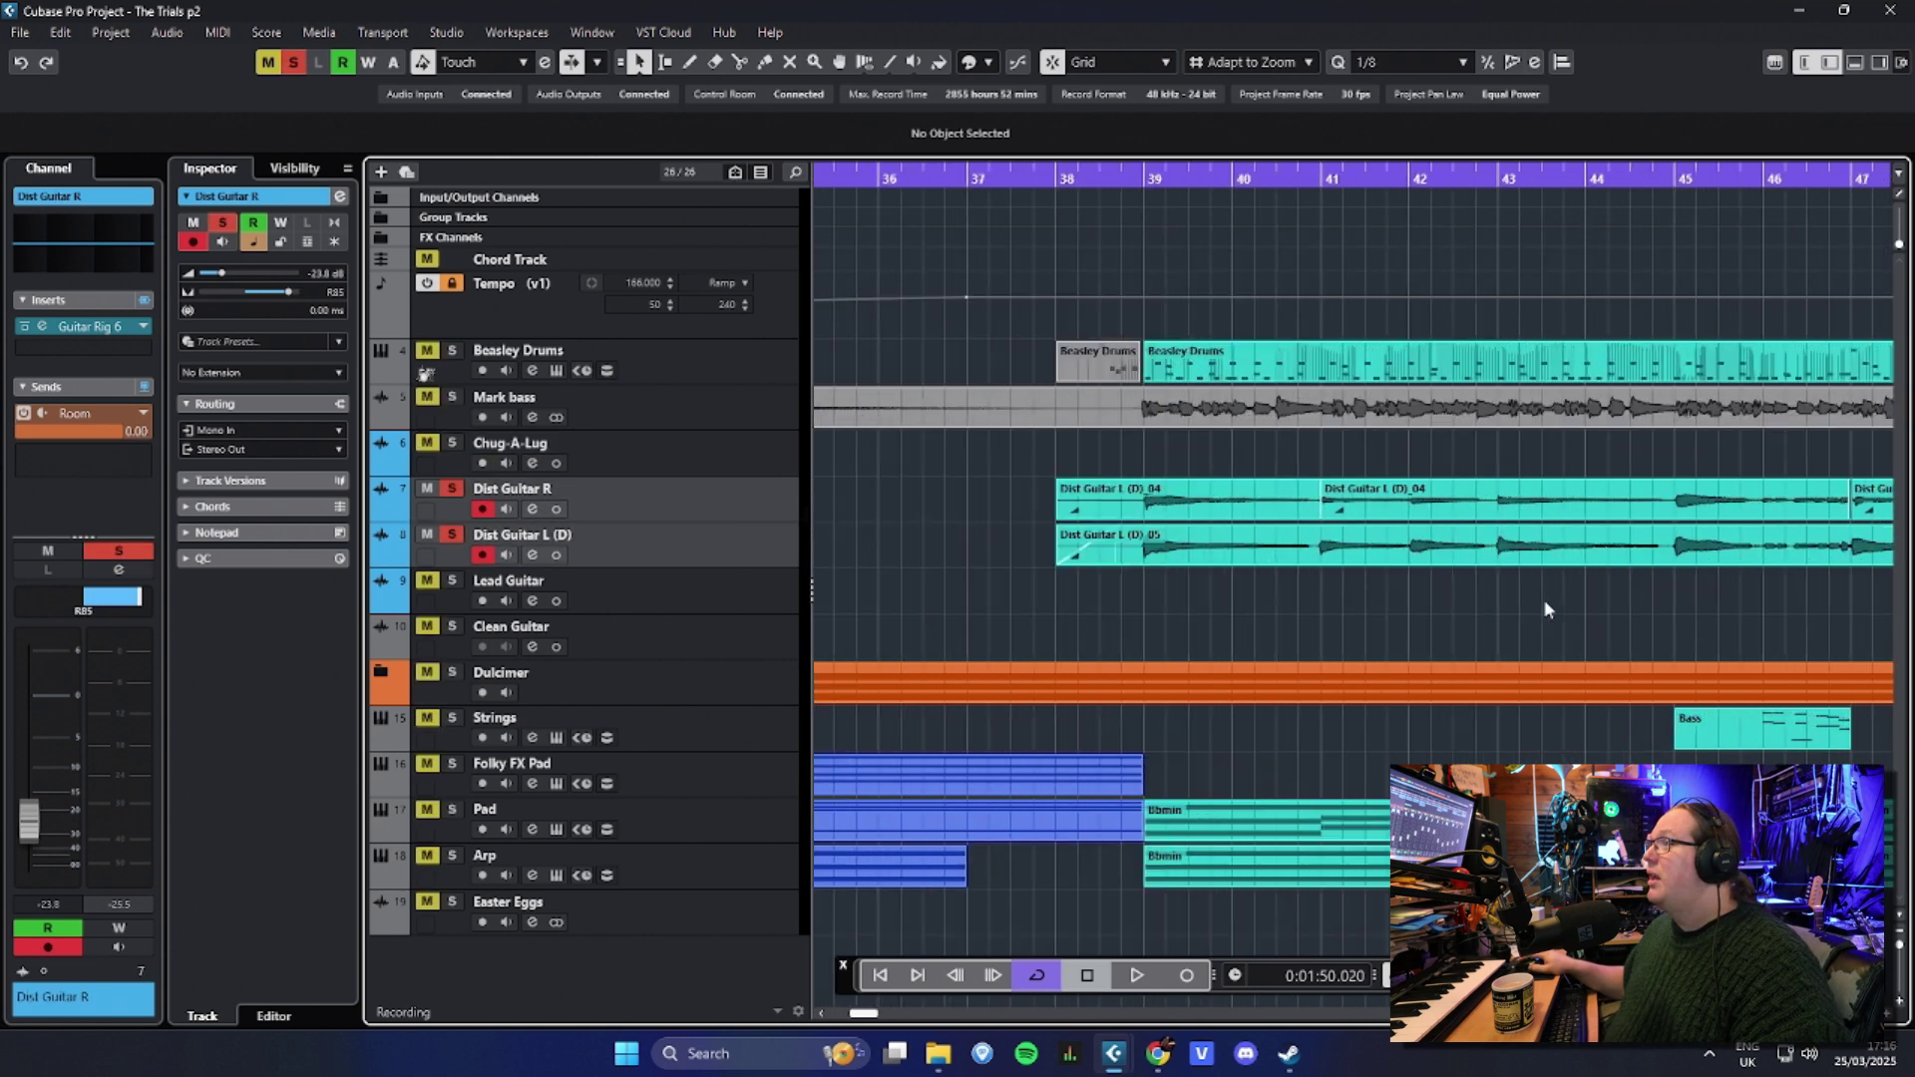
Step: Inspect the Guitar Rig 6 insert on the Dist Guitar L (D) channel
click(630, 560)
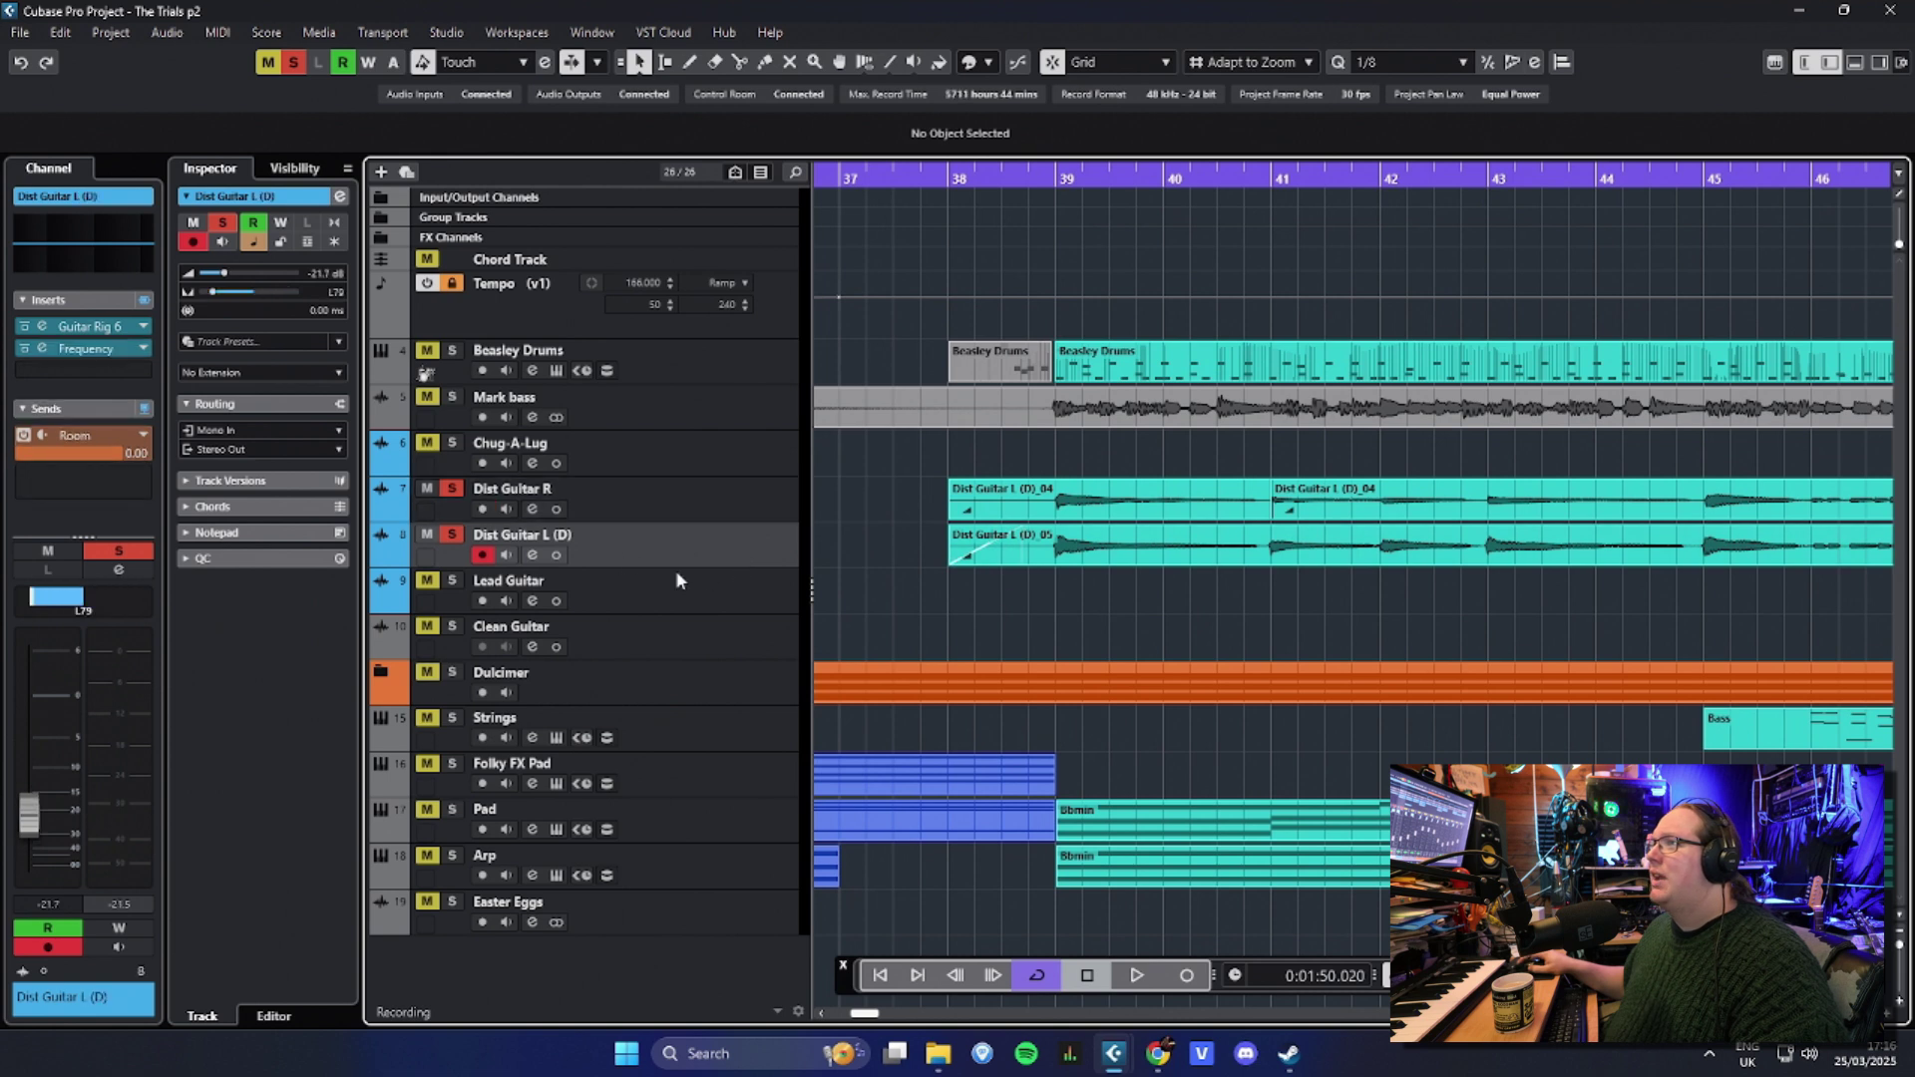
click(80, 327)
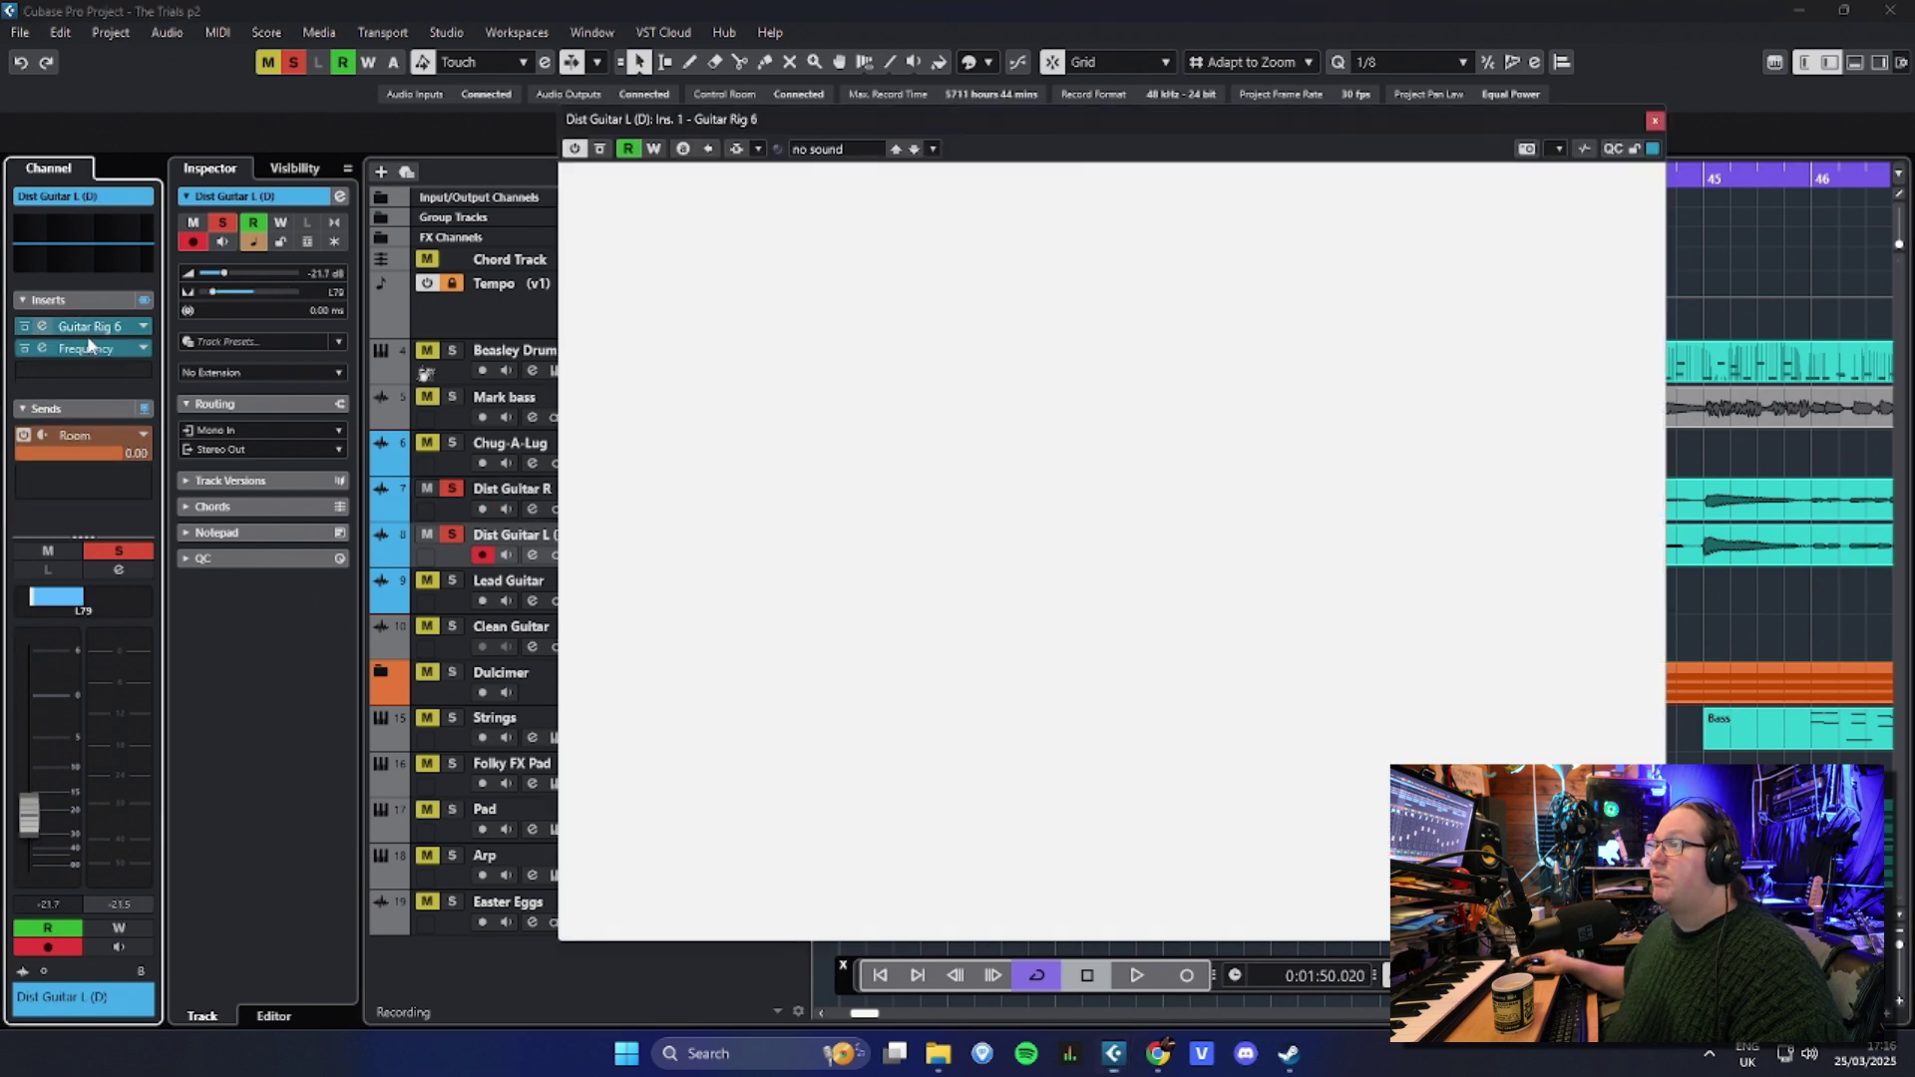
drag(1388, 124, 1324, 134)
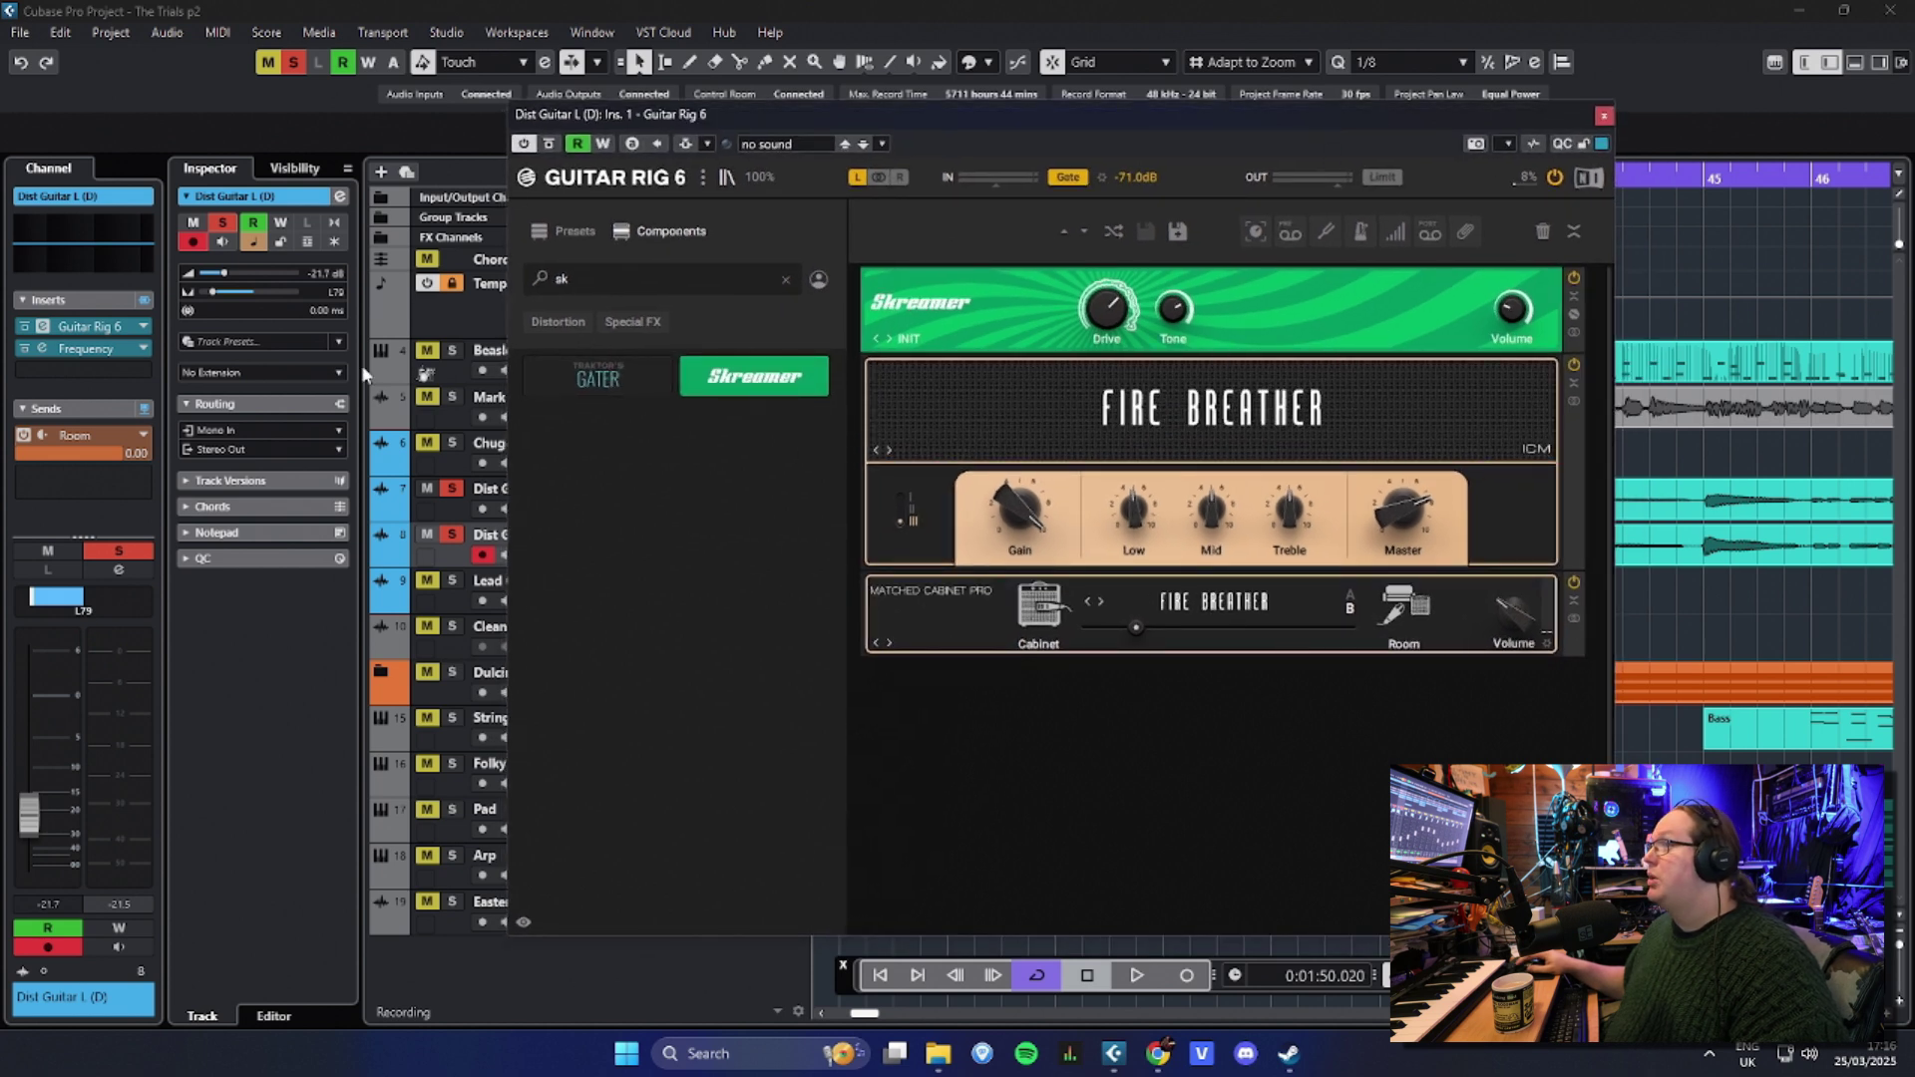
Step: Inspect the Dist Guitar L (D) channel's Frequency EQ and its guitar preset list, and close both plug-in windows
click(120, 363)
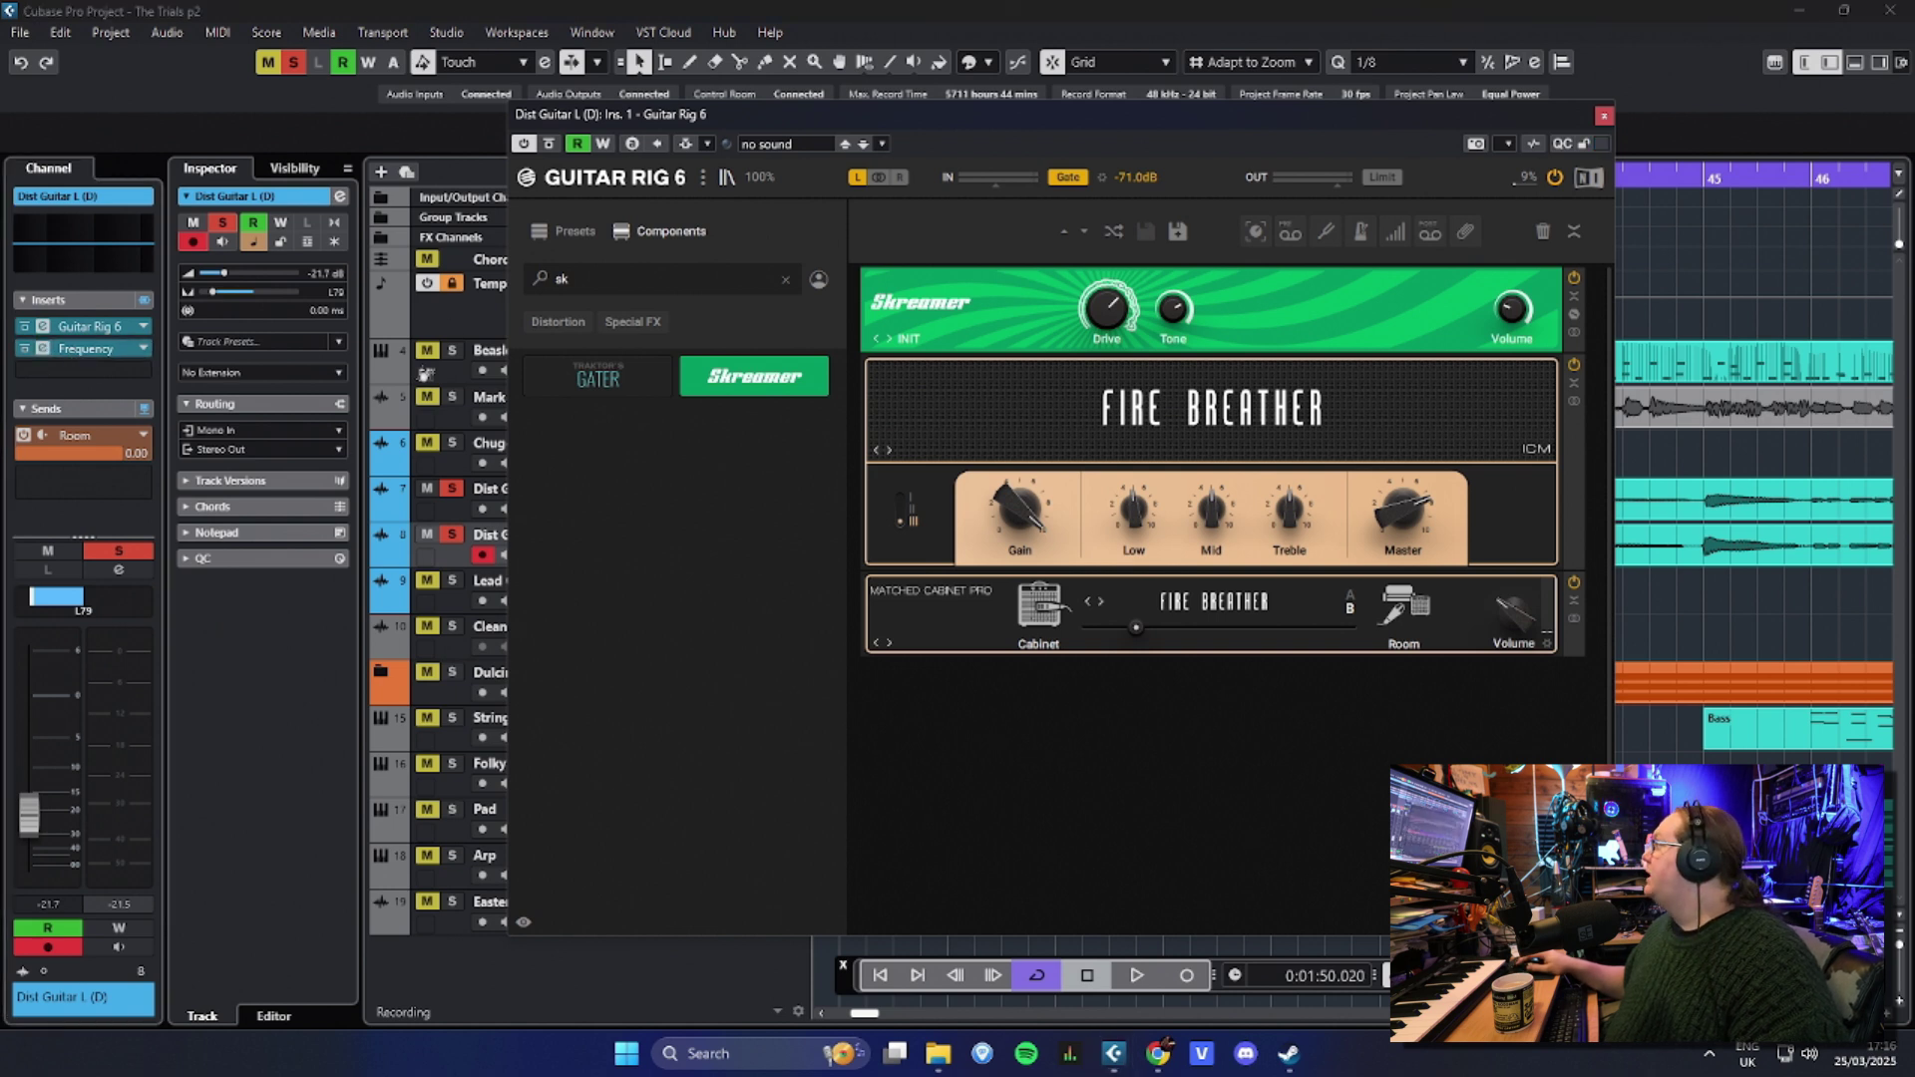
click(85, 348)
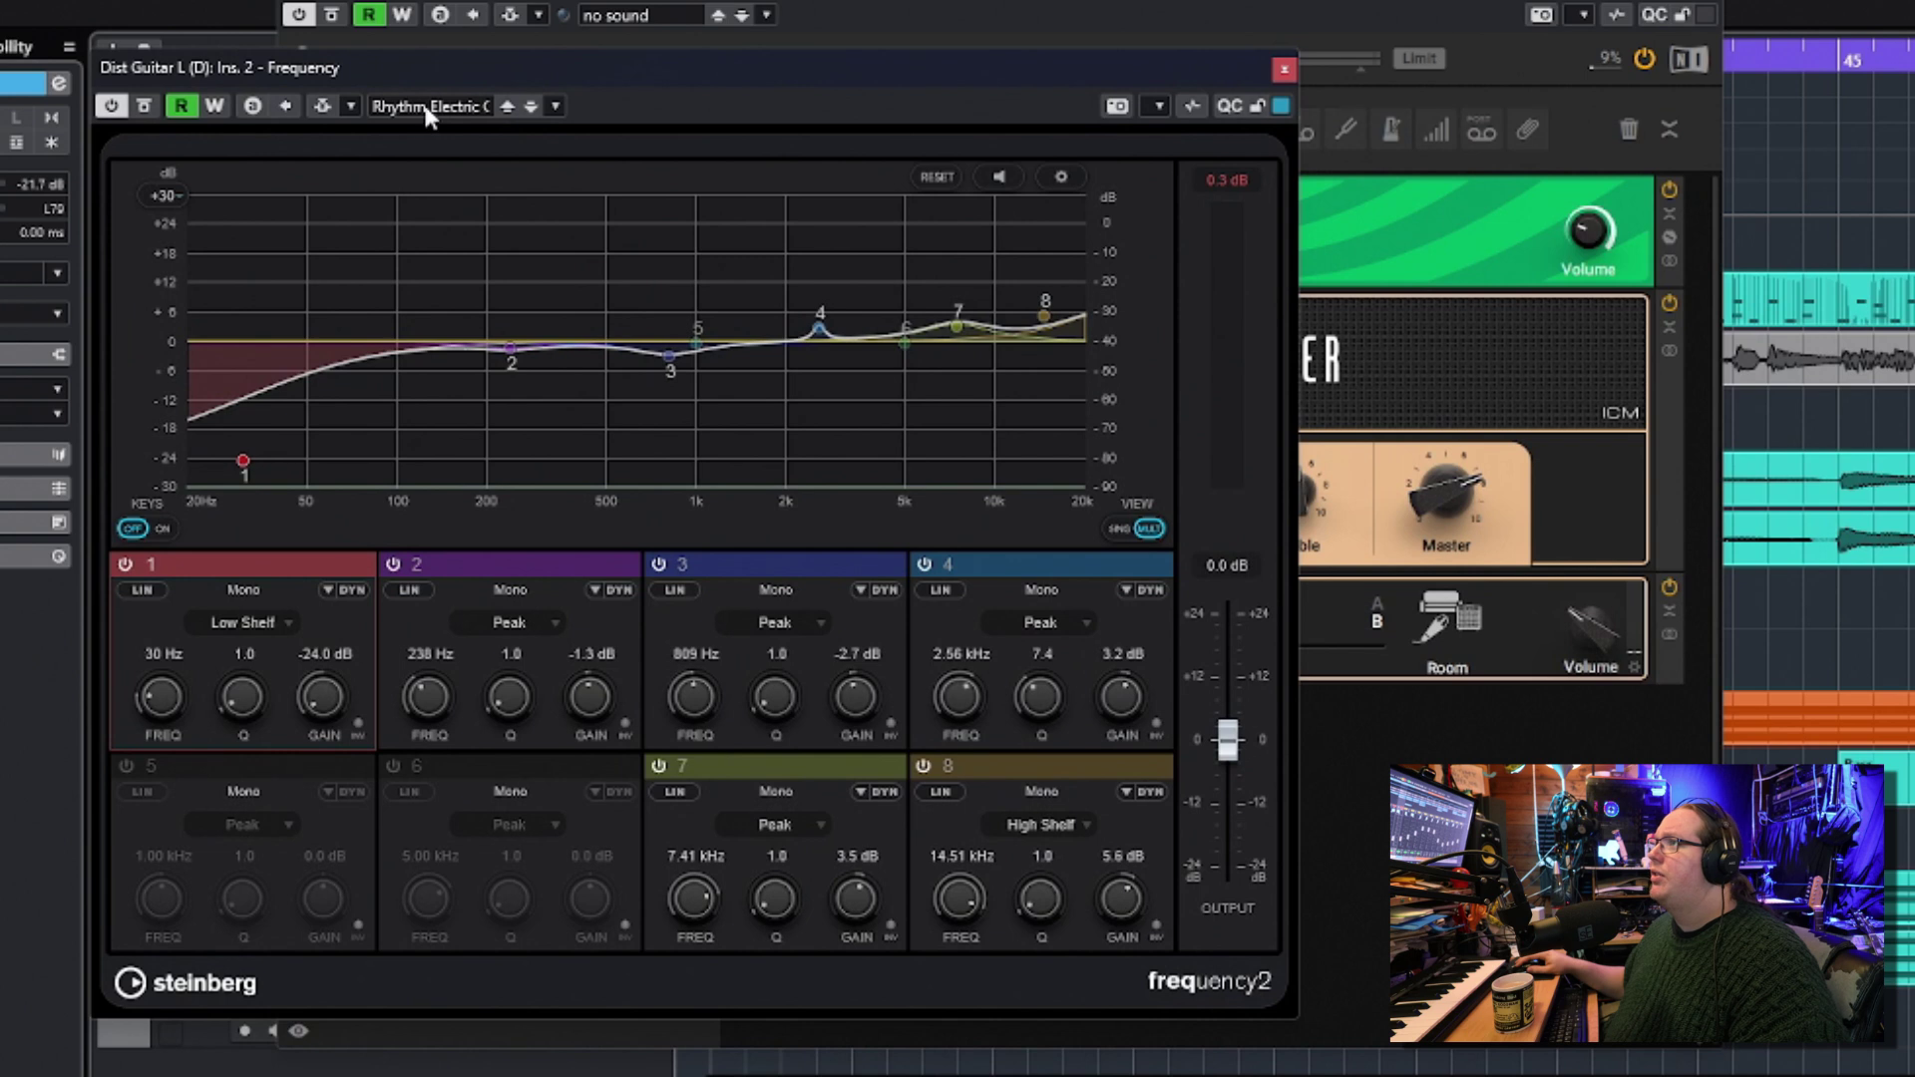
click(427, 108)
click(469, 113)
click(420, 109)
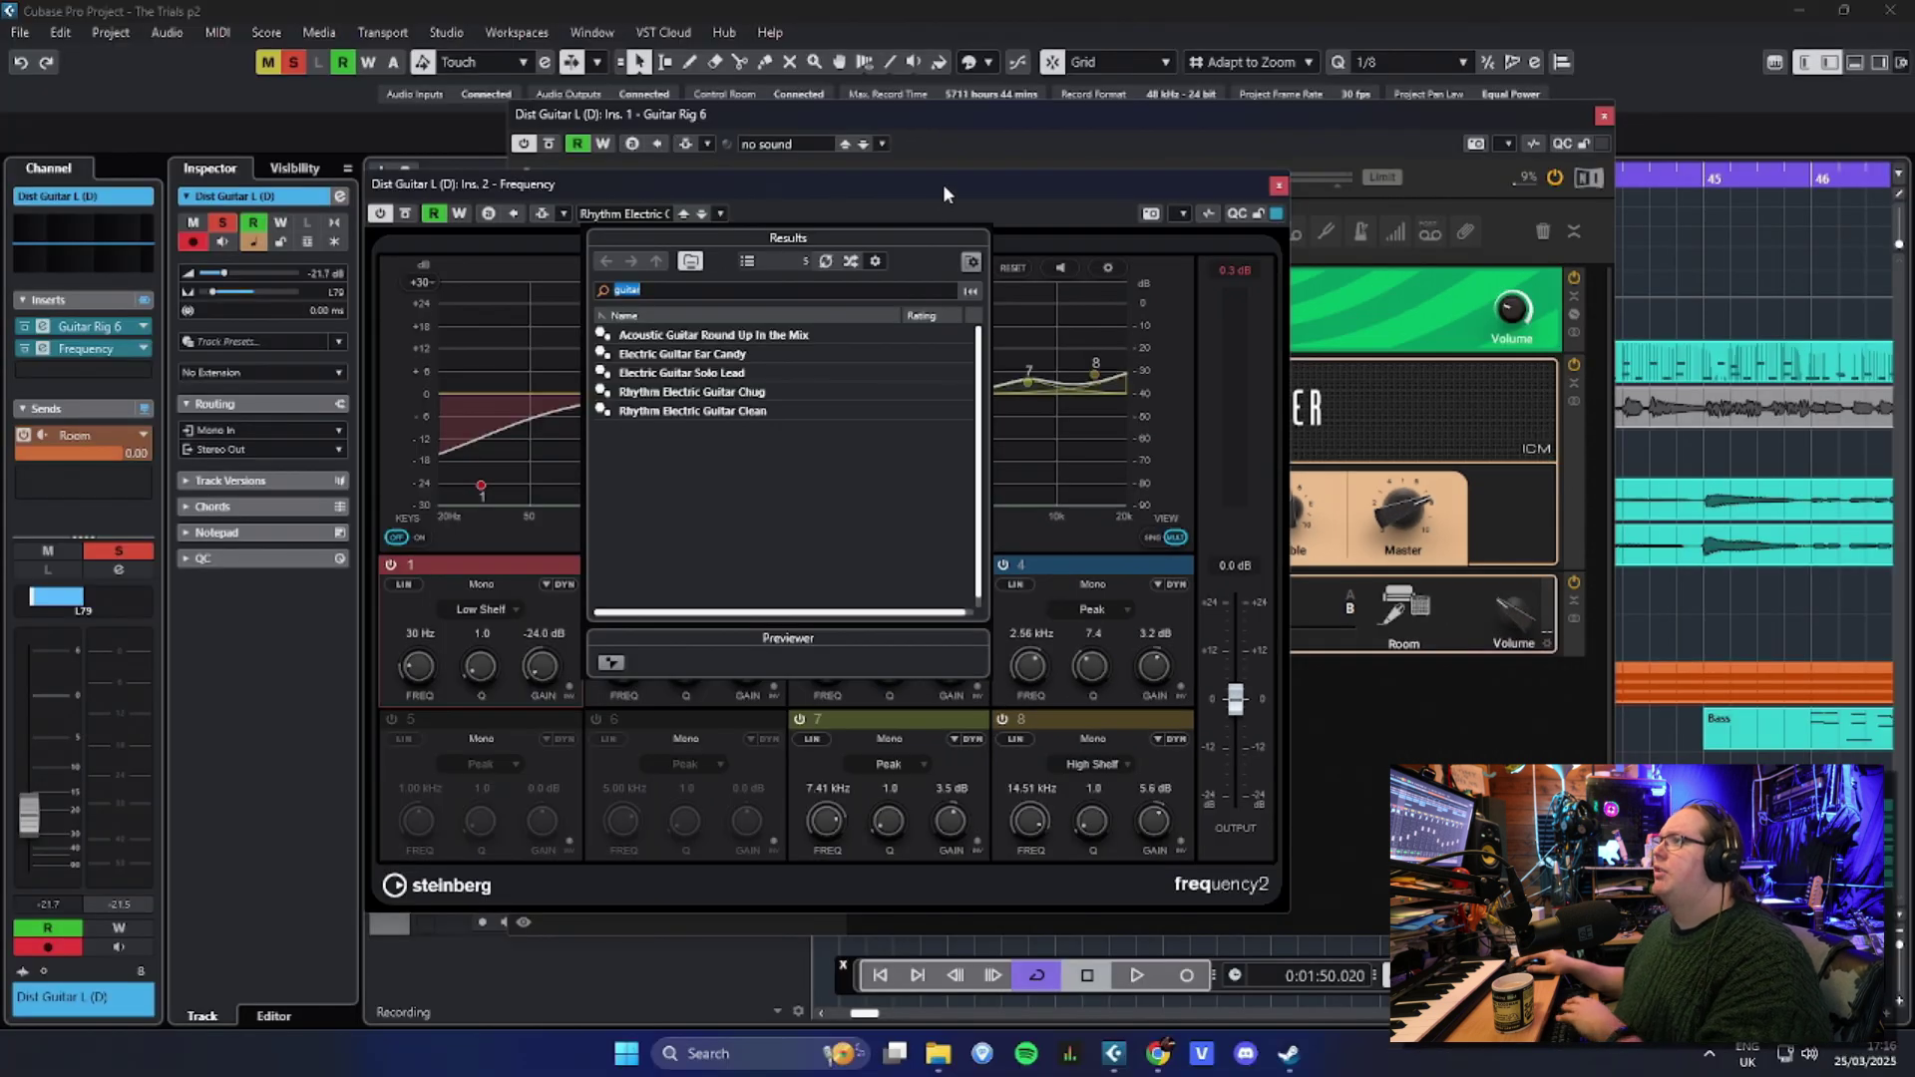
click(848, 71)
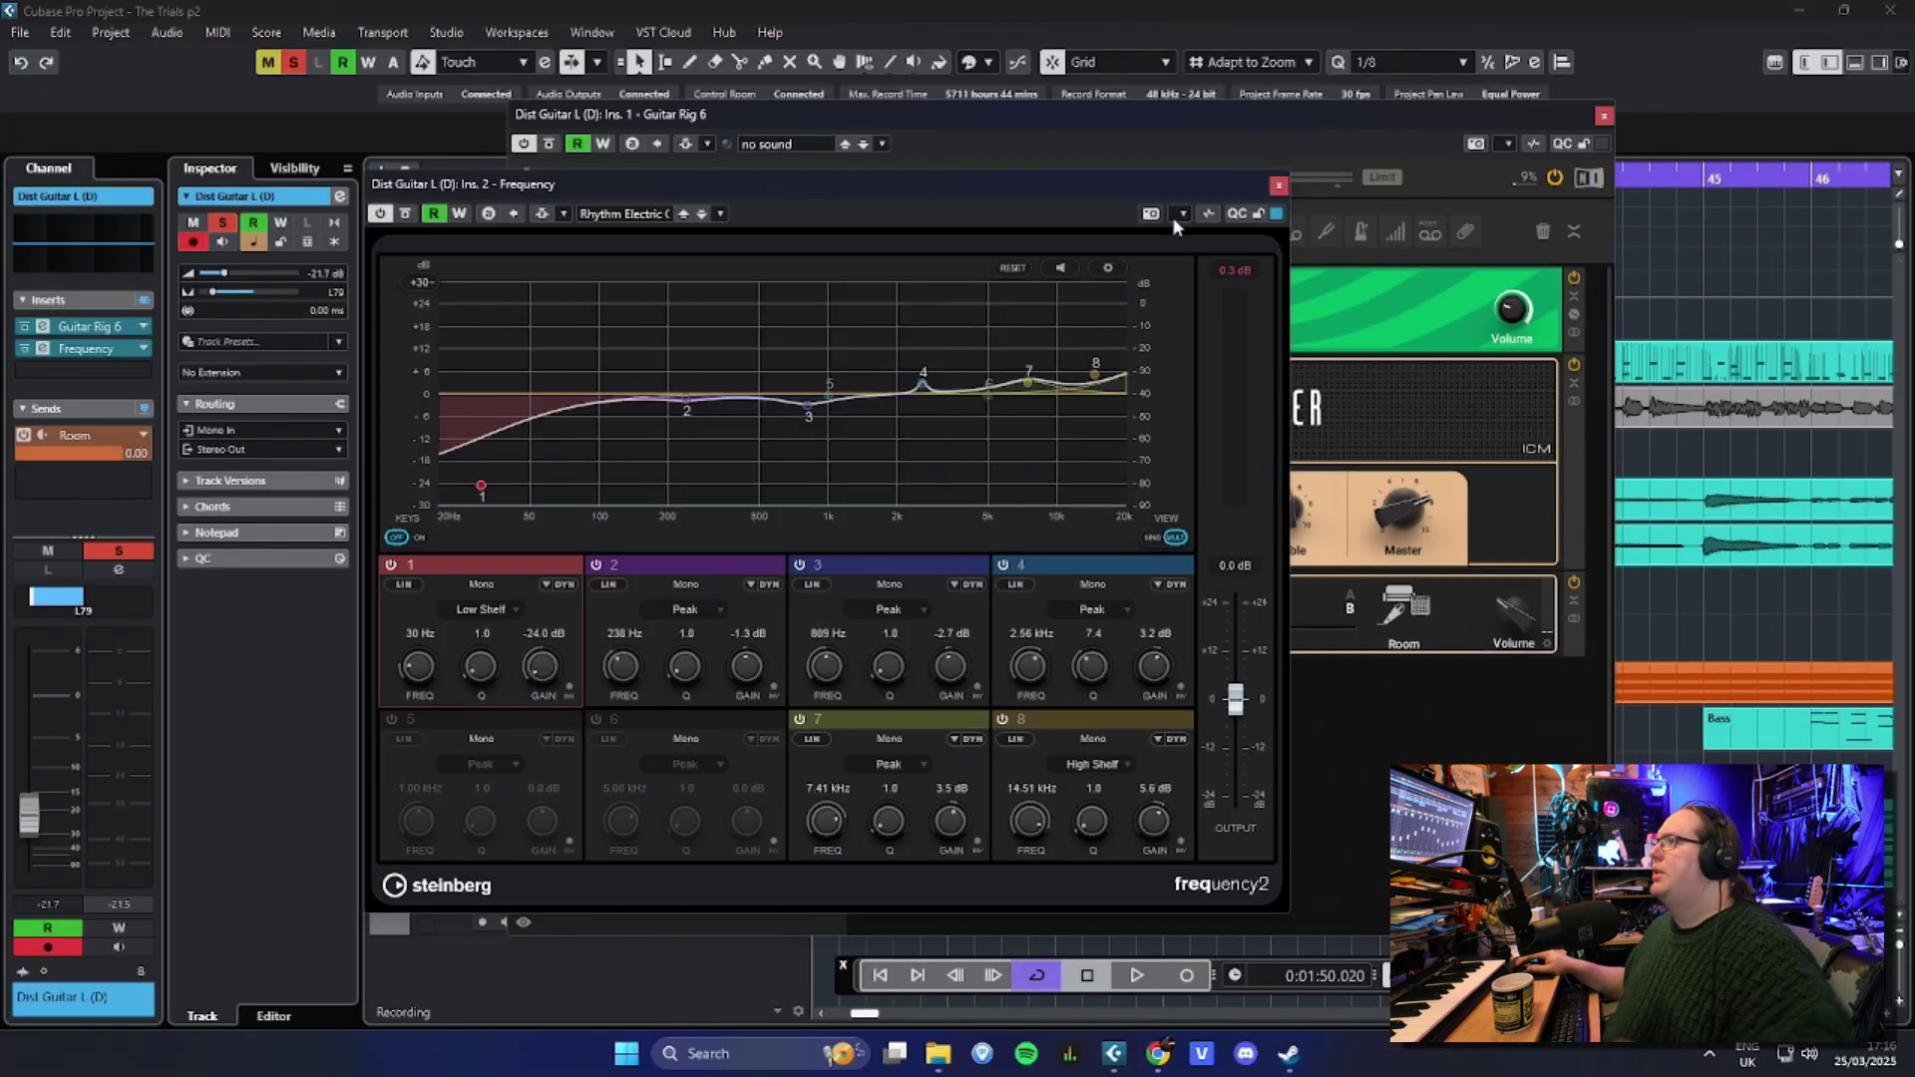
click(1278, 186)
click(1603, 116)
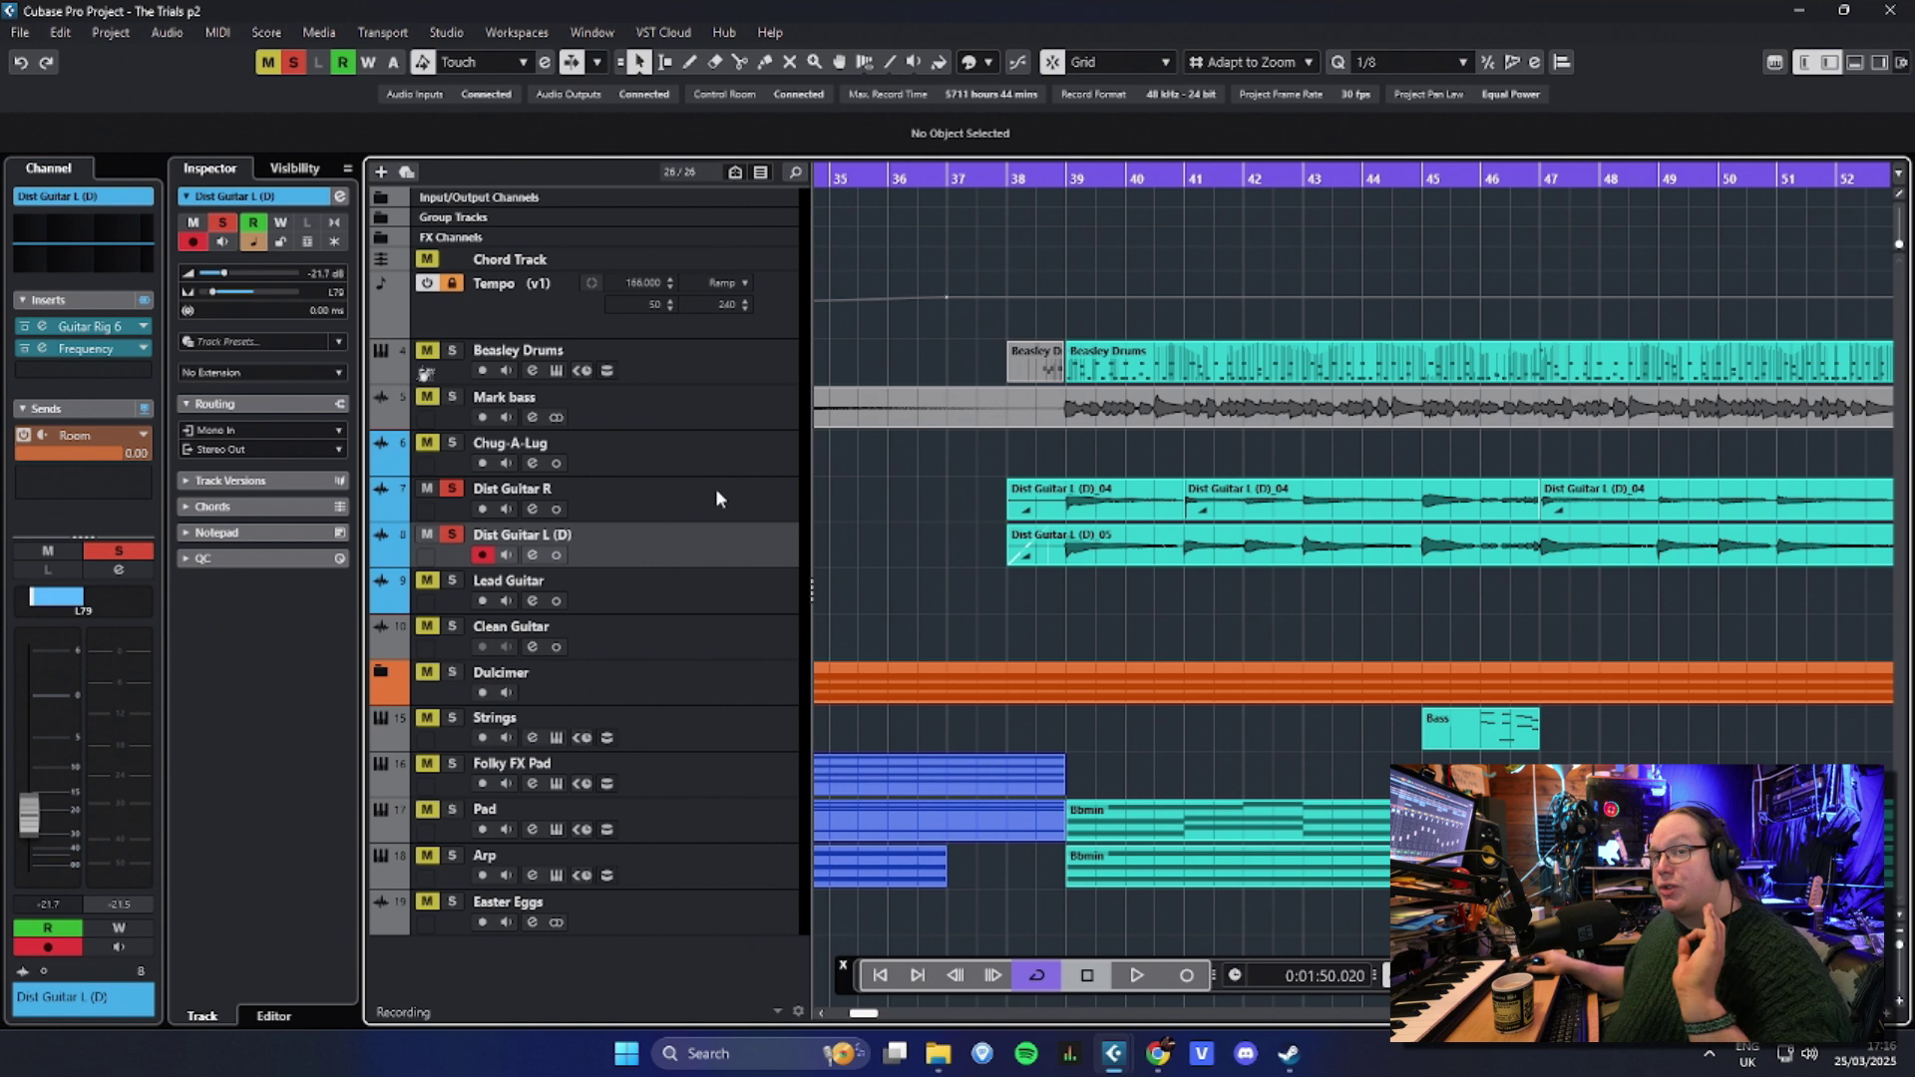
Step: Check the Guitar Rig 6 insert on the Dist Guitar R channel and close the plug-in
click(647, 511)
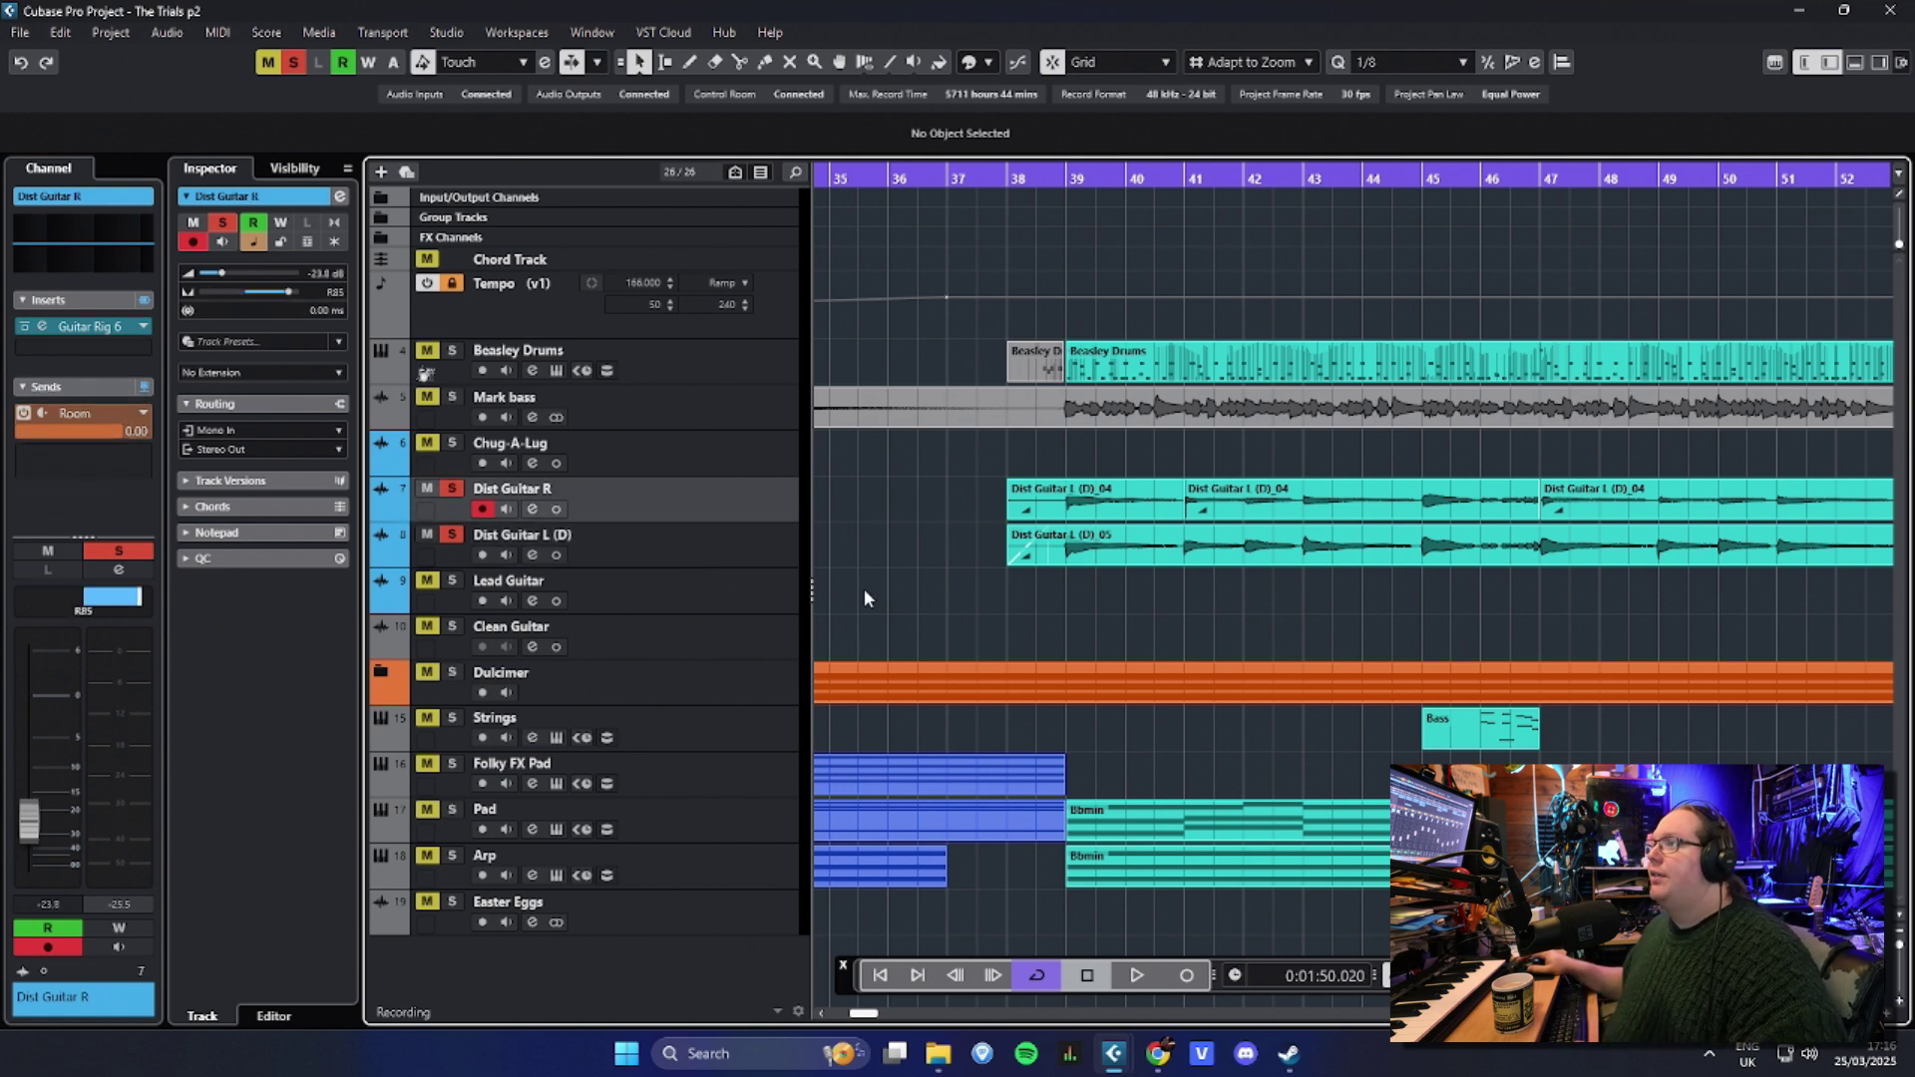
key(g)
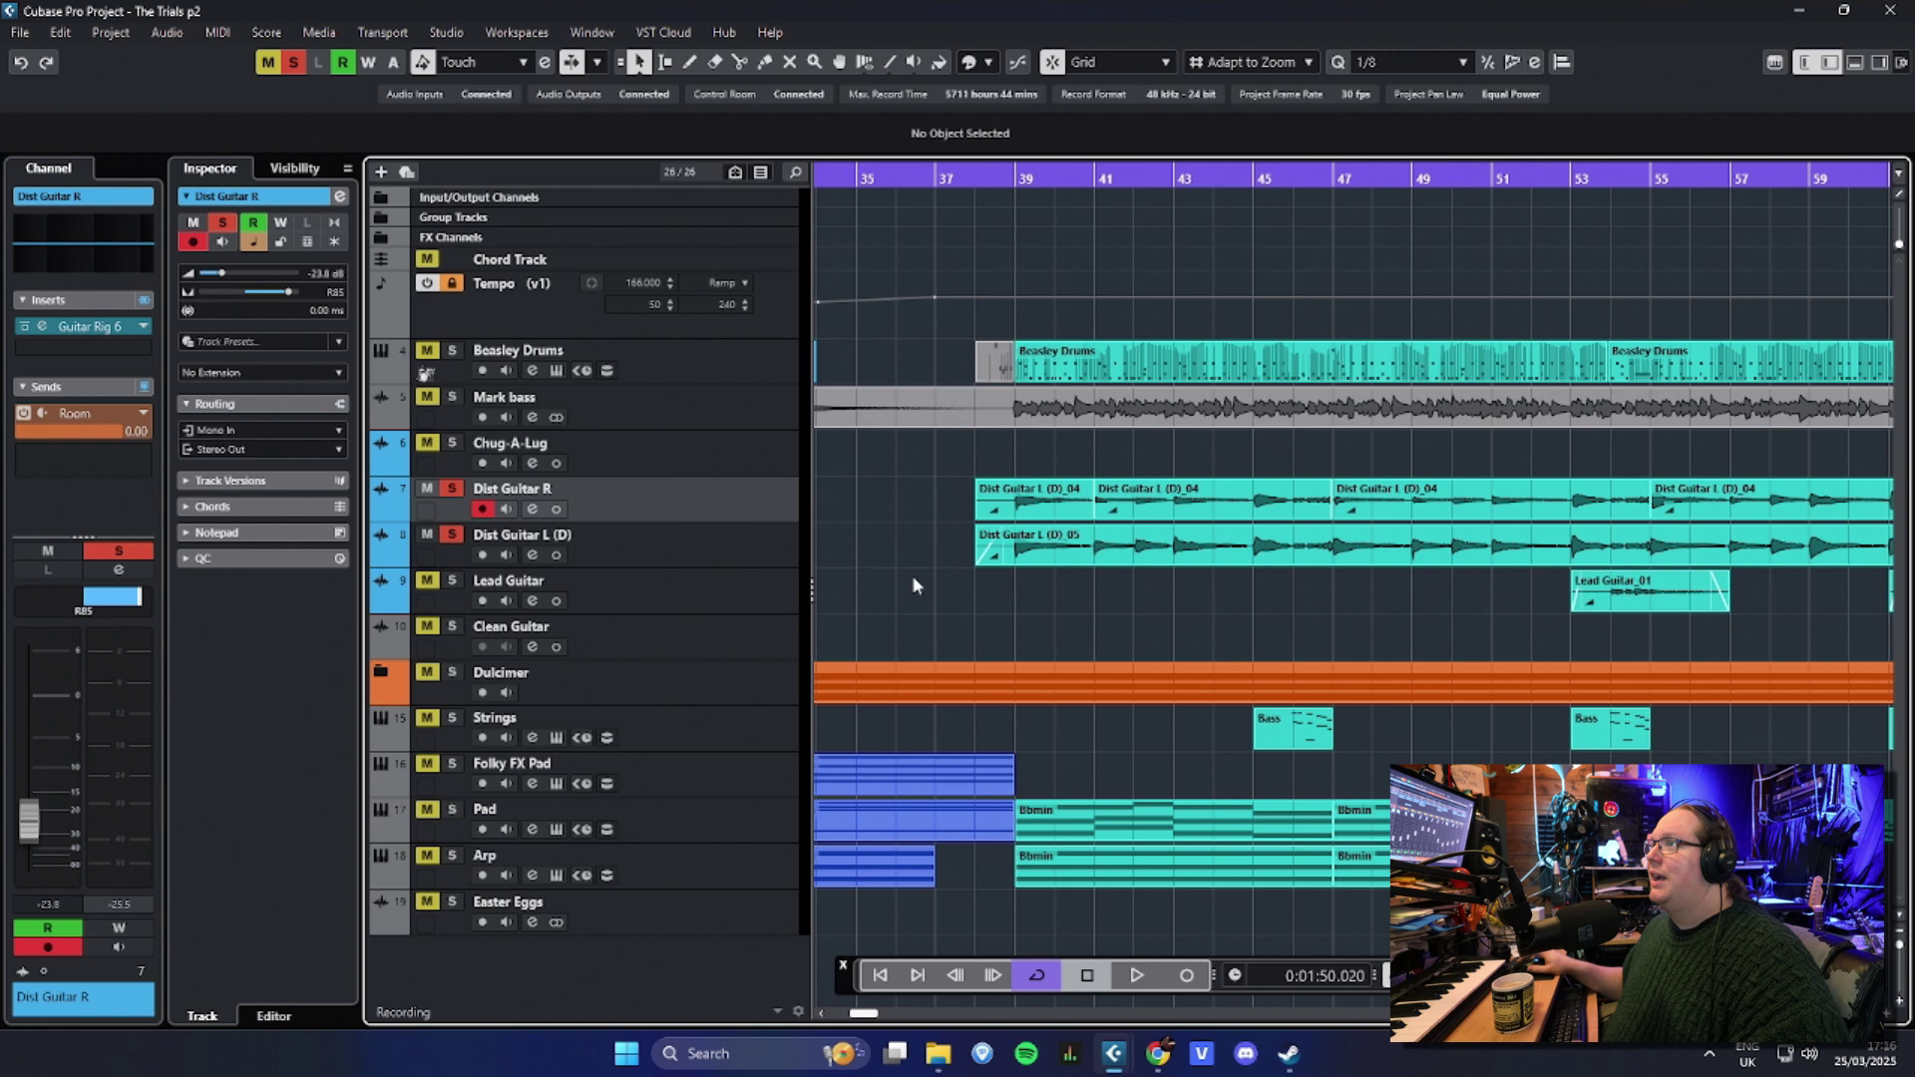
click(118, 330)
key(Escape)
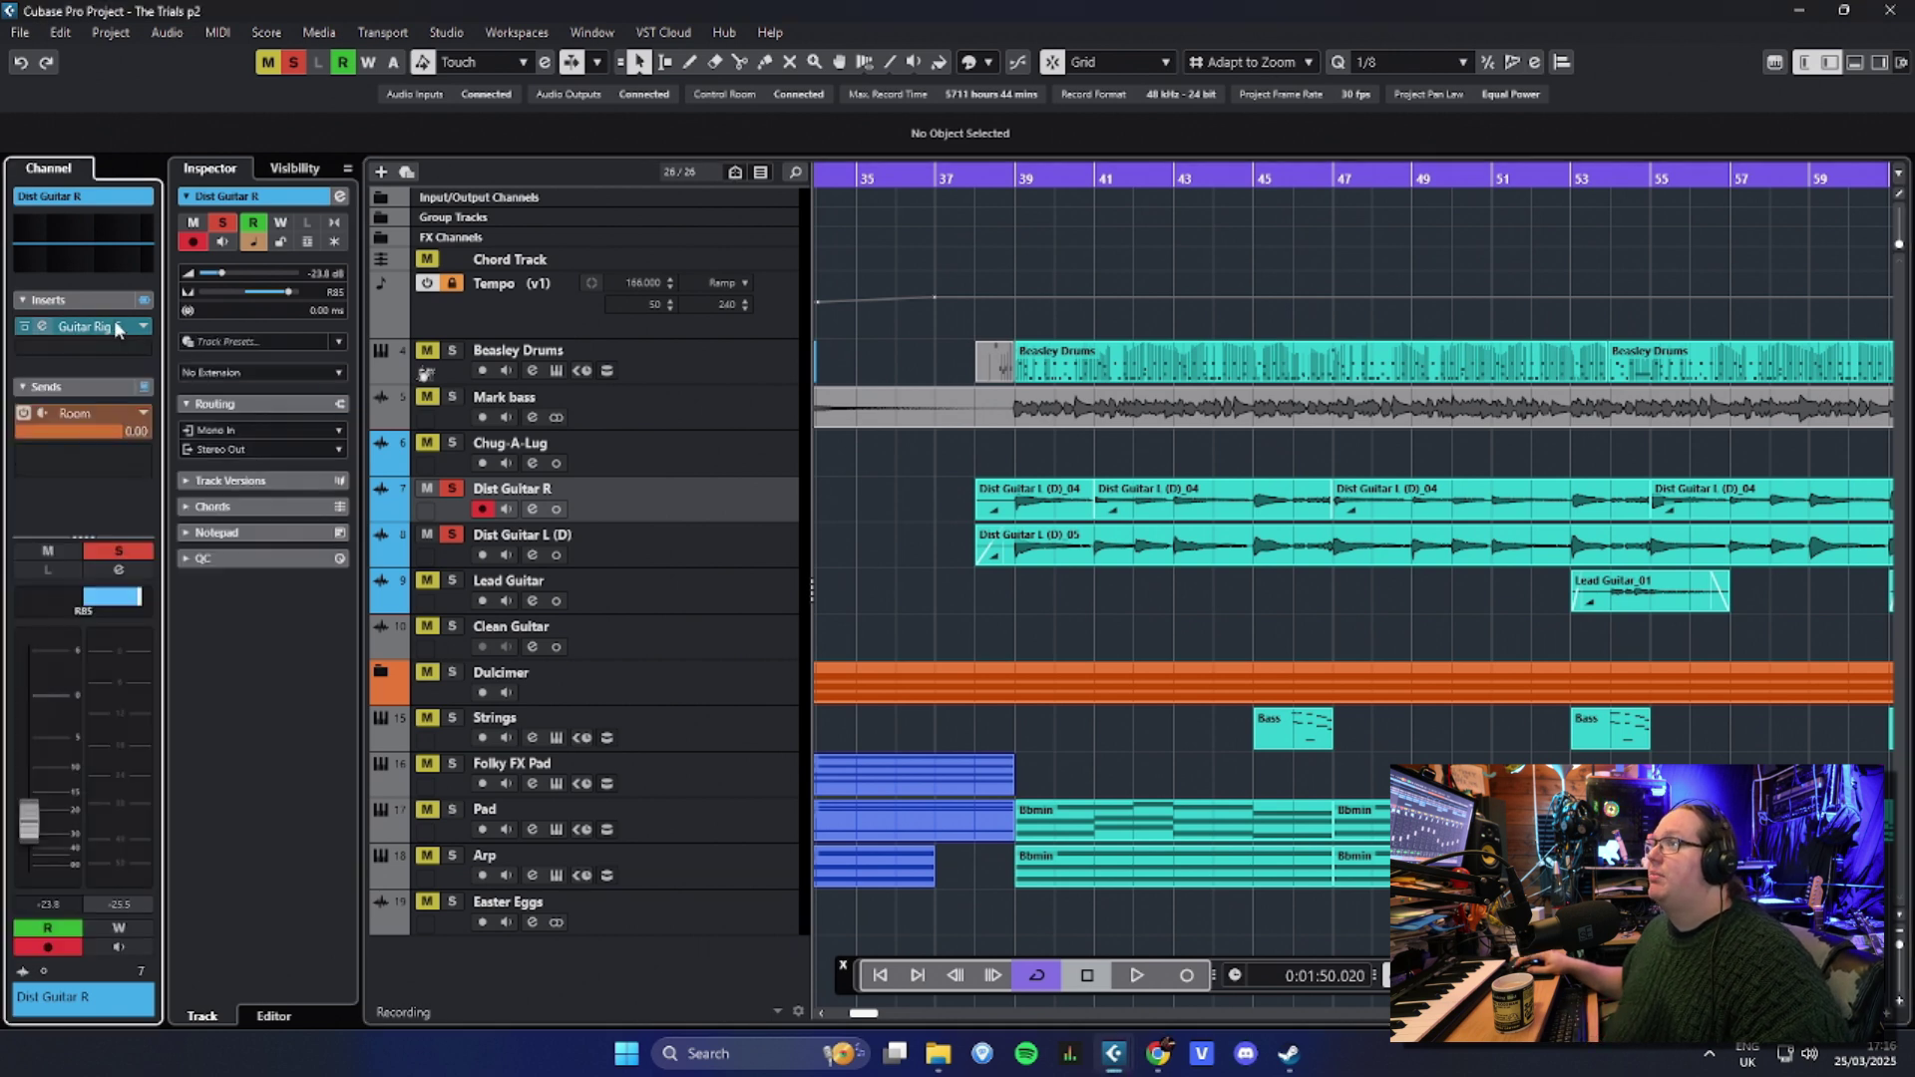
Step: View the Rammfire amp and cabinet settings in Dist Guitar R's Guitar Rig 6 insert and close the plug-in
click(118, 330)
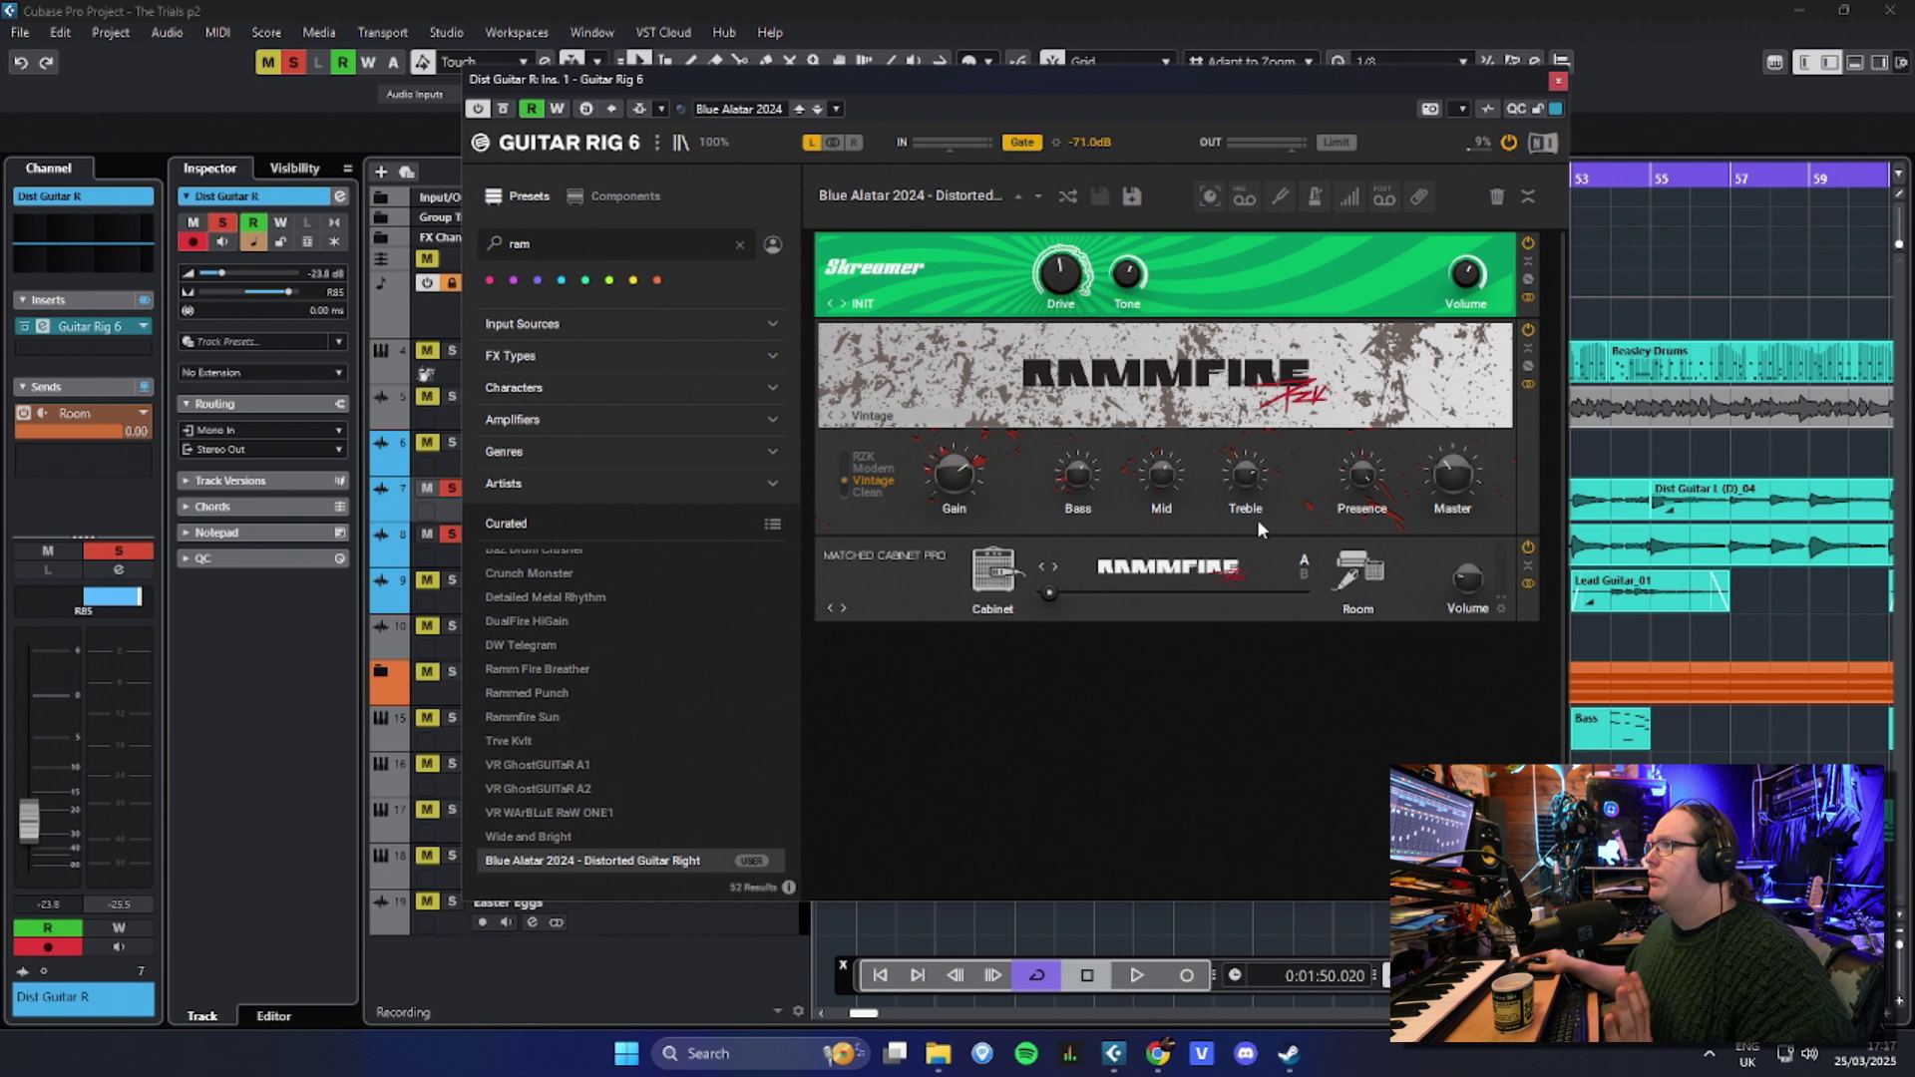
click(1560, 82)
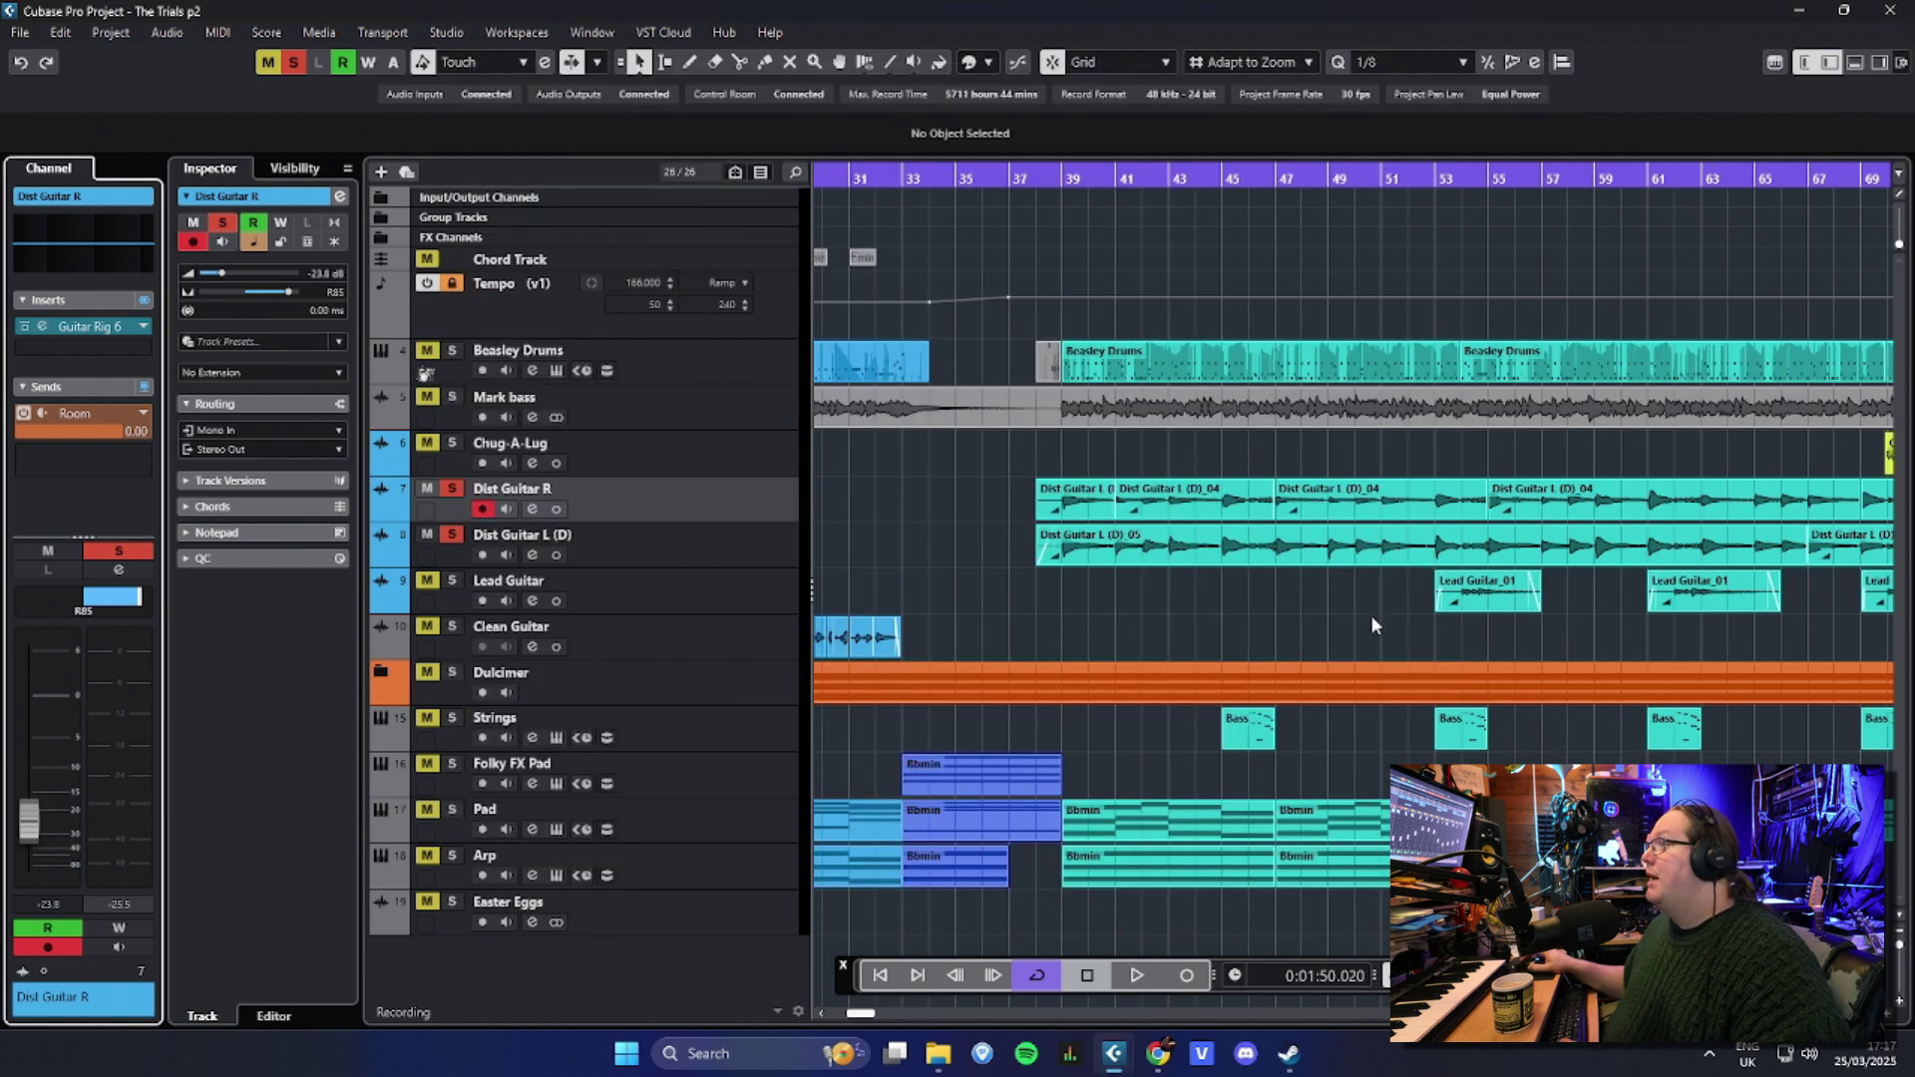
Step: Audition the two soloed distorted guitar tracks from about bar 42 and stop playback
ctrl+scroll(1373, 626, down, 2)
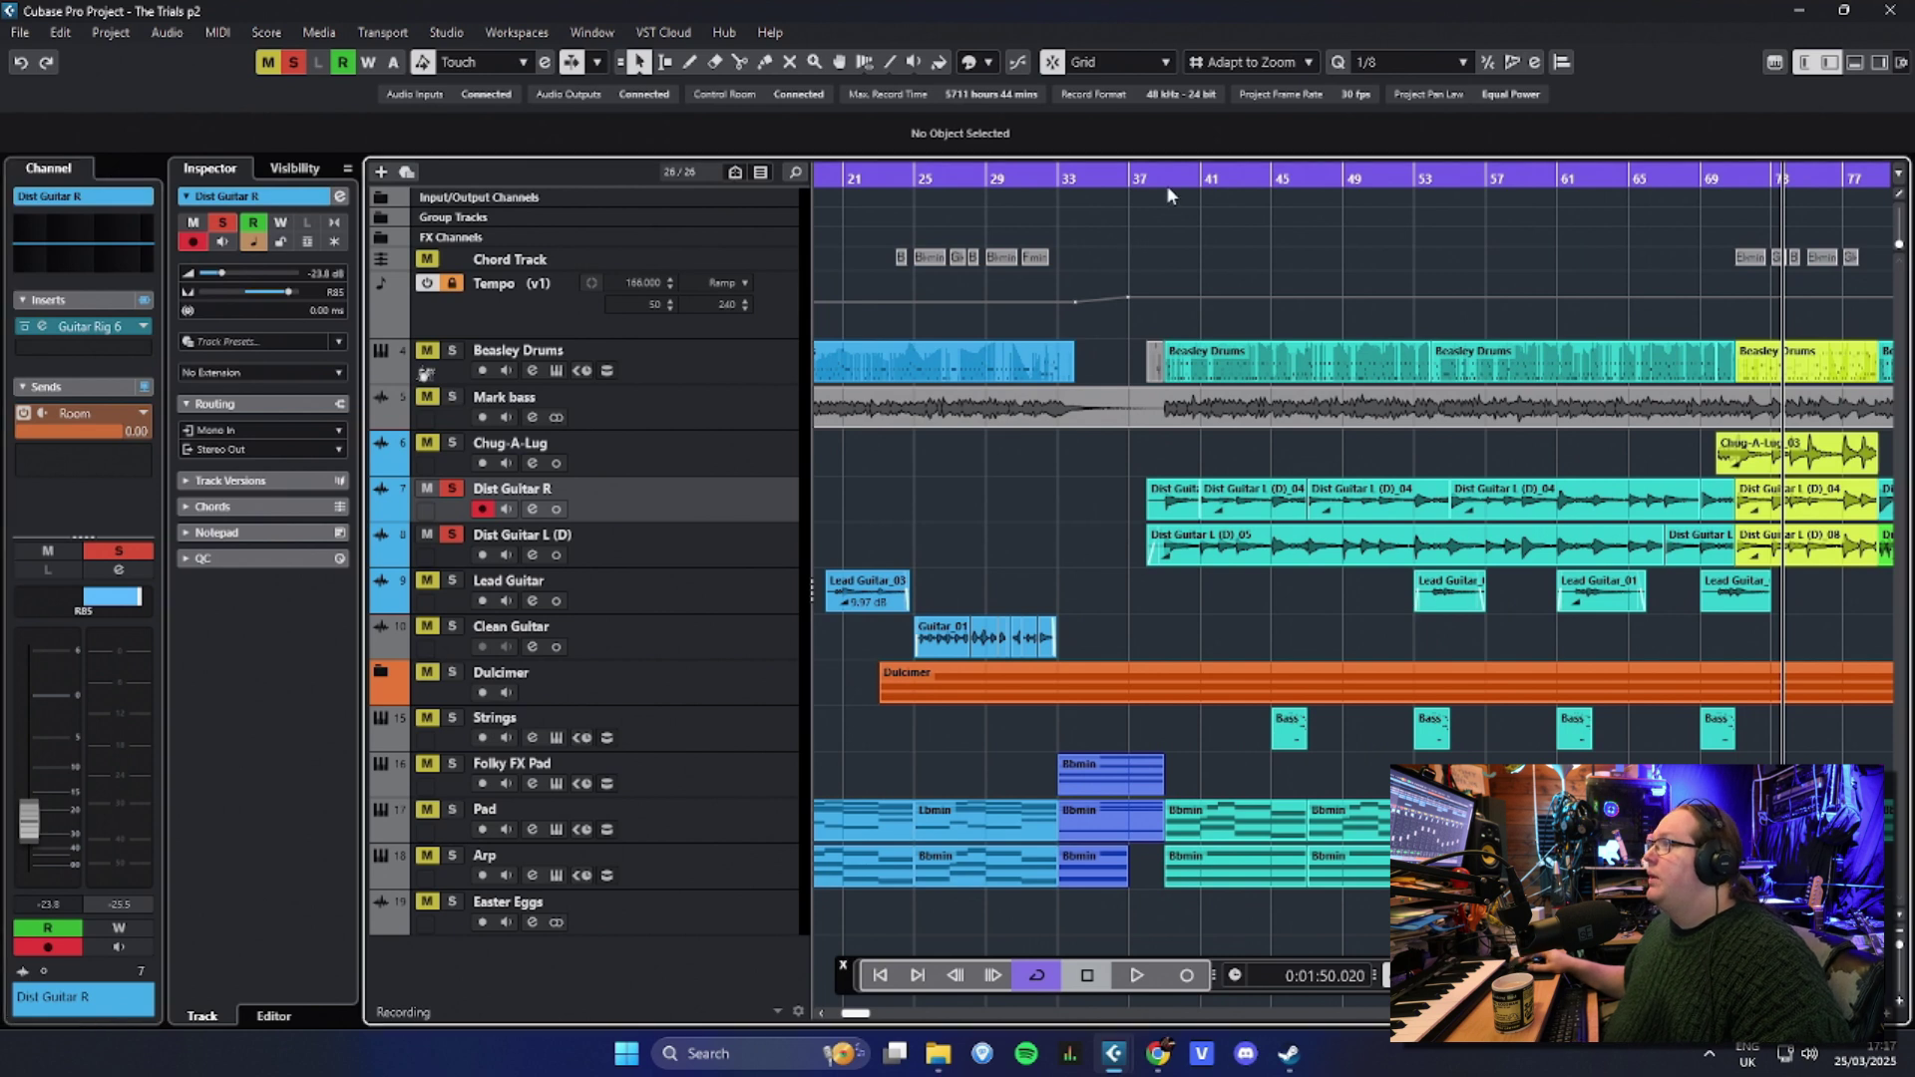
double_click(1235, 177)
ctrl+scroll(1307, 580, up, 3)
ctrl+scroll(1307, 581, up, 2)
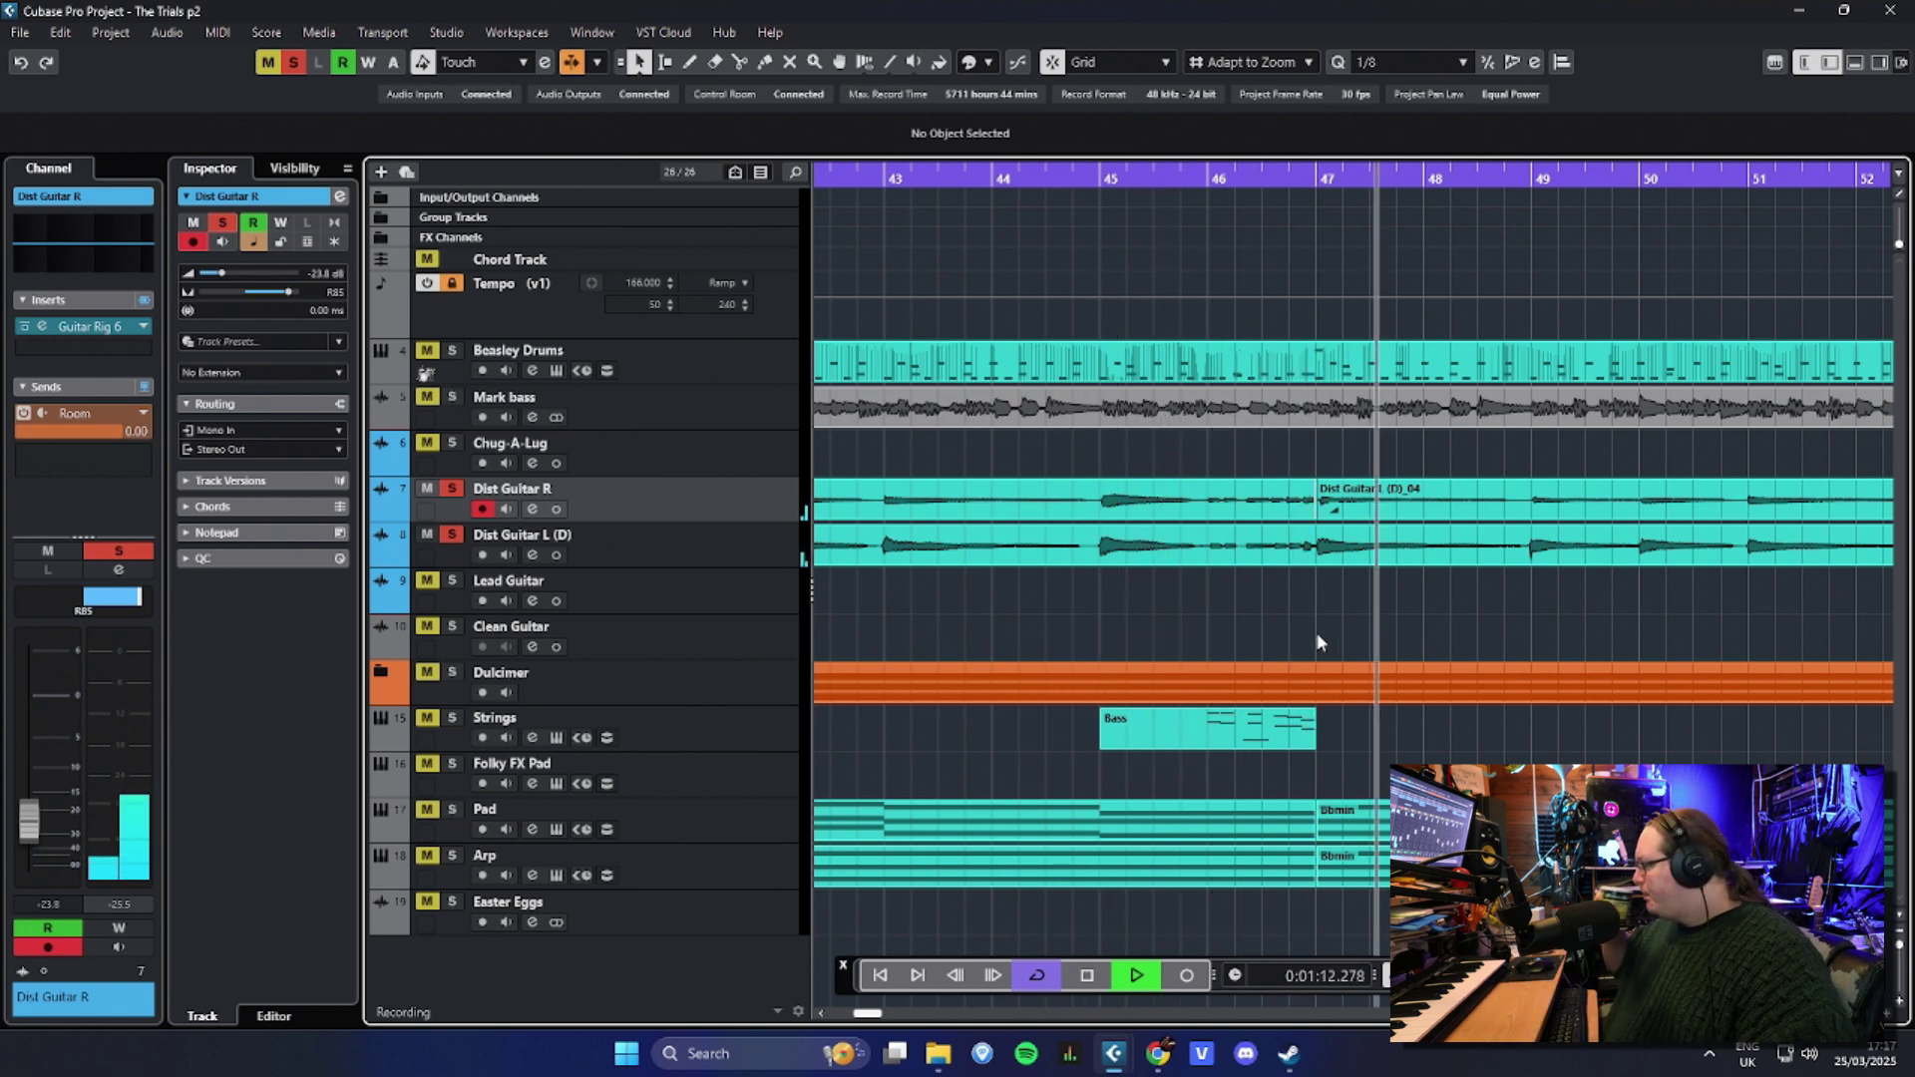
key(space)
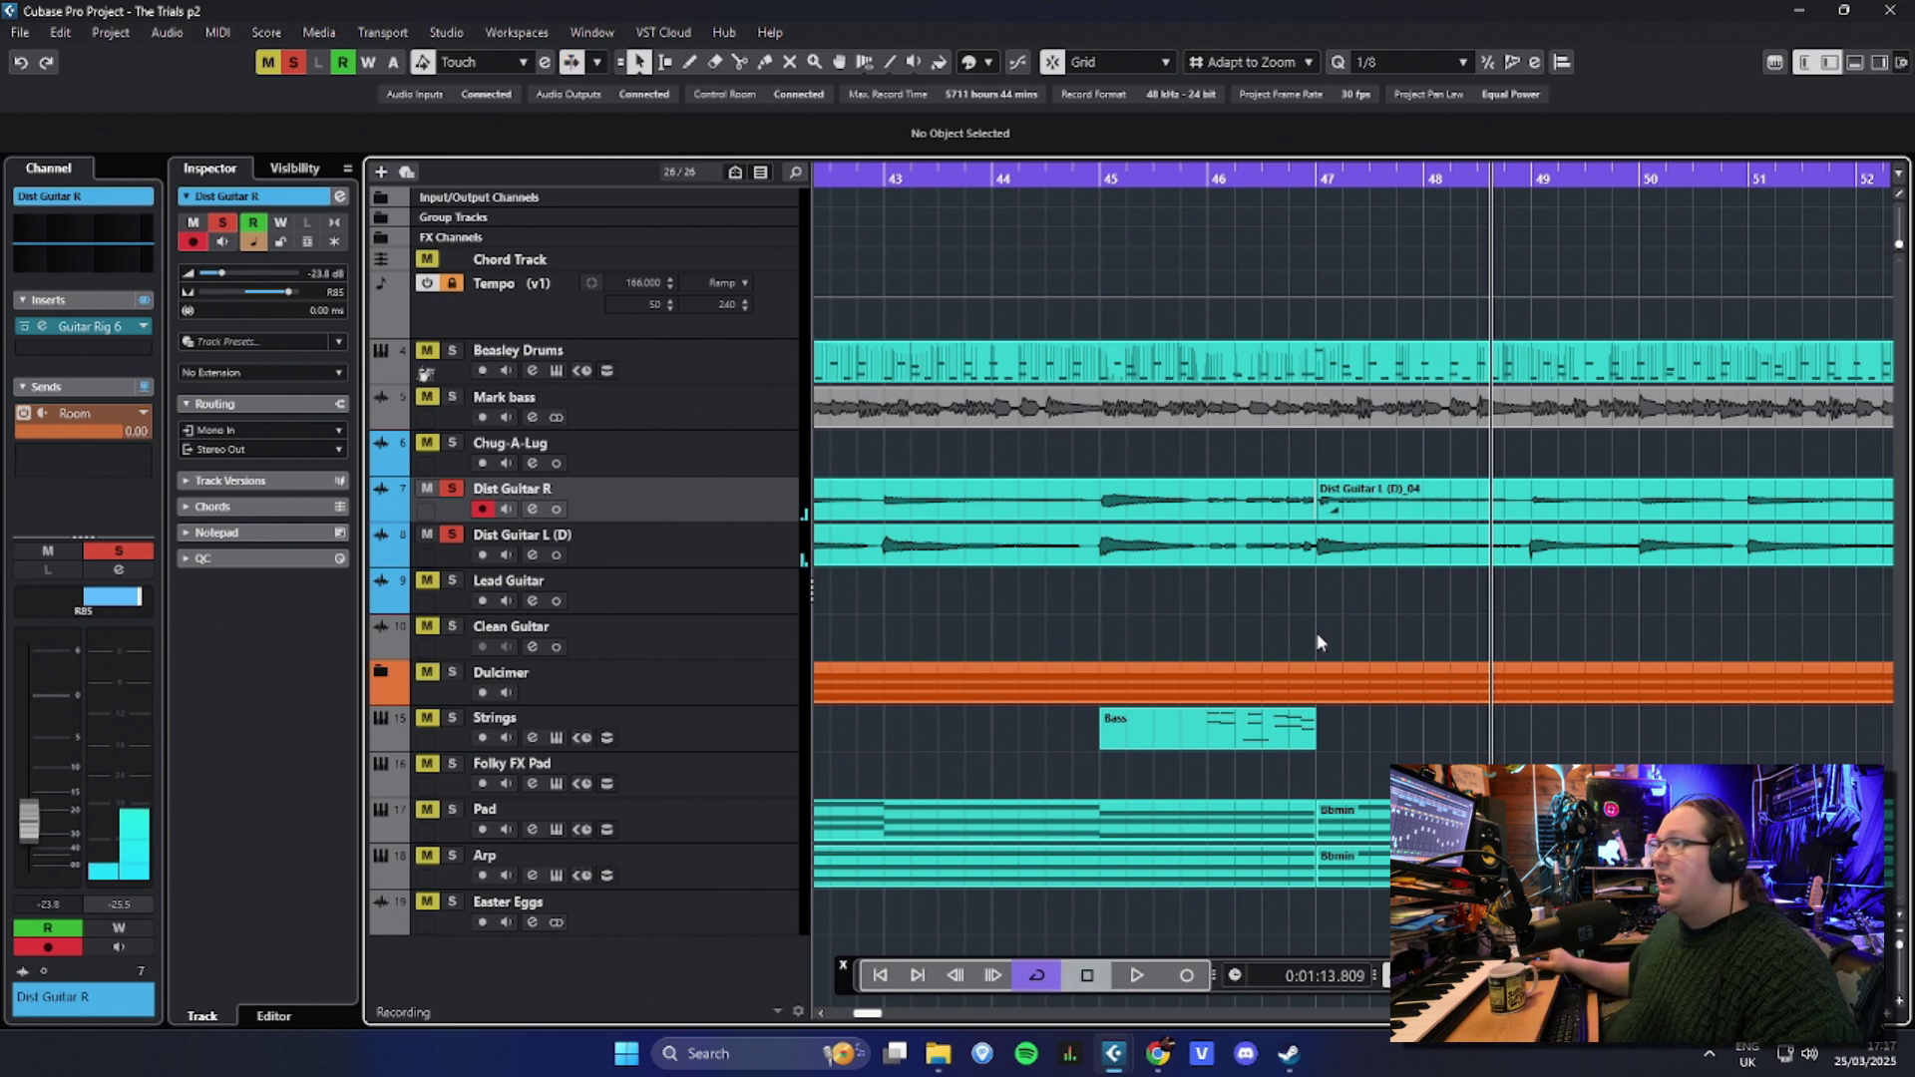
Step: Find the green Dist Guitar L (D) clip at bar 79 and audition both distorted guitars from there
key(g)
key(g)
key(g)
drag(1888, 639, 1328, 639)
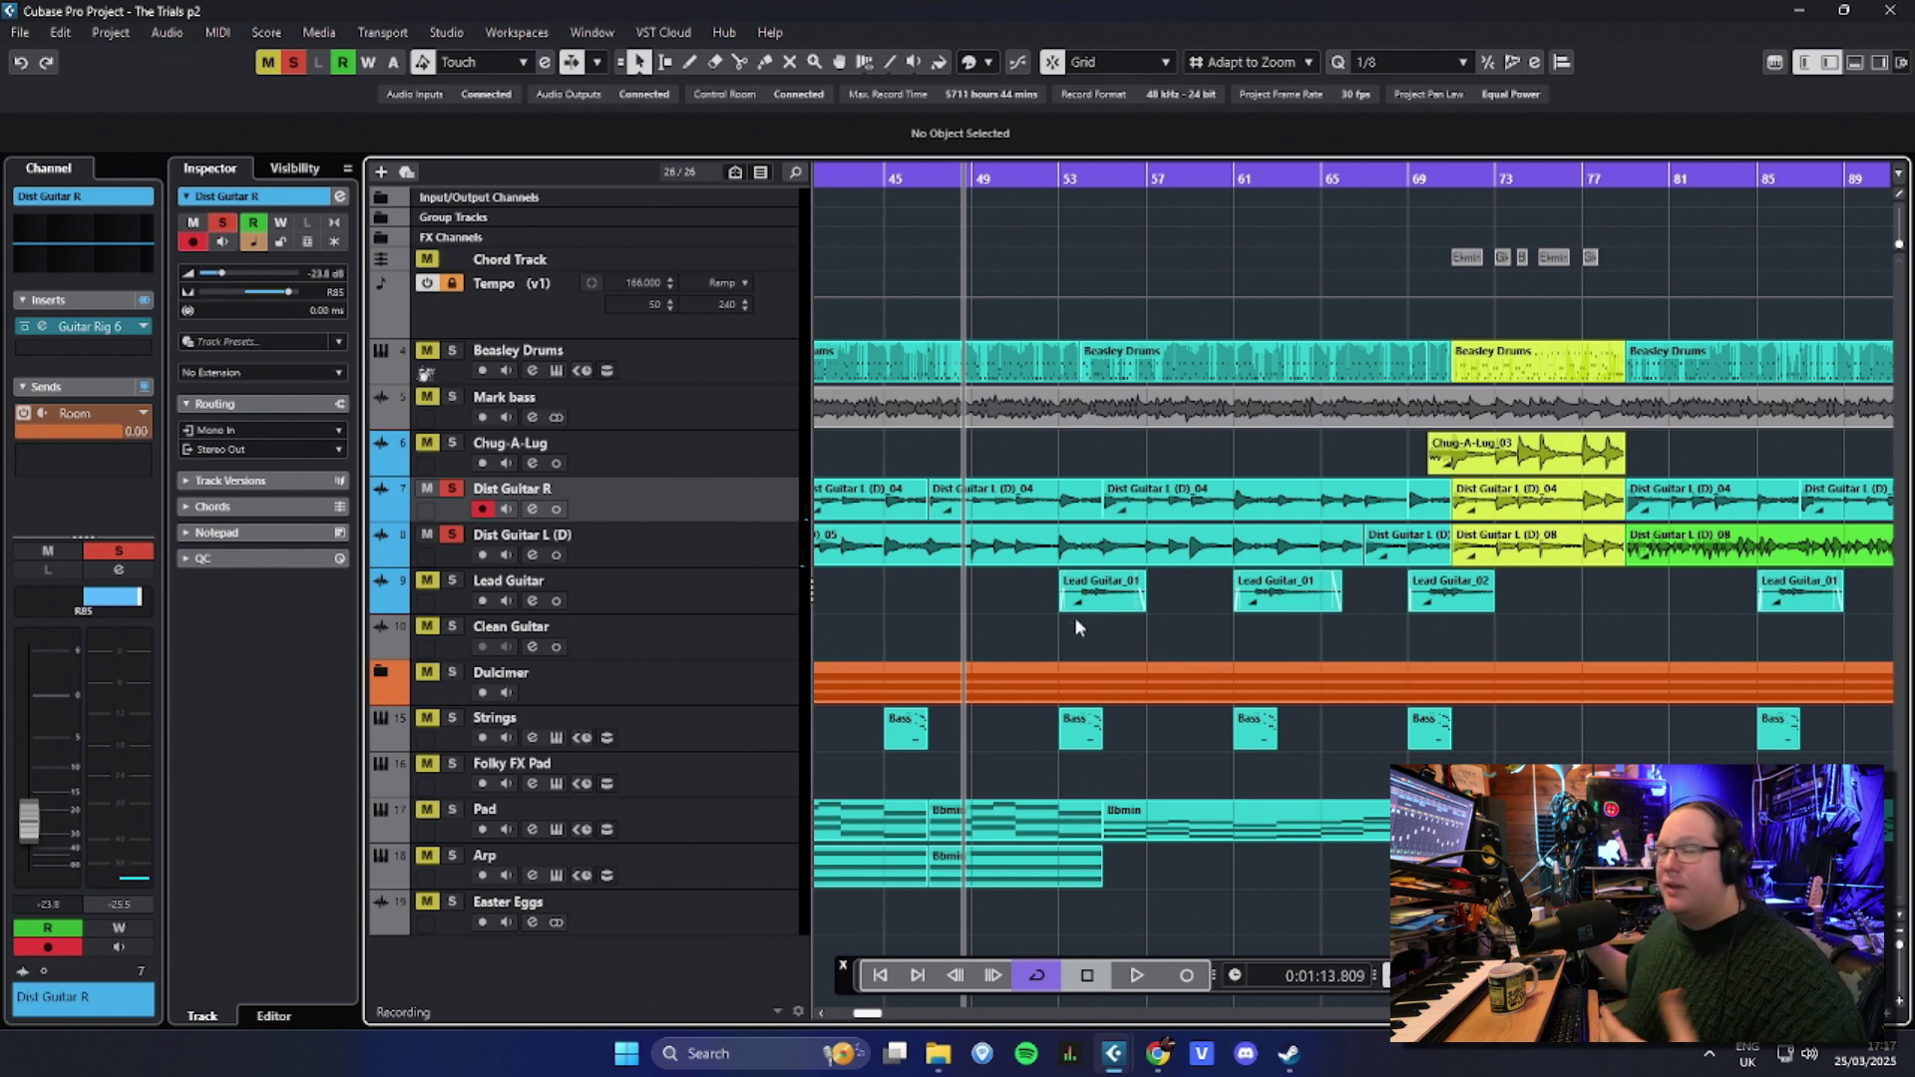
drag(1830, 643, 1521, 661)
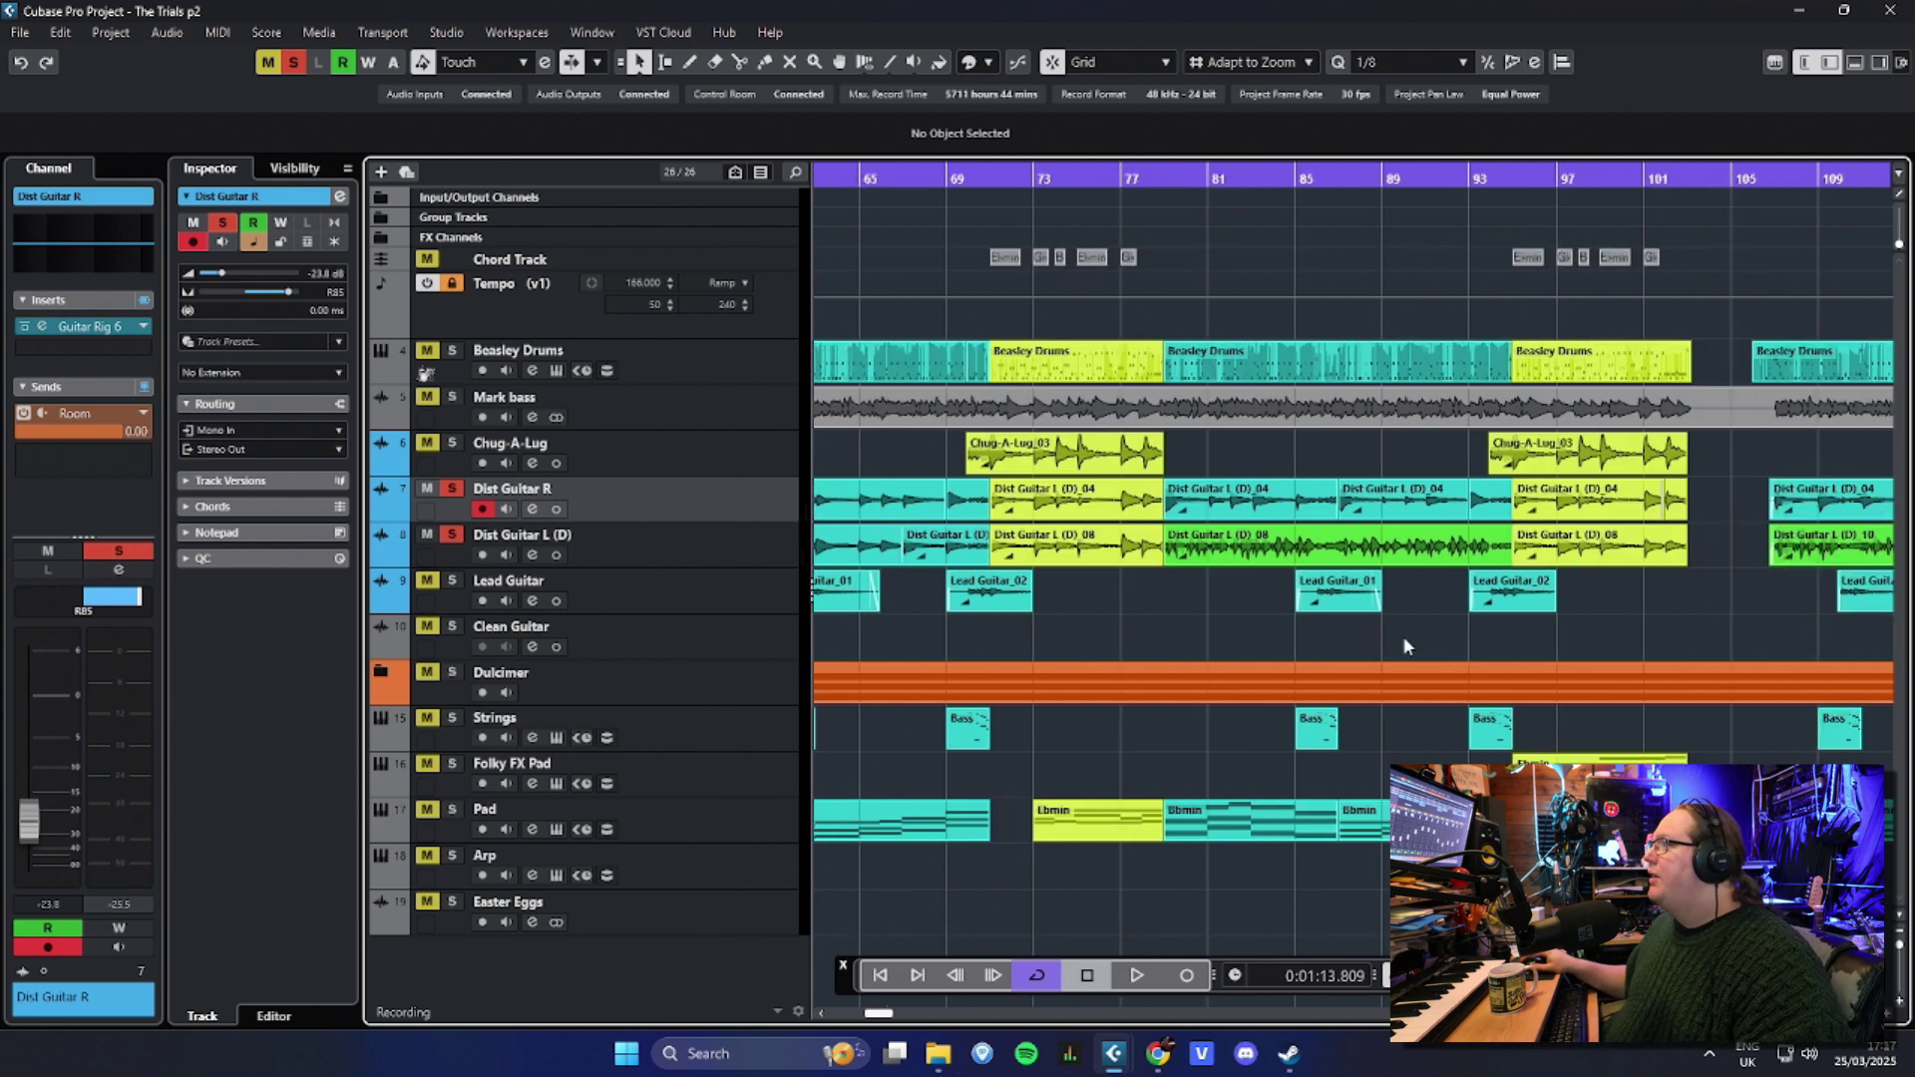
ctrl+scroll(1380, 634, up, 3)
ctrl+scroll(975, 624, down, 6)
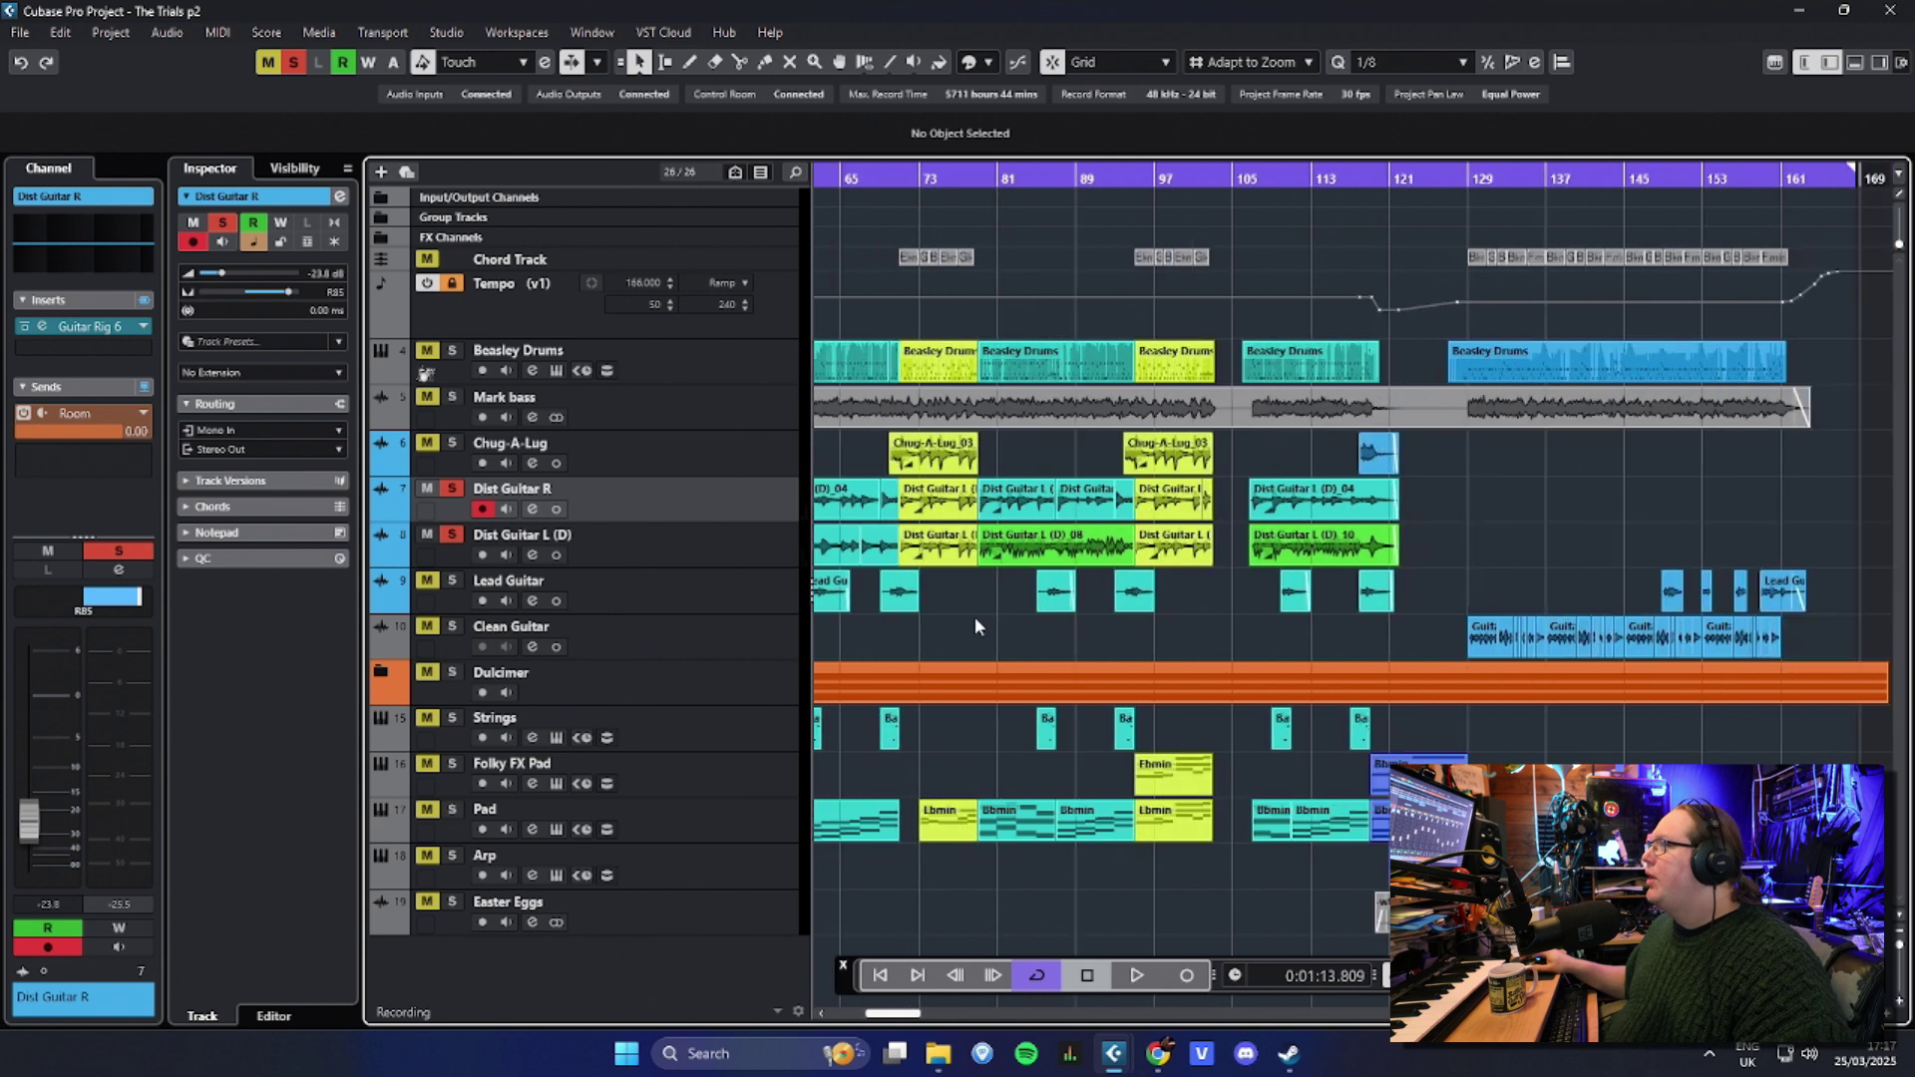
ctrl+scroll(974, 616, up, 8)
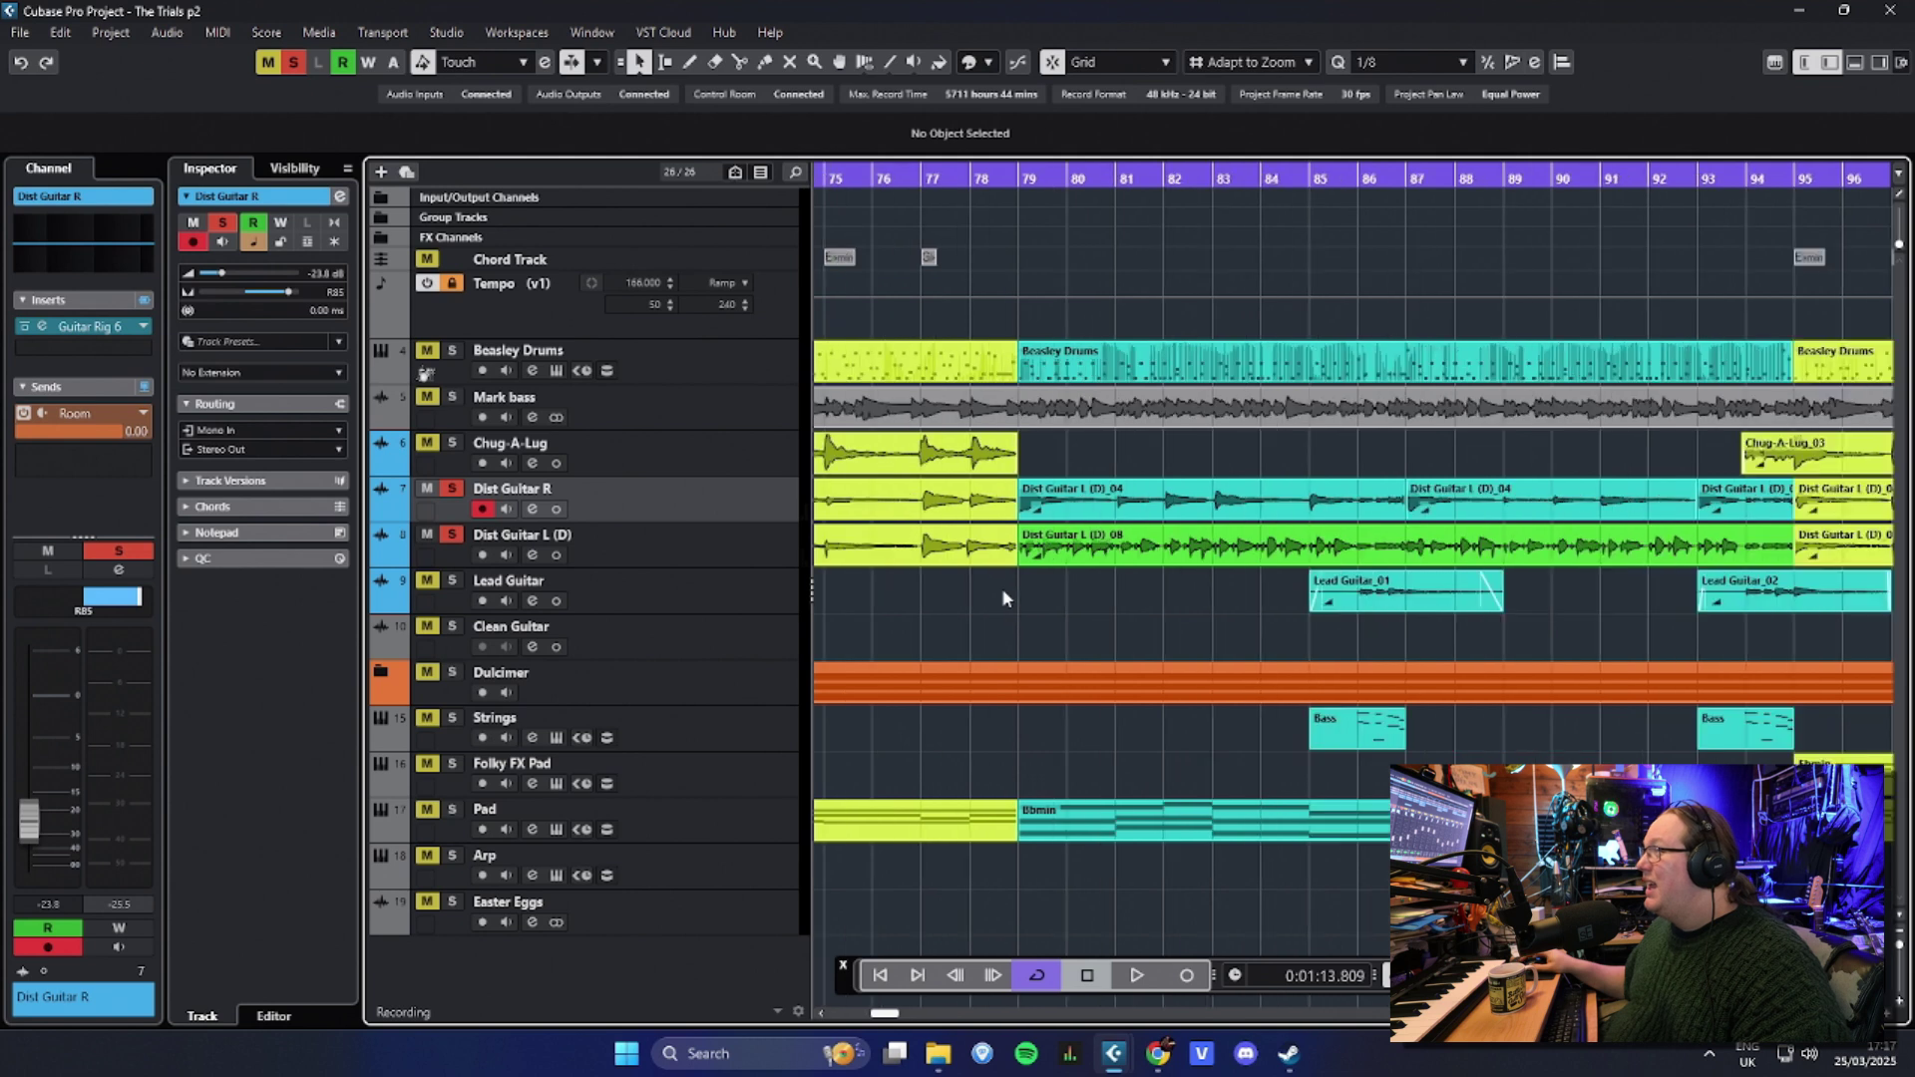
ctrl+scroll(1001, 589, down, 3)
click(1000, 186)
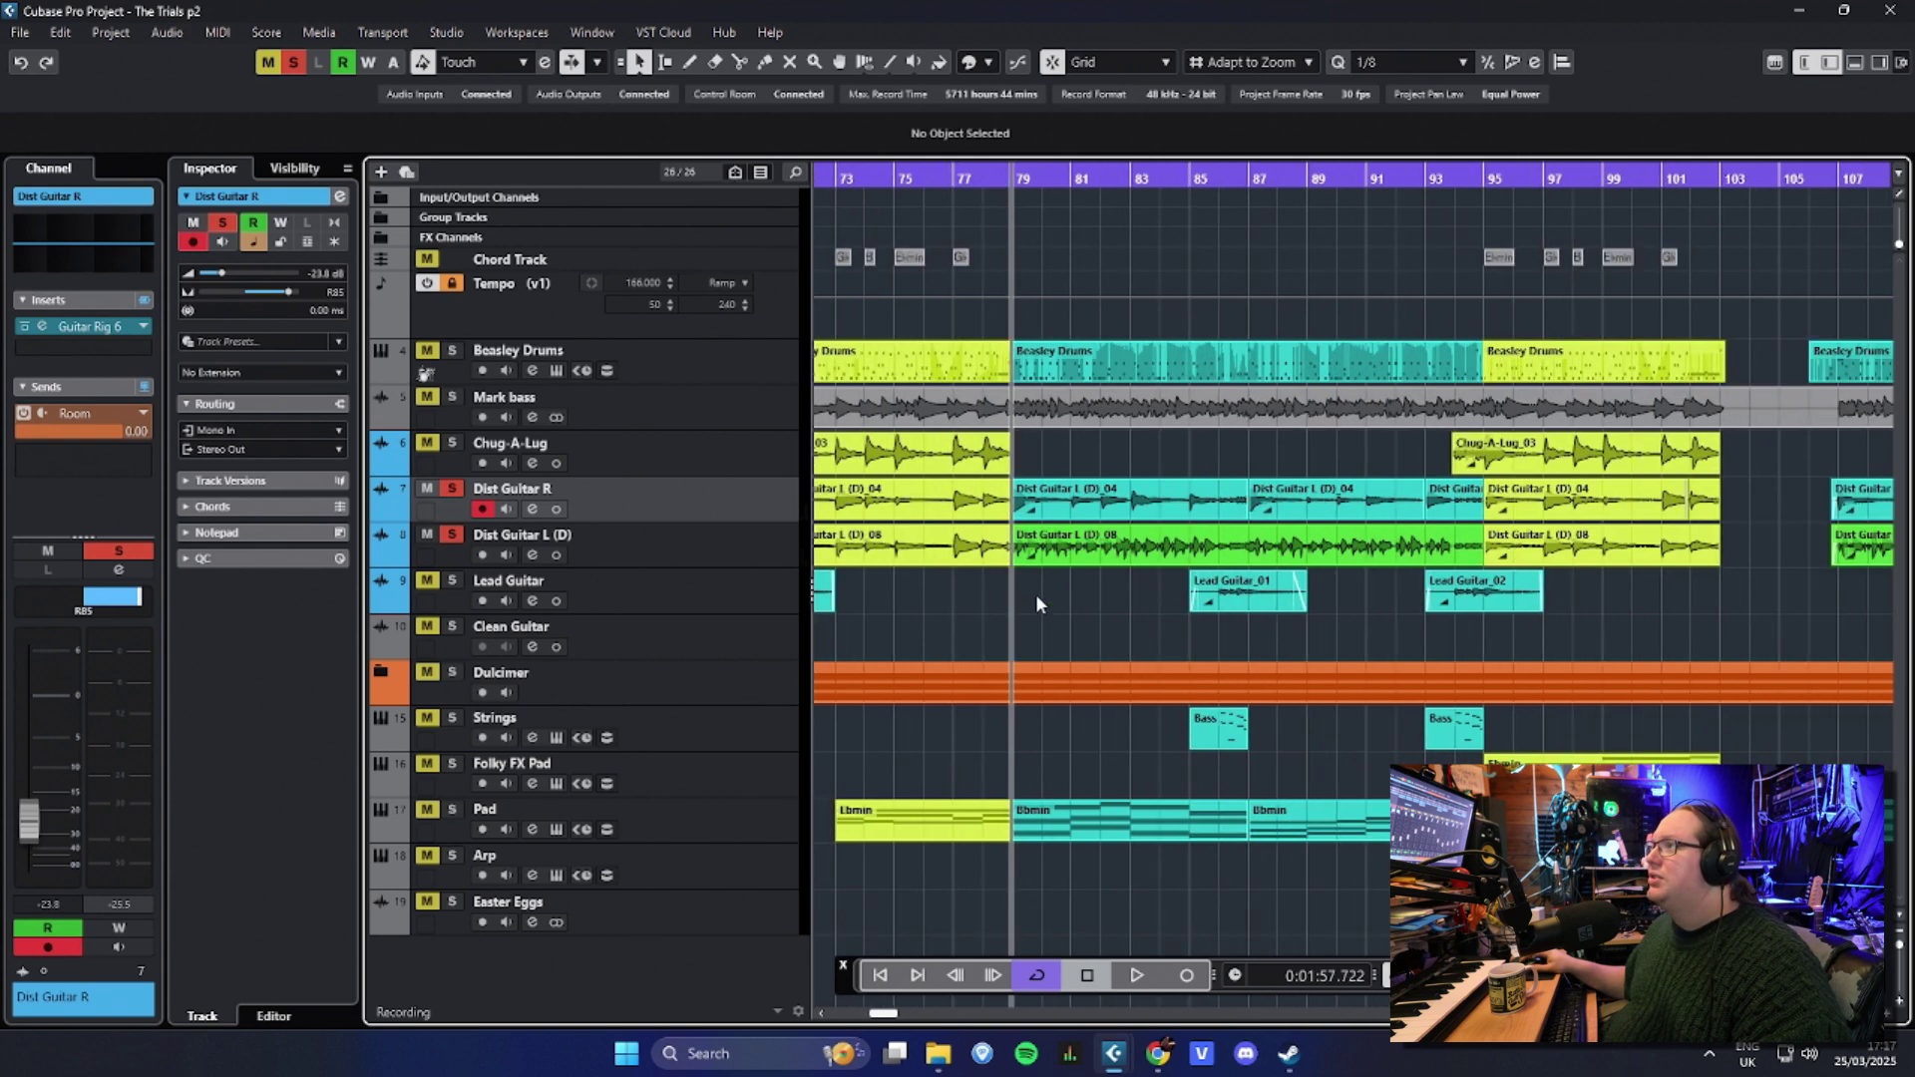
key(space)
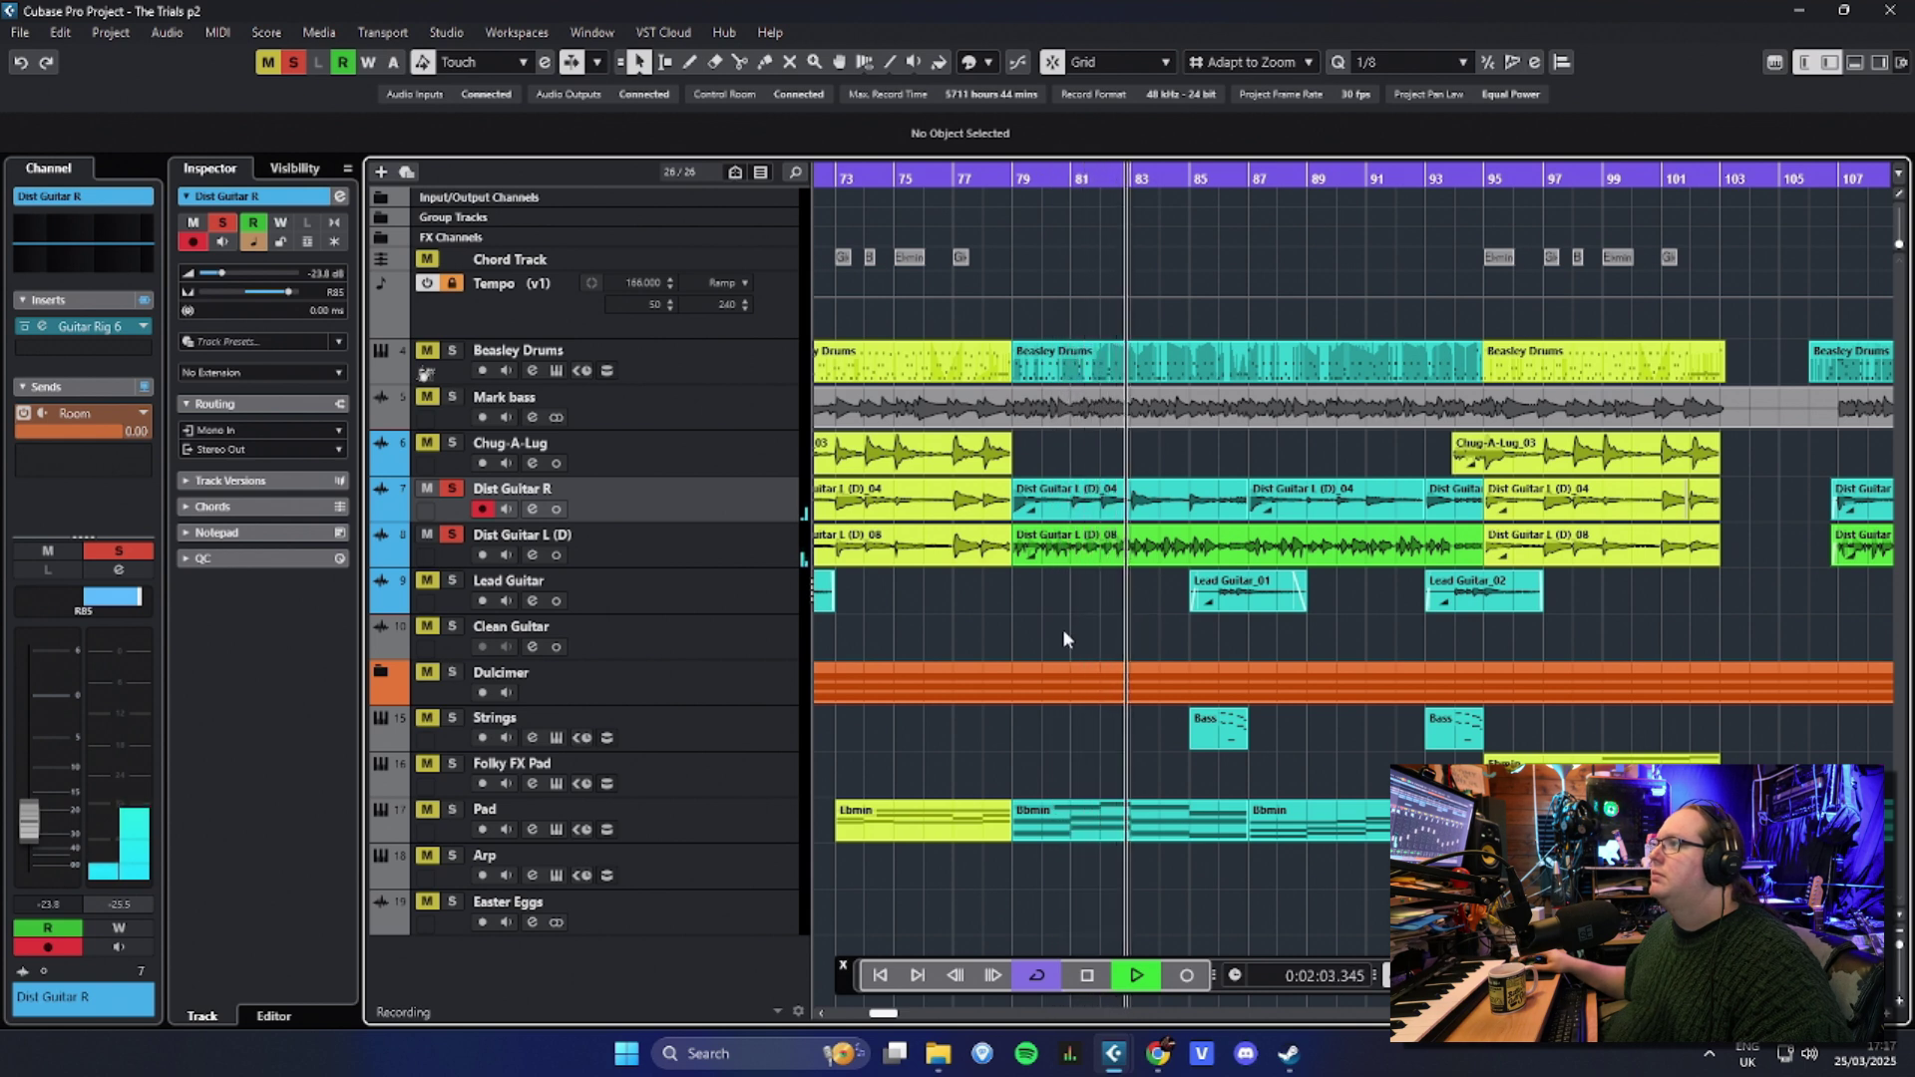
key(space)
Step: Solo the Lead Guitar track in place of the distorted guitars and audition its clip at bar 53
scroll(1062, 628, down, 3)
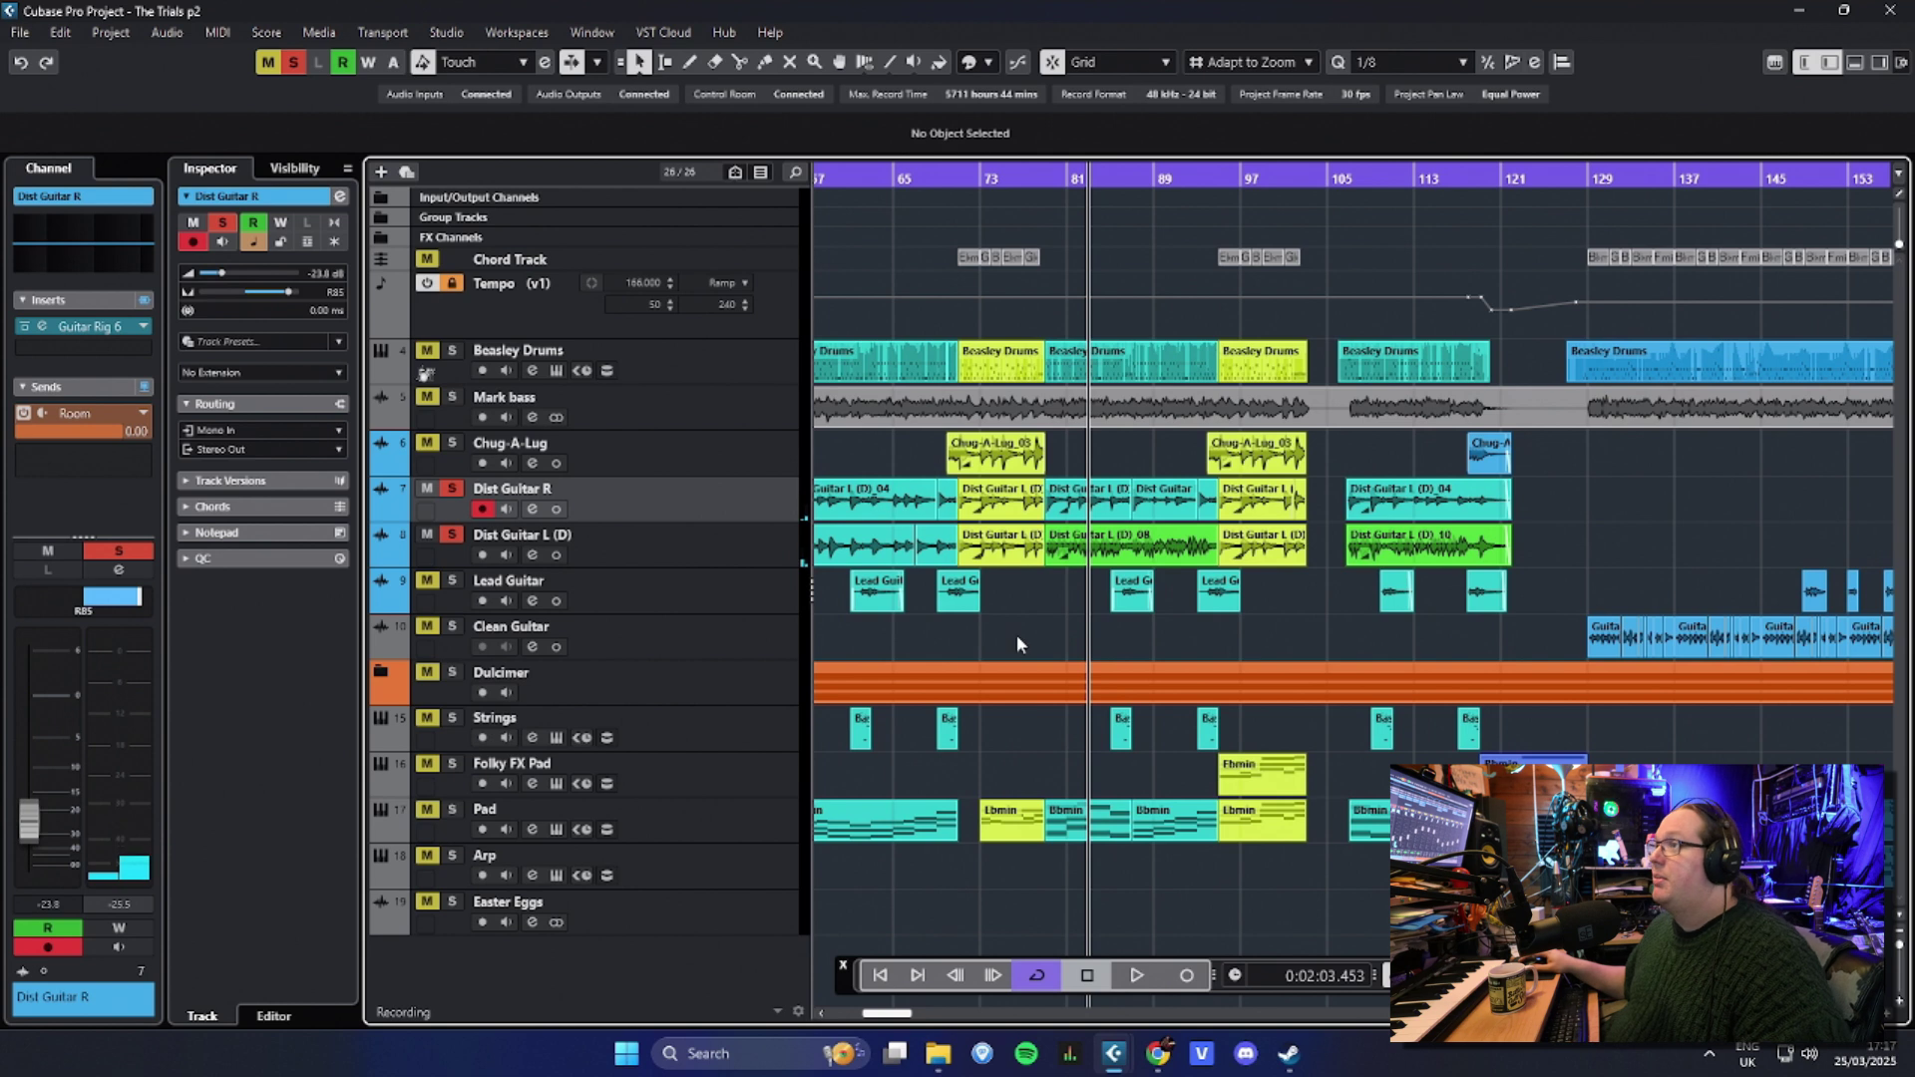
click(727, 586)
scroll(1022, 628, left, 5)
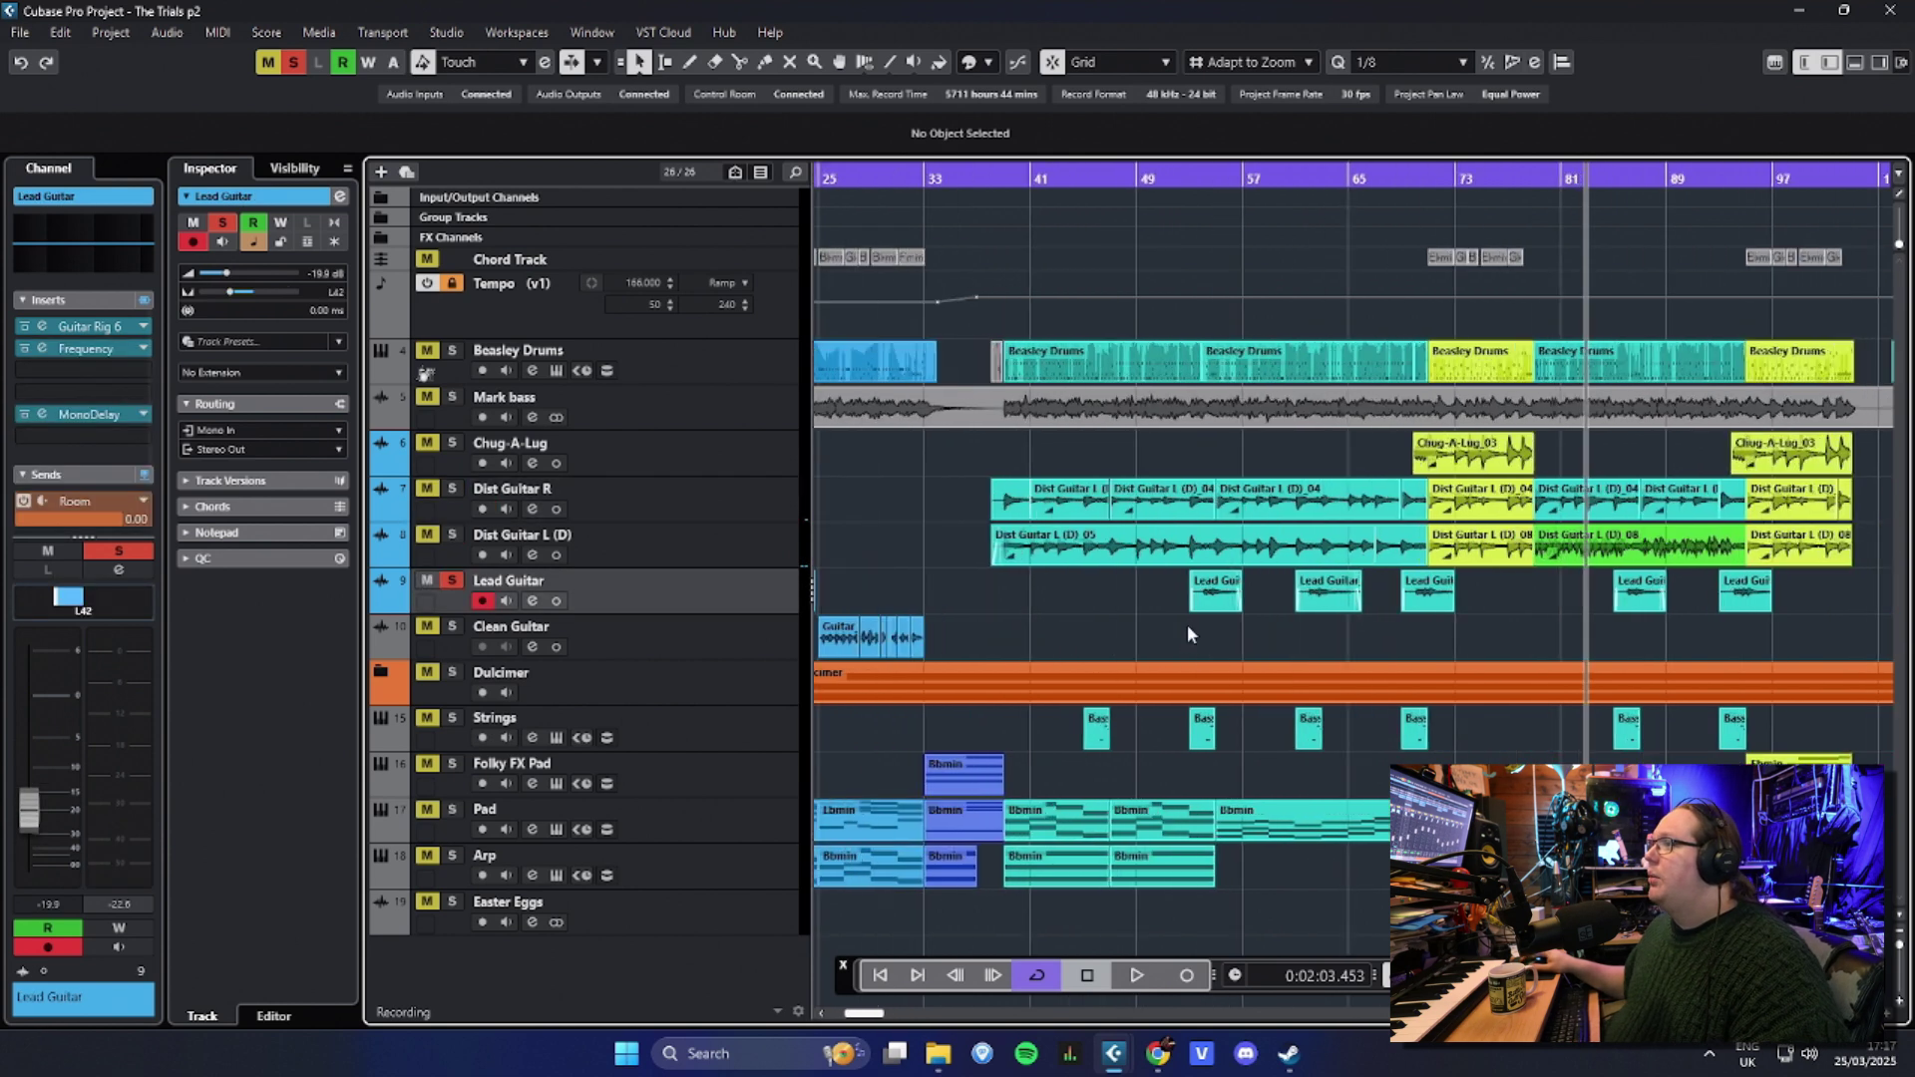
scroll(1187, 634, up, 5)
scroll(964, 181, down, 1)
double_click(963, 180)
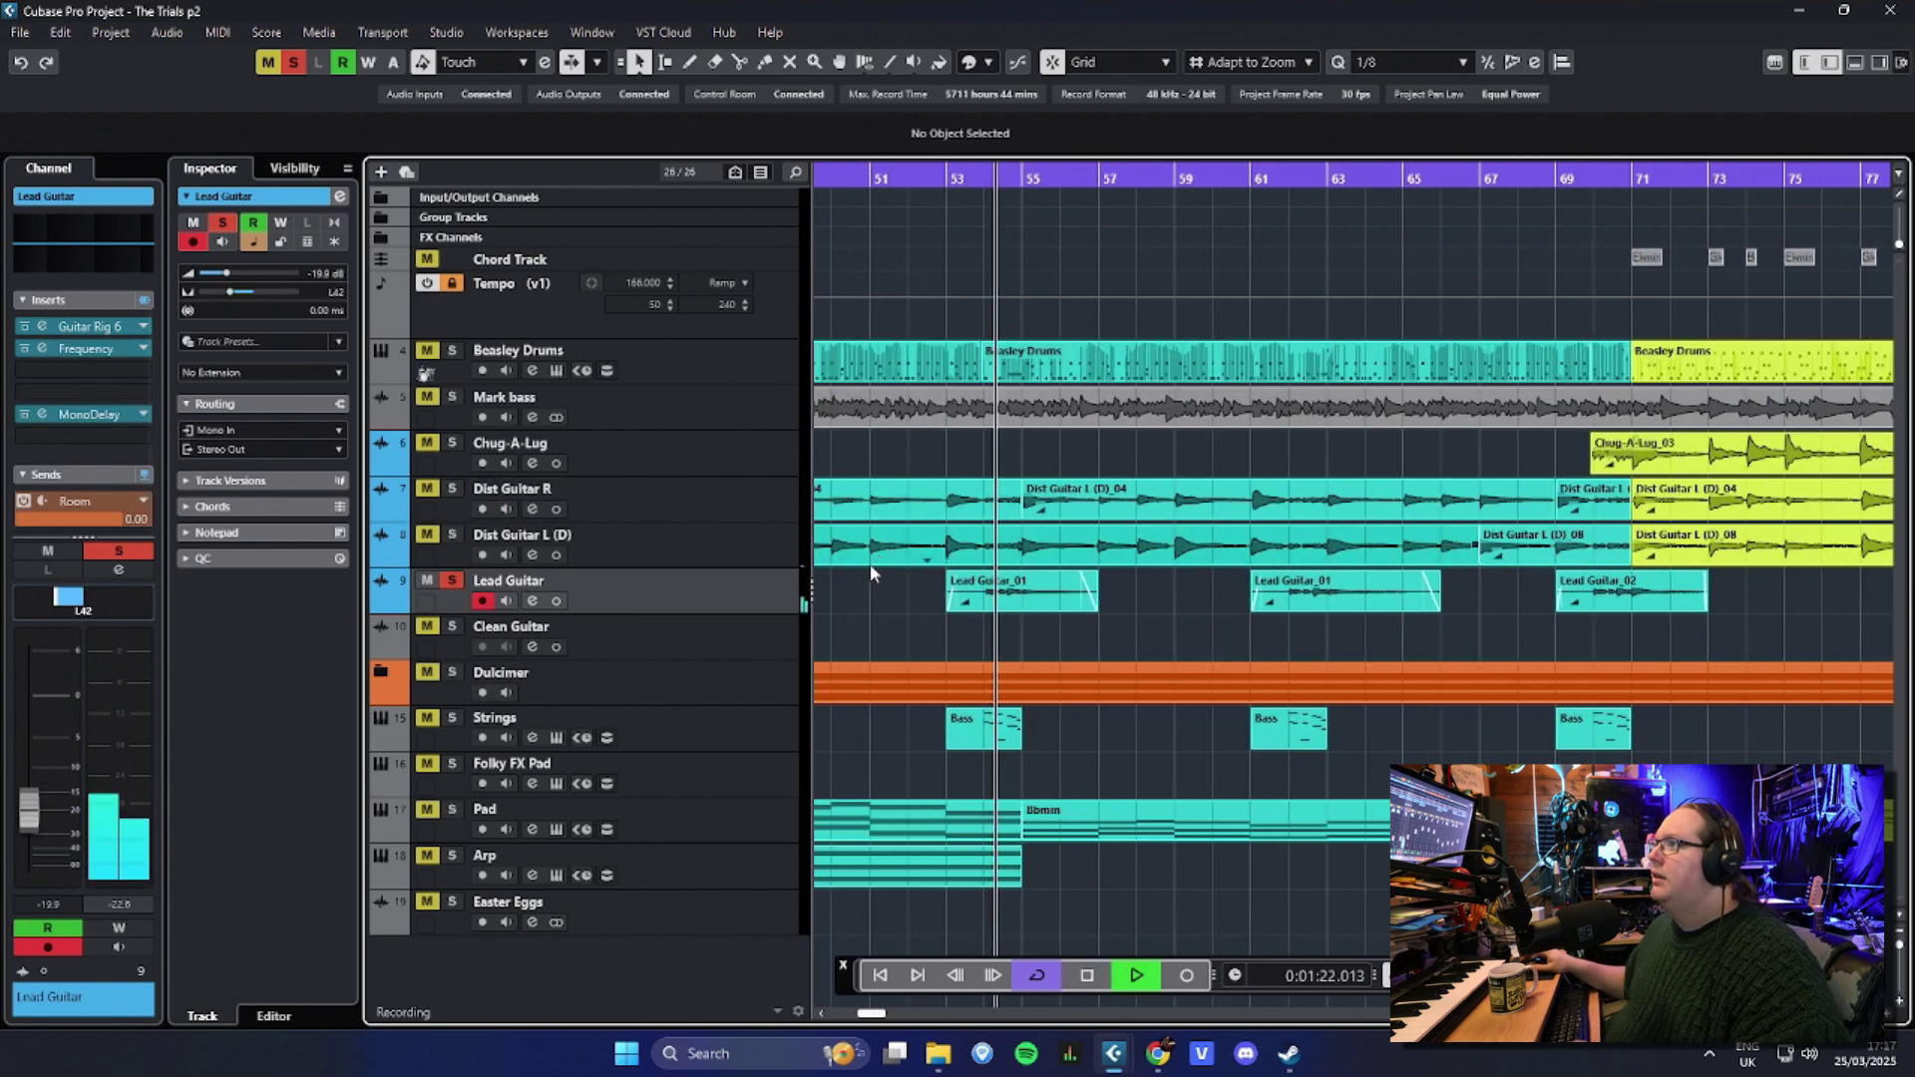
scroll(937, 609, down, 5)
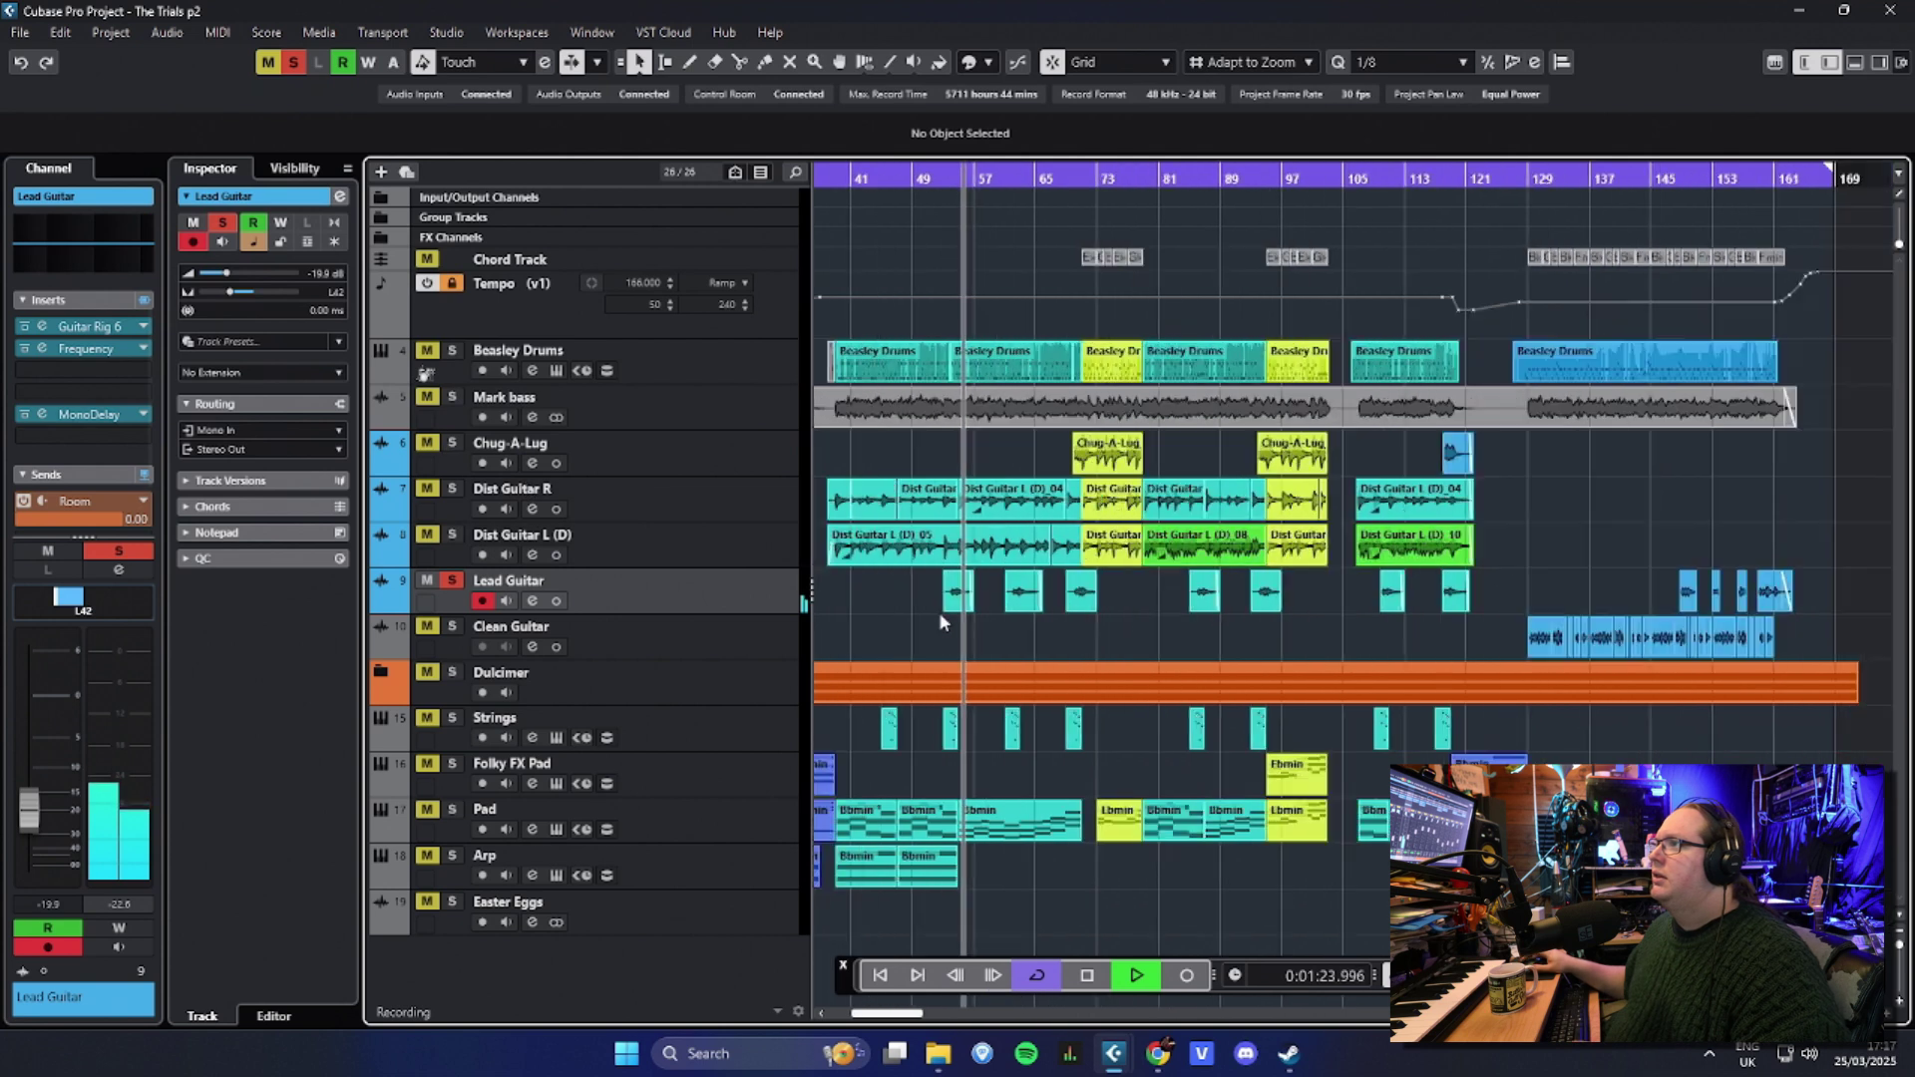
key(space)
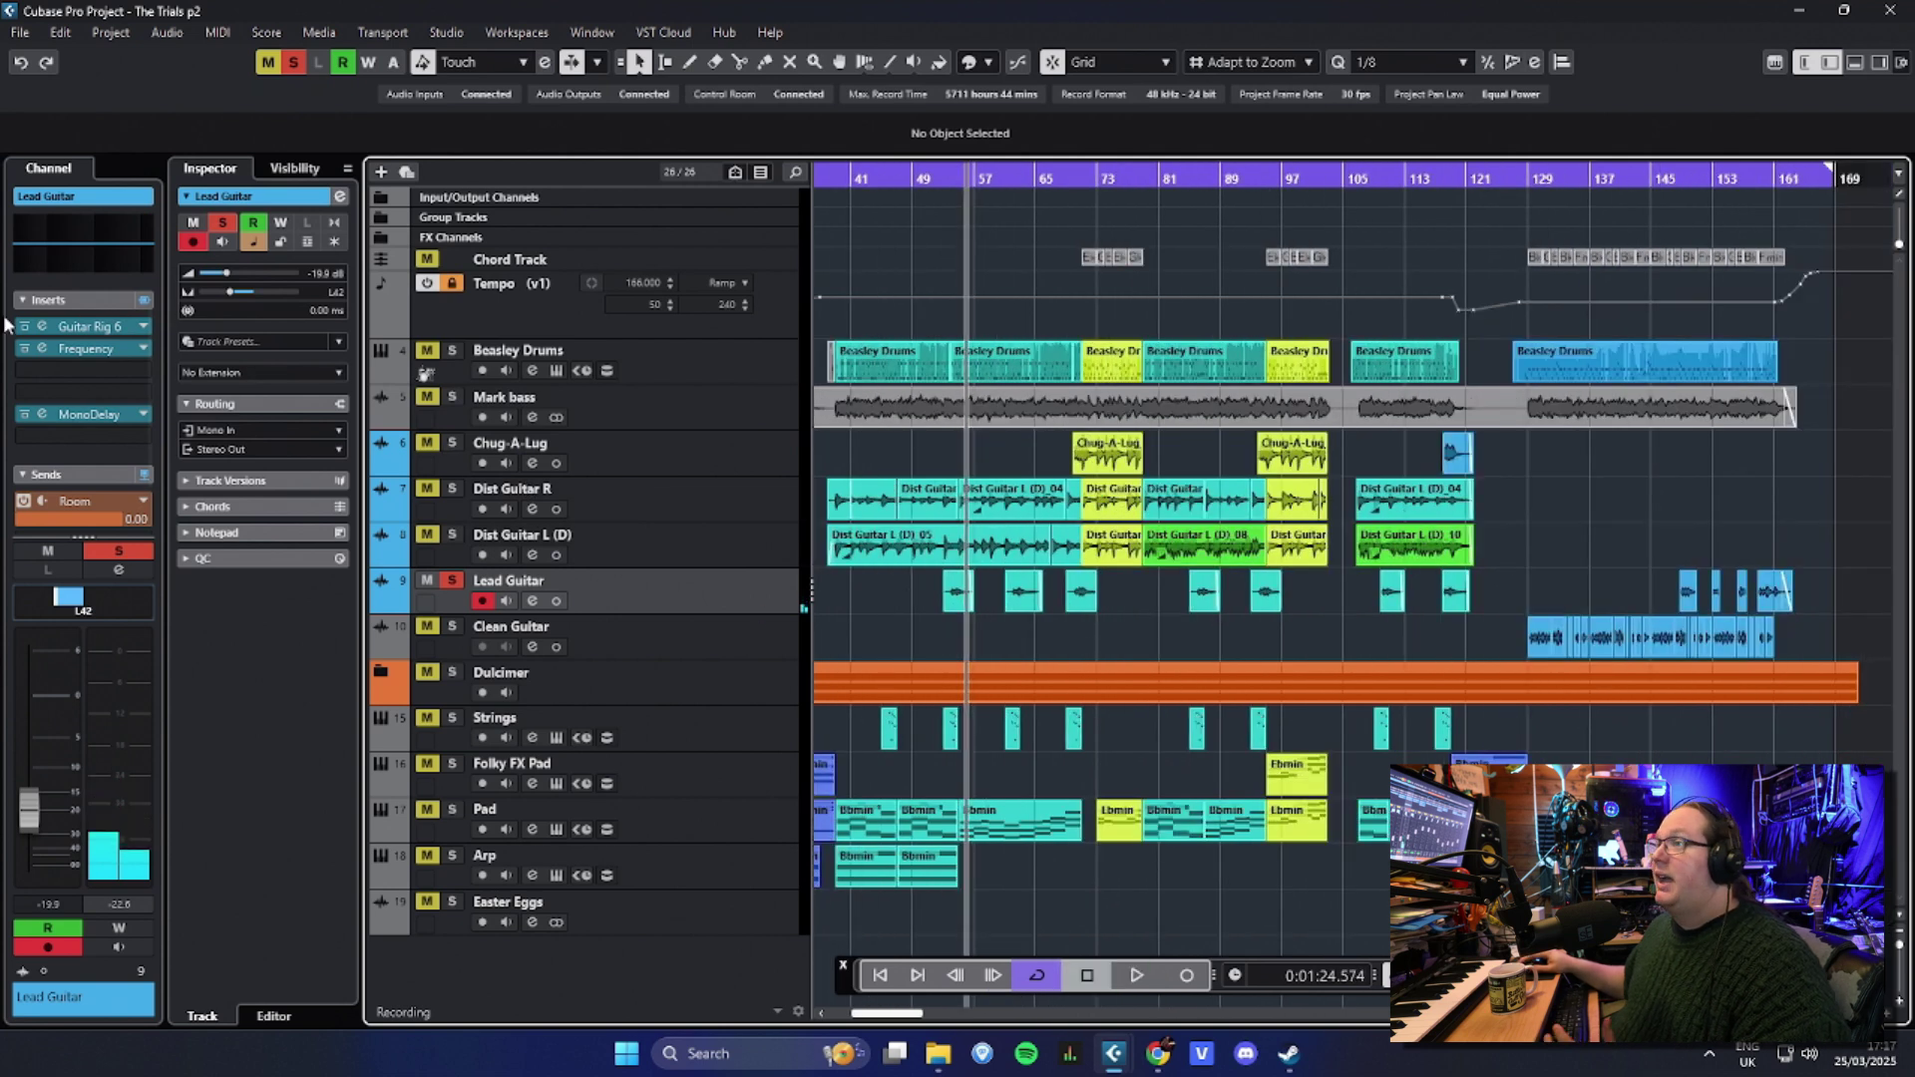
Step: Inspect the Guitar Rig 6 and Frequency EQ inserts on the Lead Guitar channel and close both plug-in windows
click(85, 326)
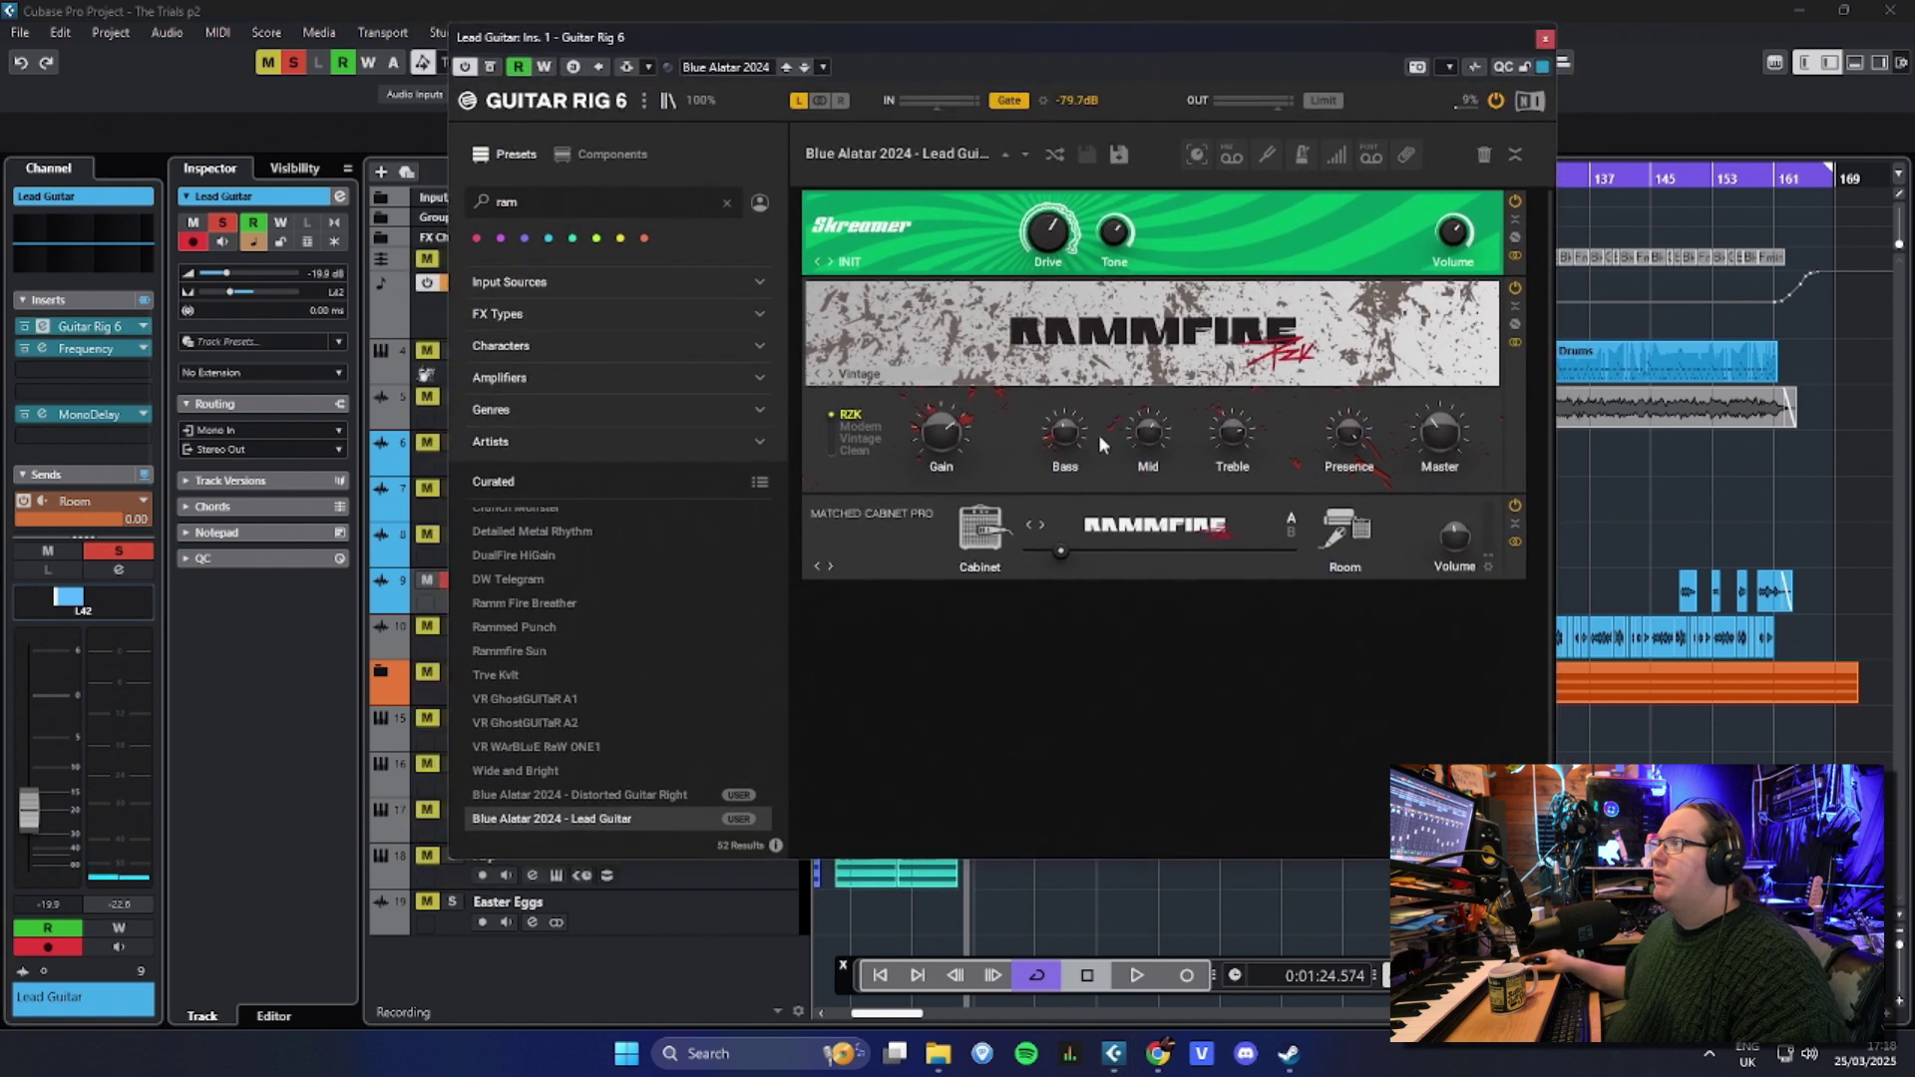
click(95, 349)
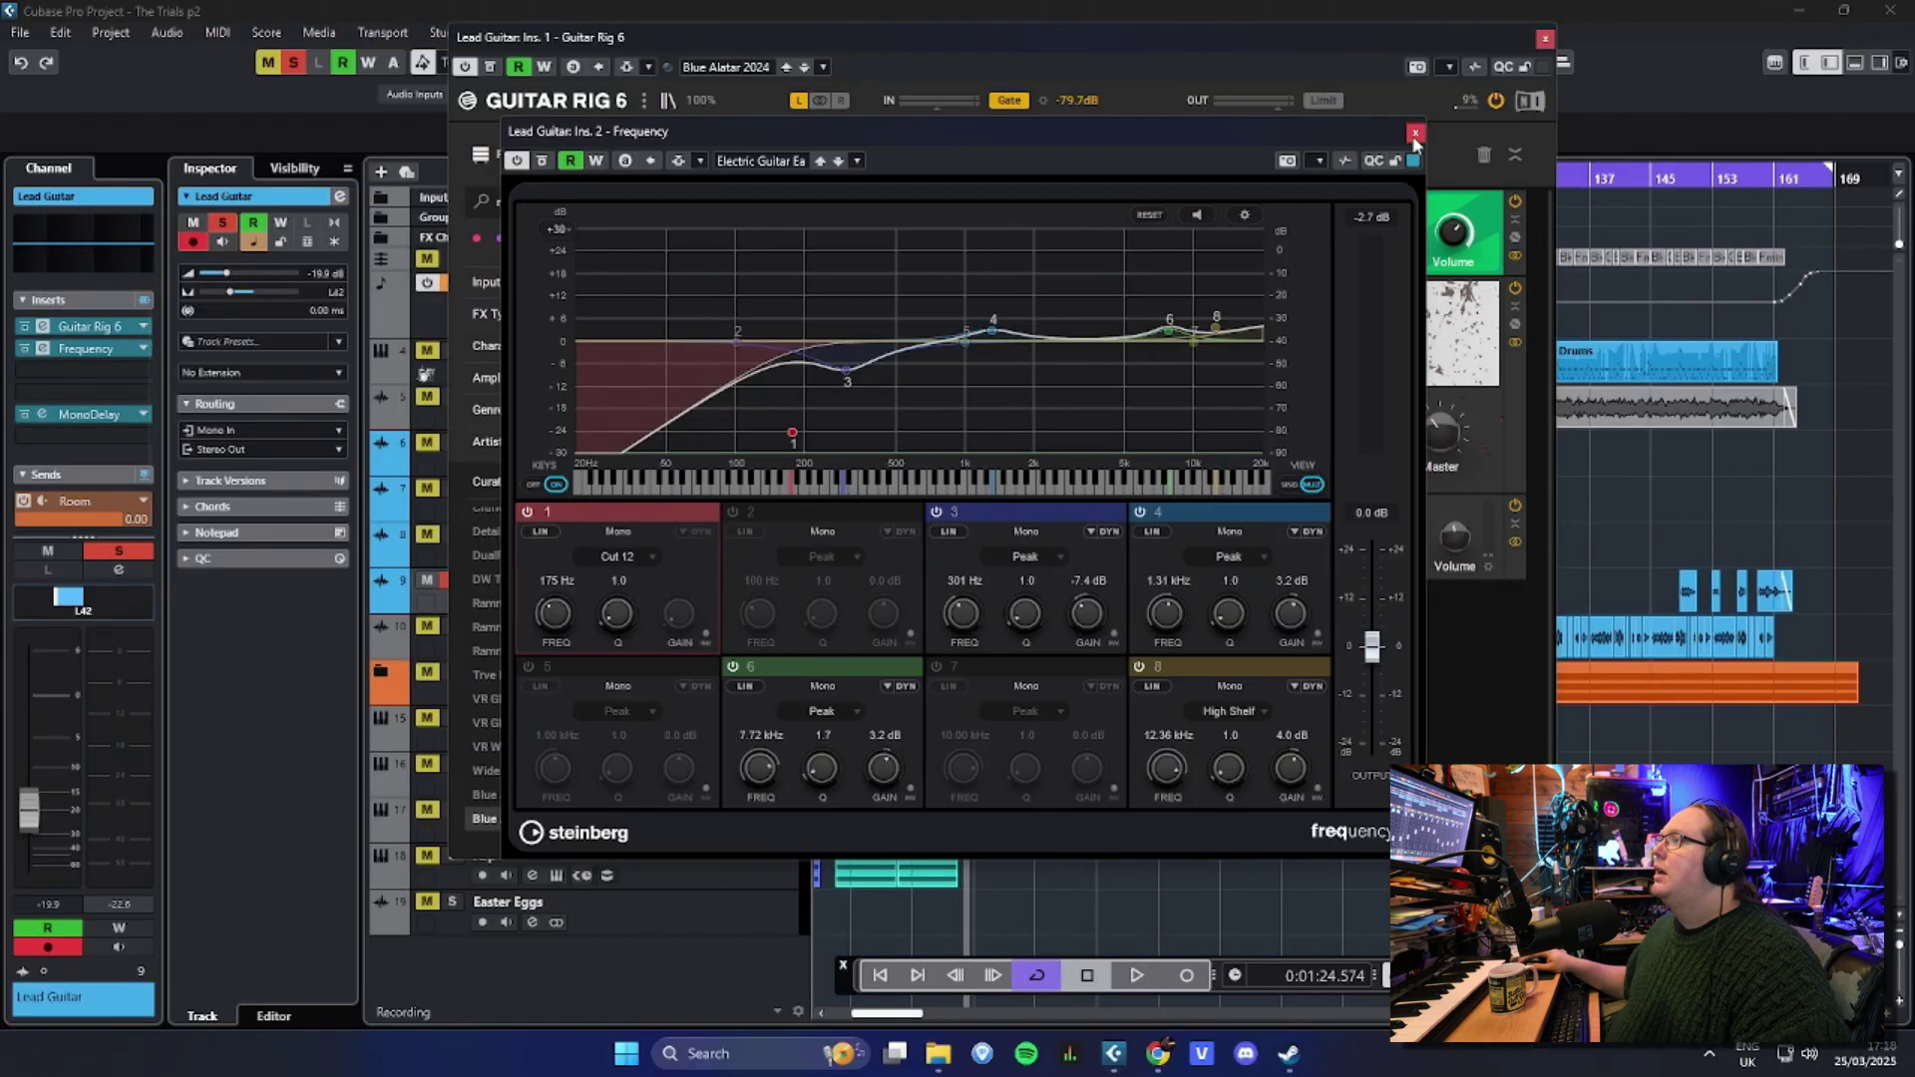
click(1416, 134)
click(1545, 40)
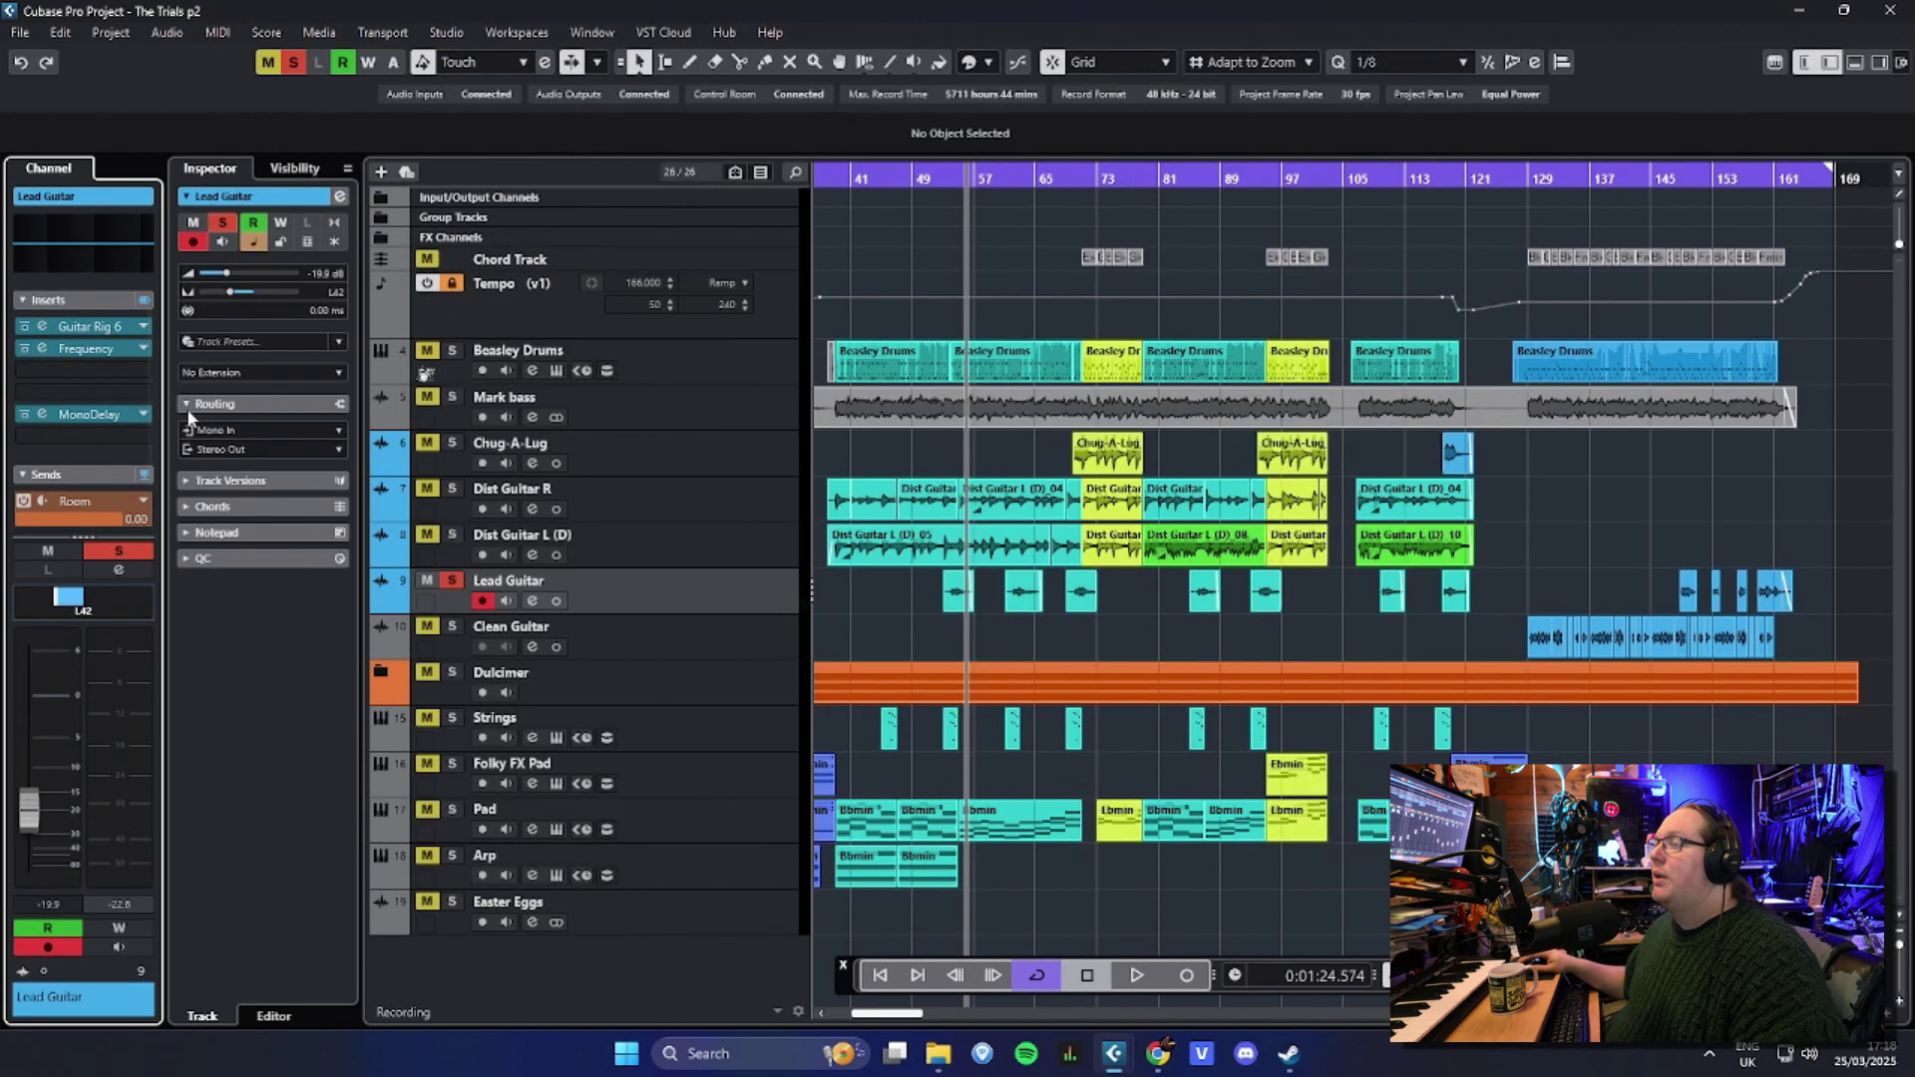
Step: Inspect the Lead Guitar channel's MonoDelay insert, close it, and reveal the delay's Feedback automation lane under the track
click(100, 417)
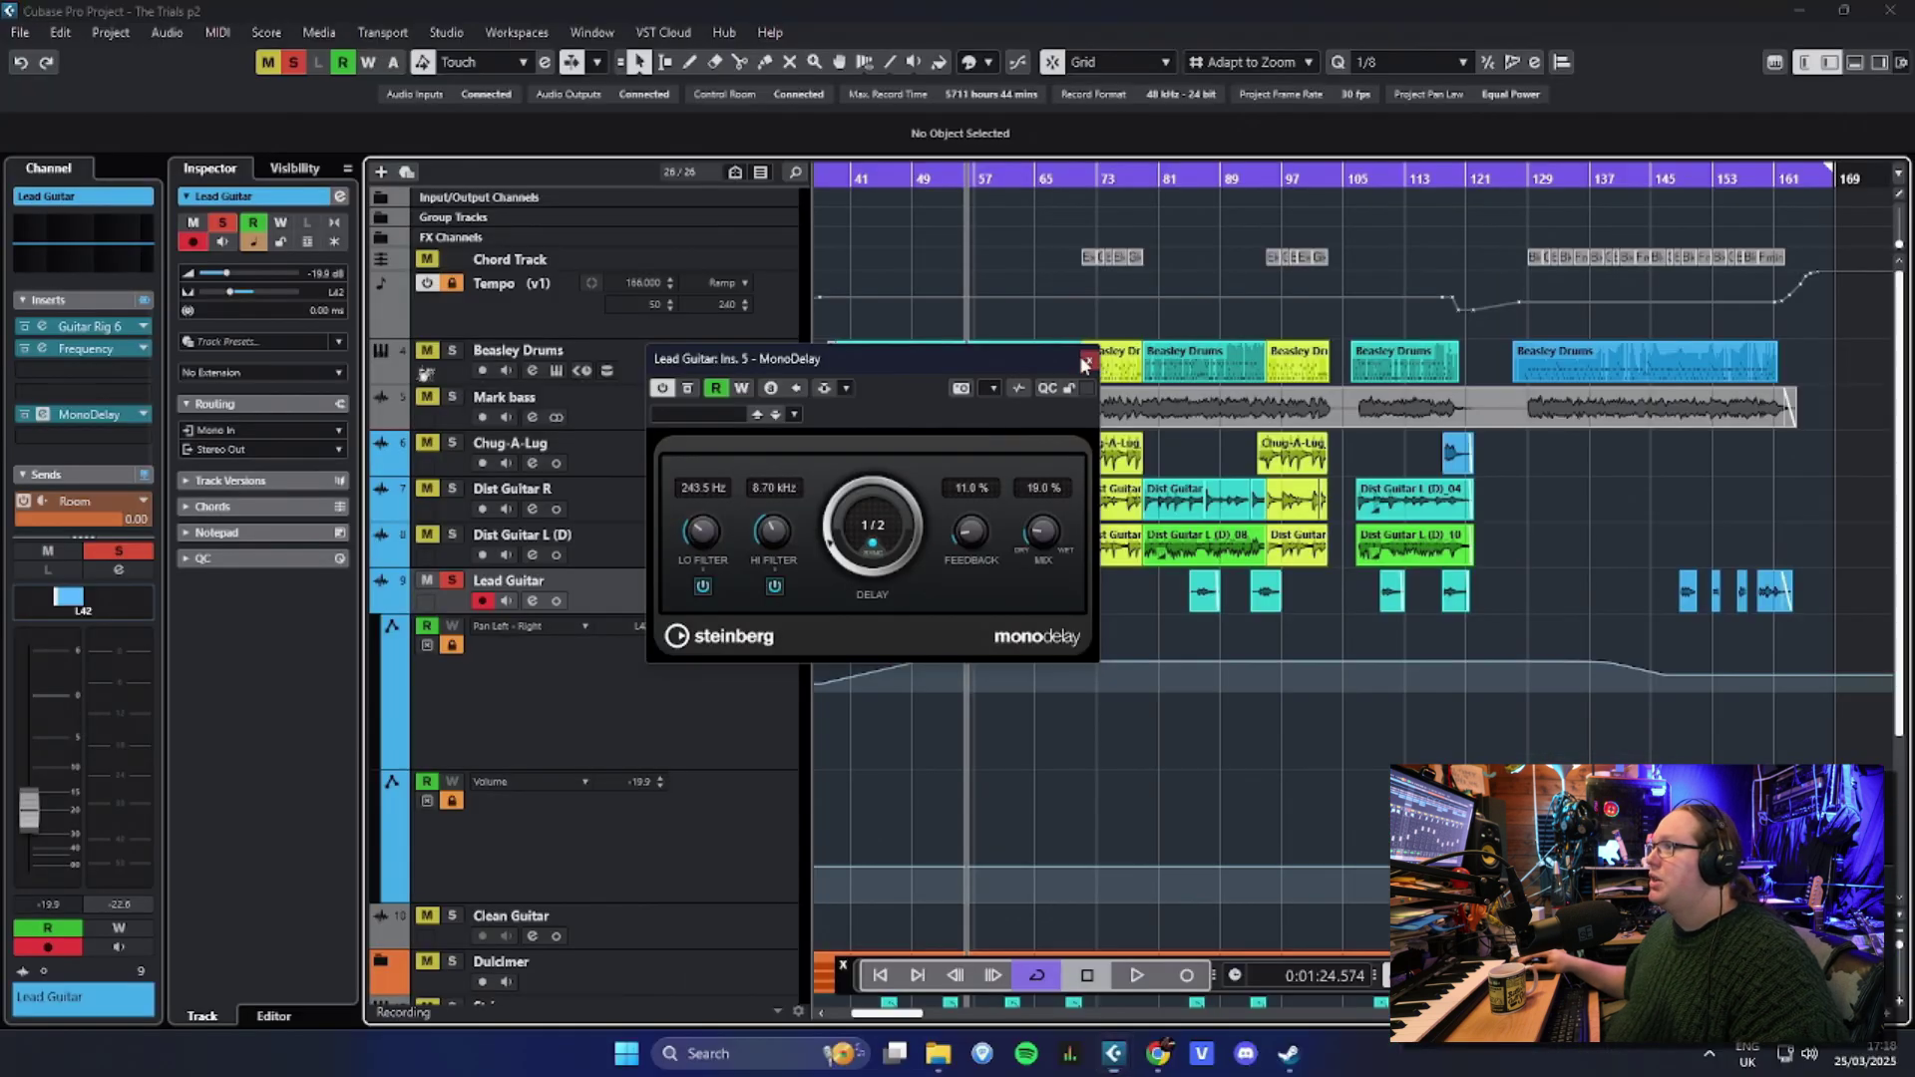
click(1086, 361)
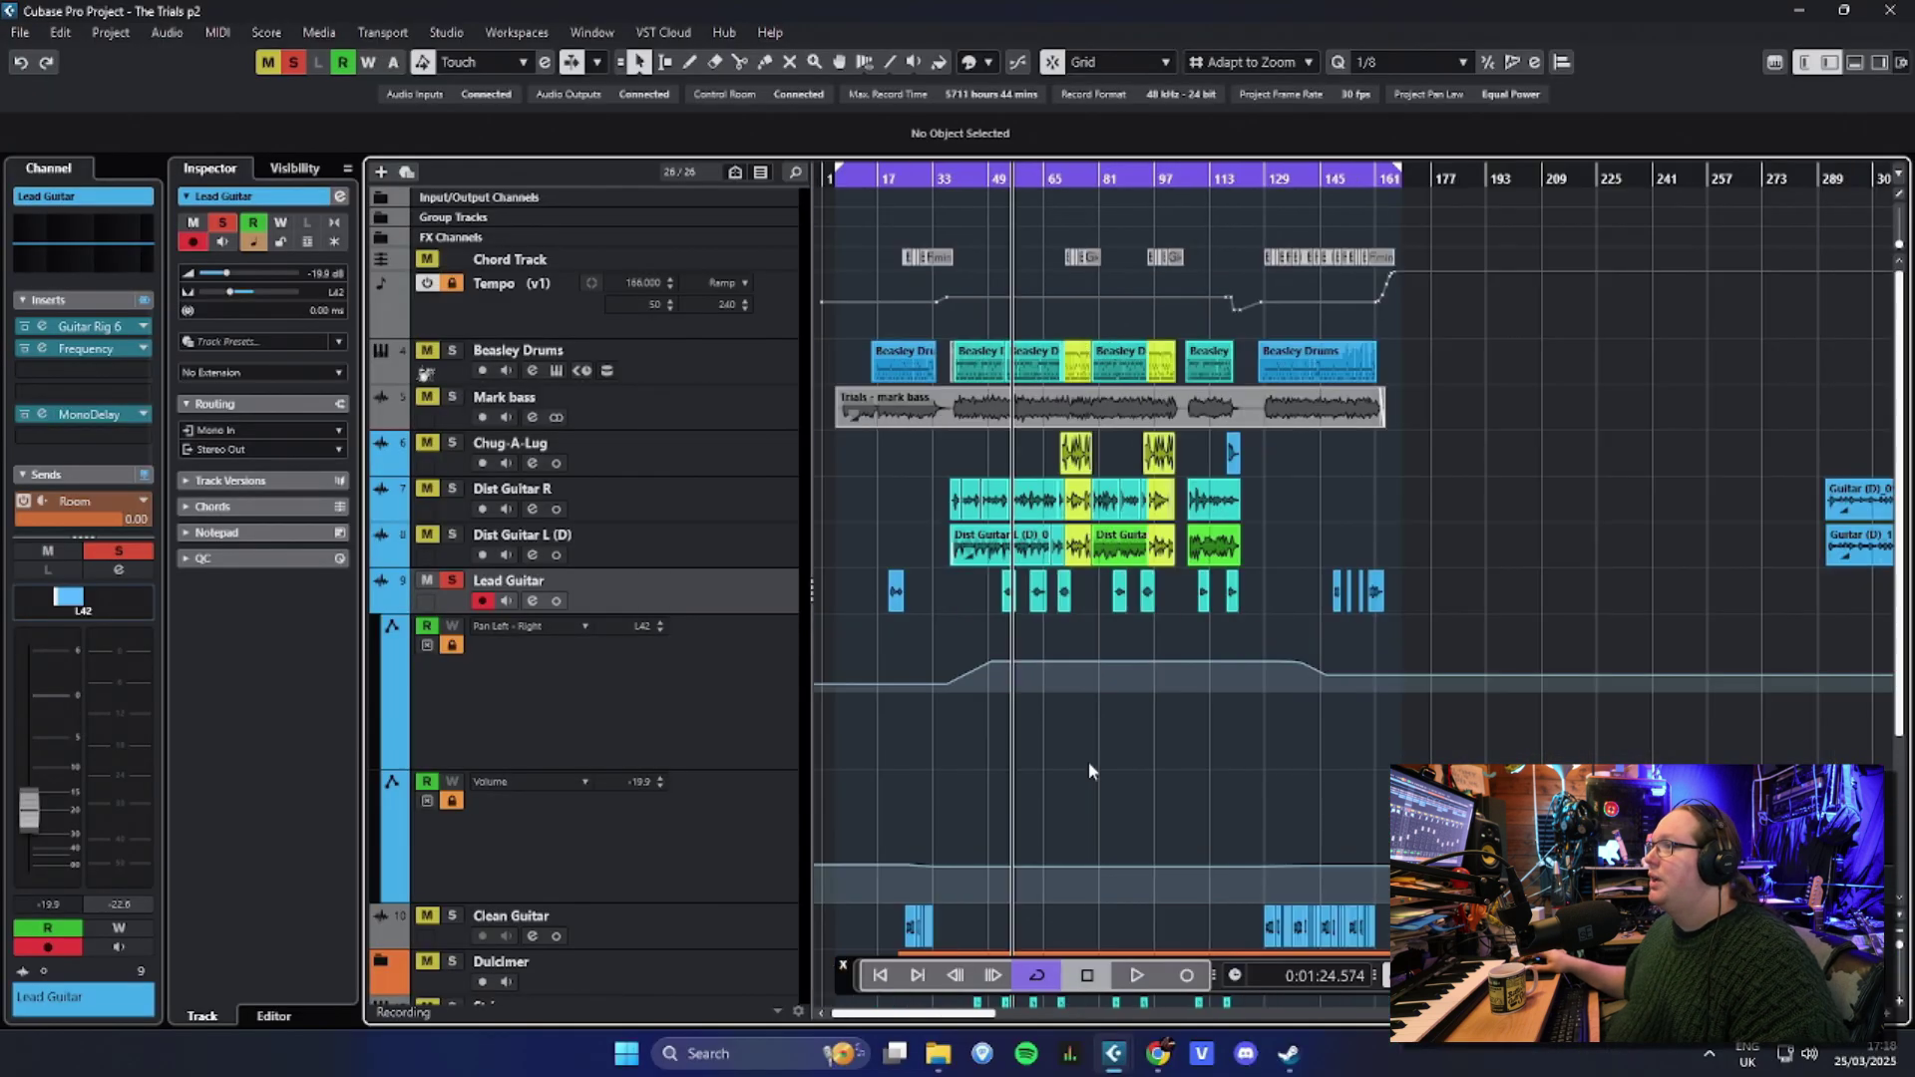
scroll(1097, 619, down, 5)
scroll(1107, 482, down, 2)
mouse_move(716, 455)
mouse_down()
mouse_move(752, 415)
mouse_move(743, 432)
mouse_up()
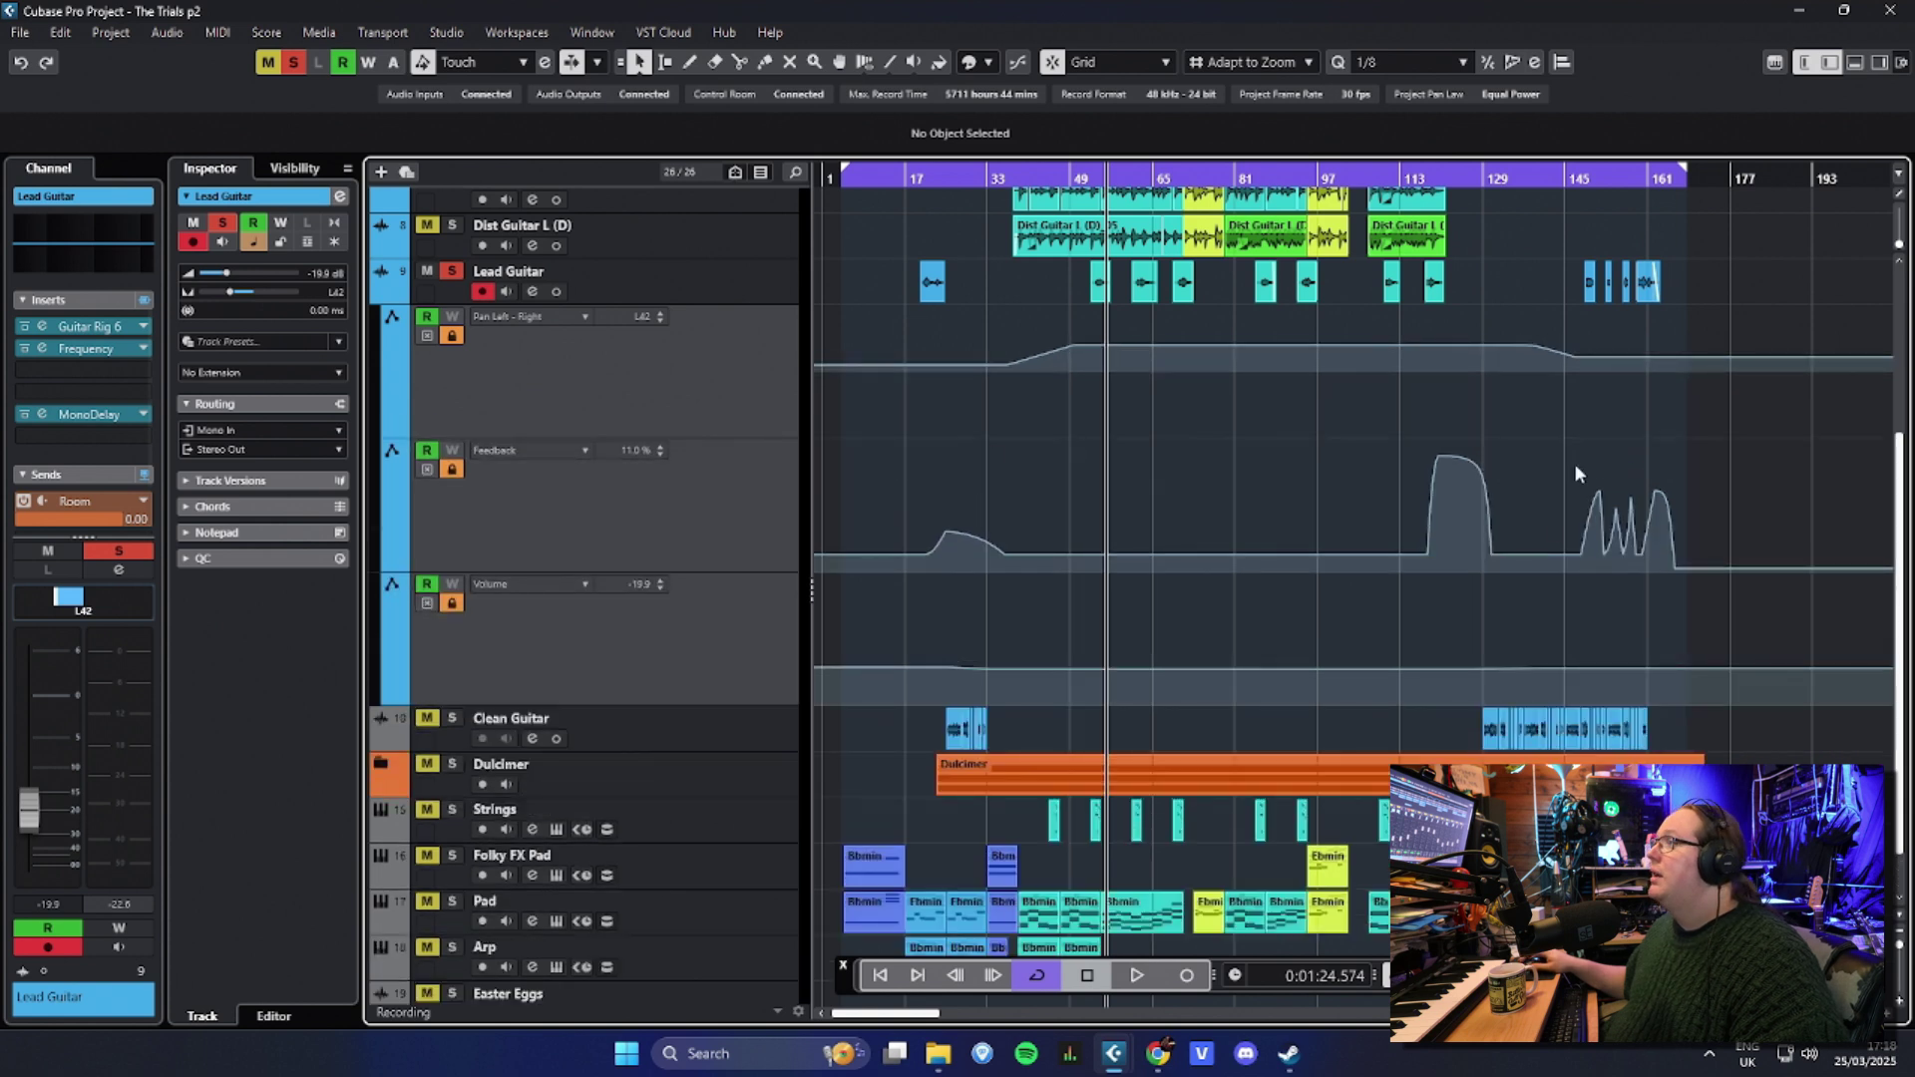
Step: Audition the Lead Guitar from about bar 117 through the raised delay feedback curve and stop playback
scroll(1622, 547, up, 5)
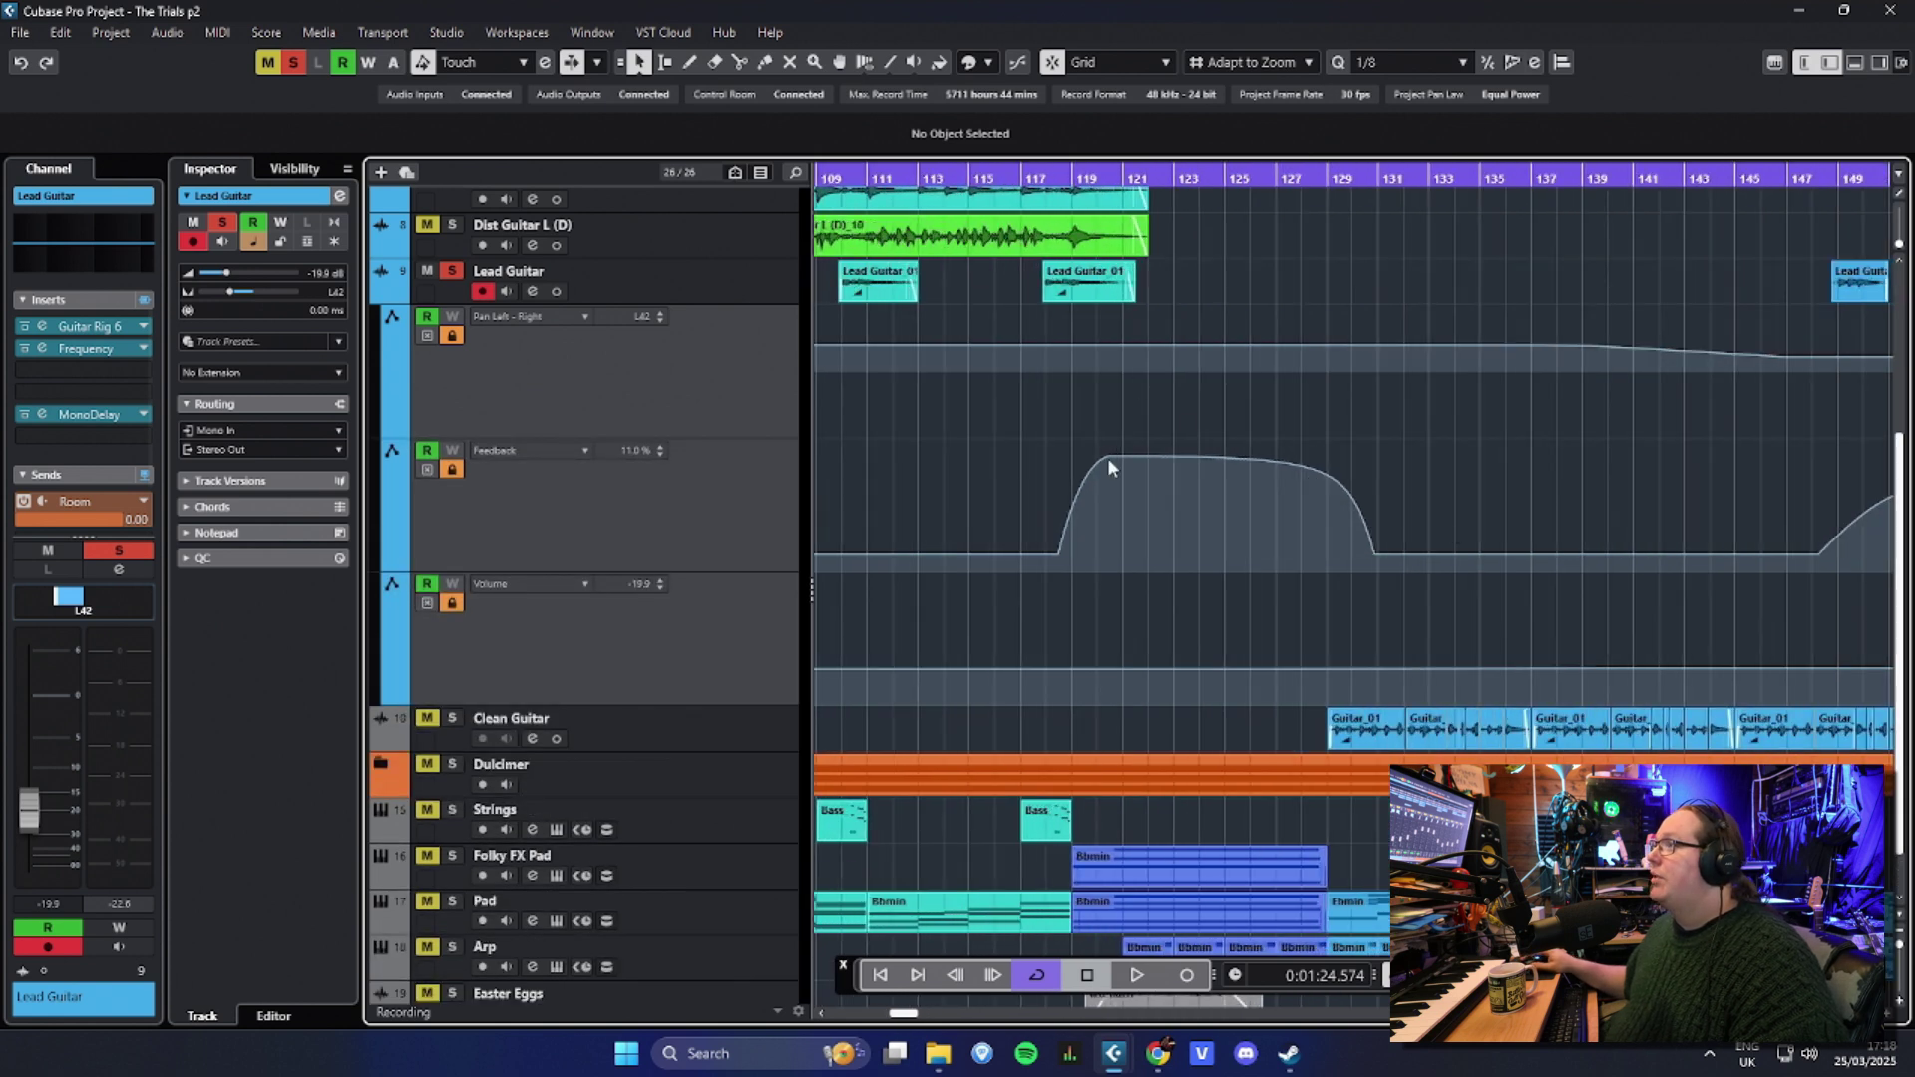
click(1024, 178)
scroll(426, 373, up, 5)
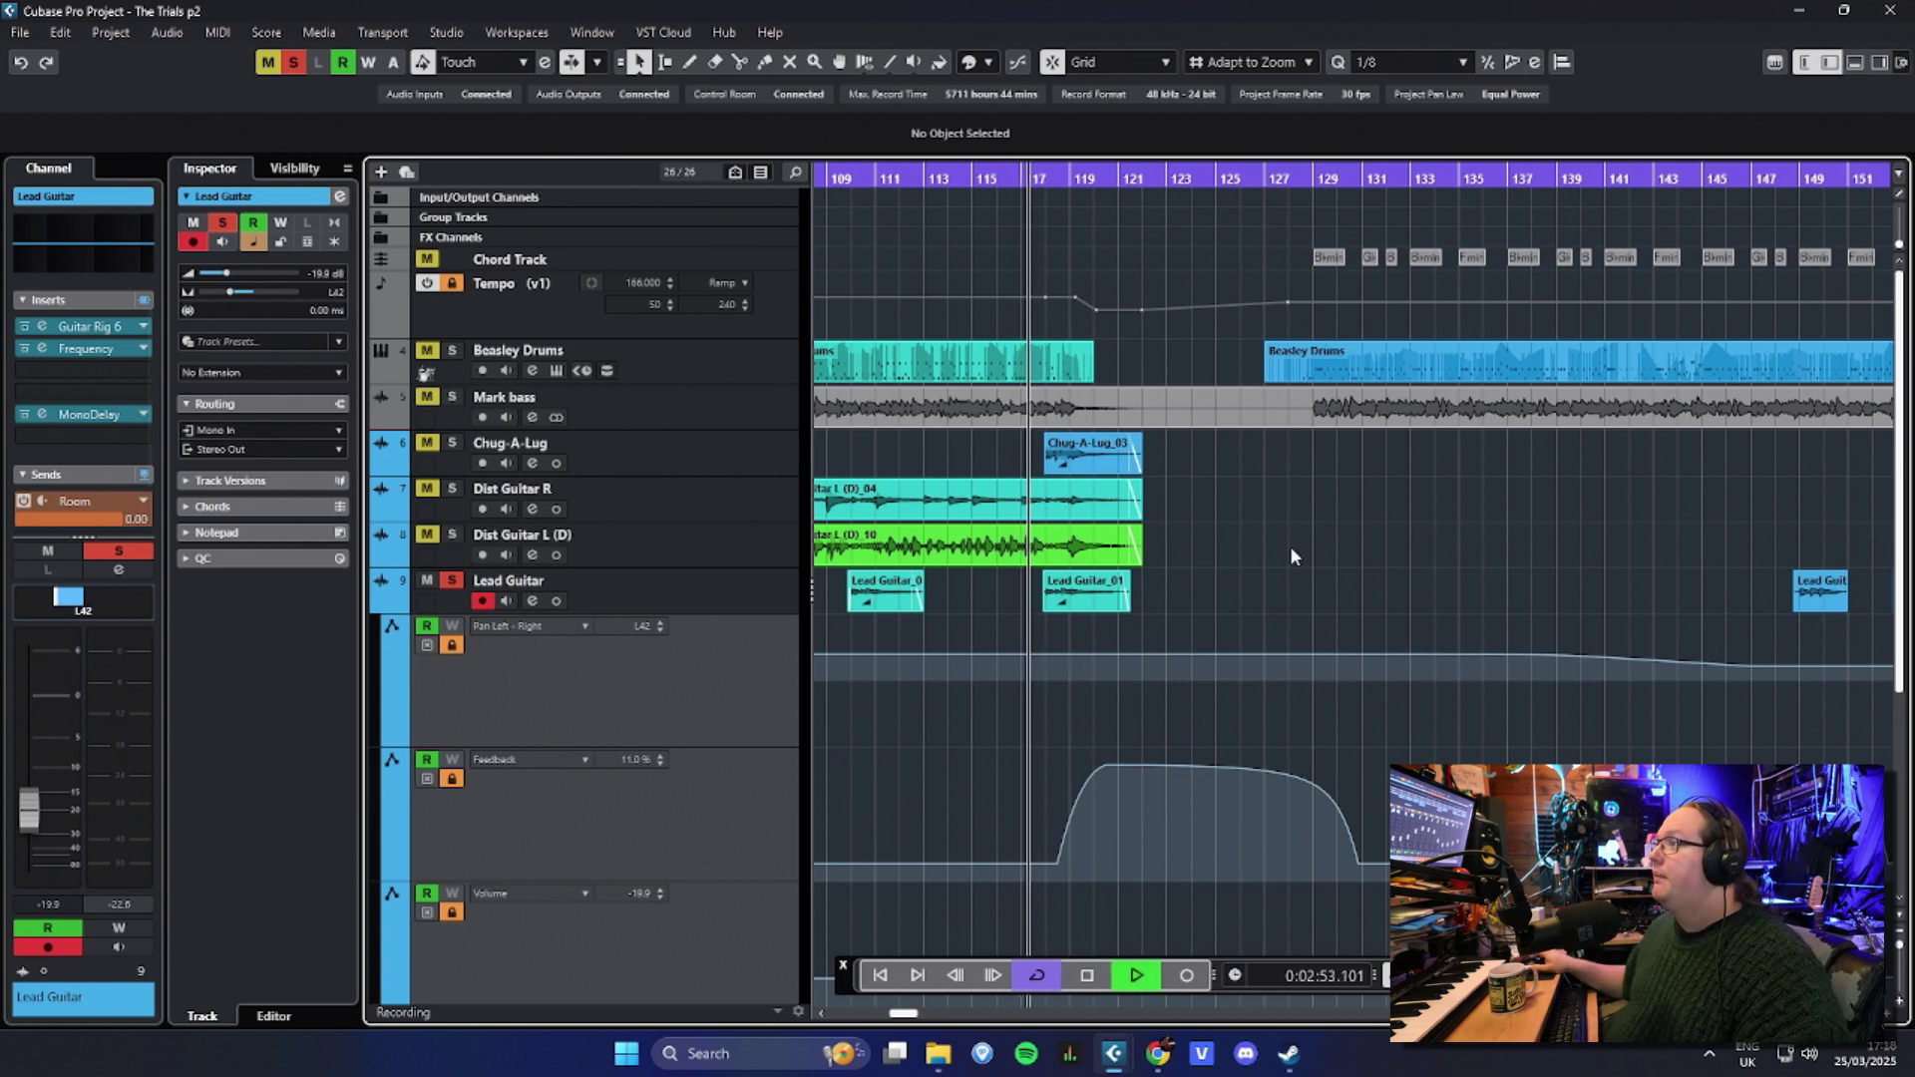
scroll(1290, 548, up, 2)
scroll(1266, 575, up, 1)
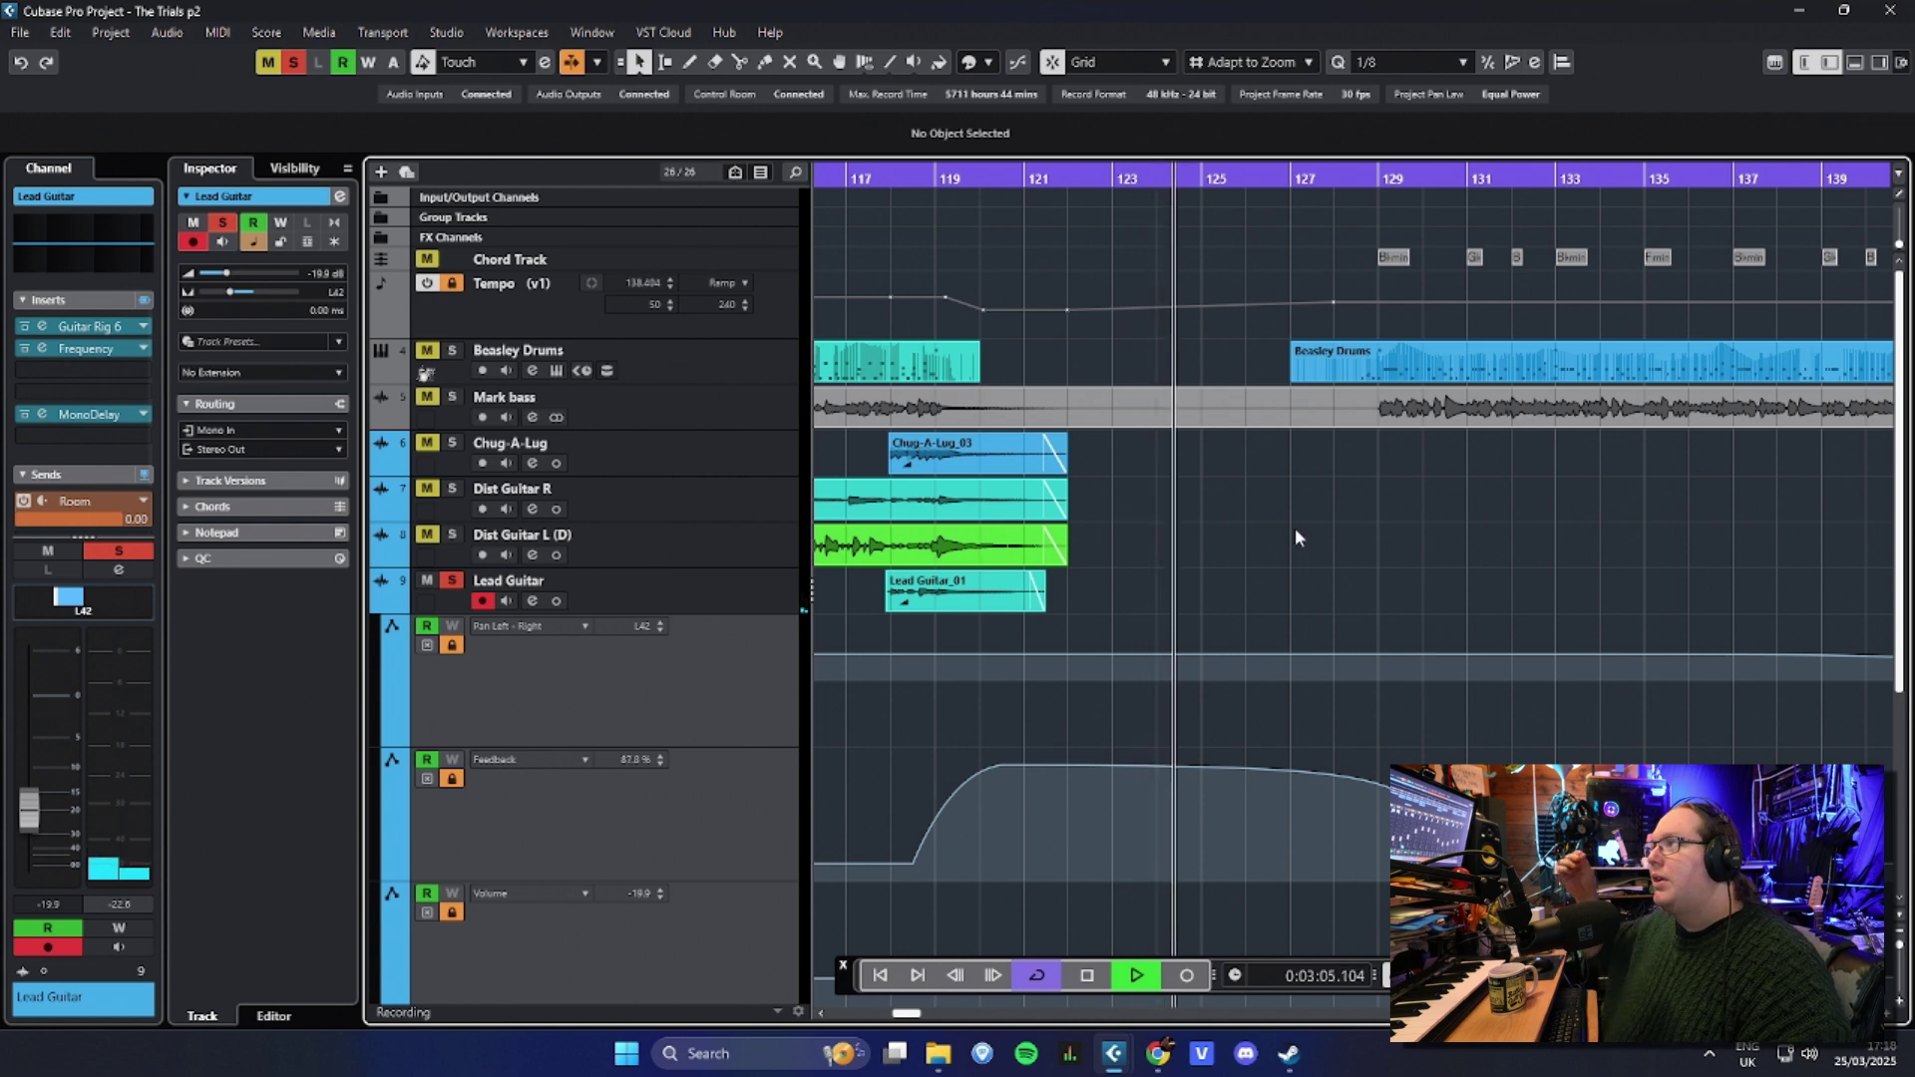
key(space)
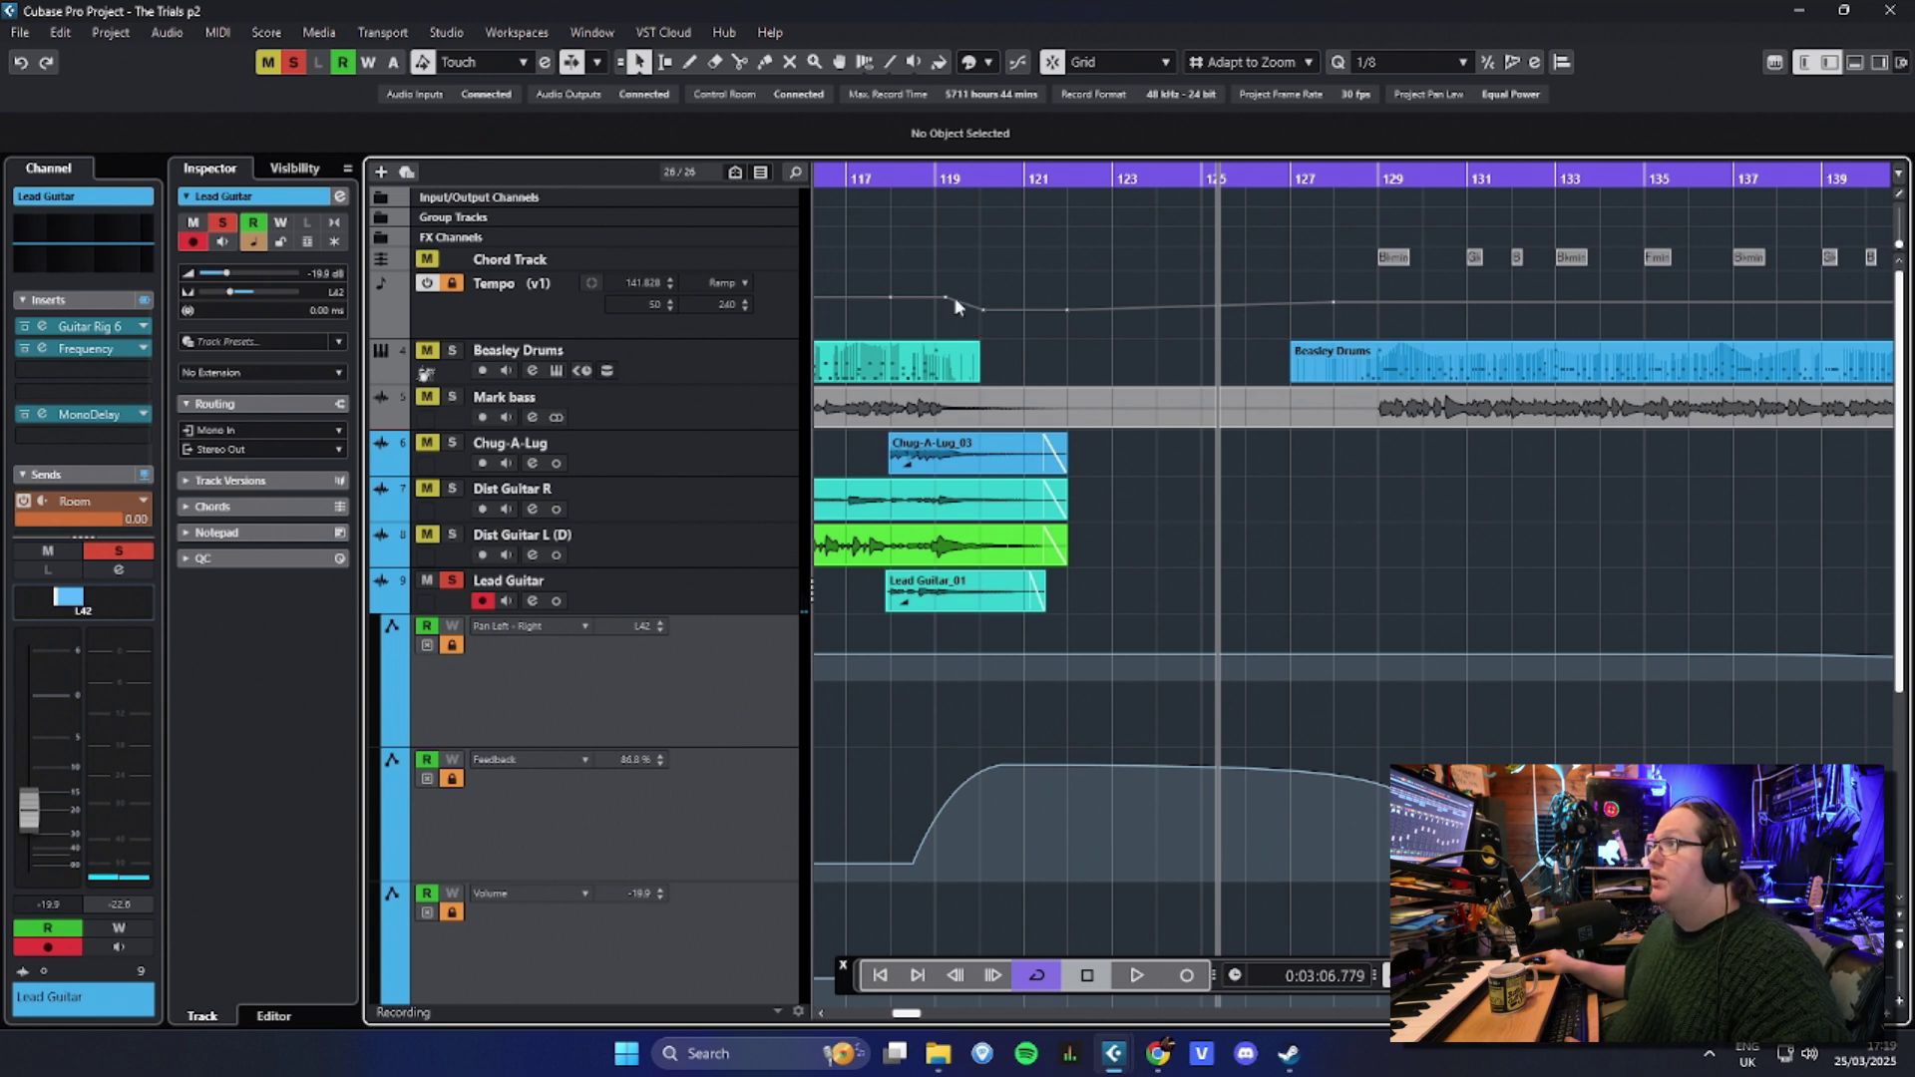
Step: Examine the tempo track's changes between bars 118 and 128 and the other parts playing in that passage
click(890, 247)
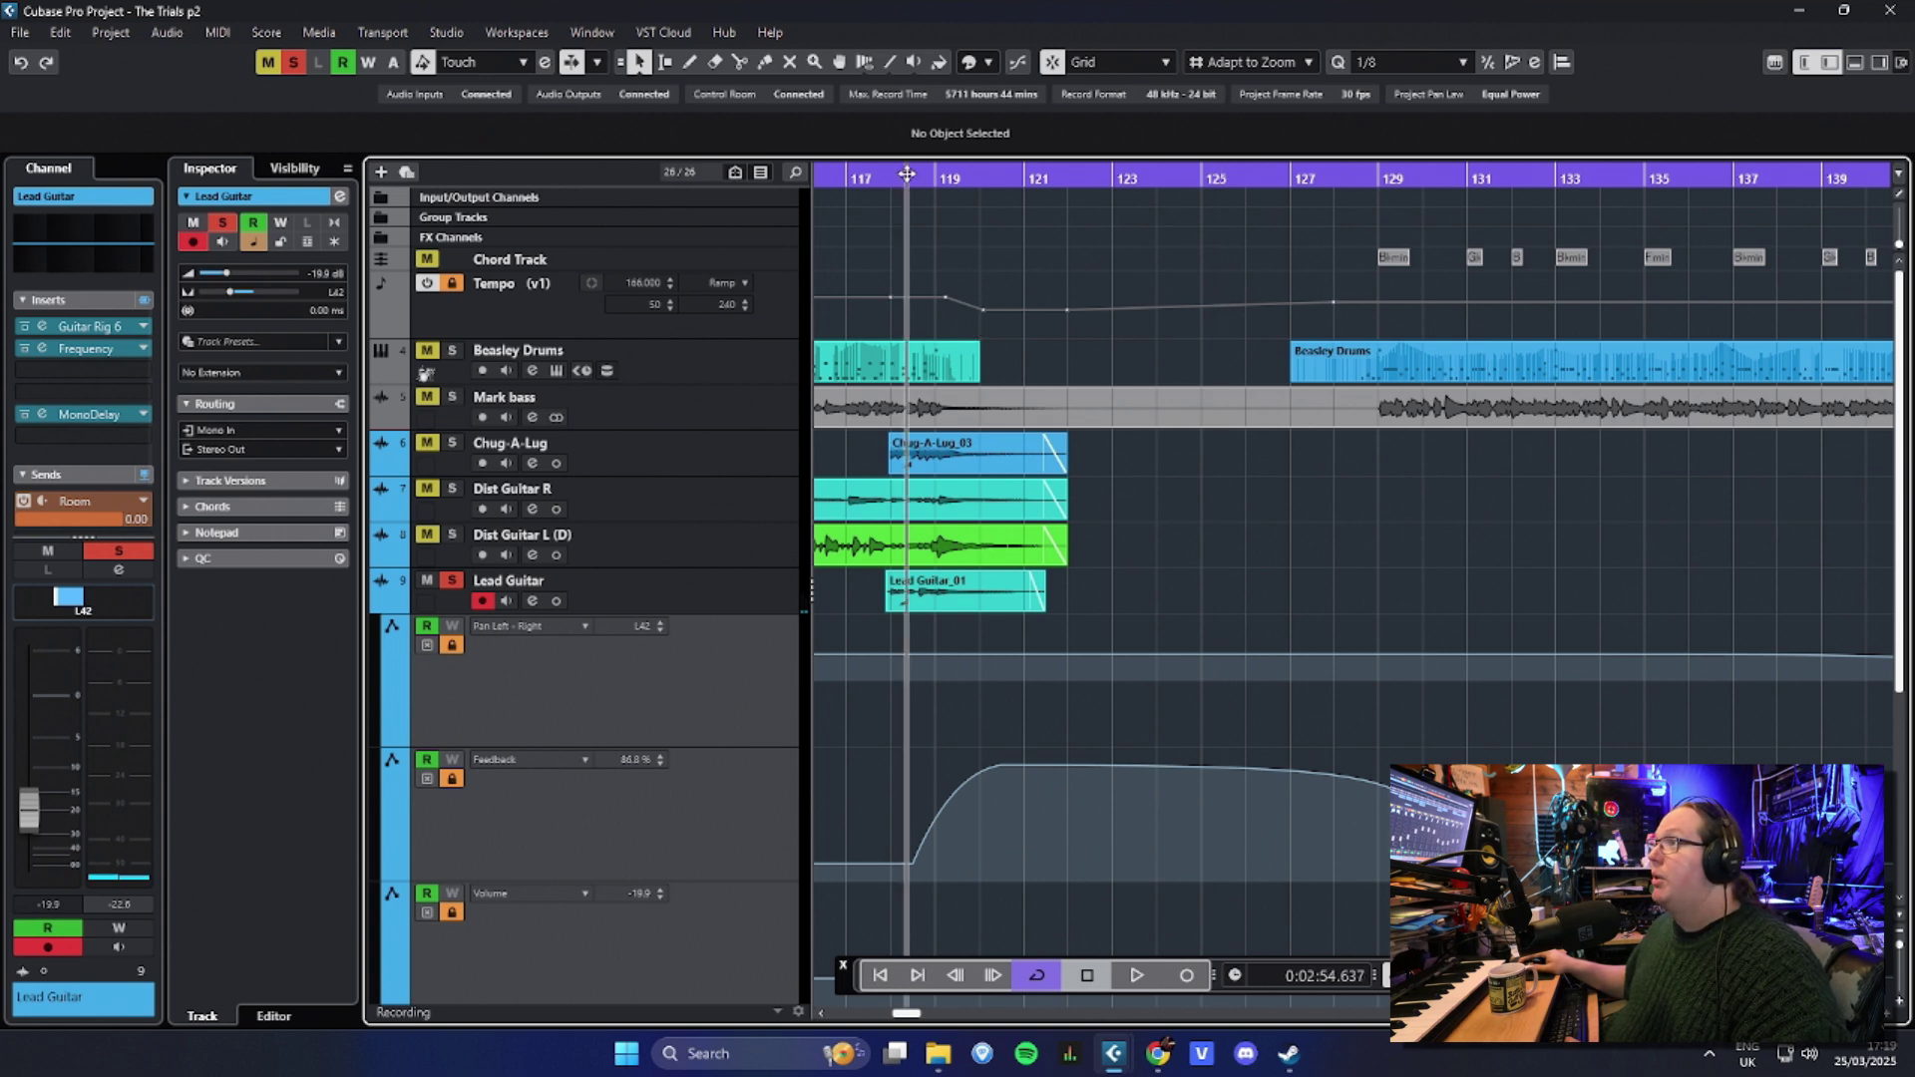
click(1346, 196)
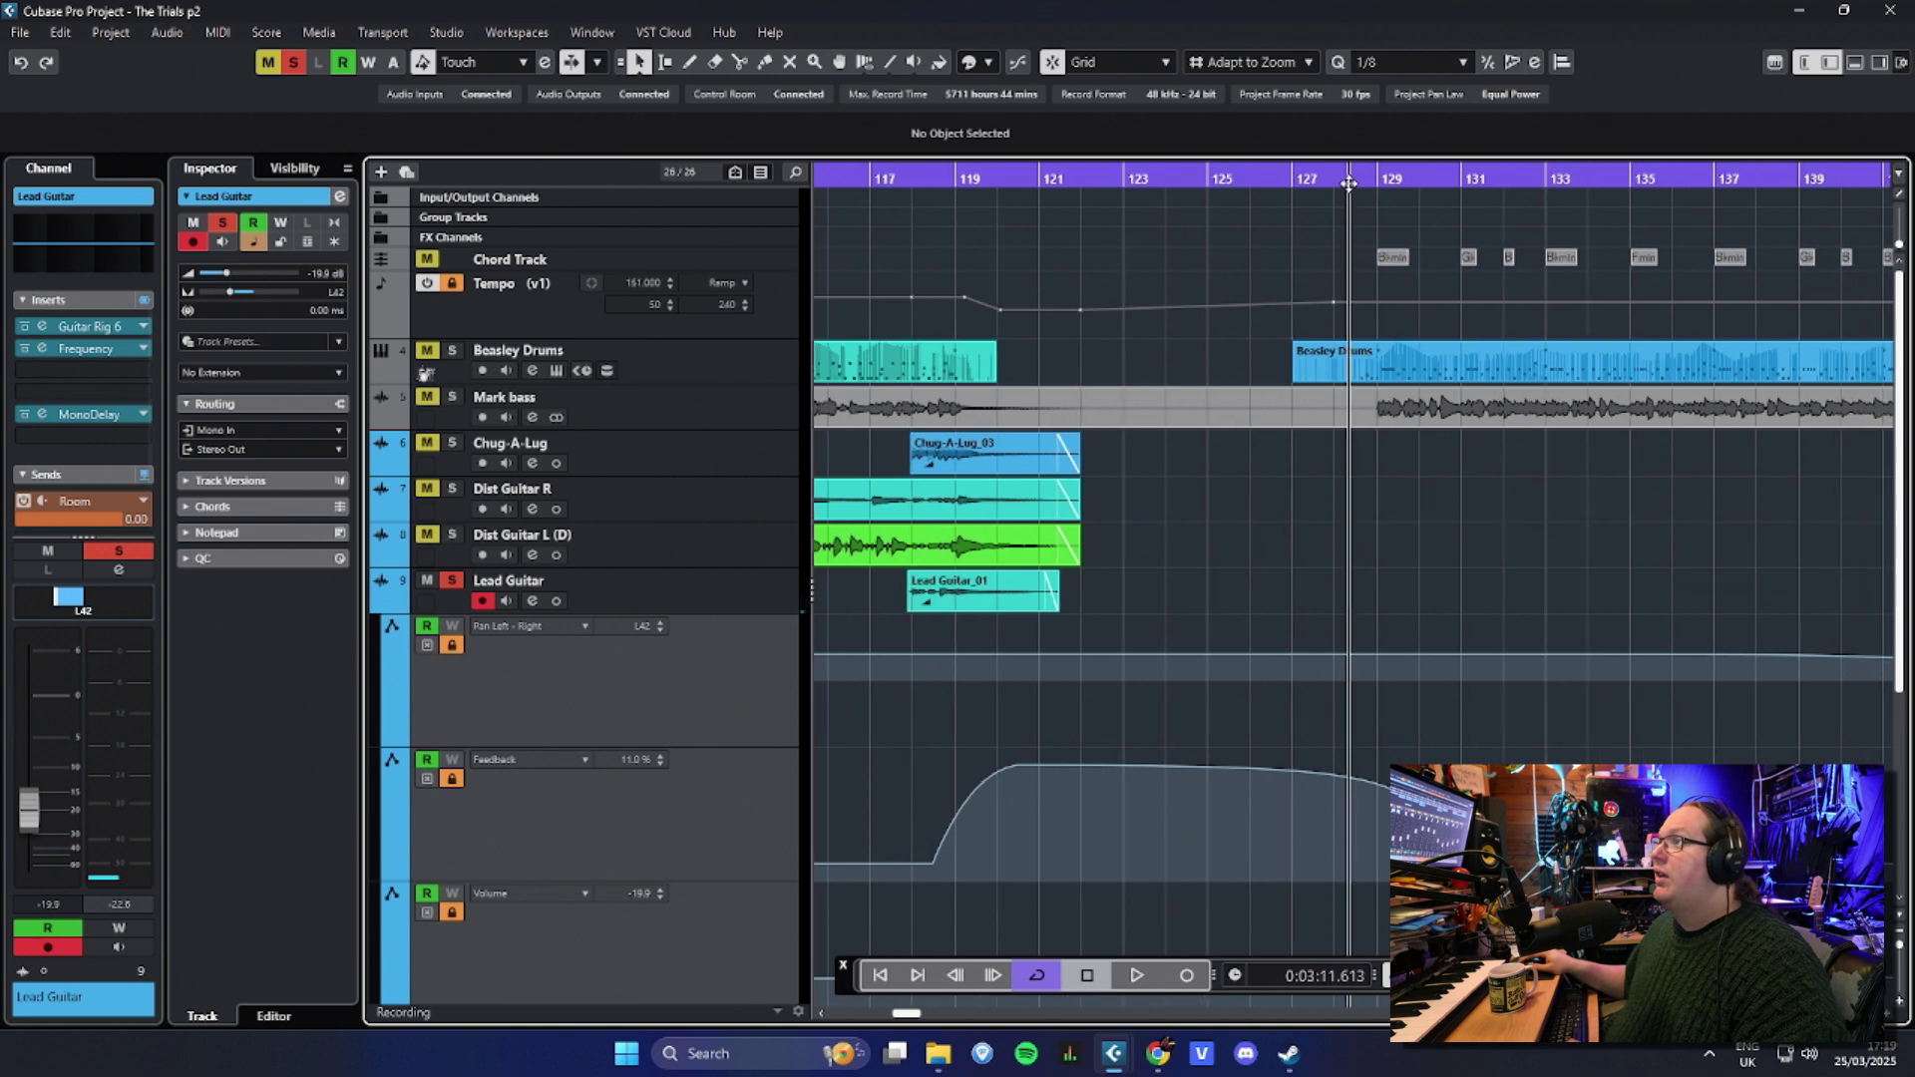
click(1007, 179)
click(1039, 177)
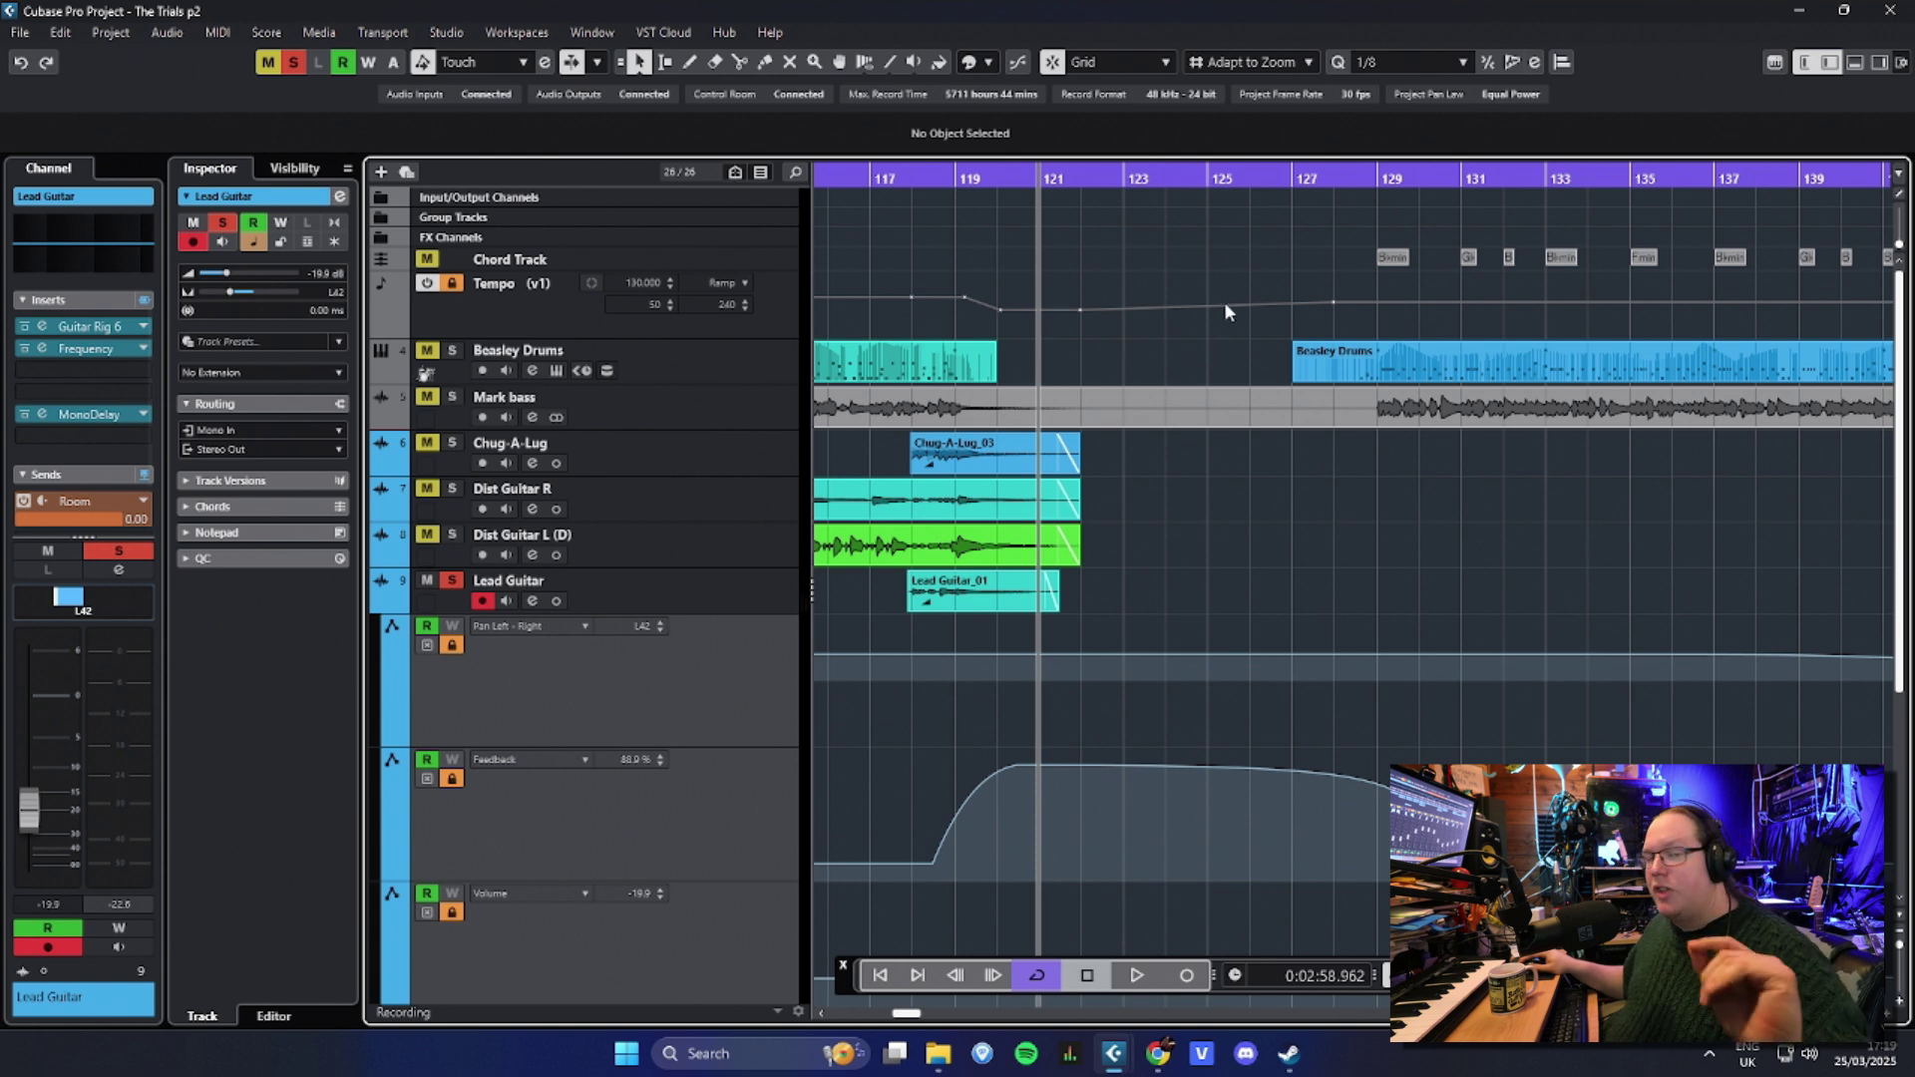
scroll(1105, 426, down, 5)
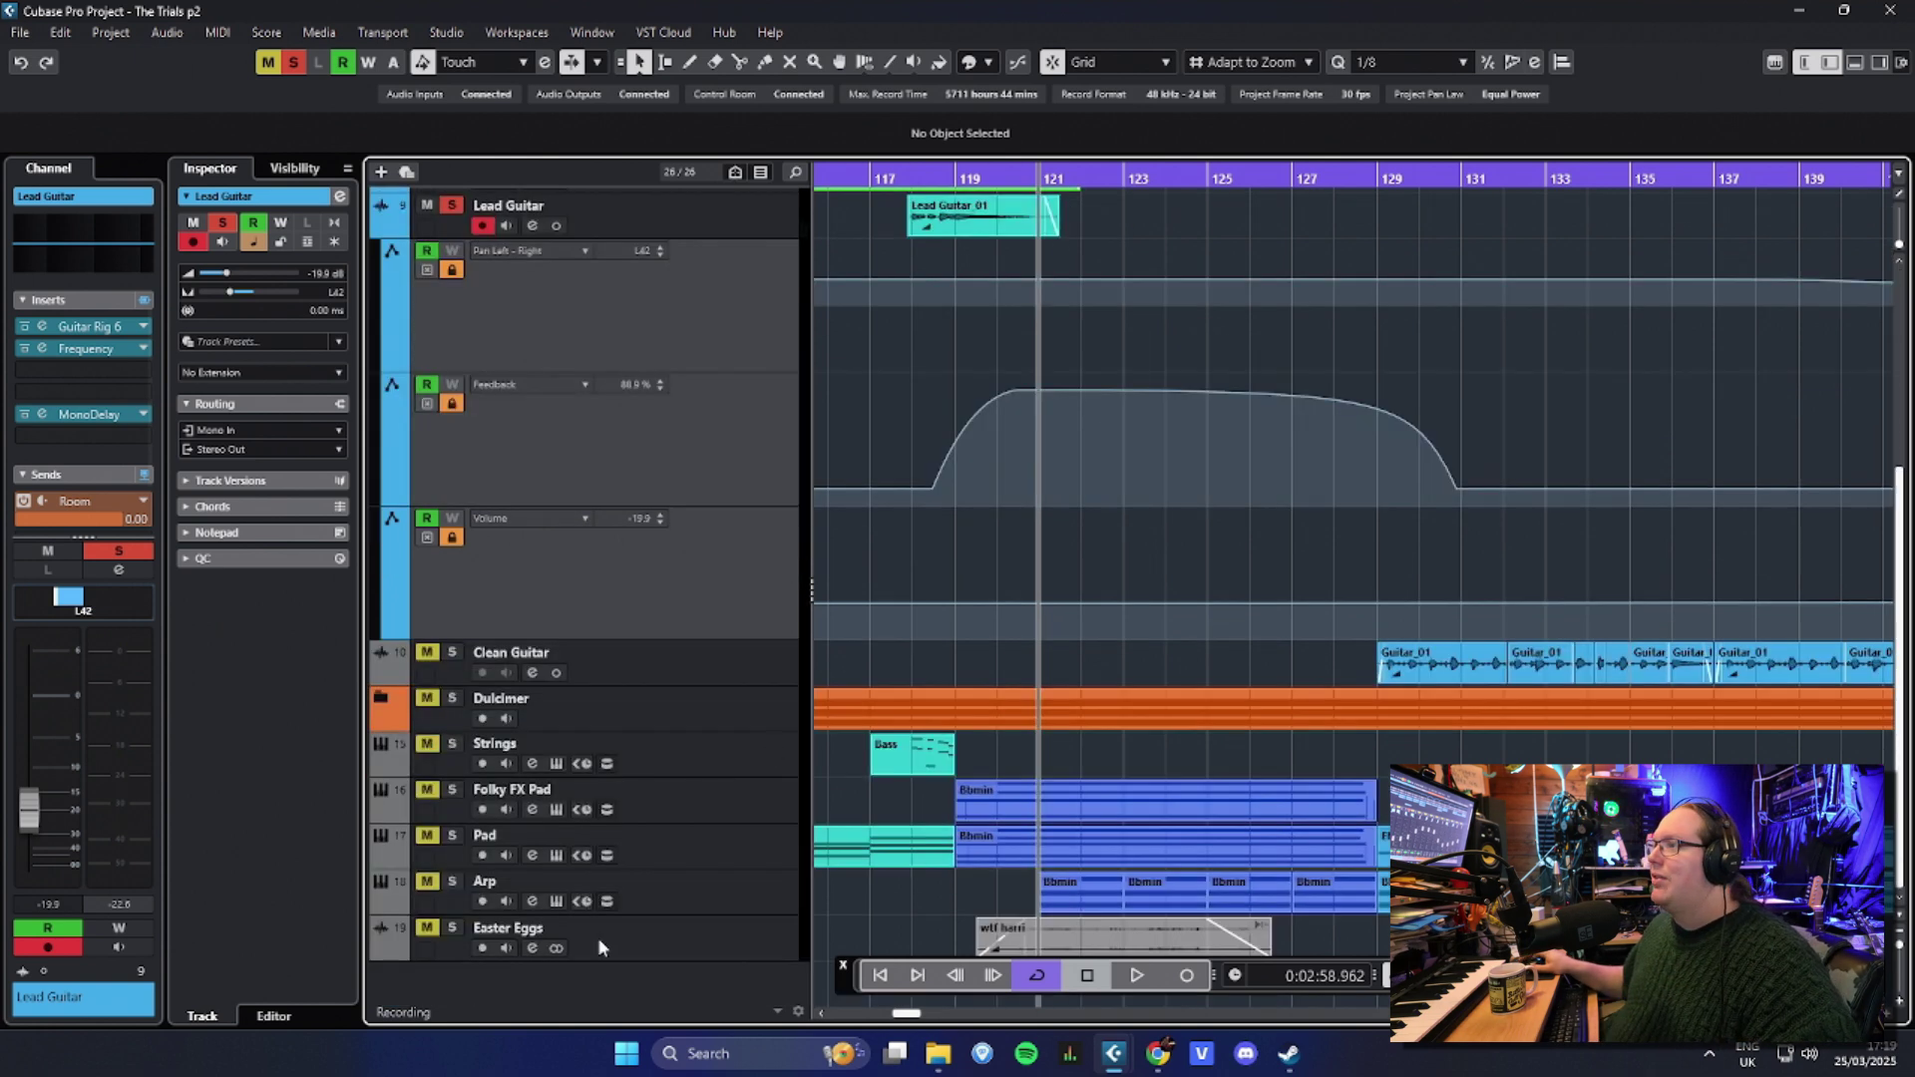
scroll(756, 884, up, 5)
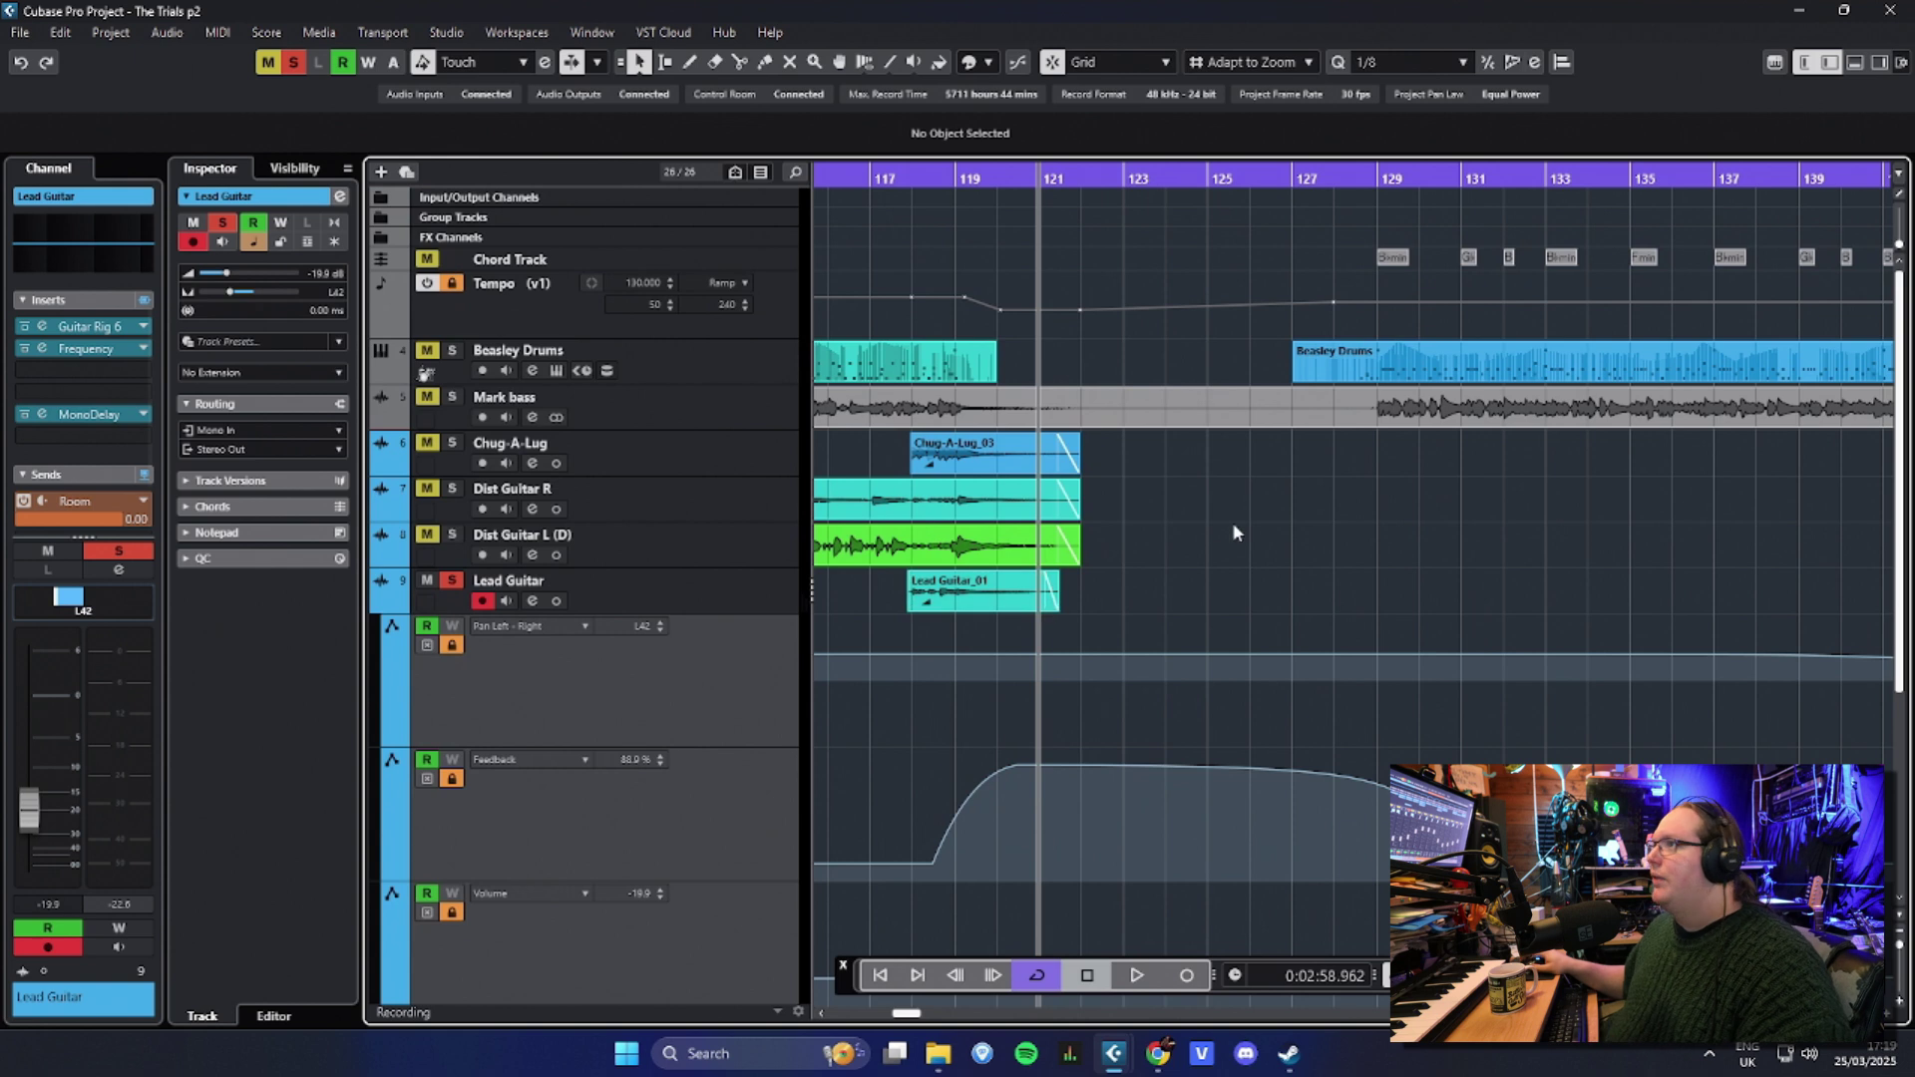
Step: Audition the soloed Lead Guitar's first clip around bars 21 to 24, following its delay feedback rise, and stop playback
scroll(1213, 546, down, 5)
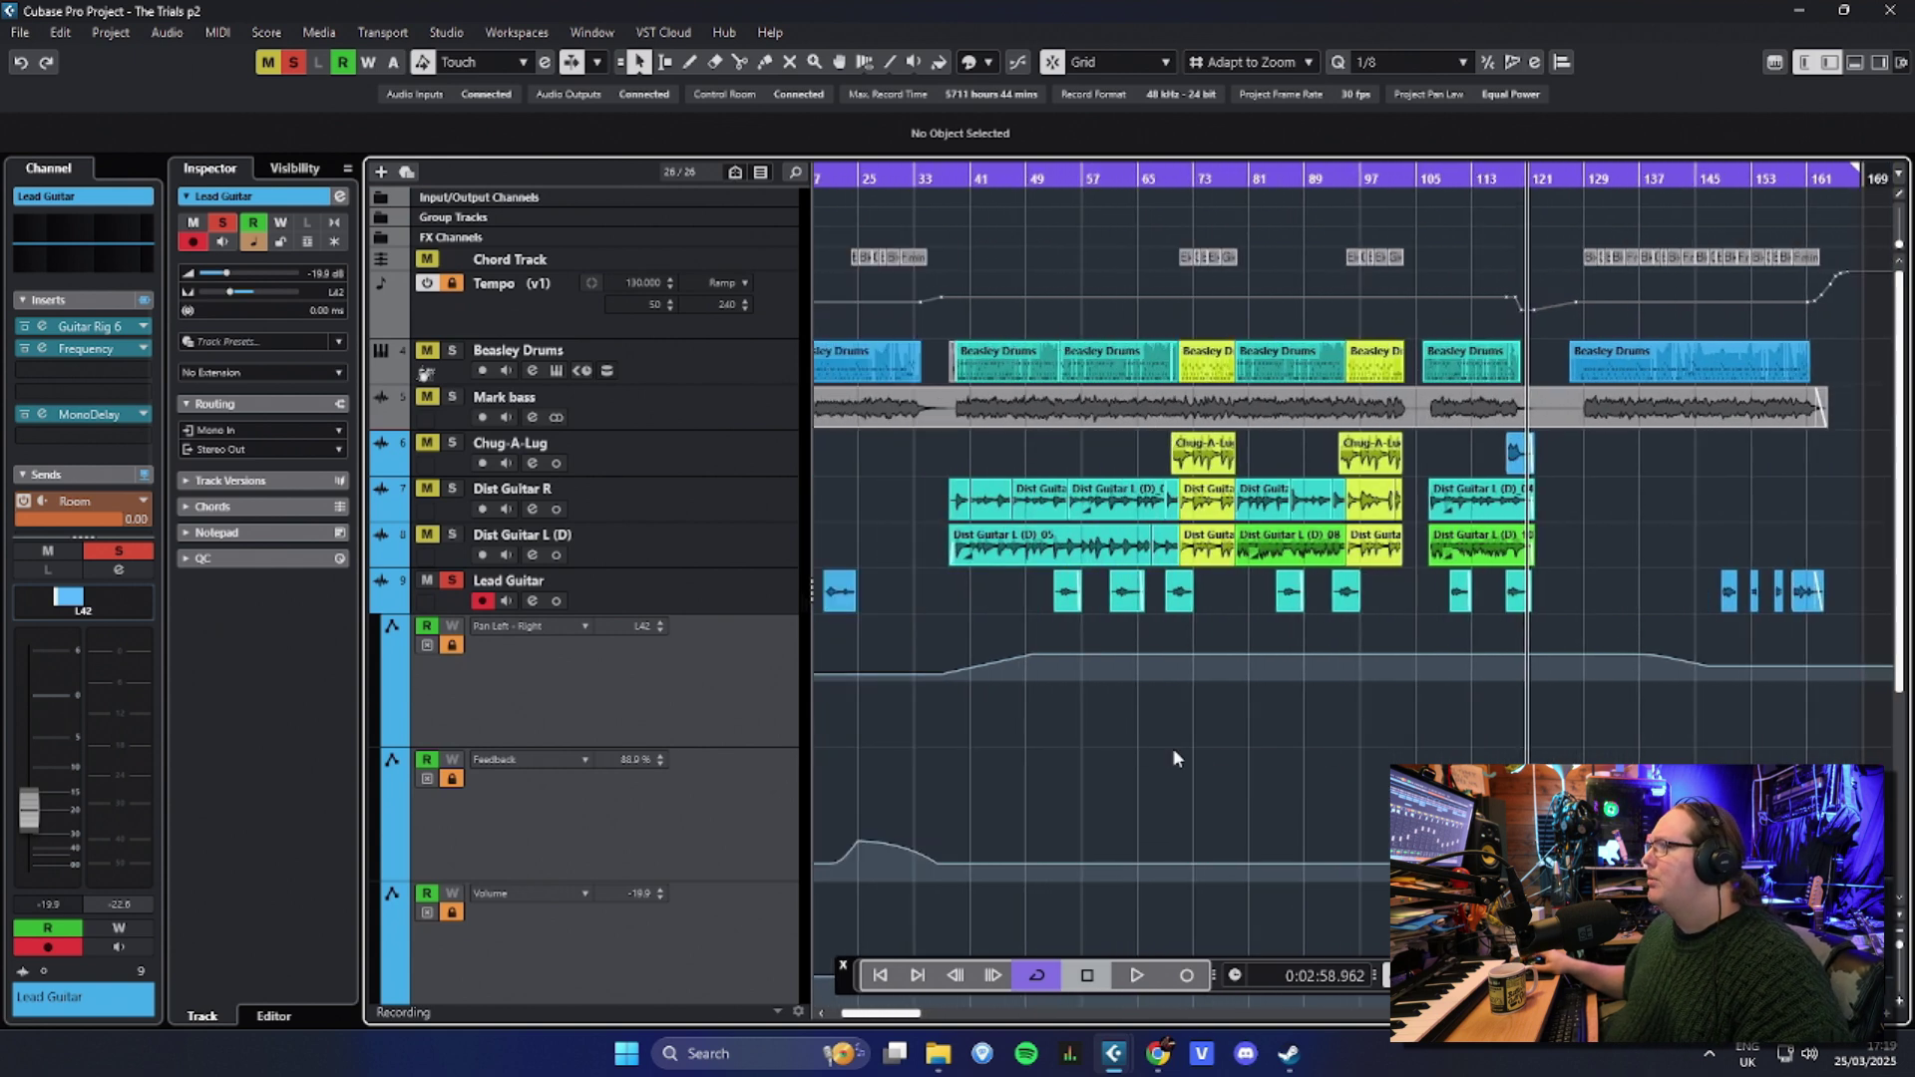
scroll(928, 718, left, 2)
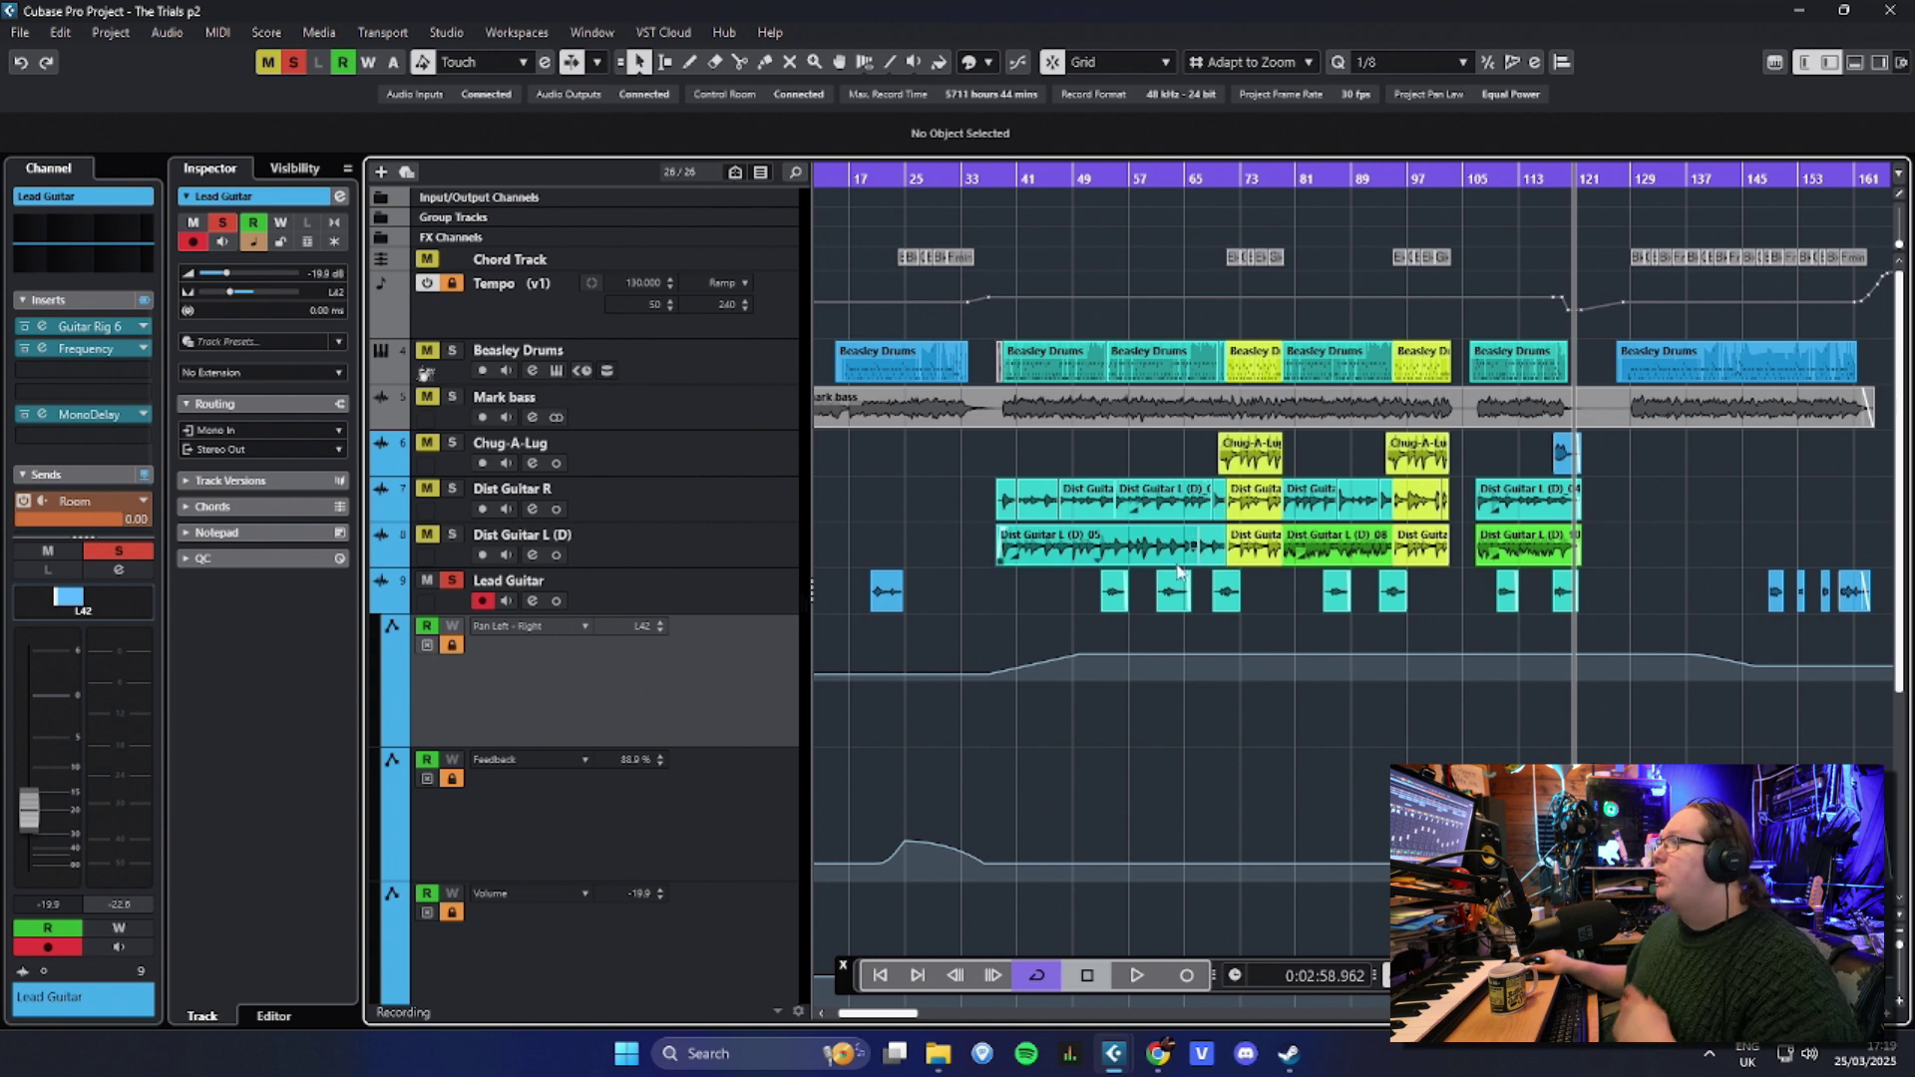
click(904, 225)
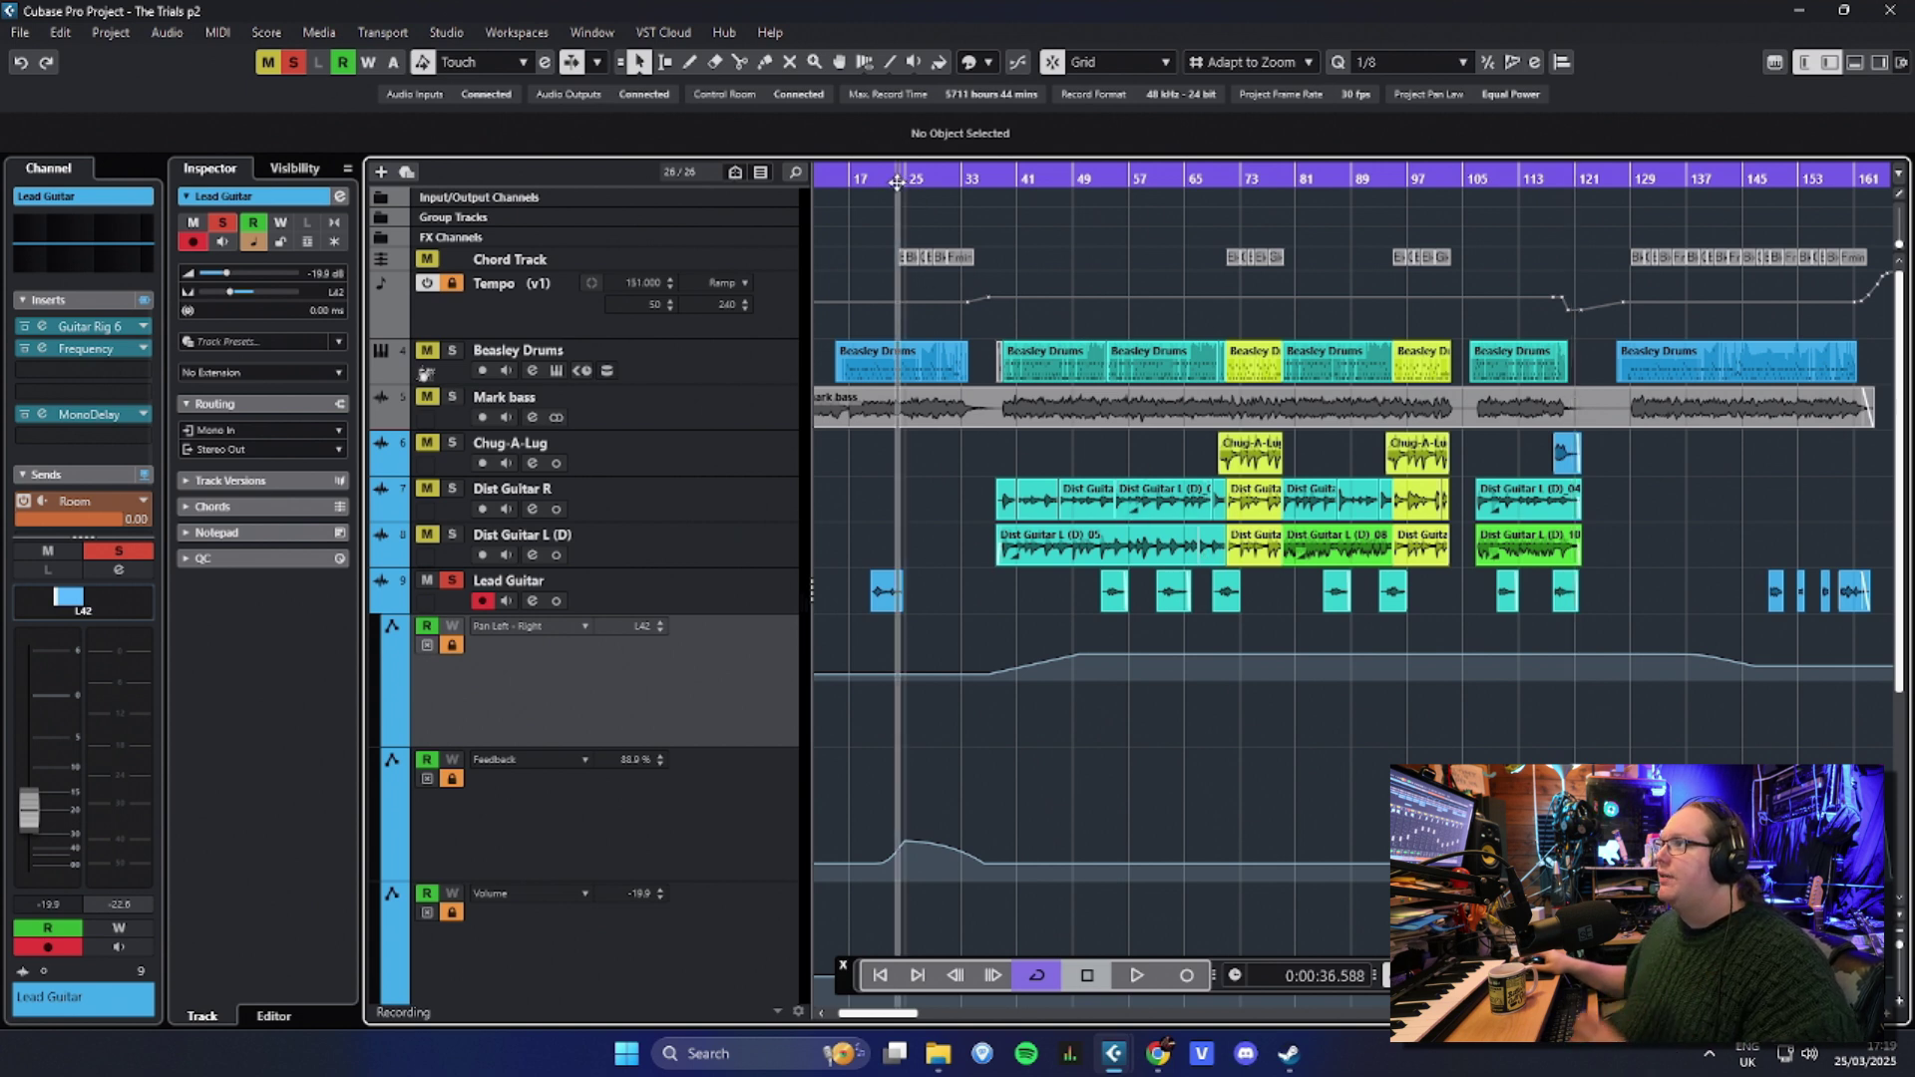
scroll(878, 214, up, 5)
key(space)
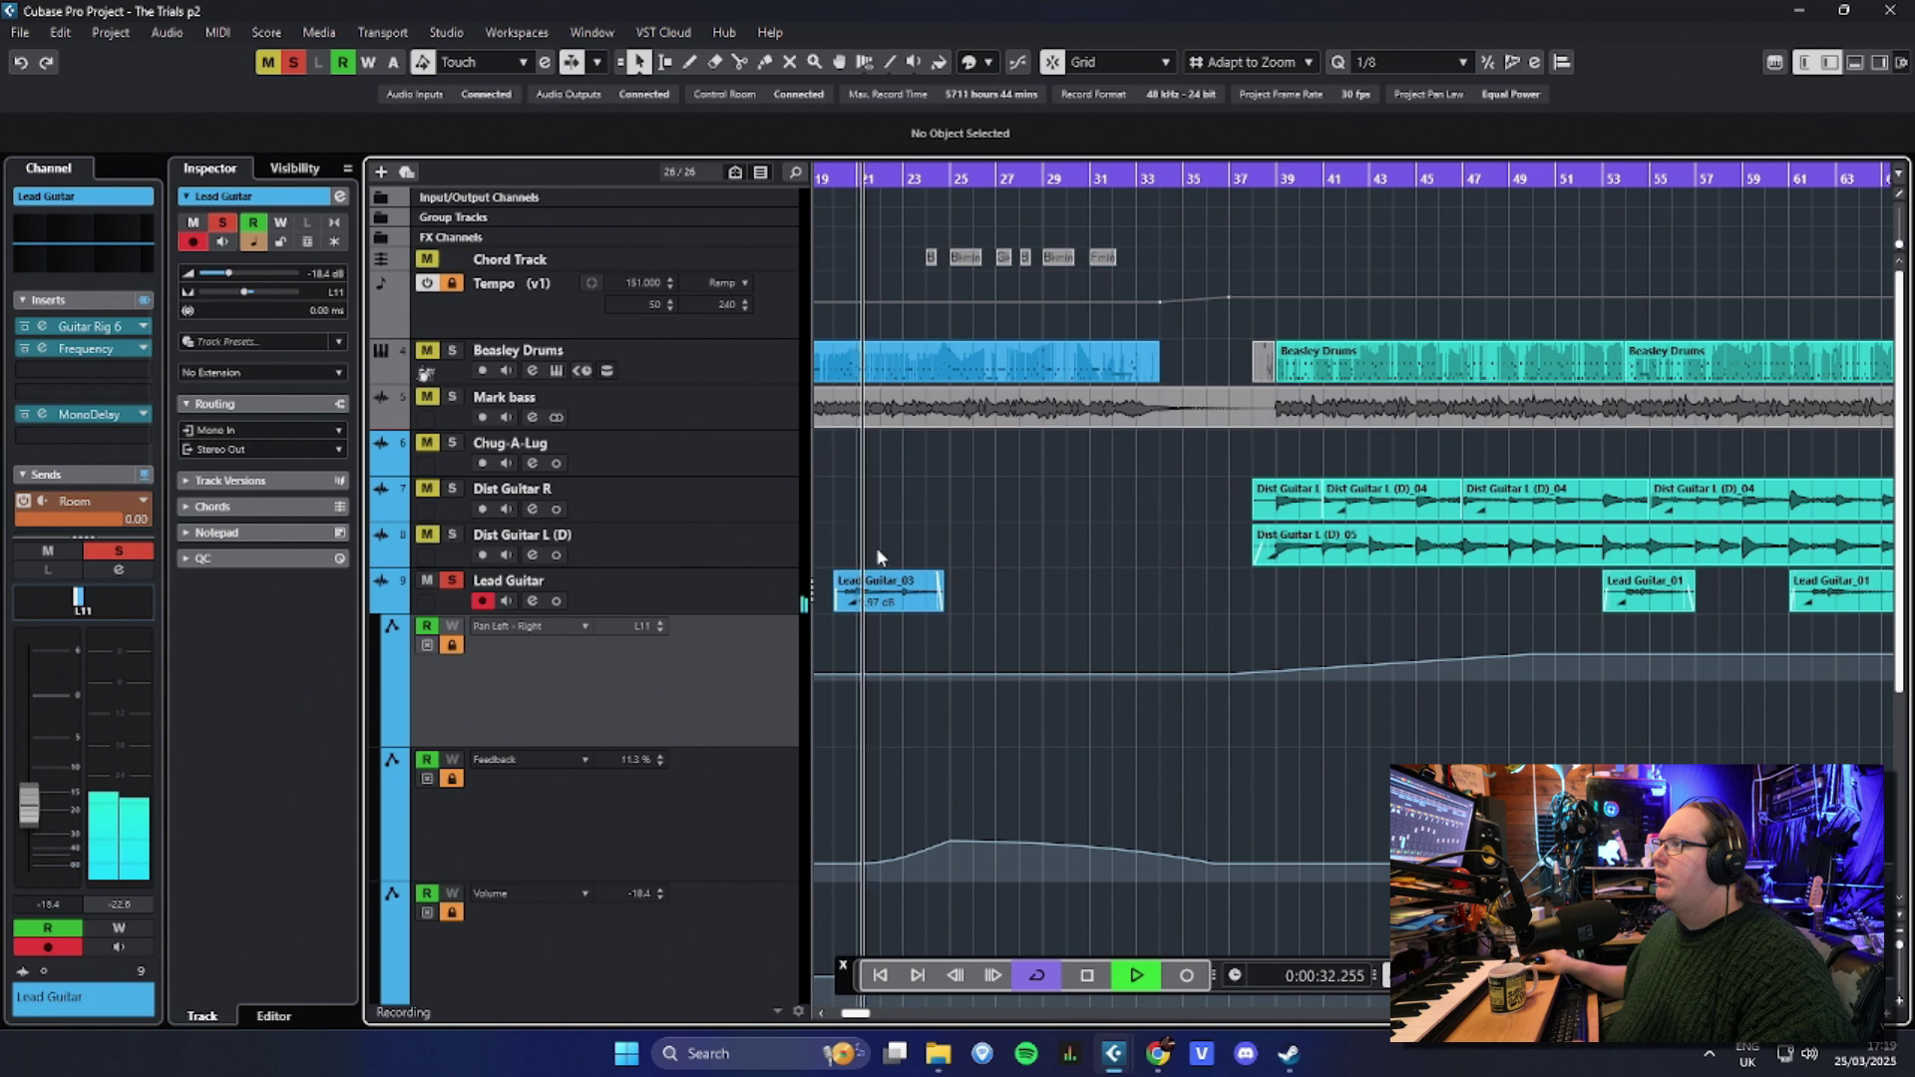
scroll(1001, 525, up, 4)
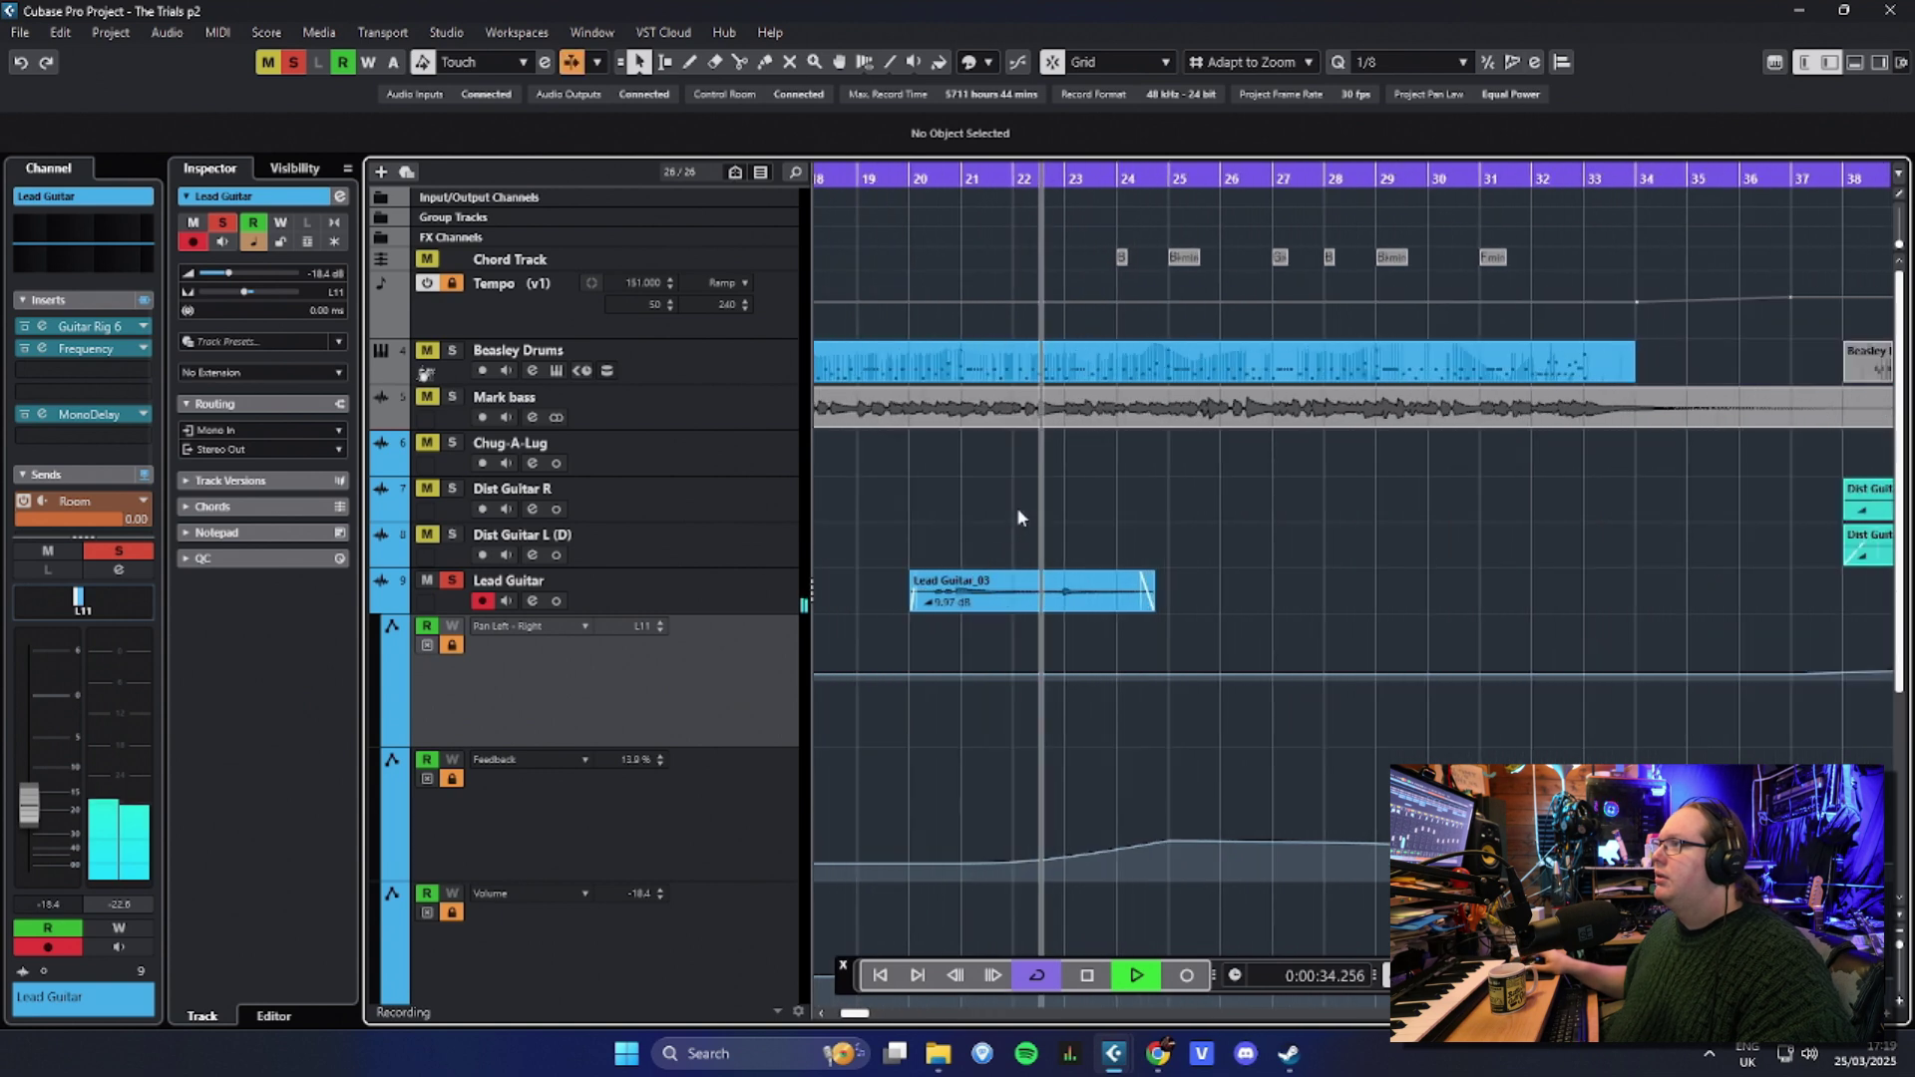
scroll(1165, 548, down, 2)
scroll(1164, 544, down, 1)
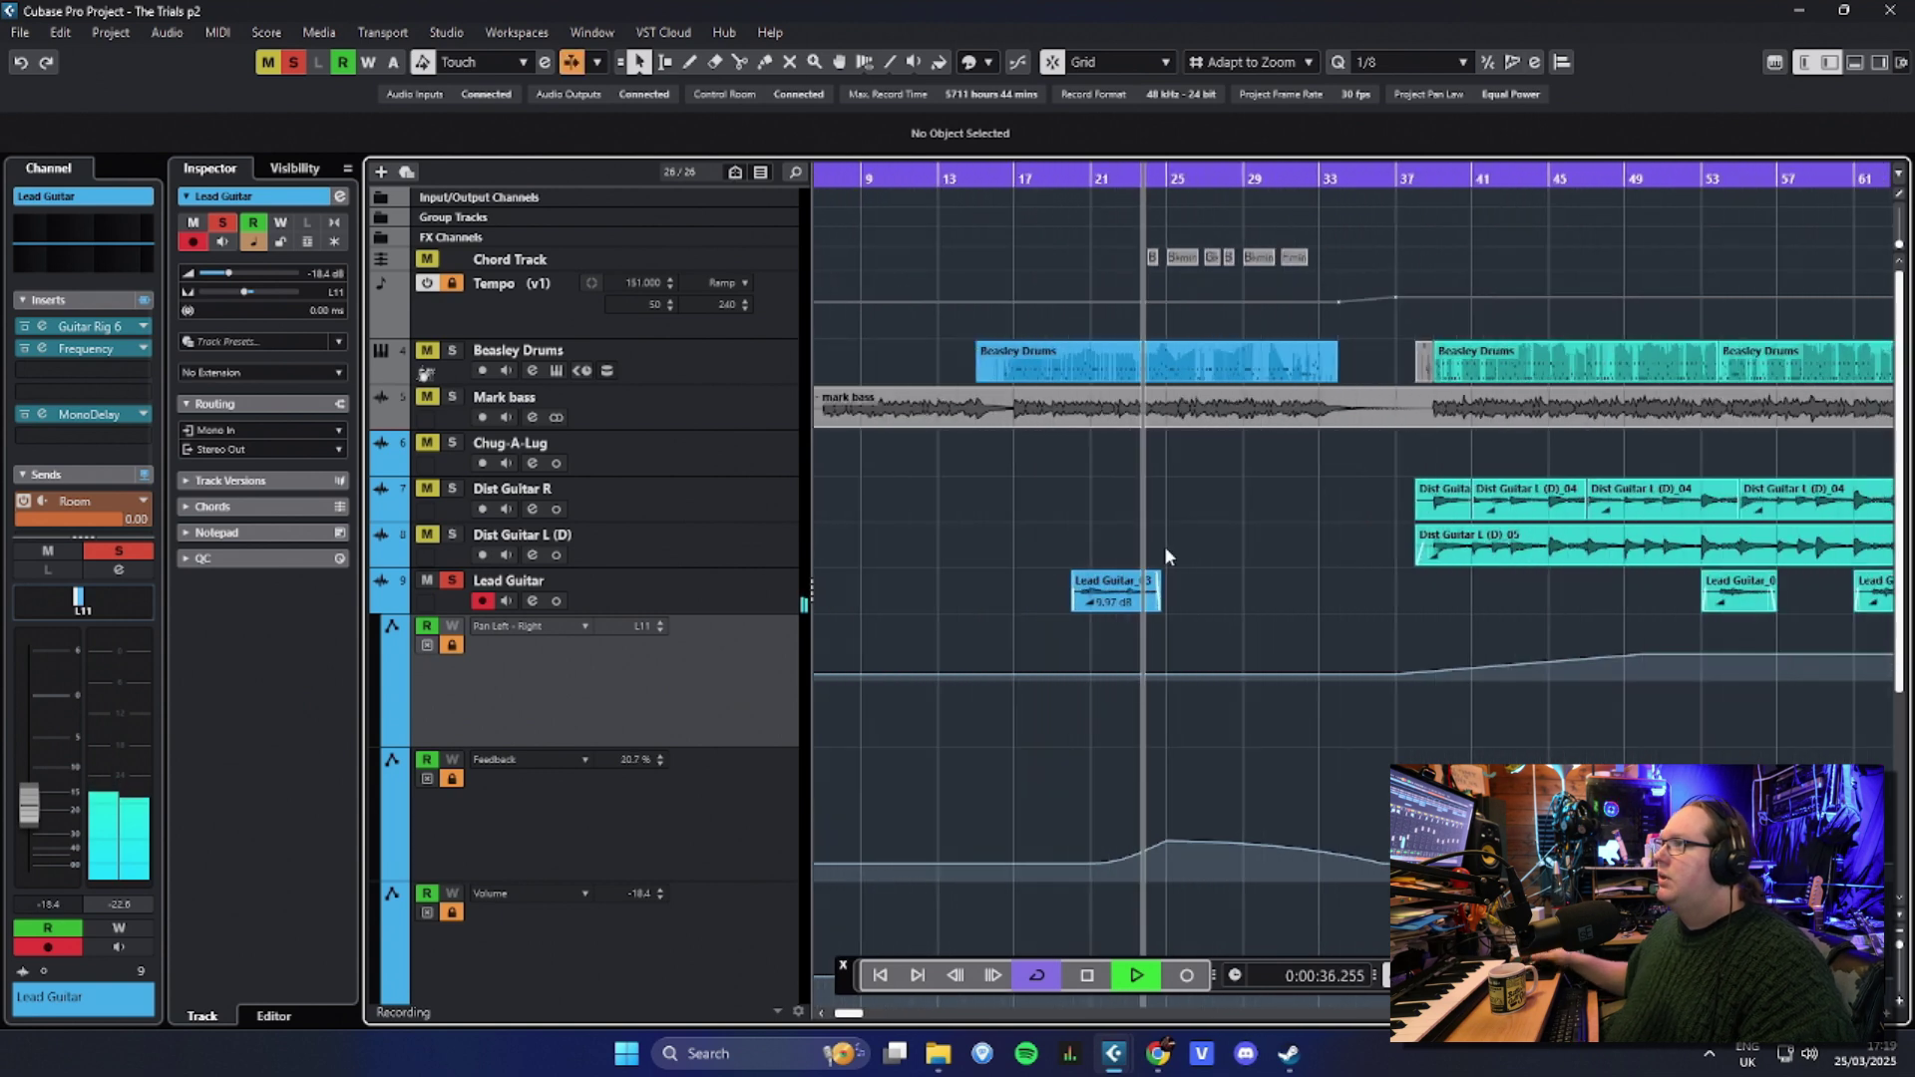
key(space)
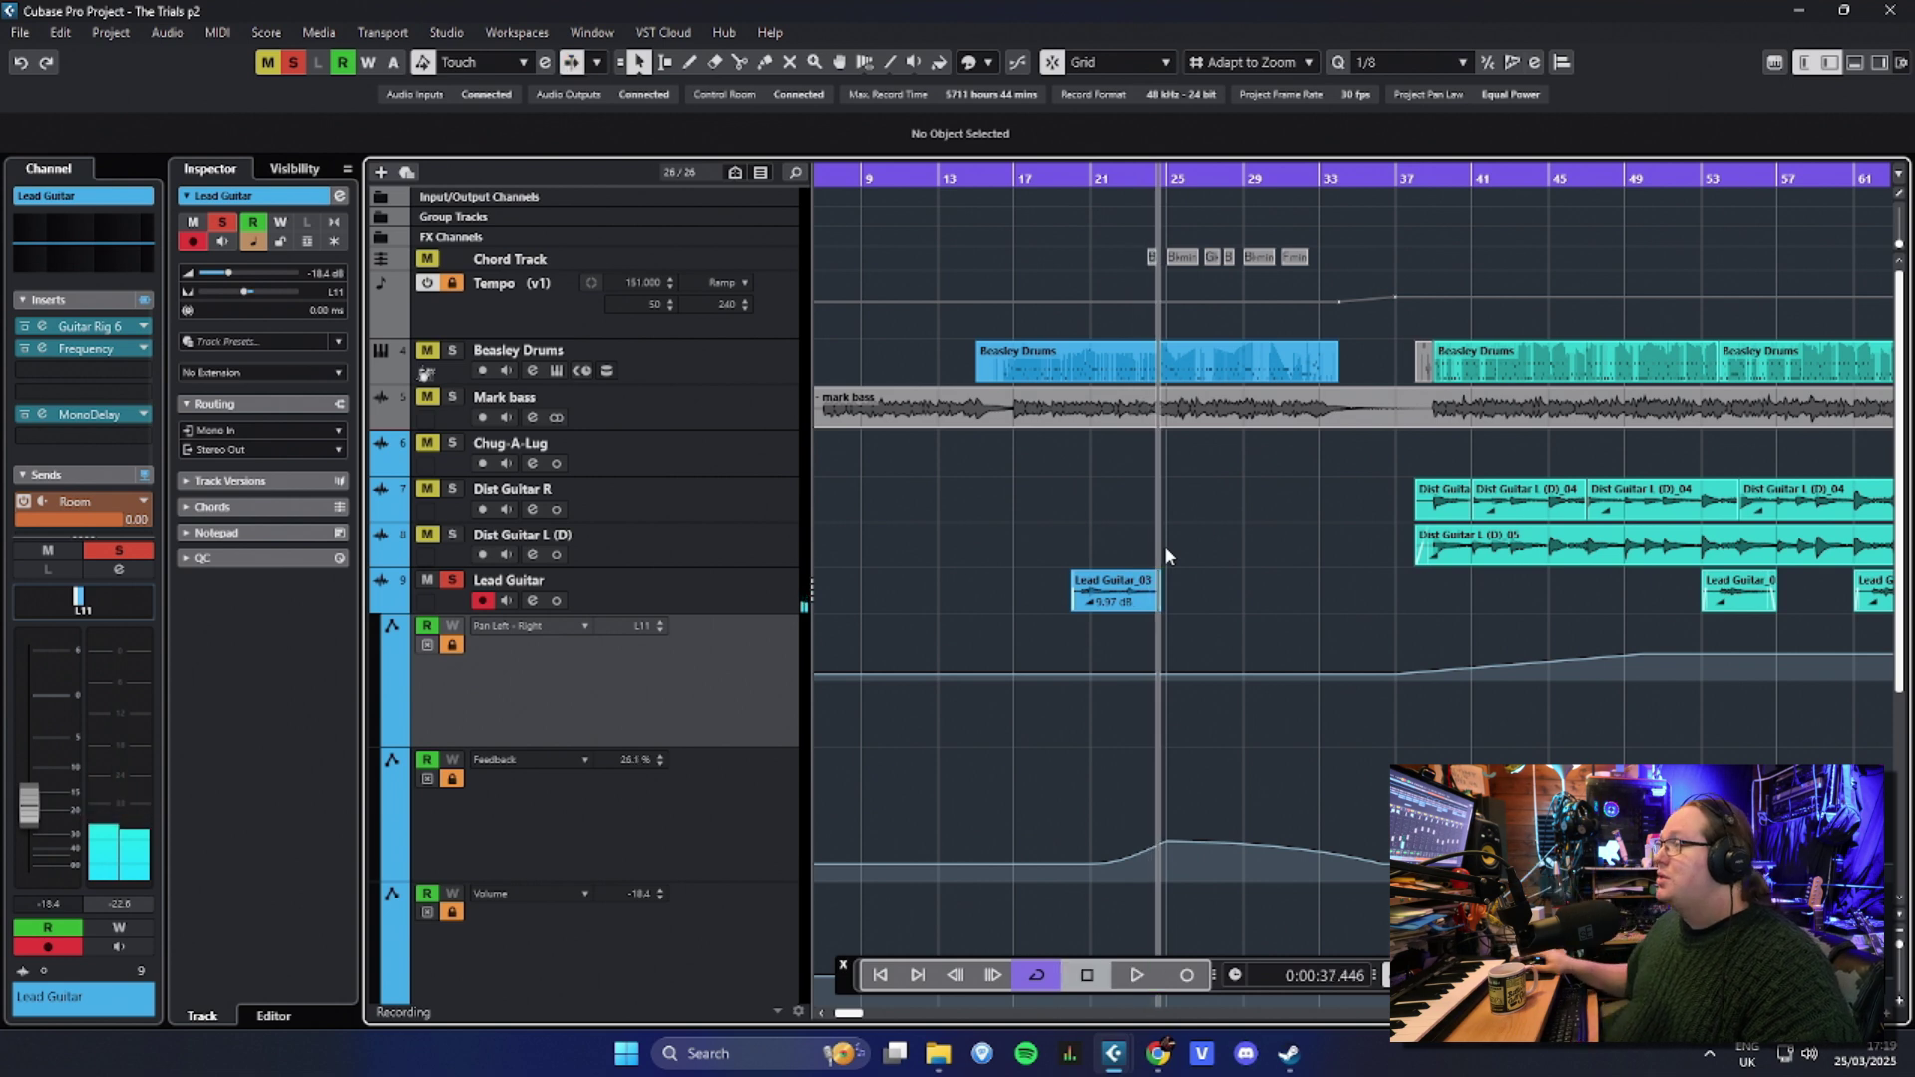
Step: Audition the soloed Lead Guitar clip that starts at bar 61 and stop playback
scroll(1164, 546, right, 10)
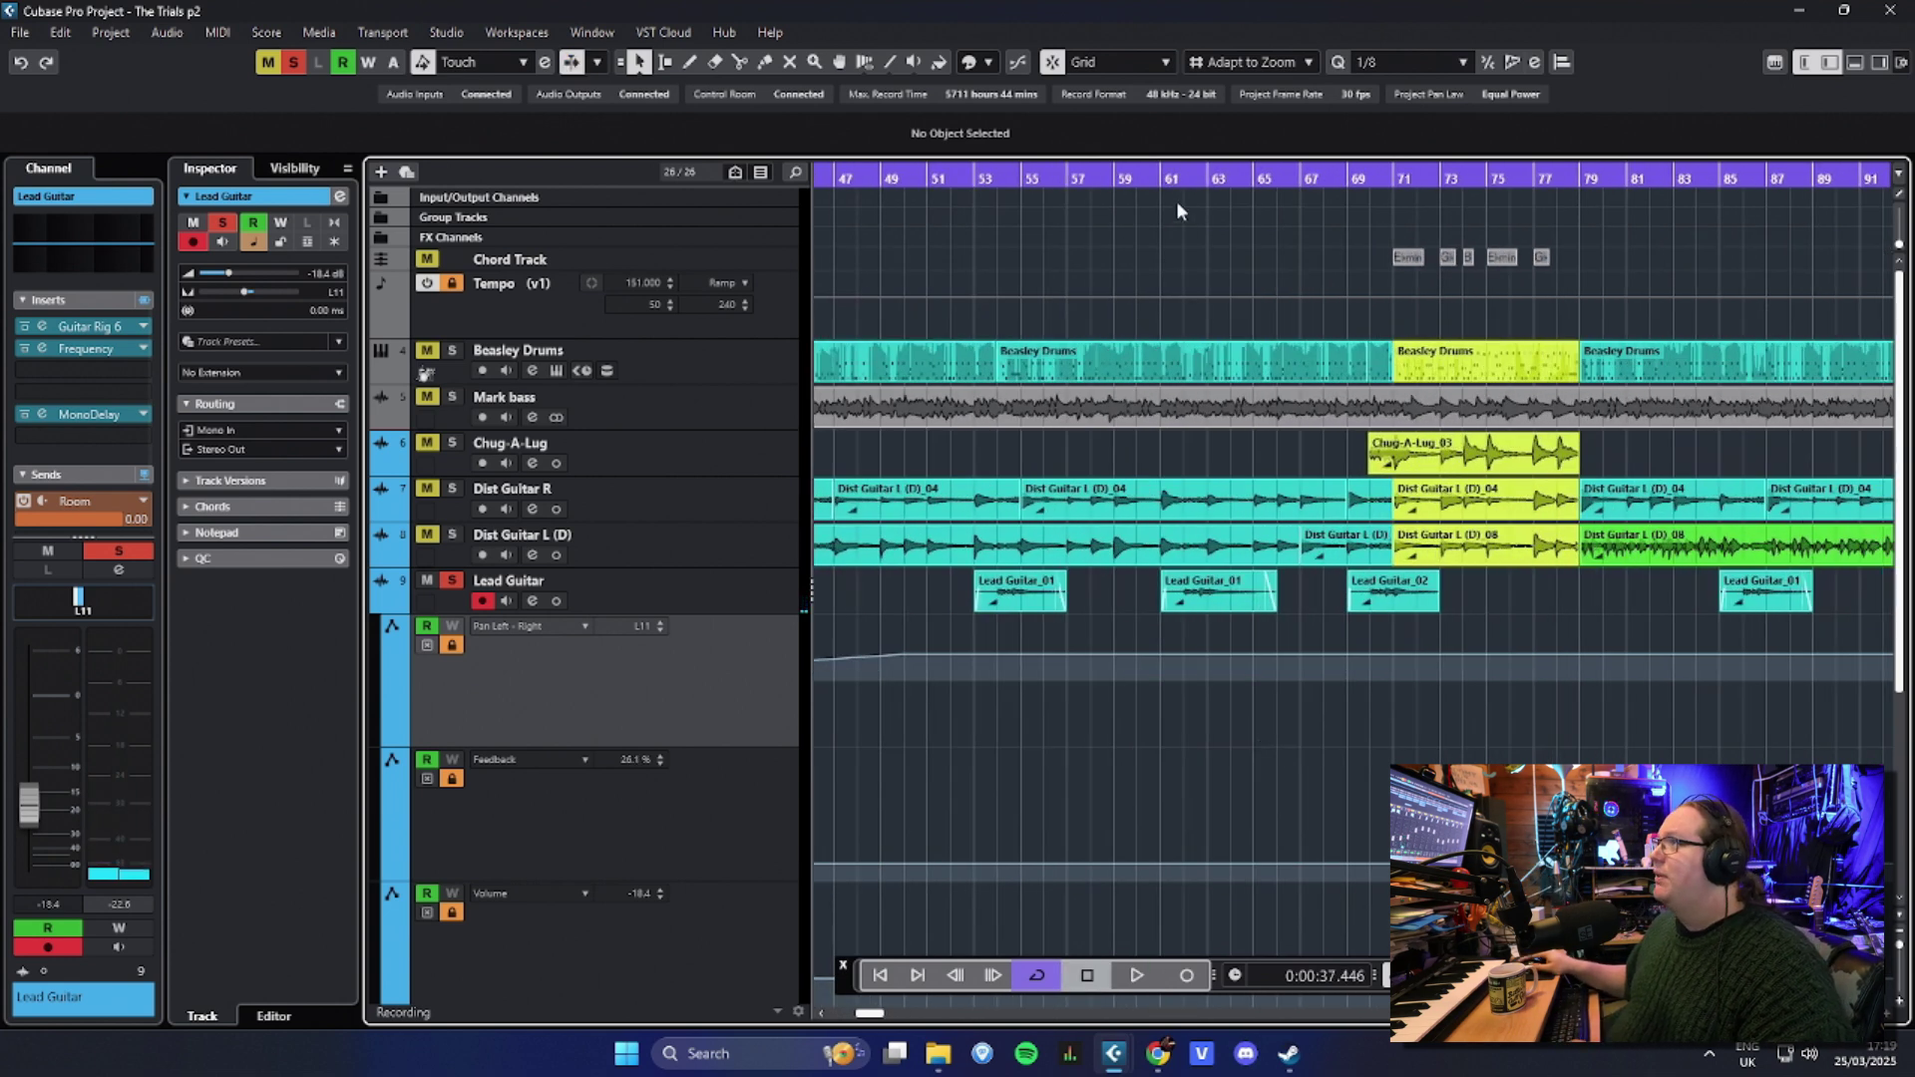
click(1177, 210)
scroll(1221, 266, down, 1)
key(space)
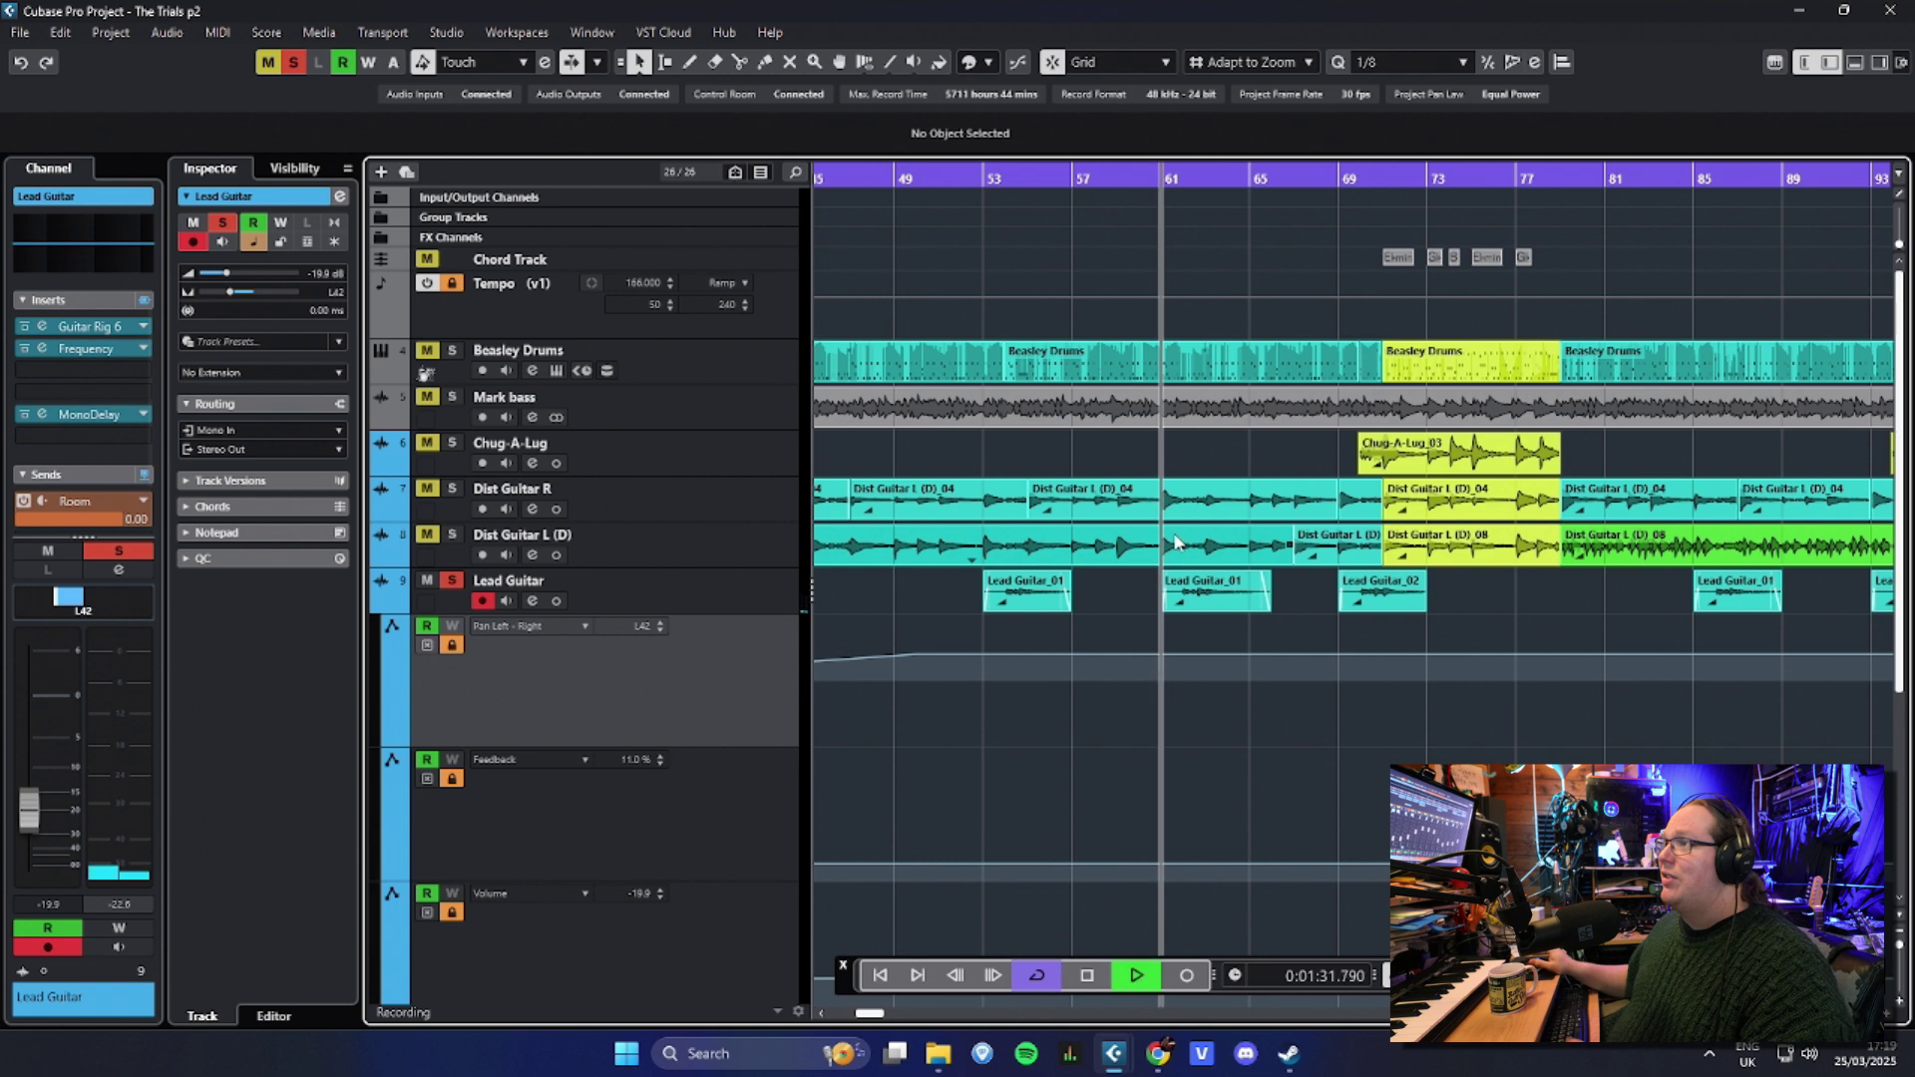
scroll(1173, 729, up, 2)
scroll(1172, 729, up, 2)
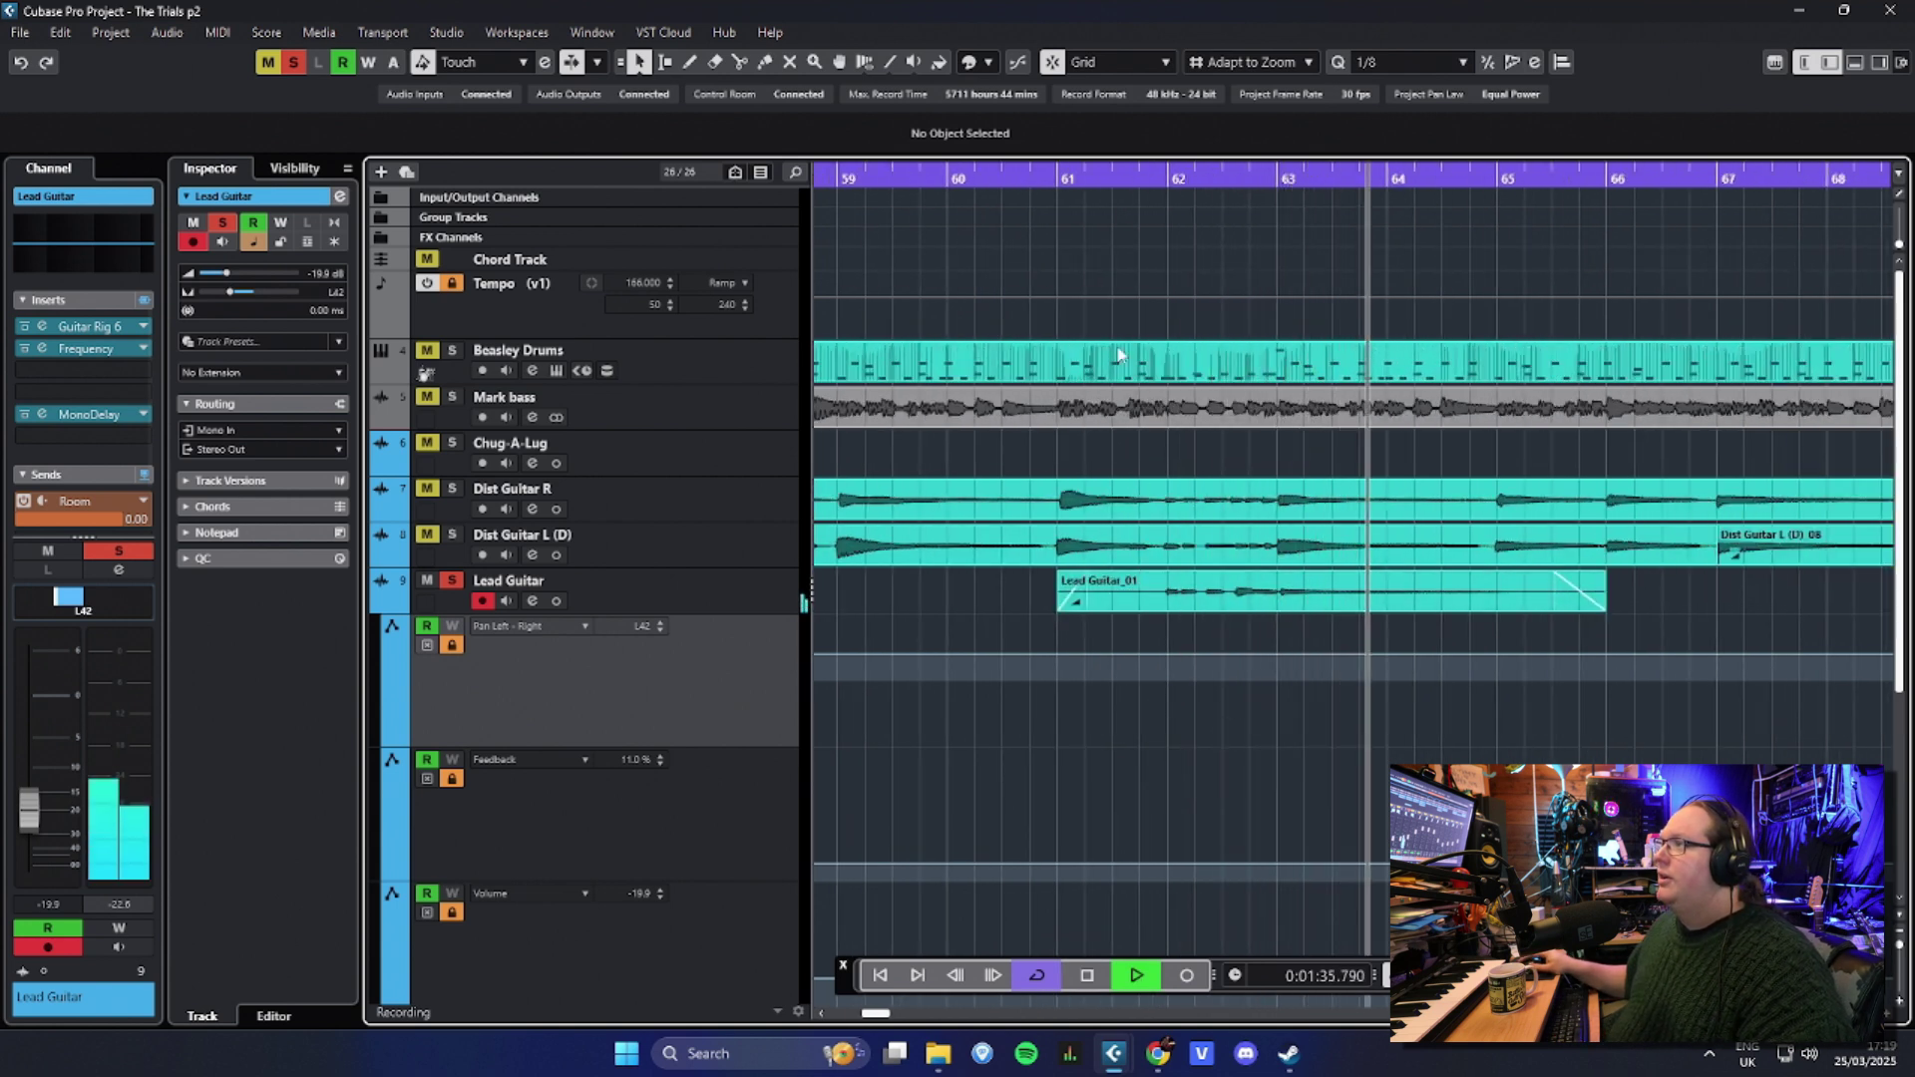
key(space)
scroll(1025, 614, down, 4)
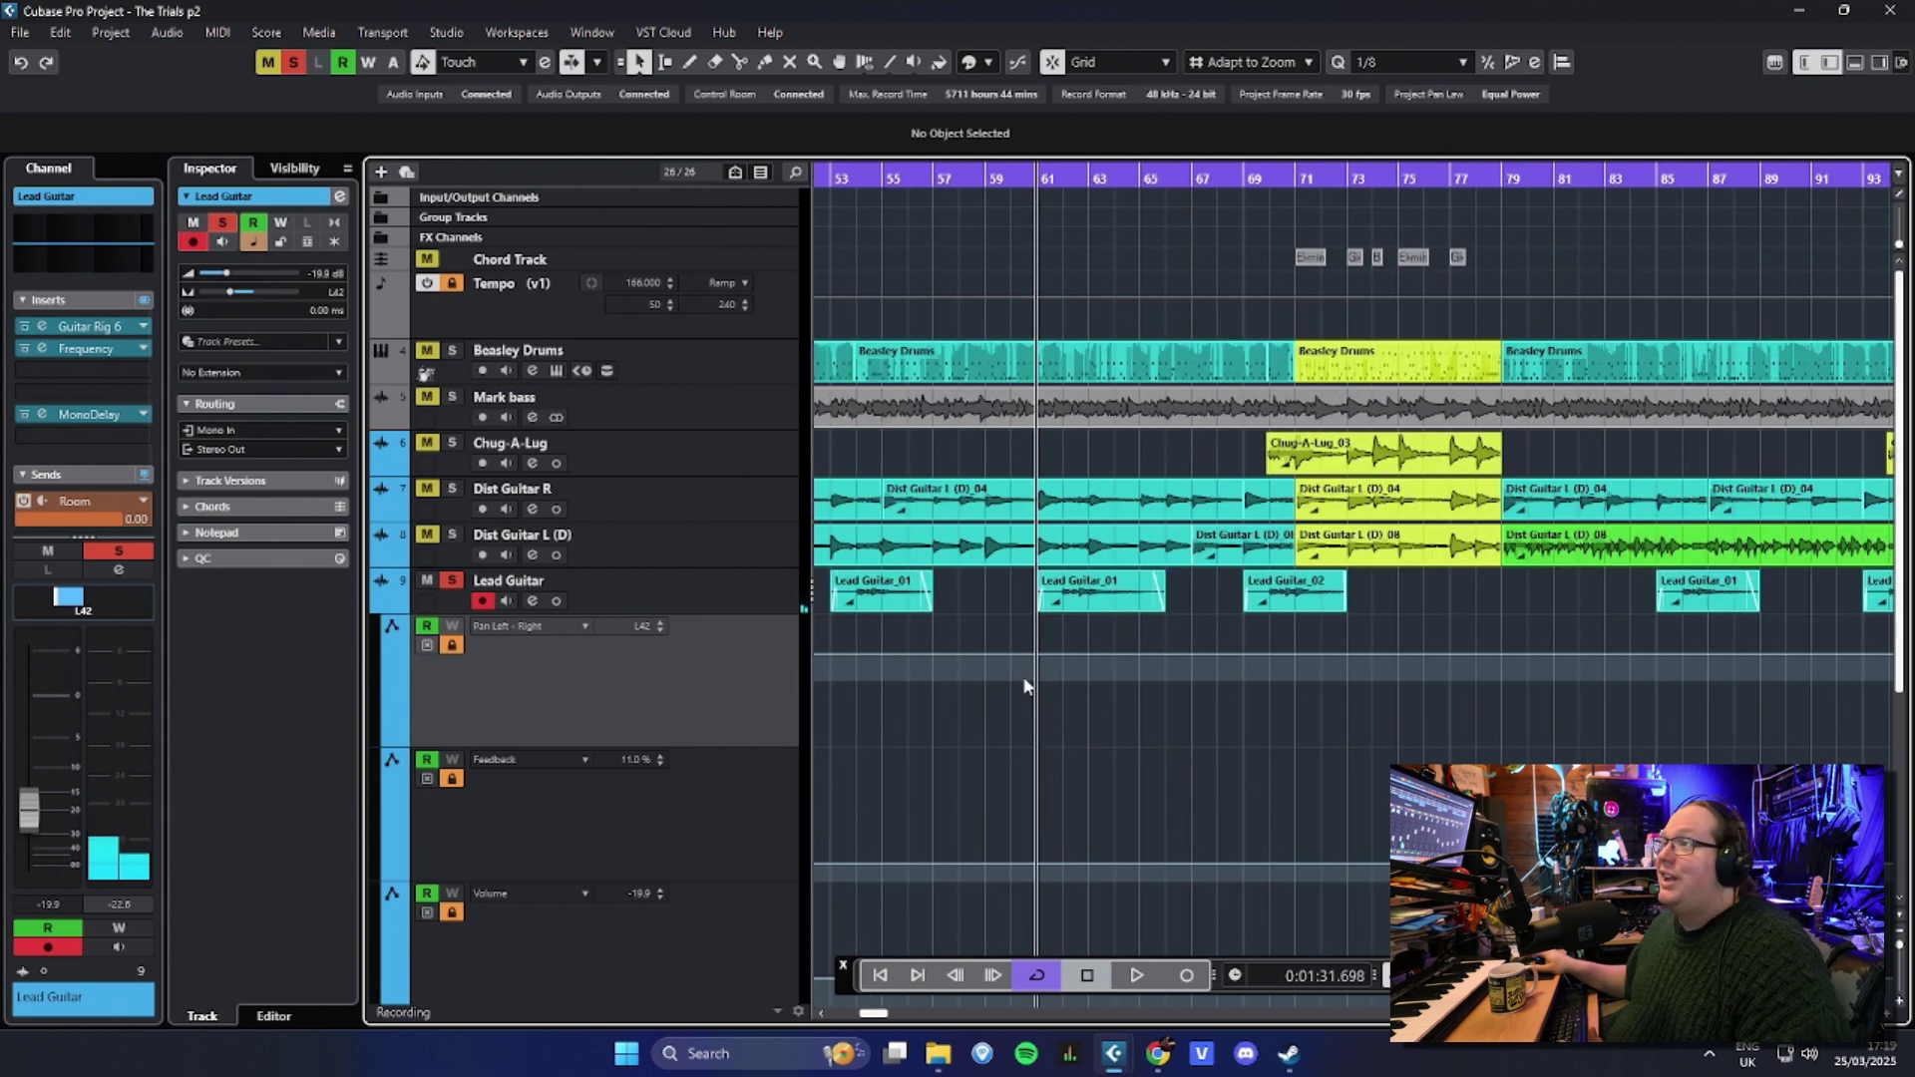
Step: Unsolo the Lead Guitar, hide its automation lanes, and select the Clean Guitar track
scroll(1026, 686, down, 5)
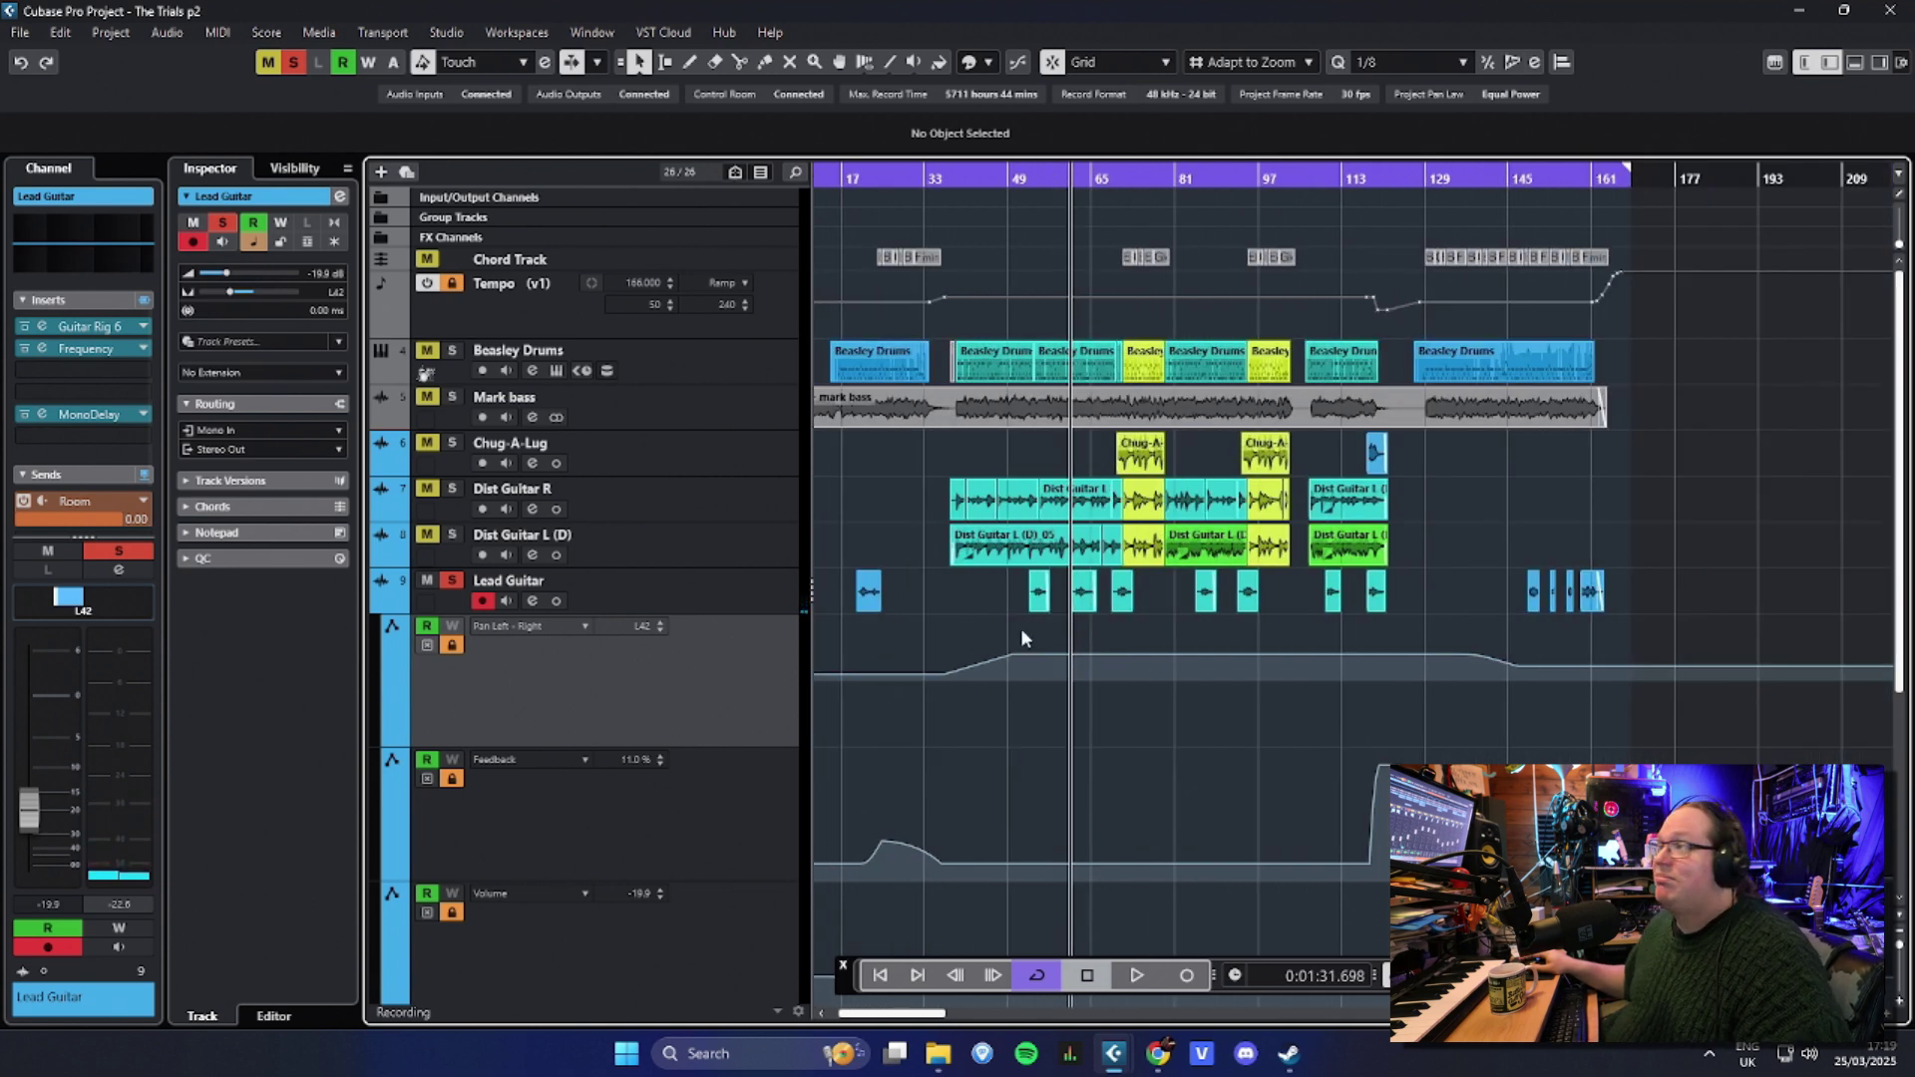
click(452, 581)
click(542, 615)
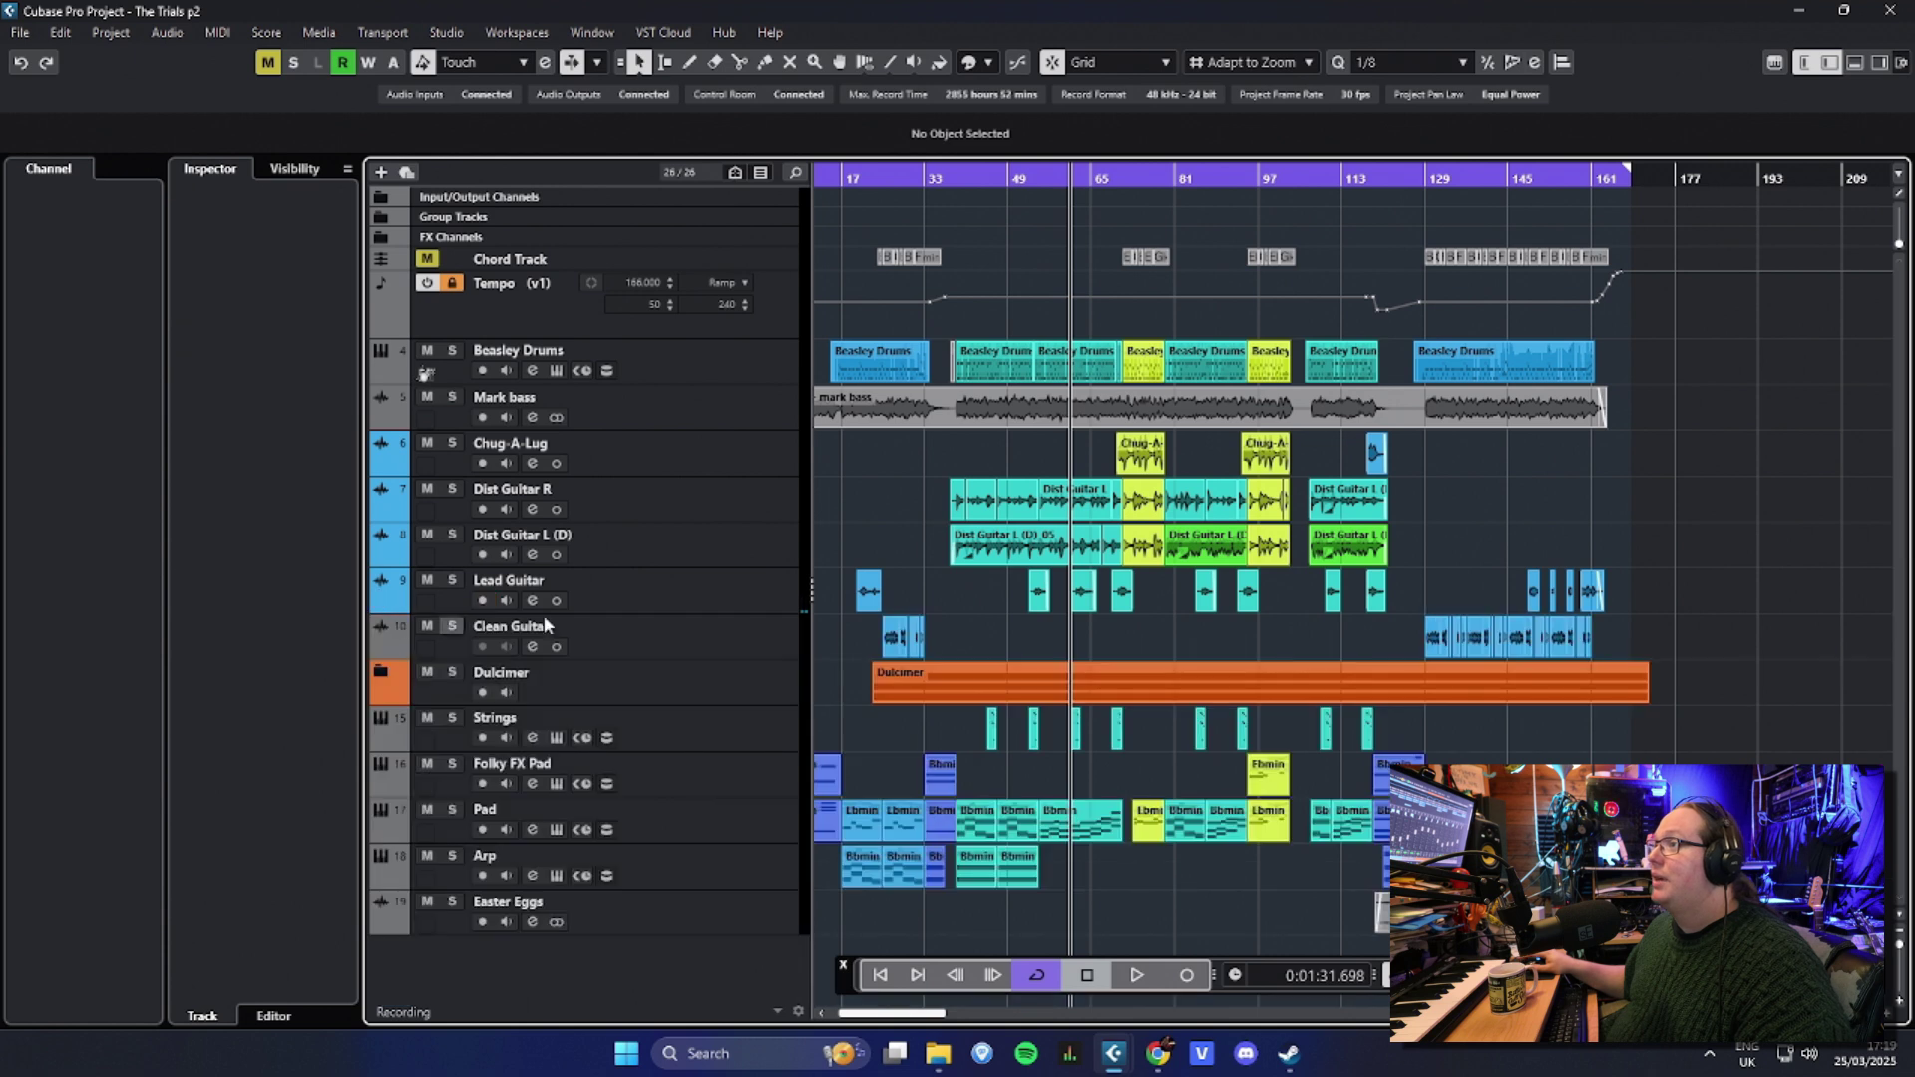
click(703, 638)
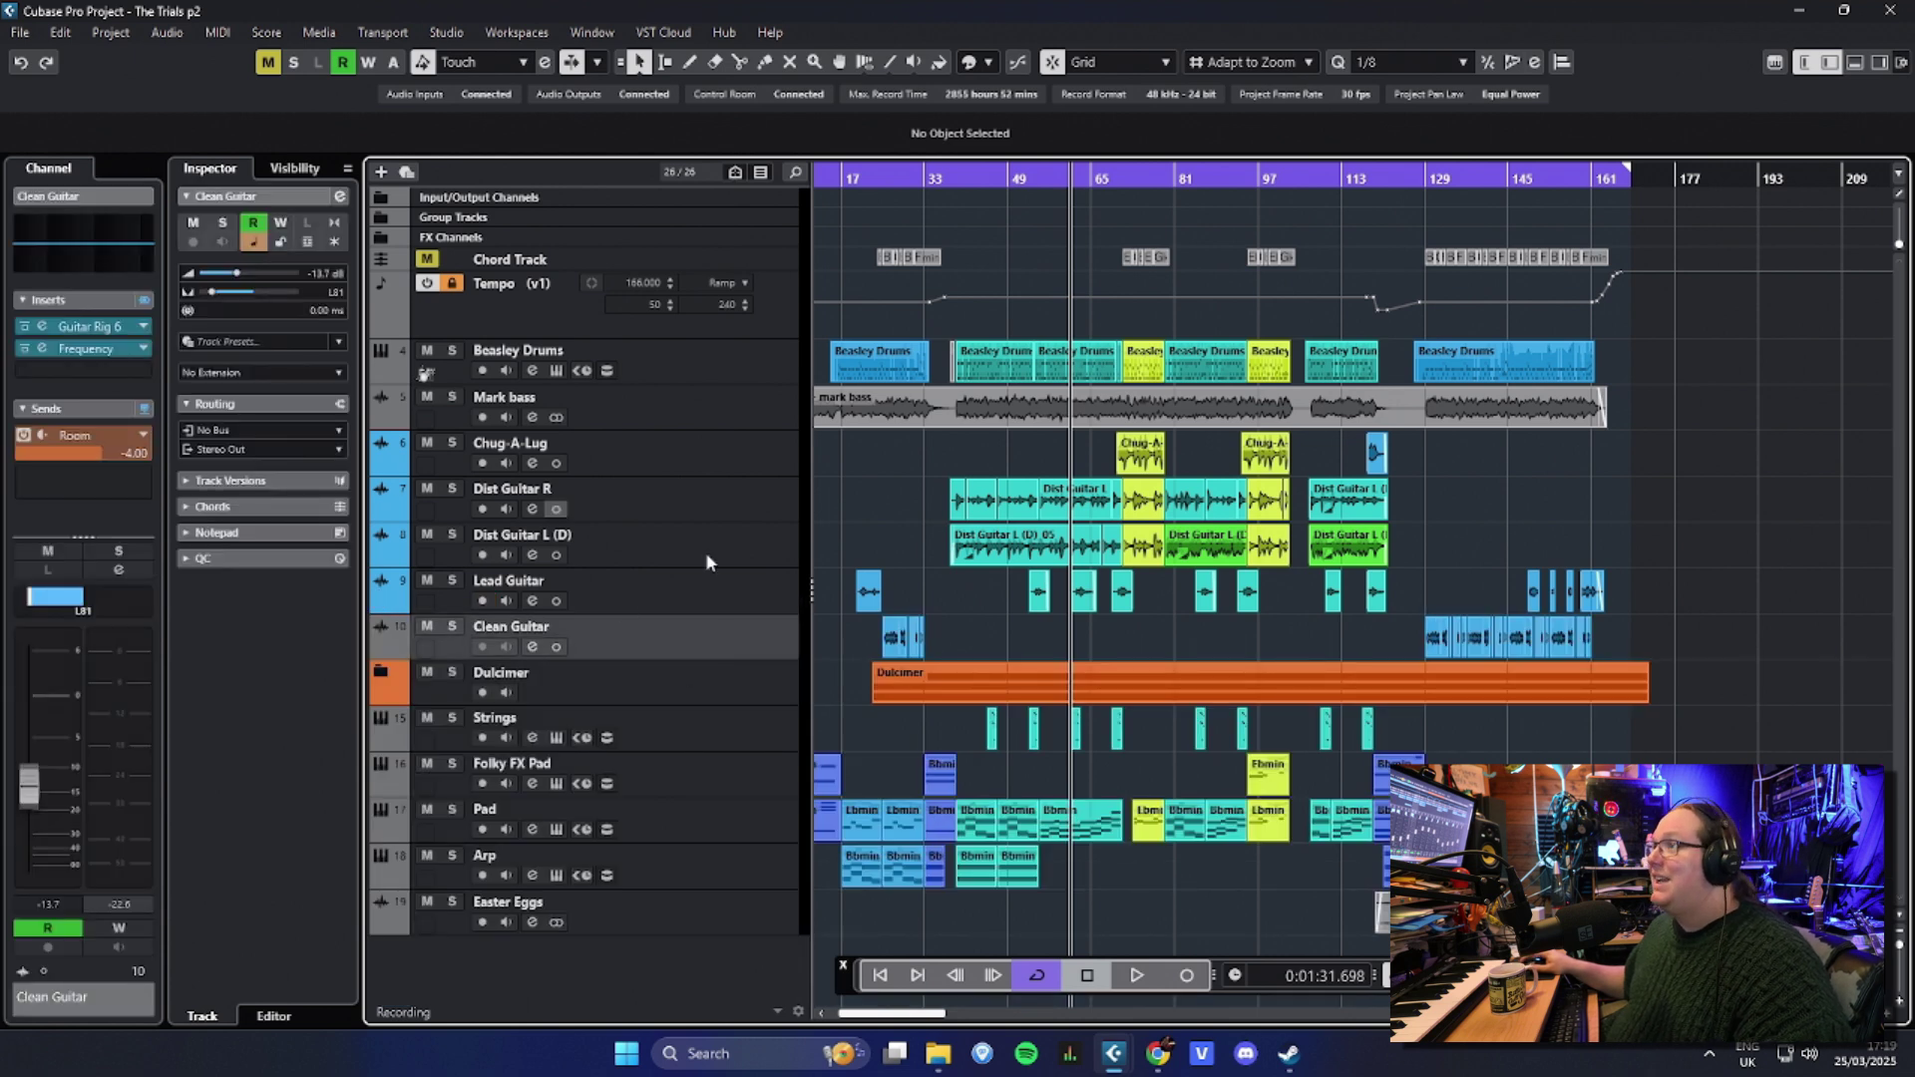
Step: Solo the Clean Guitar and play its part from about bar 144
scroll(1486, 227, up, 2)
click(1505, 547)
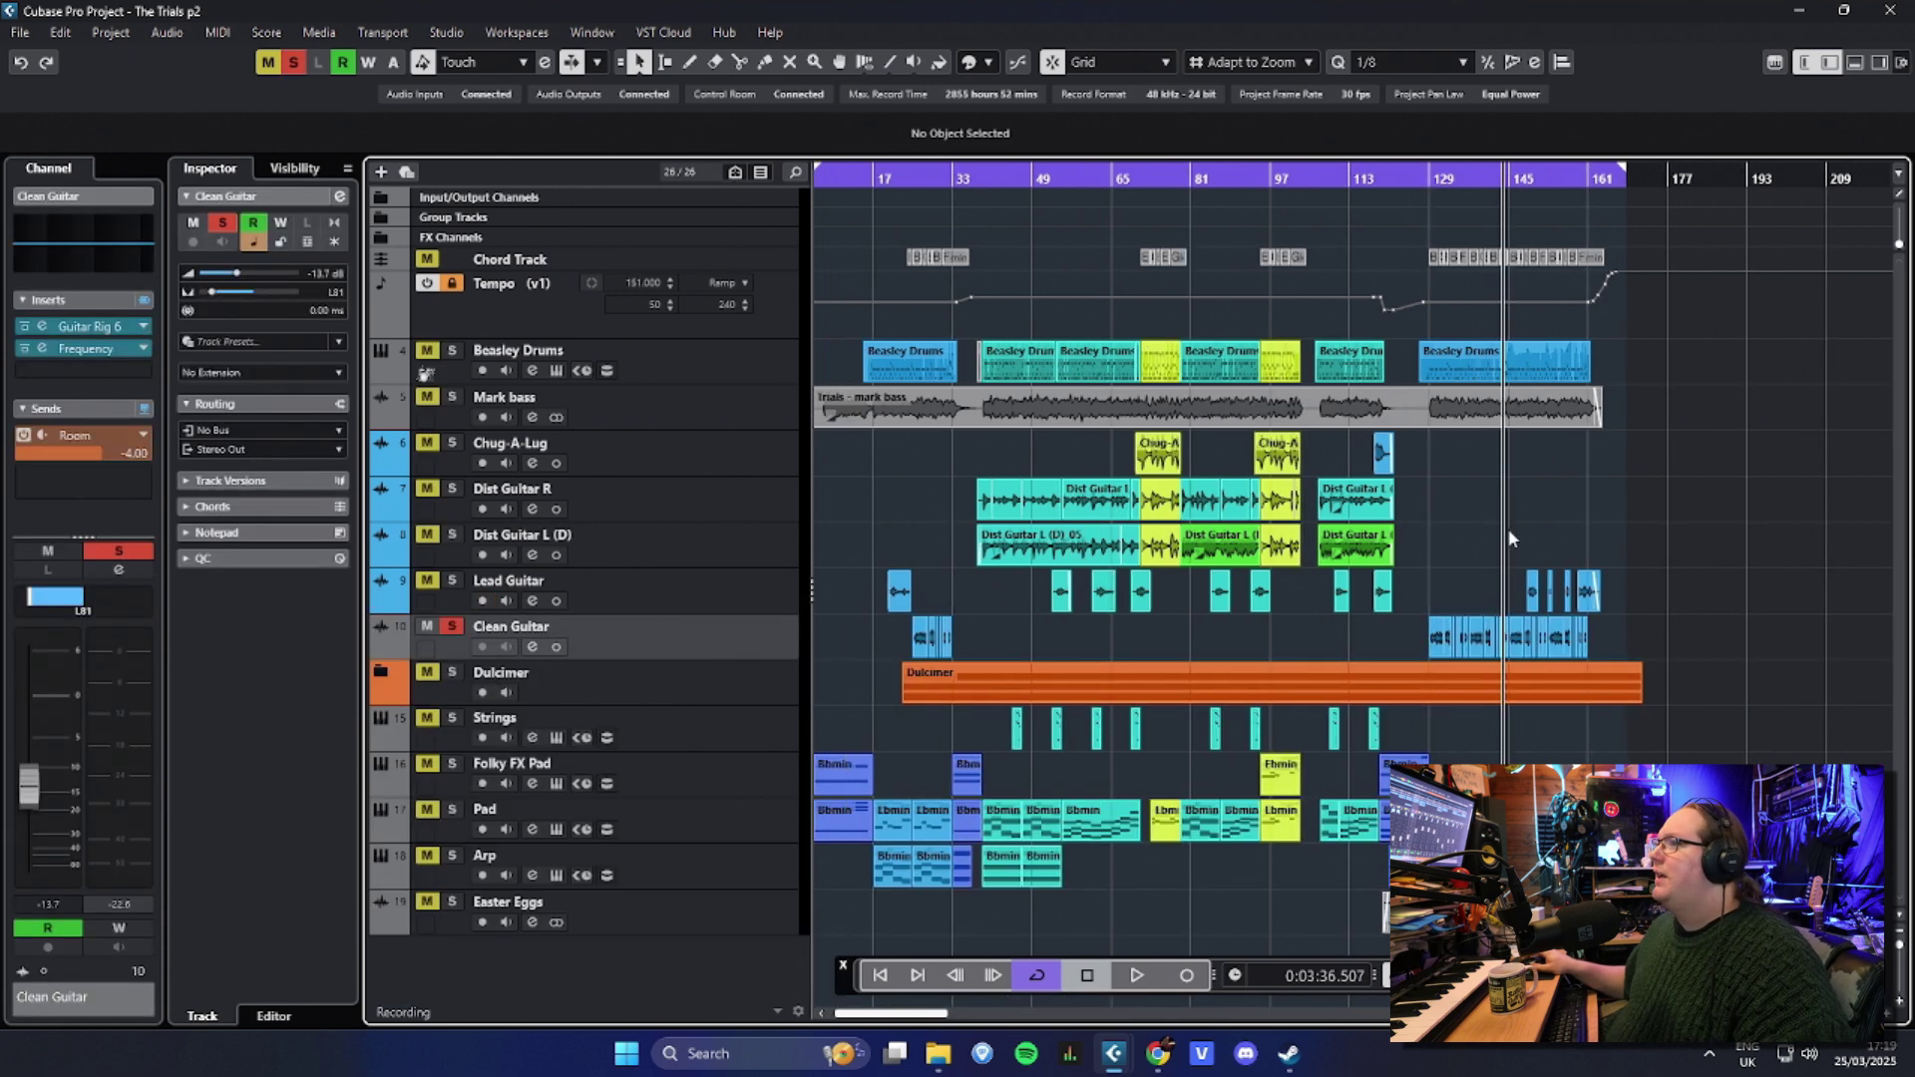
scroll(1481, 552, up, 3)
key(s)
key(space)
scroll(1572, 571, up, 2)
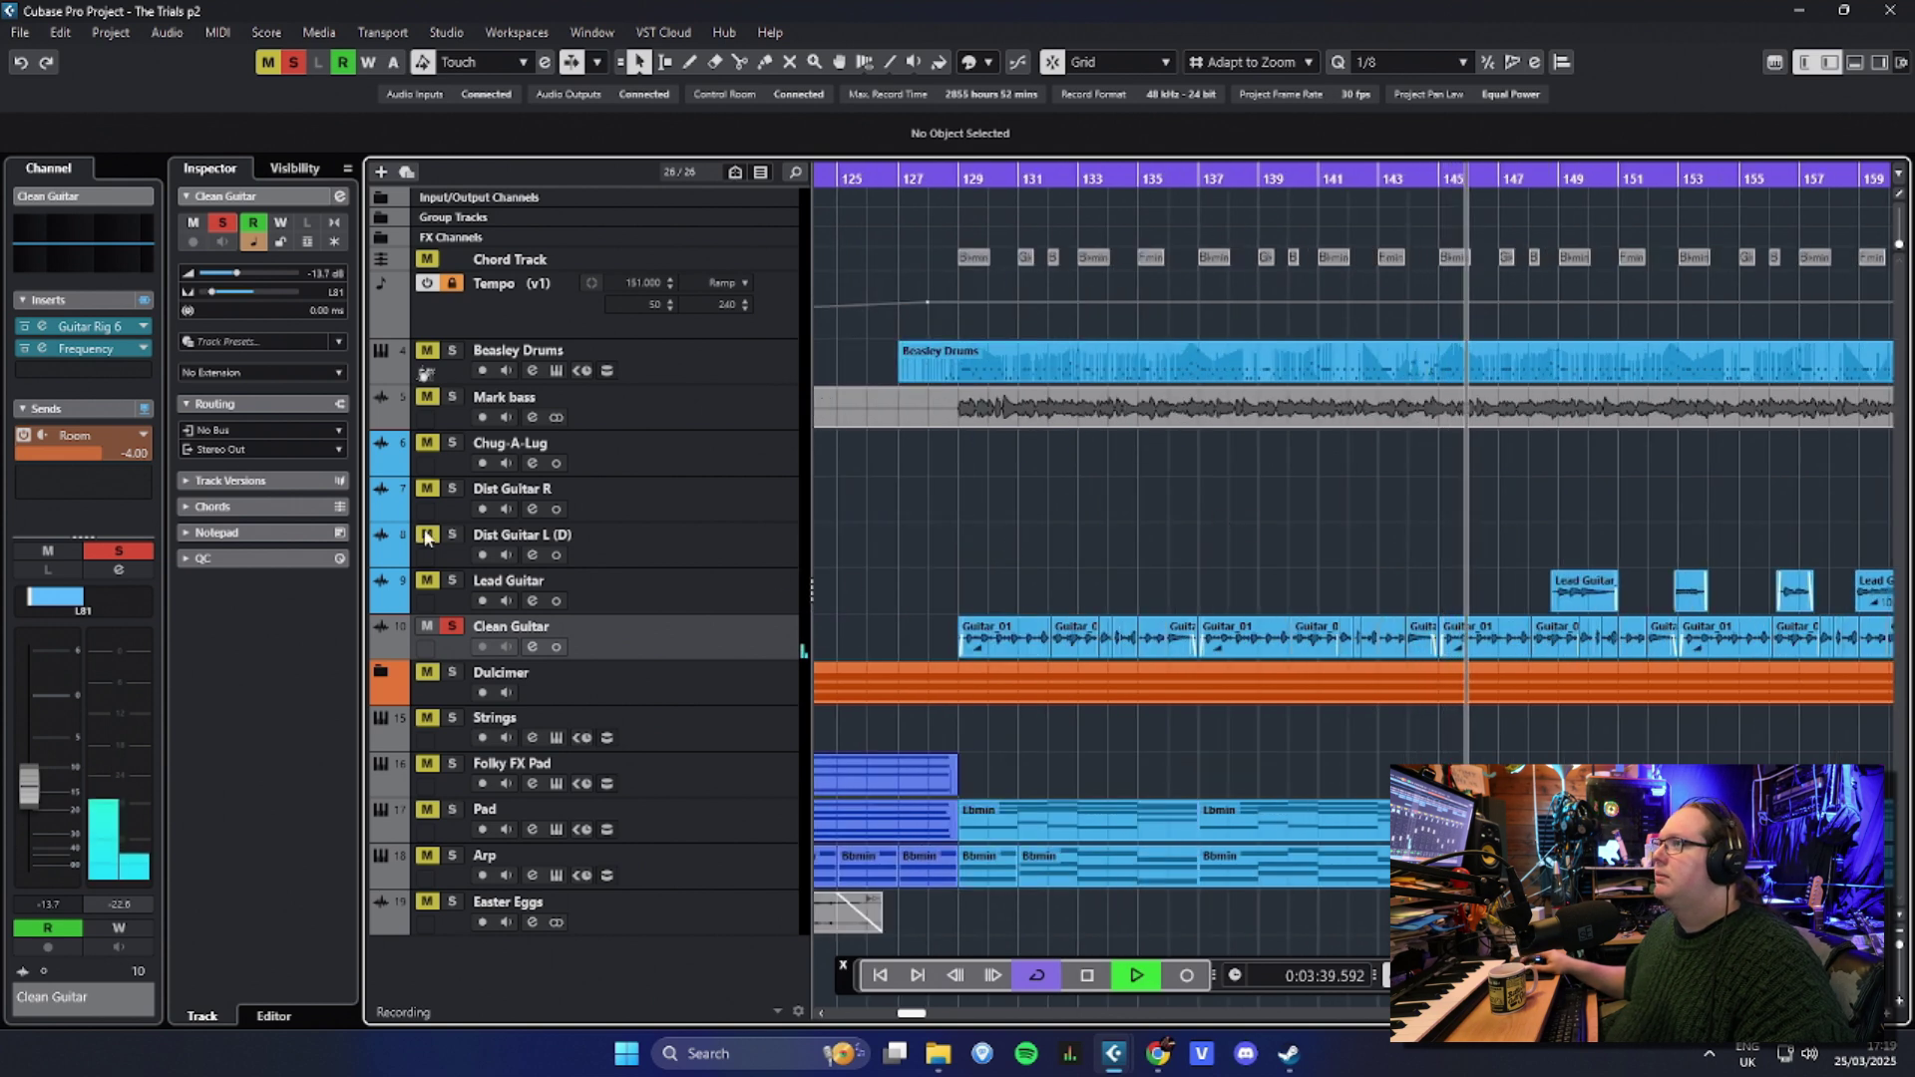
Step: Inspect the Guitar Rig 6 insert on the Clean Guitar channel and close the plug-in window
click(92, 329)
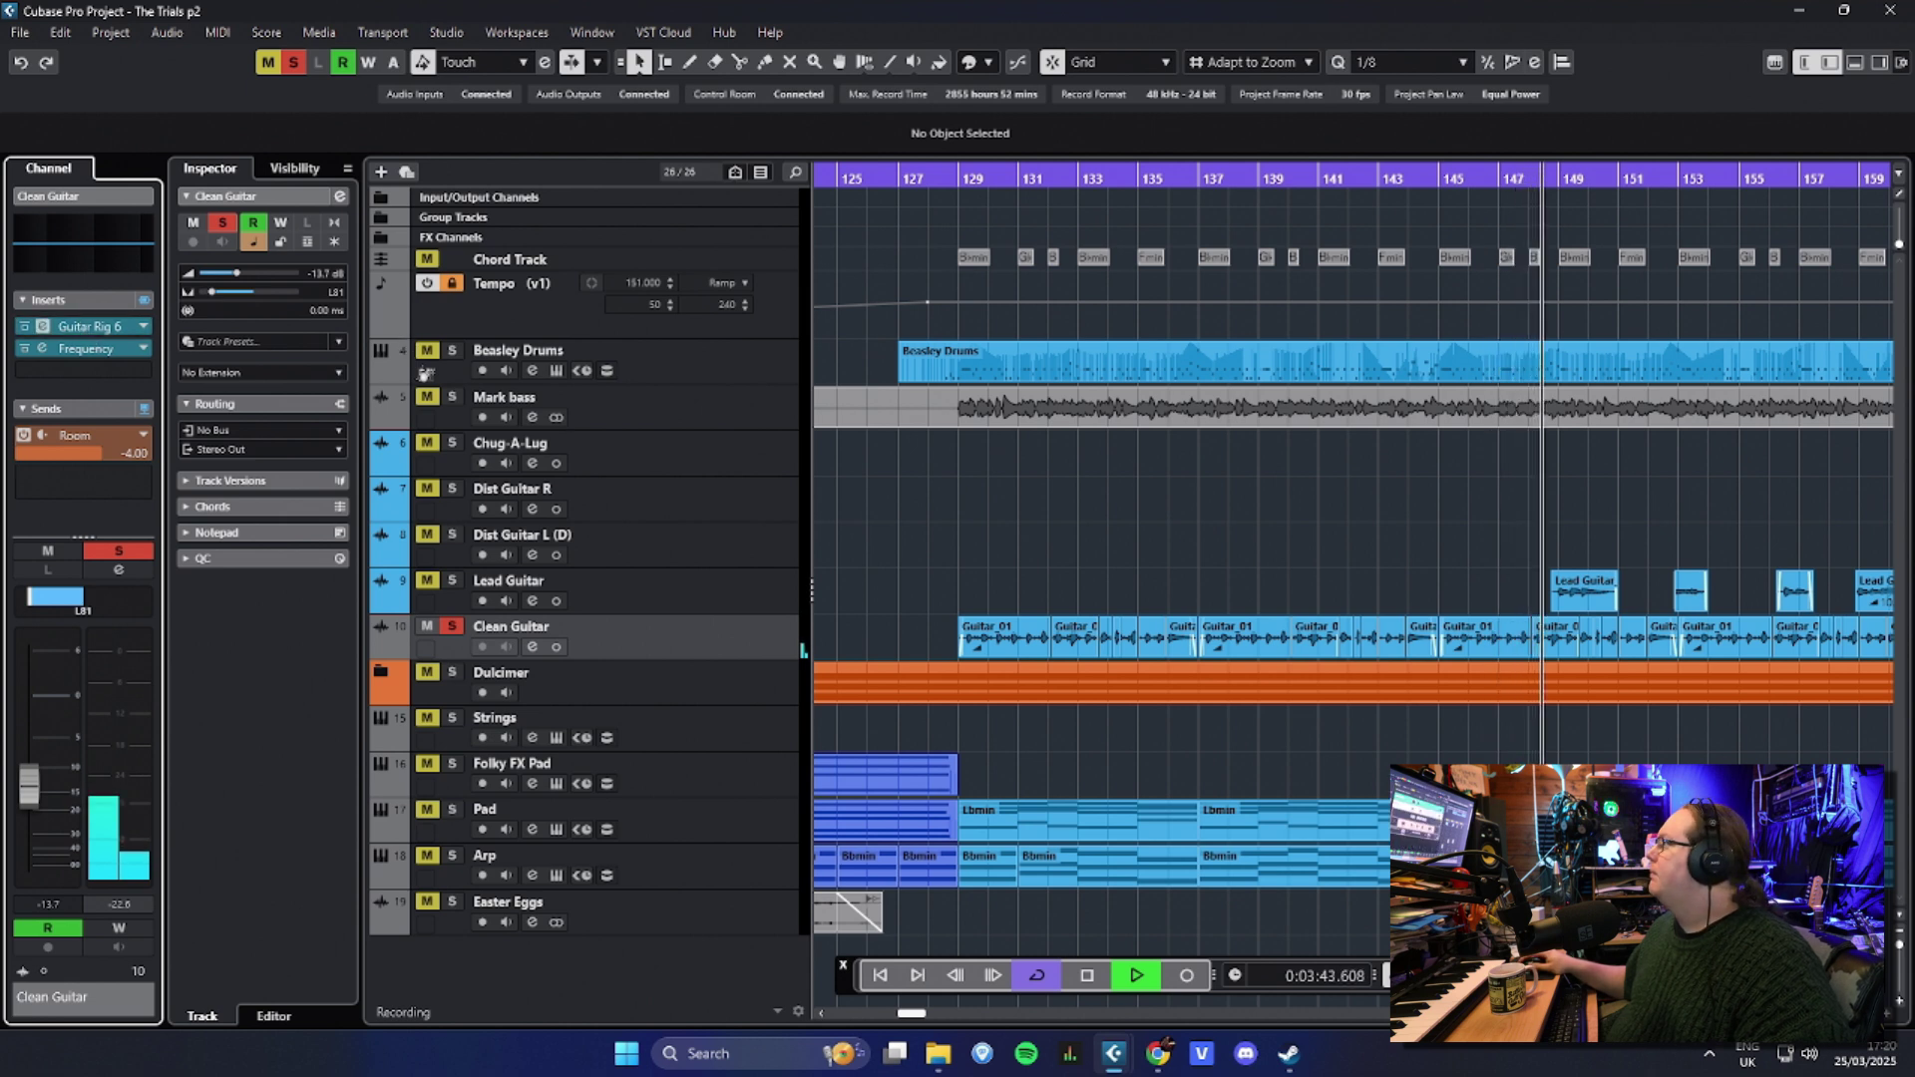
click(82, 325)
drag(571, 110, 611, 146)
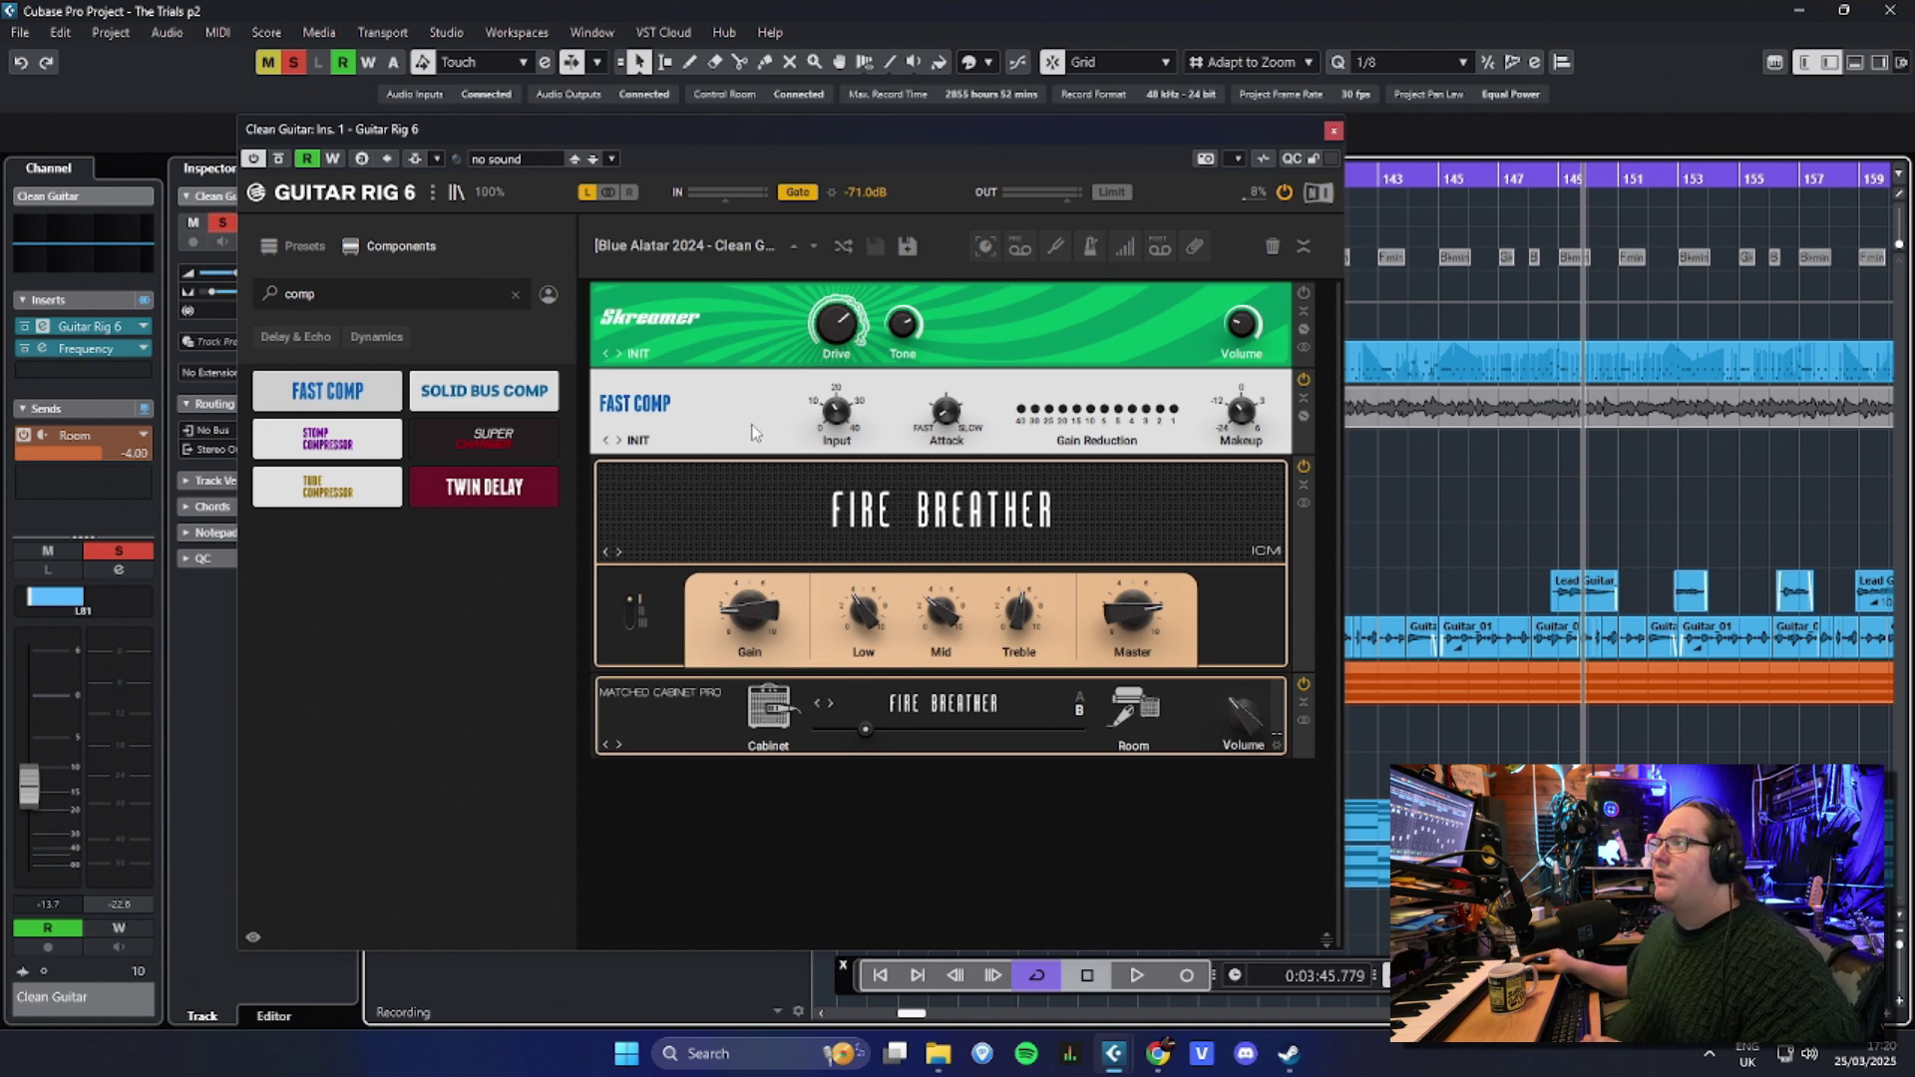
click(1333, 130)
Step: Unsolo the Clean Guitar and bring the surrounding parts from bar 113 onward into view
key(g)
key(g)
key(g)
key(g)
drag(741, 600, 1019, 628)
key(h)
key(h)
key(s)
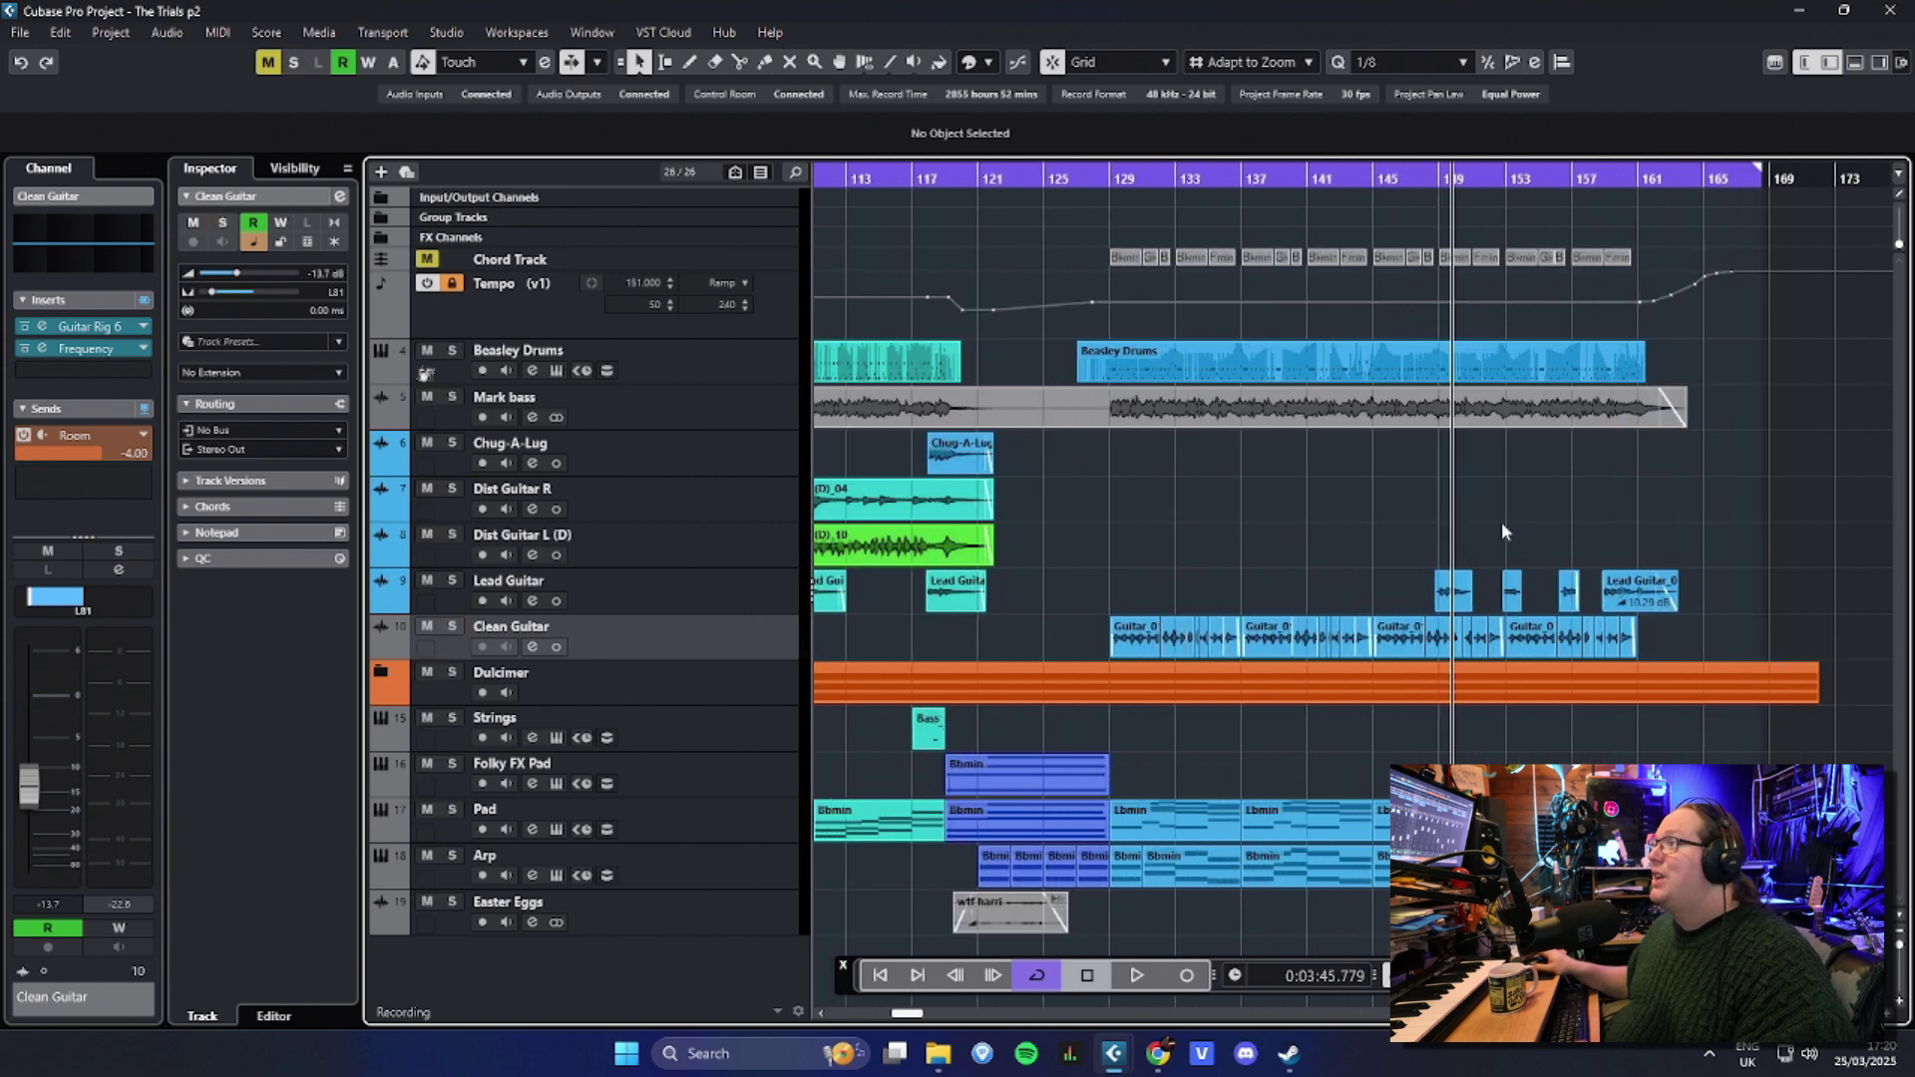
Step: Audition the Clean Guitar in the full mix from about bar 144 and stop playback
key(h)
key(h)
key(h)
drag(1193, 178, 1193, 190)
key(space)
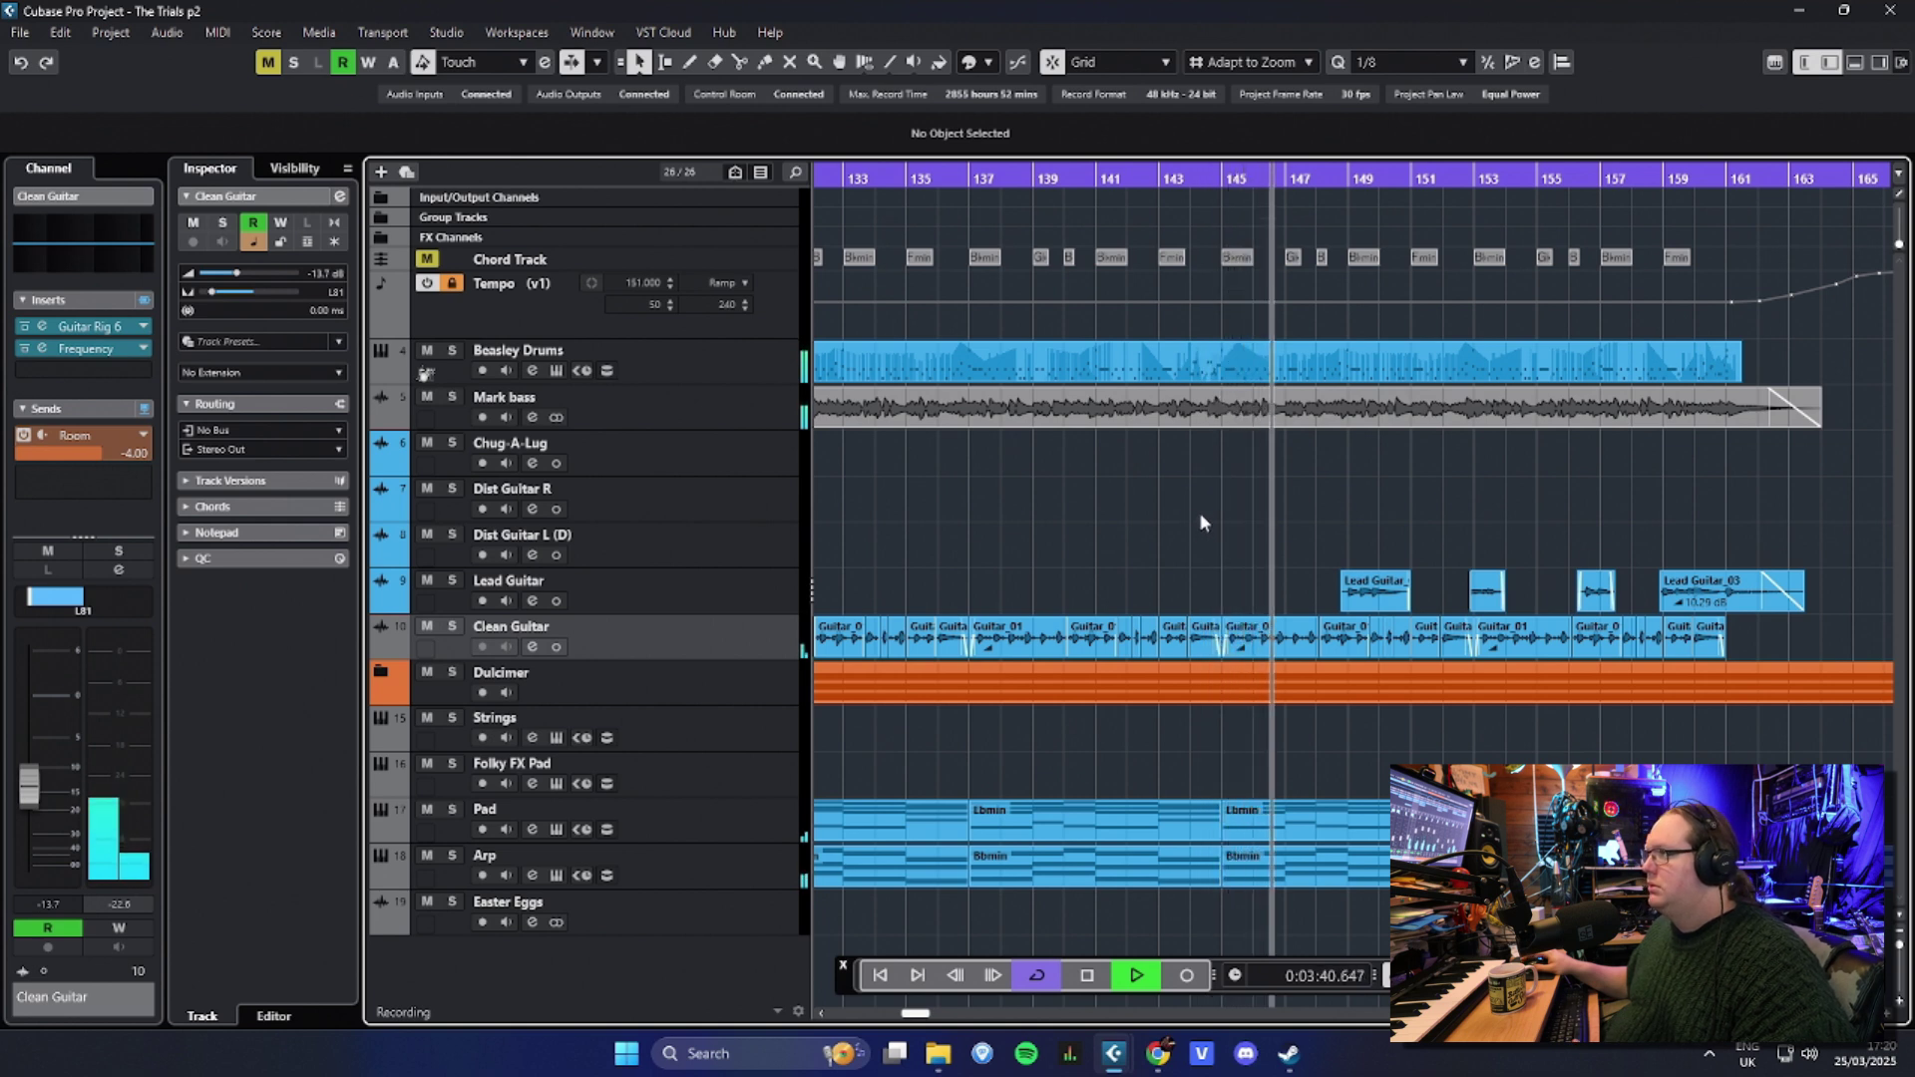
key(space)
Step: Expand the Dulcimer folder and view the Legra_c430s and Legra_Internals microphone channels
key(g)
key(g)
key(g)
key(g)
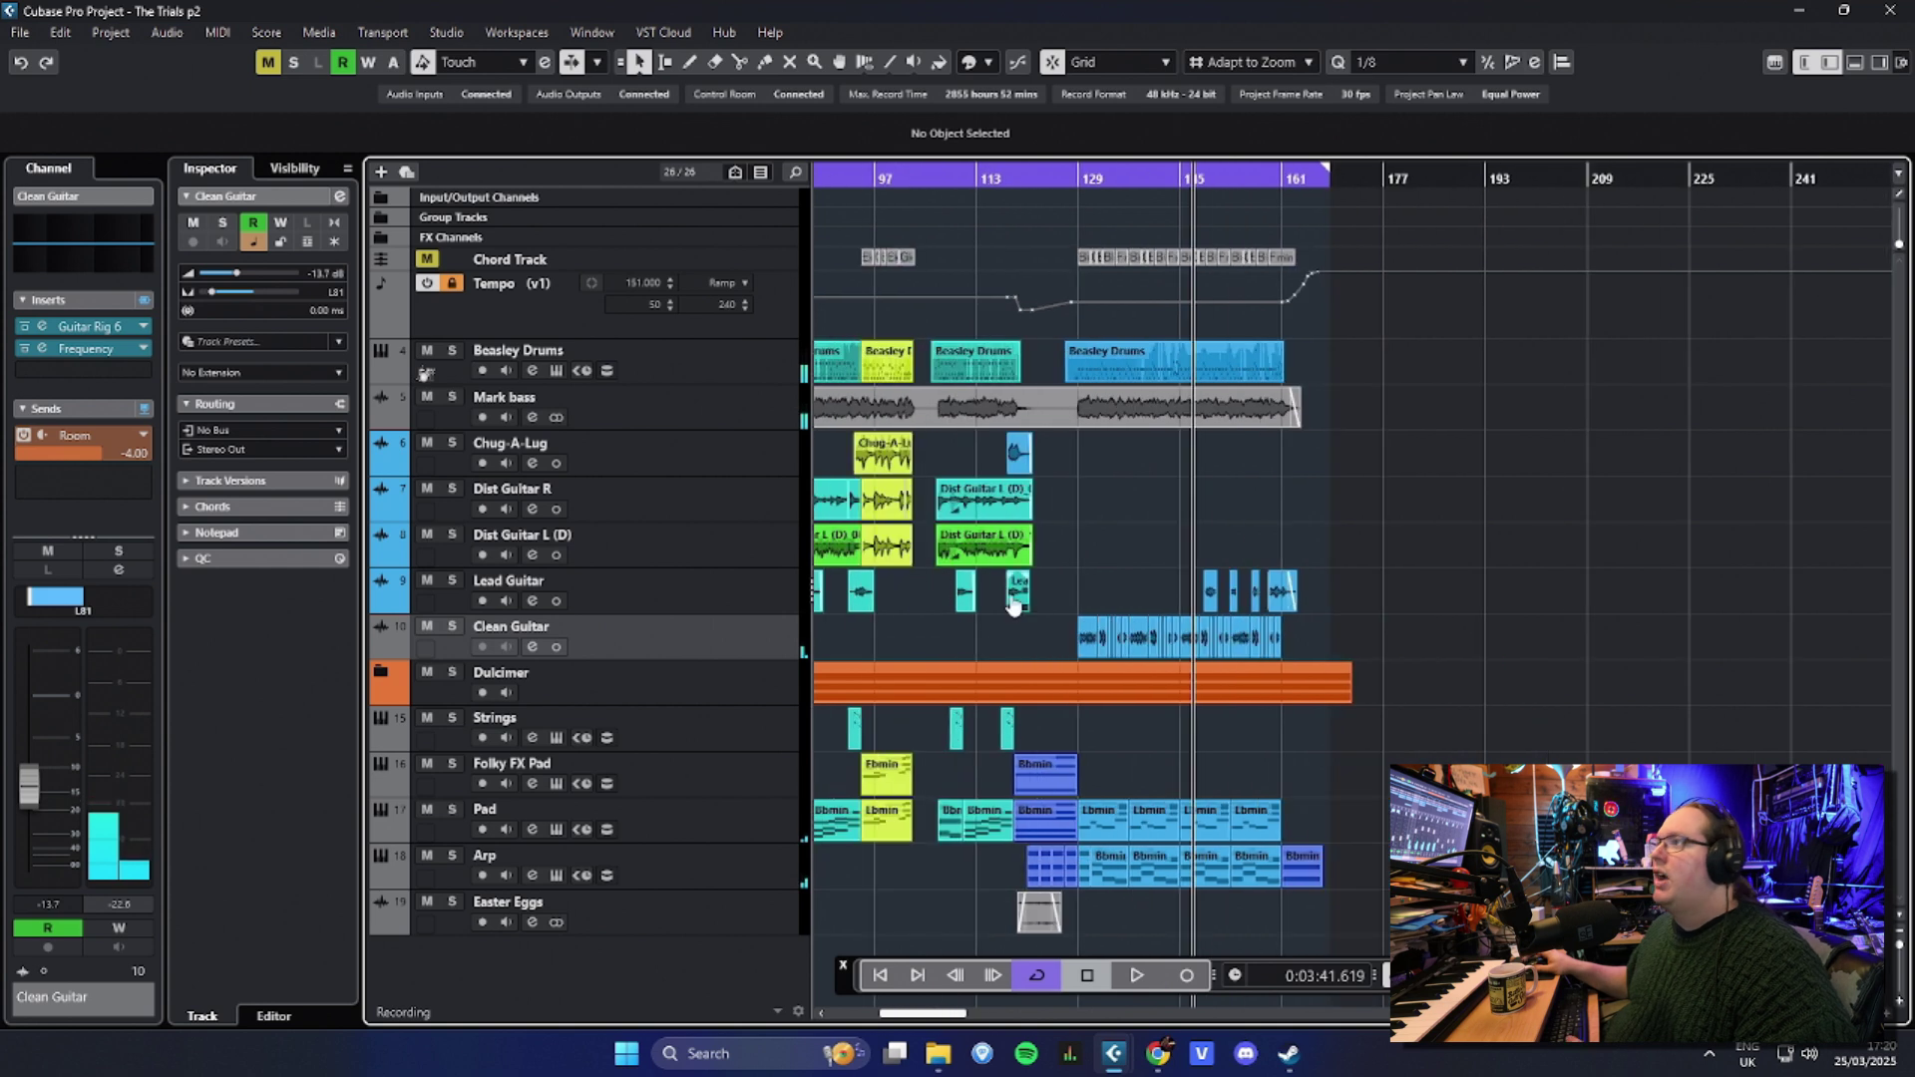
click(389, 687)
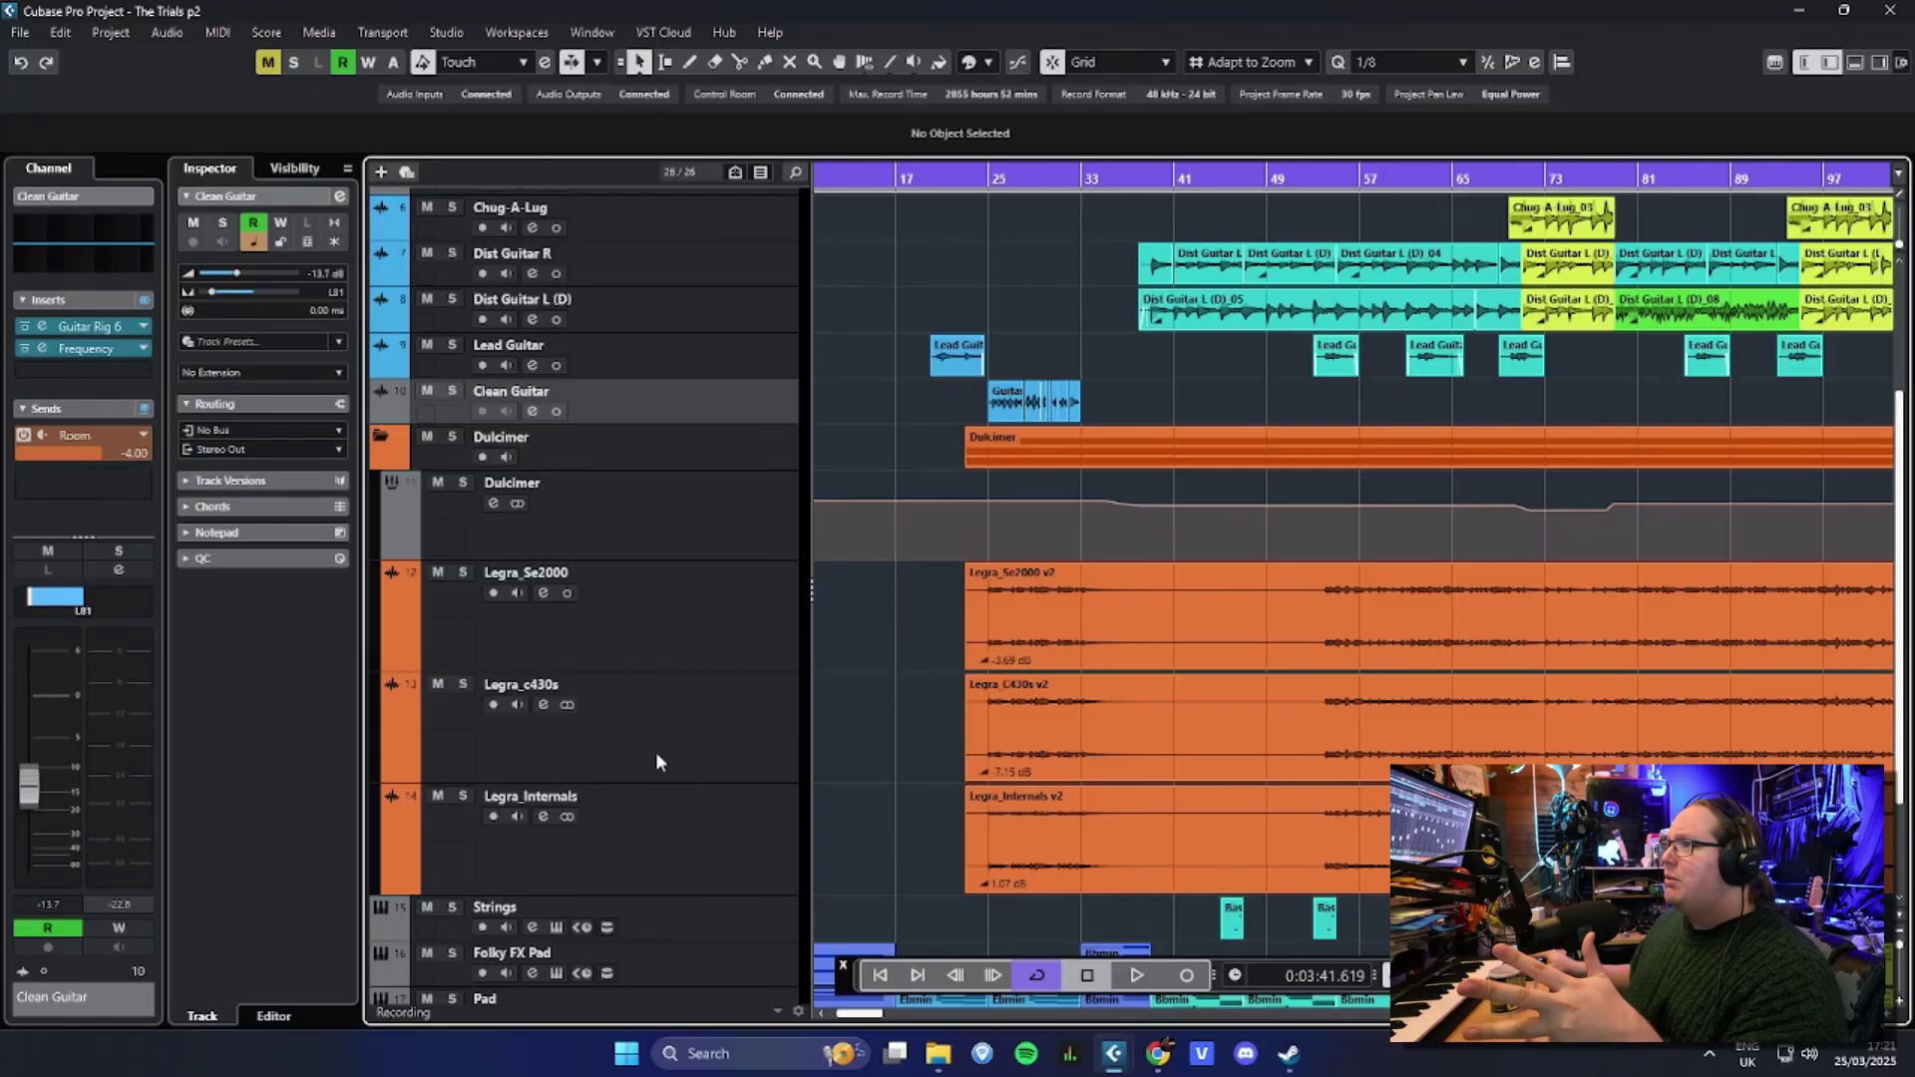
click(657, 760)
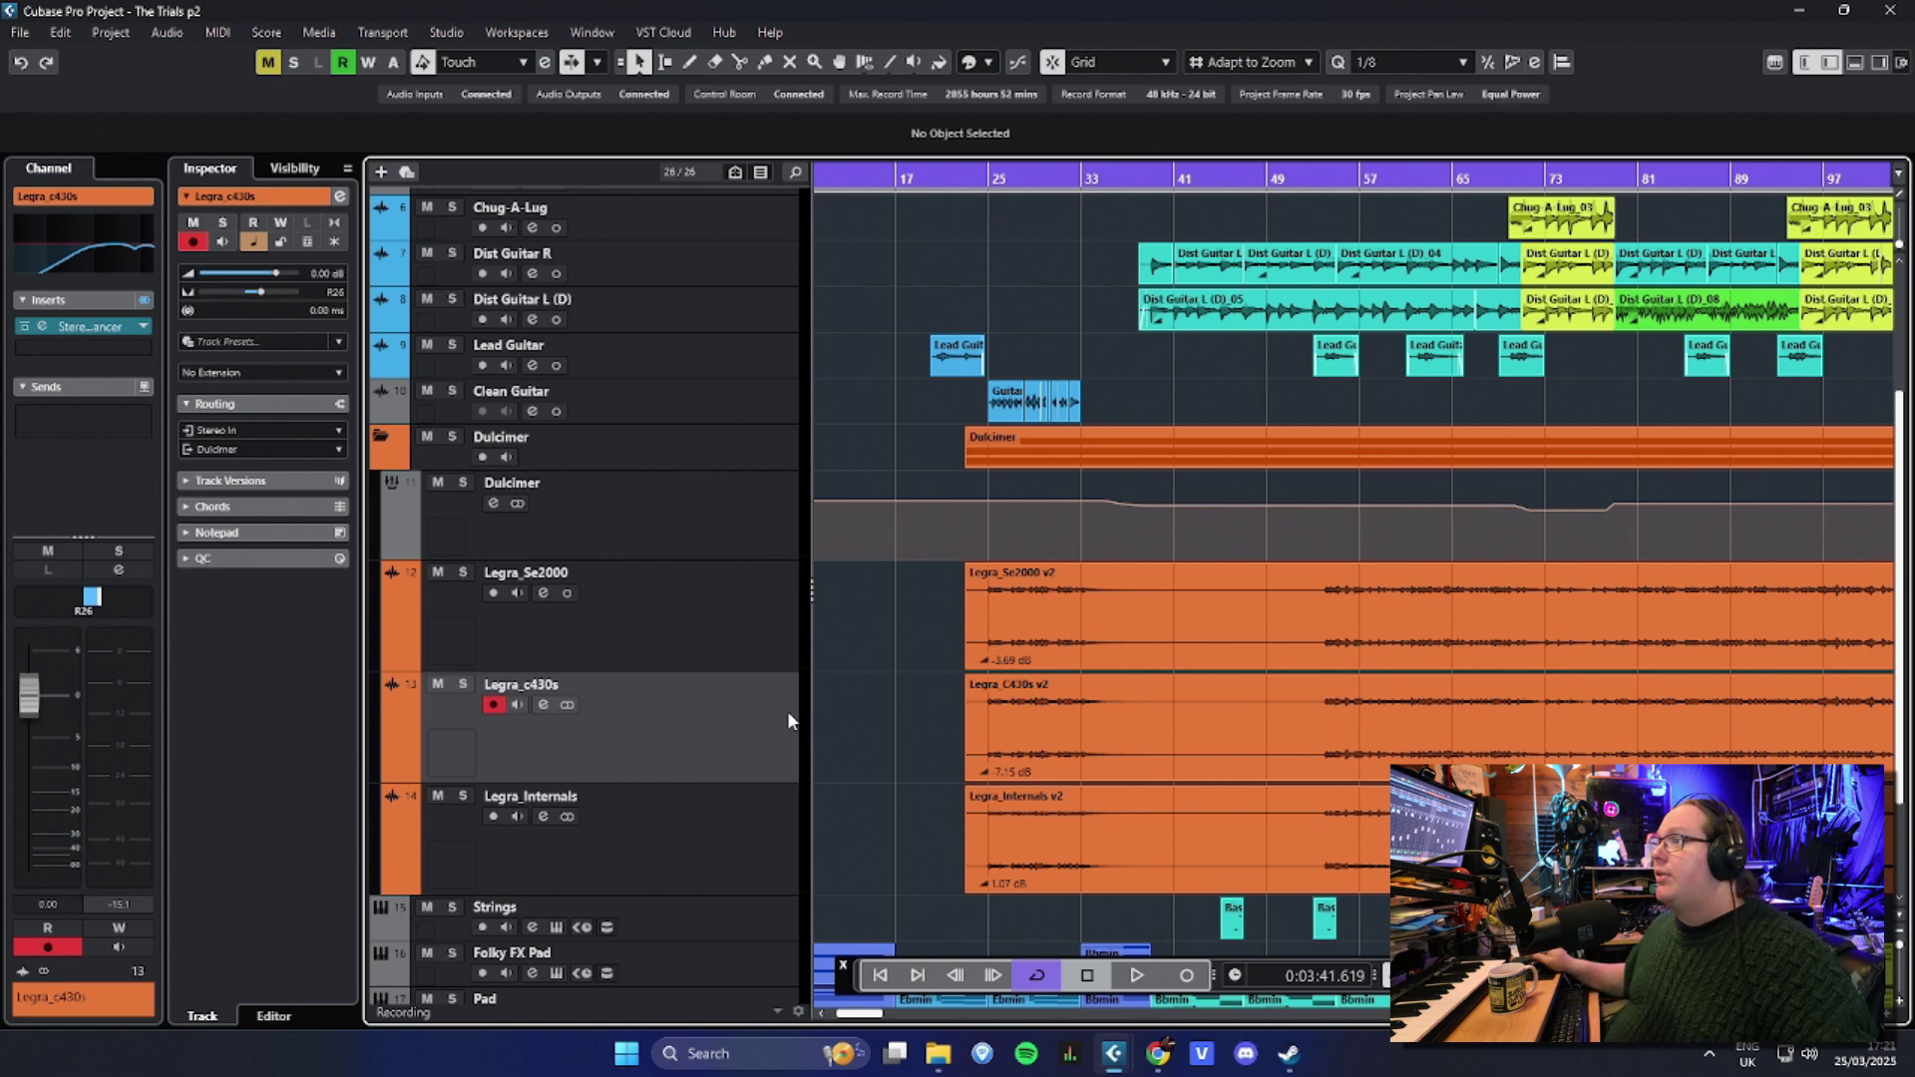
key(Down)
Step: Solo the three Dulcimer microphone tracks and play them from bar 25 while viewing each track's channel
click(976, 175)
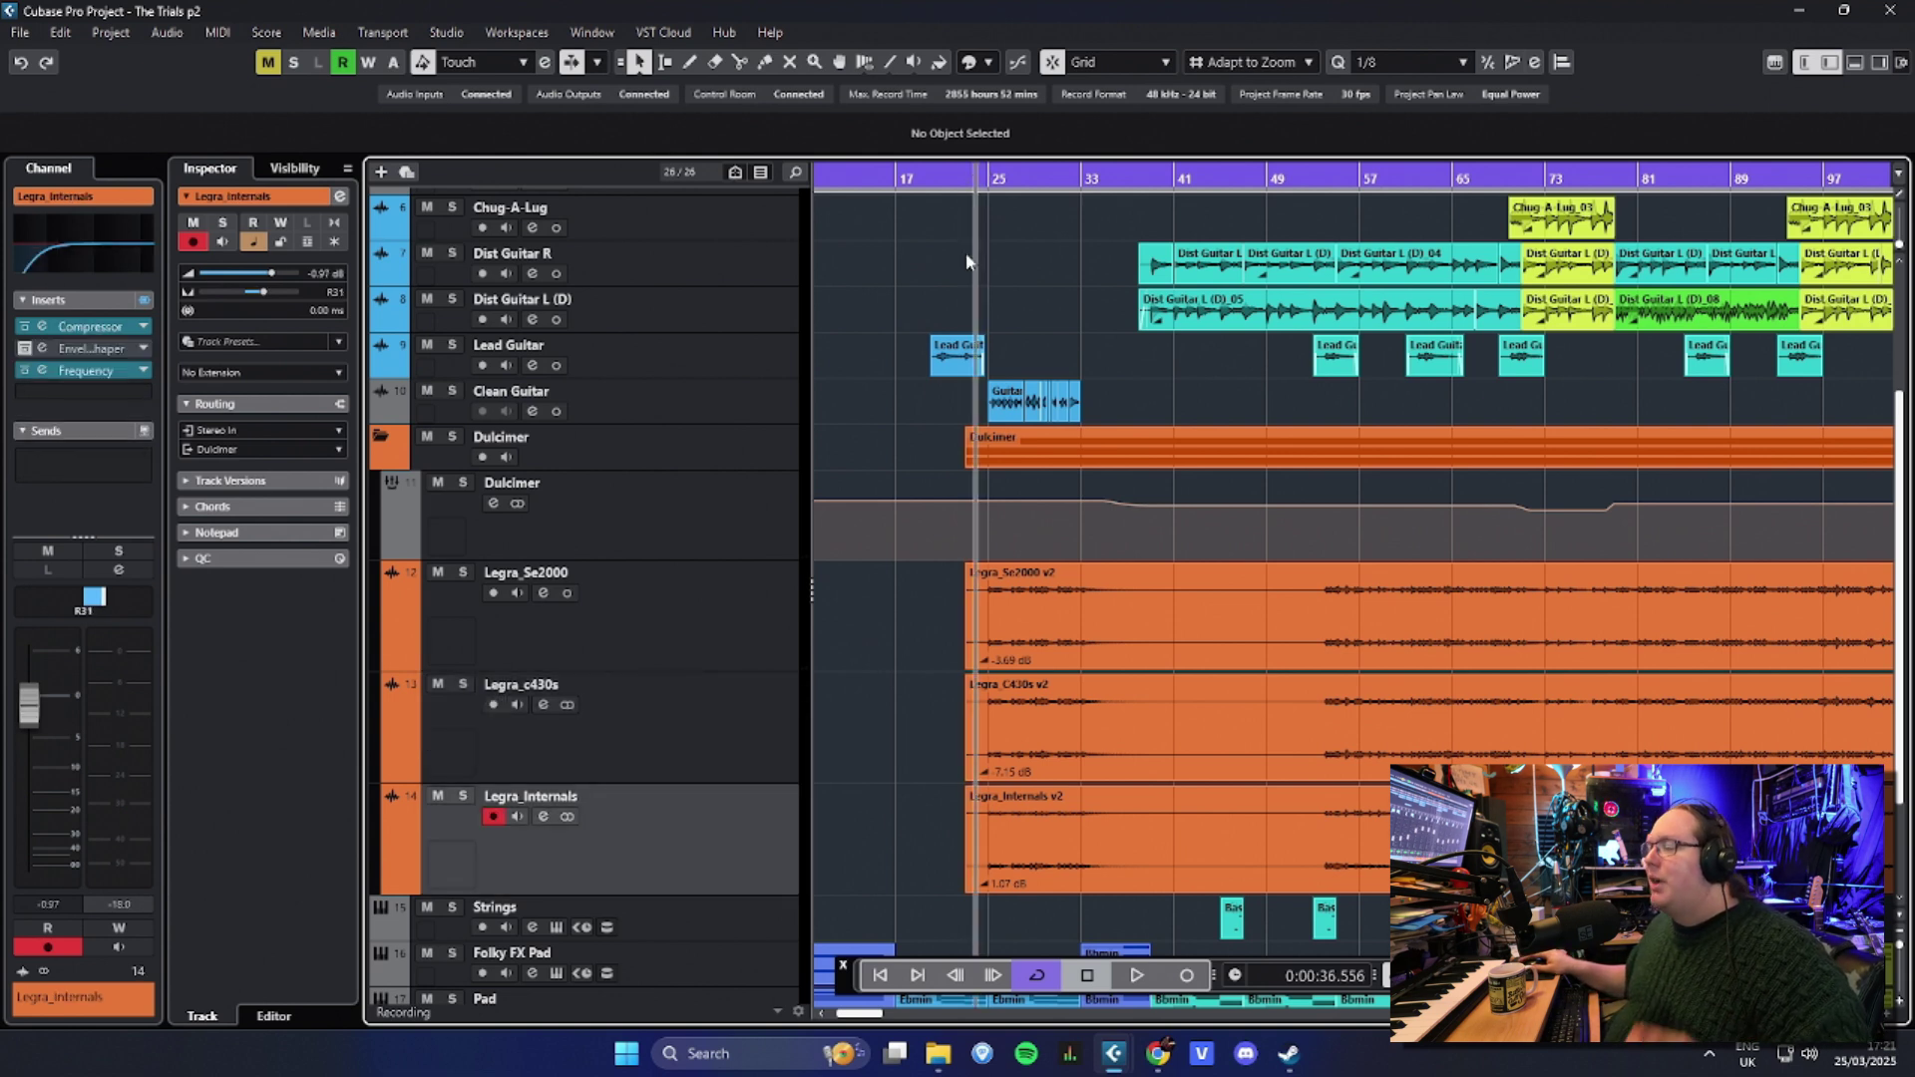
click(713, 644)
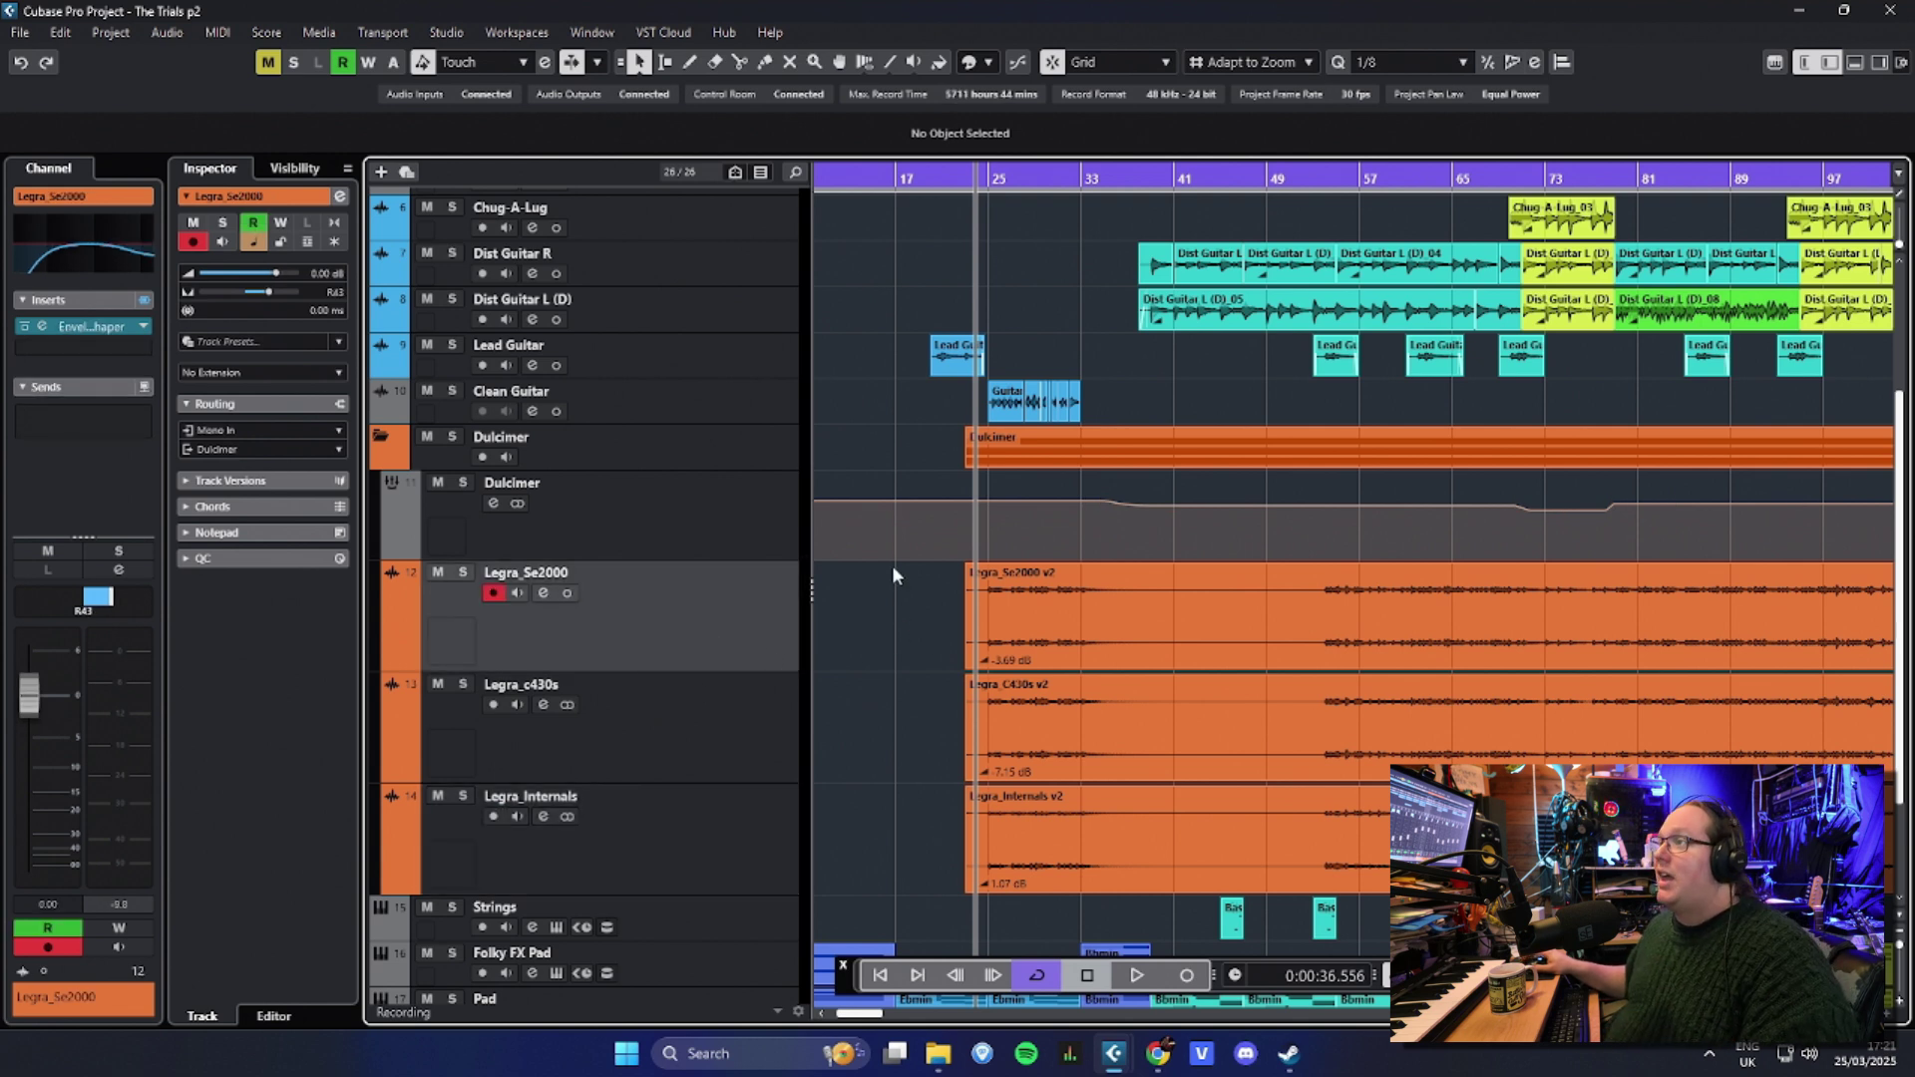
key(s)
scroll(946, 655, up, 2)
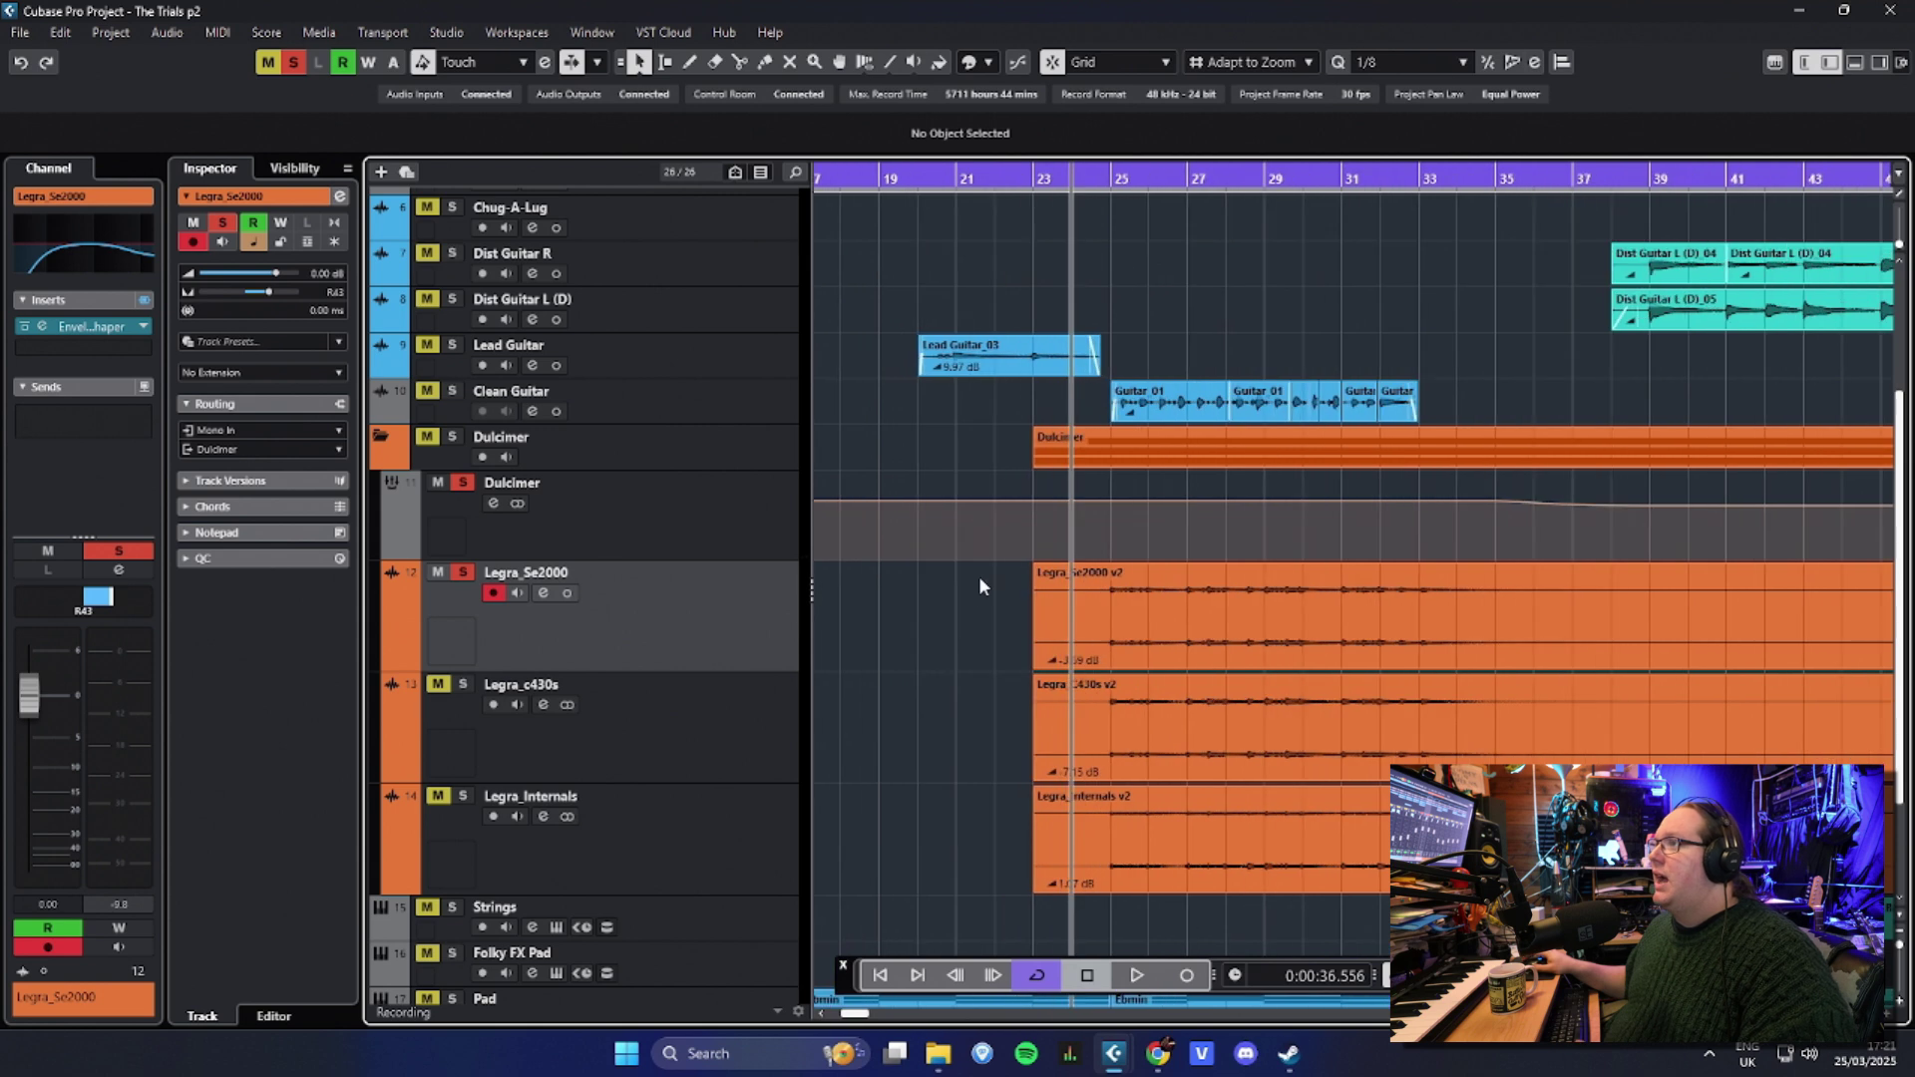
scroll(1125, 213, up, 1)
click(704, 818)
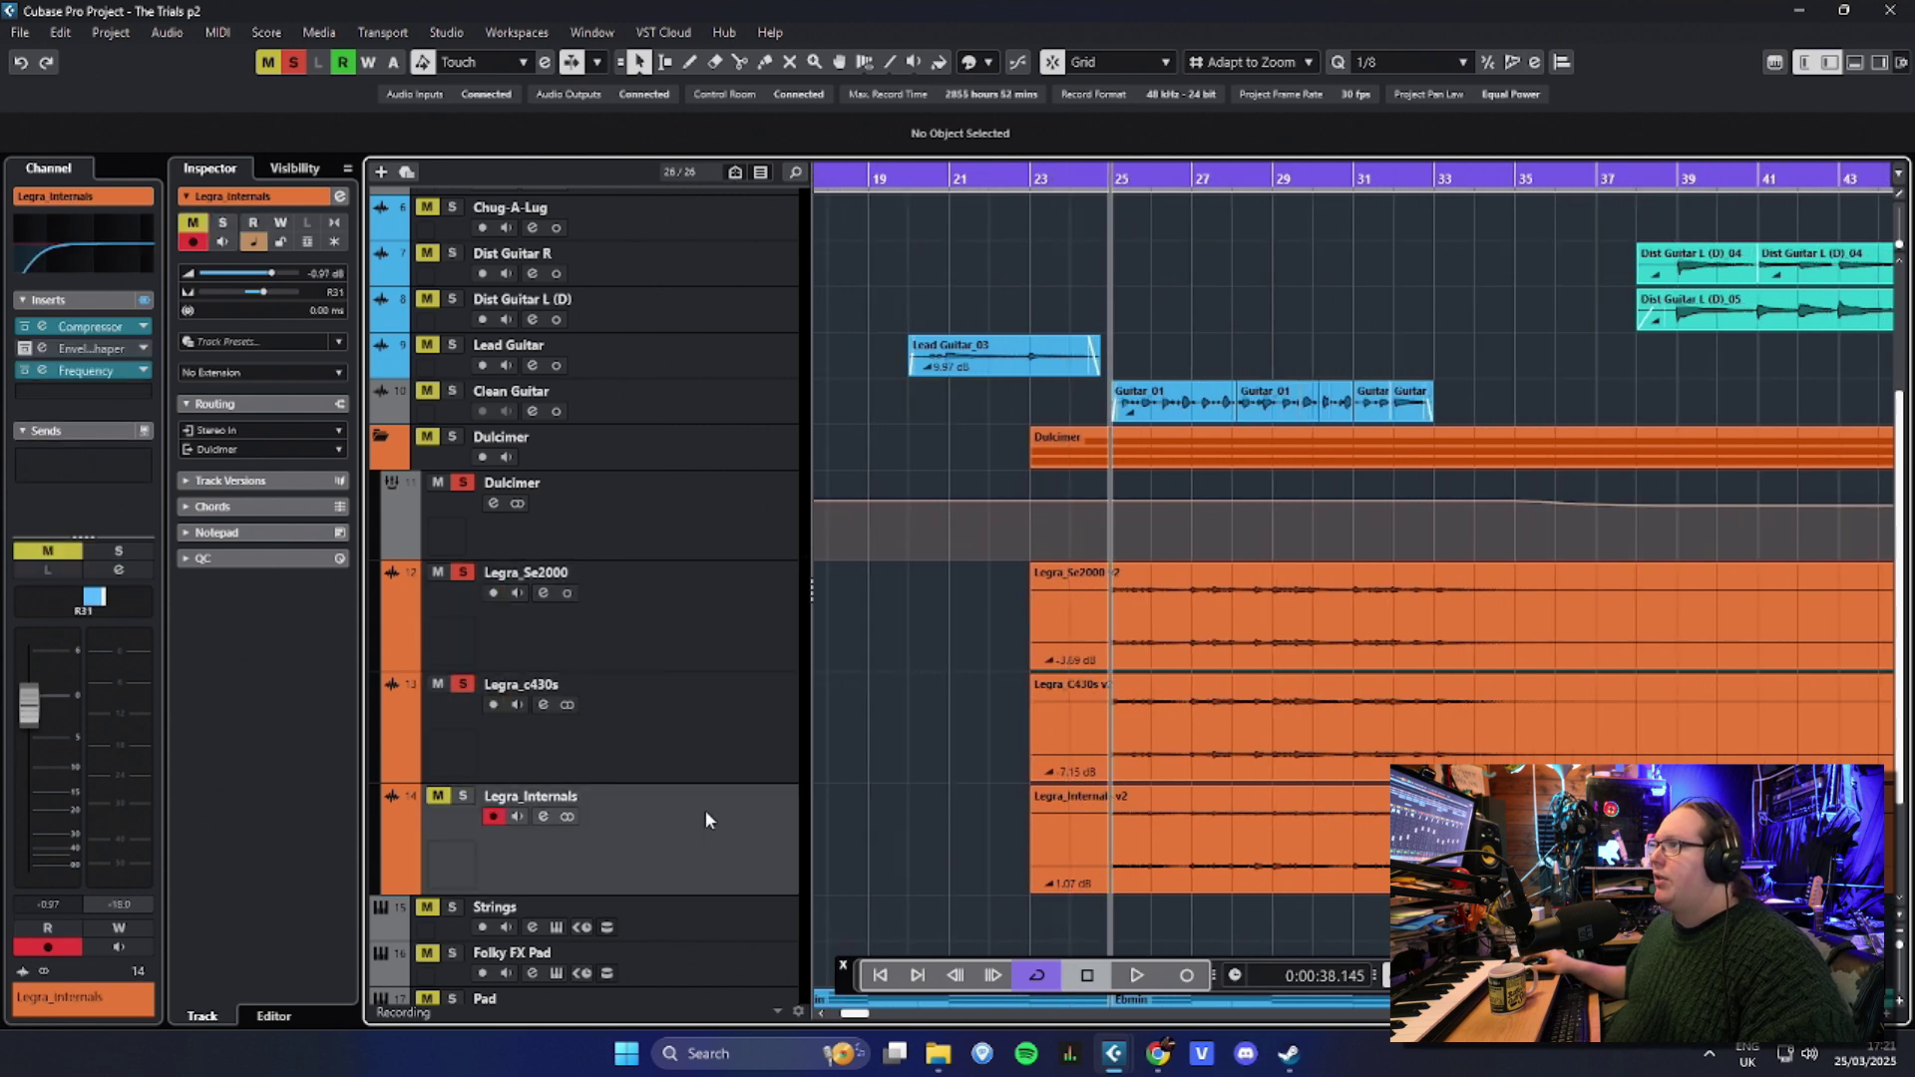
key(space)
scroll(1014, 680, down, 2)
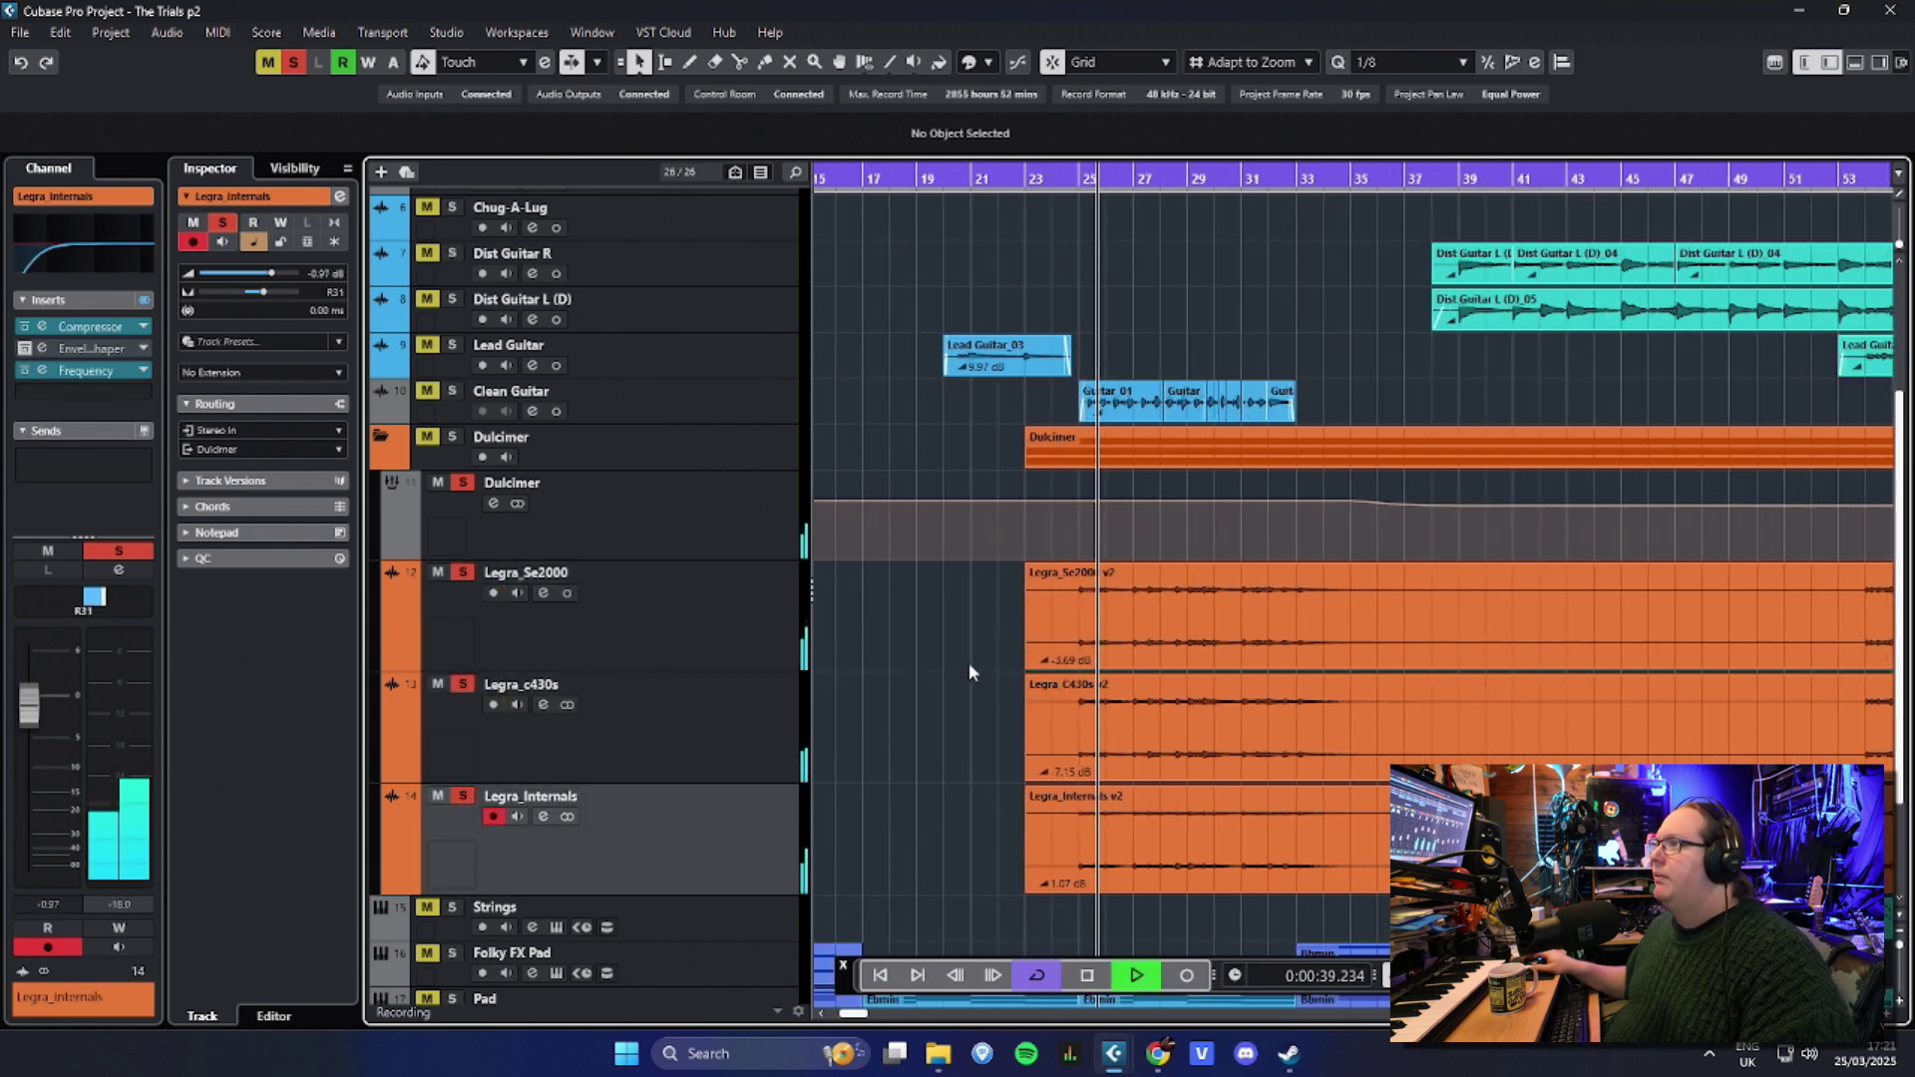
click(686, 658)
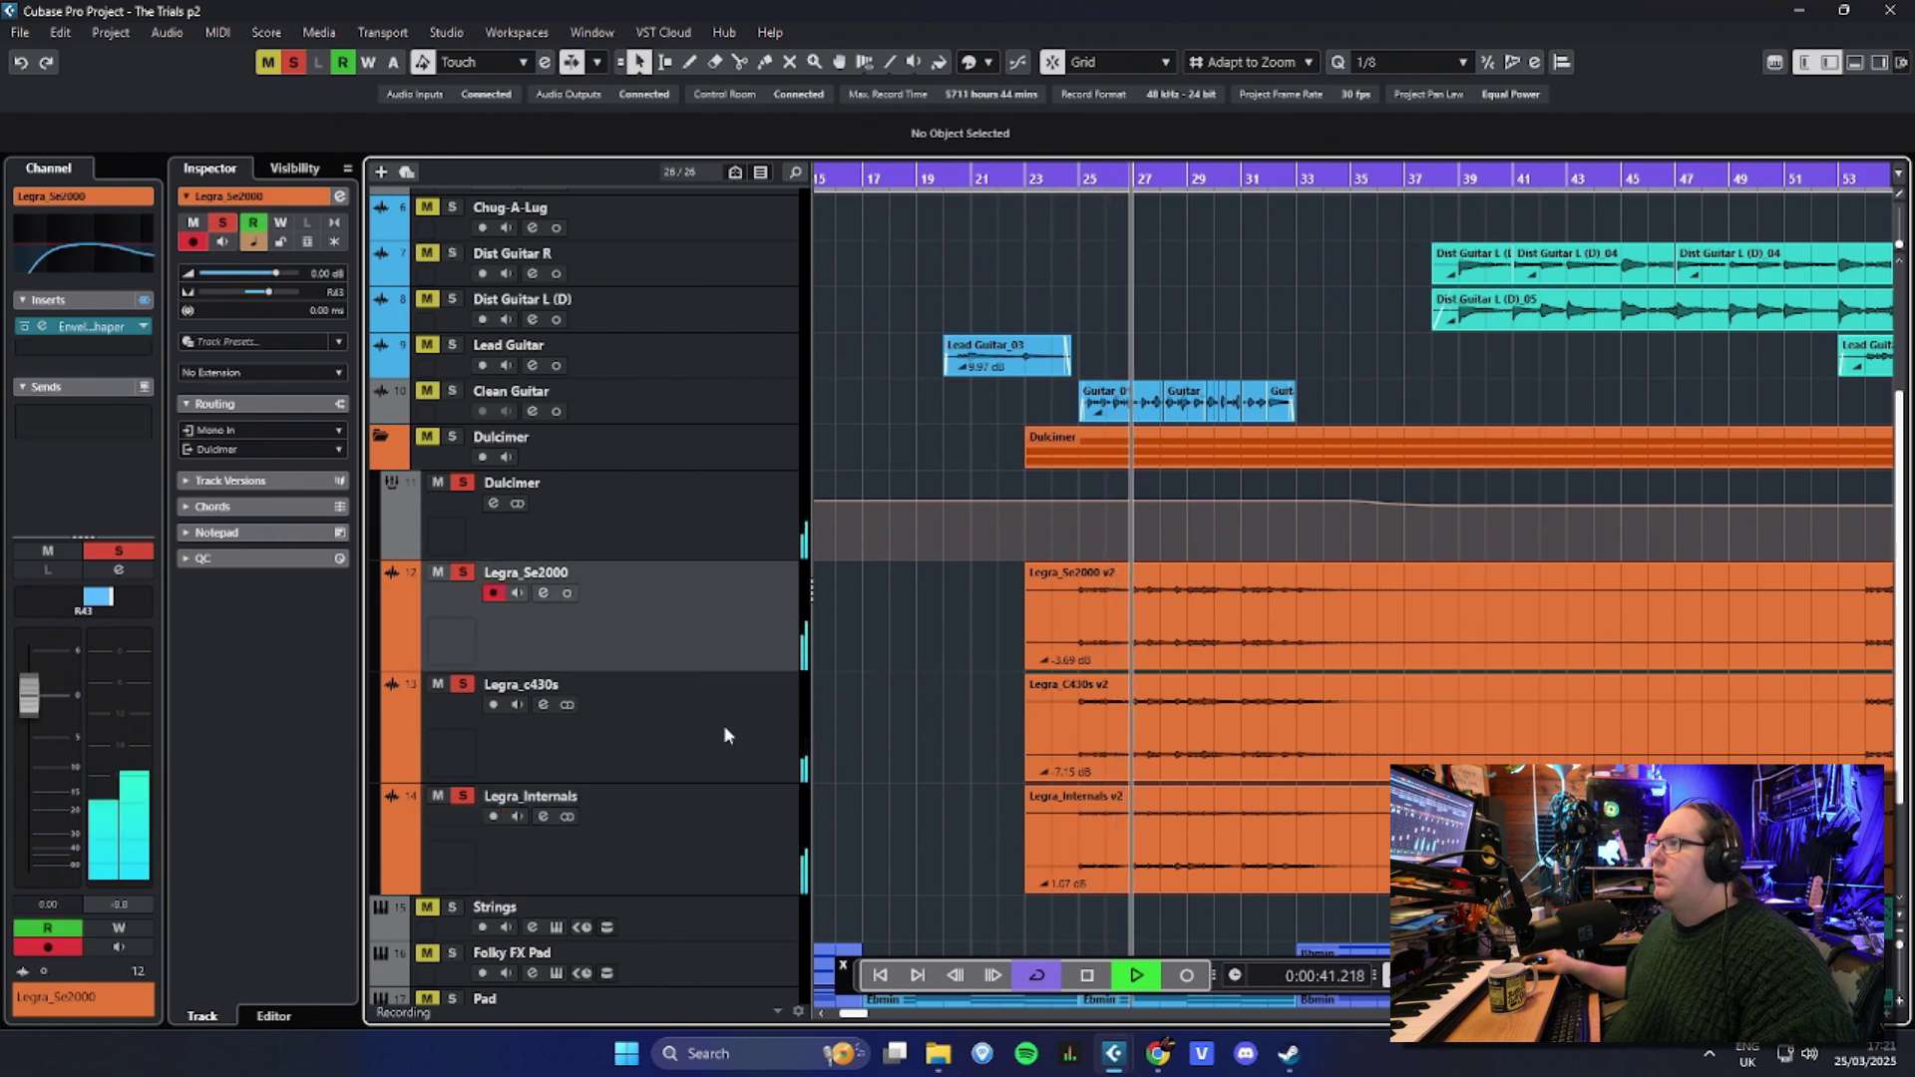
click(764, 766)
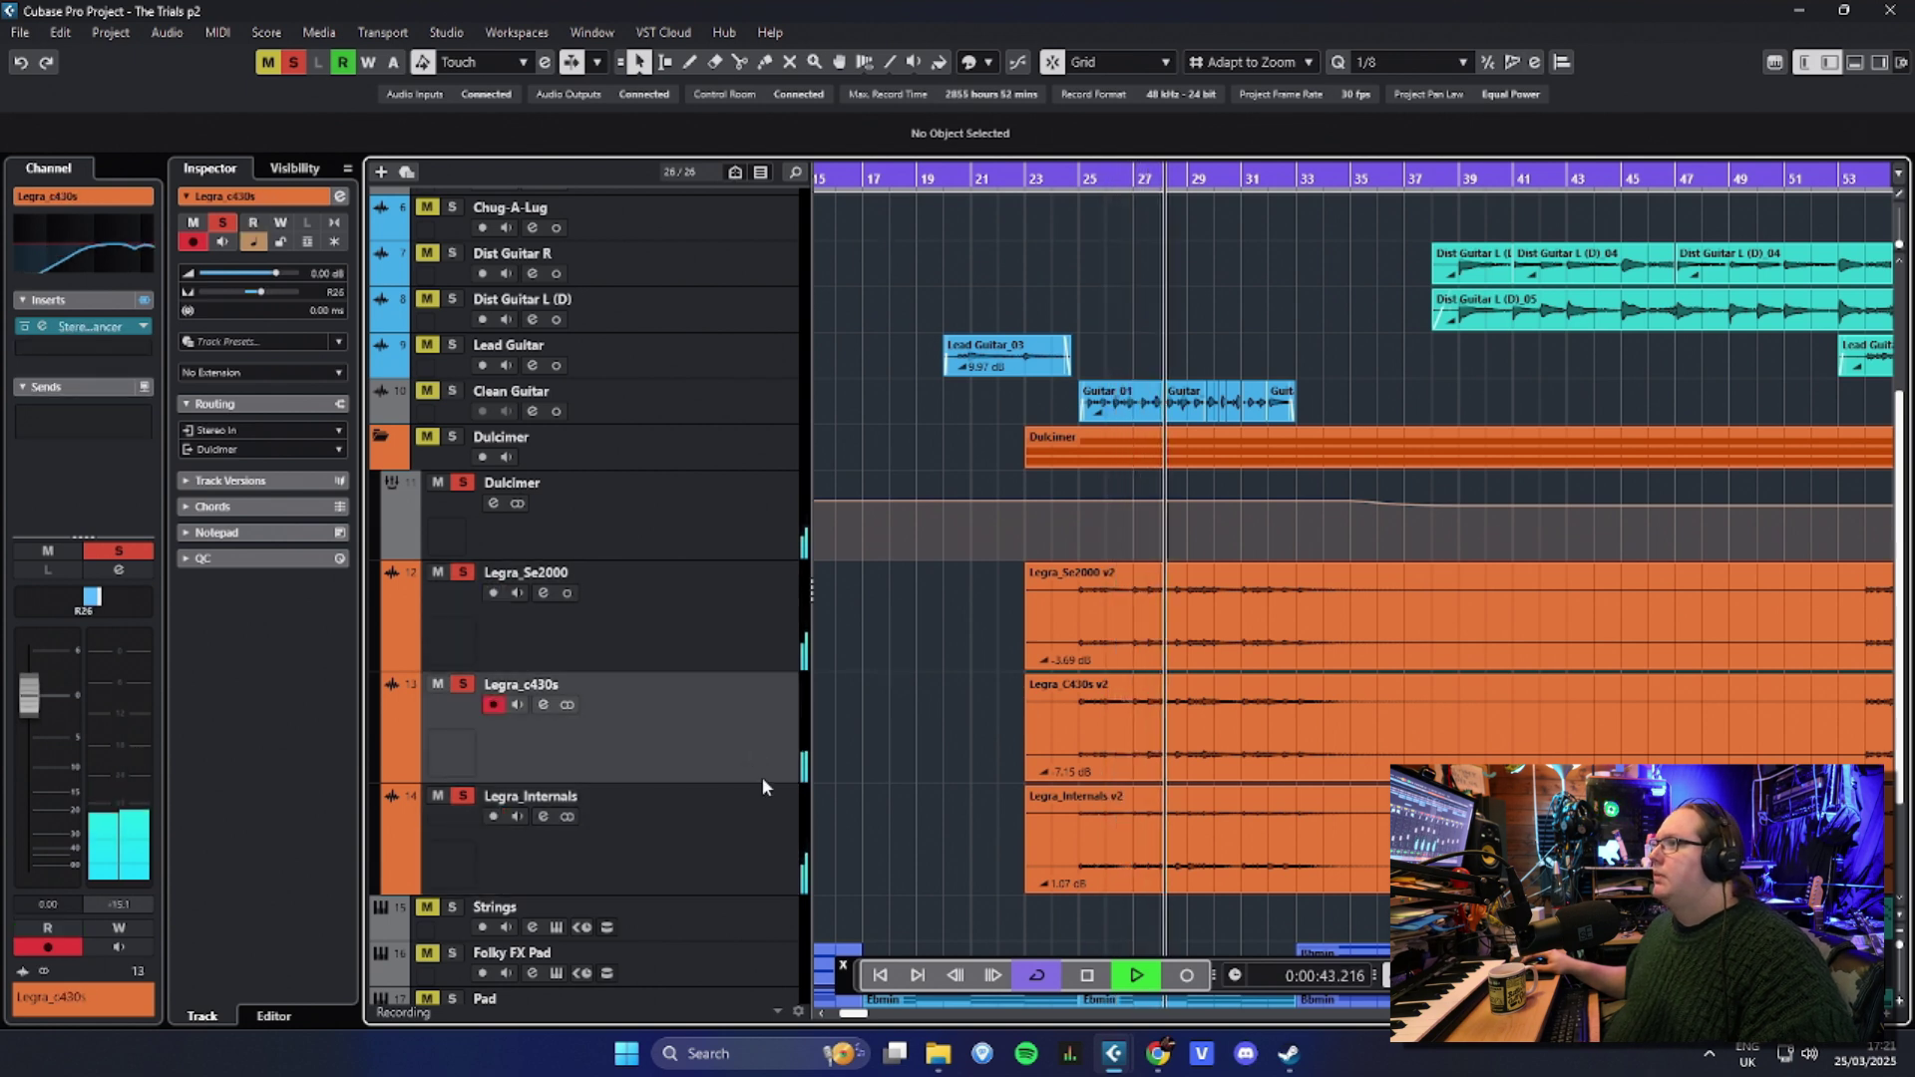
Step: Unsolo Legra_c430s and Legra_Internals, audition Legra_Se2000 alone from about bar 25, and stop playback
shift+click(762, 828)
key(space)
click(1077, 178)
click(1125, 279)
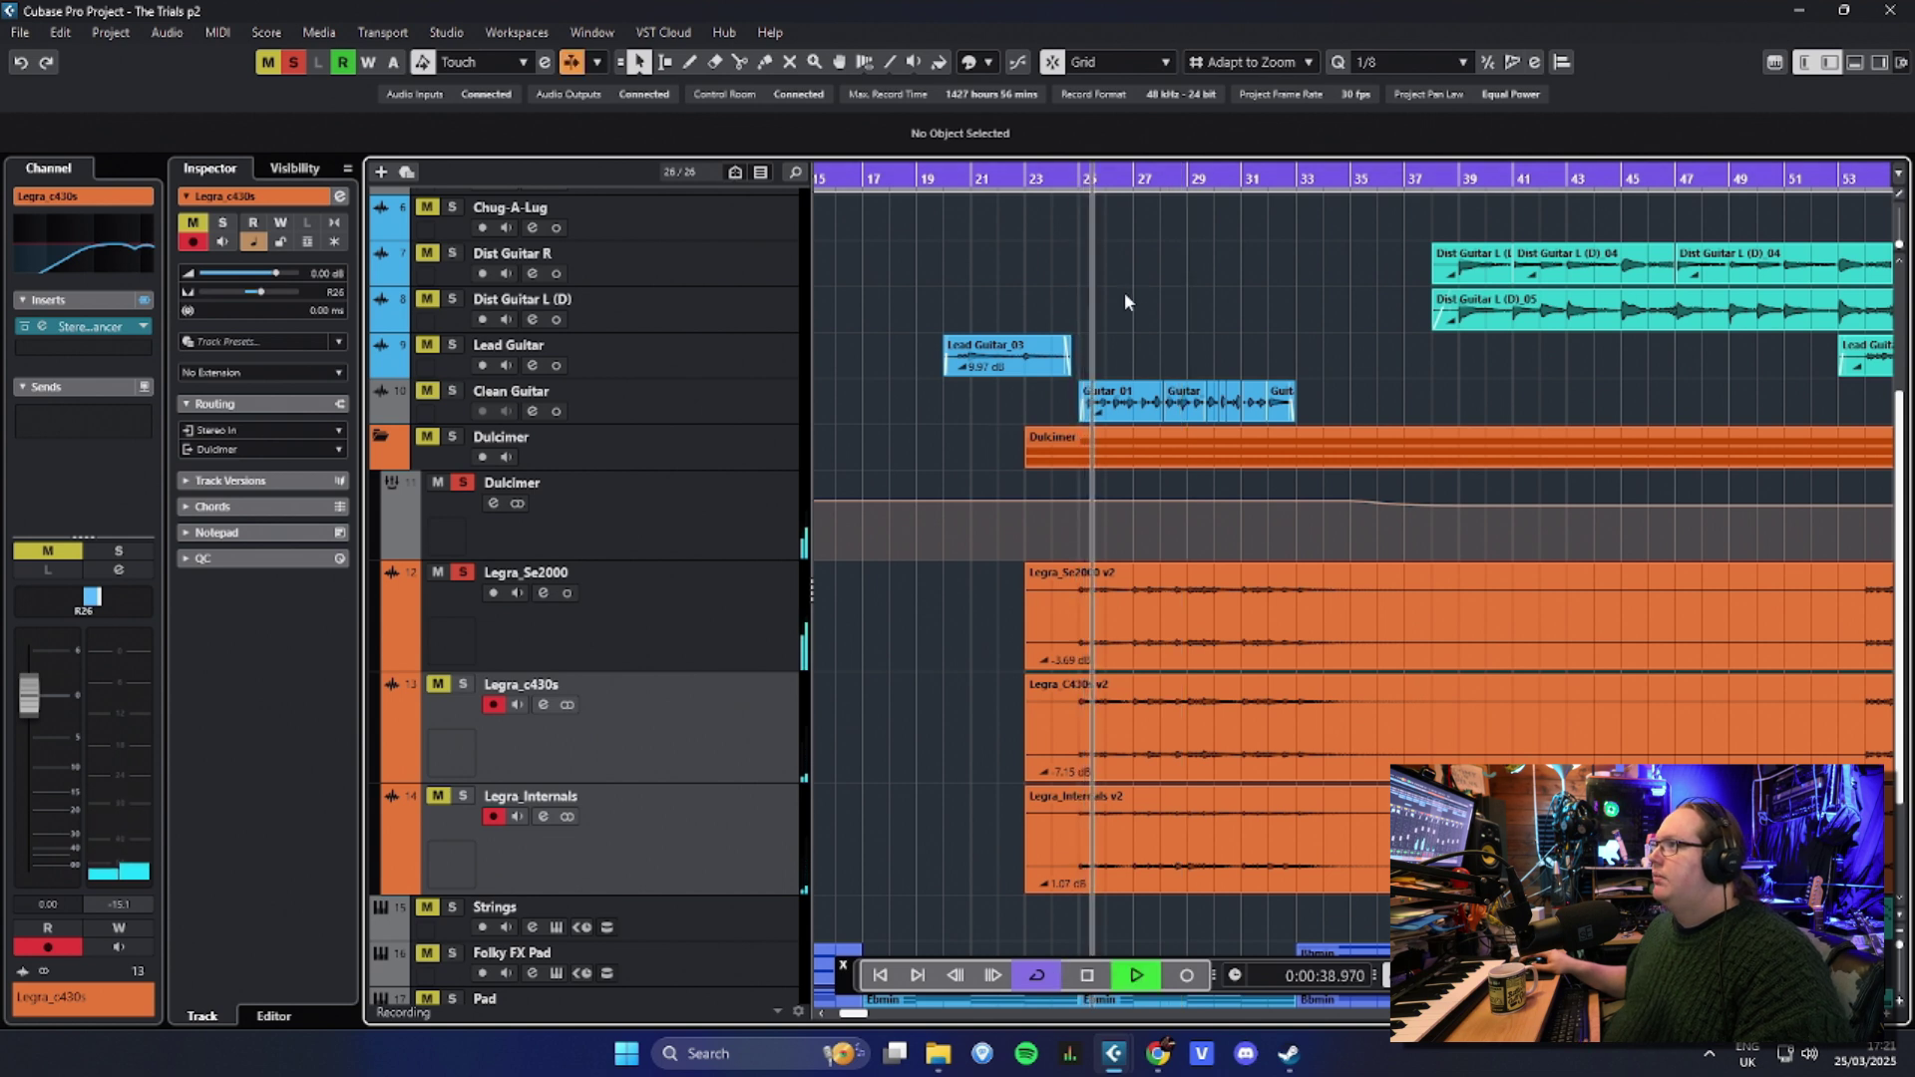
key(Up)
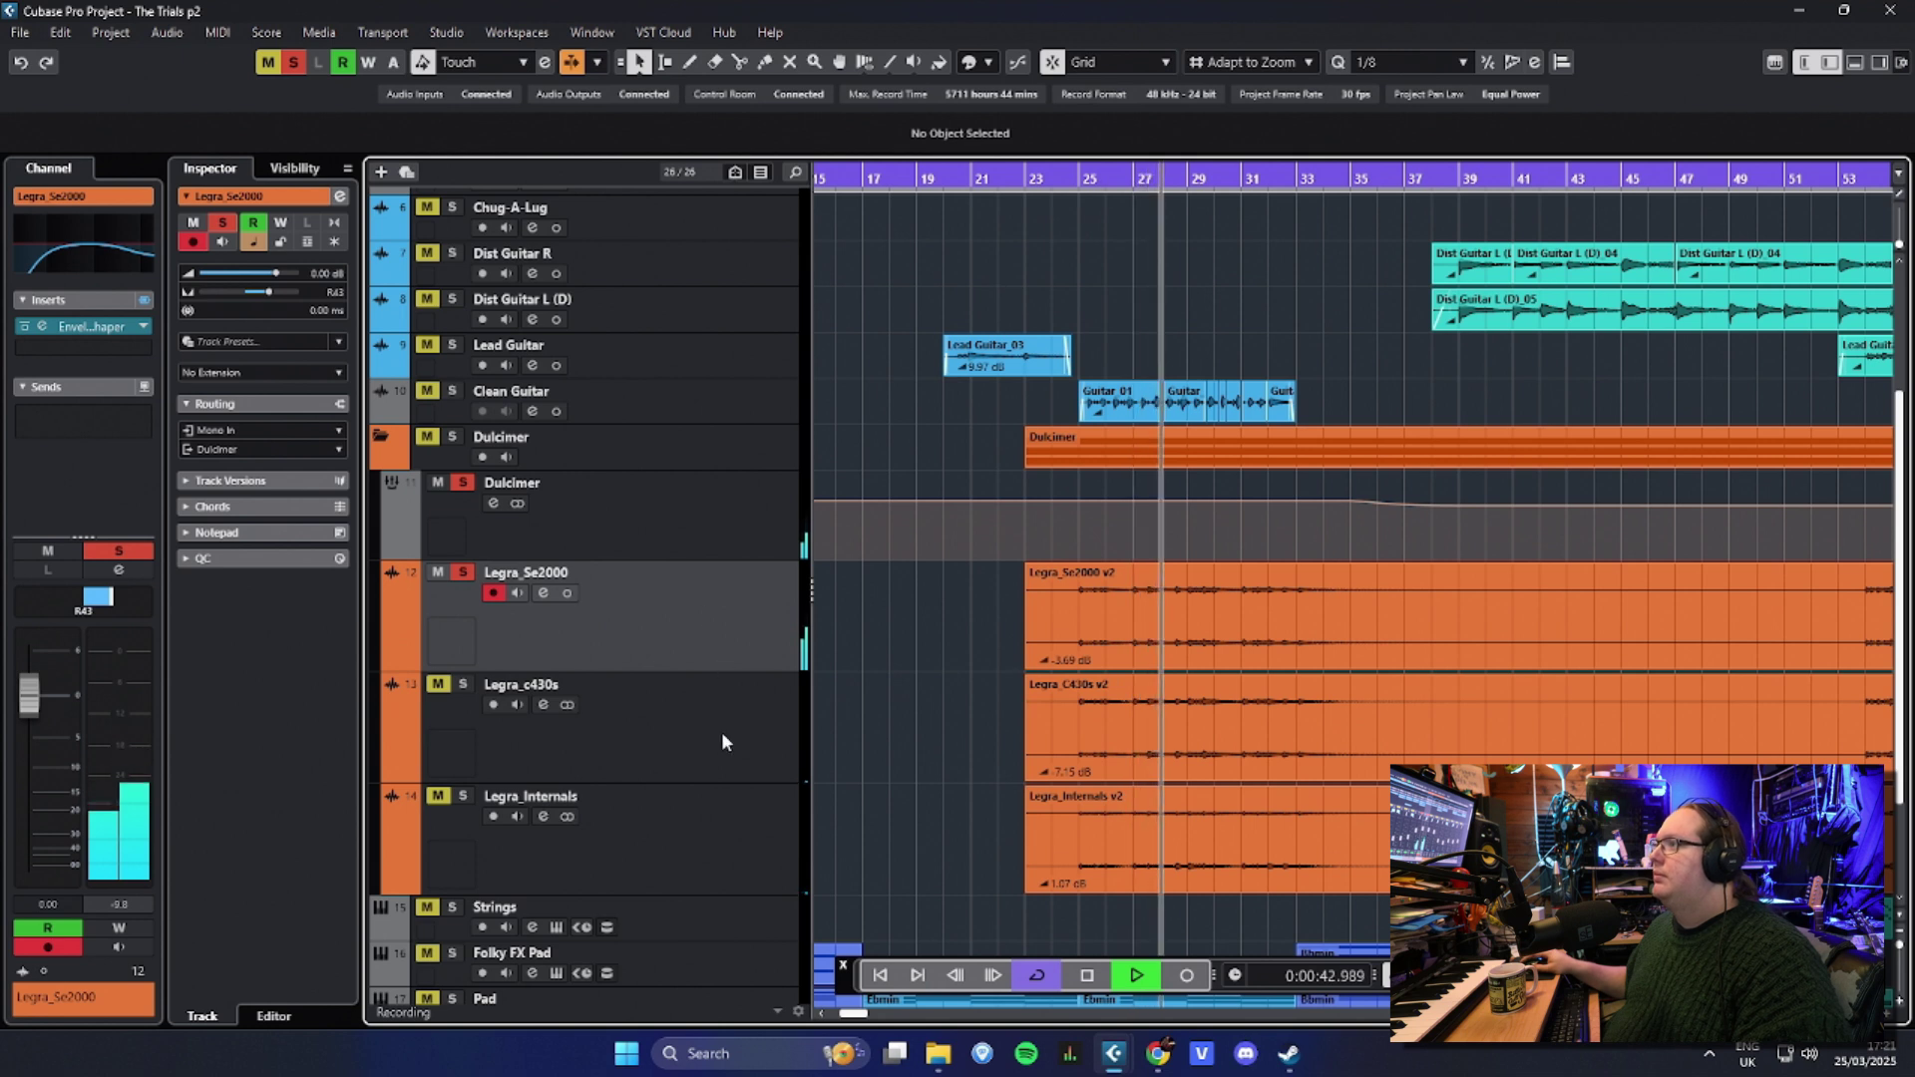
key(space)
Step: Solo Legra_c430s in place of Legra_Se2000, audition it up to about bar 28, and select its track after stopping
click(744, 698)
key(Up)
drag(1085, 191, 1055, 206)
key(space)
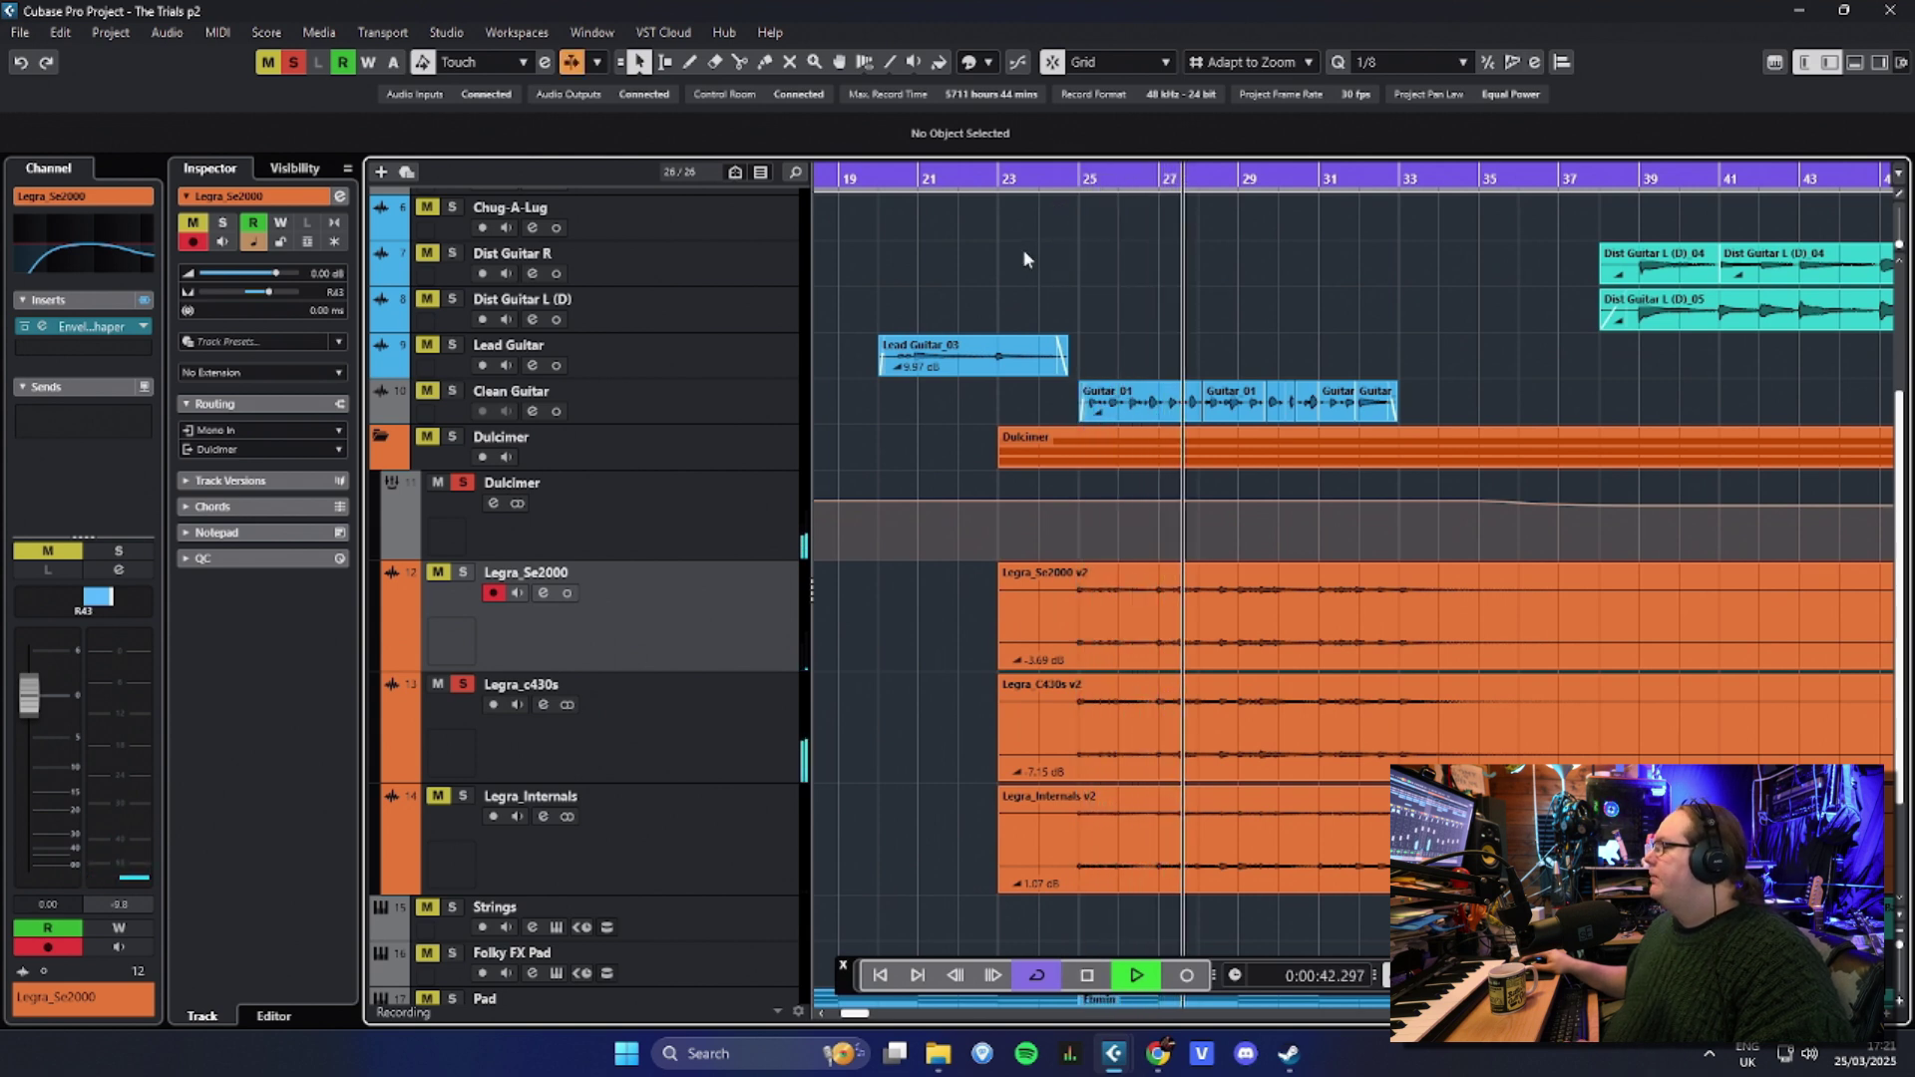
key(space)
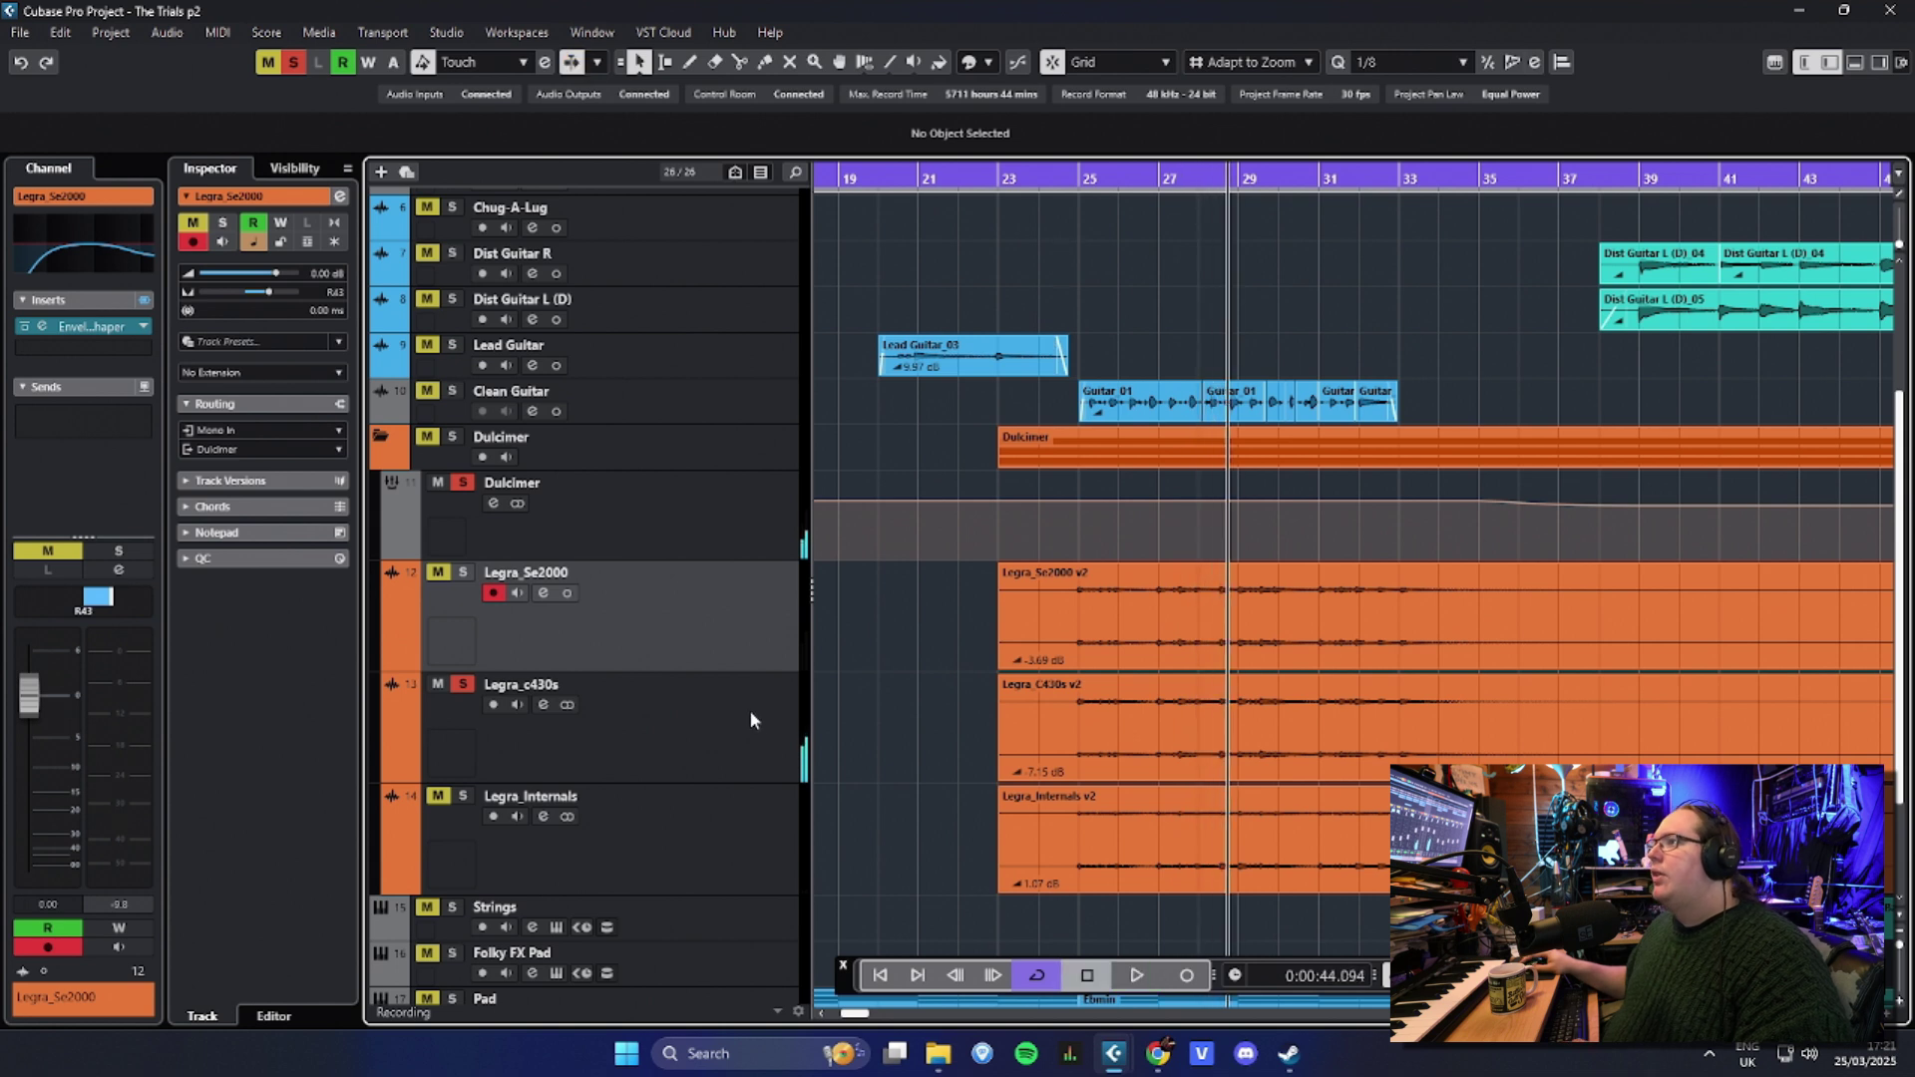
click(752, 715)
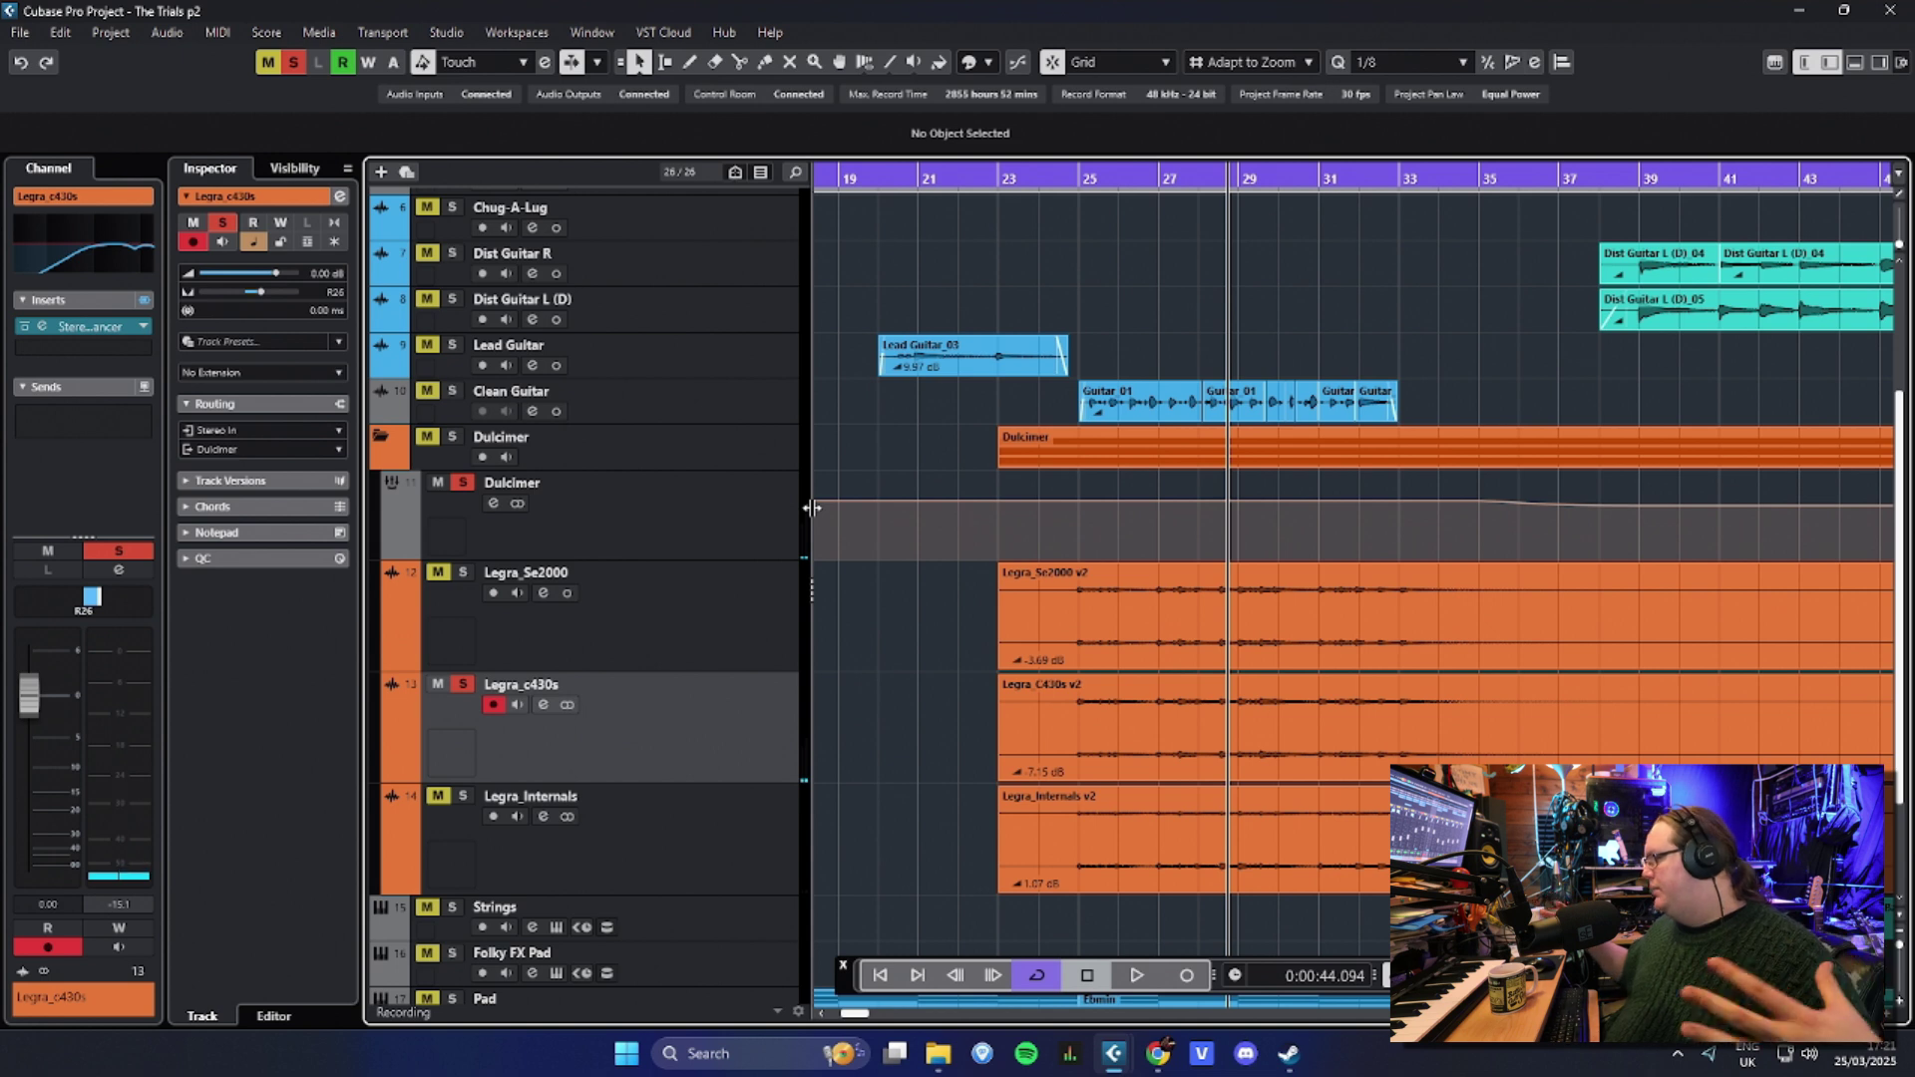
Step: Solo Legra_Se2000 in place of Legra_c430s, play it briefly from bar 25, and stop playback
click(755, 594)
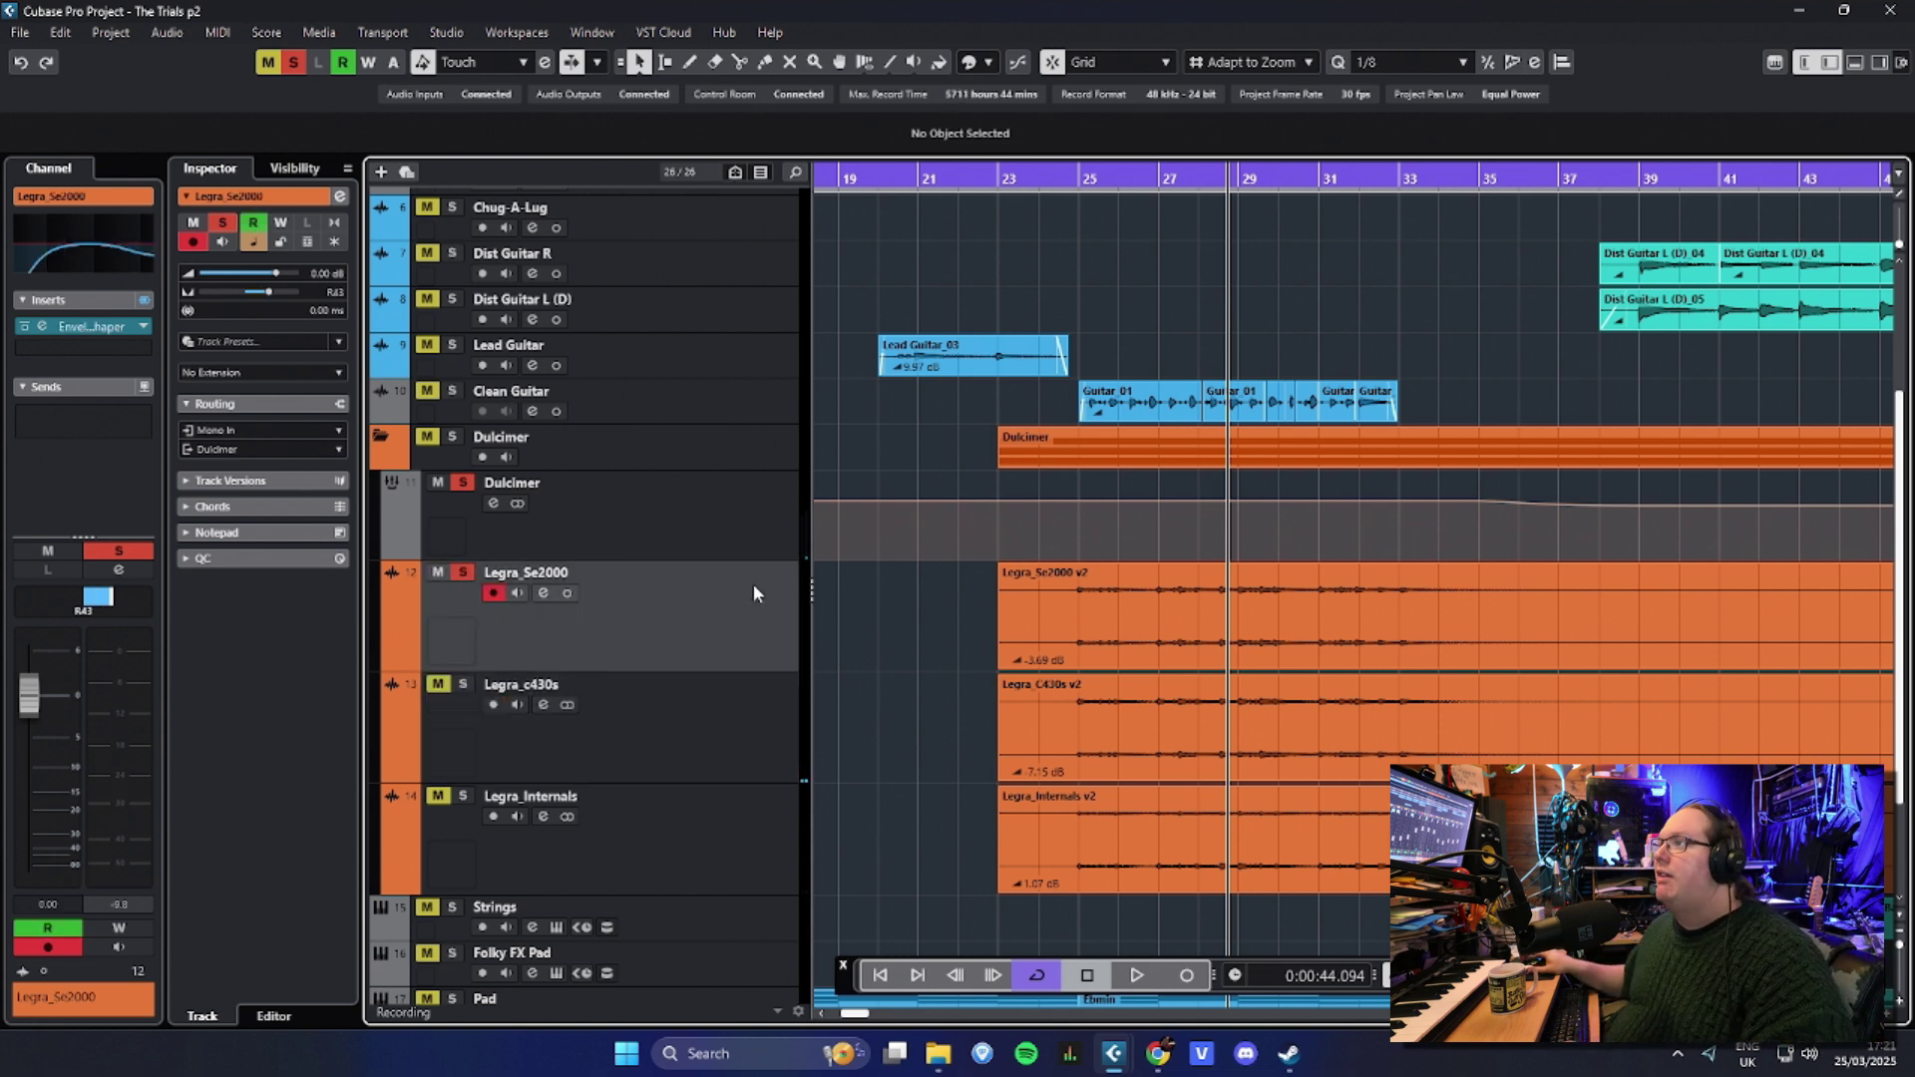
click(1073, 180)
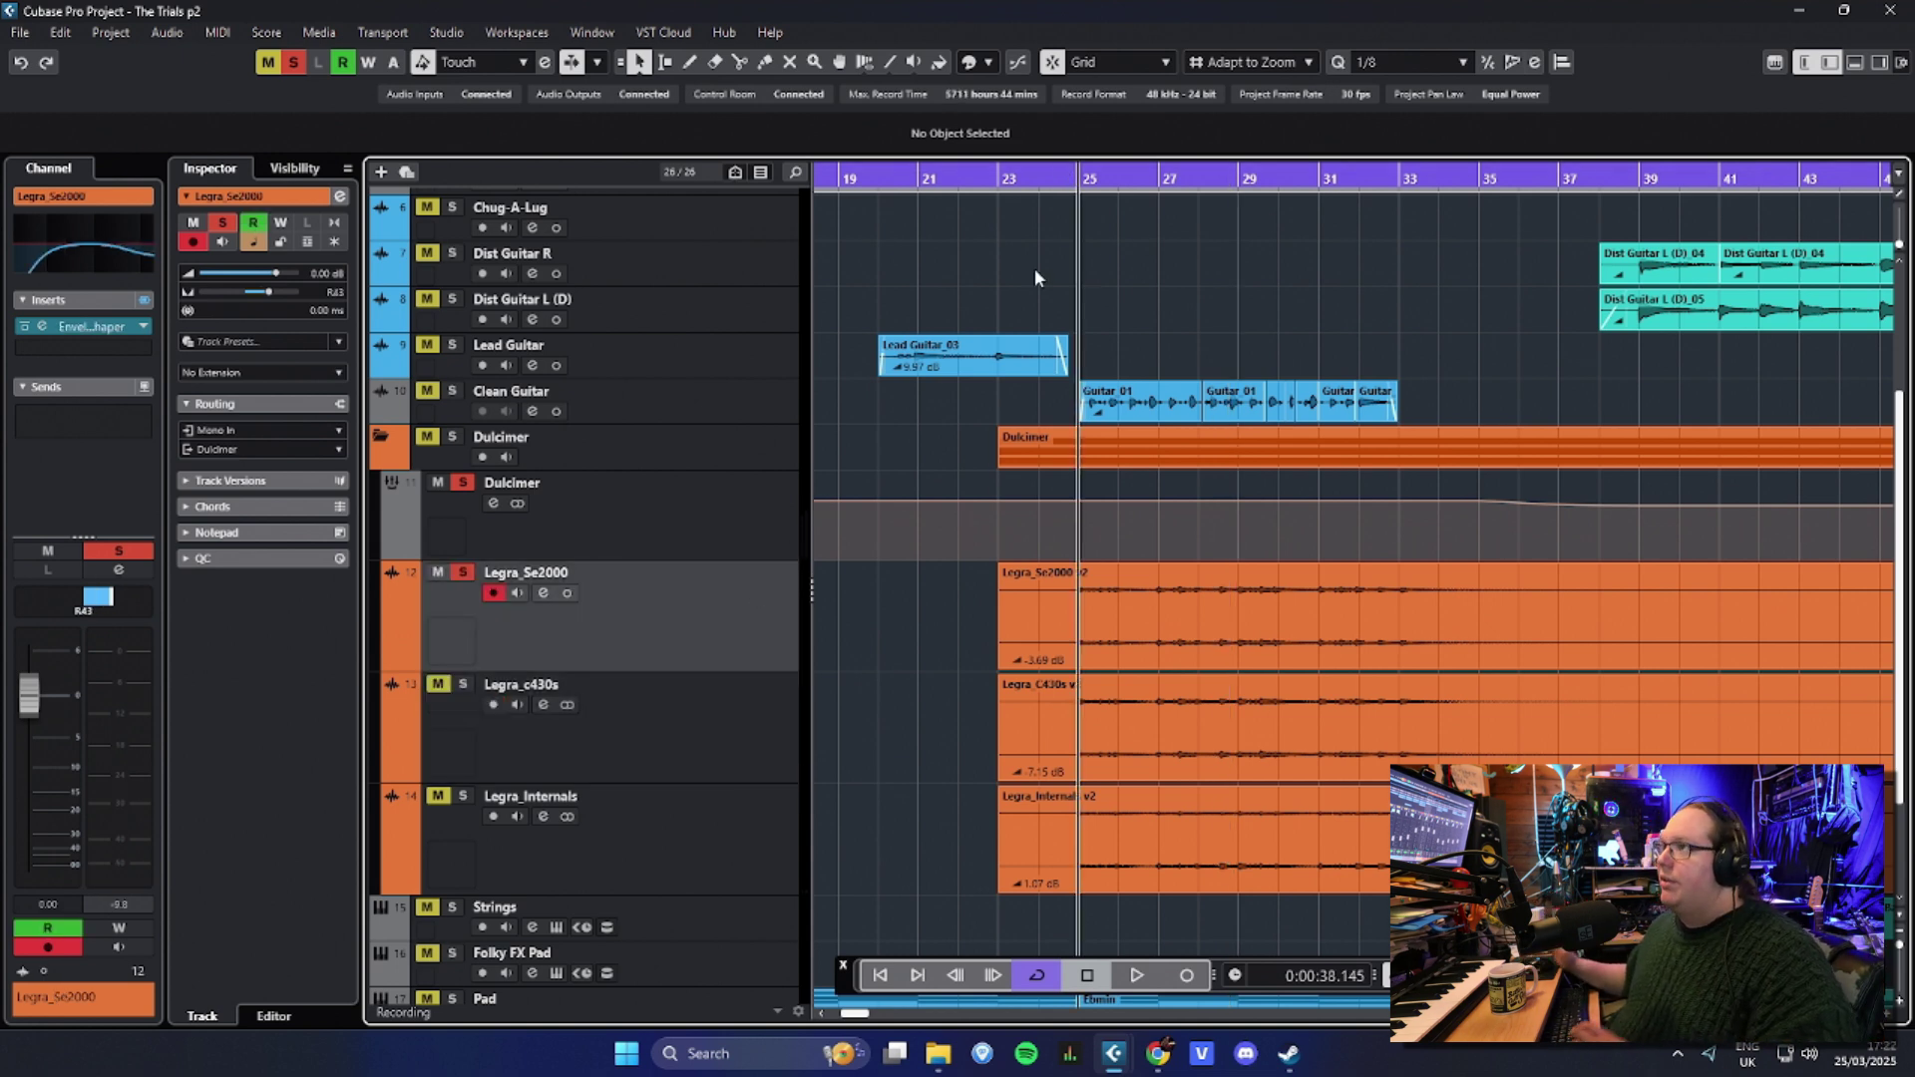
key(space)
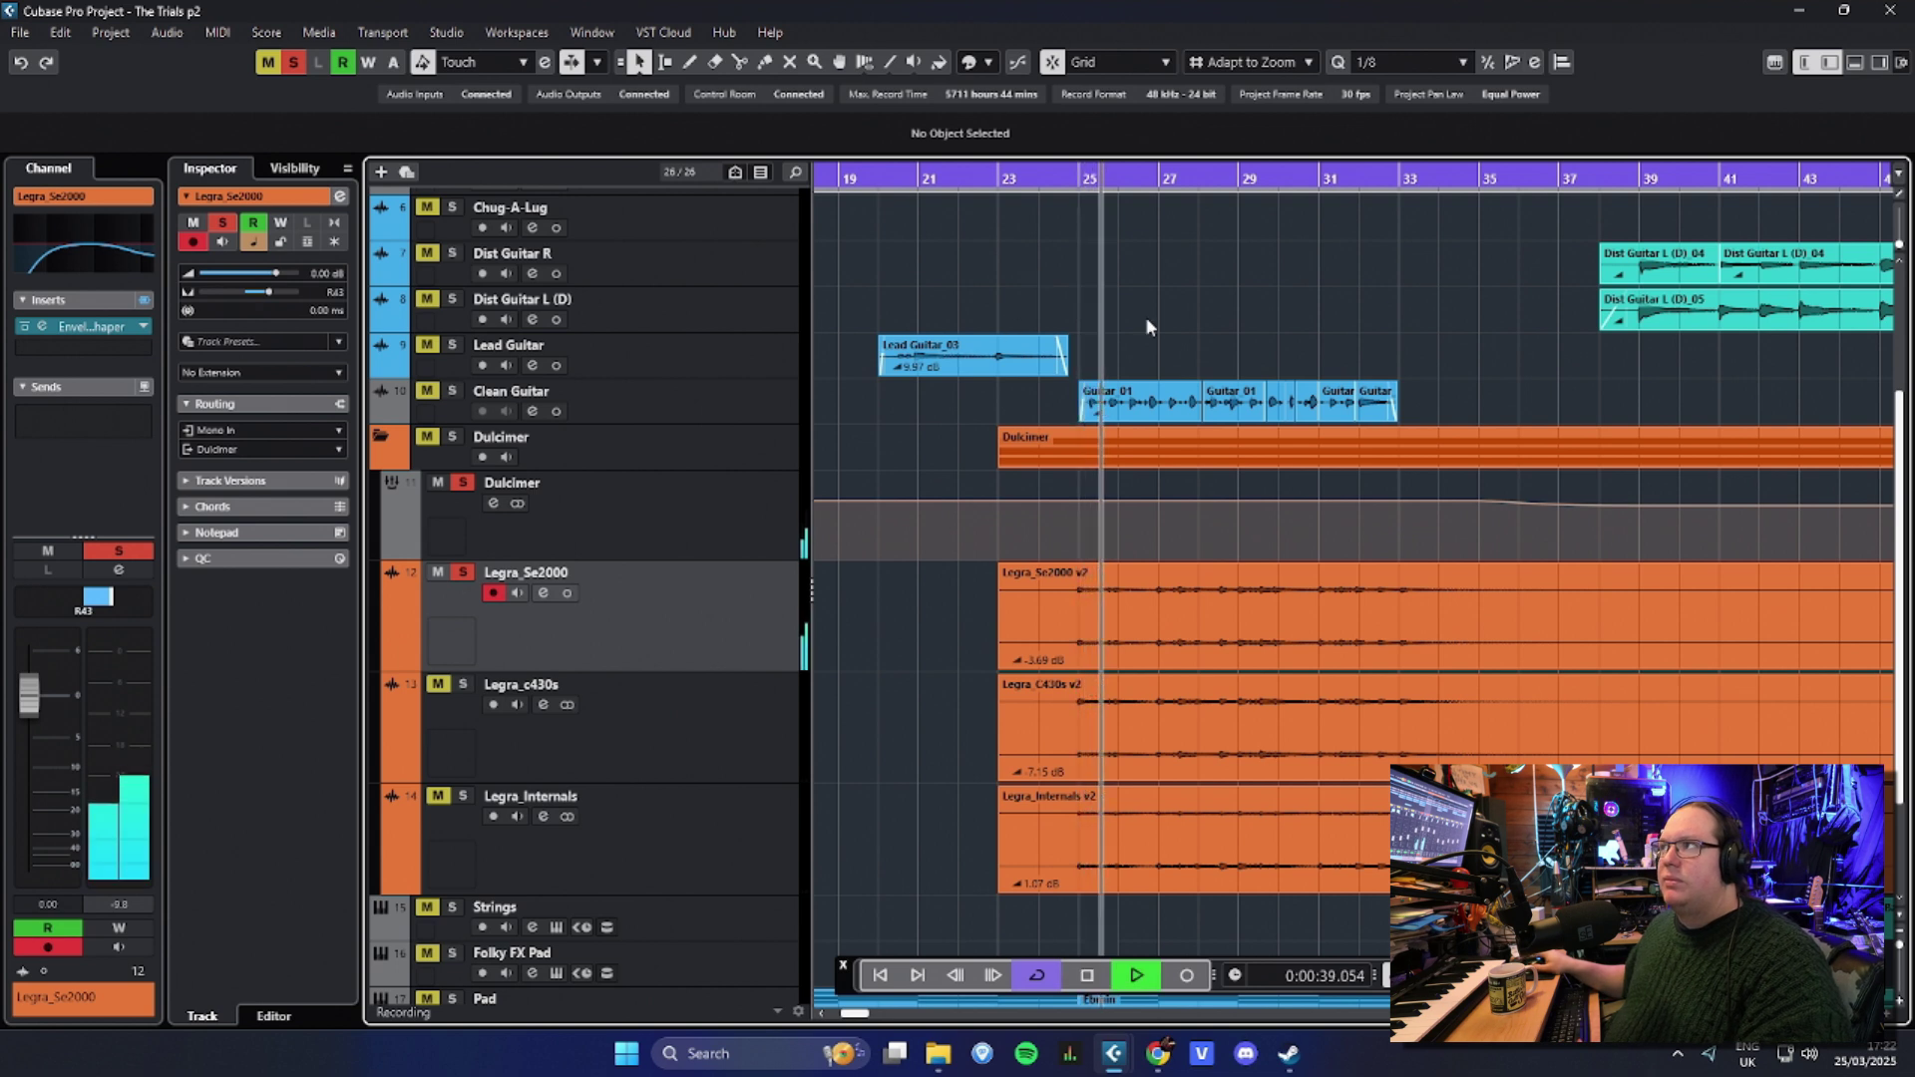
key(space)
Step: Solo Legra_Internals alone, audition it from bar 25 to about bar 28, and stop playback
click(755, 832)
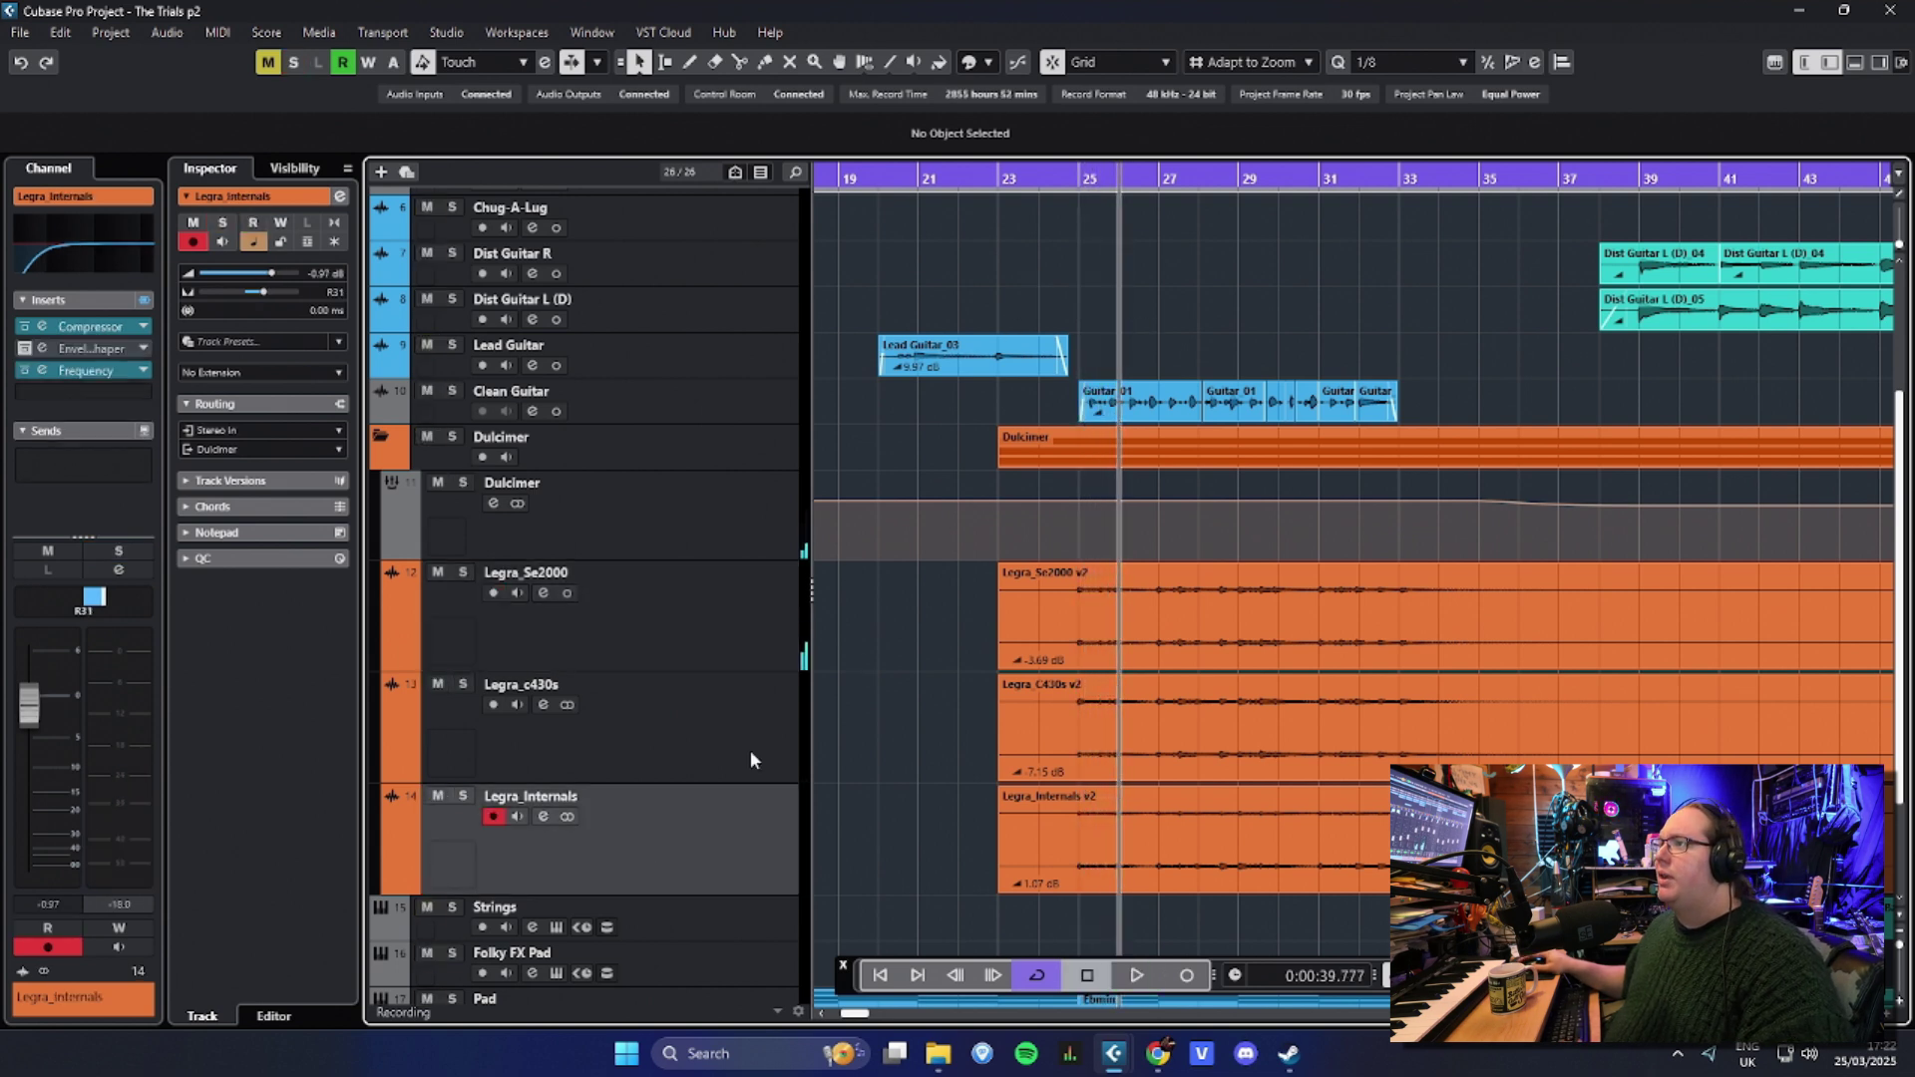
drag(1113, 184, 1091, 265)
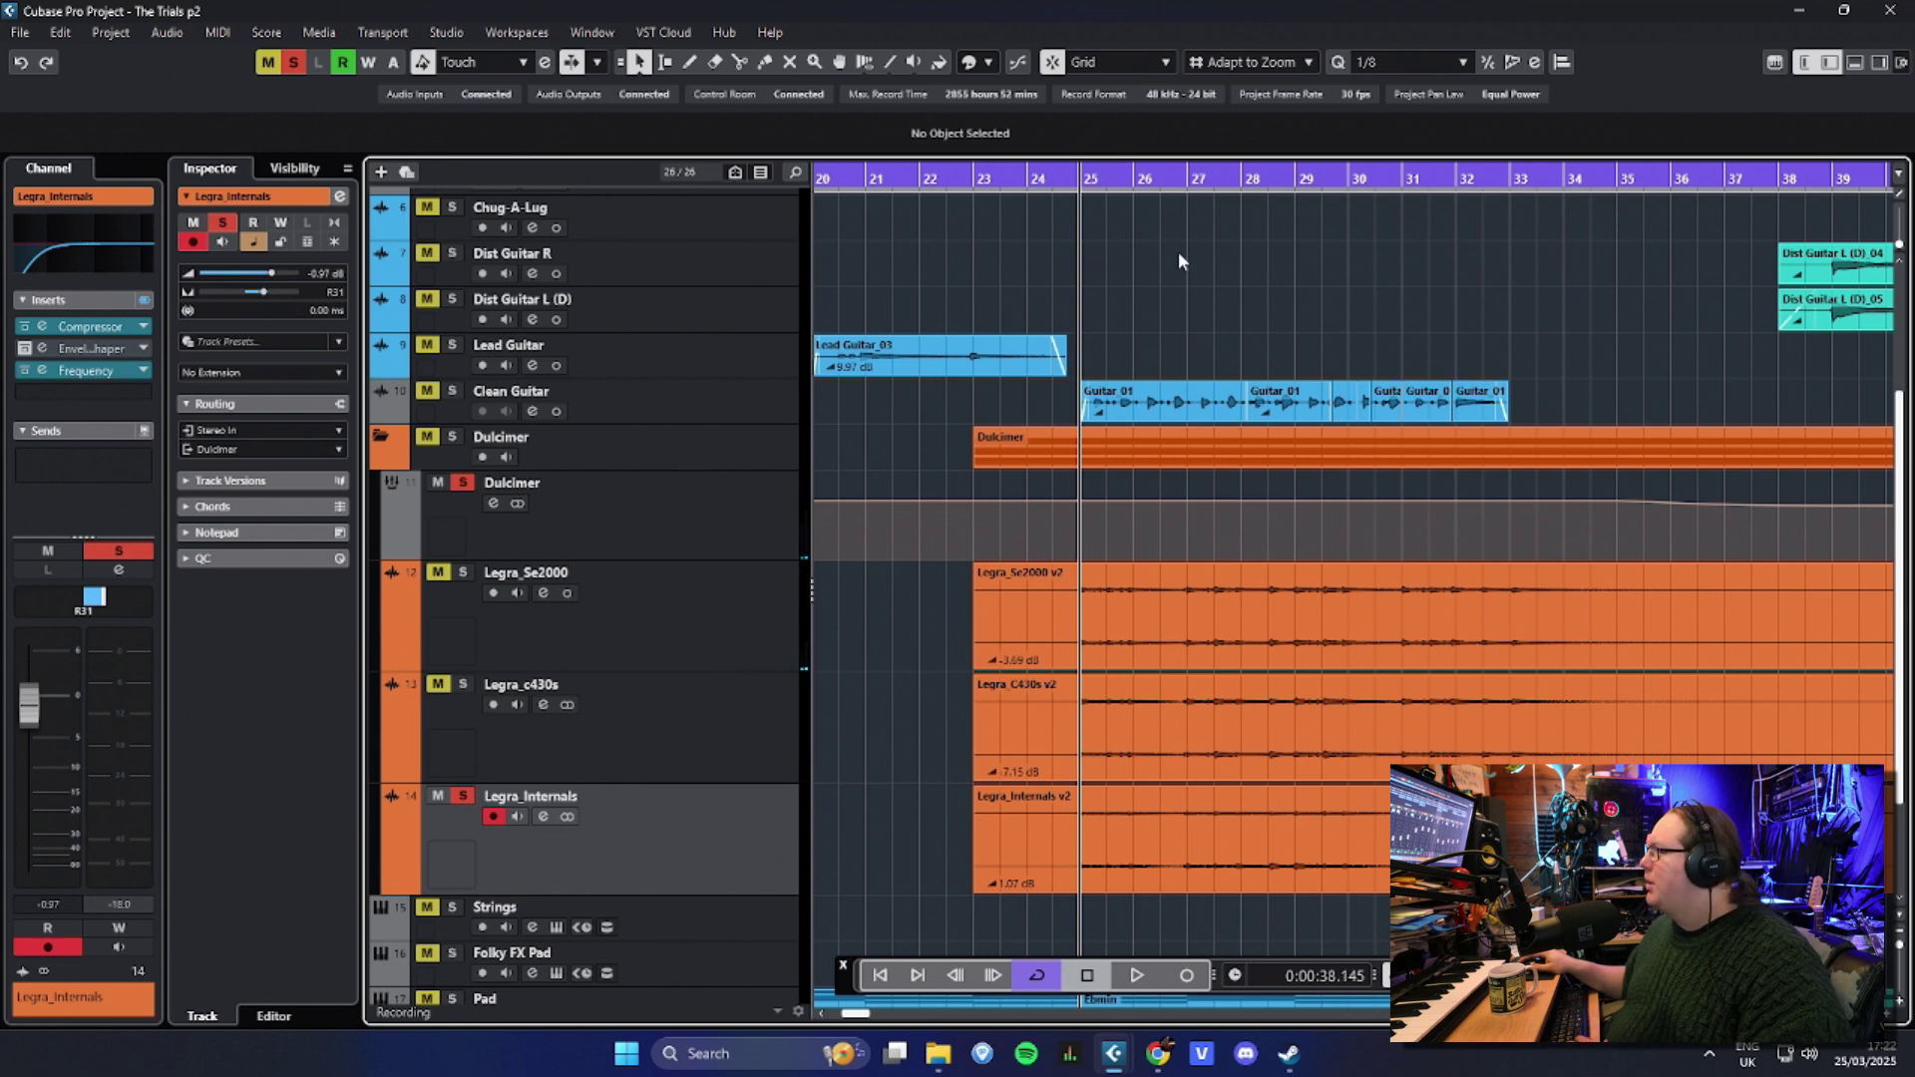
key(space)
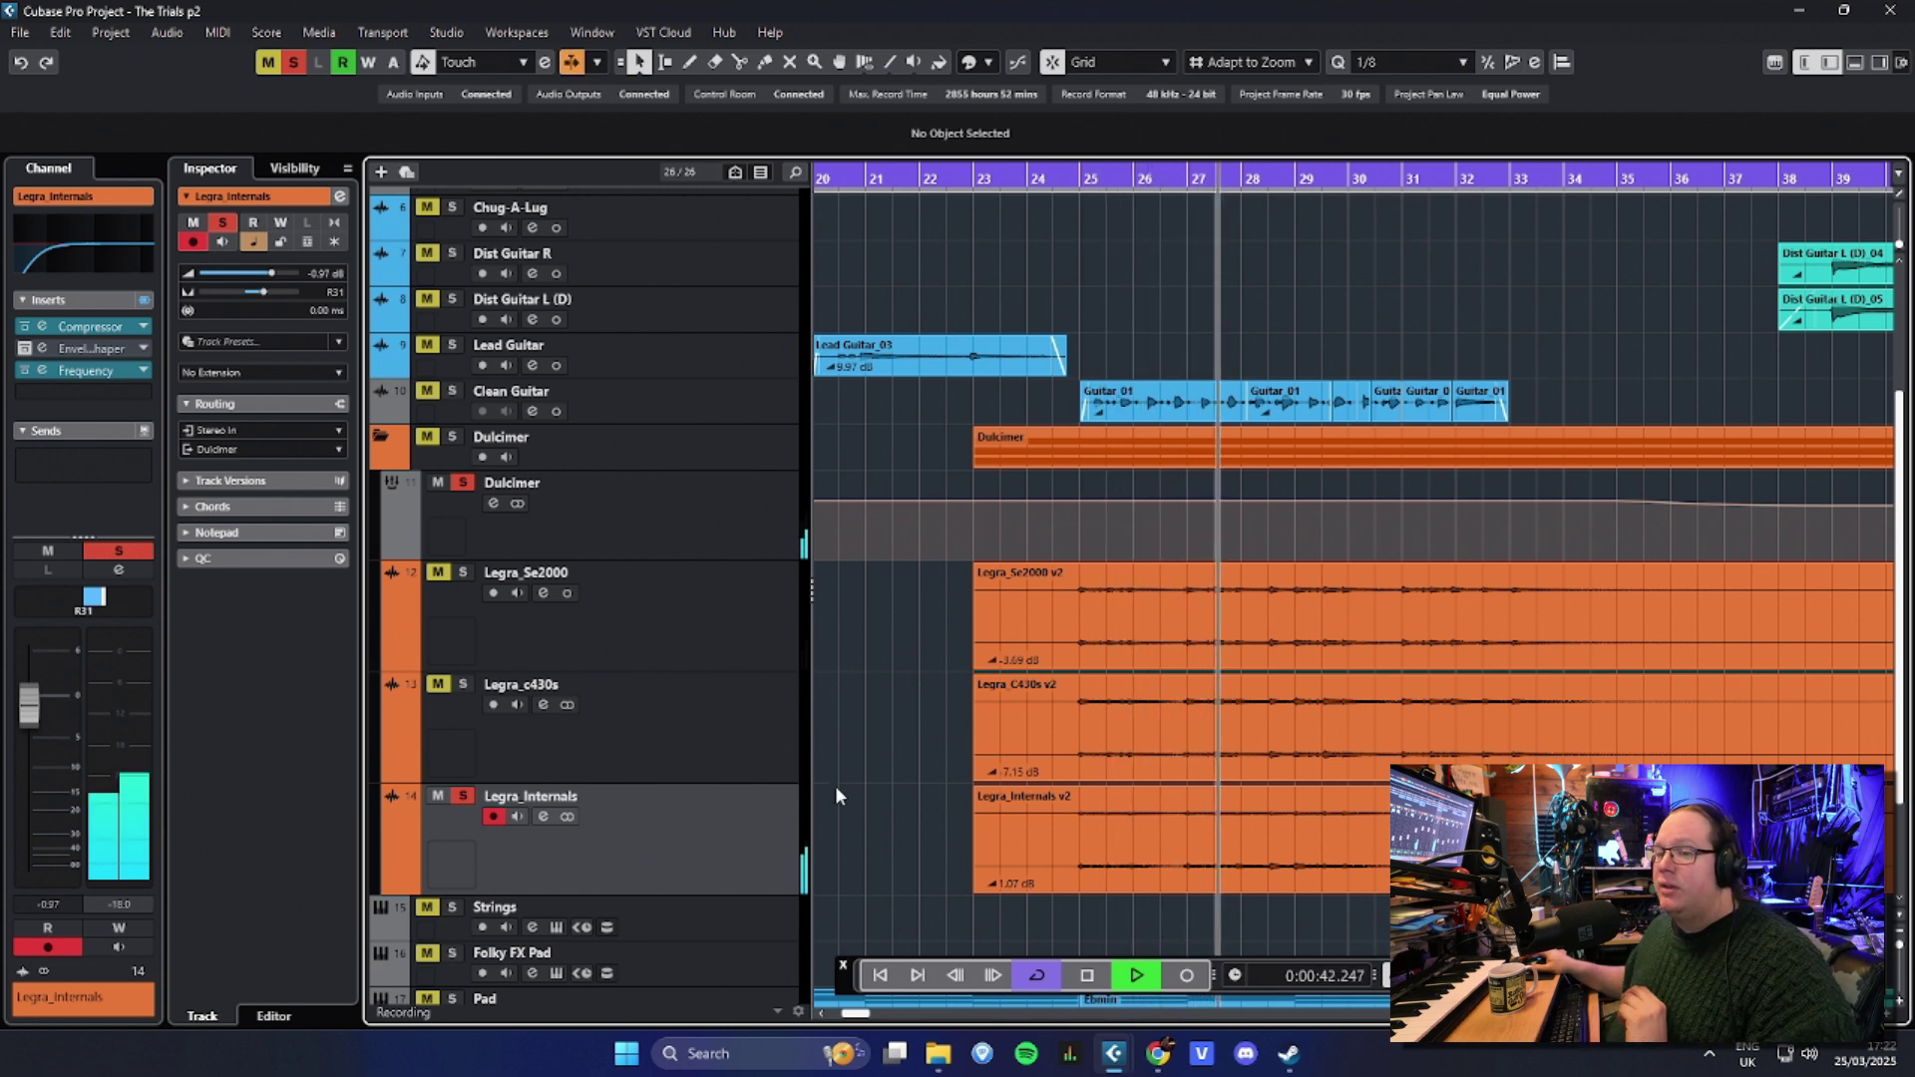
key(space)
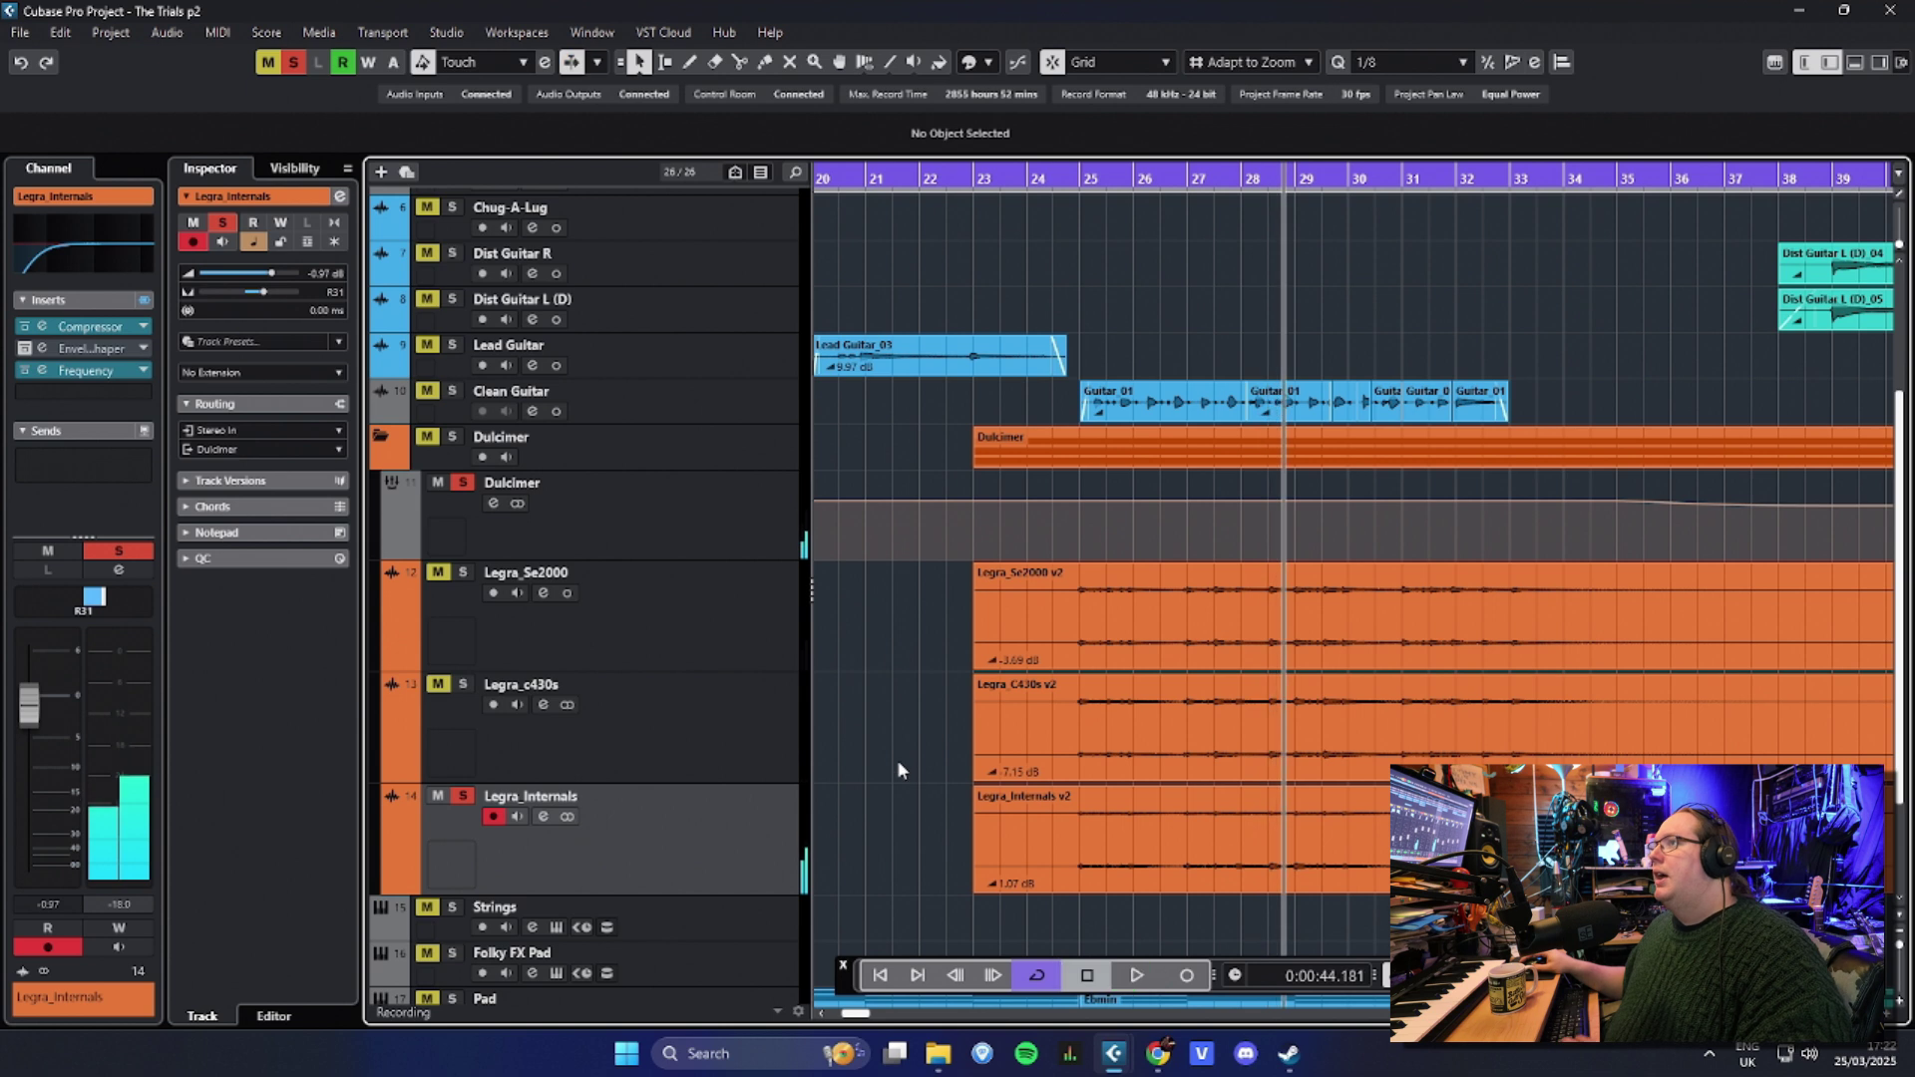
Step: Unsolo the microphone tracks, compare their channels, and inspect the EnvelopeShaper insert on Legra_Se2000 before closing it
click(724, 660)
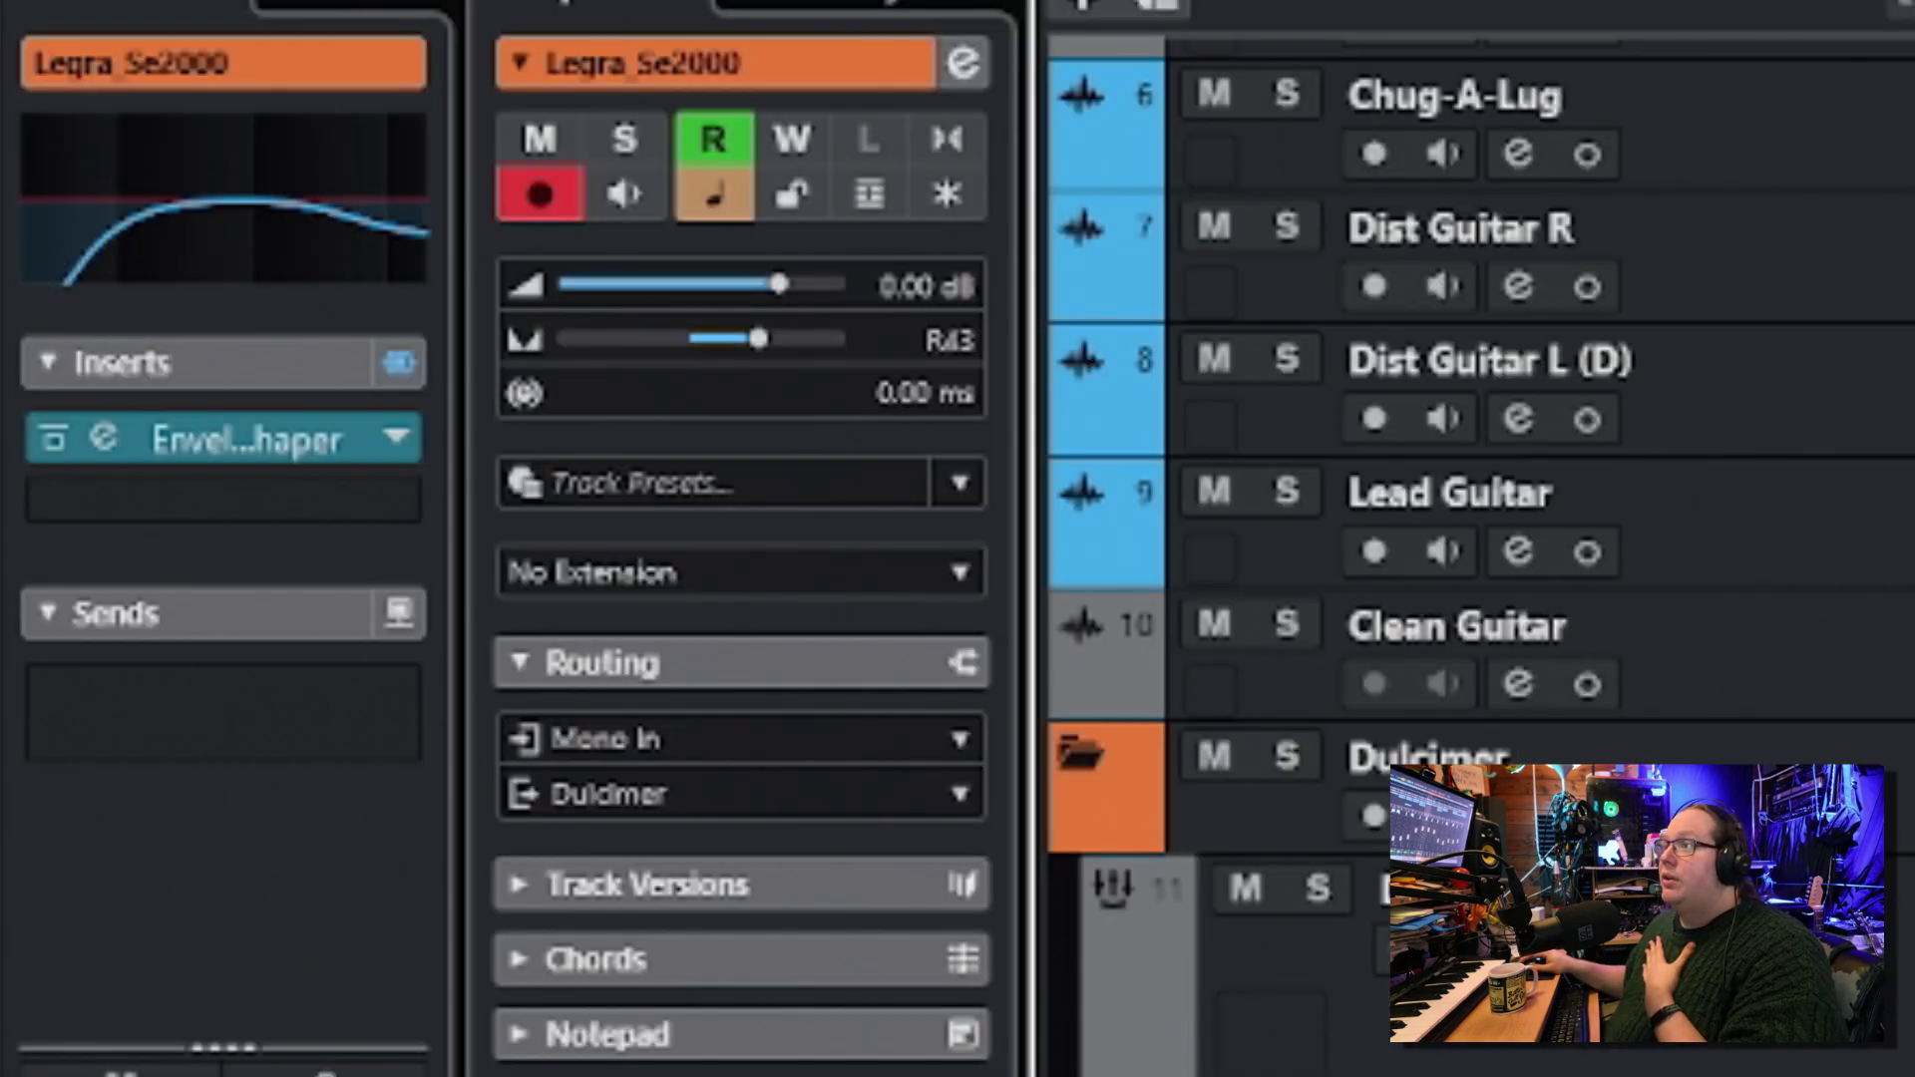
key(Up)
key(Up)
key(Down)
key(Down)
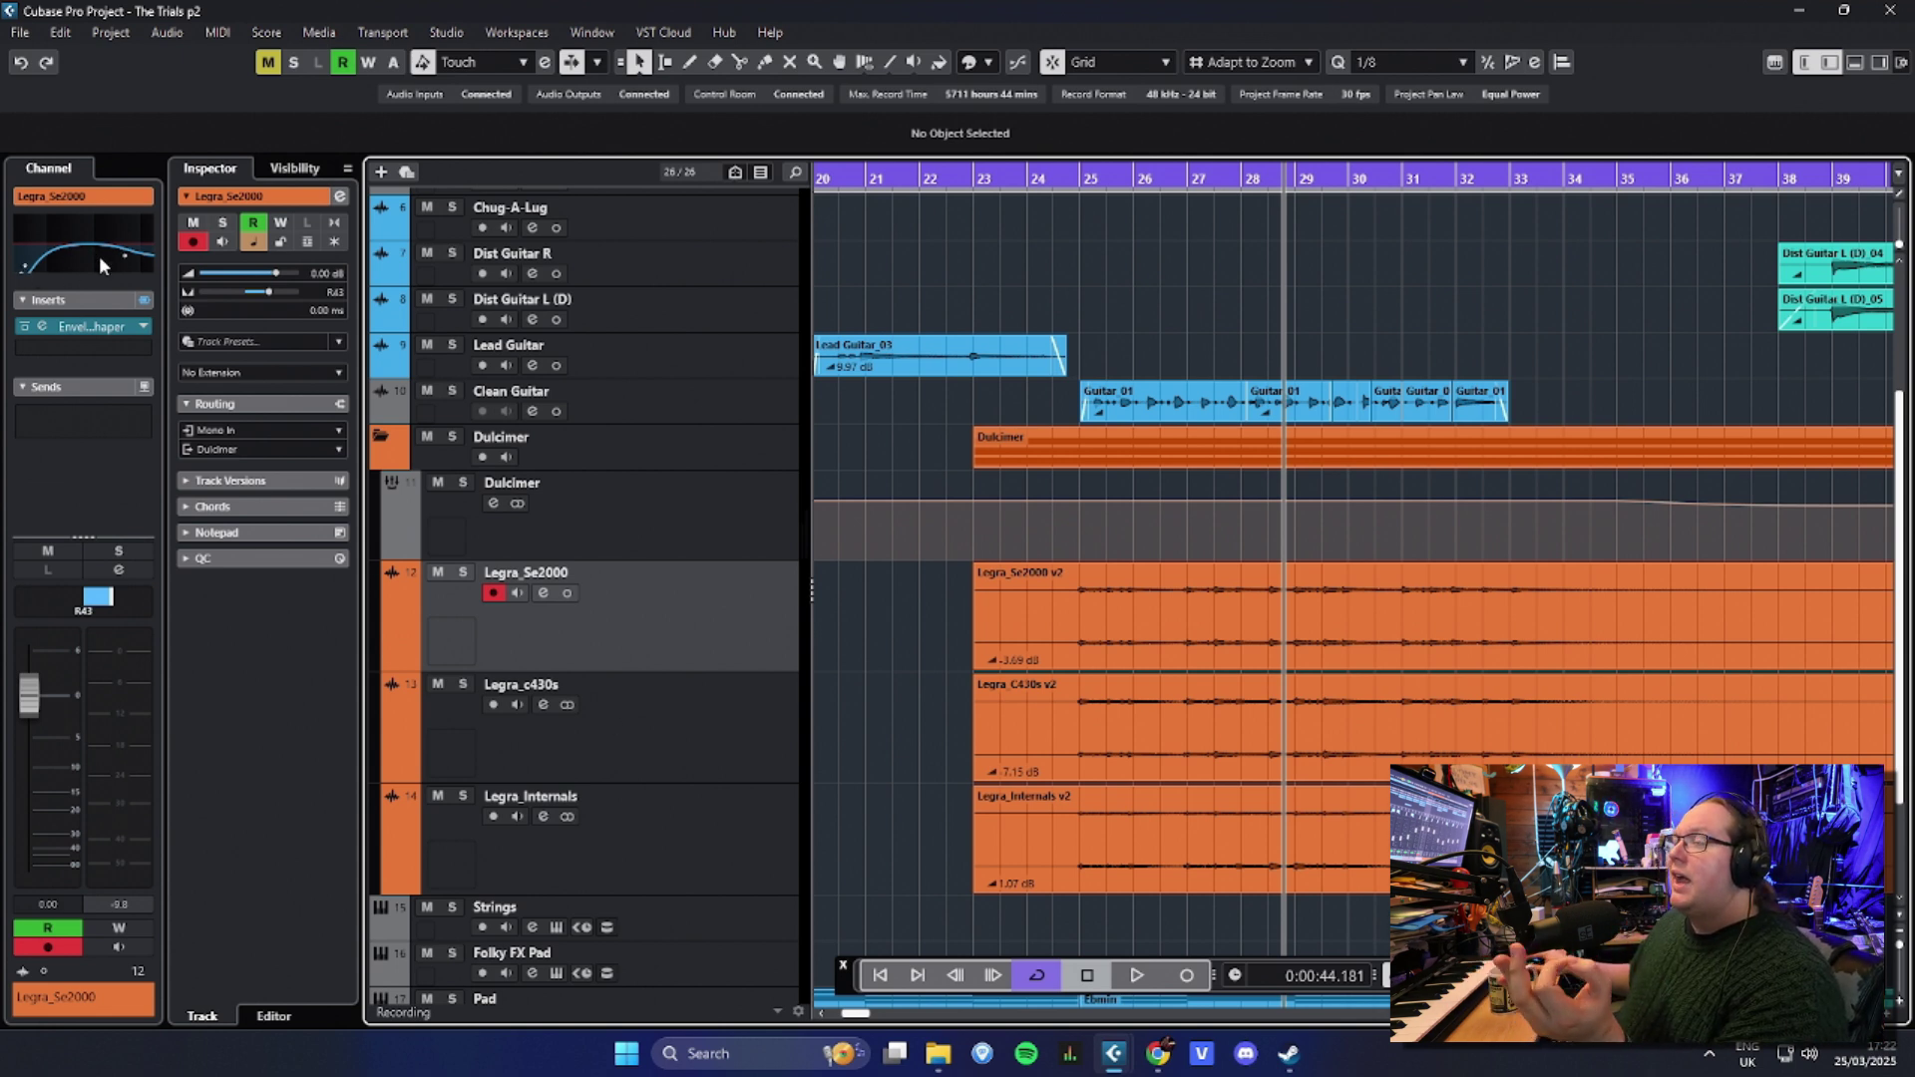
click(78, 328)
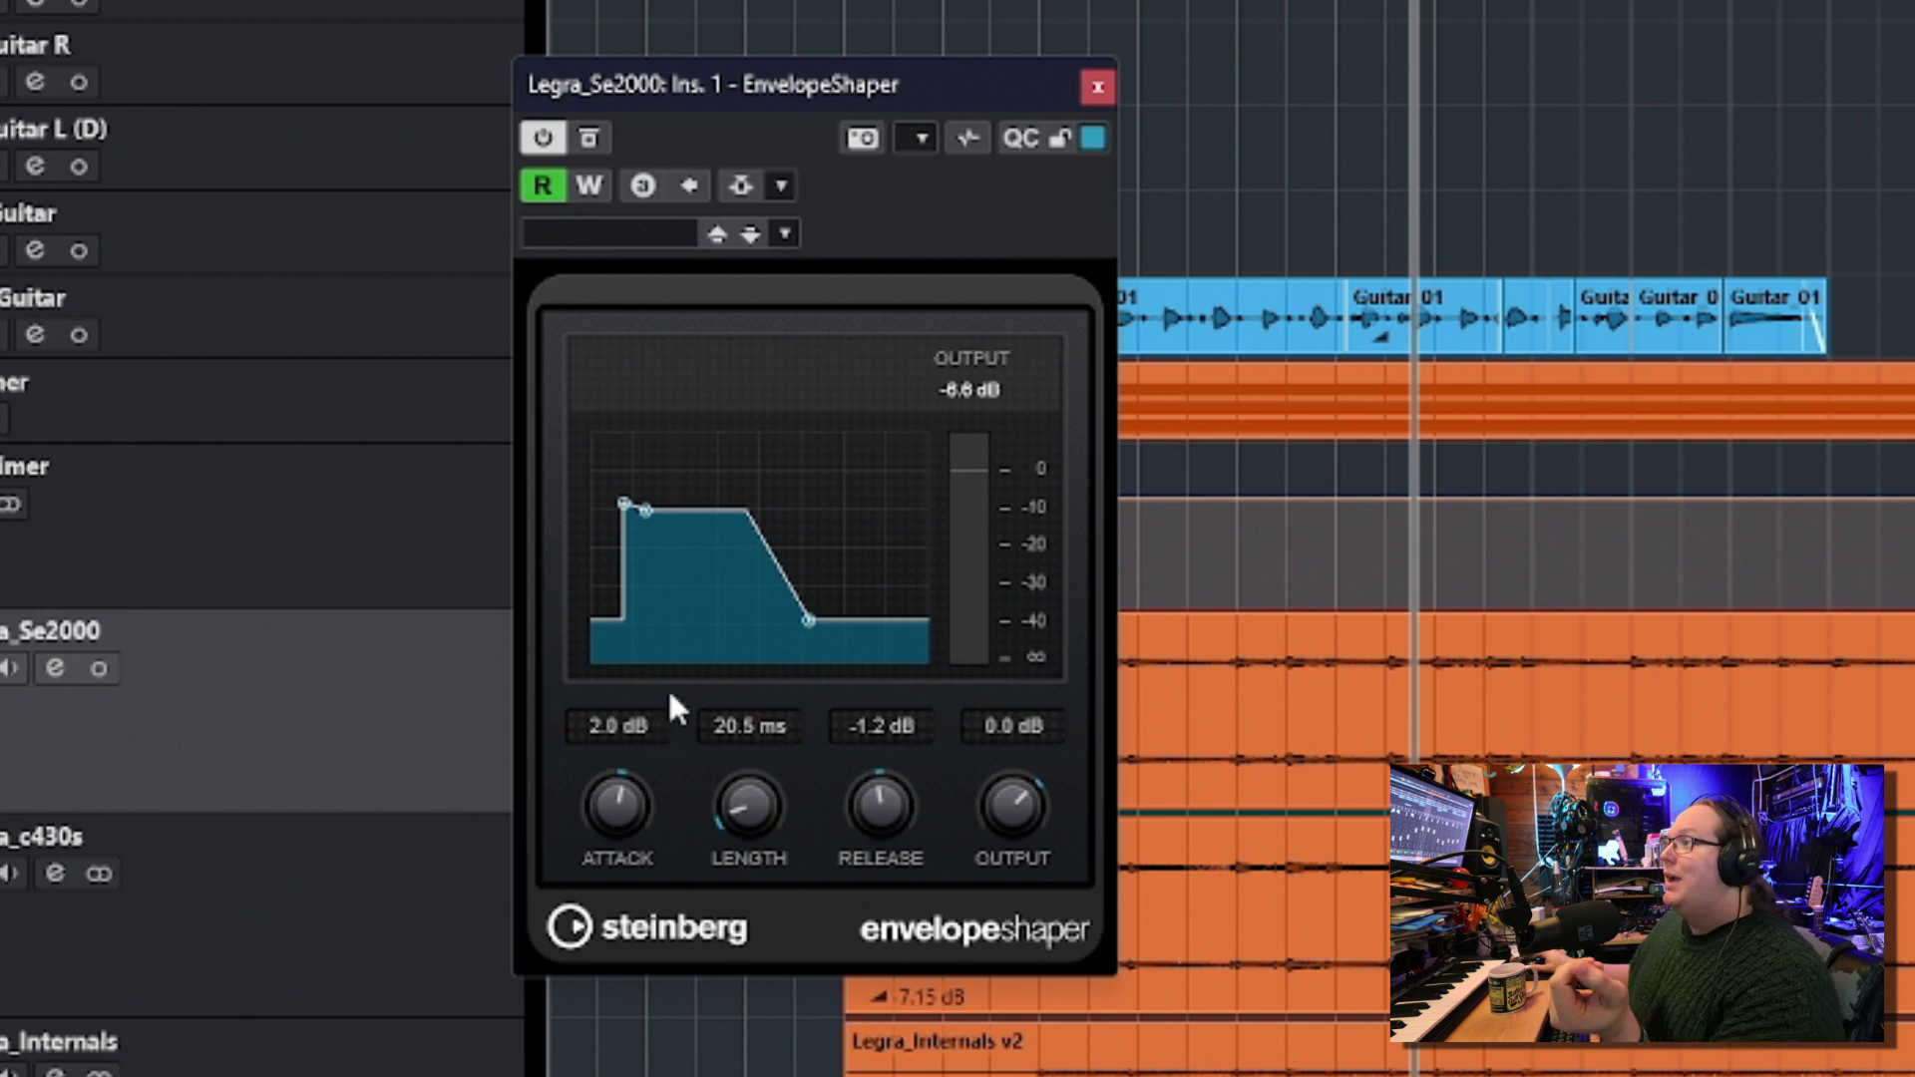
click(1097, 88)
Step: Inspect the StereoEnhancer insert on the Legra_c430s track and close its window
click(348, 884)
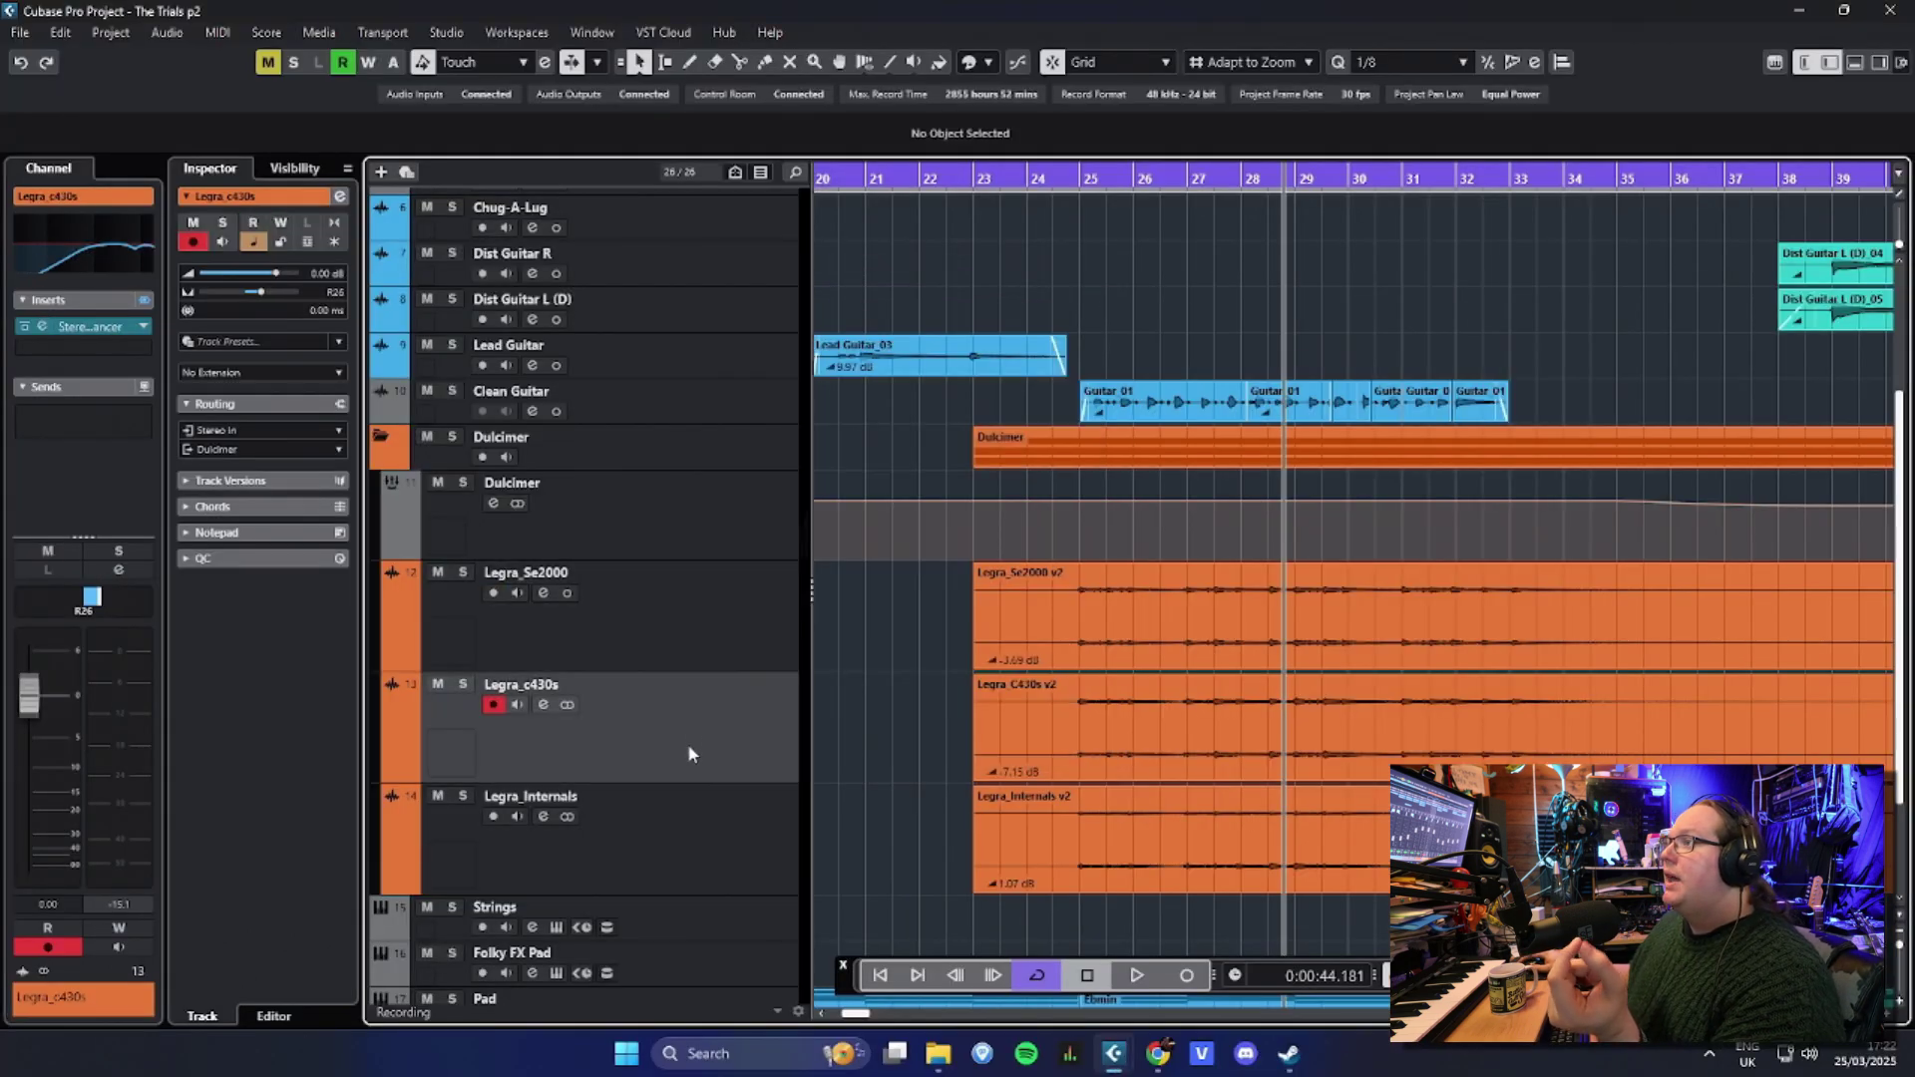
click(77, 329)
drag(1003, 356, 834, 234)
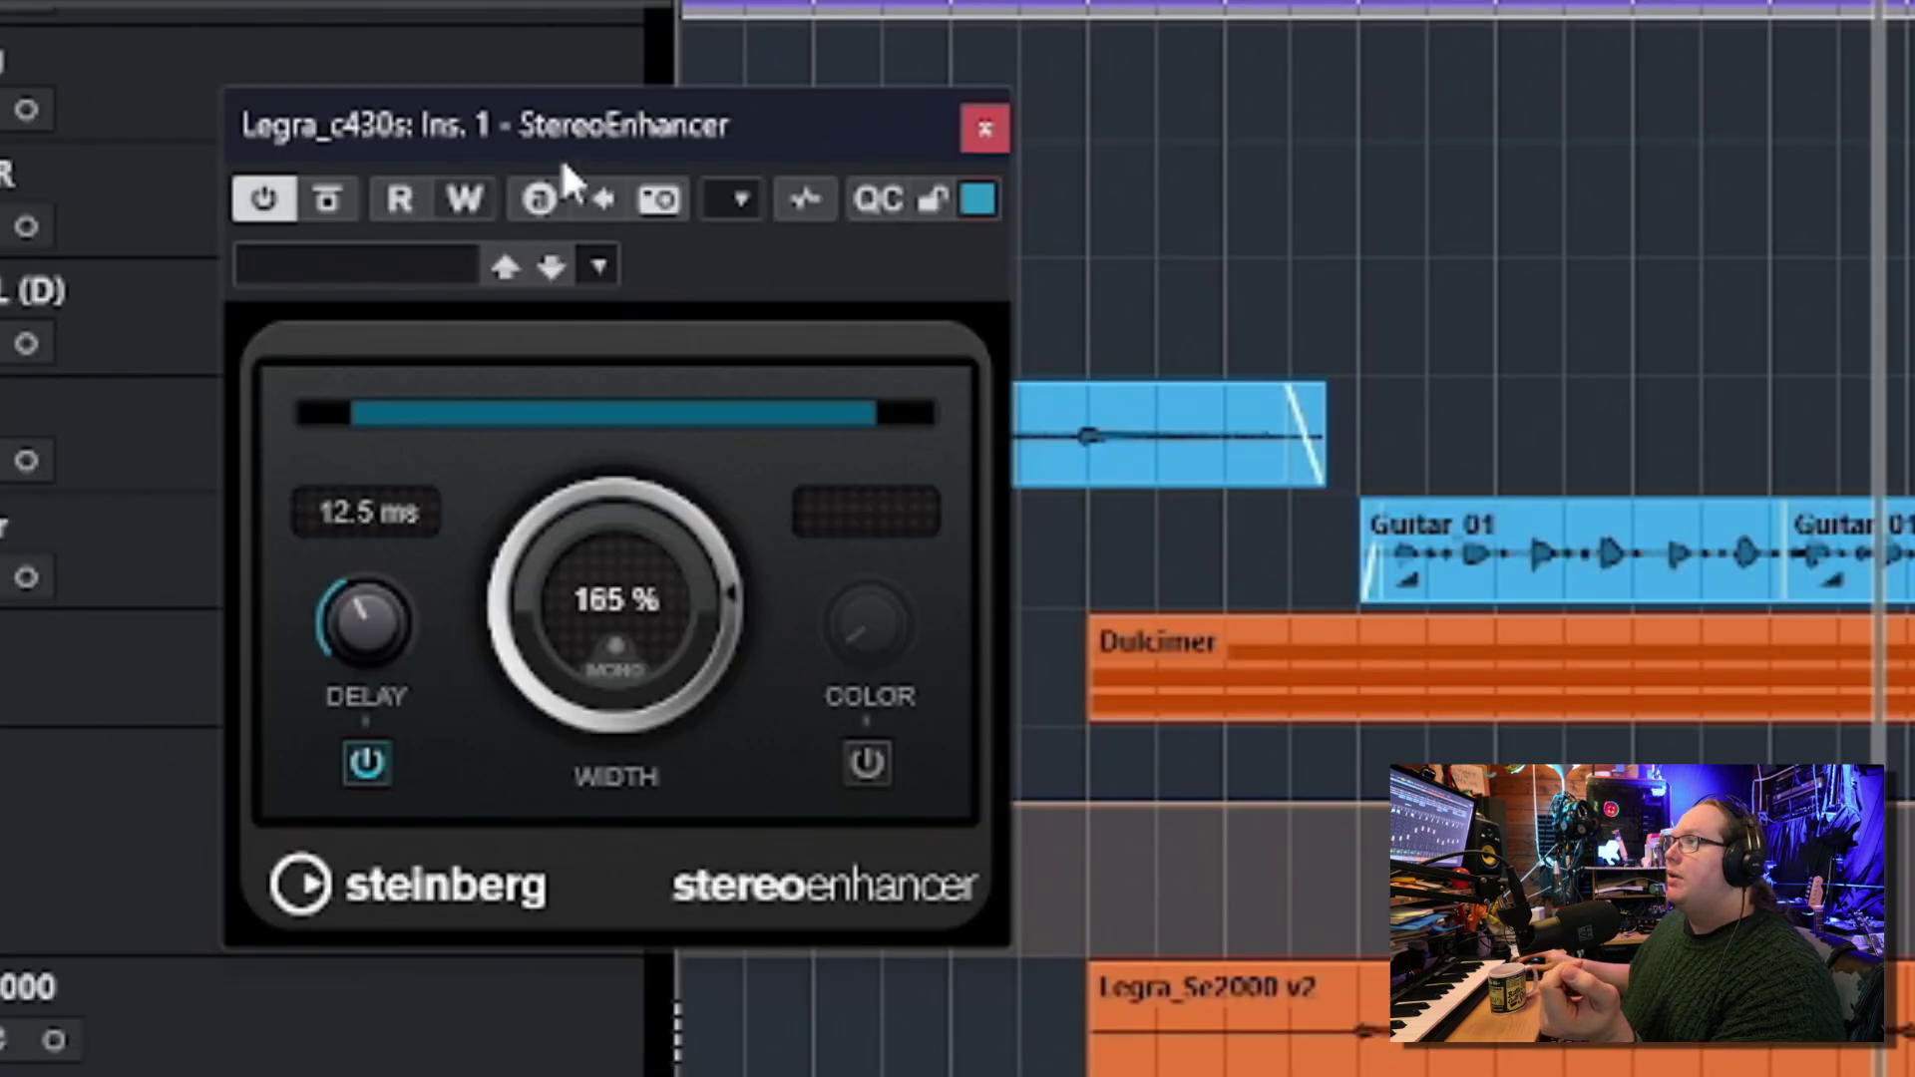
click(660, 75)
drag(643, 100, 657, 84)
click(1000, 113)
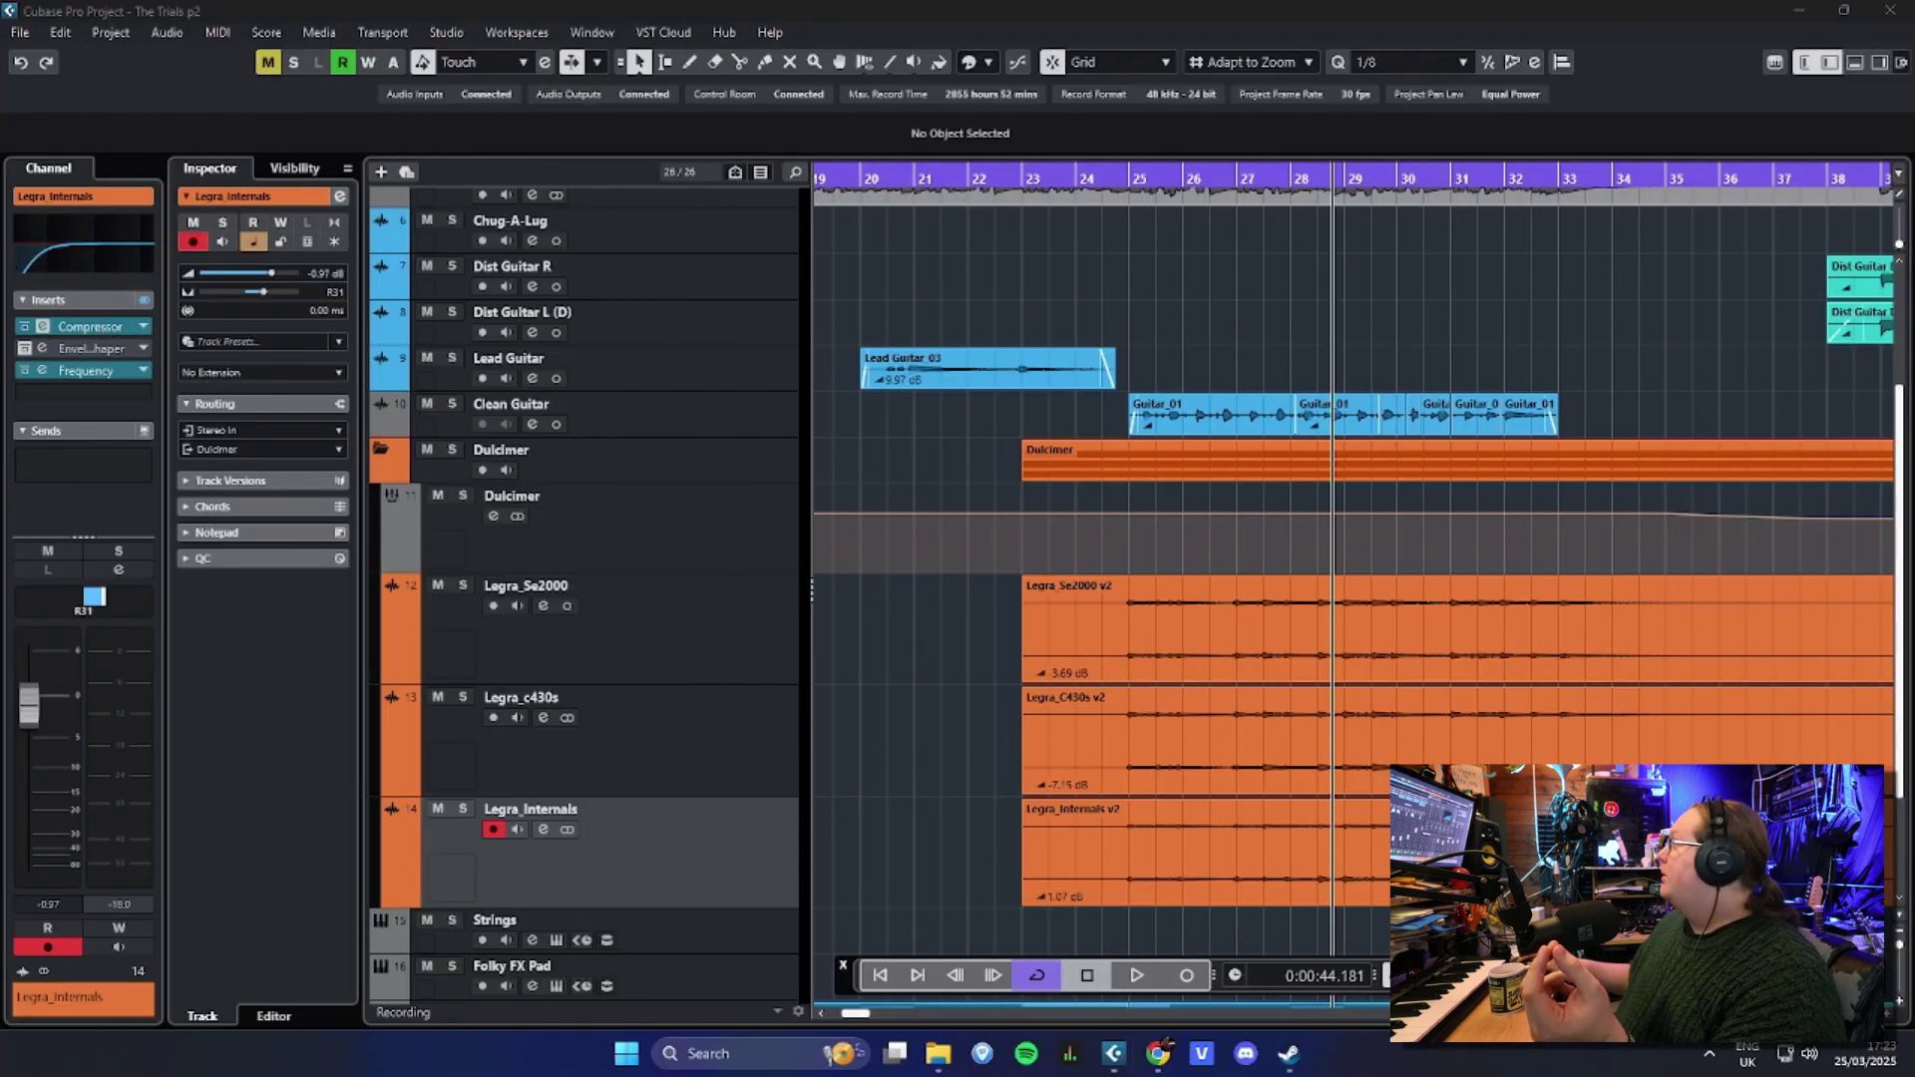
Step: Examine the Compressor and Frequency inserts on the Legra_Internals track, closing both plug-in windows
click(90, 327)
drag(1044, 249, 739, 187)
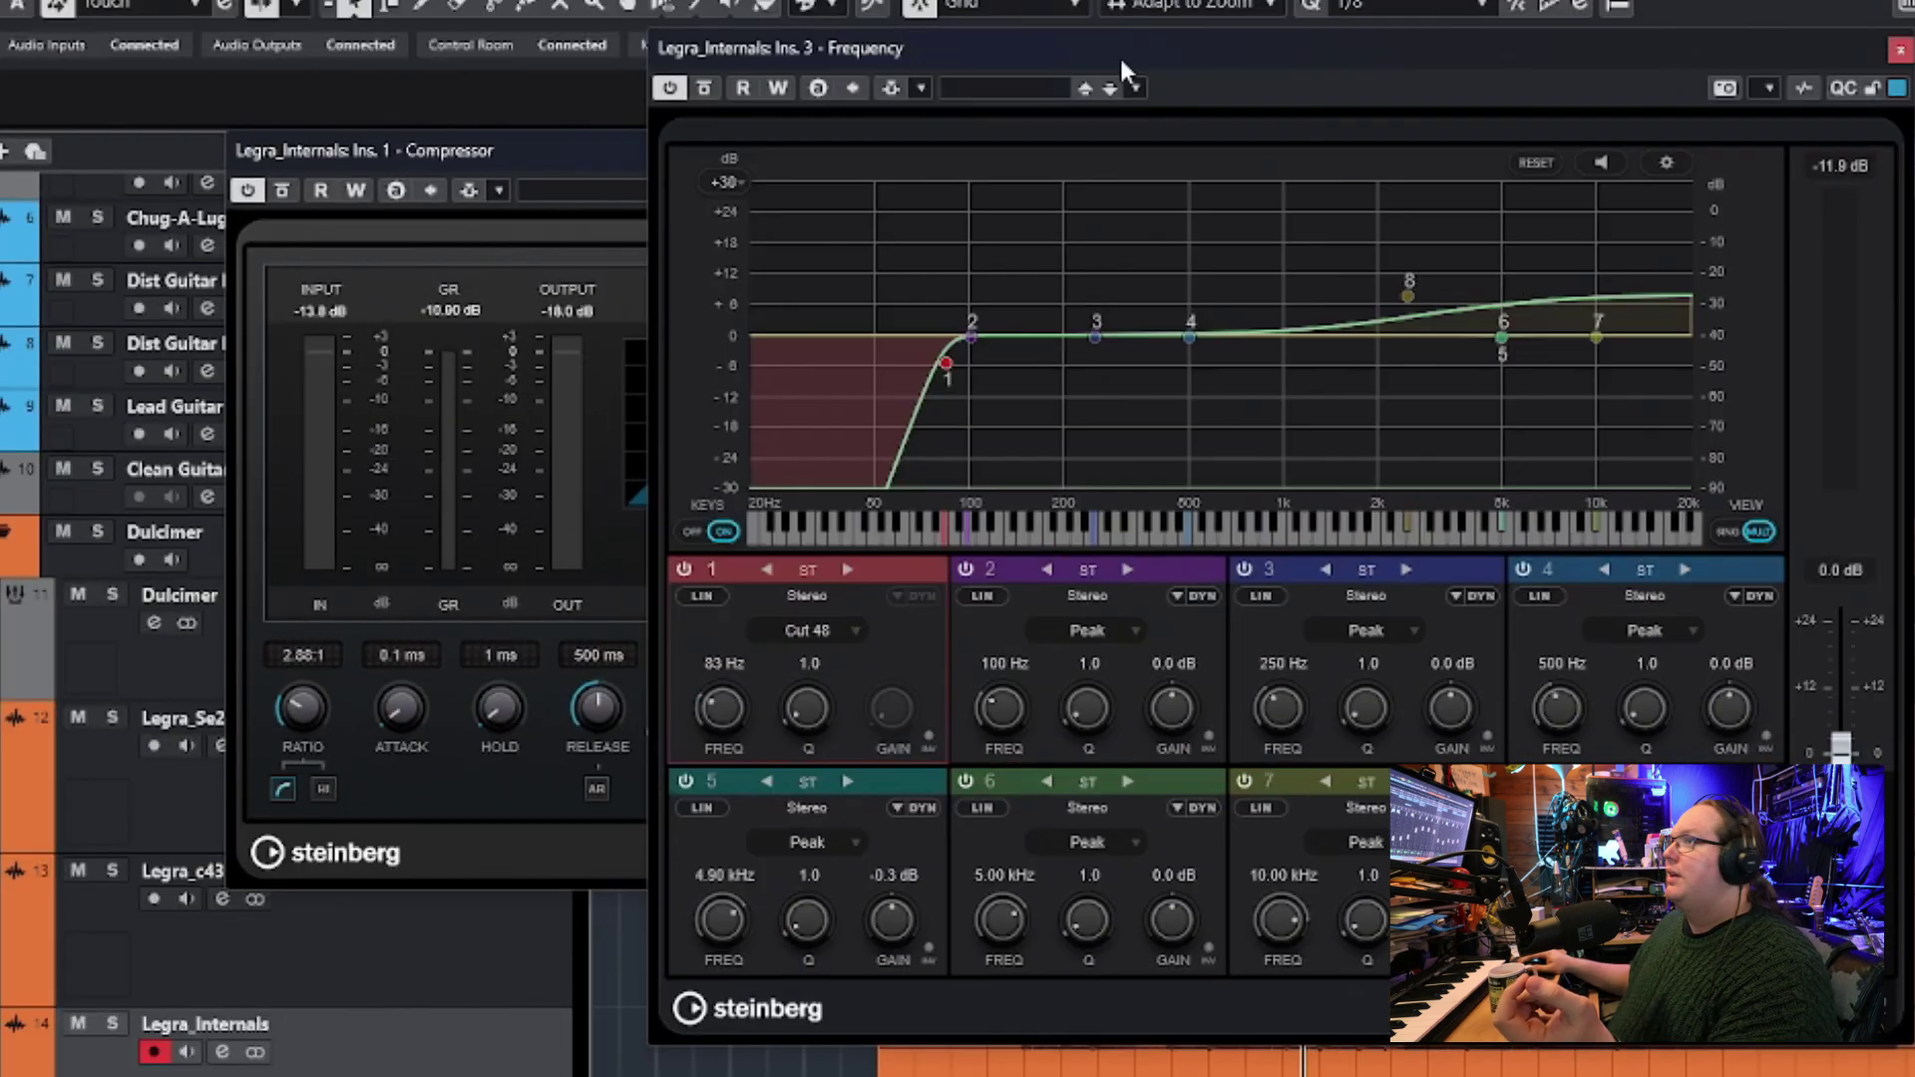
drag(1120, 56, 595, 67)
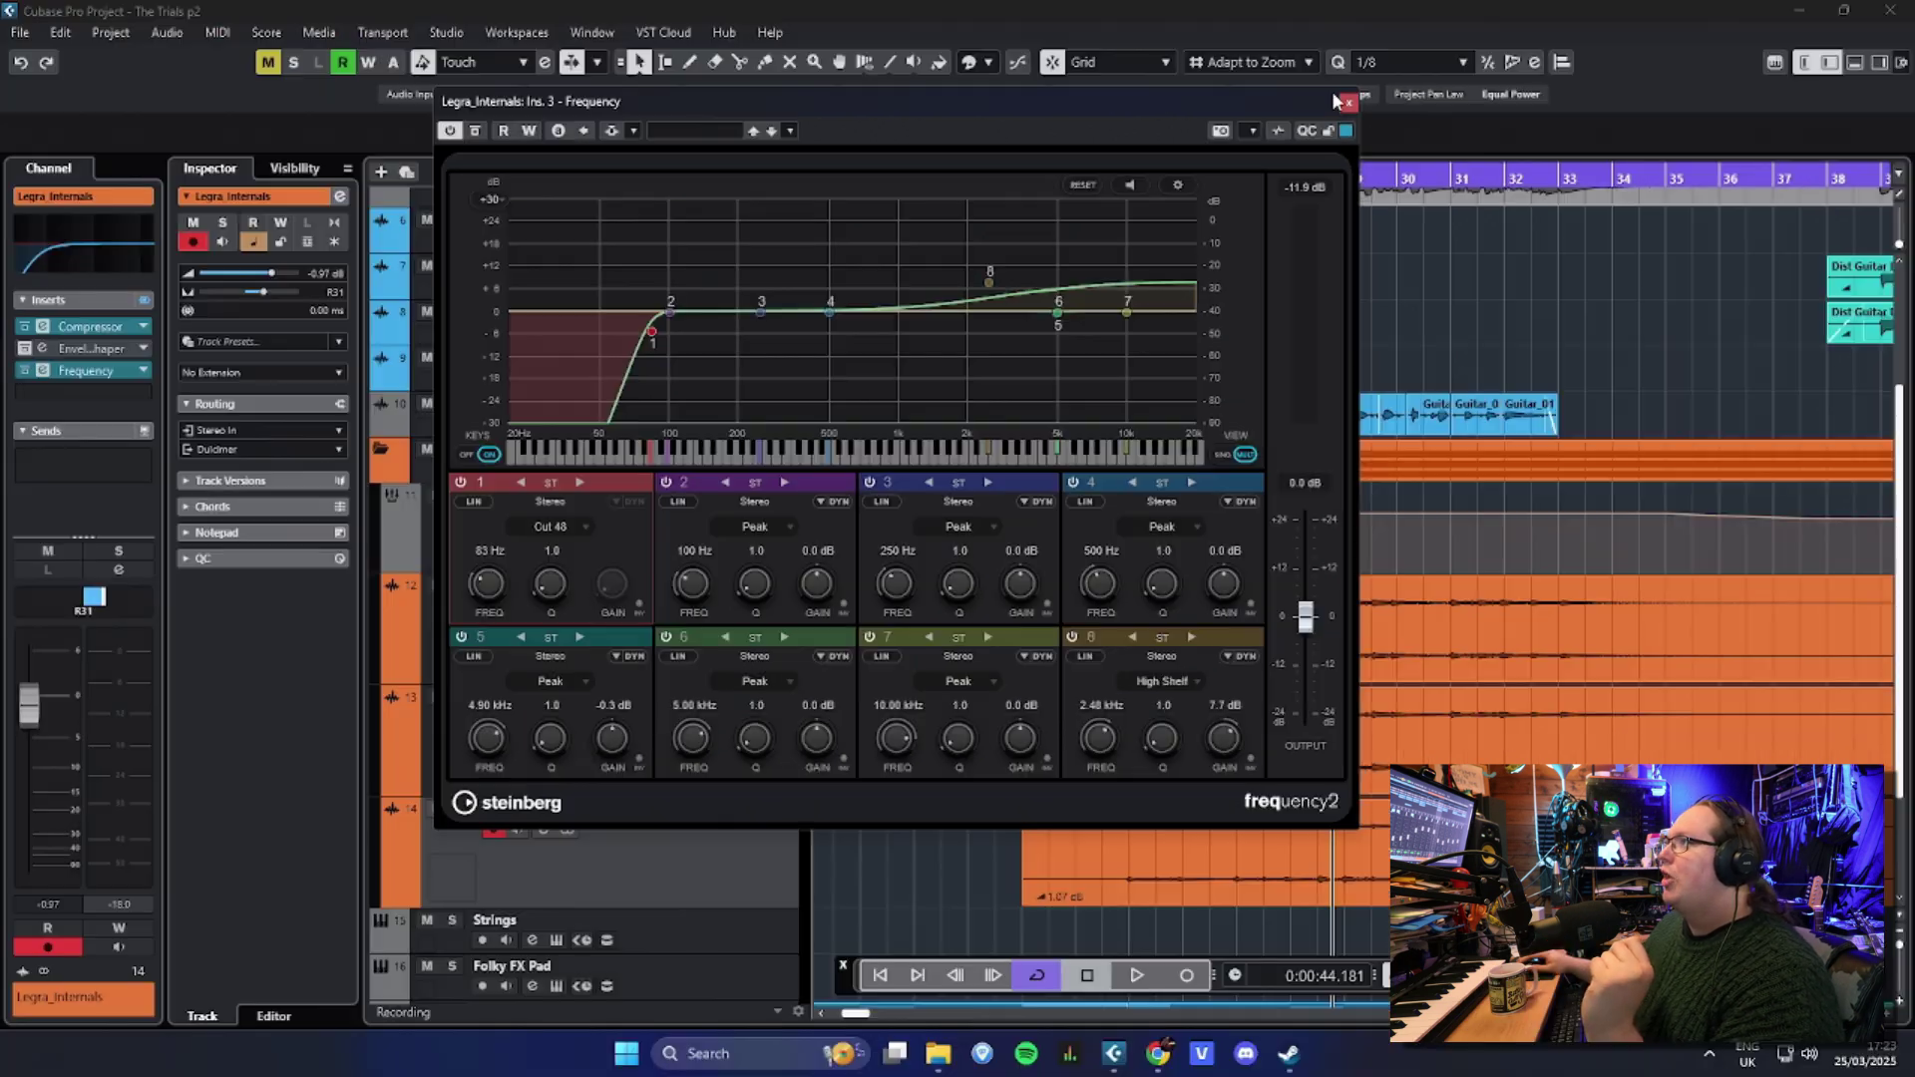
click(1346, 101)
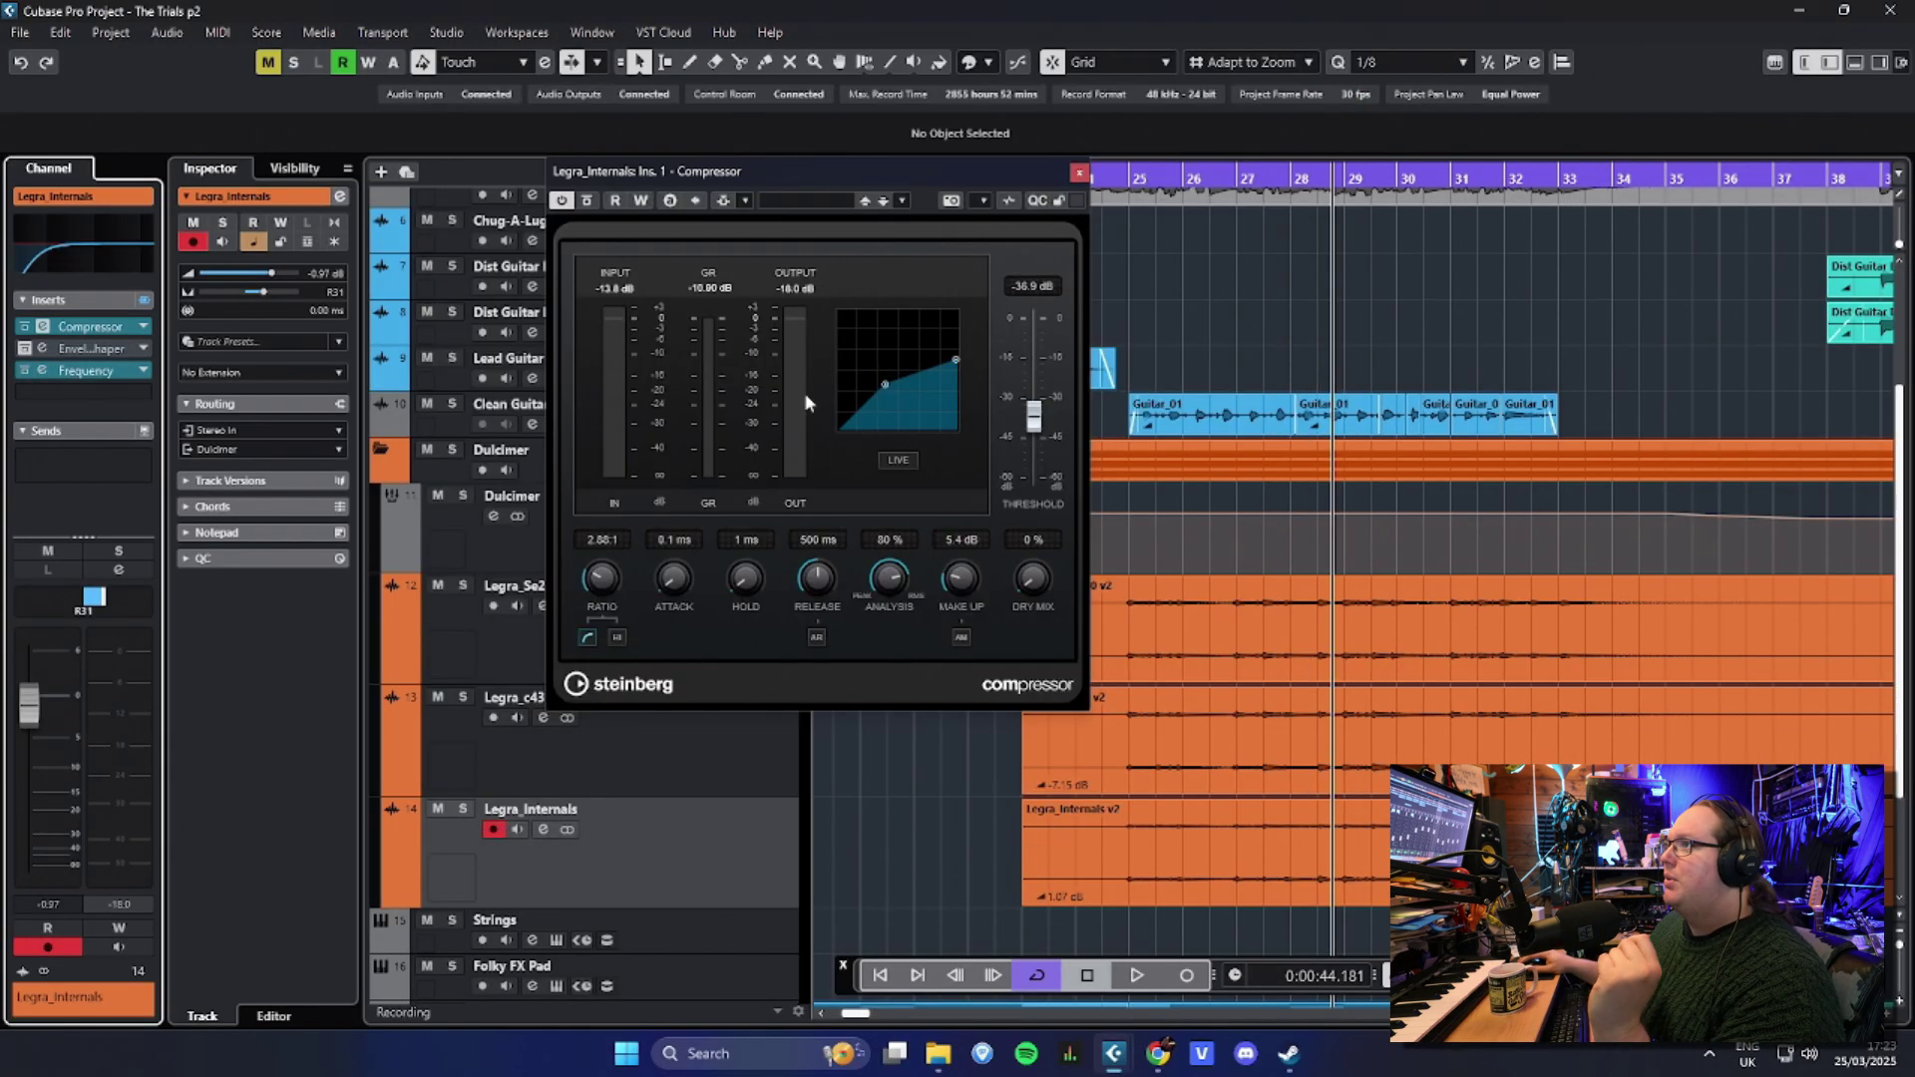
click(1079, 173)
Step: Select the Dulcimer group channel, view its Maximizer insert, and close the plug-in window
click(685, 529)
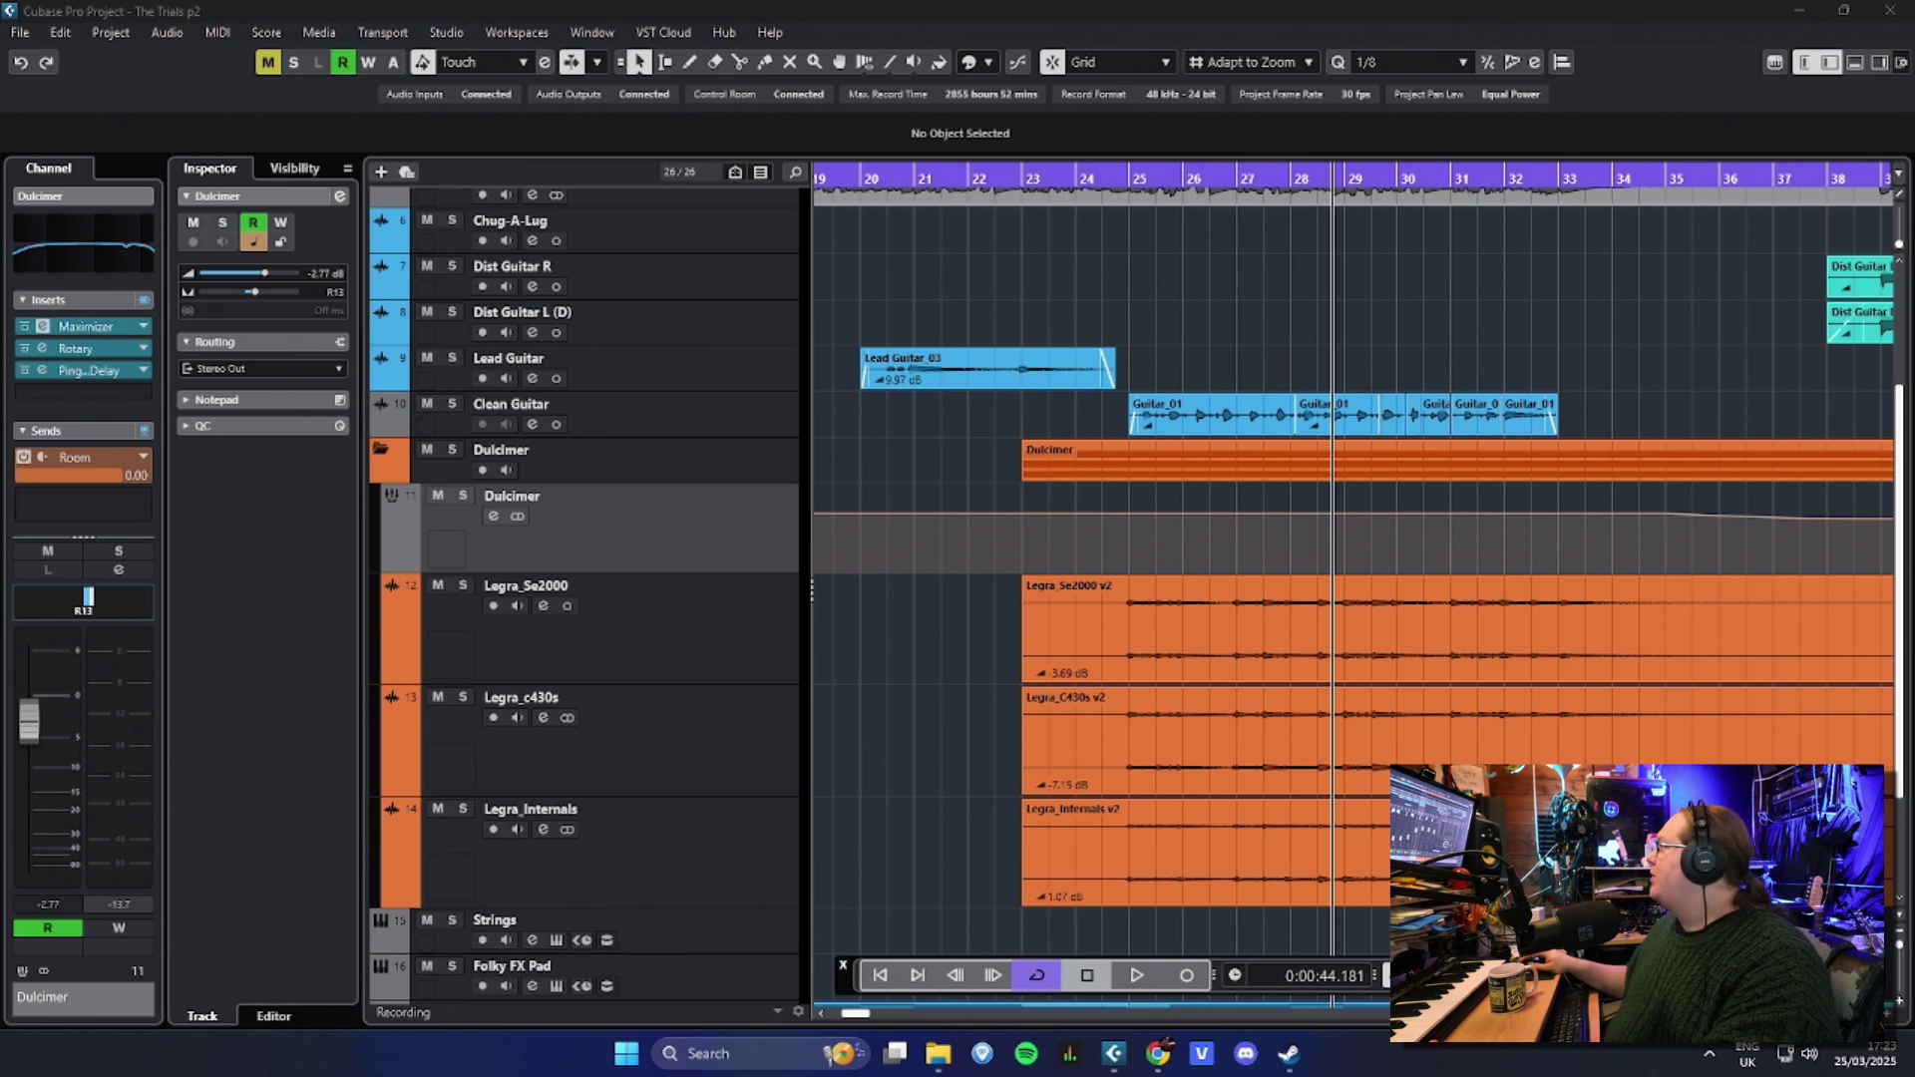
click(86, 326)
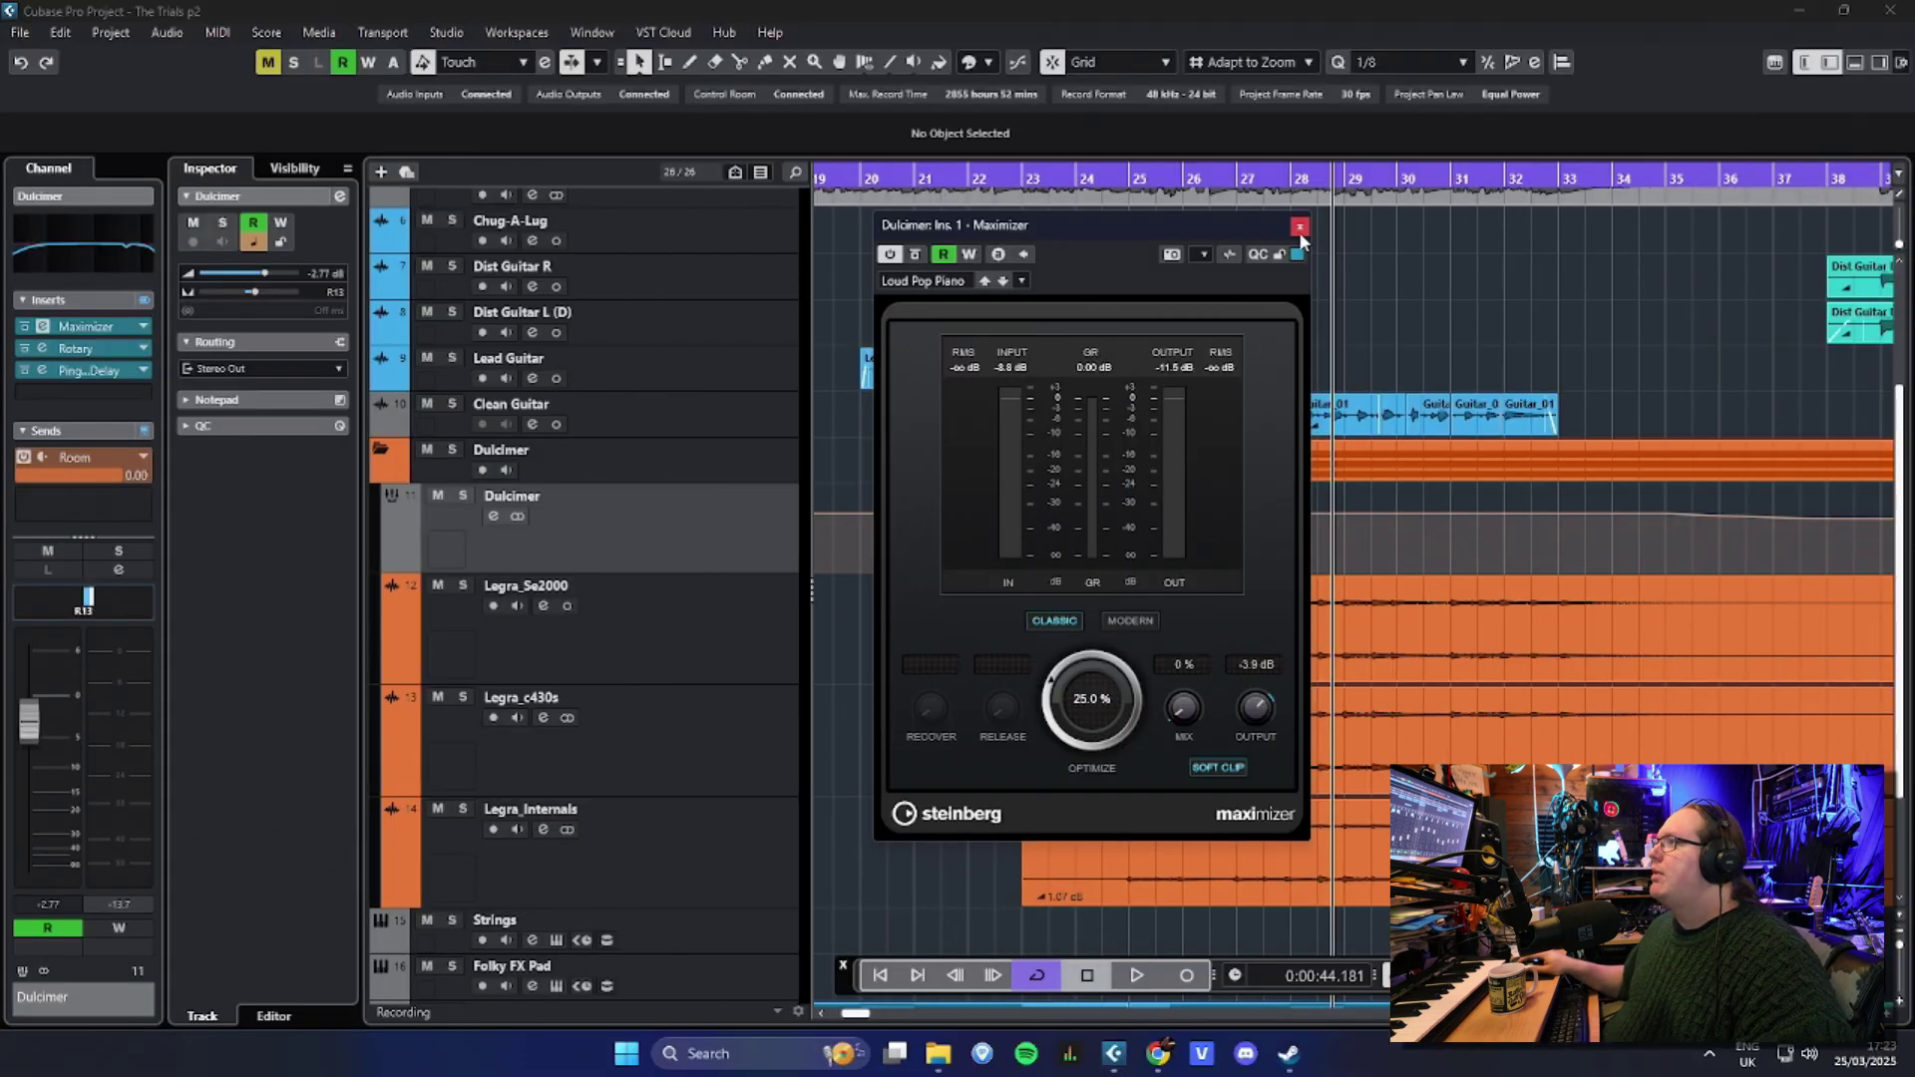
click(1300, 233)
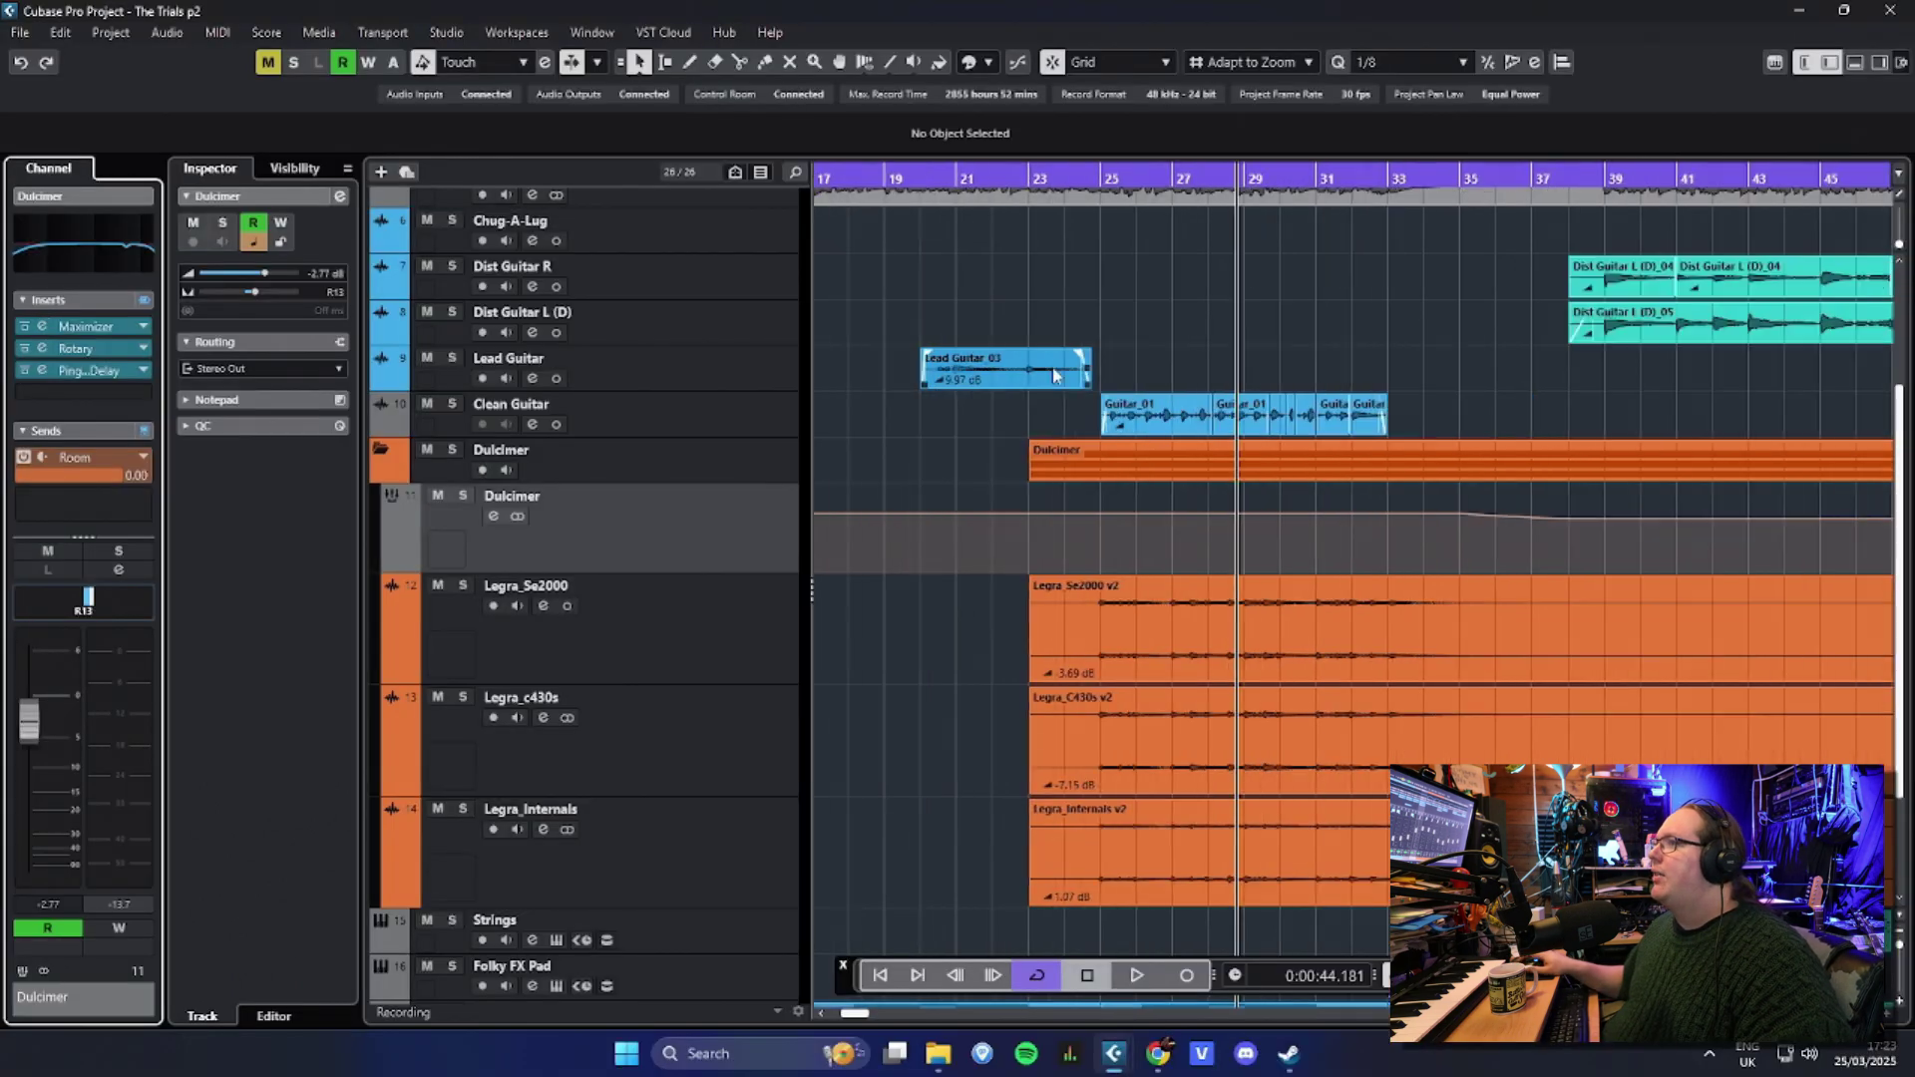
Step: Show the Dulcimer group's automation lanes around bars 91 to 117 and solo the group
key(g)
key(g)
key(g)
key(g)
key(g)
scroll(409, 466, down, 3)
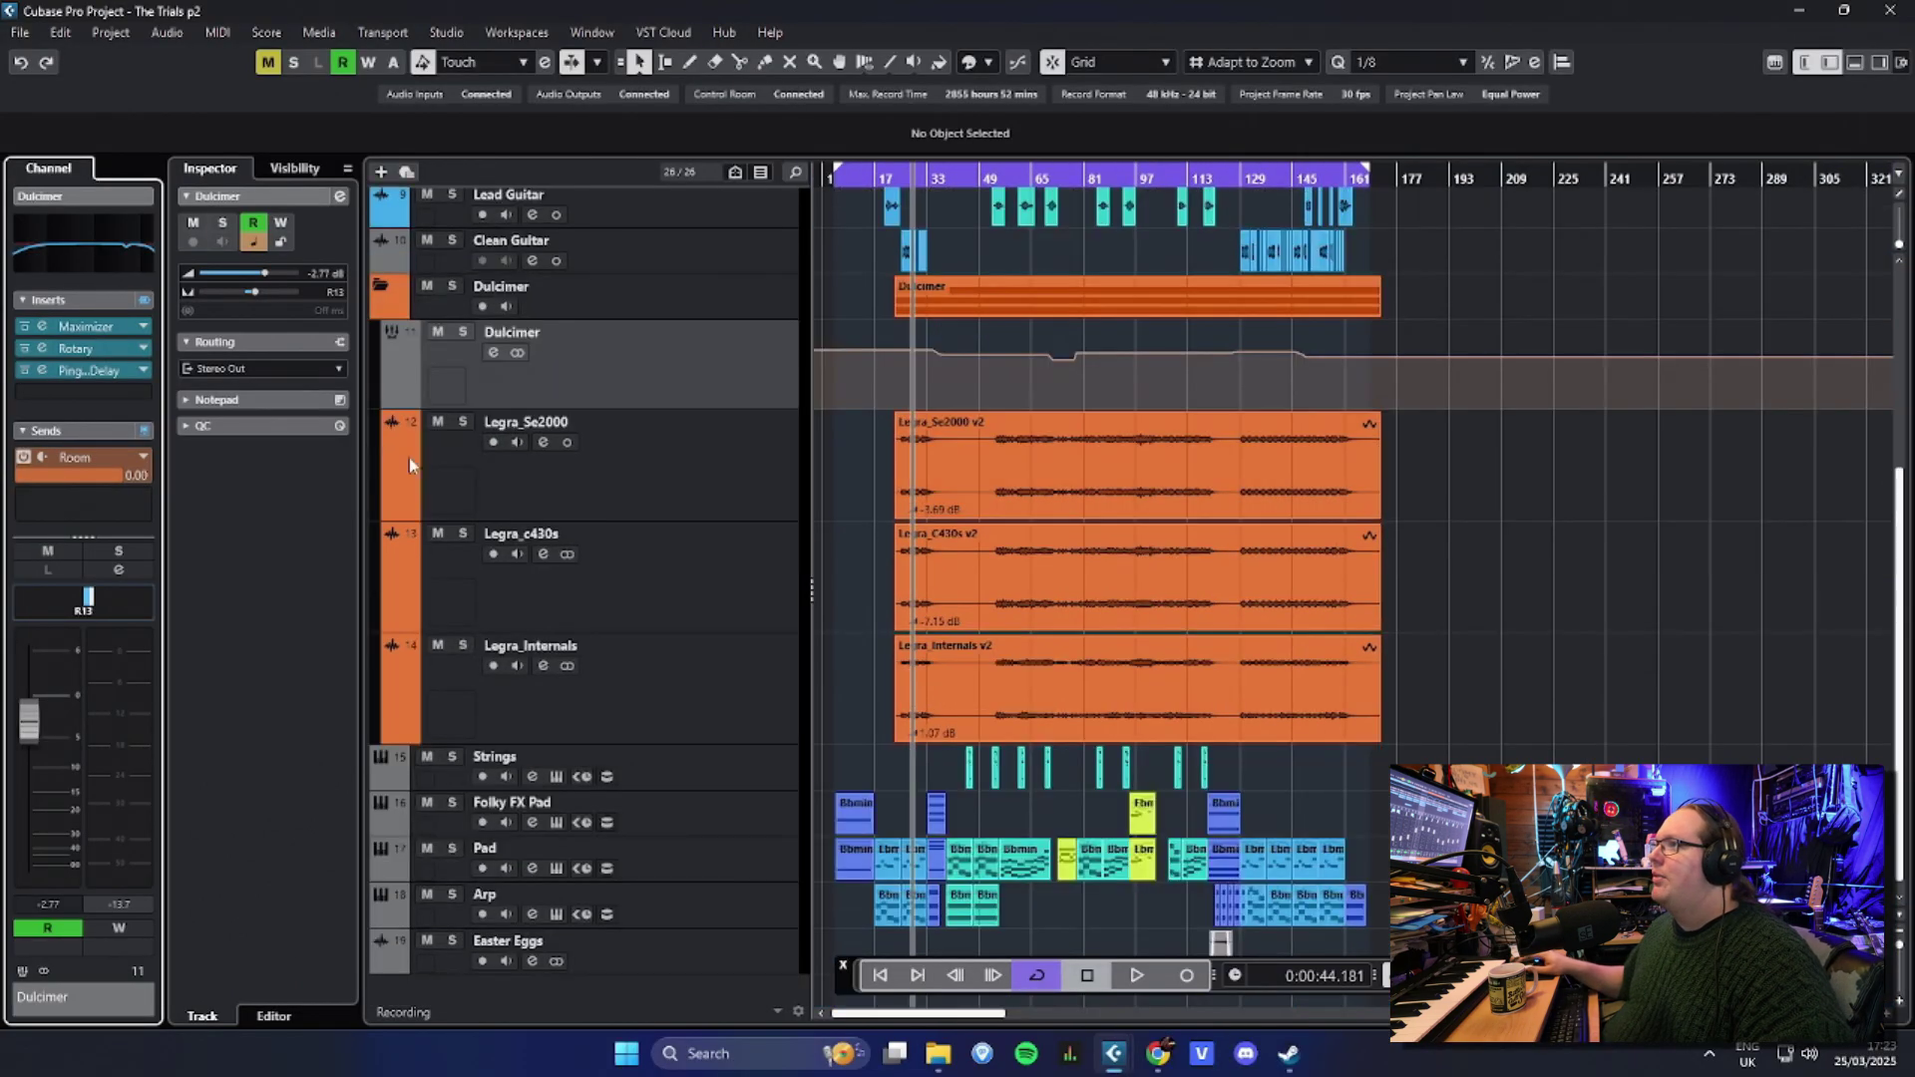
click(390, 399)
scroll(1090, 518, up, 5)
key(s)
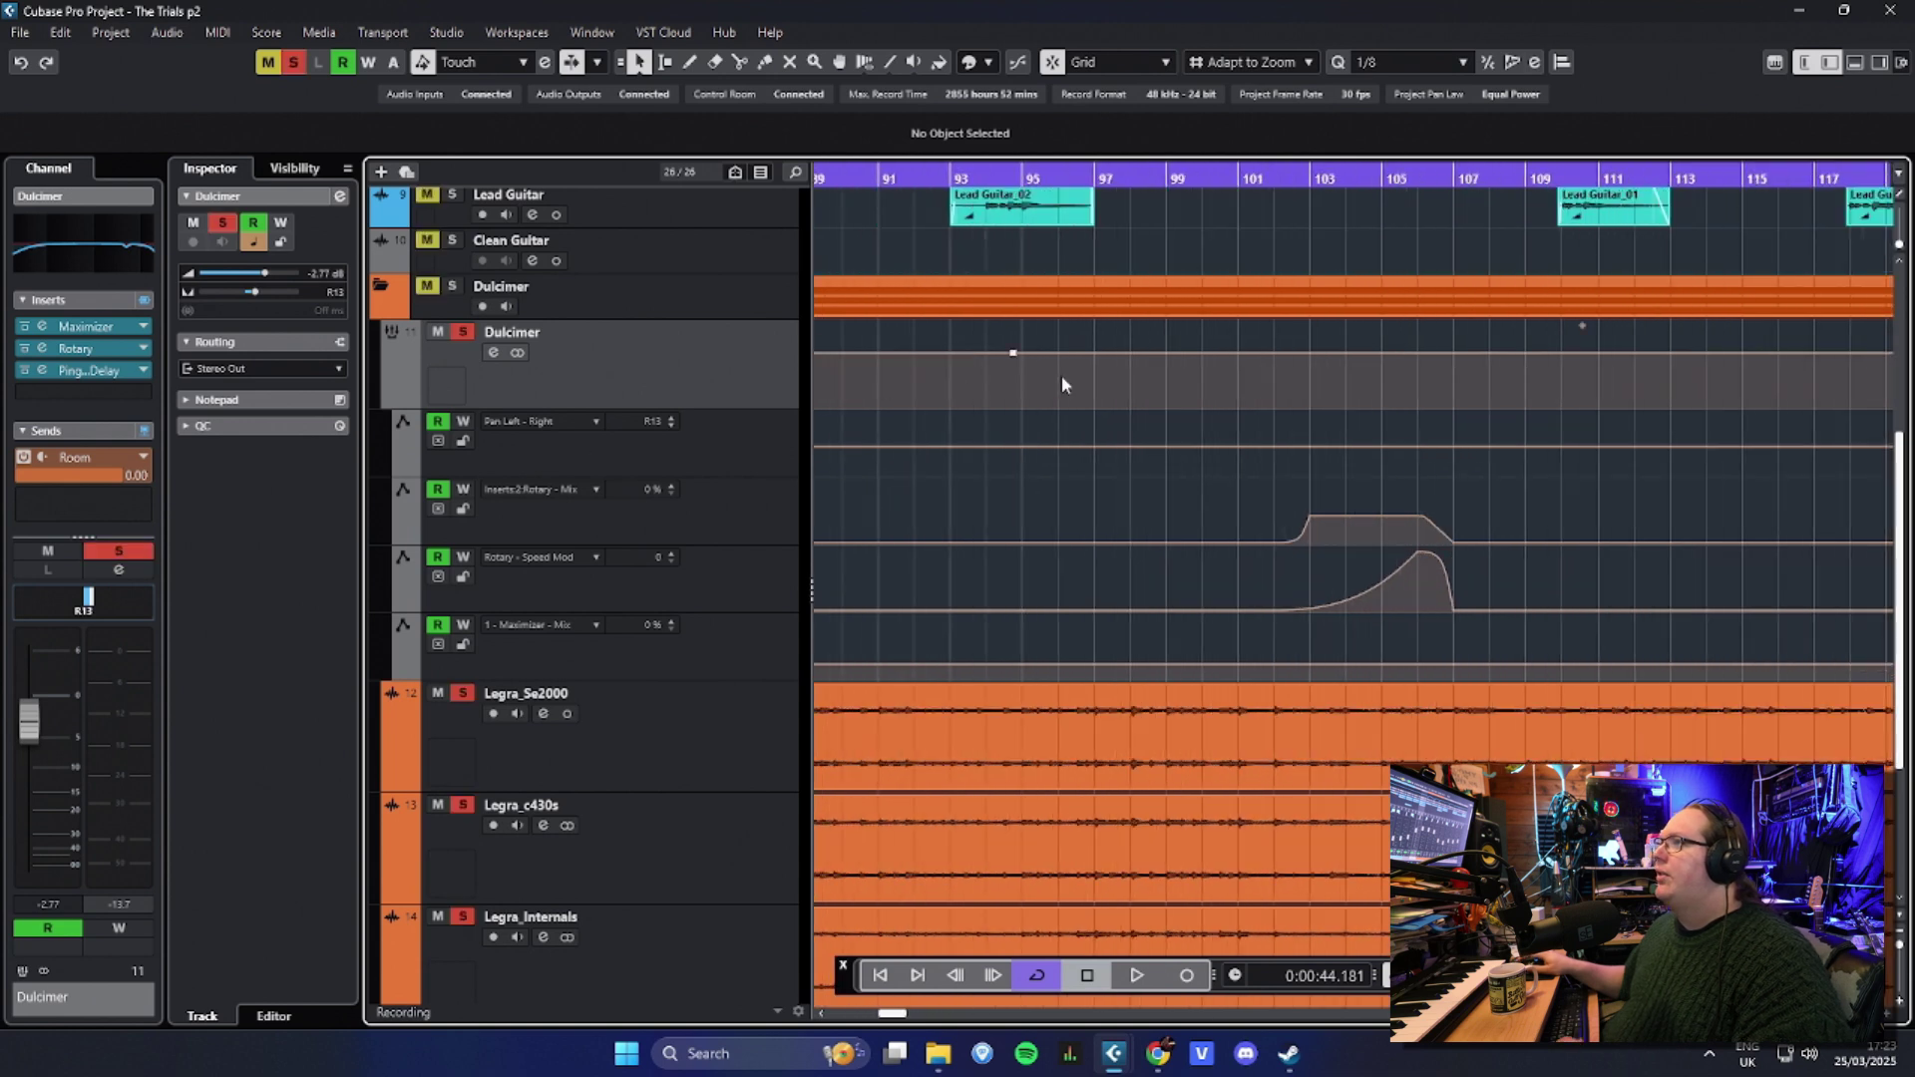
Step: Solo the Dulcimer folder and play from about bar 101 through the Rotary mix and speed automation, stopping after bar 107
click(800, 312)
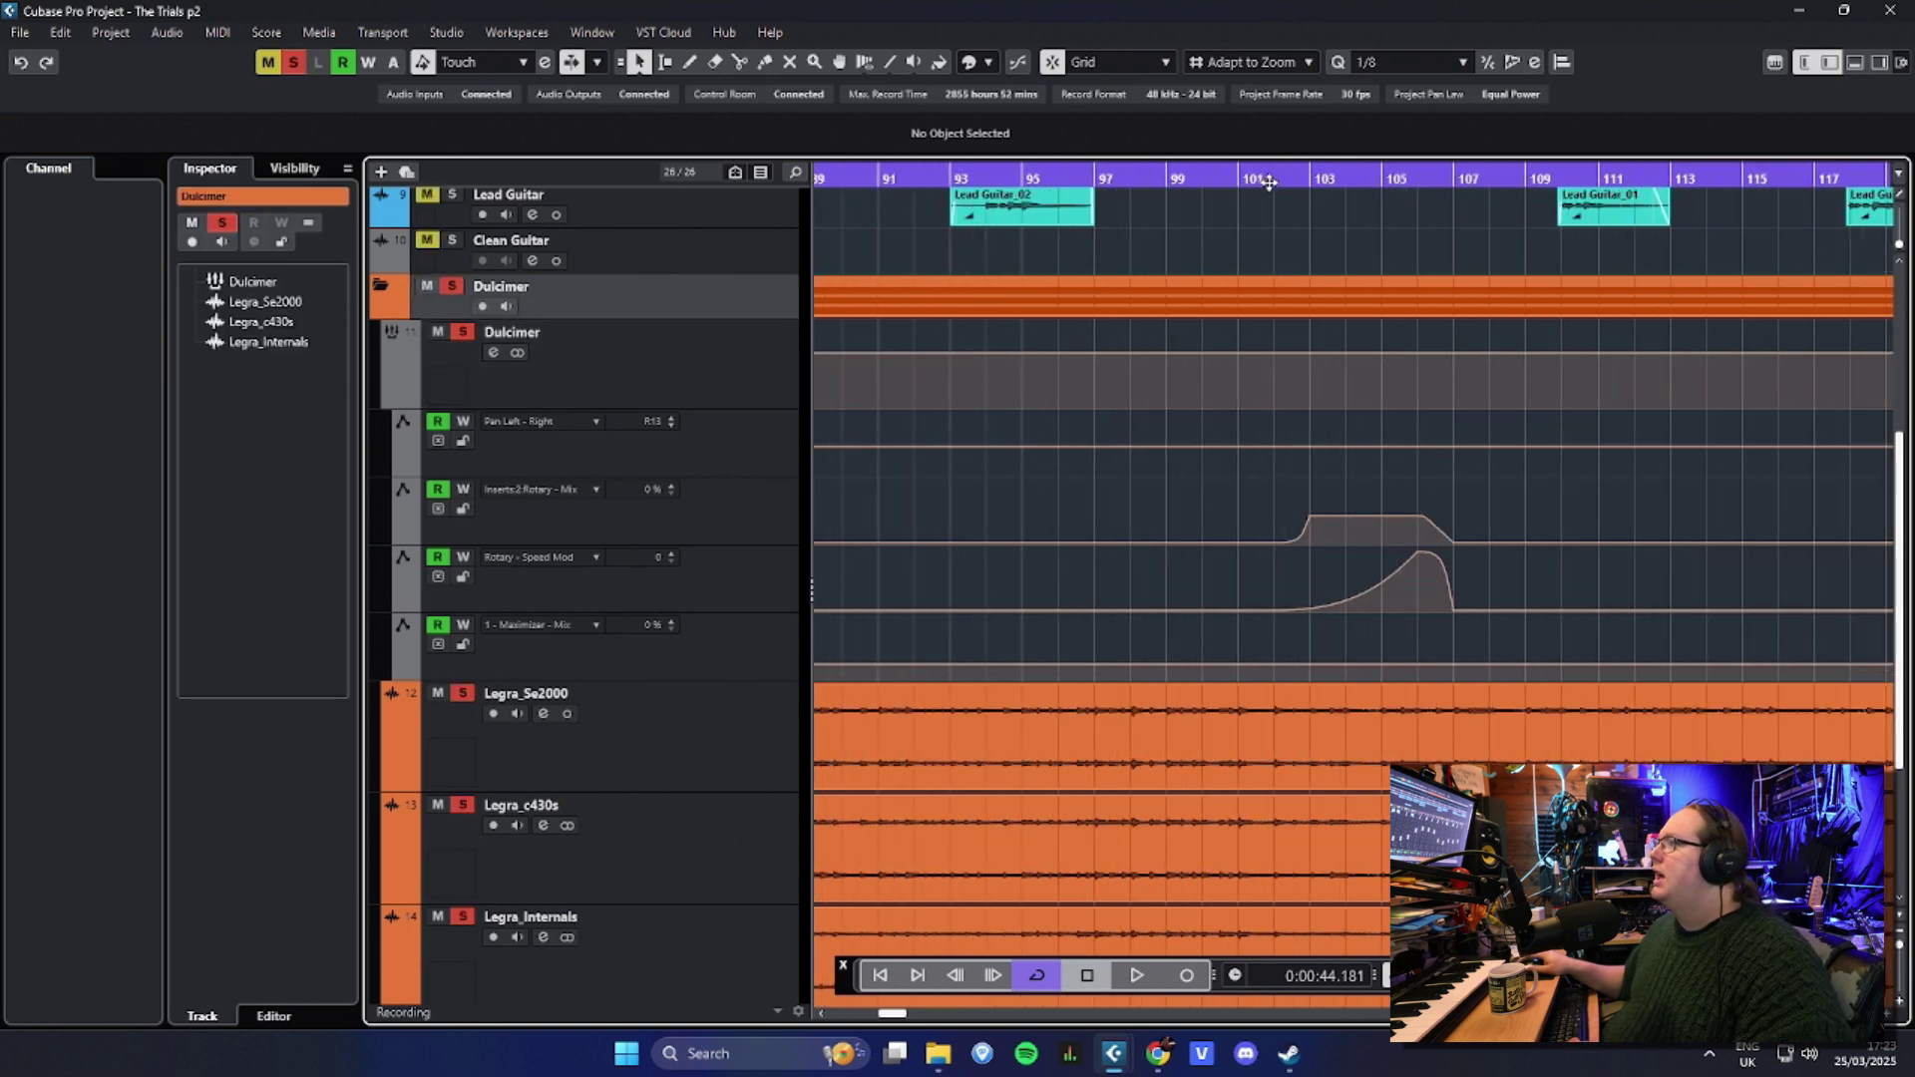
drag(1268, 183, 1326, 291)
key(space)
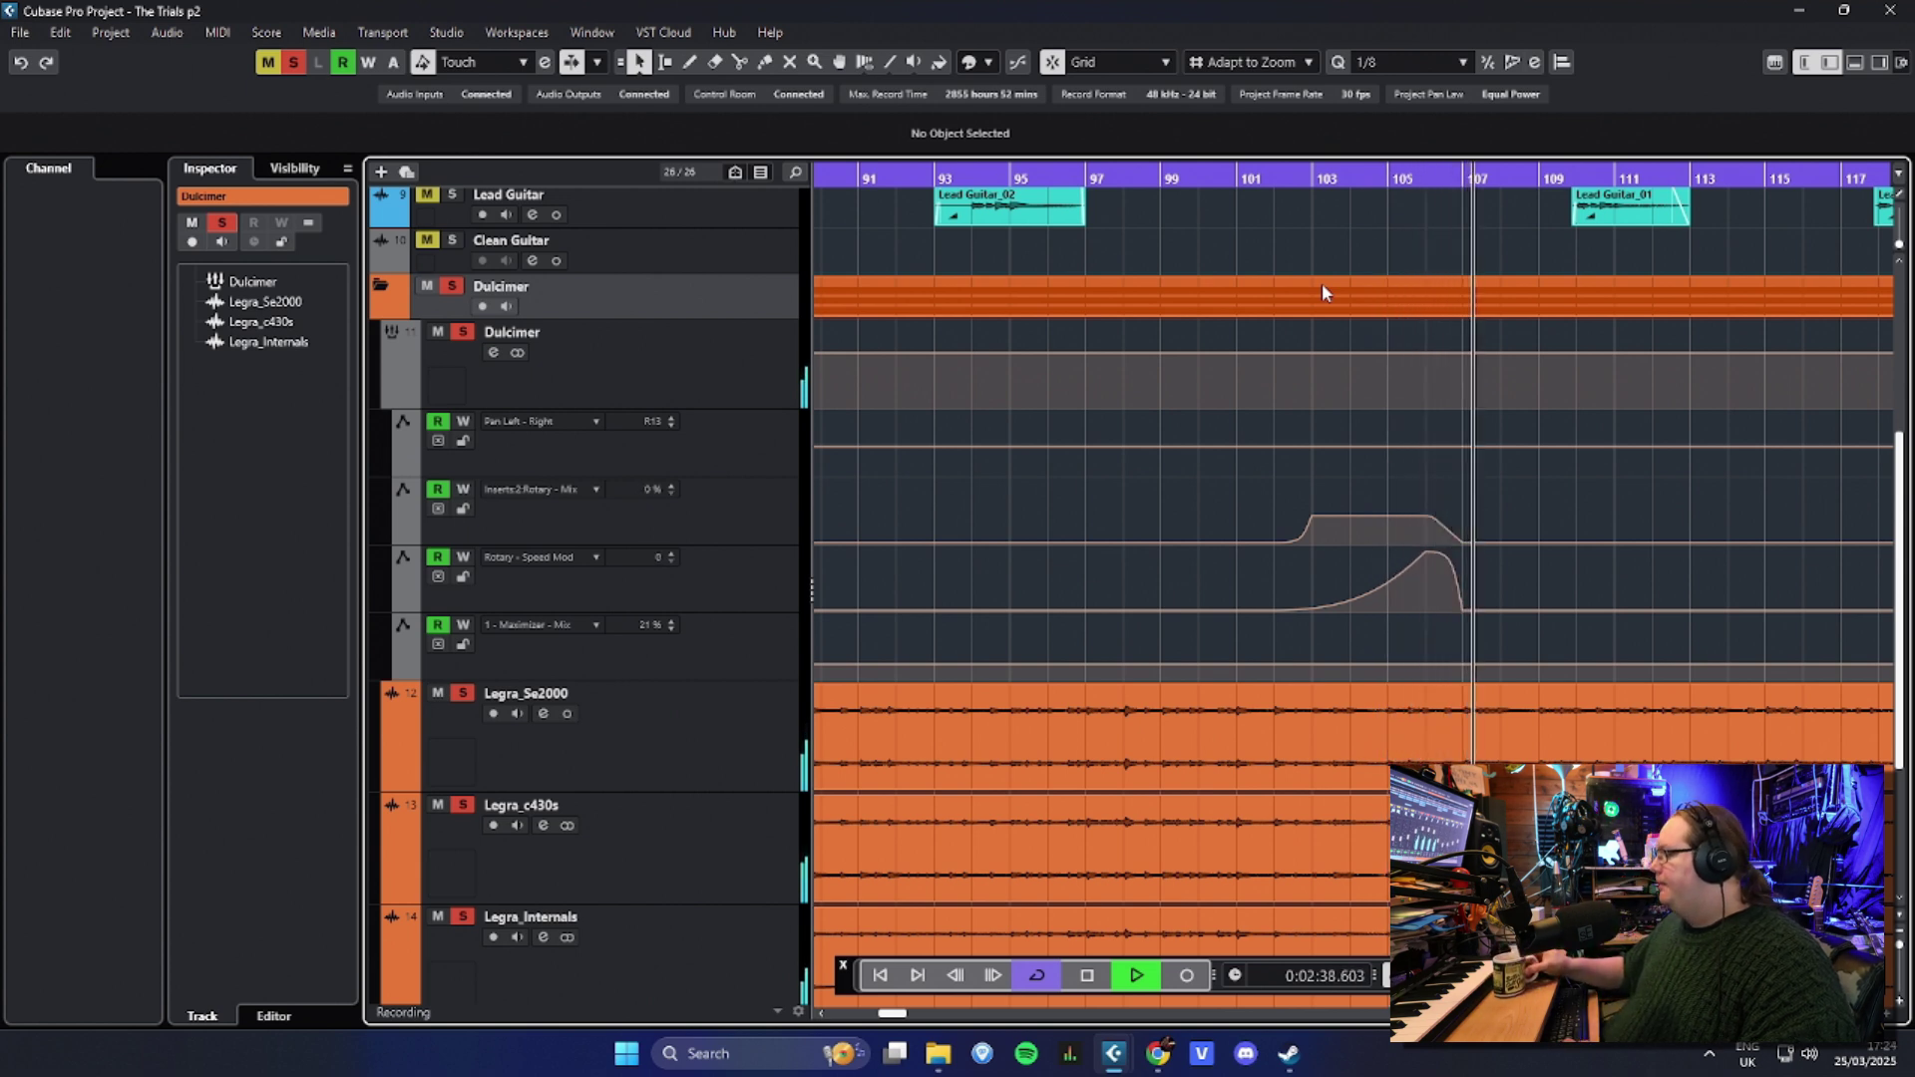
key(space)
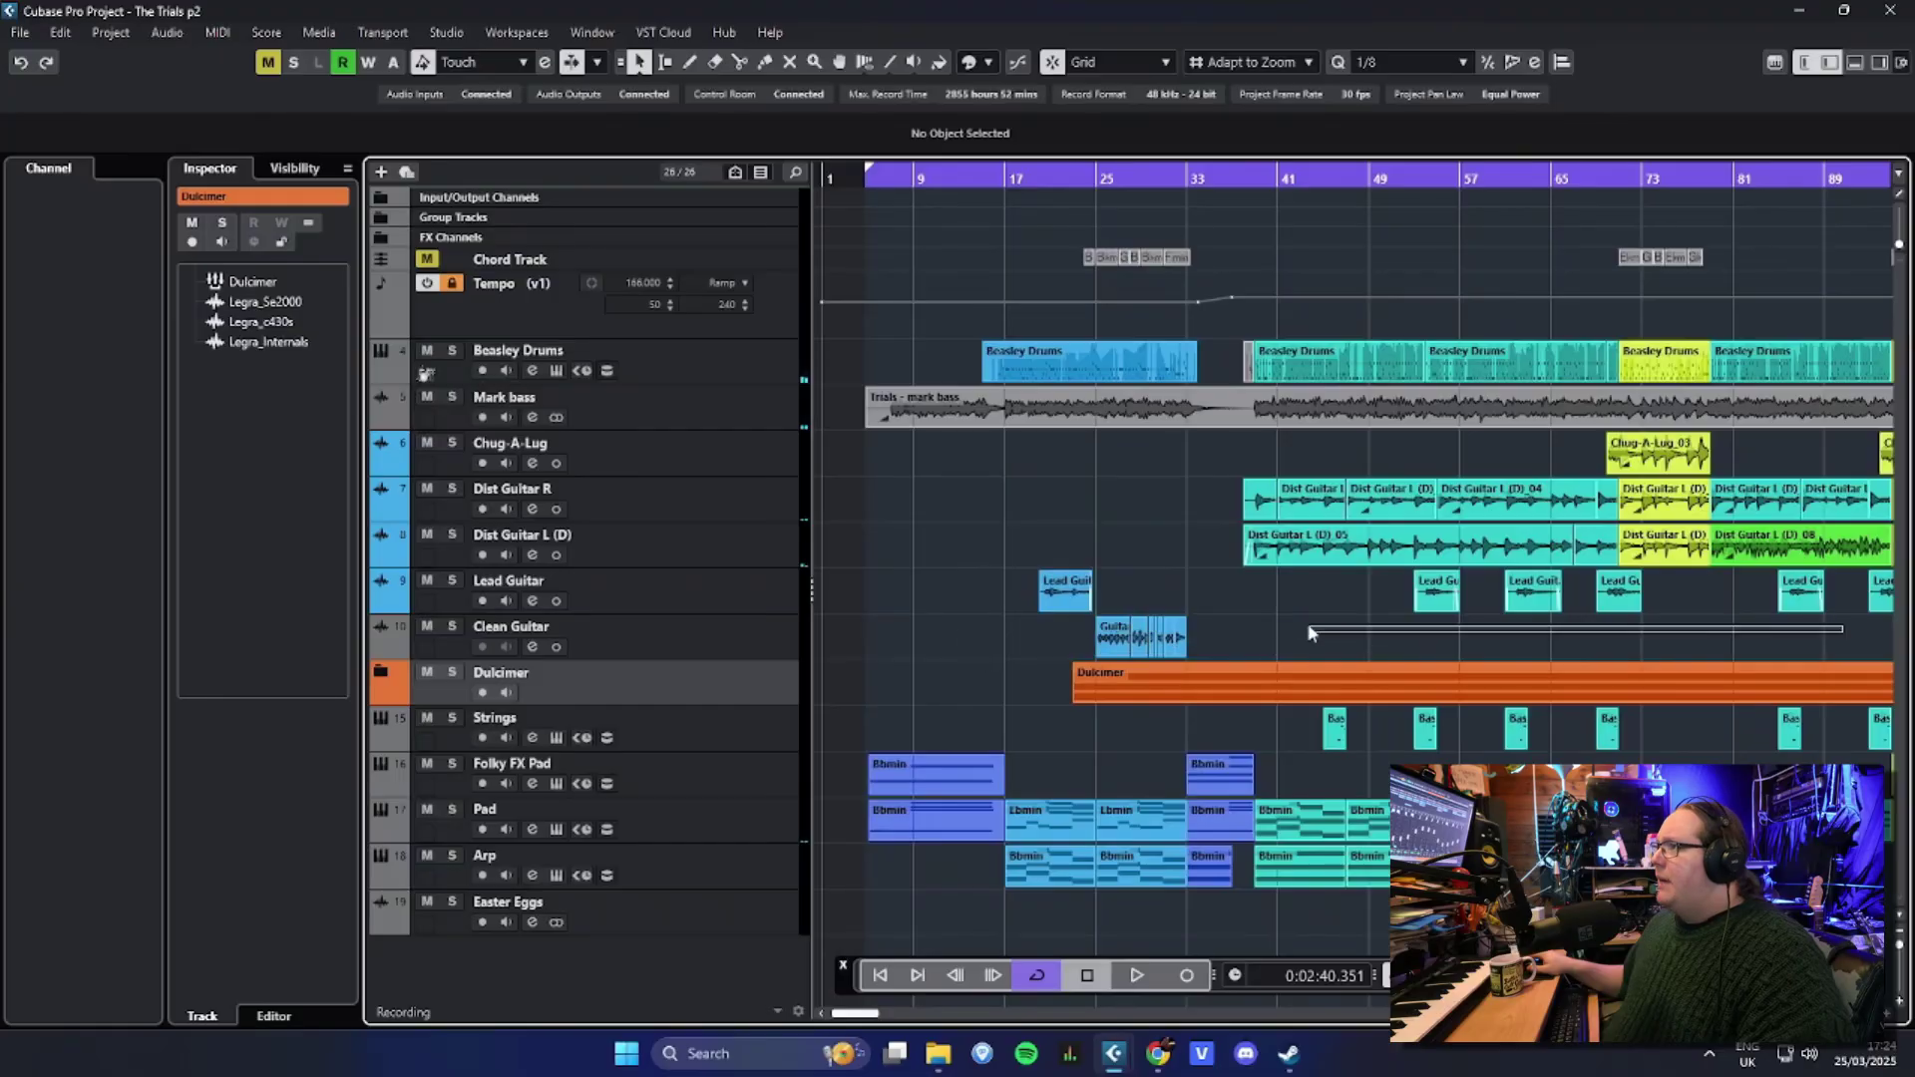
Step: Solo the Strings track and audition its Bass part from about bar 45 to bar 47
key(Down)
key(s)
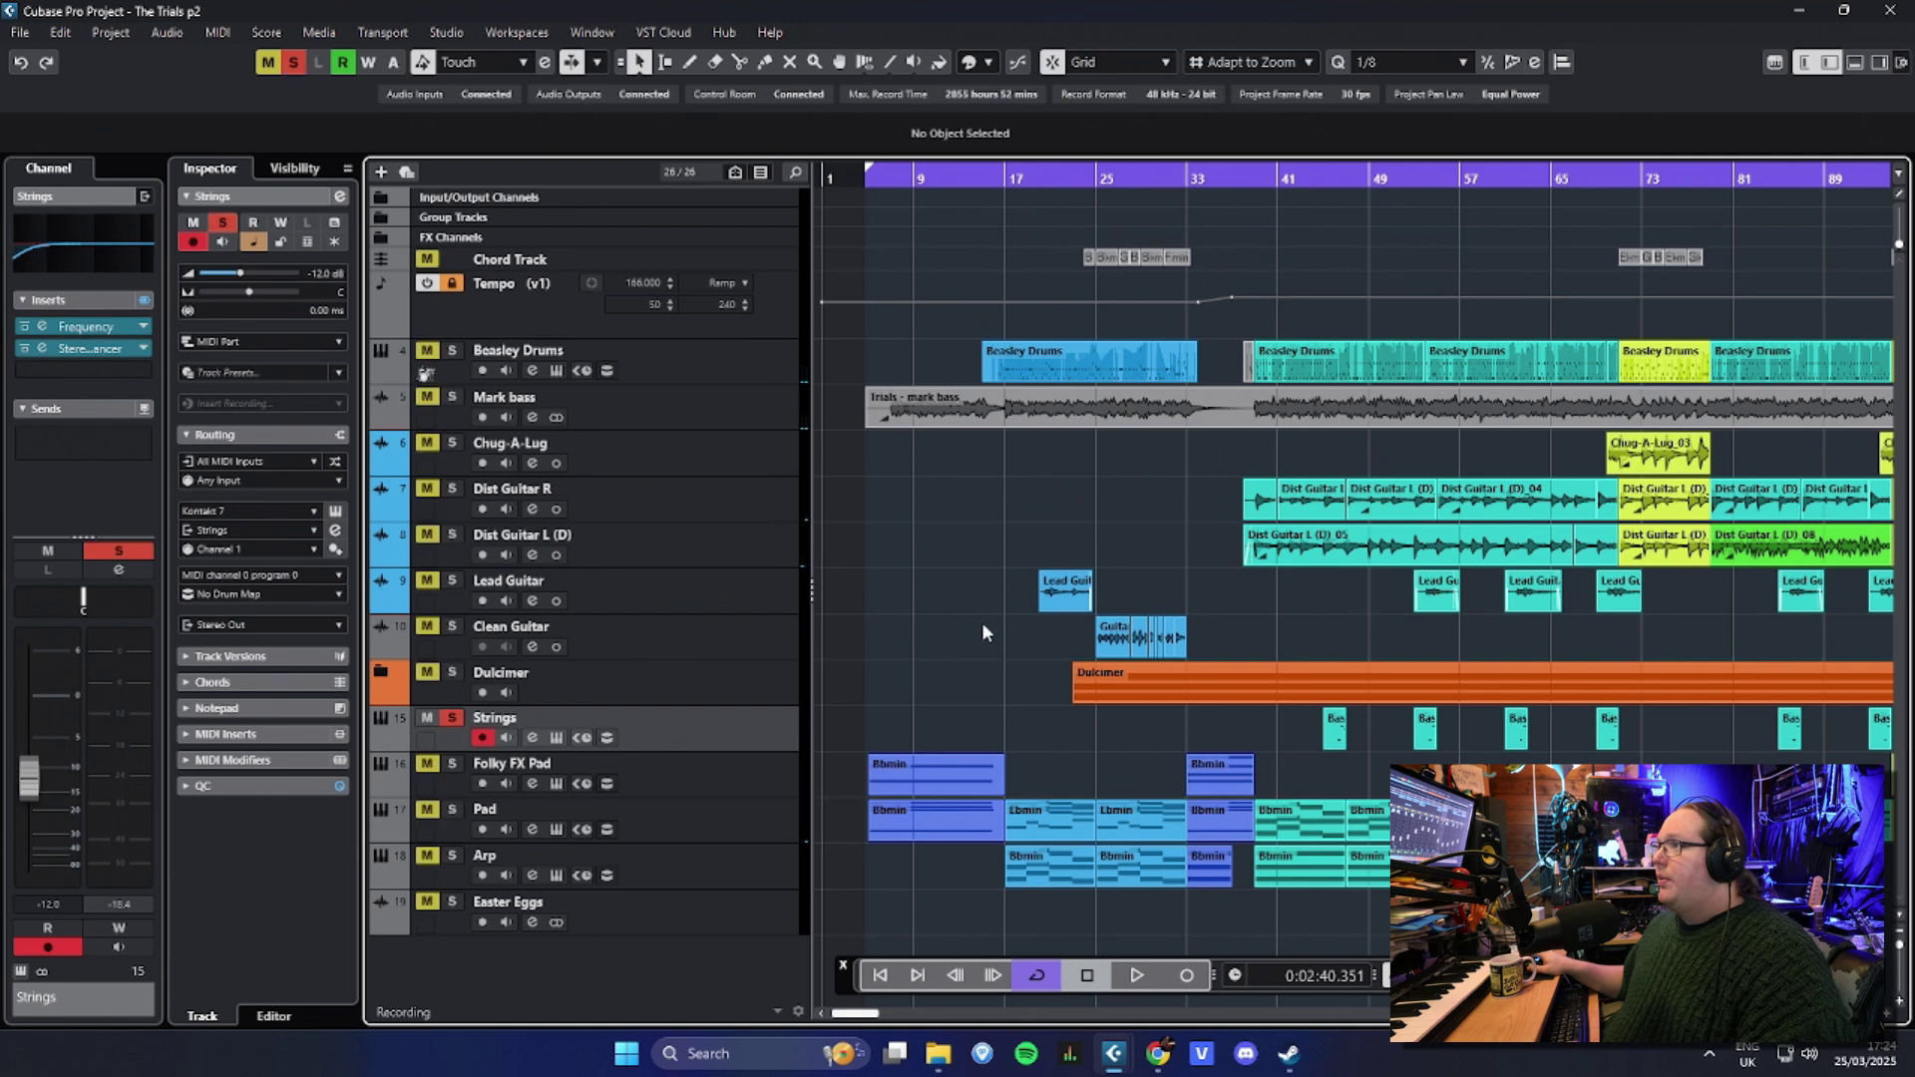
scroll(982, 620, right, 5)
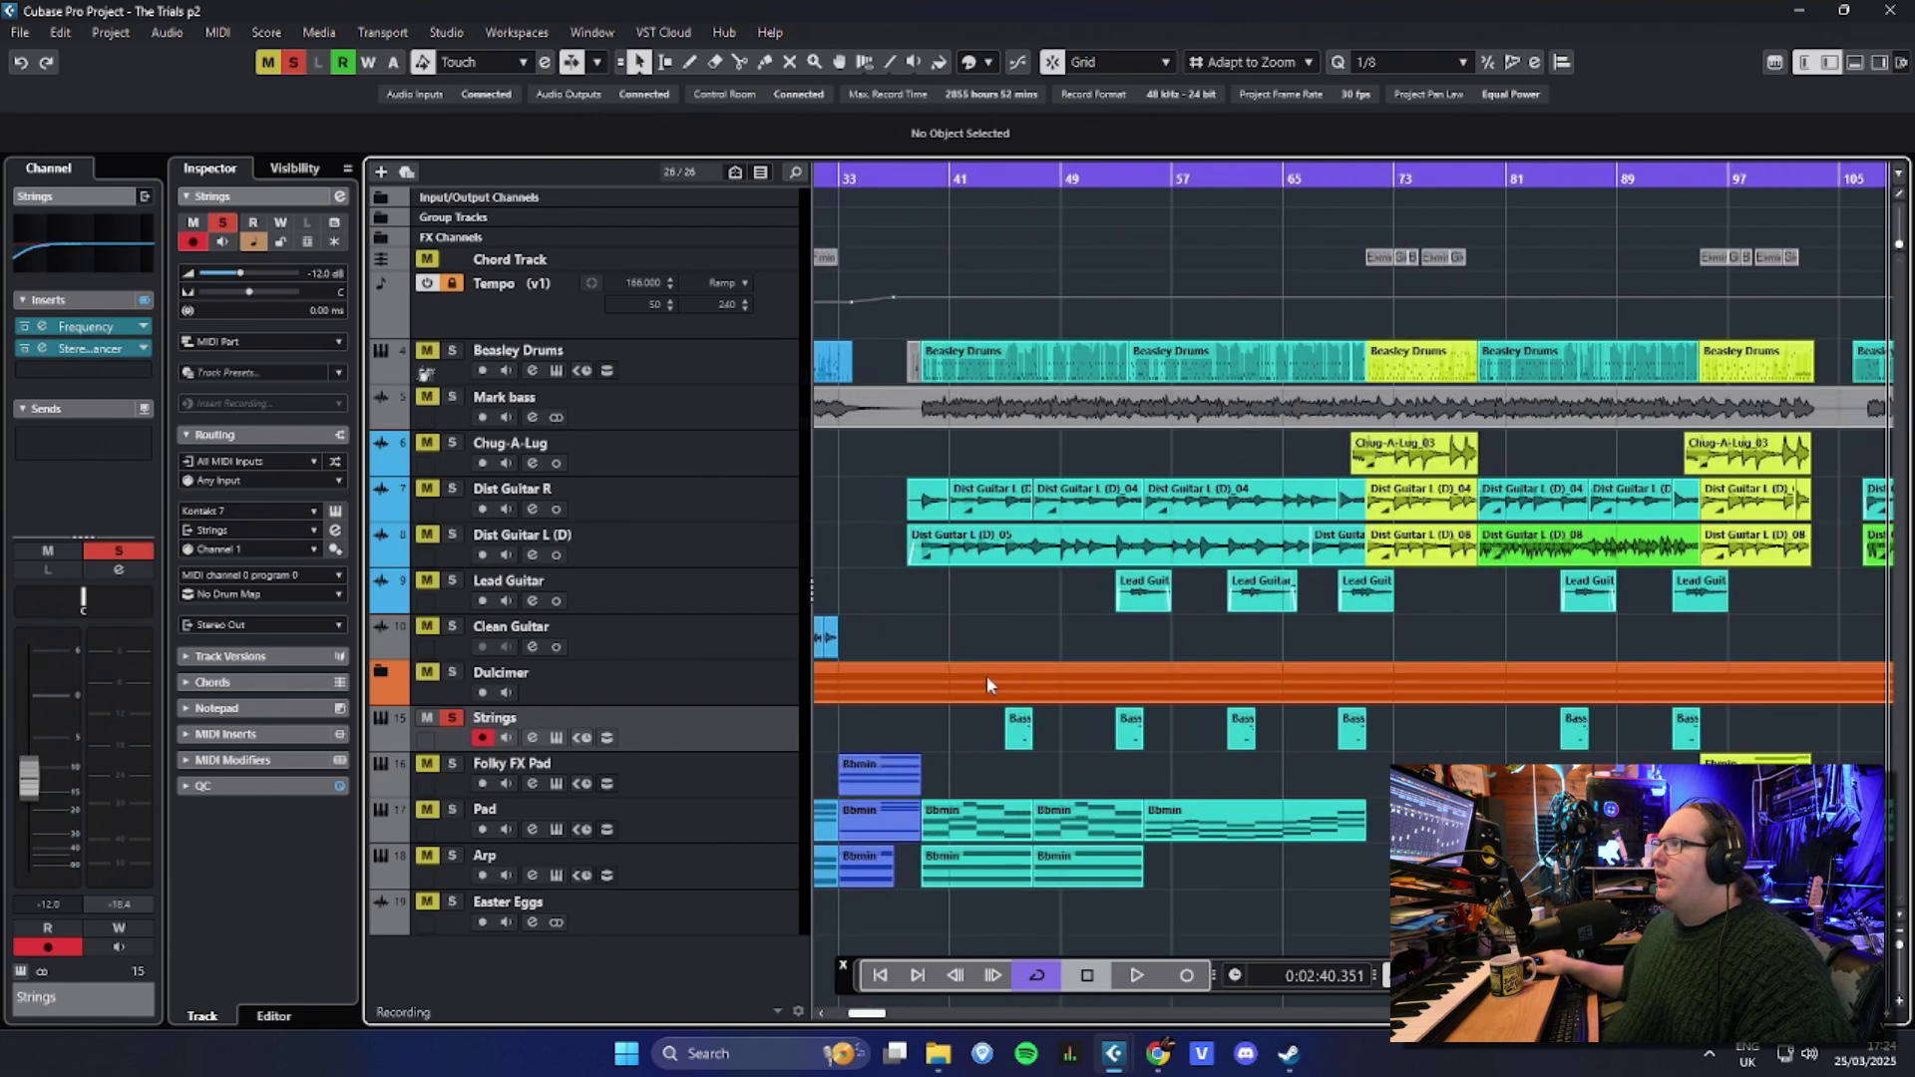
scroll(1003, 648, up, 5)
click(1104, 181)
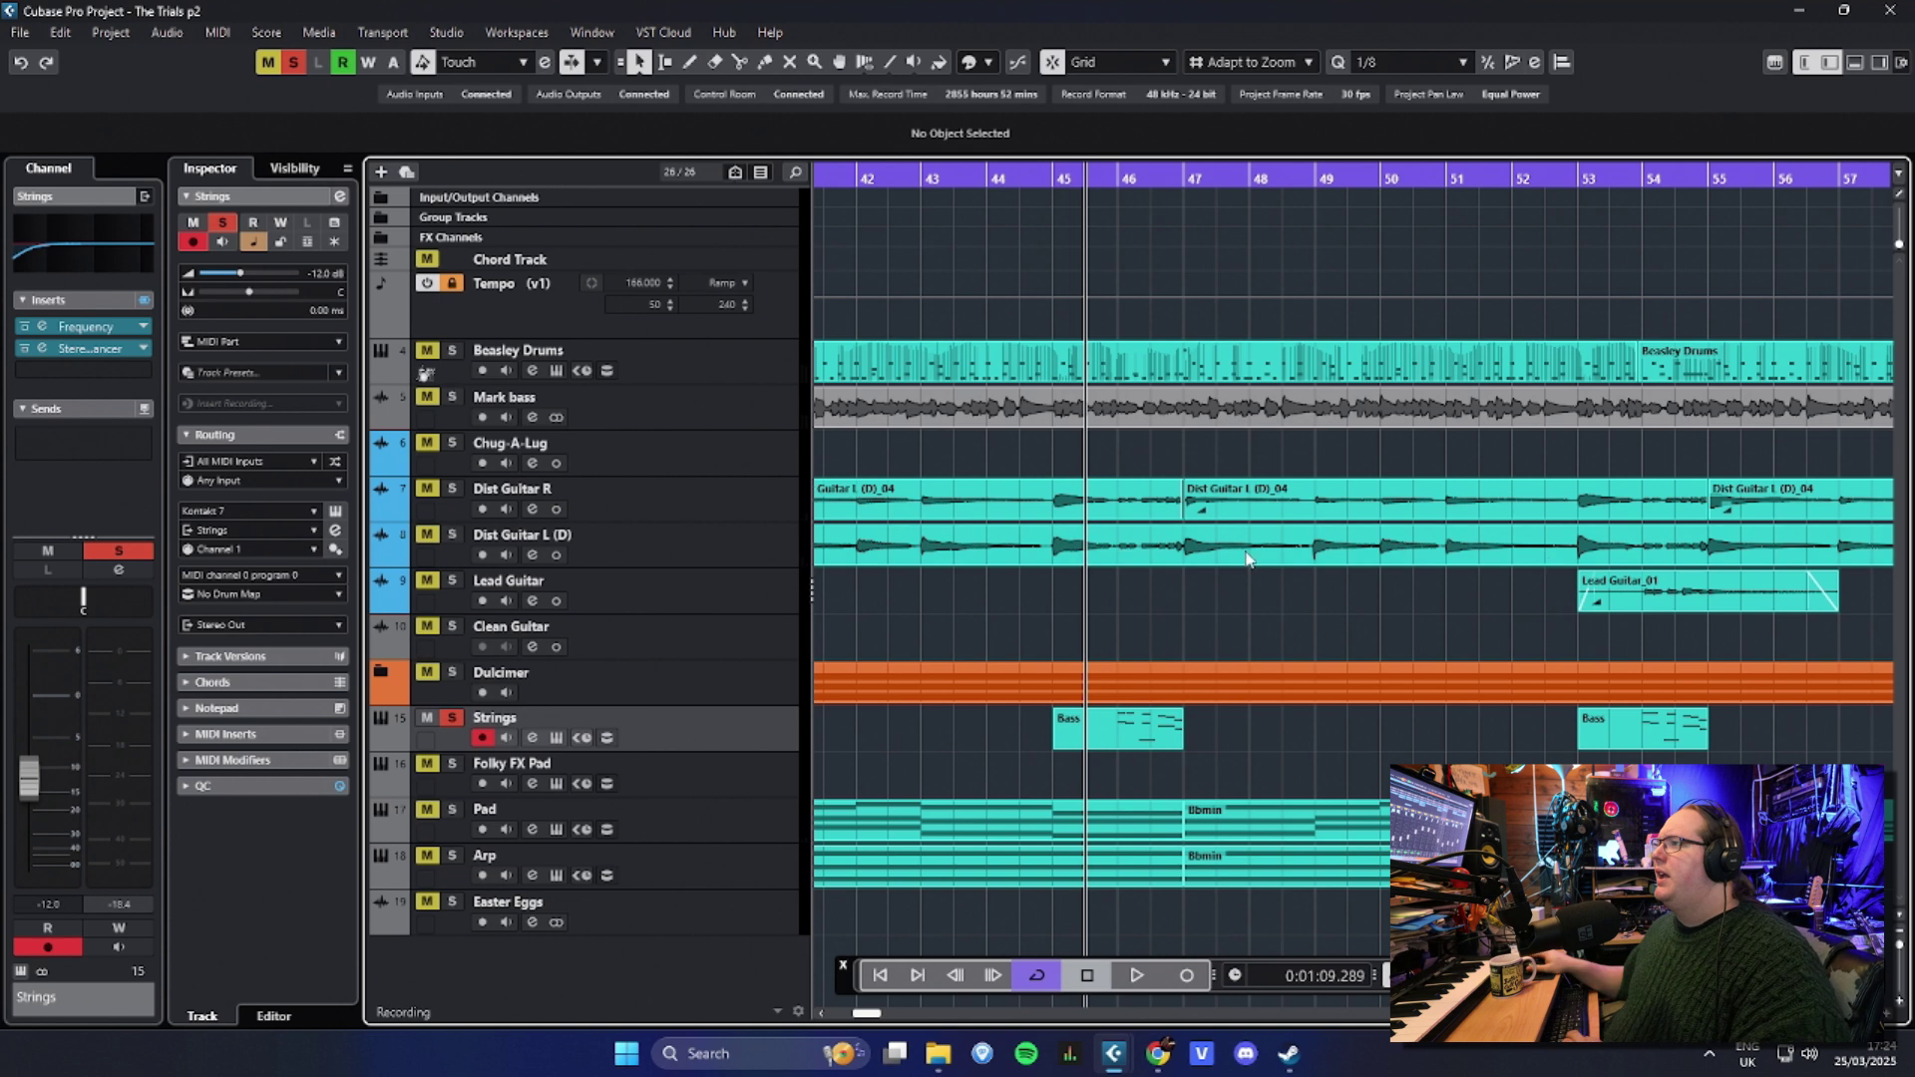
key(space)
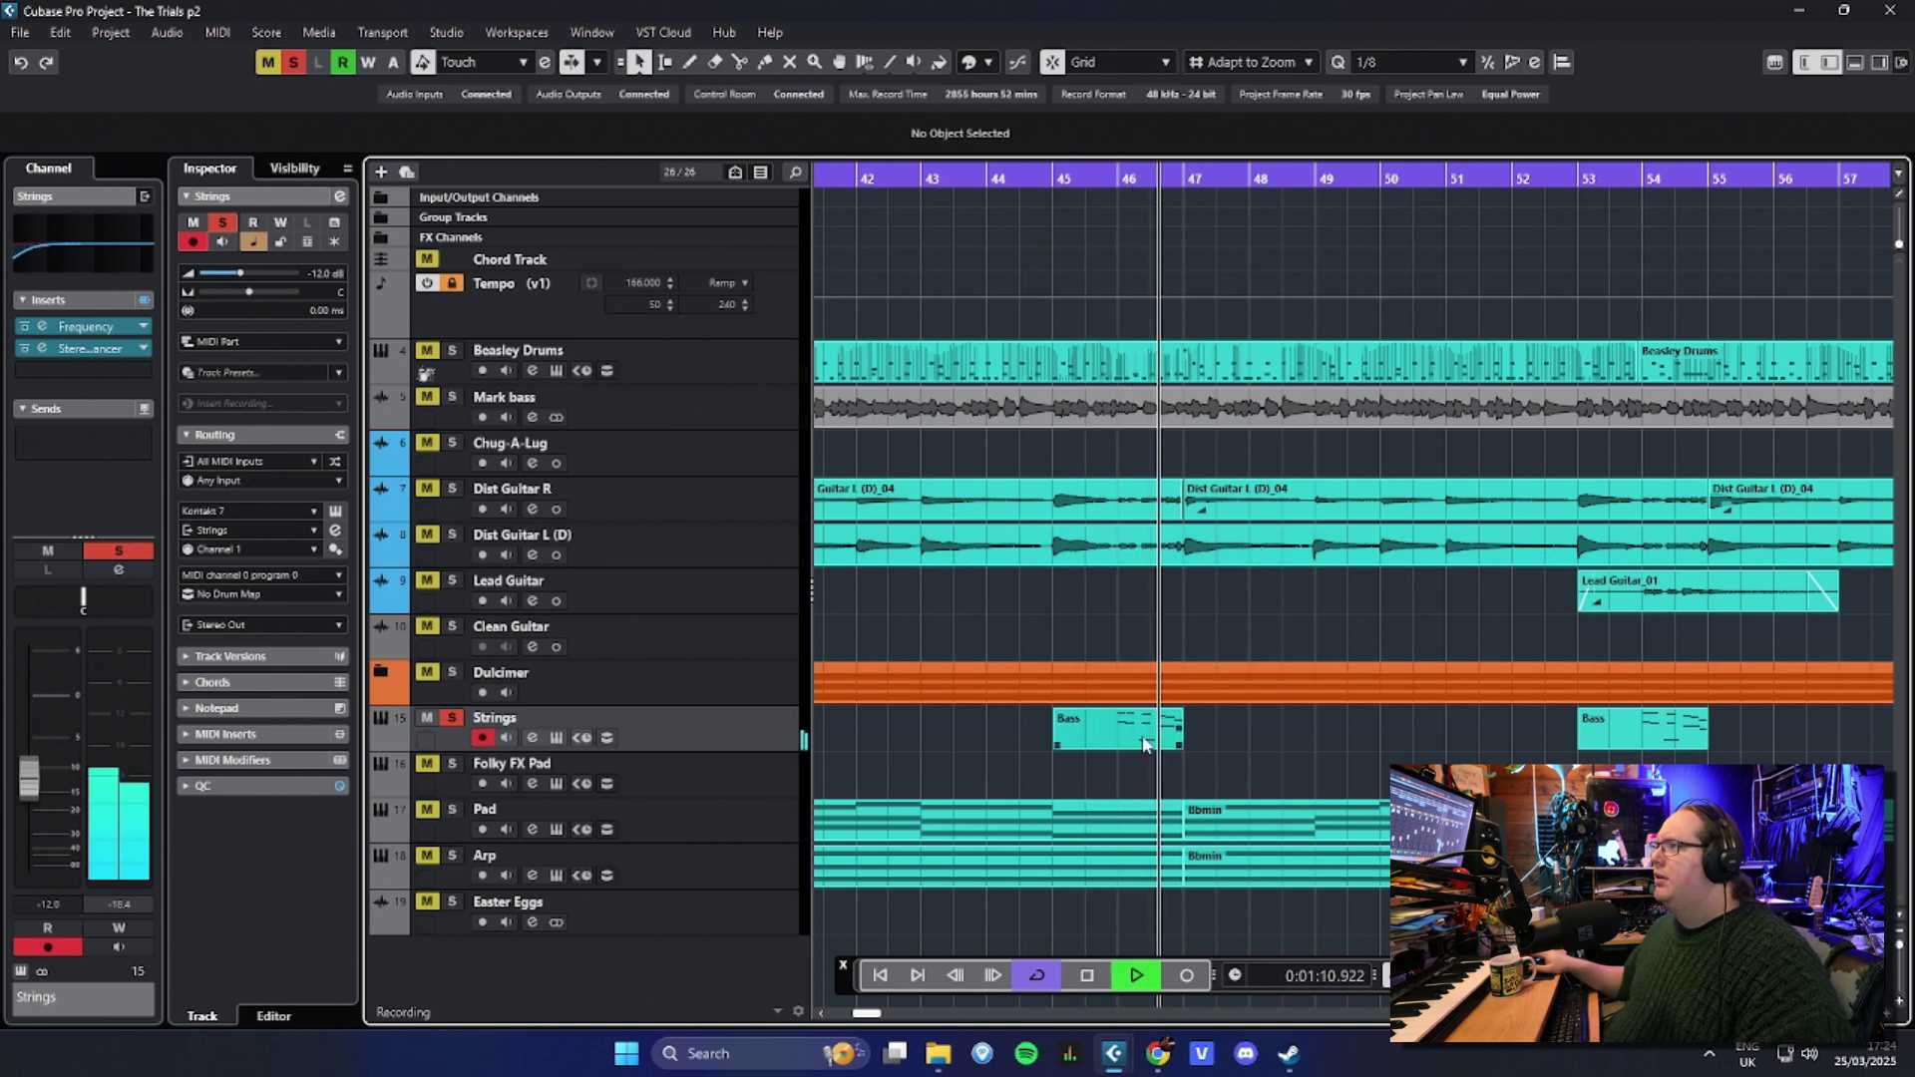
key(space)
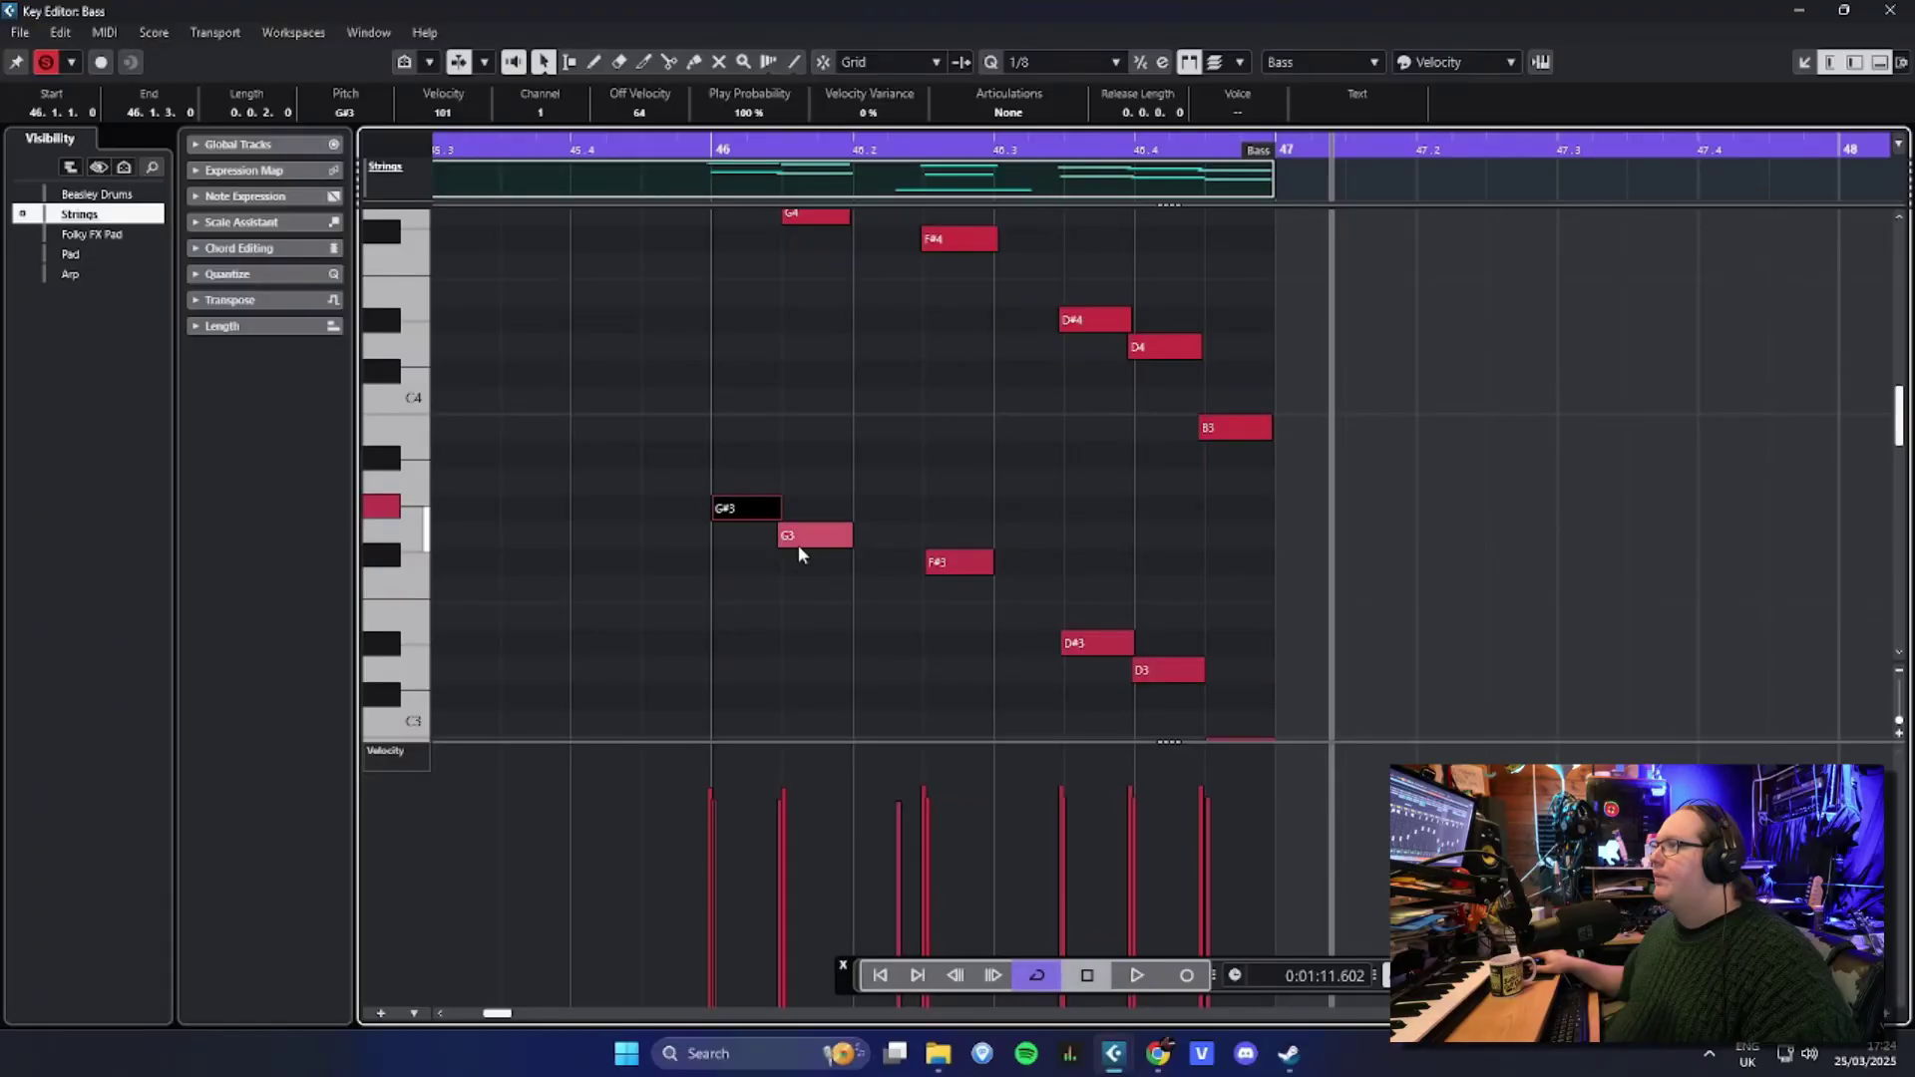
Step: Audition the descending notes of the Strings part at bar 46 in the Key Editor and close the editor
click(798, 538)
click(953, 561)
click(1082, 646)
scroll(1216, 654, down, 3)
click(1211, 547)
scroll(1211, 553, up, 3)
click(838, 536)
click(953, 562)
click(1159, 676)
scroll(1205, 654, down, 3)
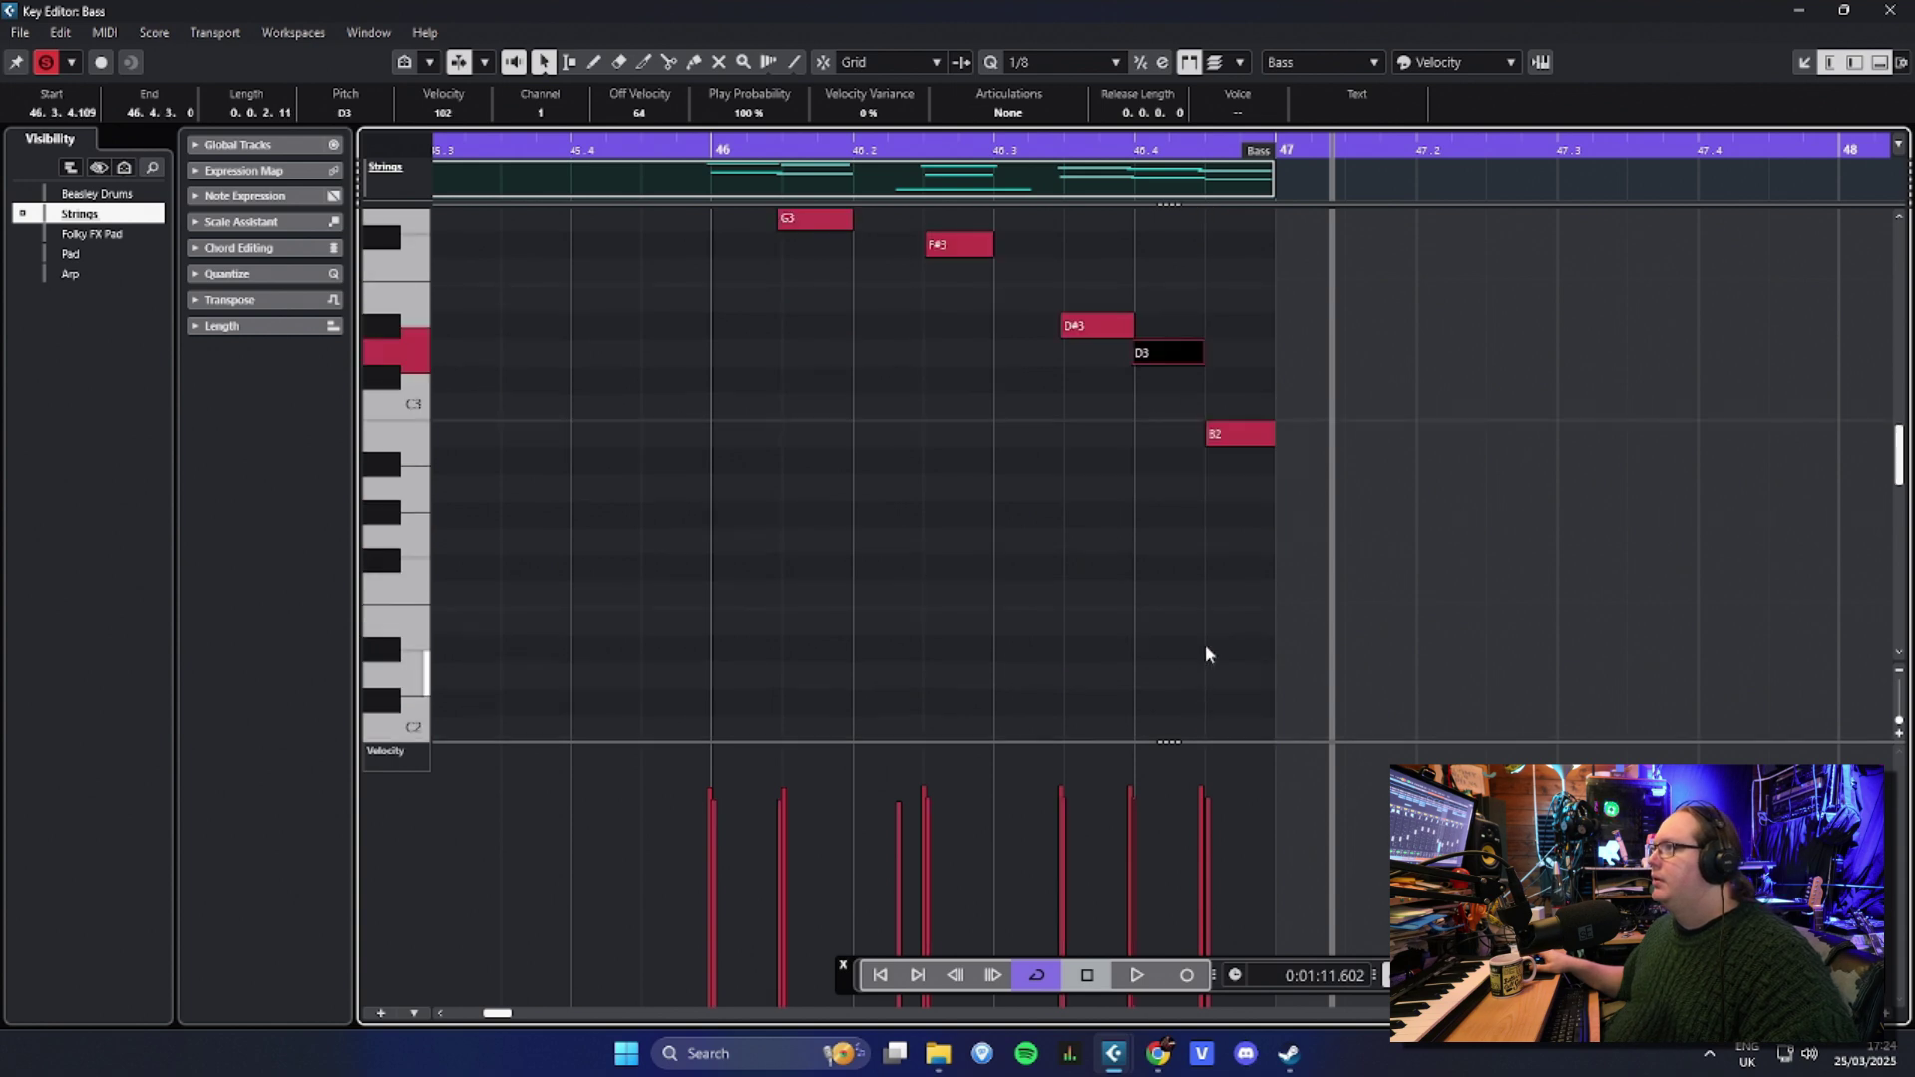
click(1233, 443)
scroll(892, 599, up, 3)
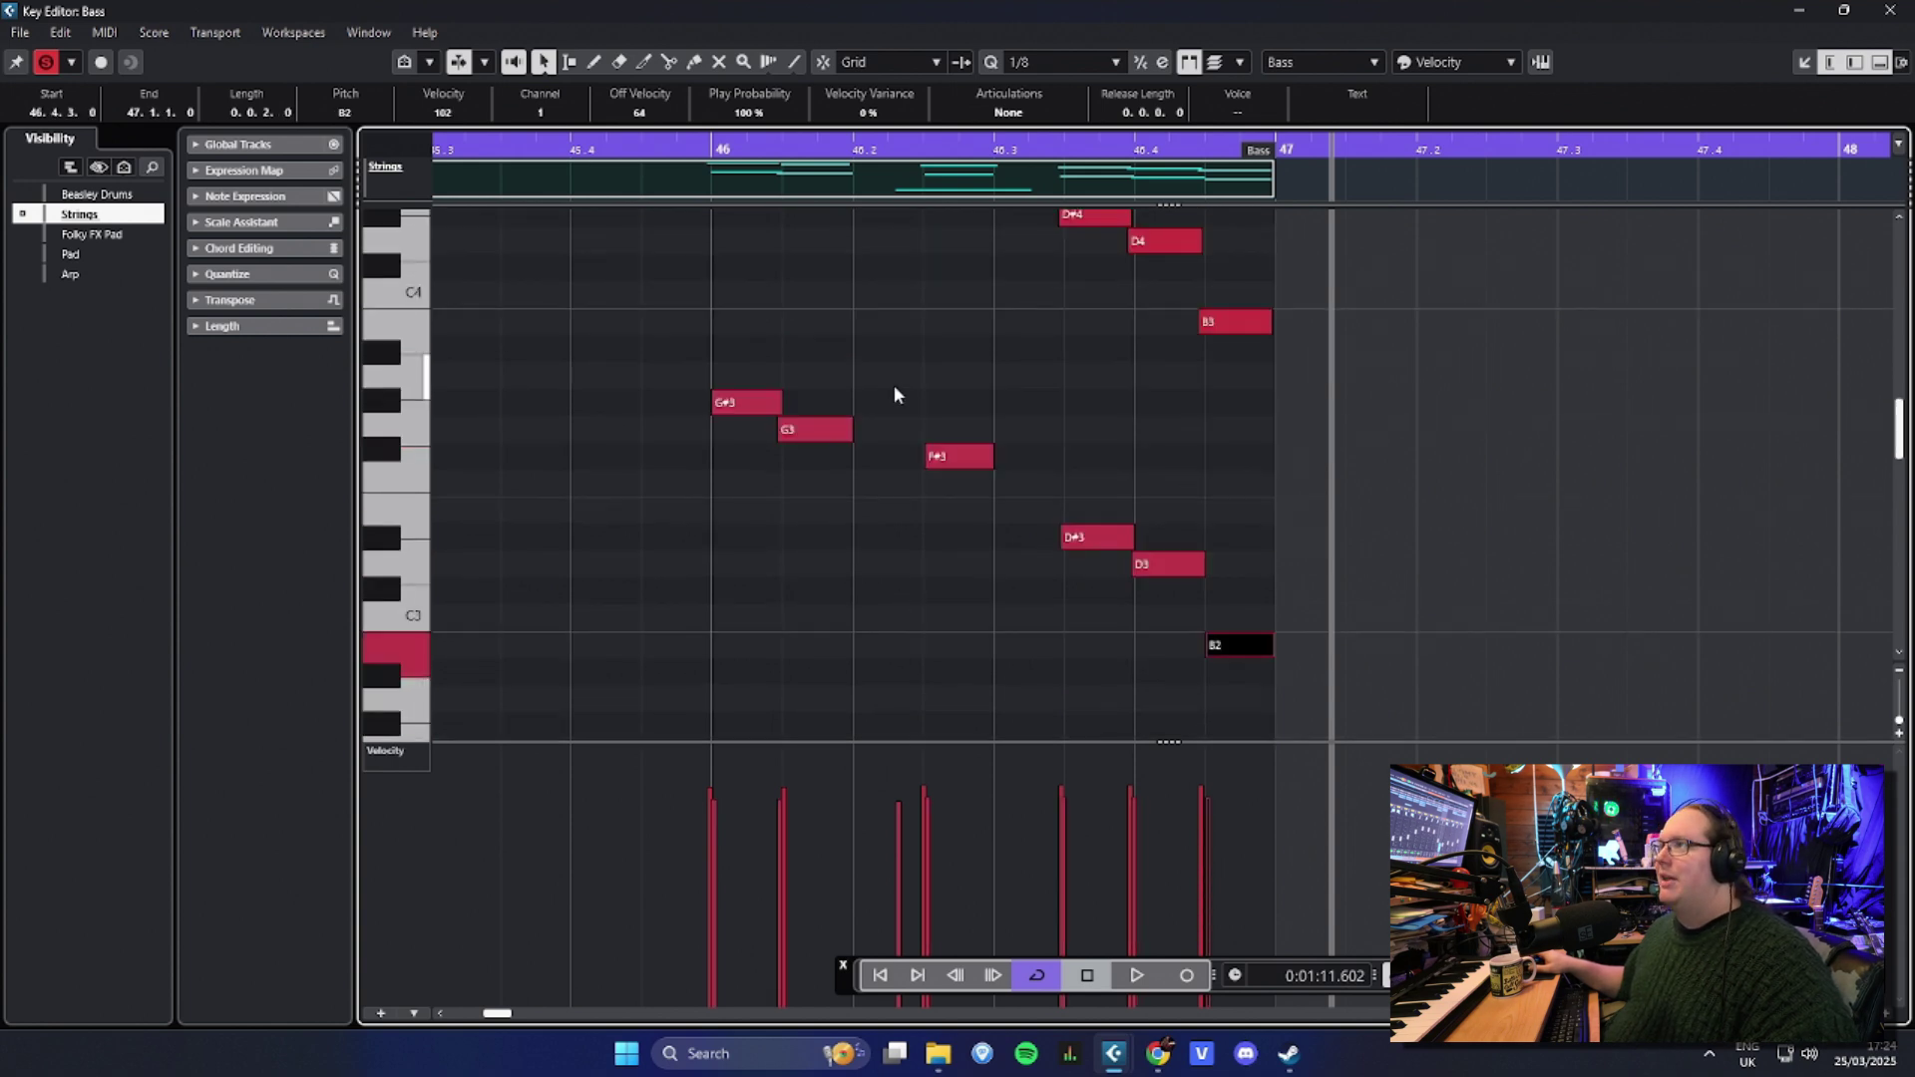
scroll(895, 391, up, 4)
click(1890, 9)
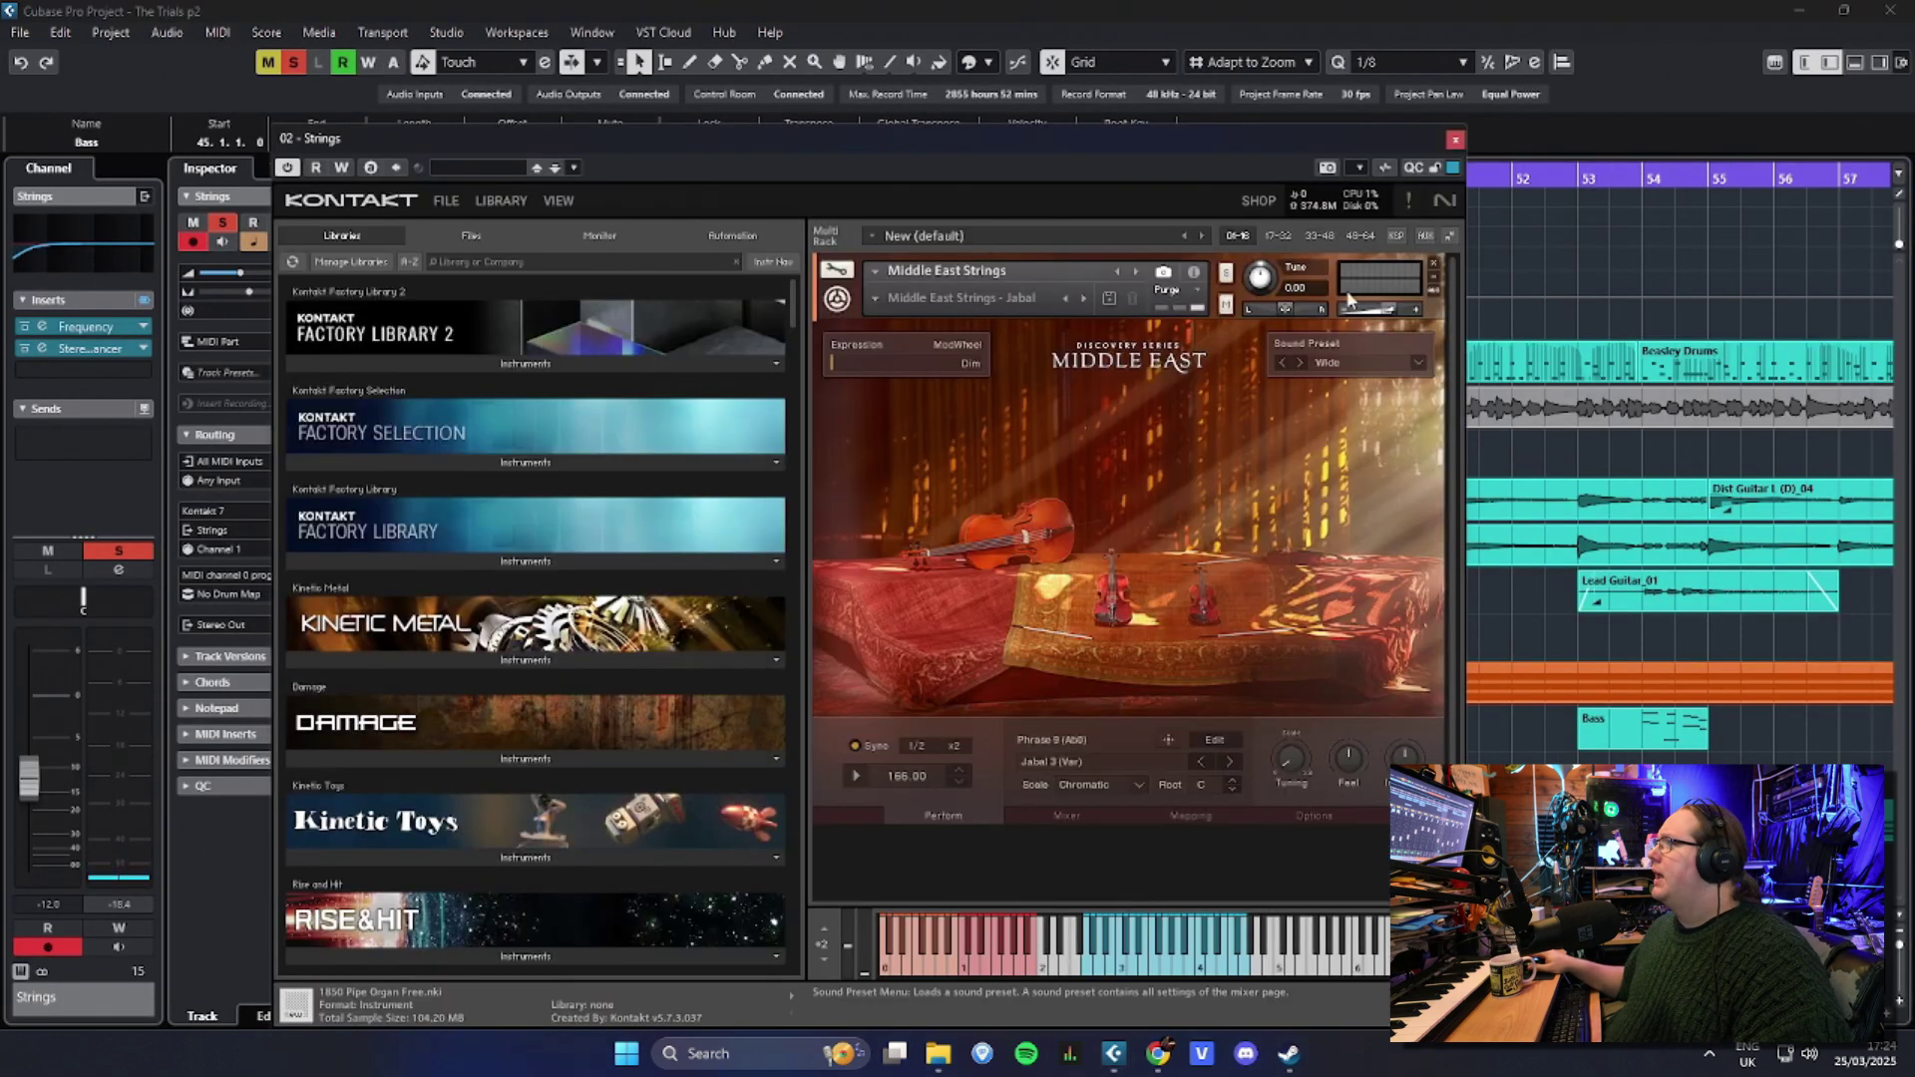
Step: View the Strings track's Middle East Strings instrument in Kontakt and its Frequency insert, closing both windows
drag(1056, 142, 1114, 56)
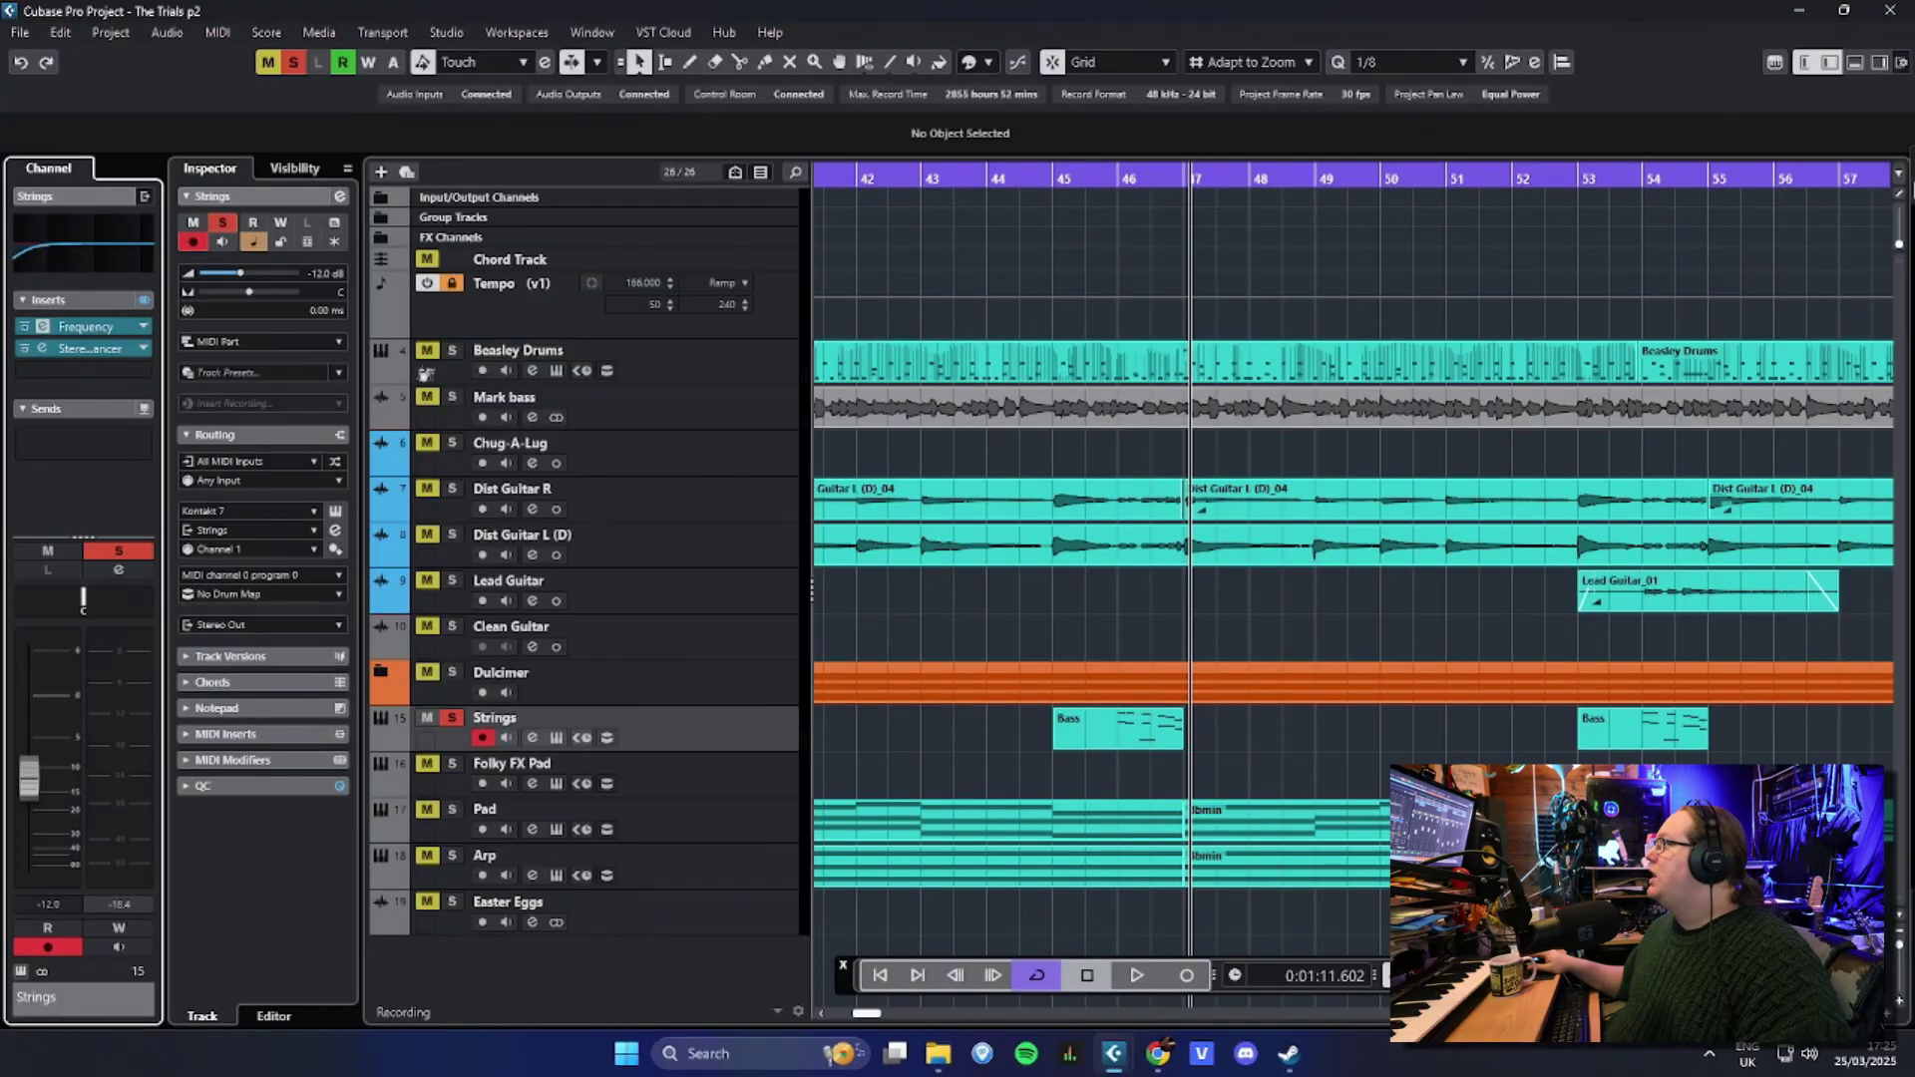
click(85, 326)
drag(1420, 240, 799, 112)
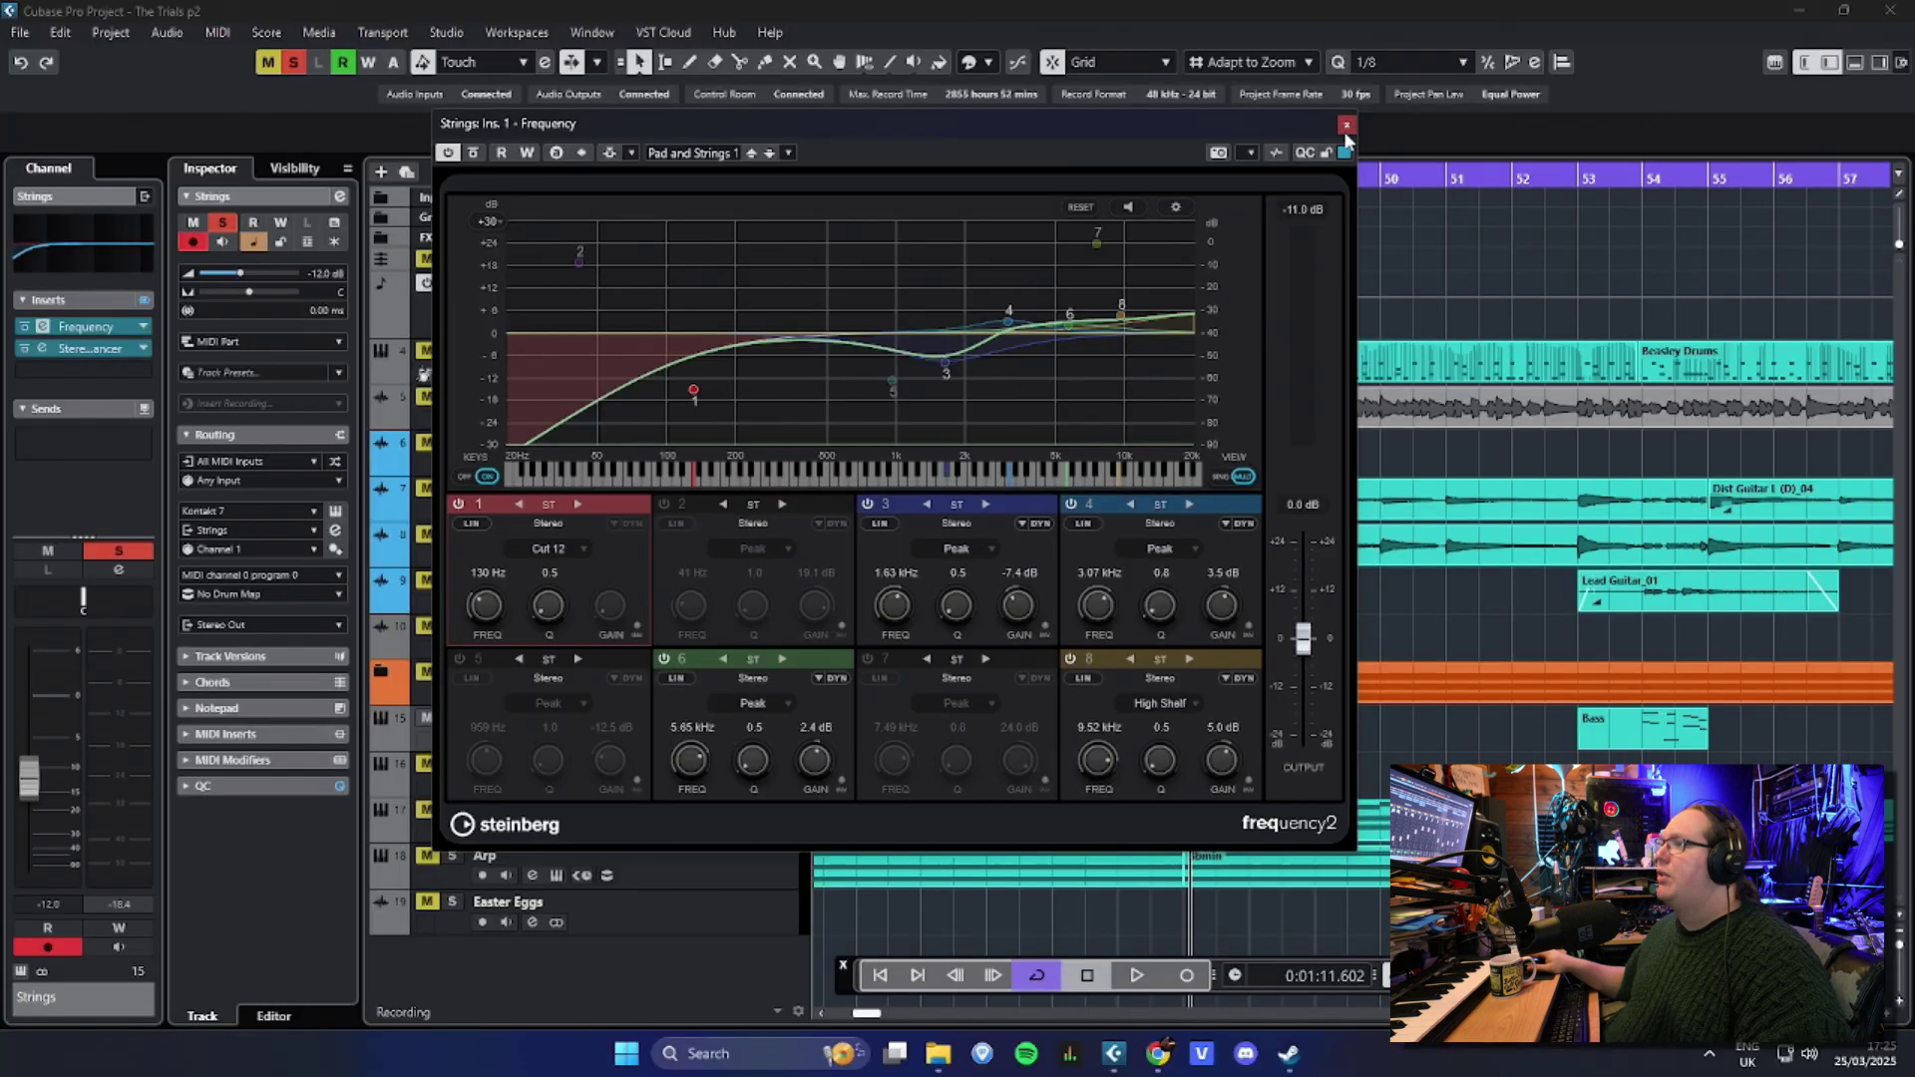
click(1355, 60)
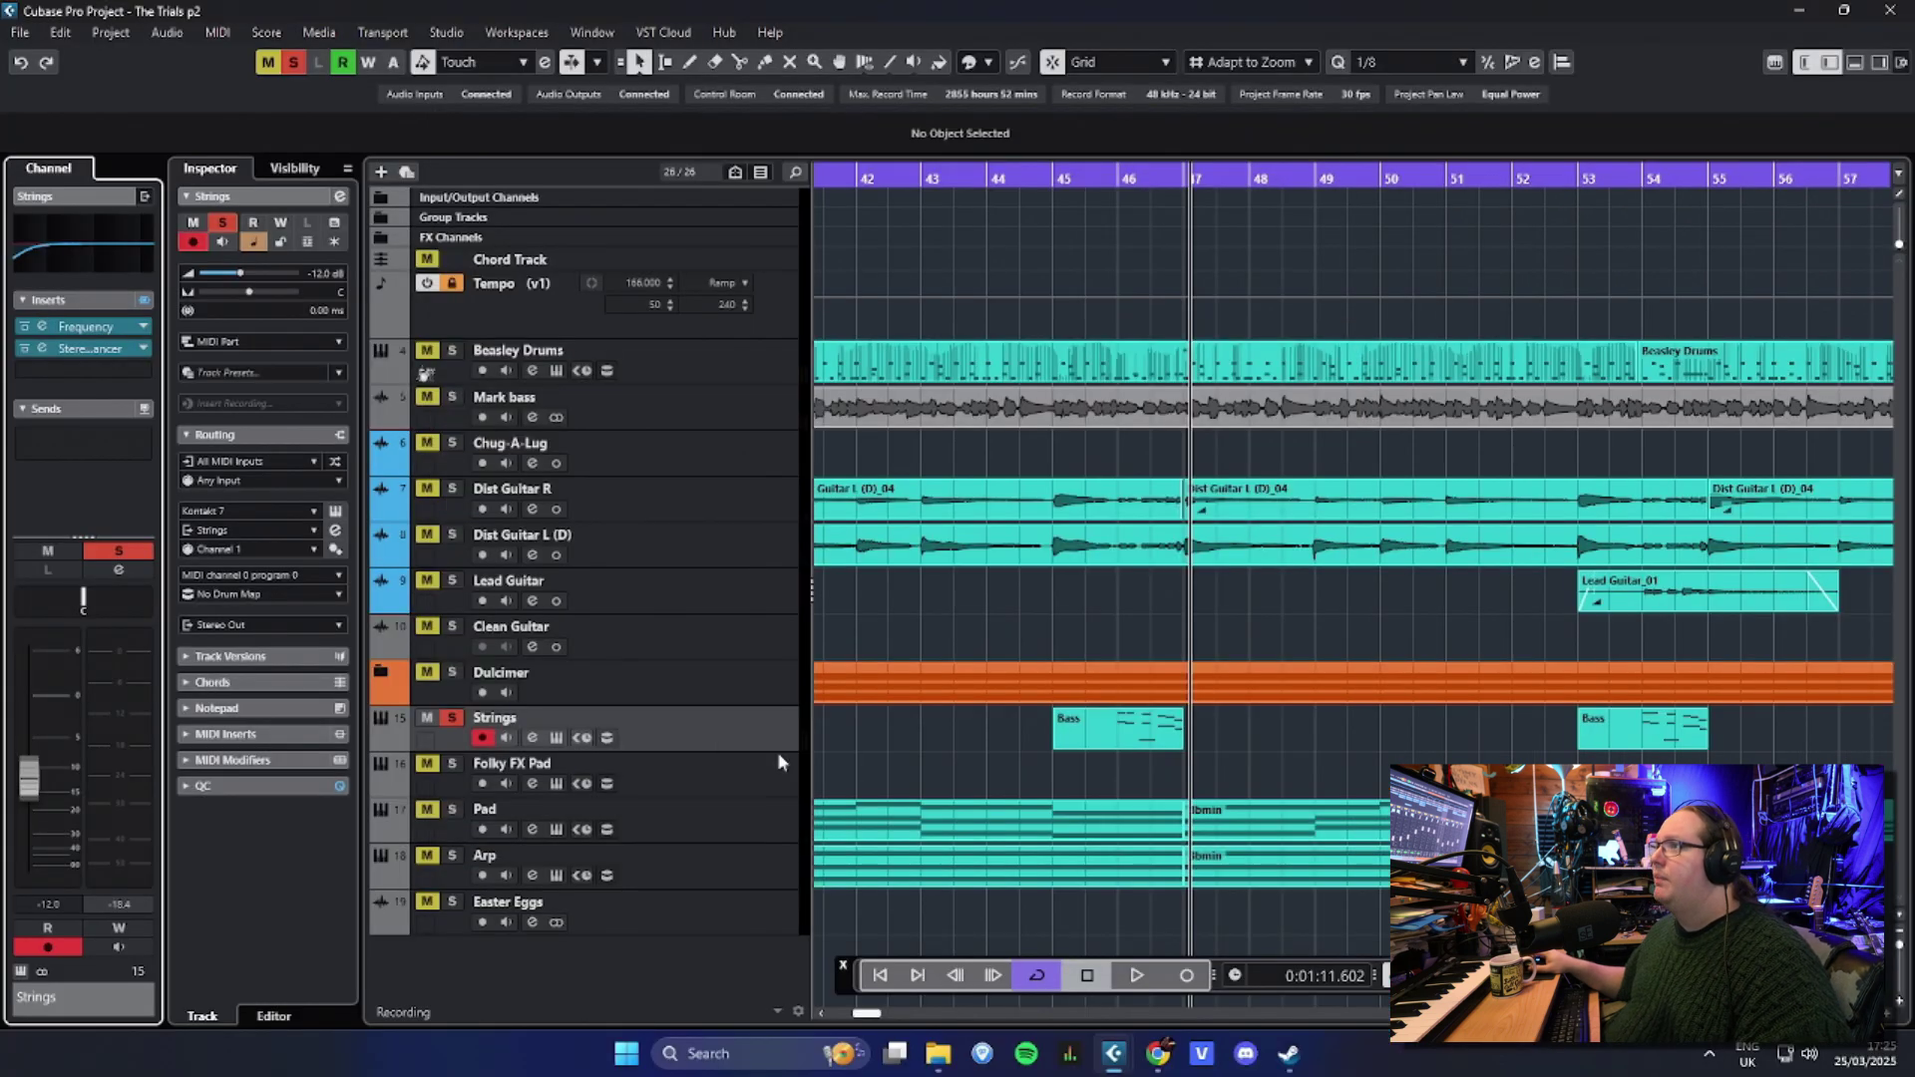
Step: View the Strings track's StereoEnhancer insert and close its window
click(97, 349)
click(97, 349)
click(98, 349)
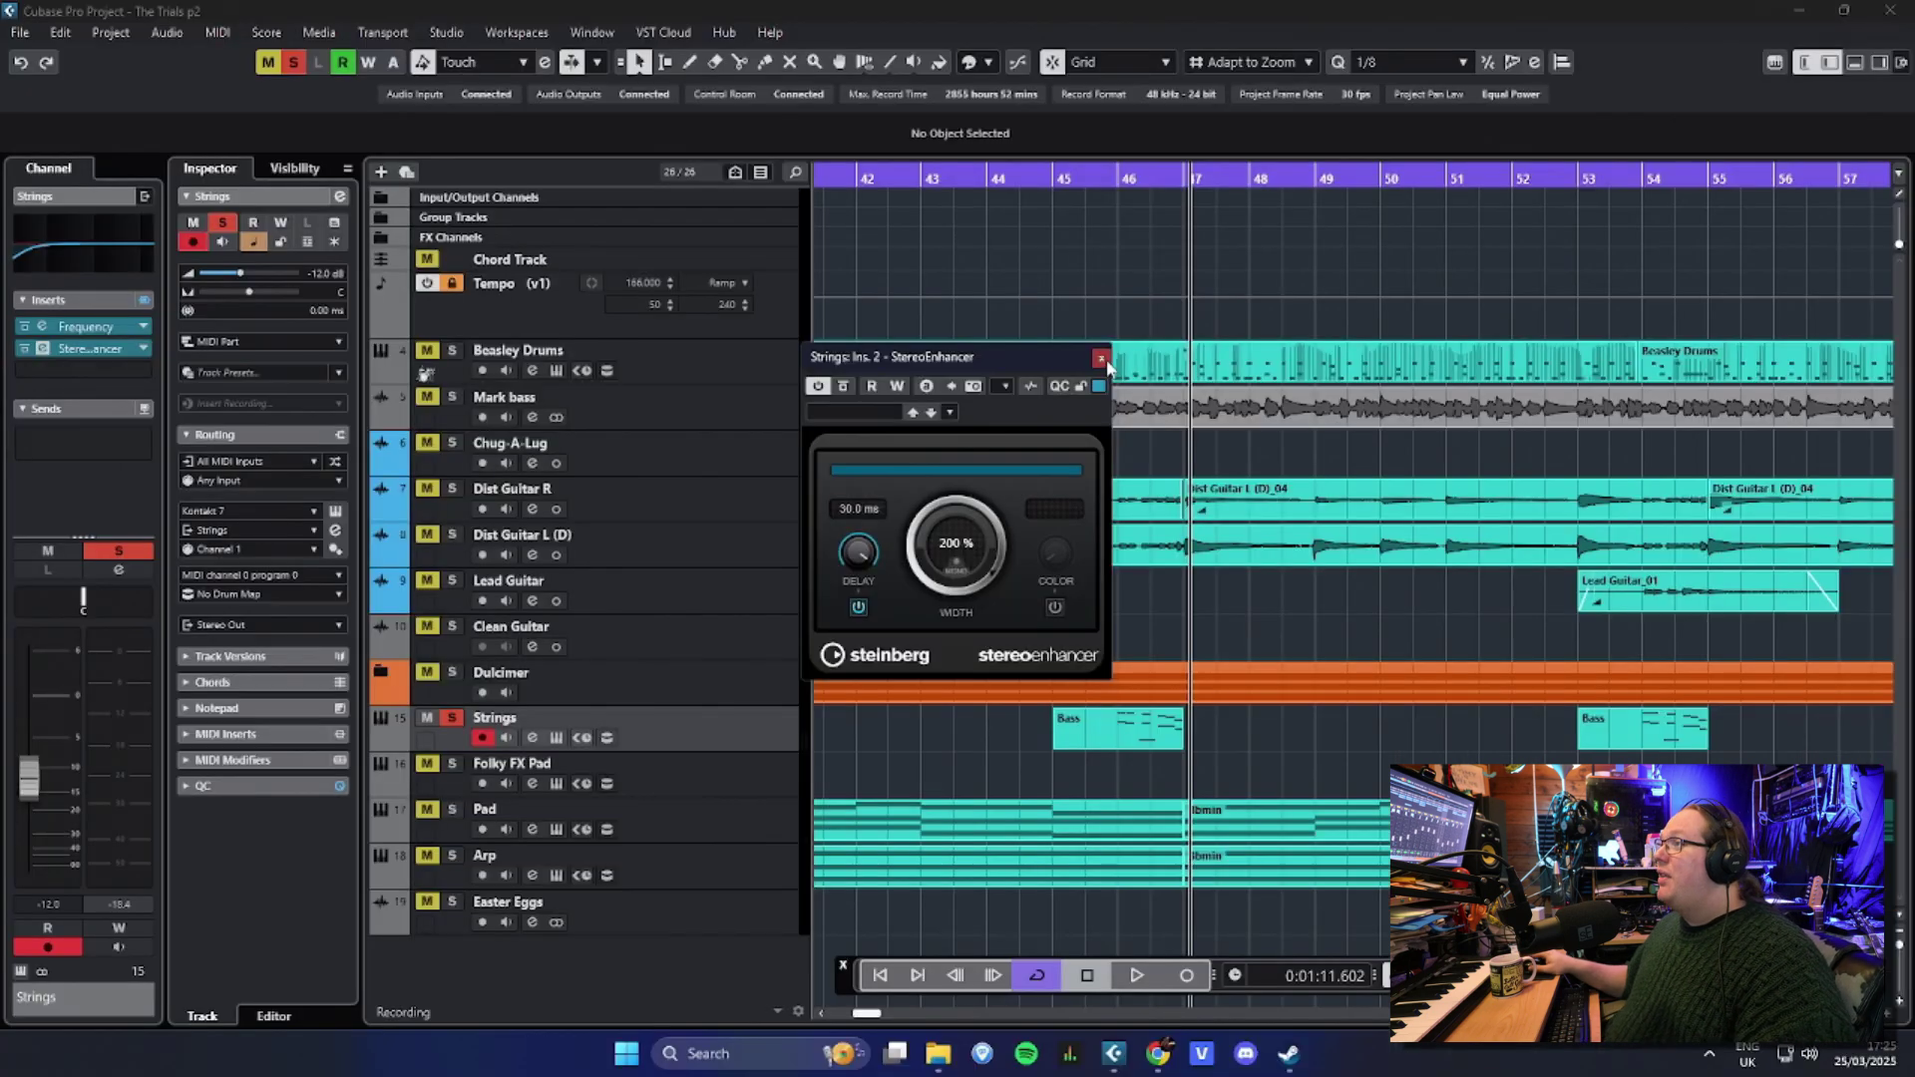
click(1100, 358)
Step: Play the soloed Strings part from bar 45 to about bar 47
click(1048, 183)
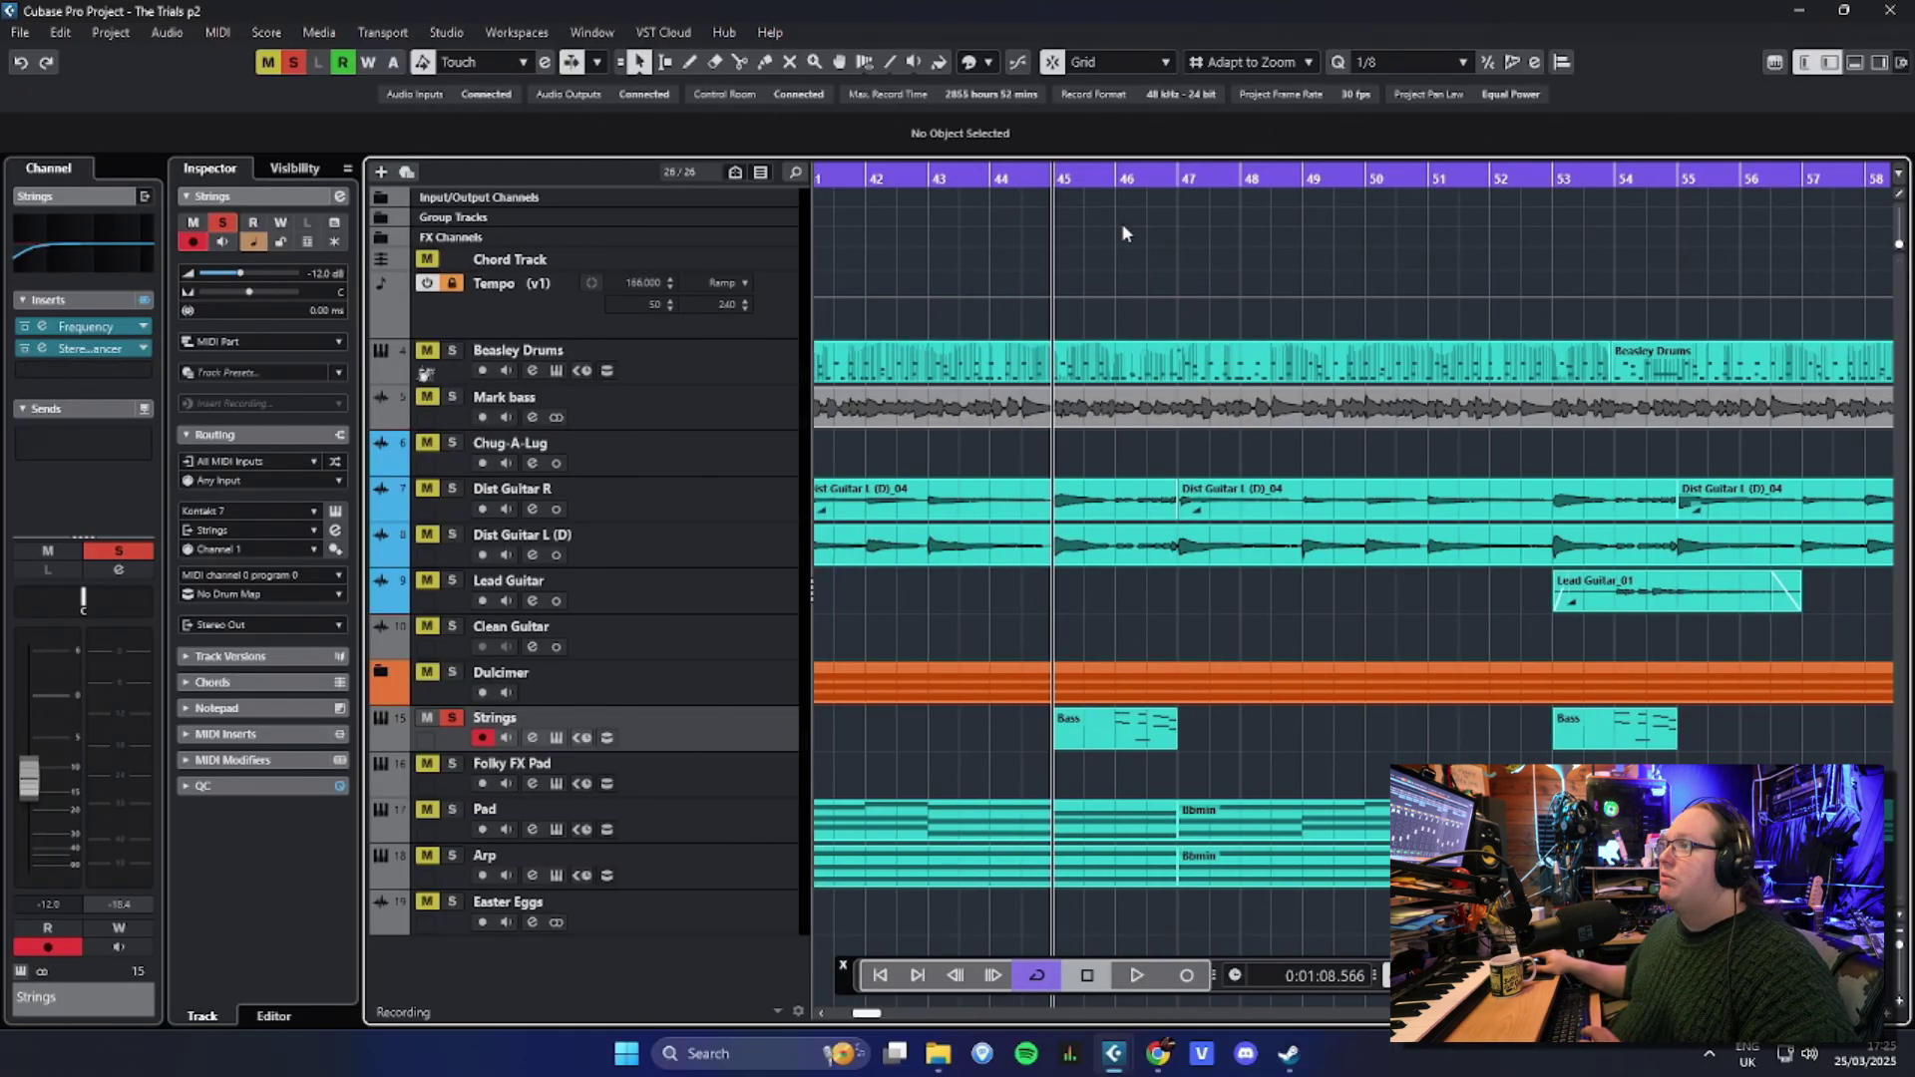
key(space)
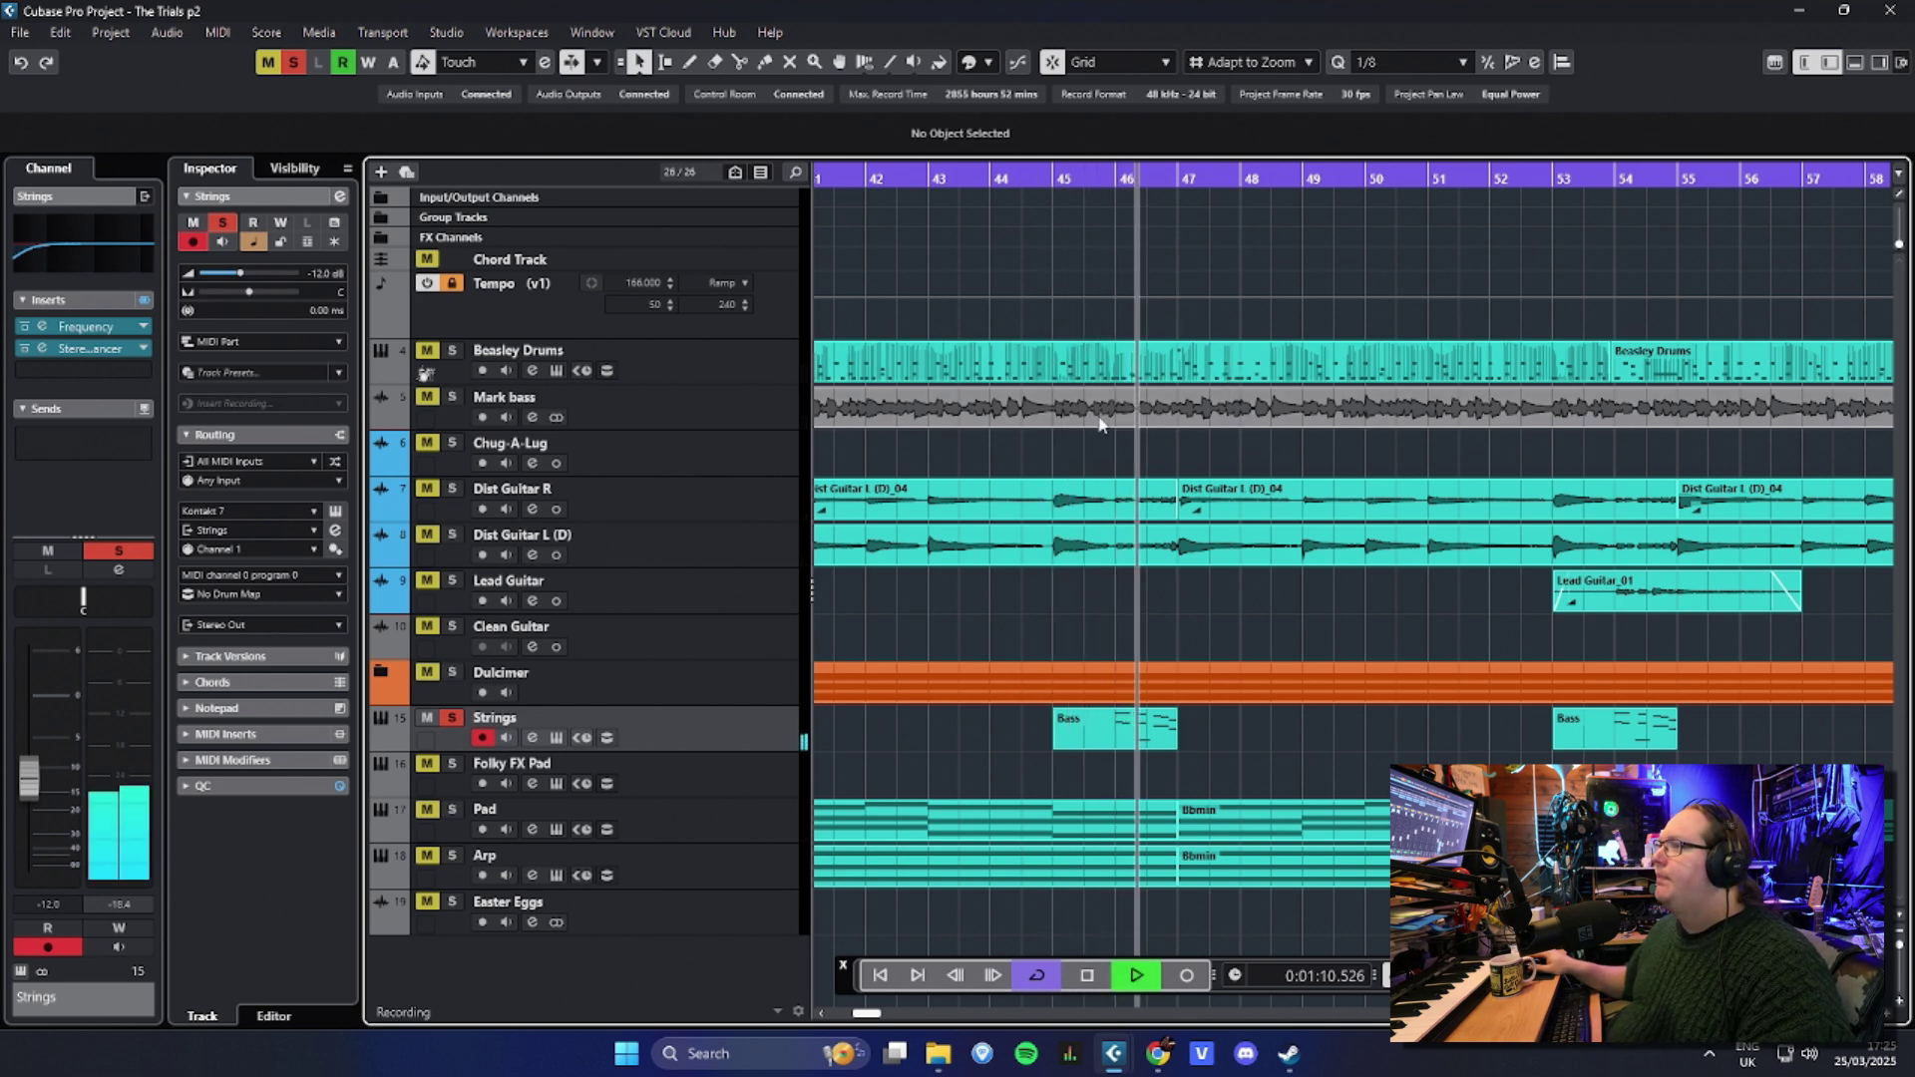
key(space)
Step: Unsolo the Strings track and play its bar 45 part within the full mix, stopping at about bar 47
key(s)
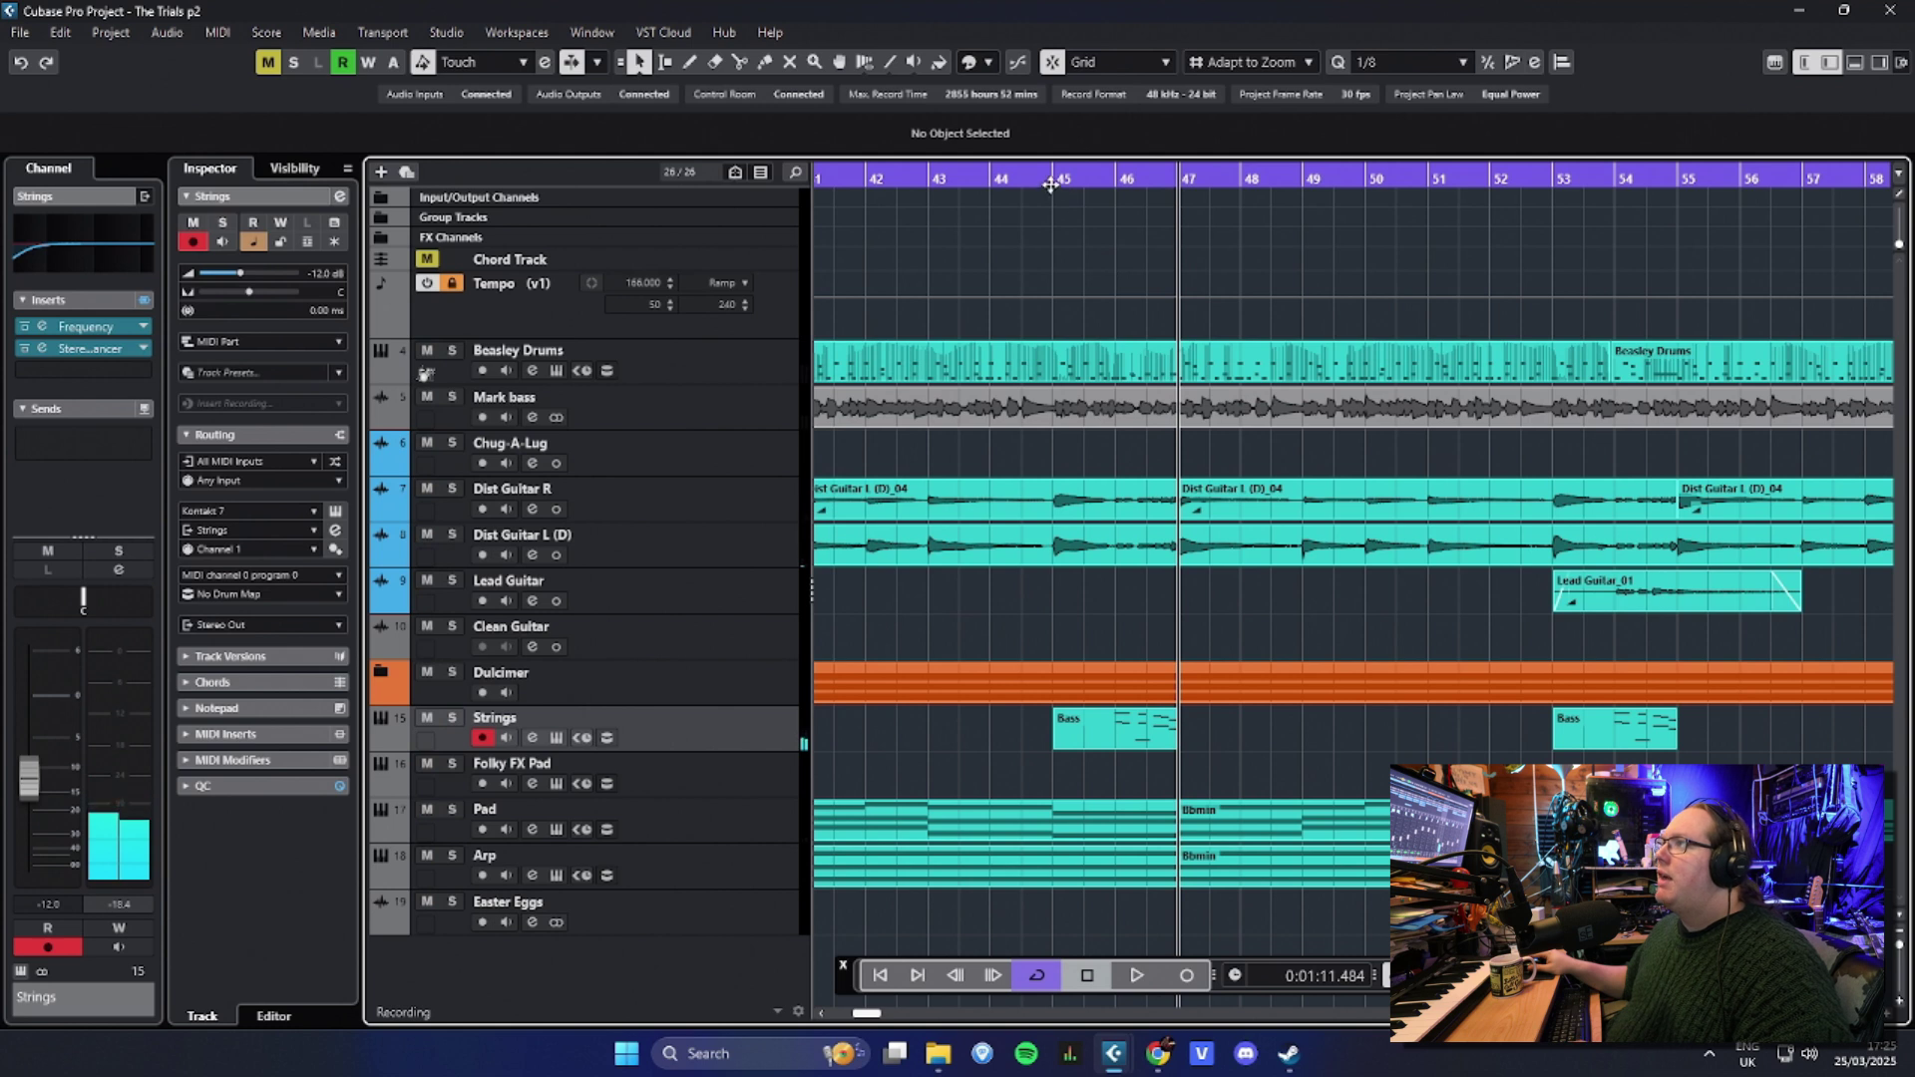
drag(1050, 184, 1057, 264)
key(h)
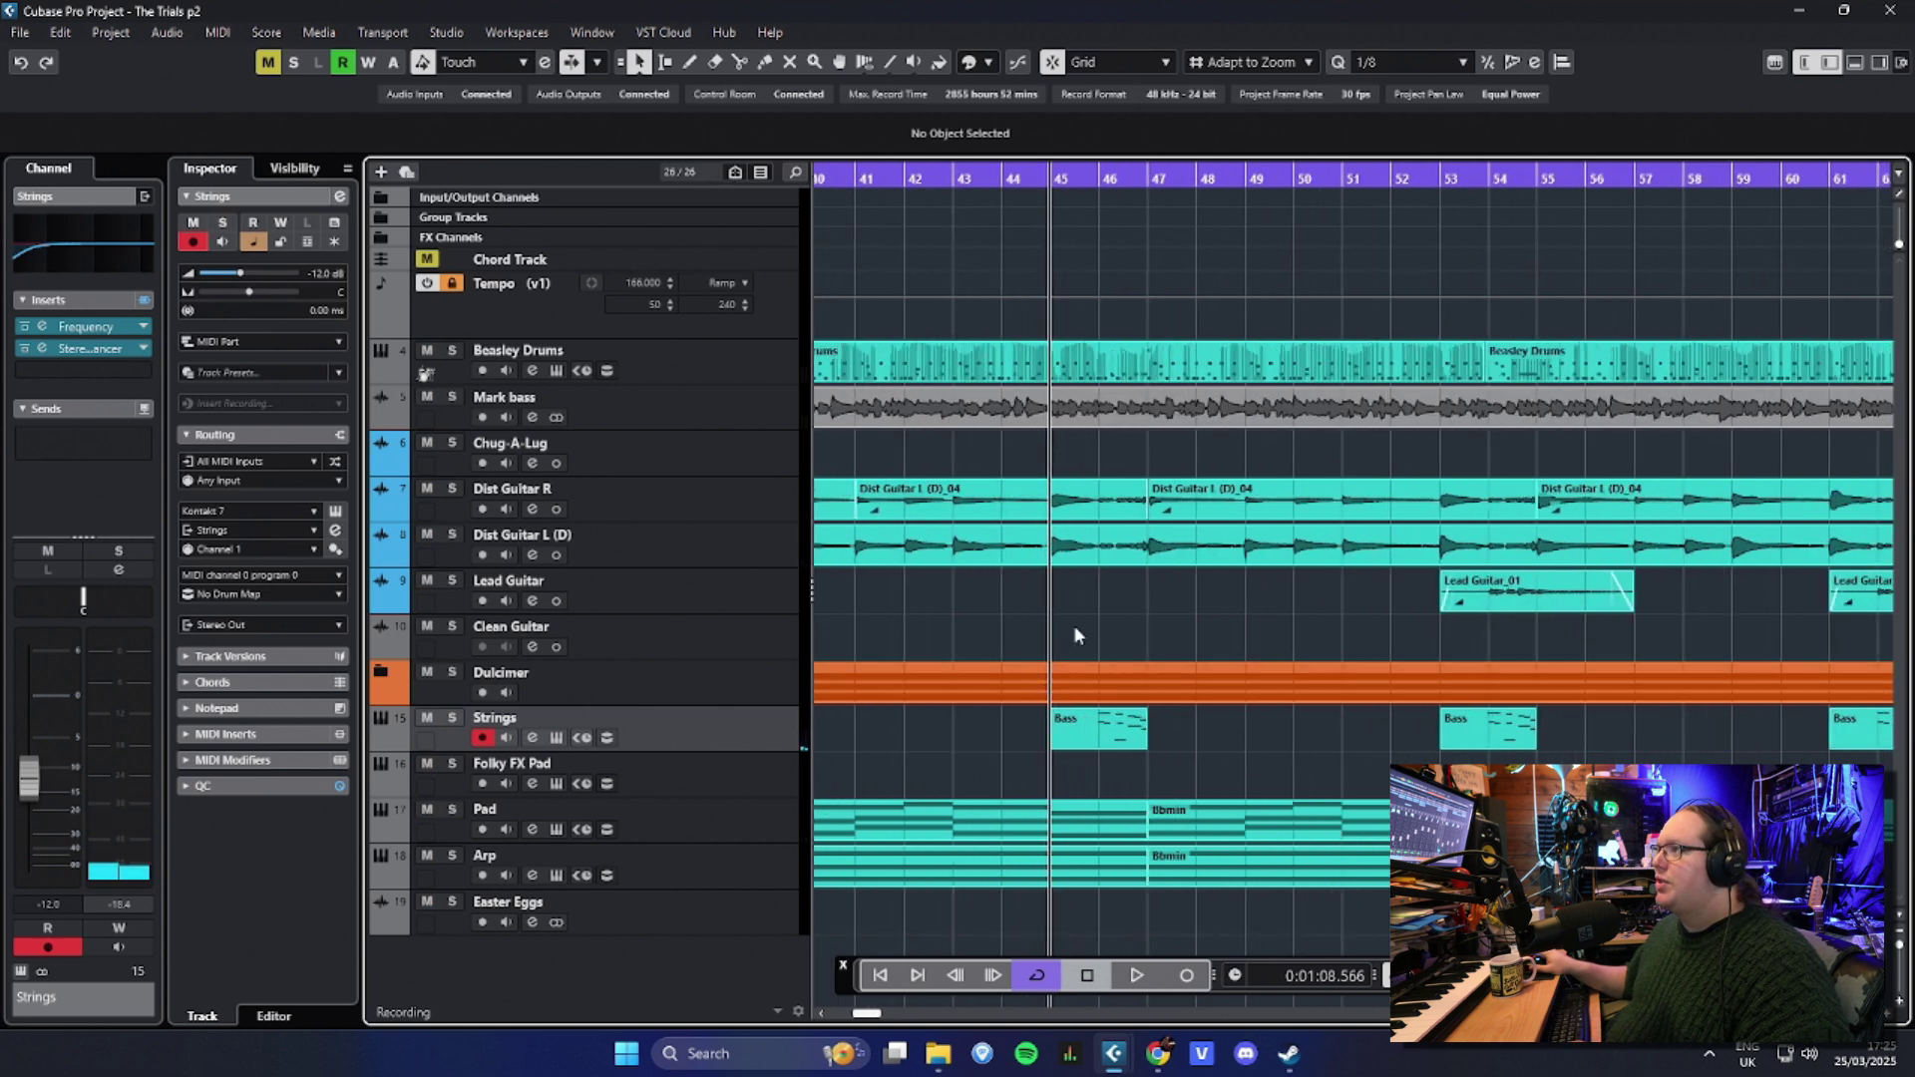
key(h)
key(space)
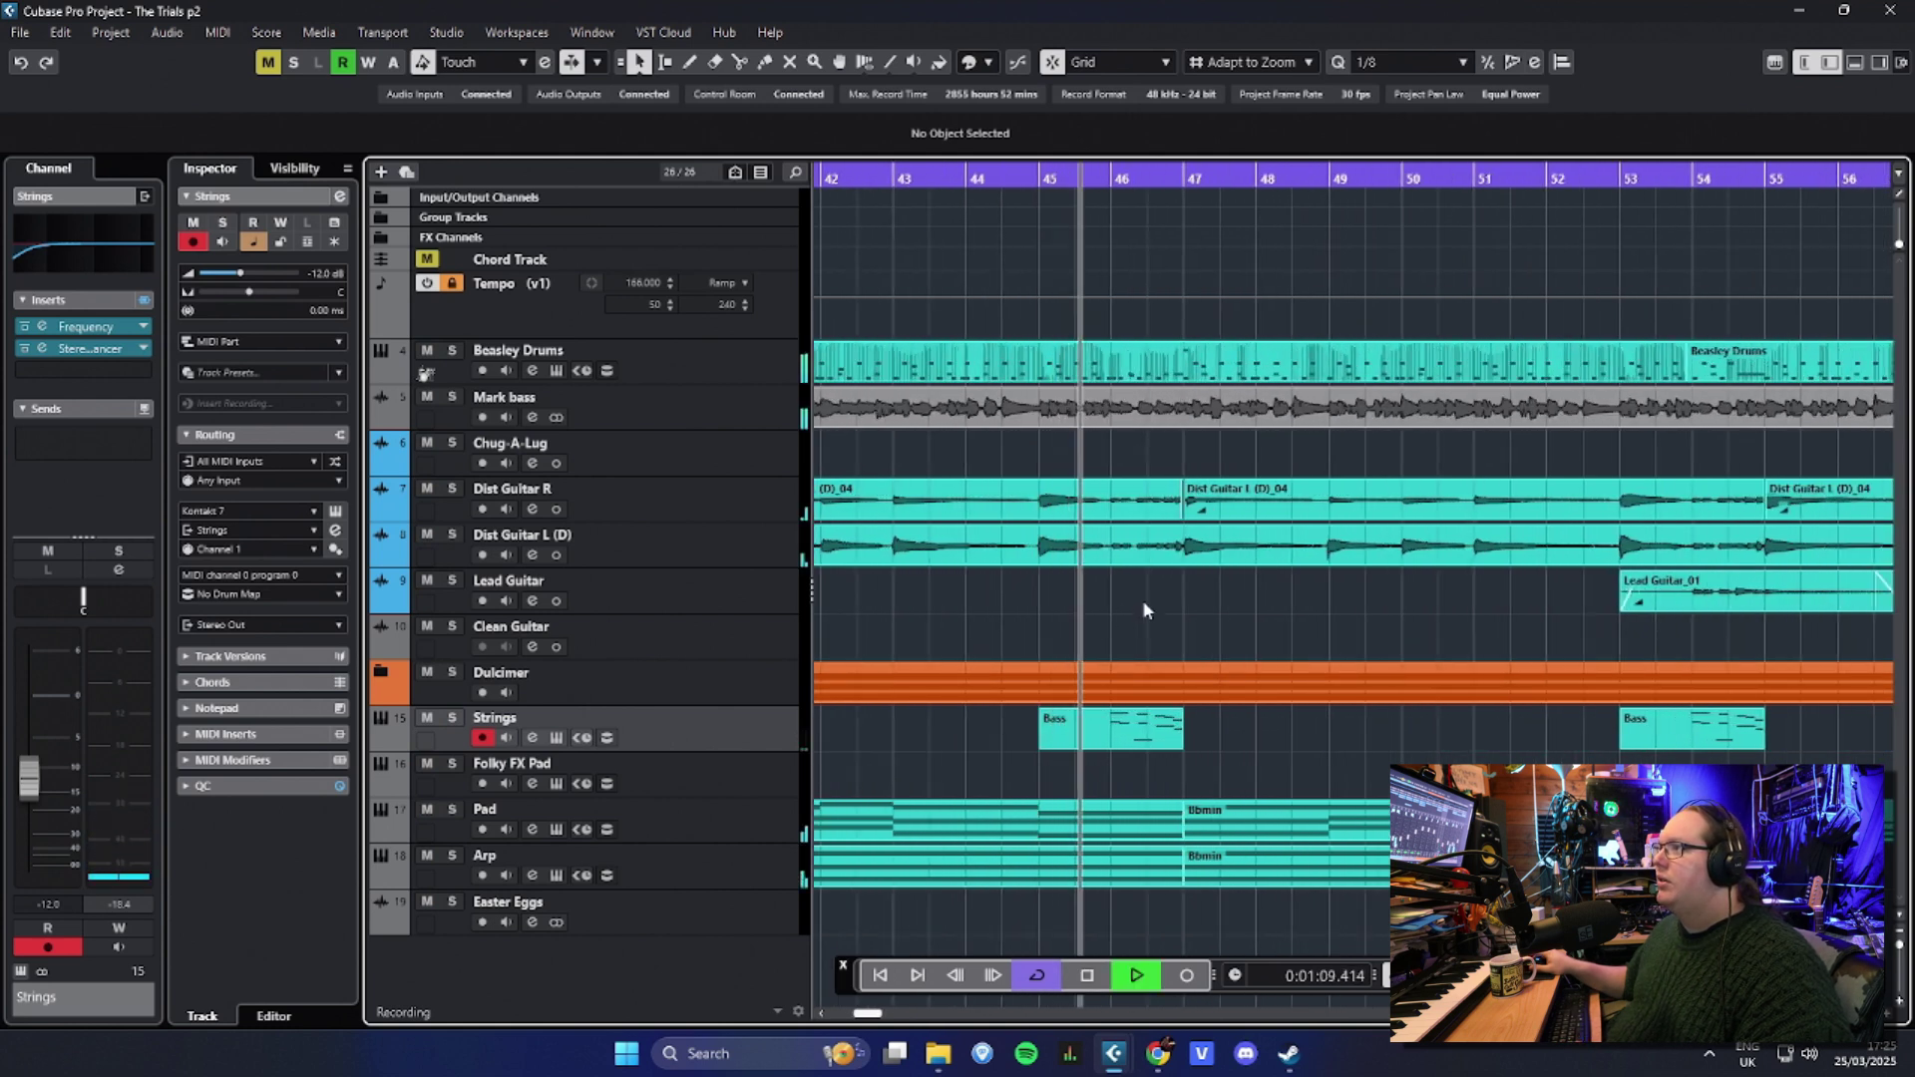
key(g)
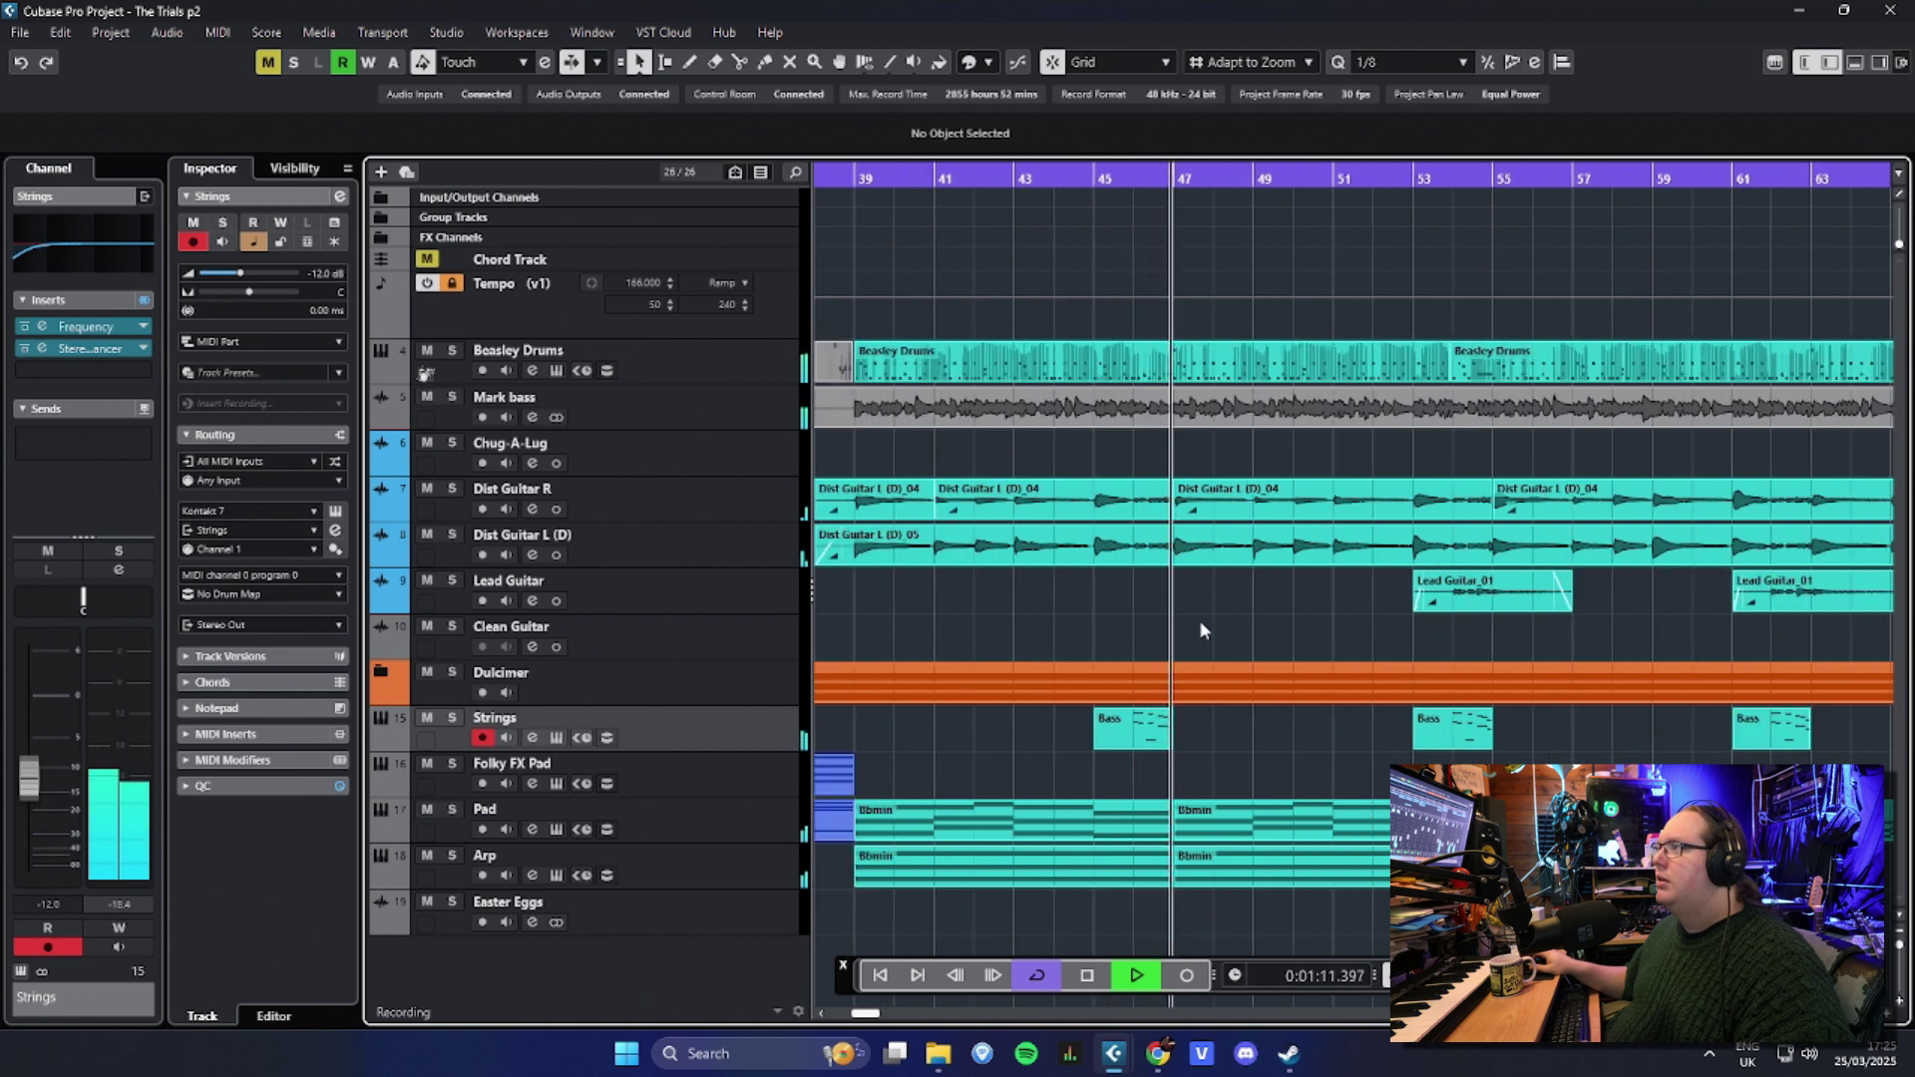
key(space)
Step: Play the full mix from bar 85 through the Strings and Lead Guitar parts, stopping just after bar 87
key(g)
key(g)
key(g)
click(1594, 706)
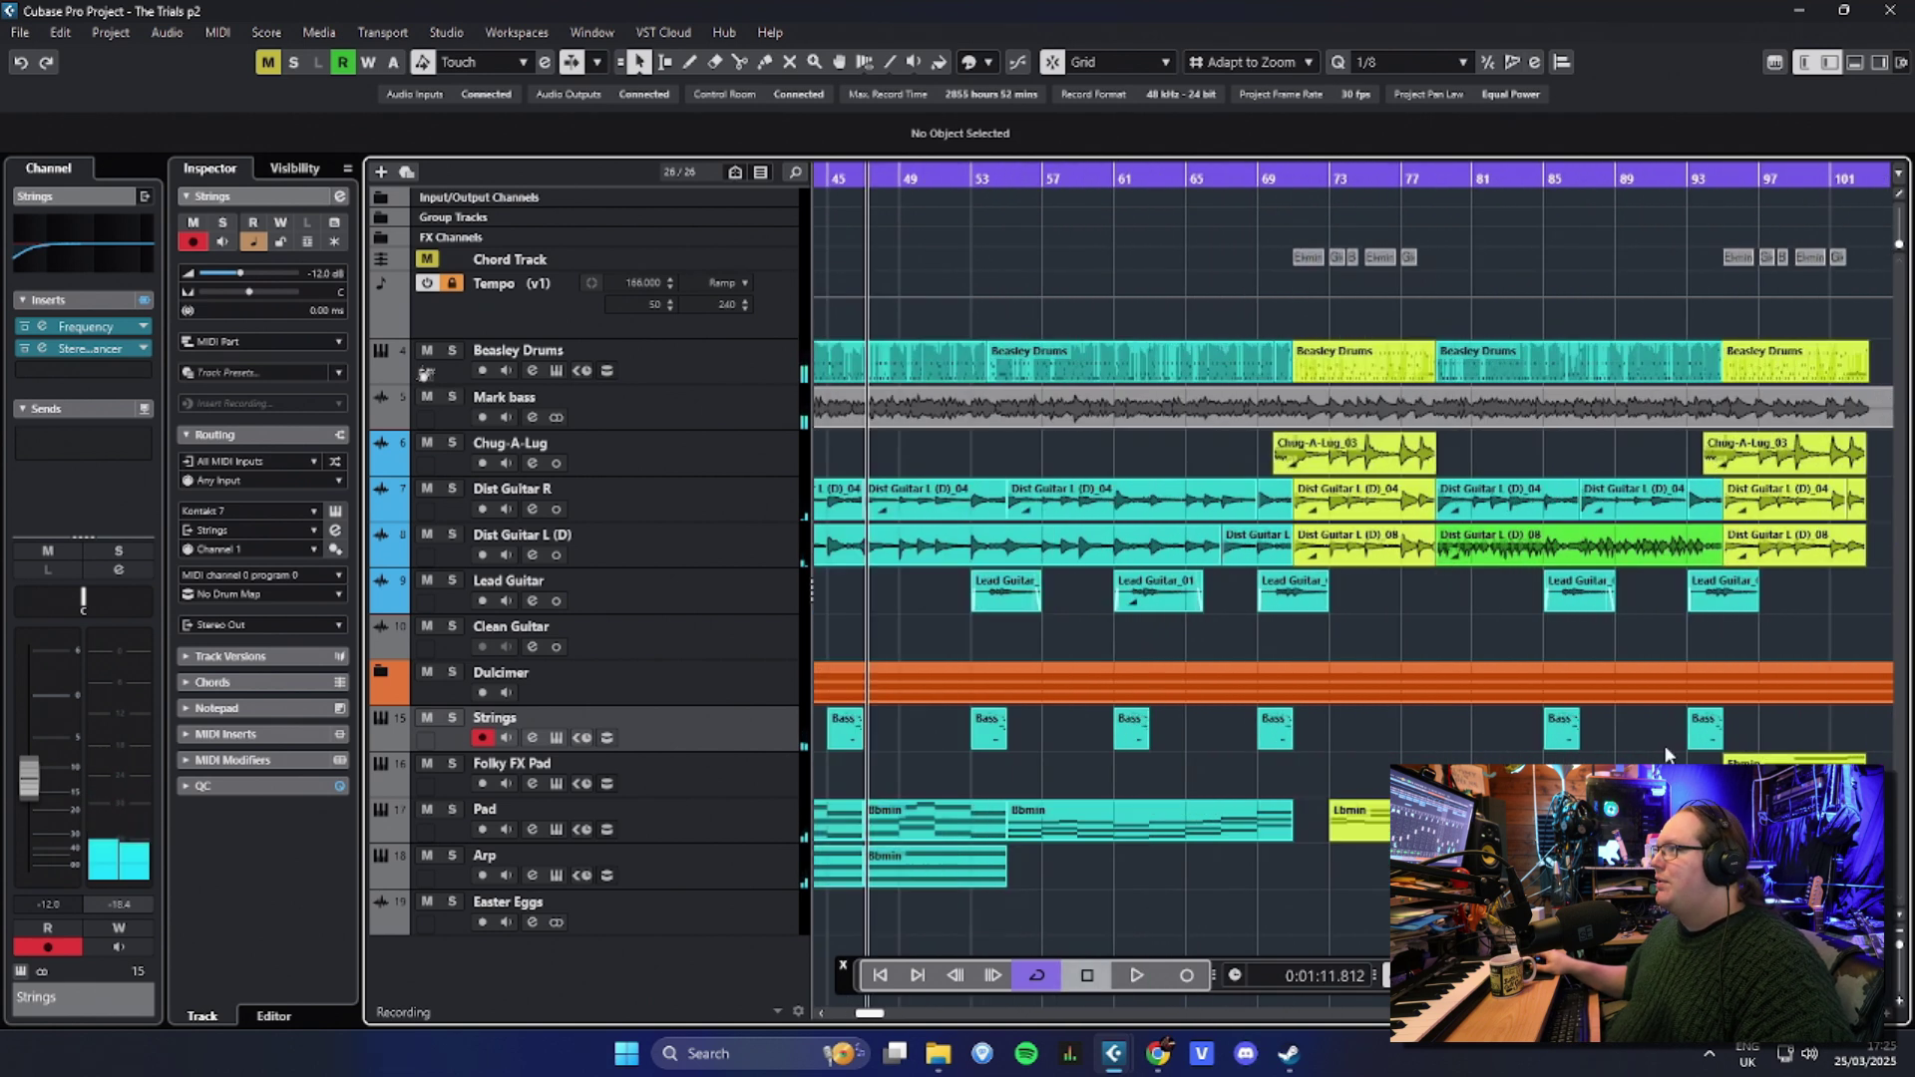
key(h)
key(h)
key(h)
key(space)
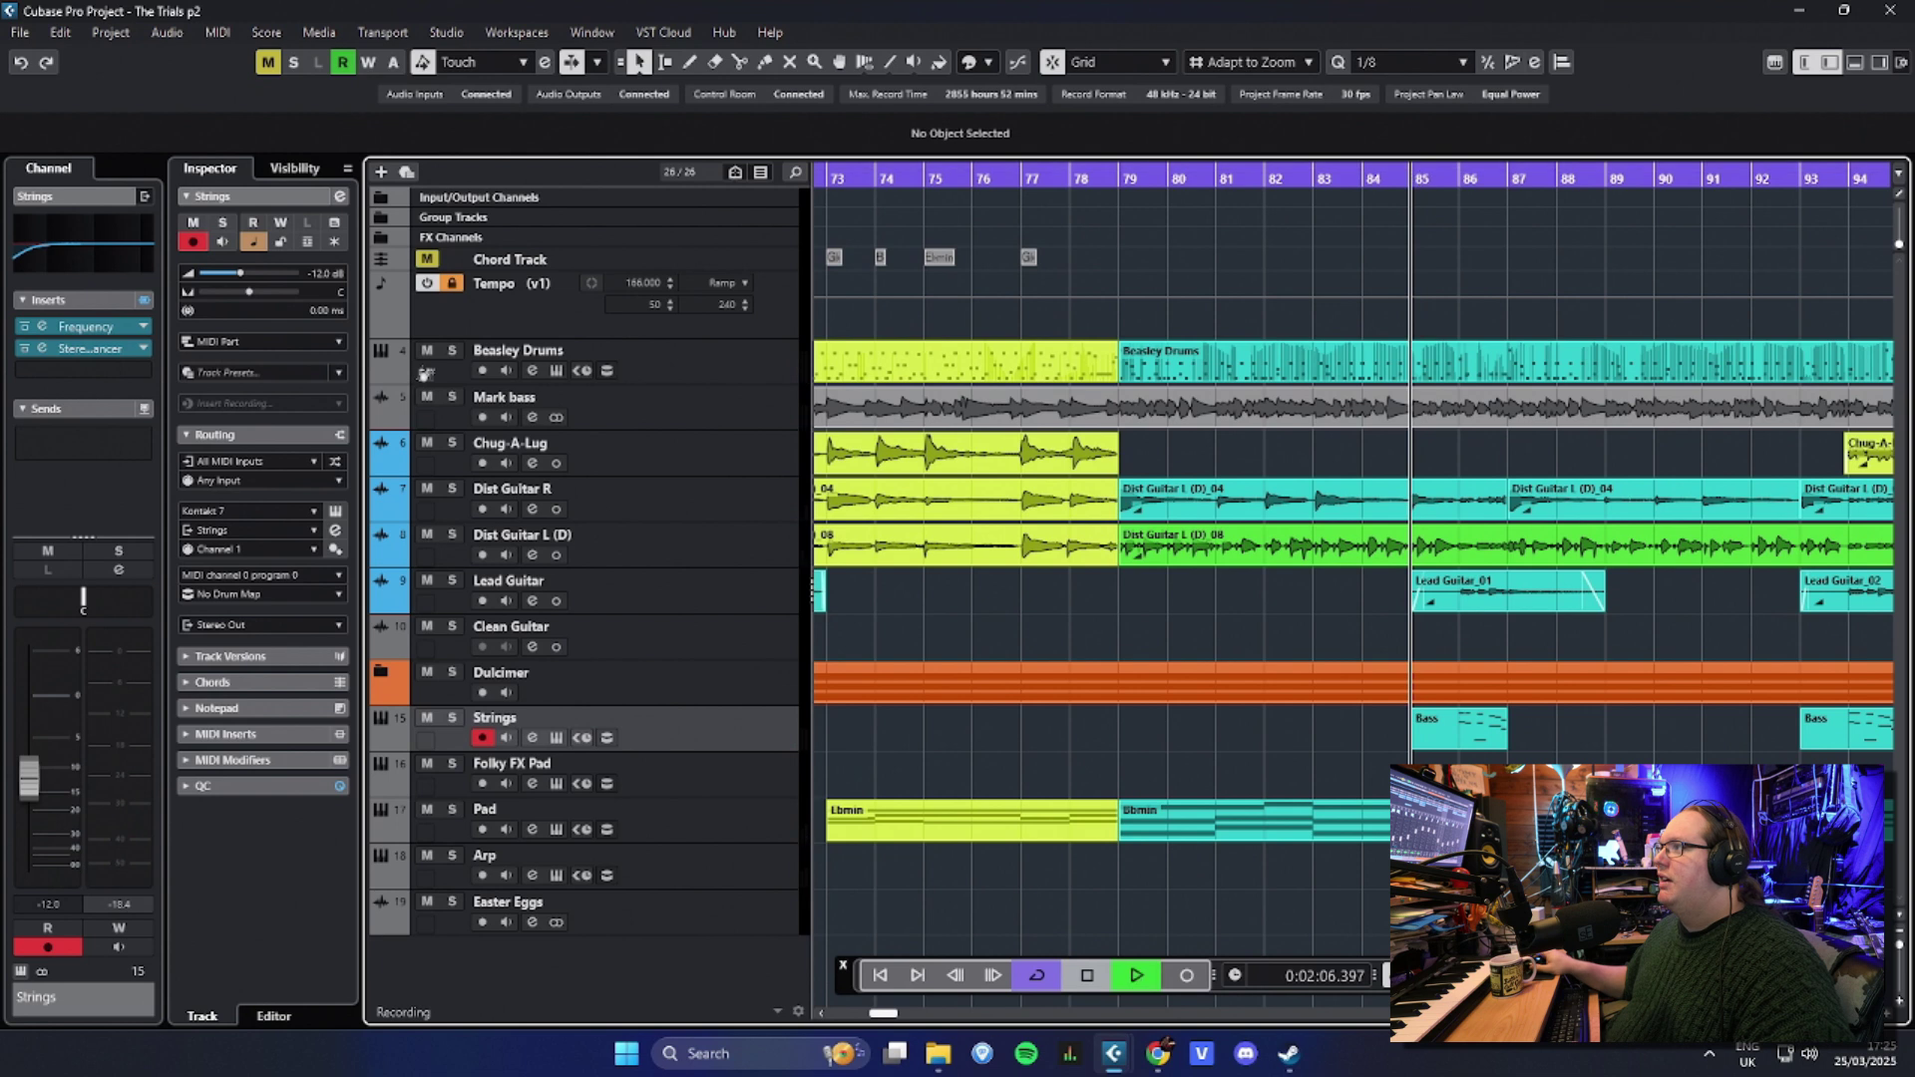
key(h)
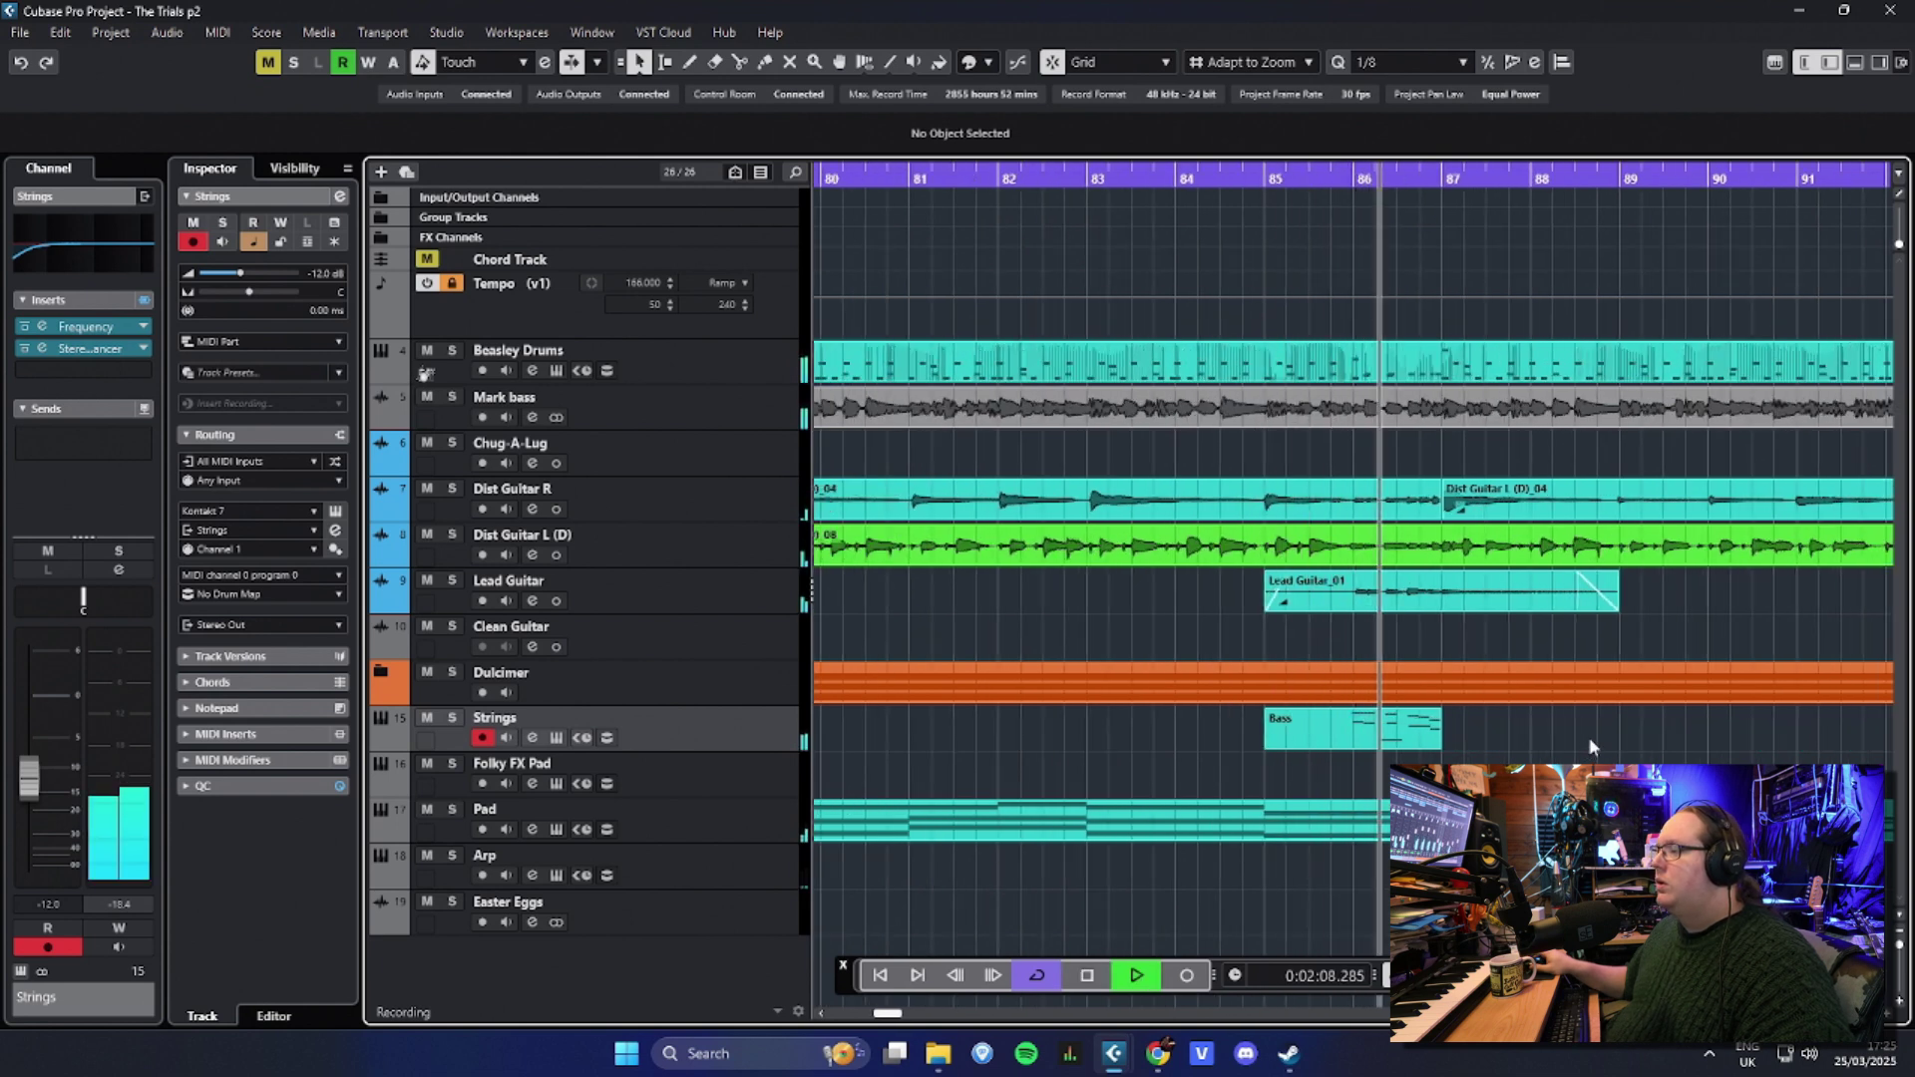
key(space)
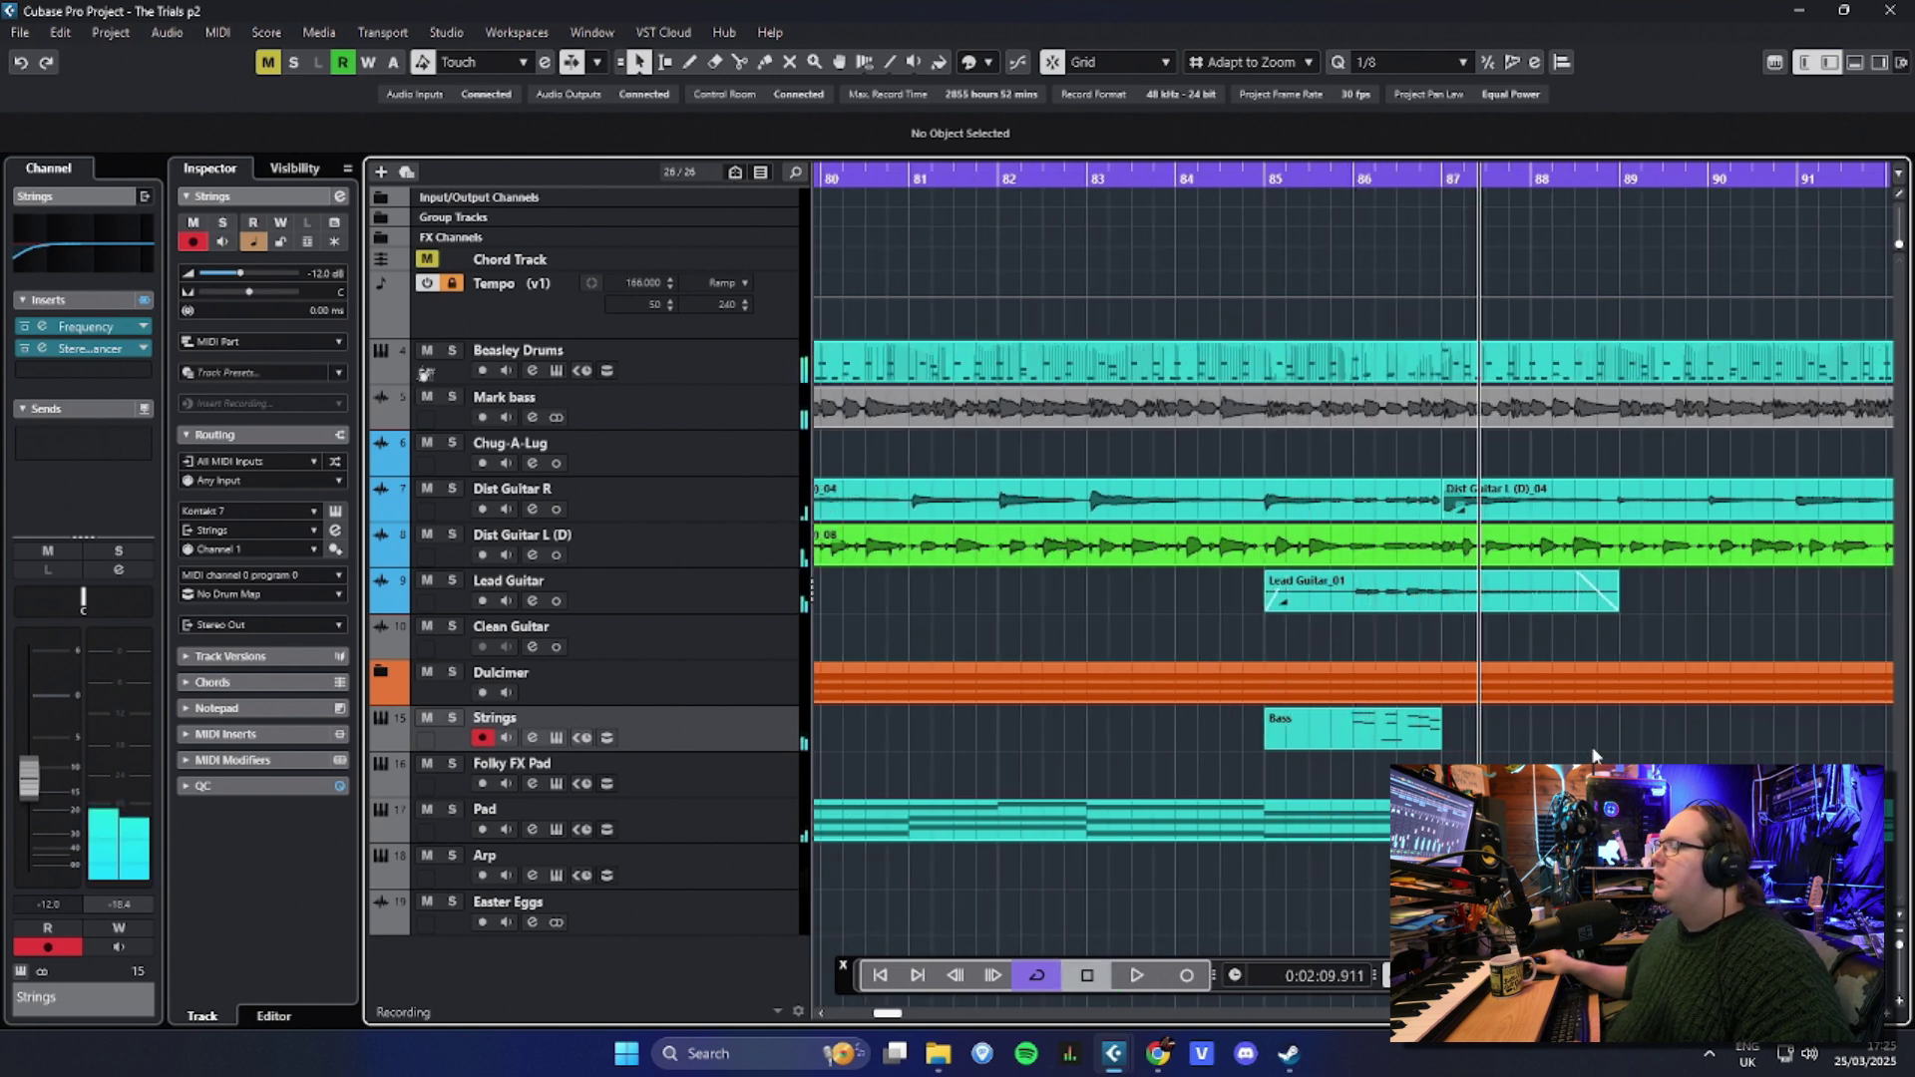
Step: View the Folky FX Pad track's Lores instrument with the Learning Process preset in Kontakt, closing its window
key(g)
key(g)
key(g)
key(g)
key(g)
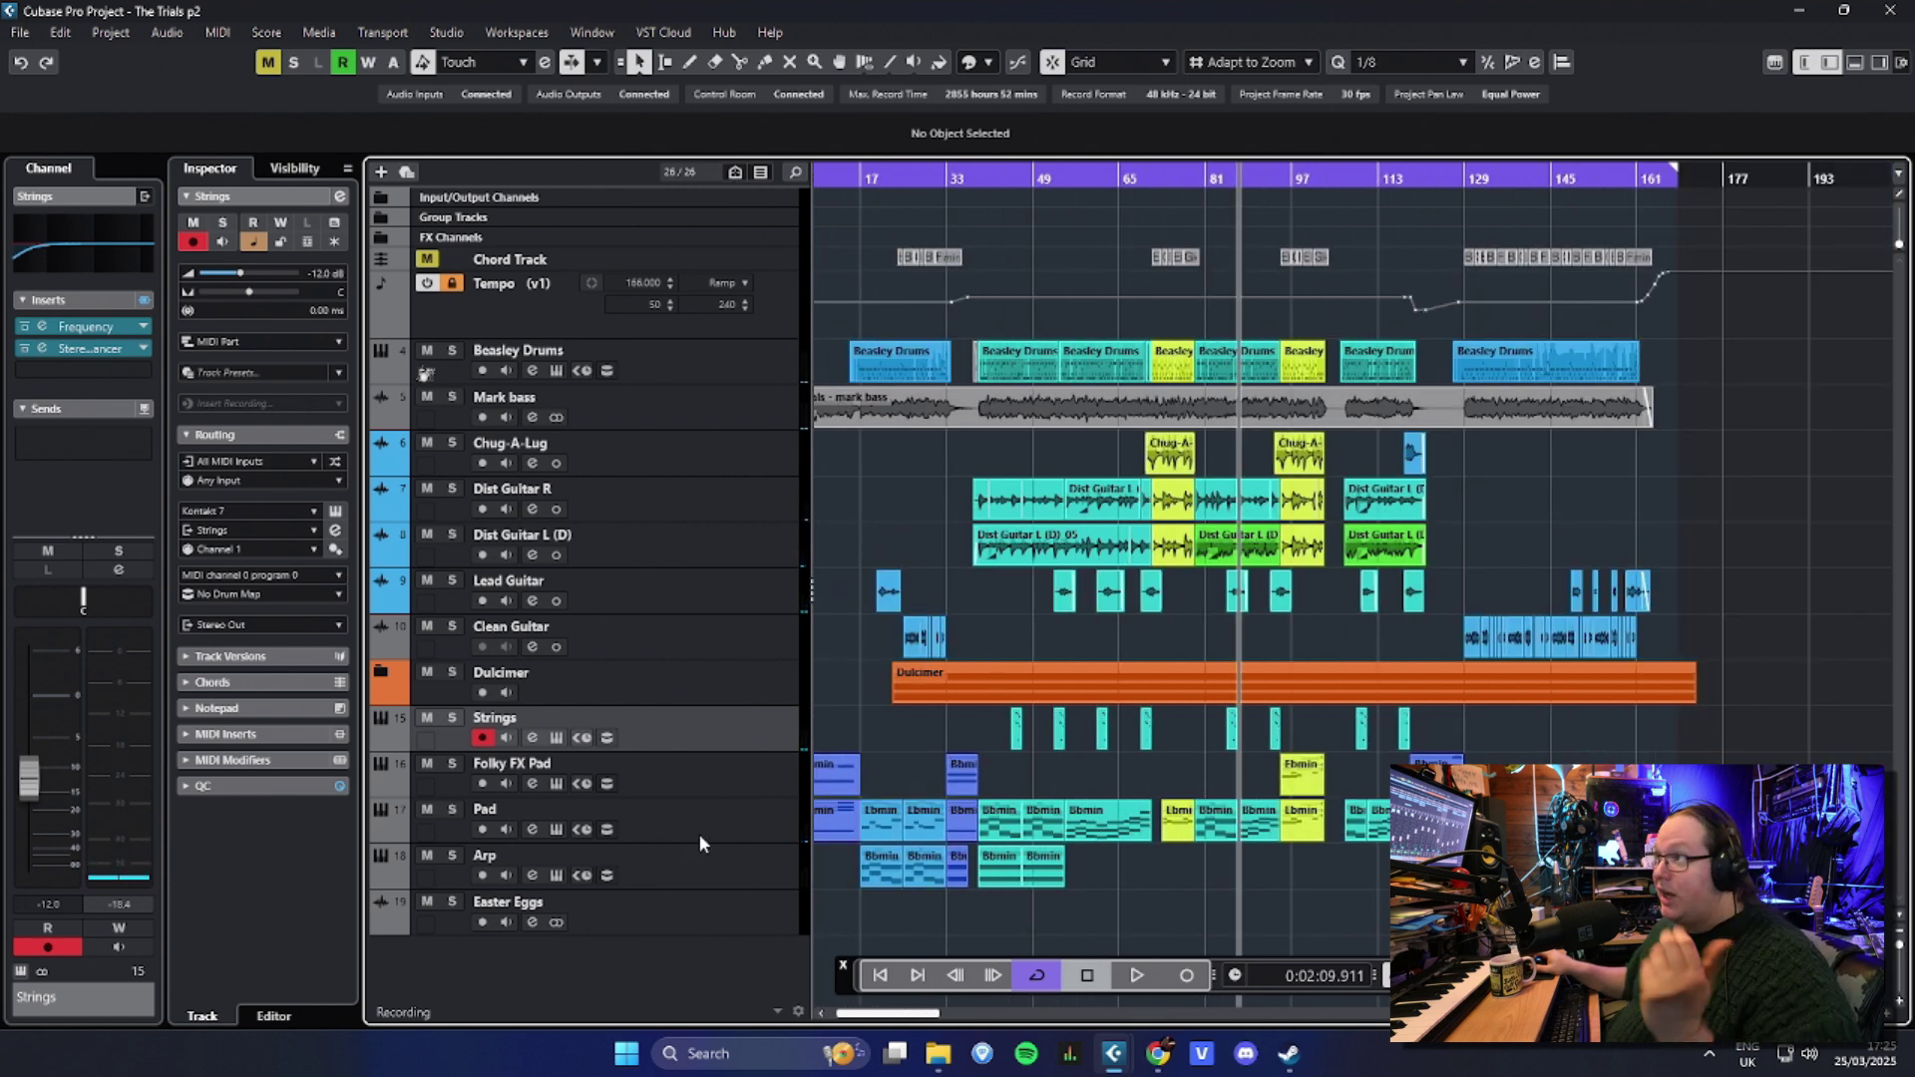
click(715, 776)
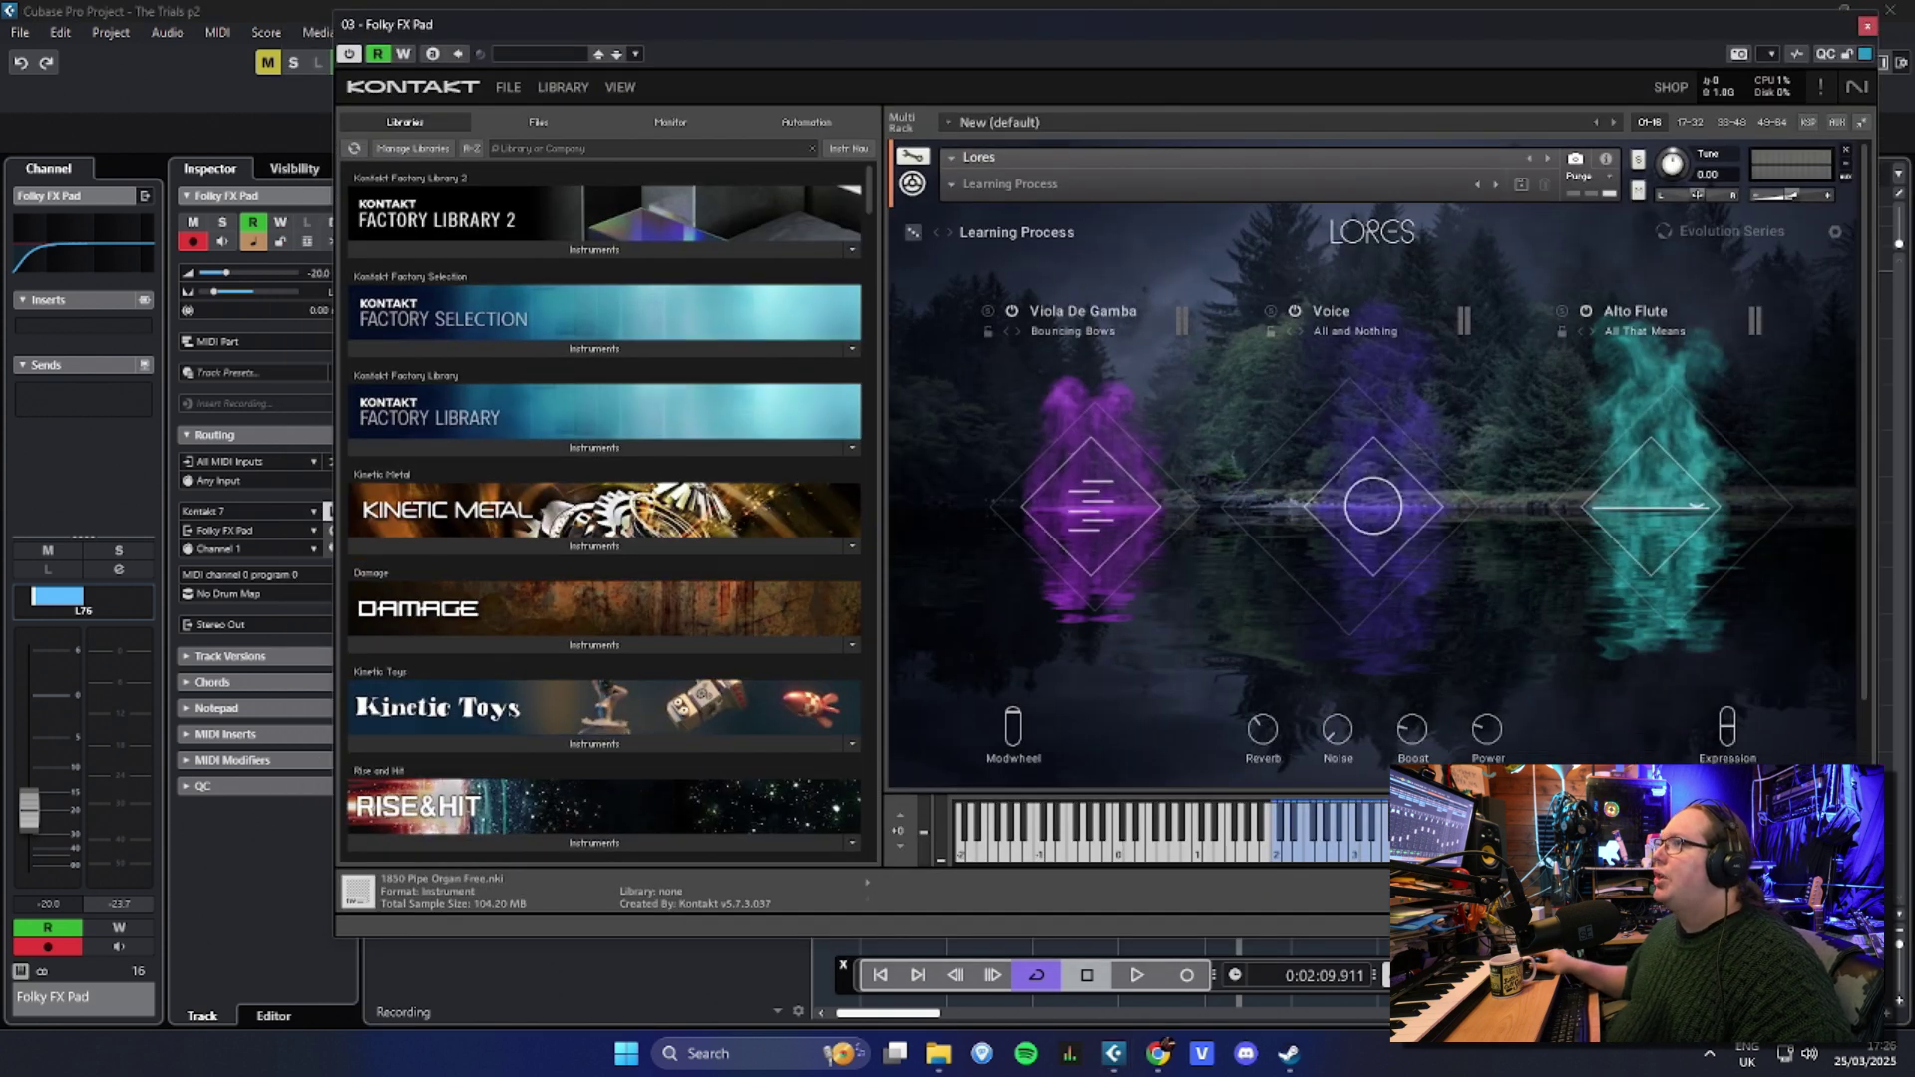
drag(1138, 23, 1037, 37)
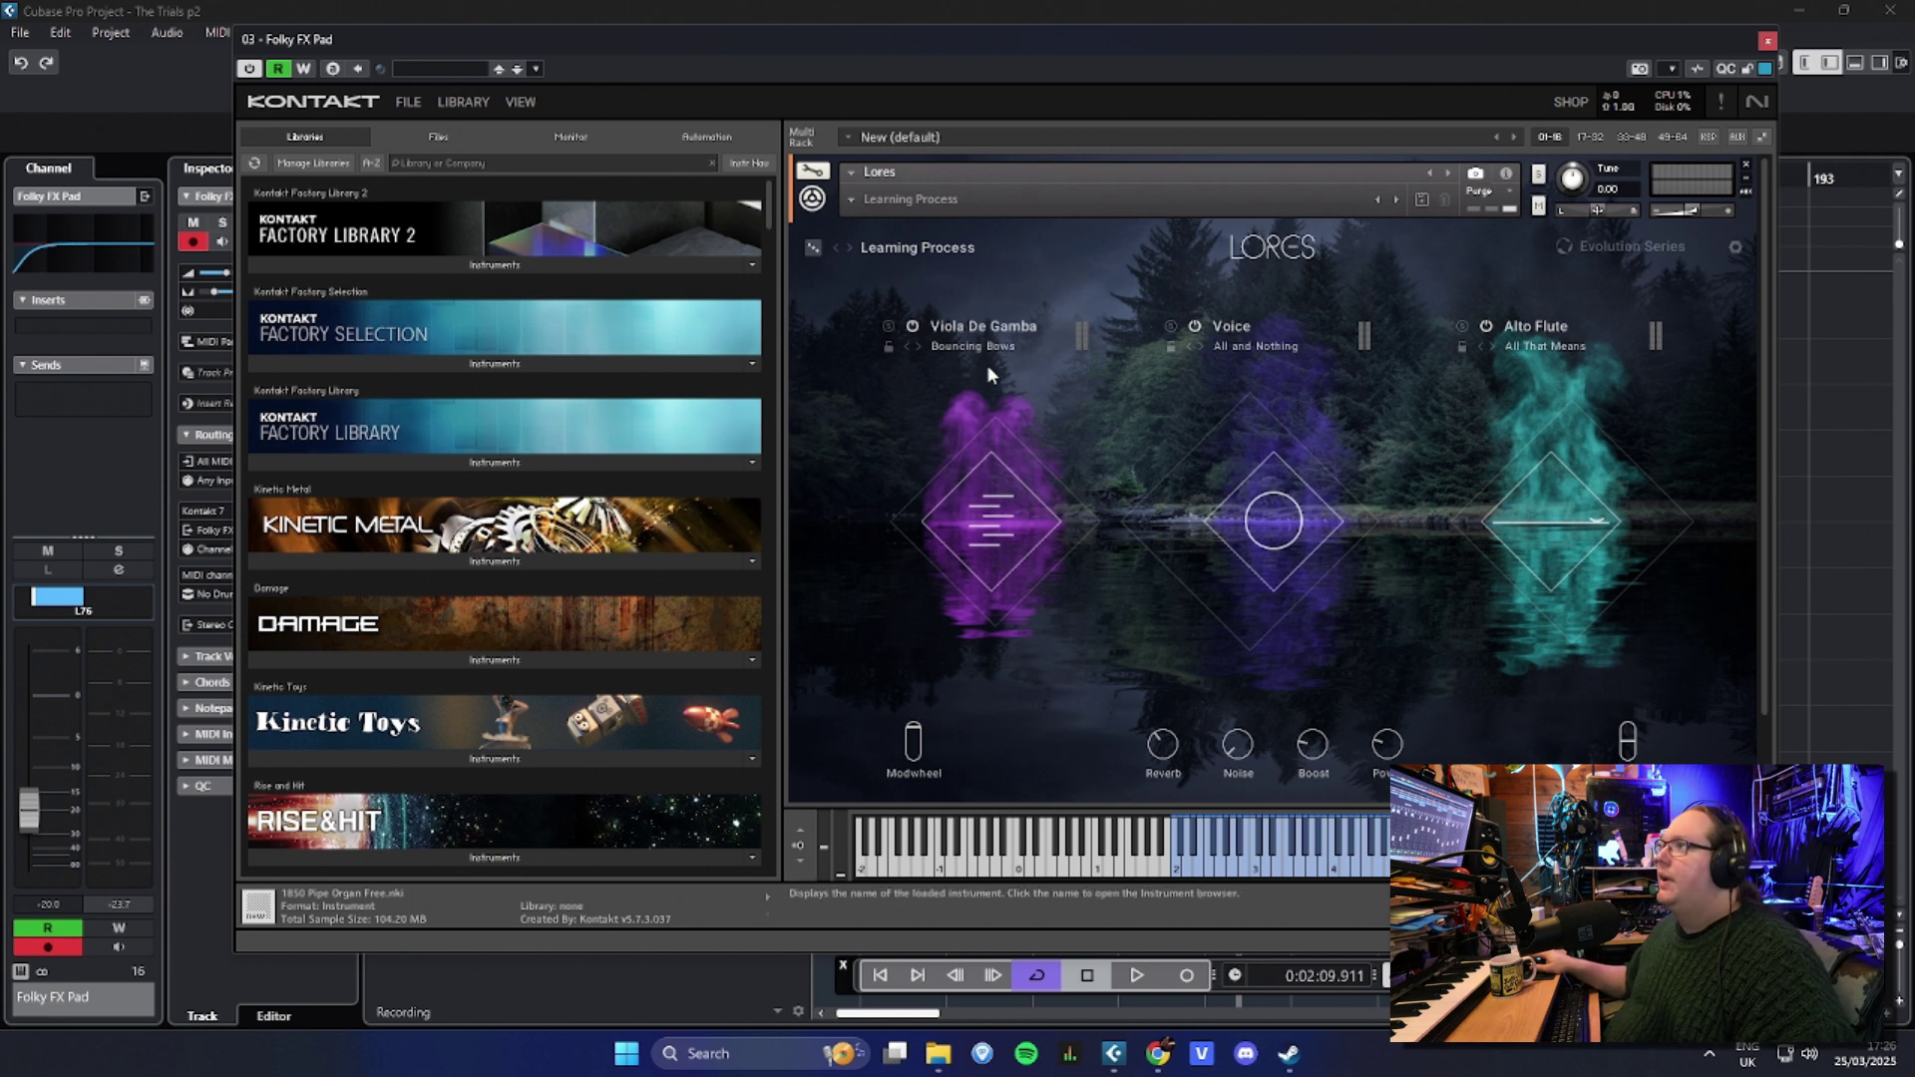
click(1768, 41)
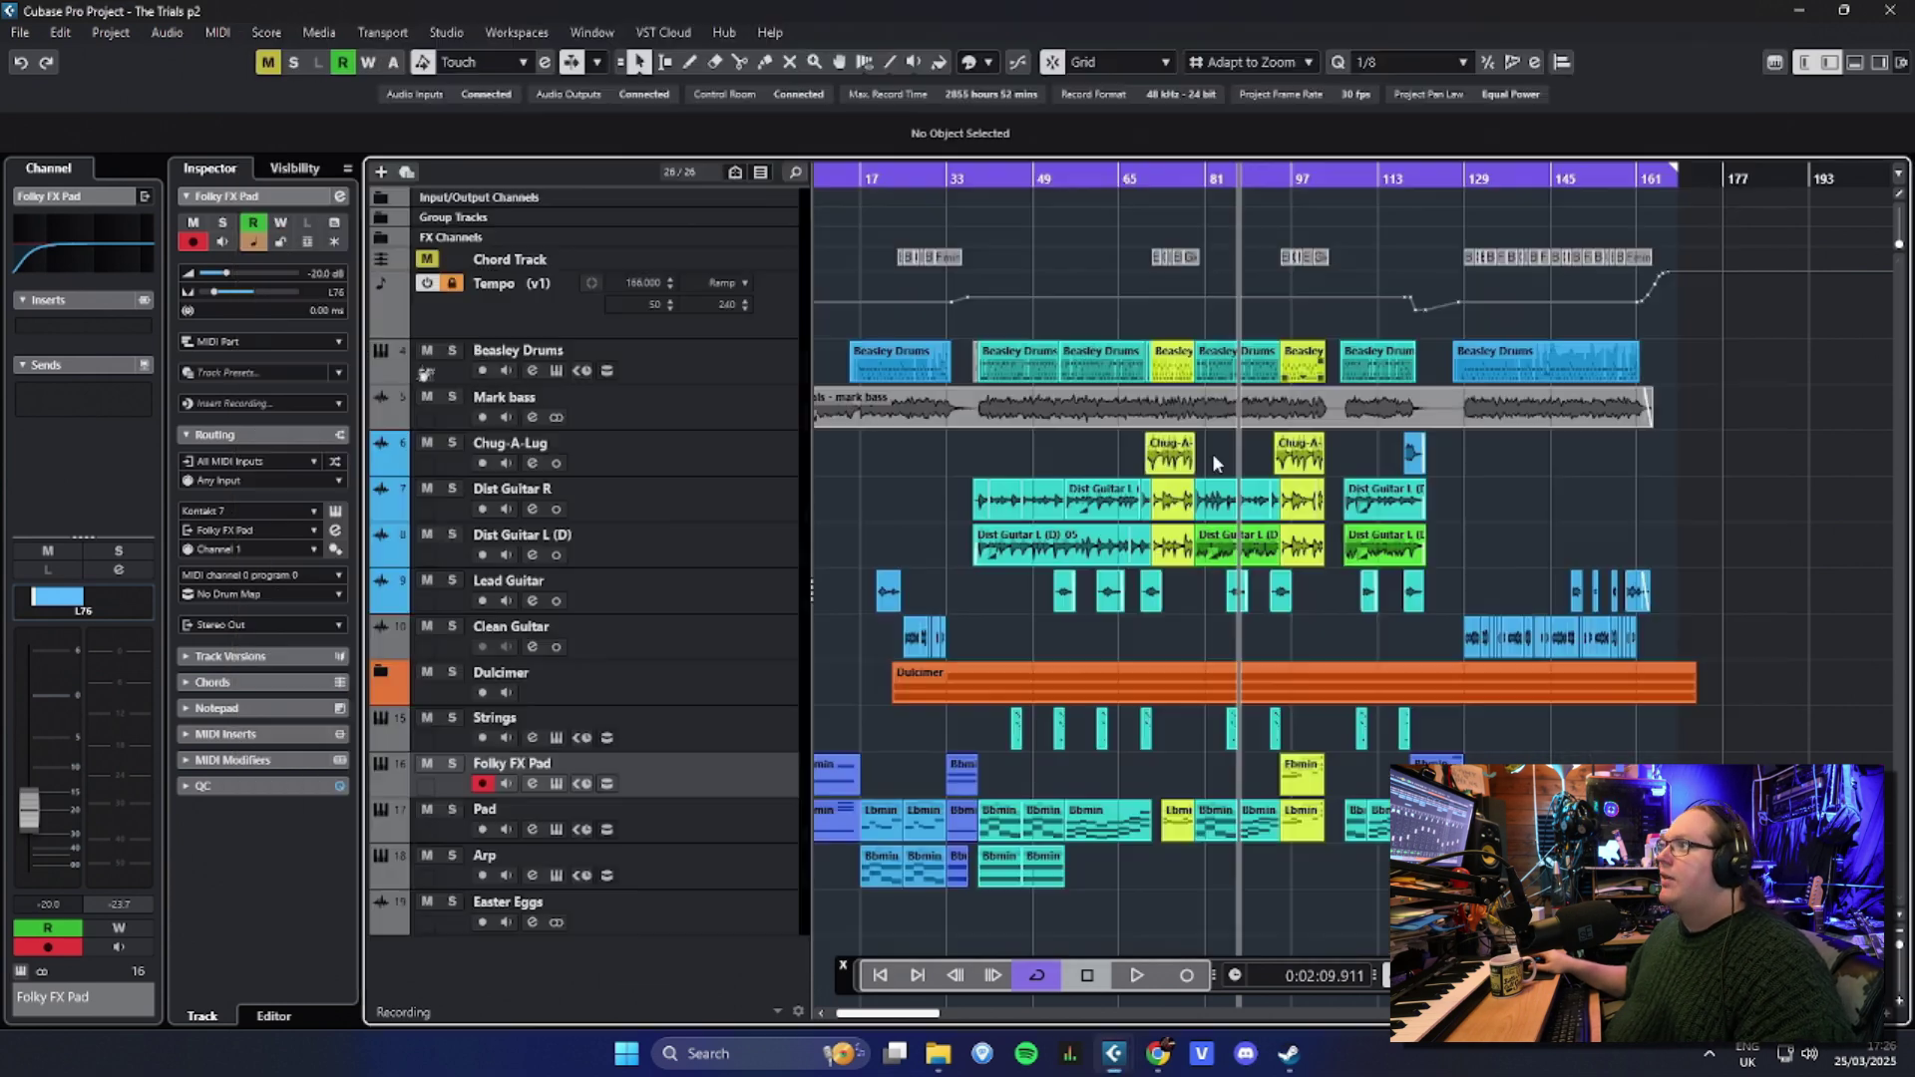
Step: Solo the Folky FX Pad track and play its part from about bar 94 to bar 103
drag(972, 180, 984, 200)
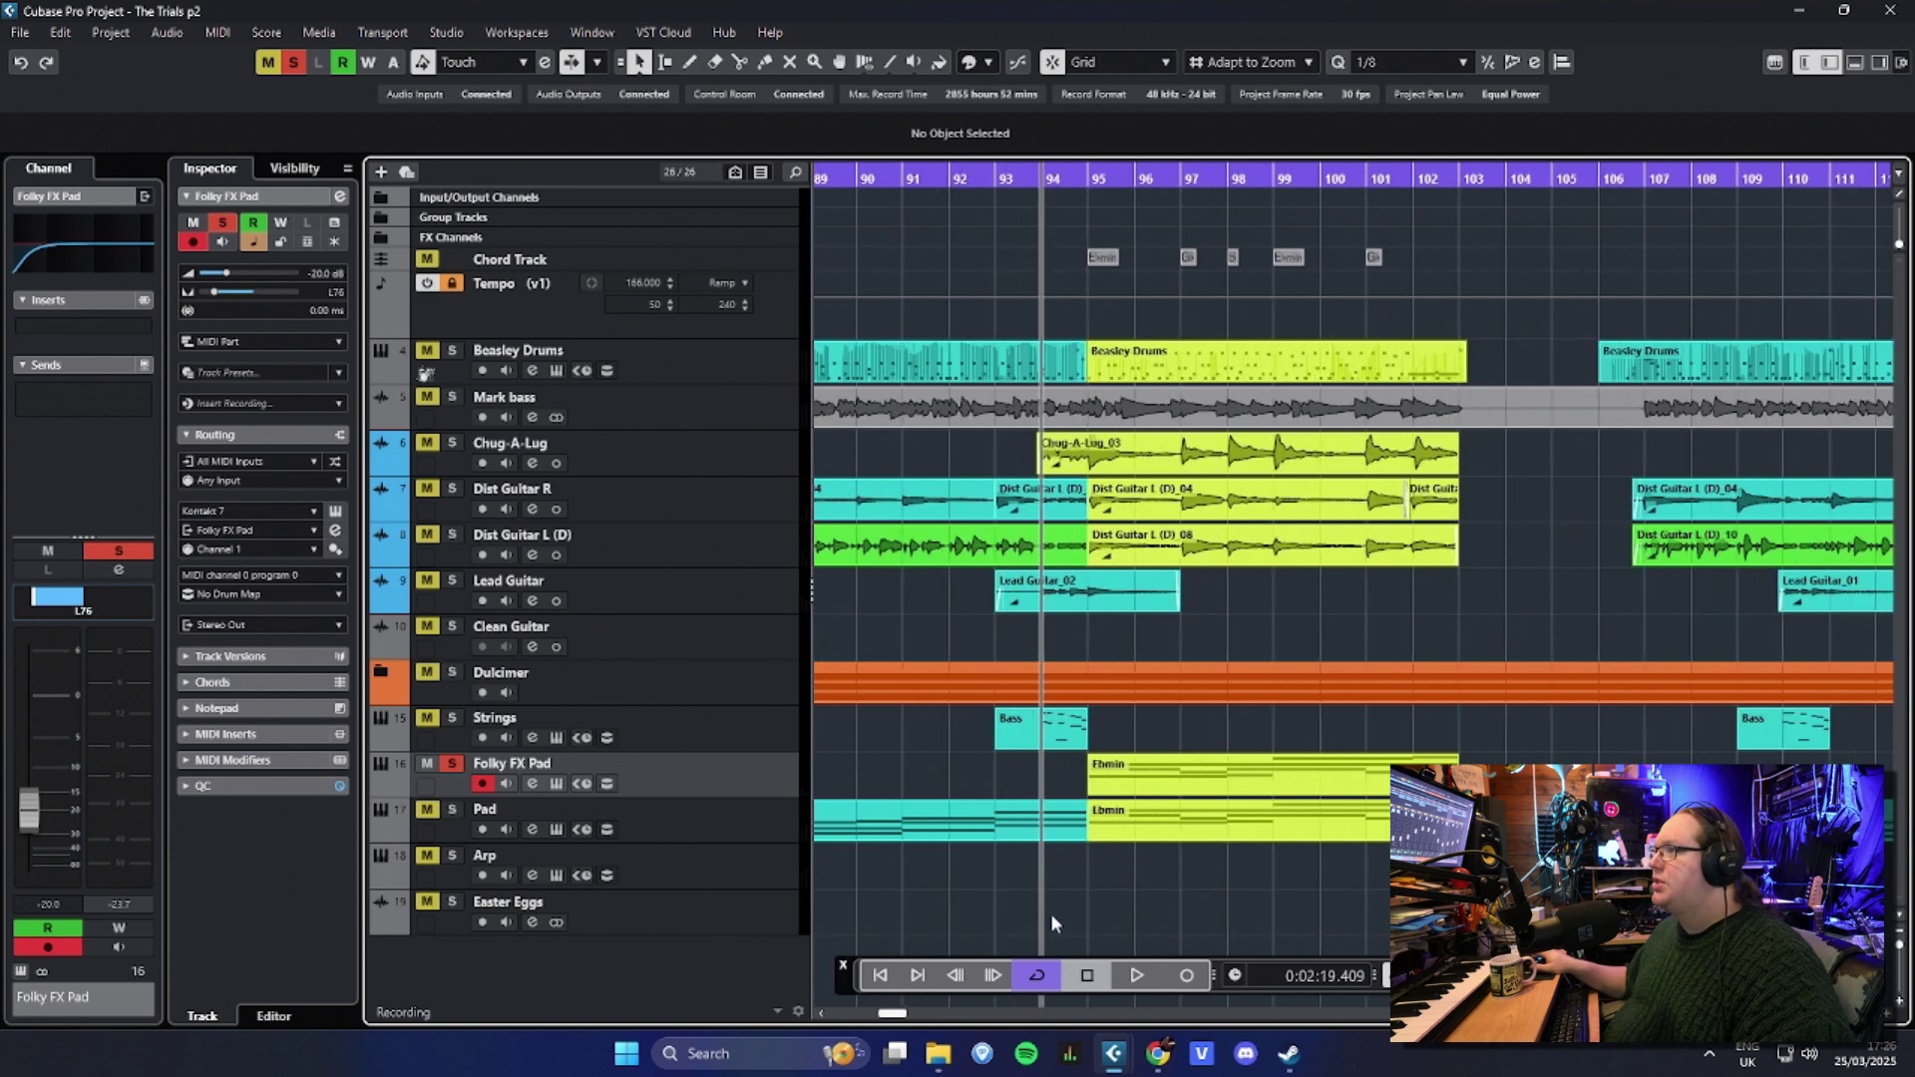
key(space)
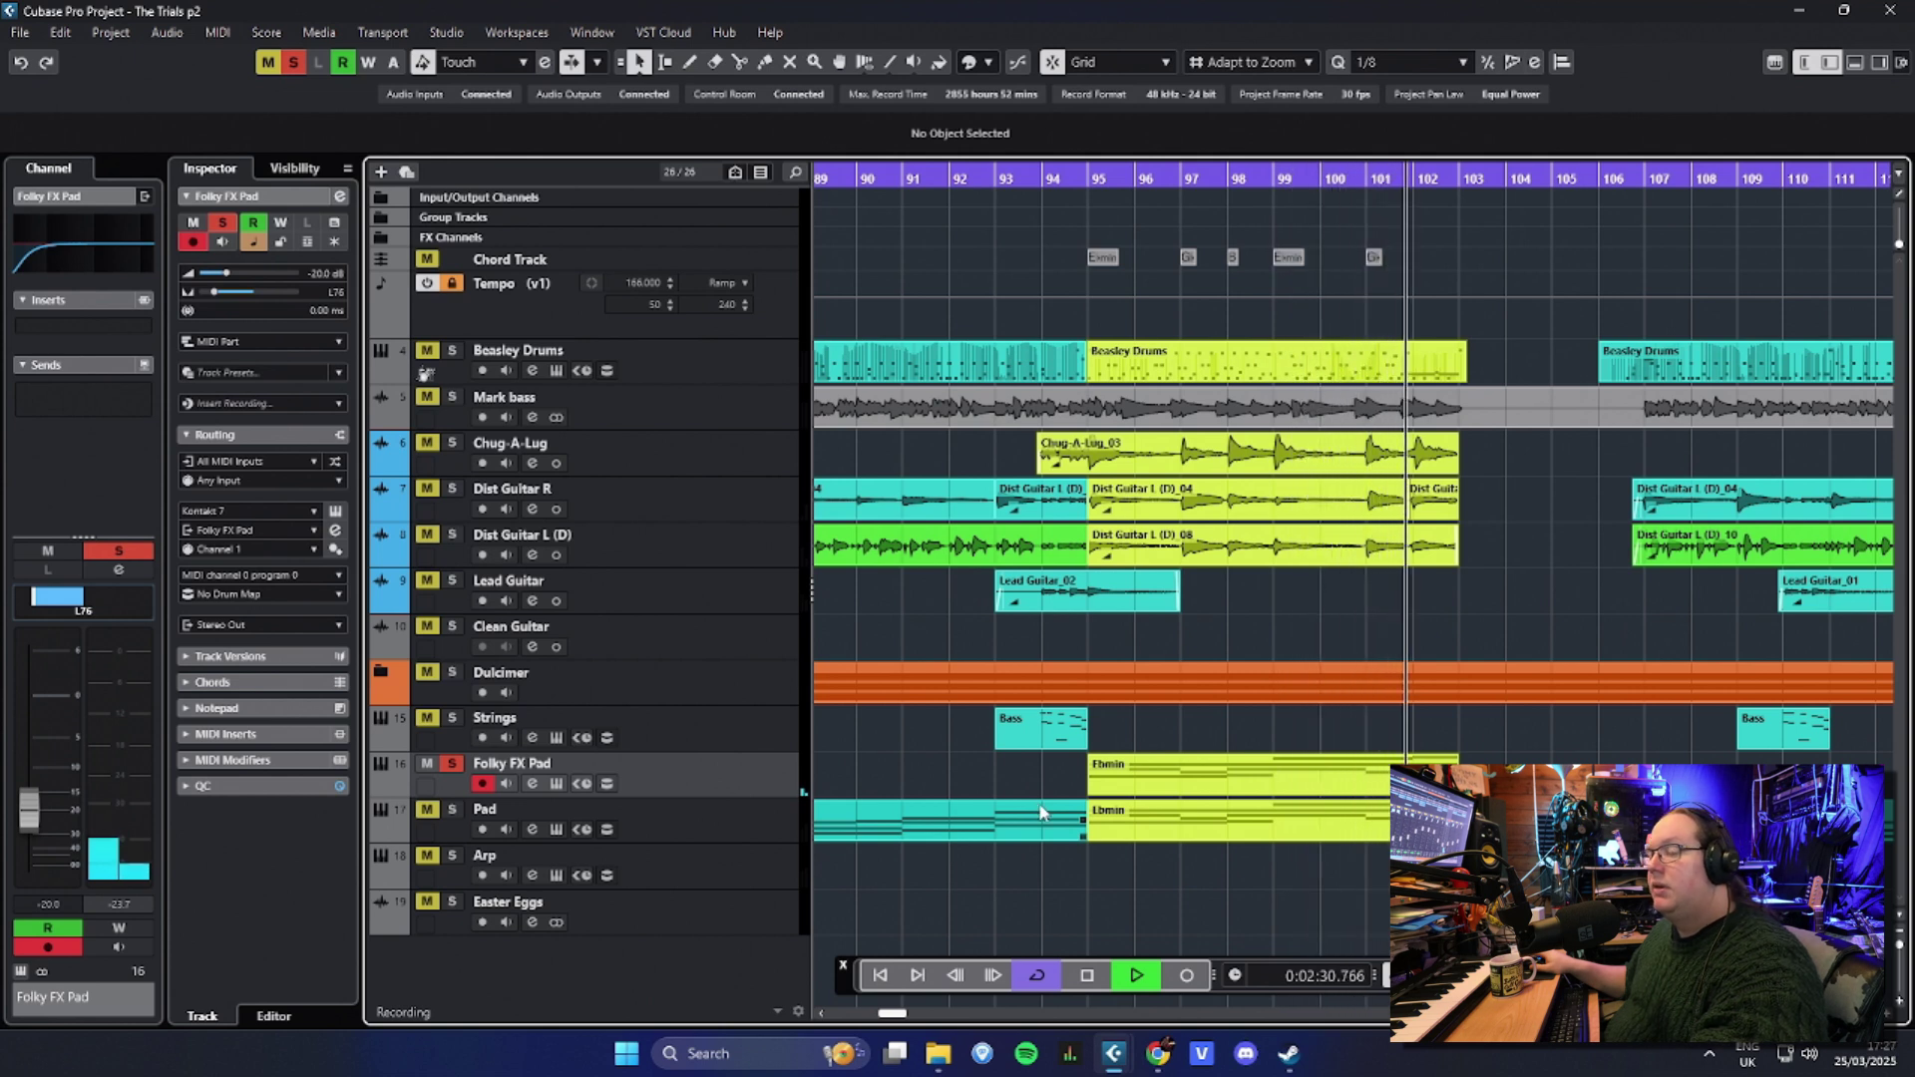
key(space)
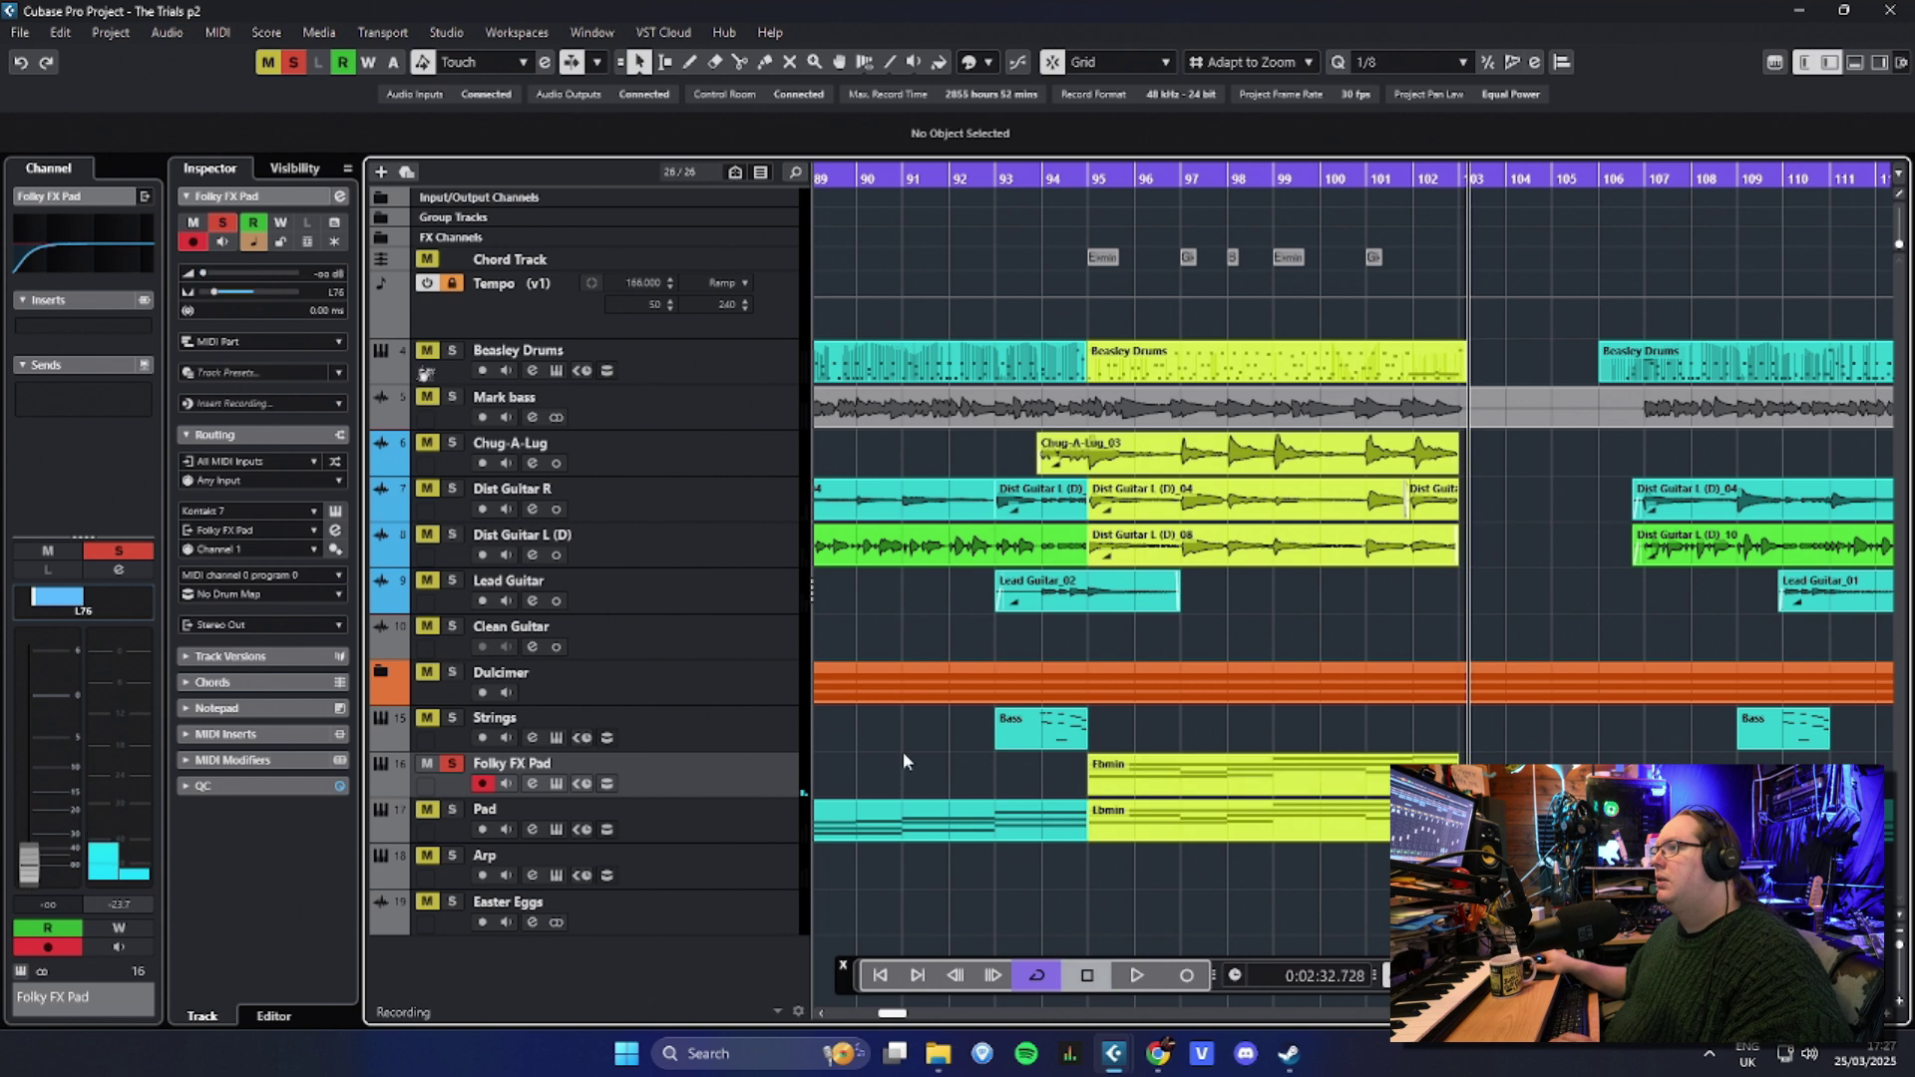
Step: Solo the Pad track instead and view its Padshop instrument, moving the plug-in window clear of the track list
click(452, 809)
click(742, 815)
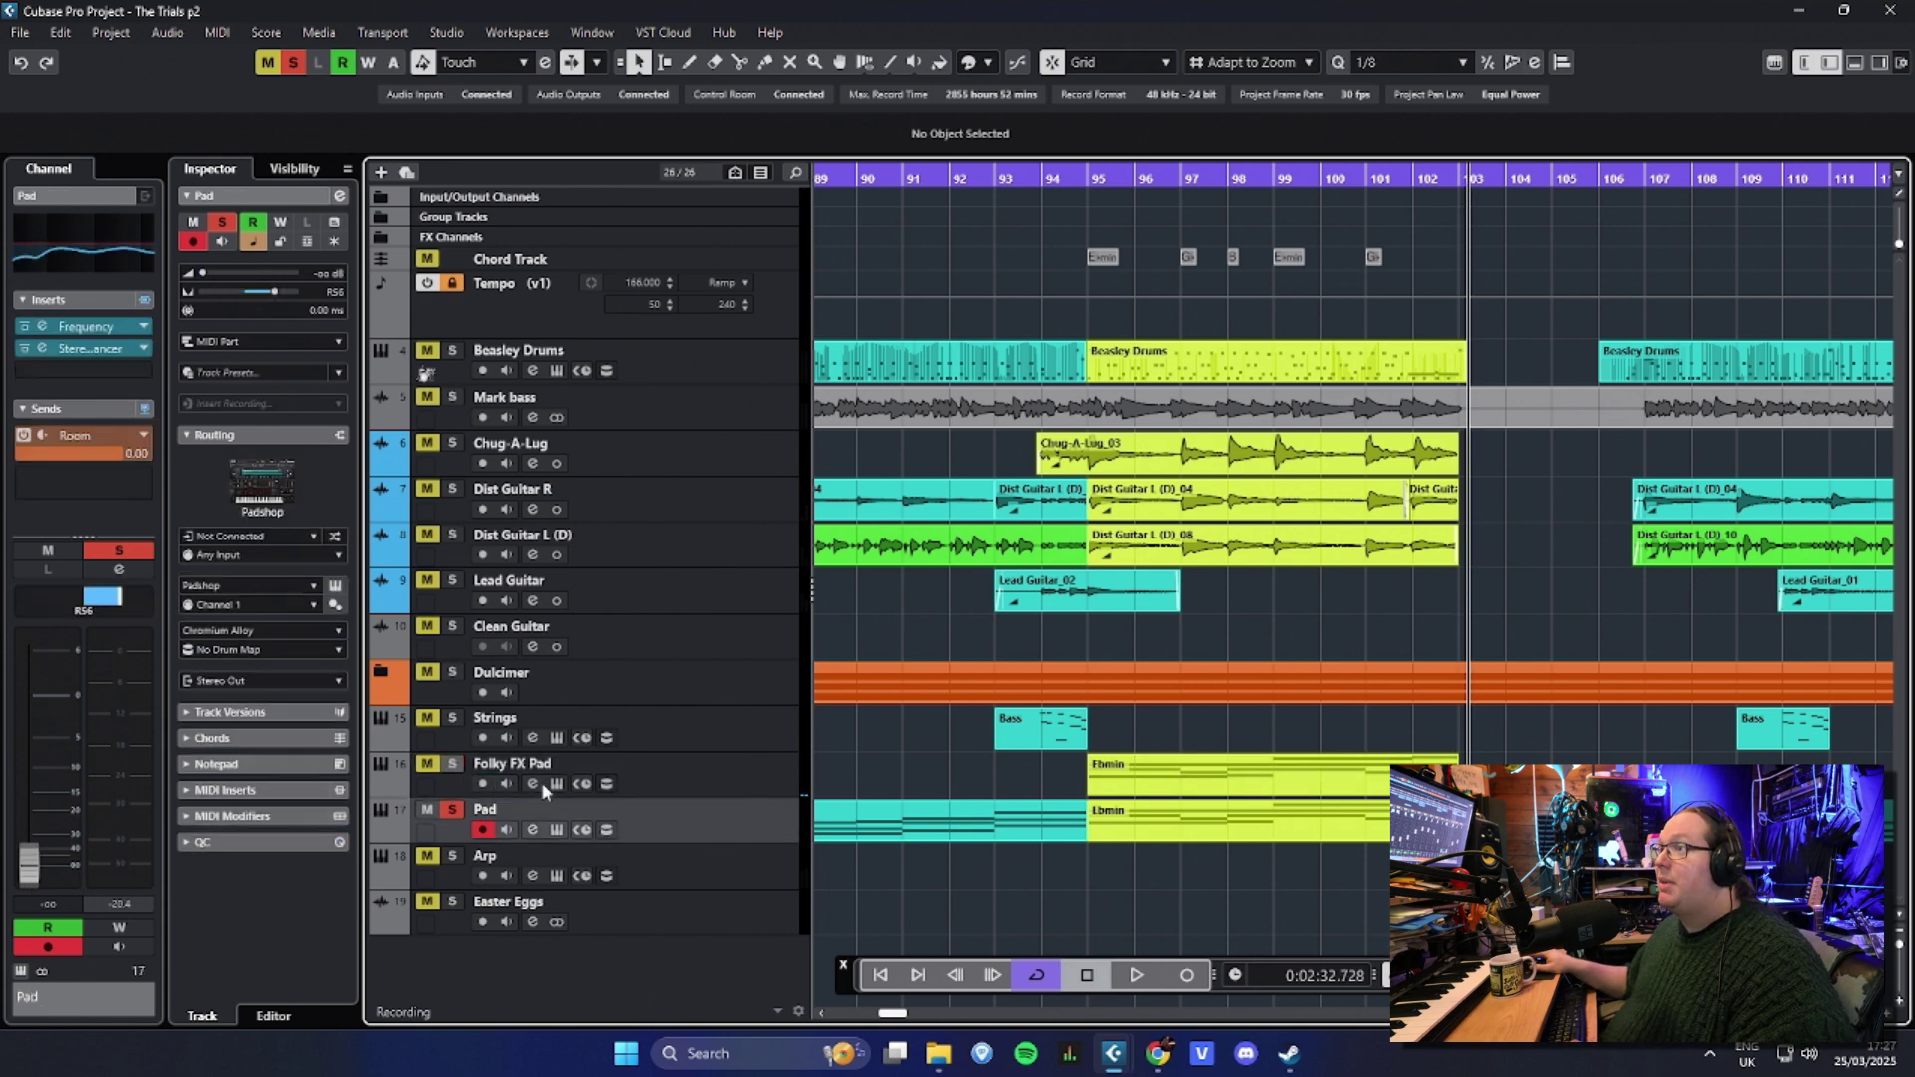
scroll(1044, 849, down, 3)
click(334, 588)
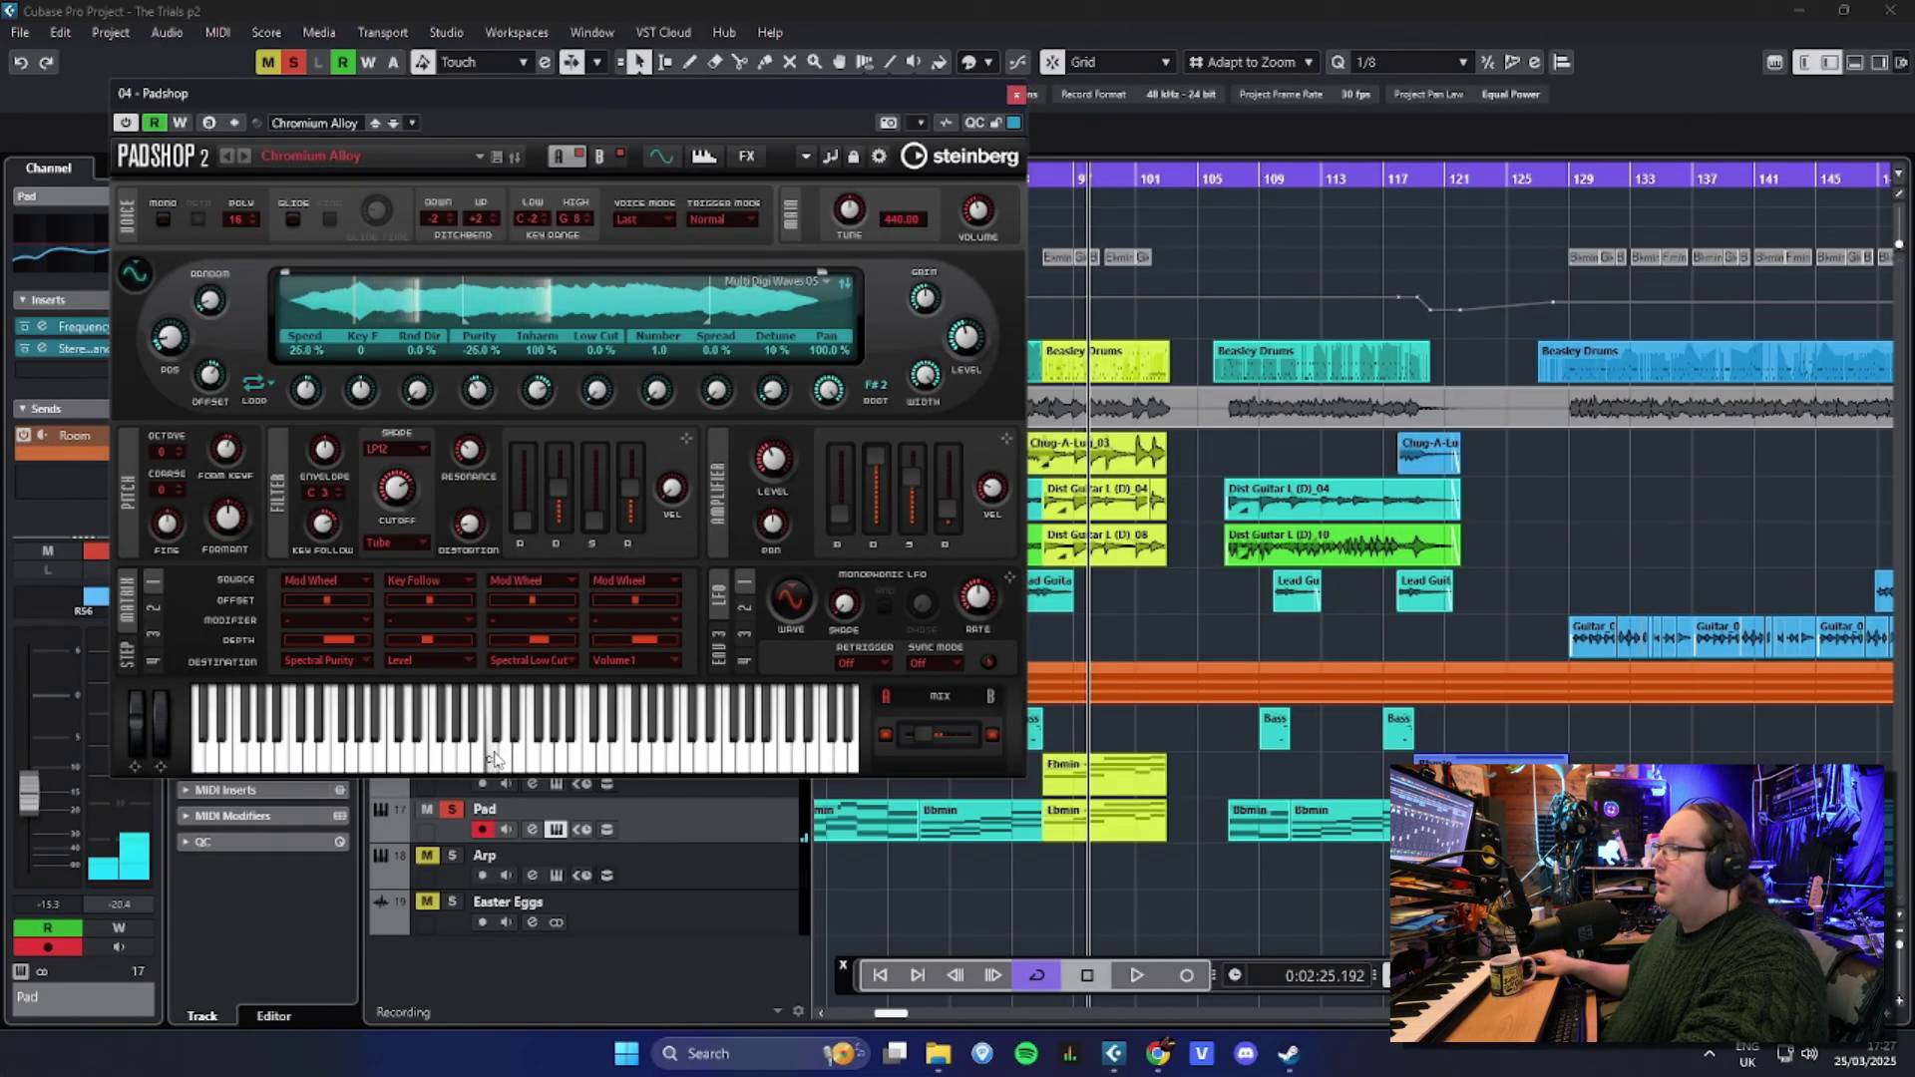
drag(846, 98, 620, 21)
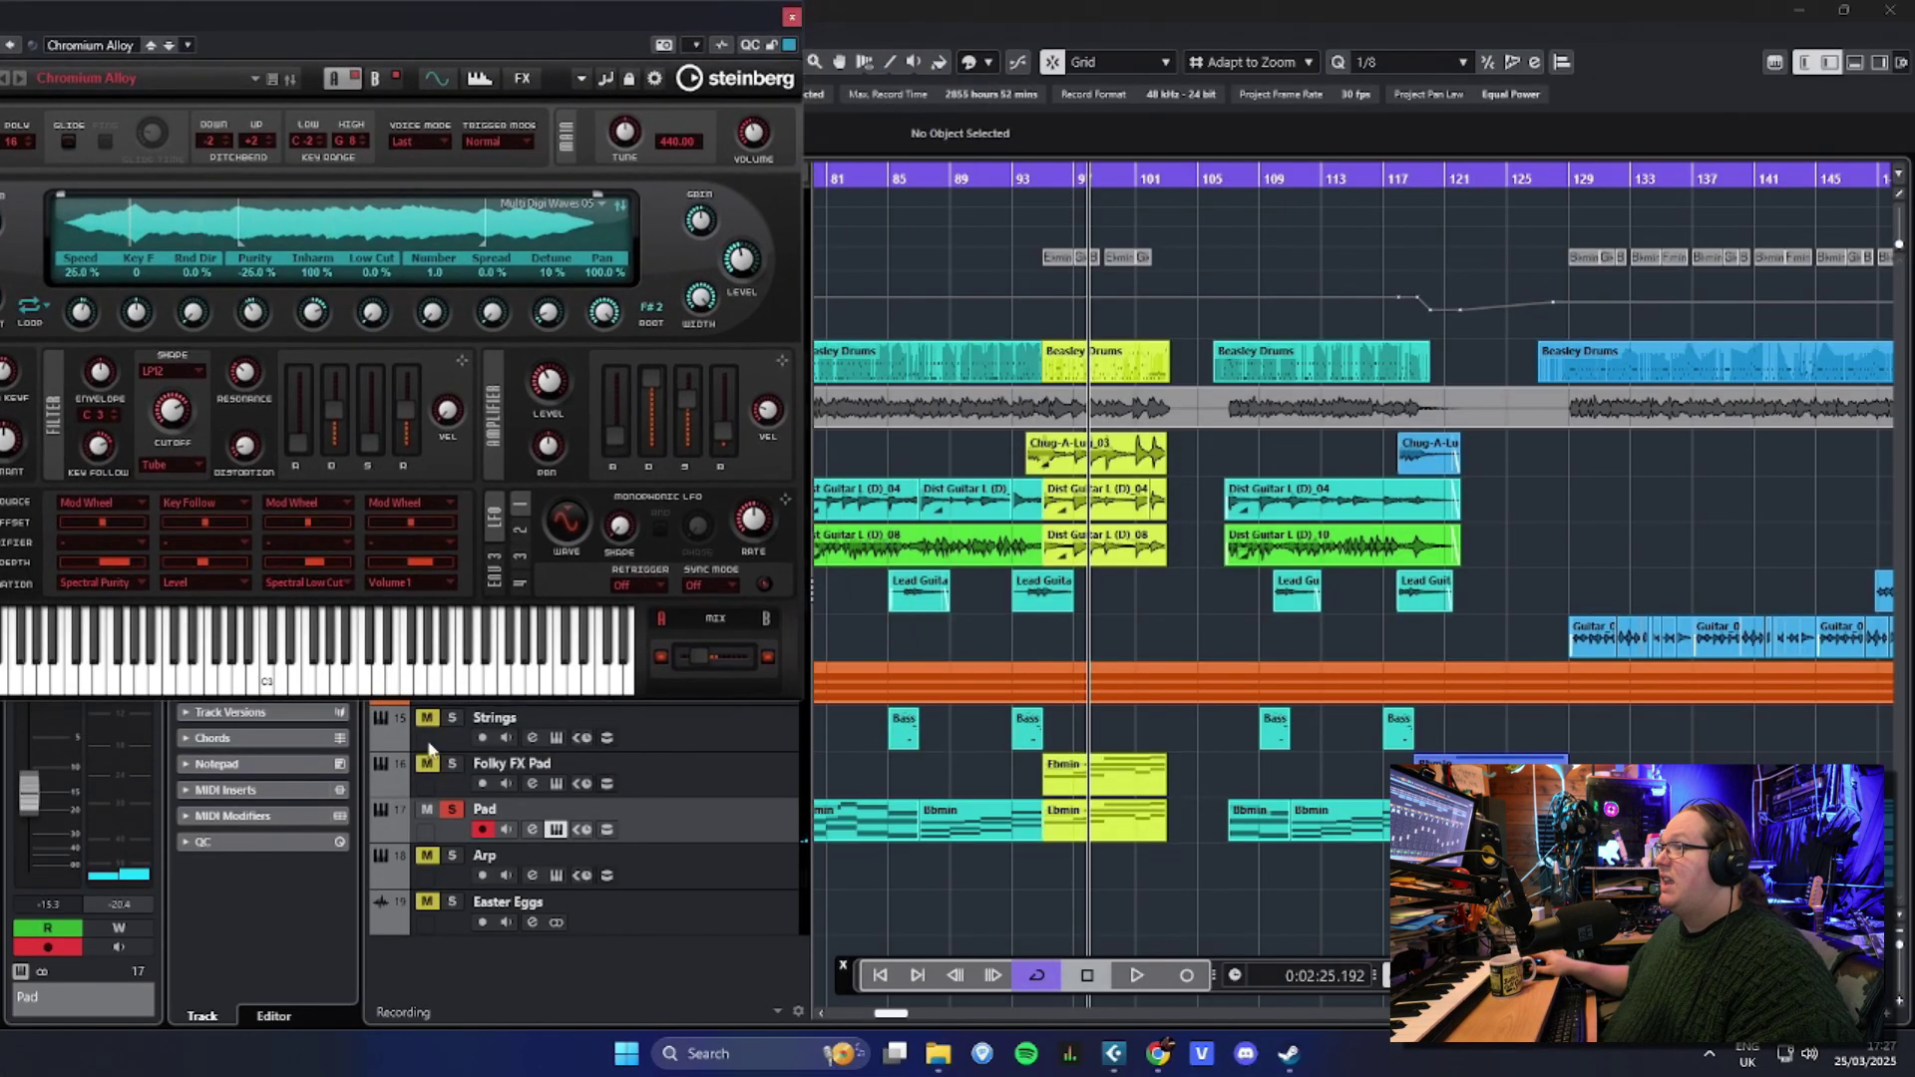
Step: Solo the Folky FX Pad alongside the Pad and play both together from bar 95 past bar 102
scroll(1007, 341, up, 1)
scroll(1008, 341, up, 2)
click(1067, 180)
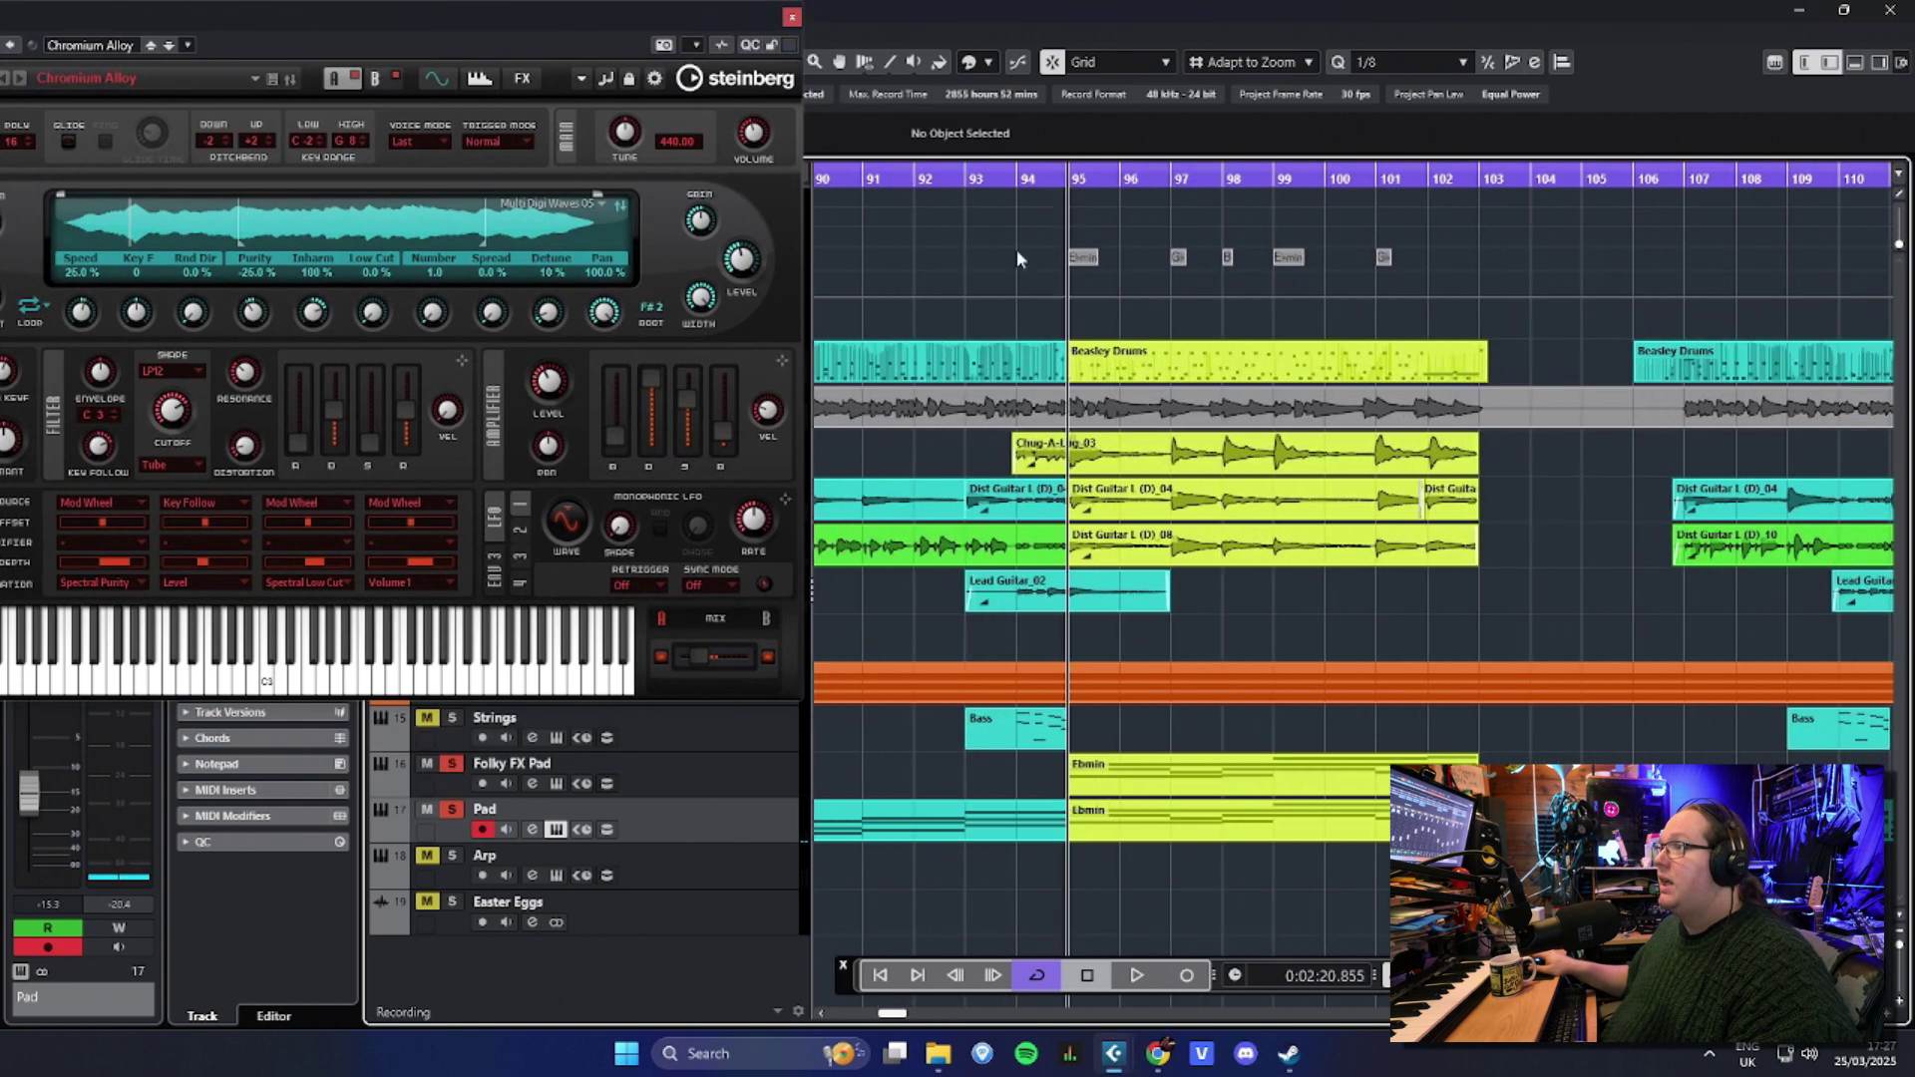
click(708, 766)
key(space)
drag(504, 21, 720, 96)
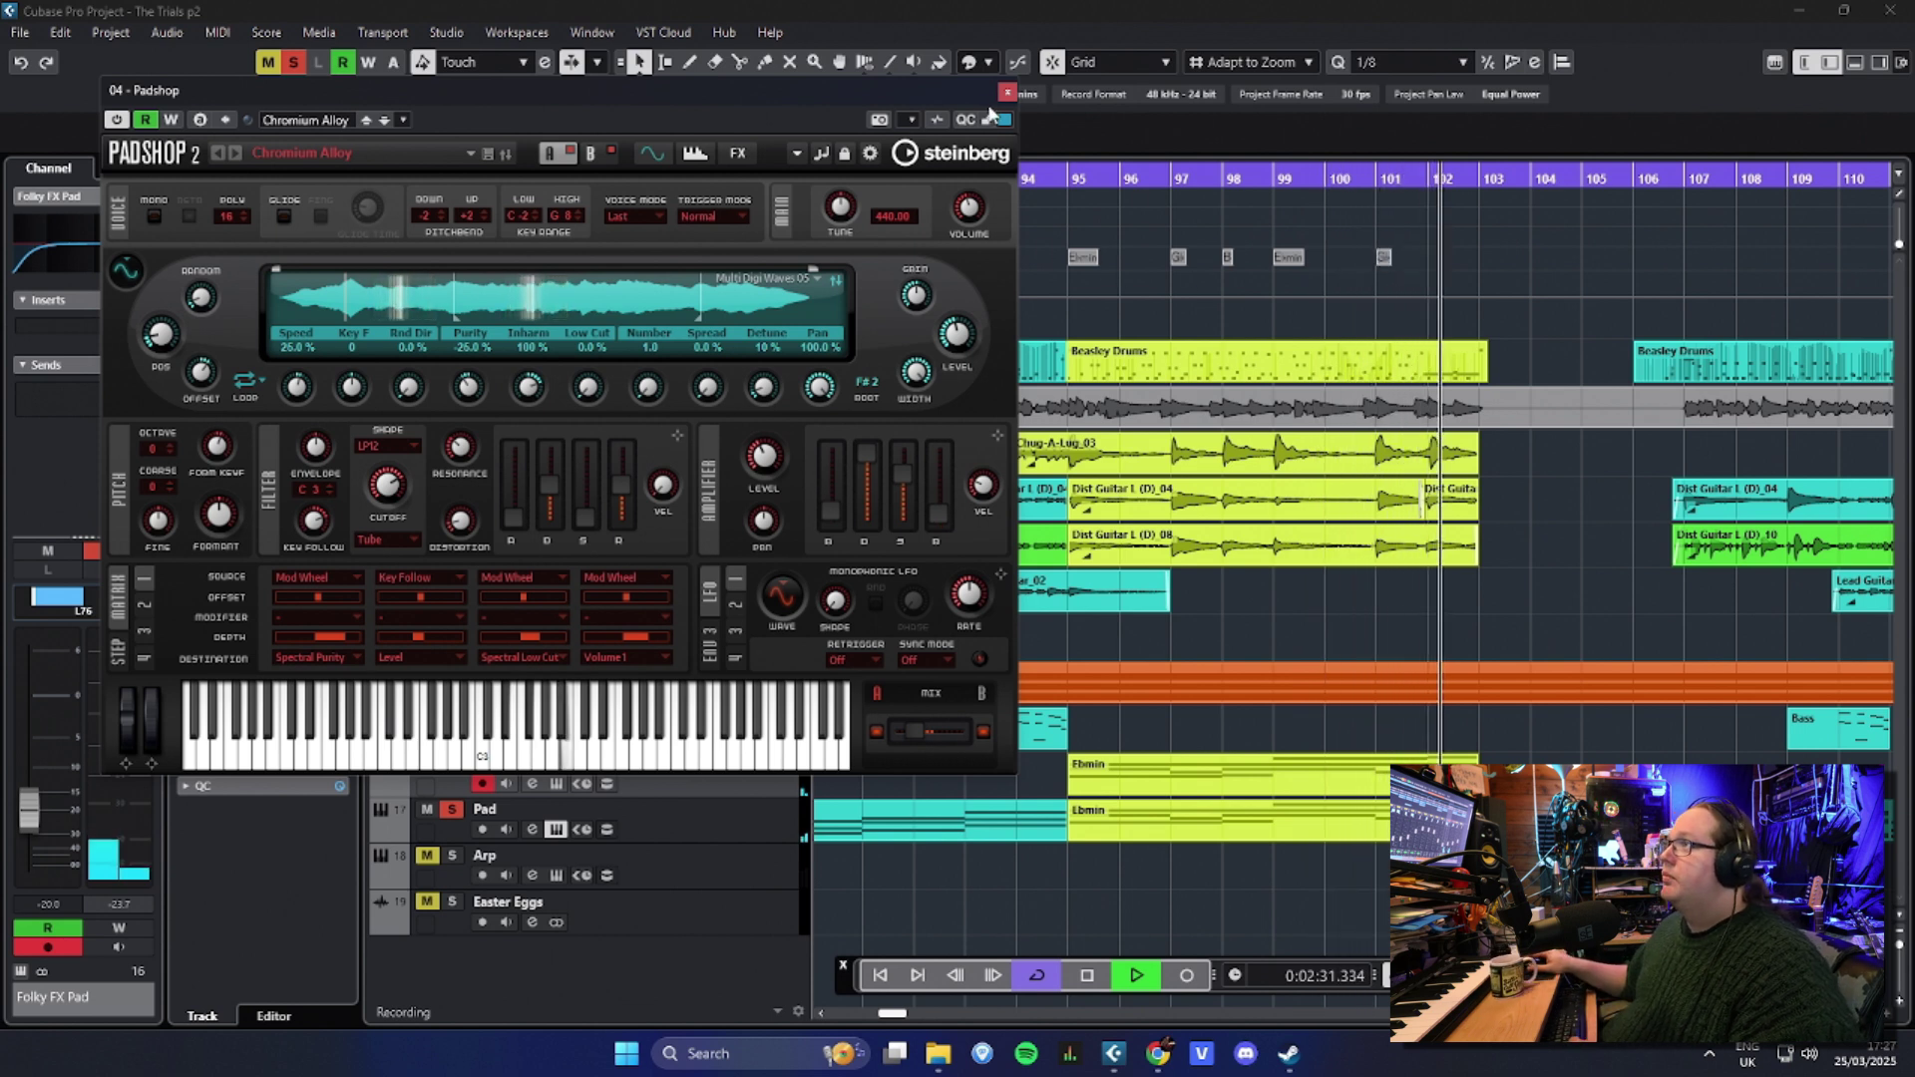
click(1087, 976)
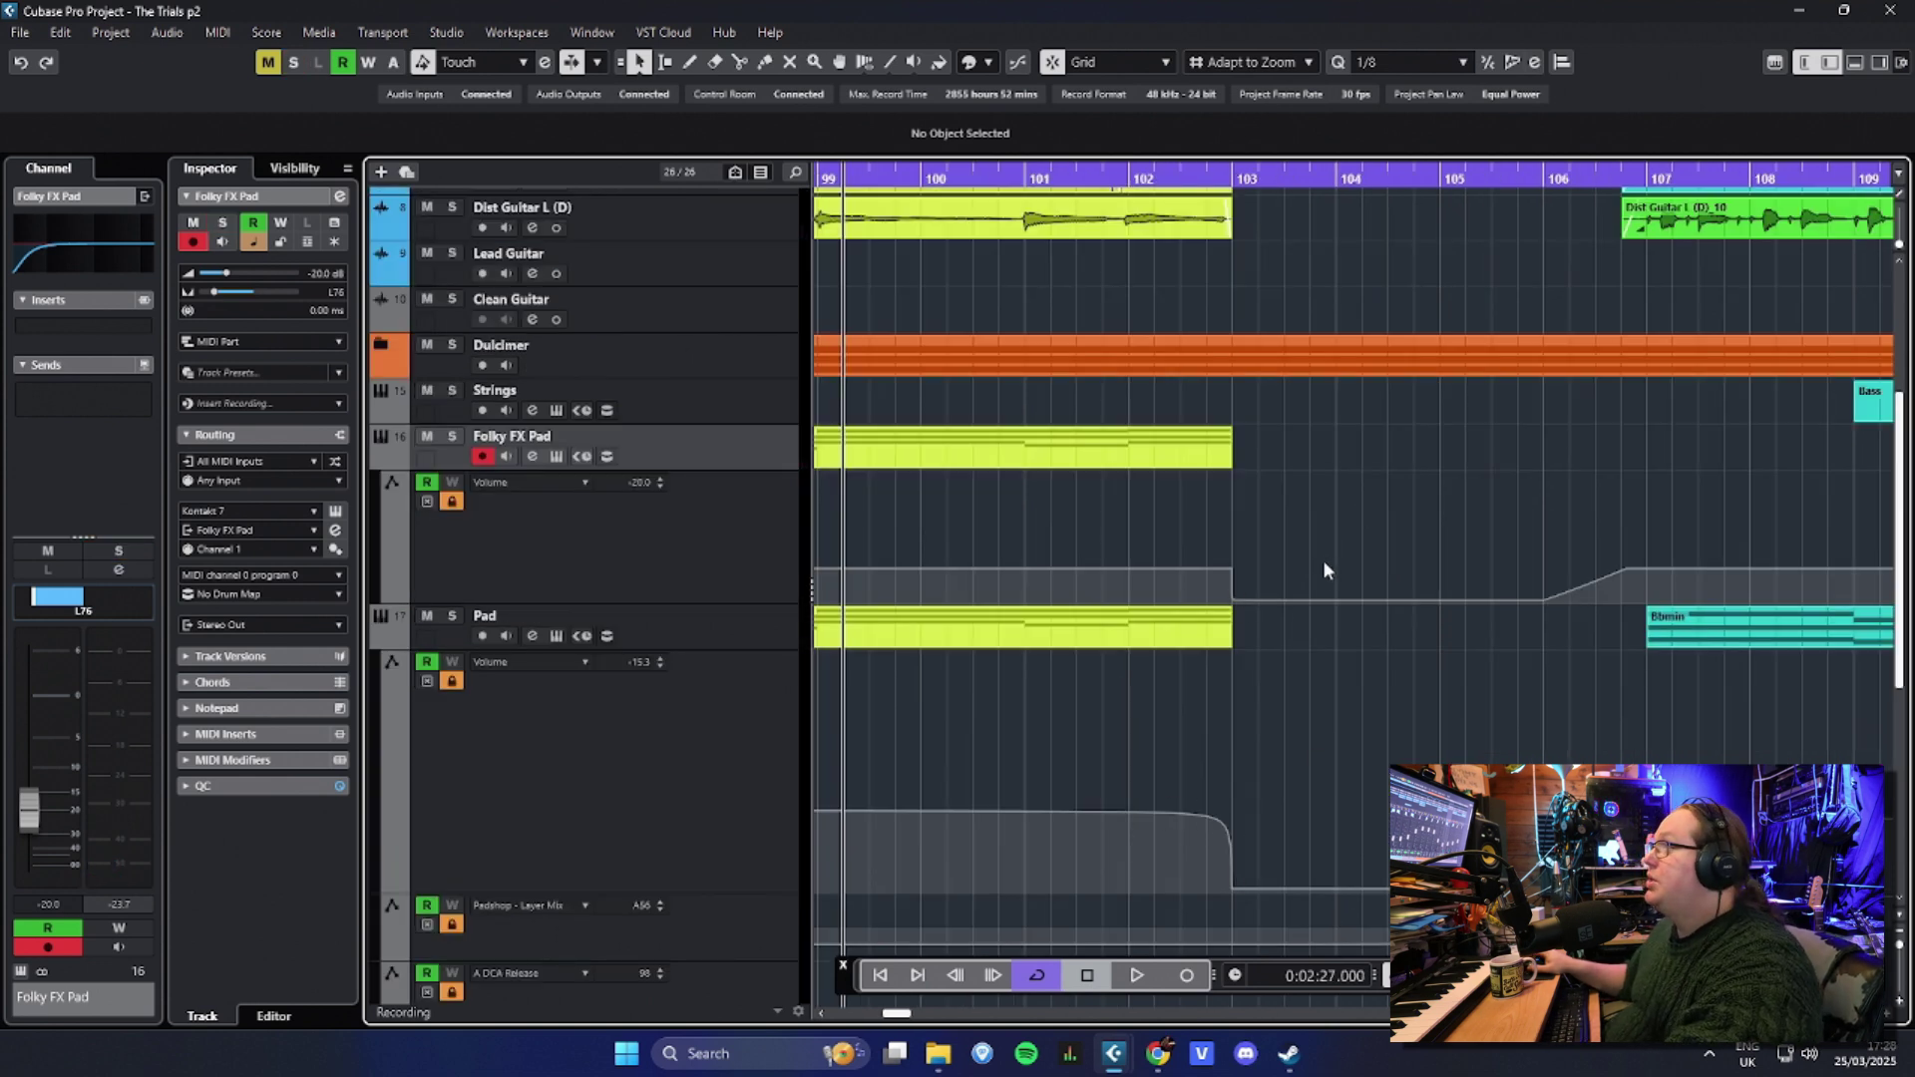
Step: Play the full mix from about bar 99 to bar 106 while viewing the Folky FX Pad and Pad volume automation
scroll(1323, 560, up, 5)
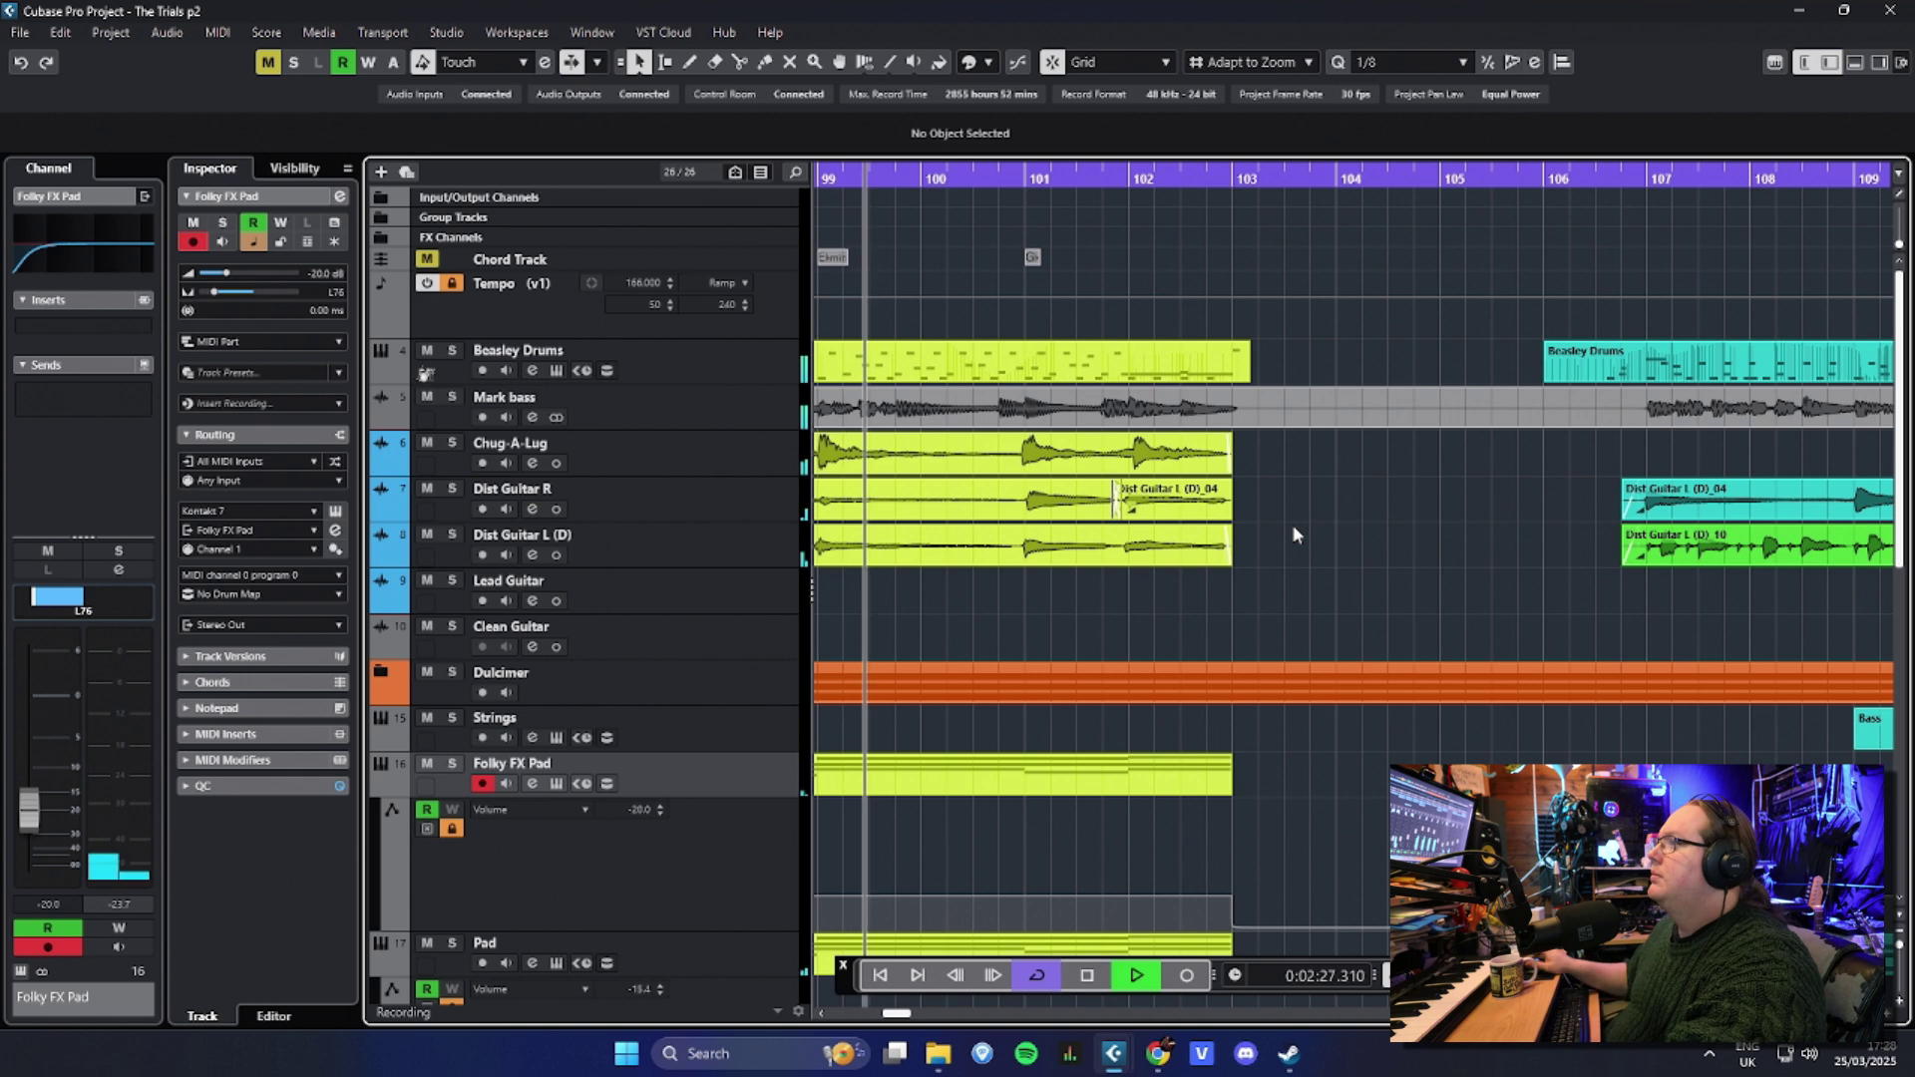
scroll(1367, 633, down, 2)
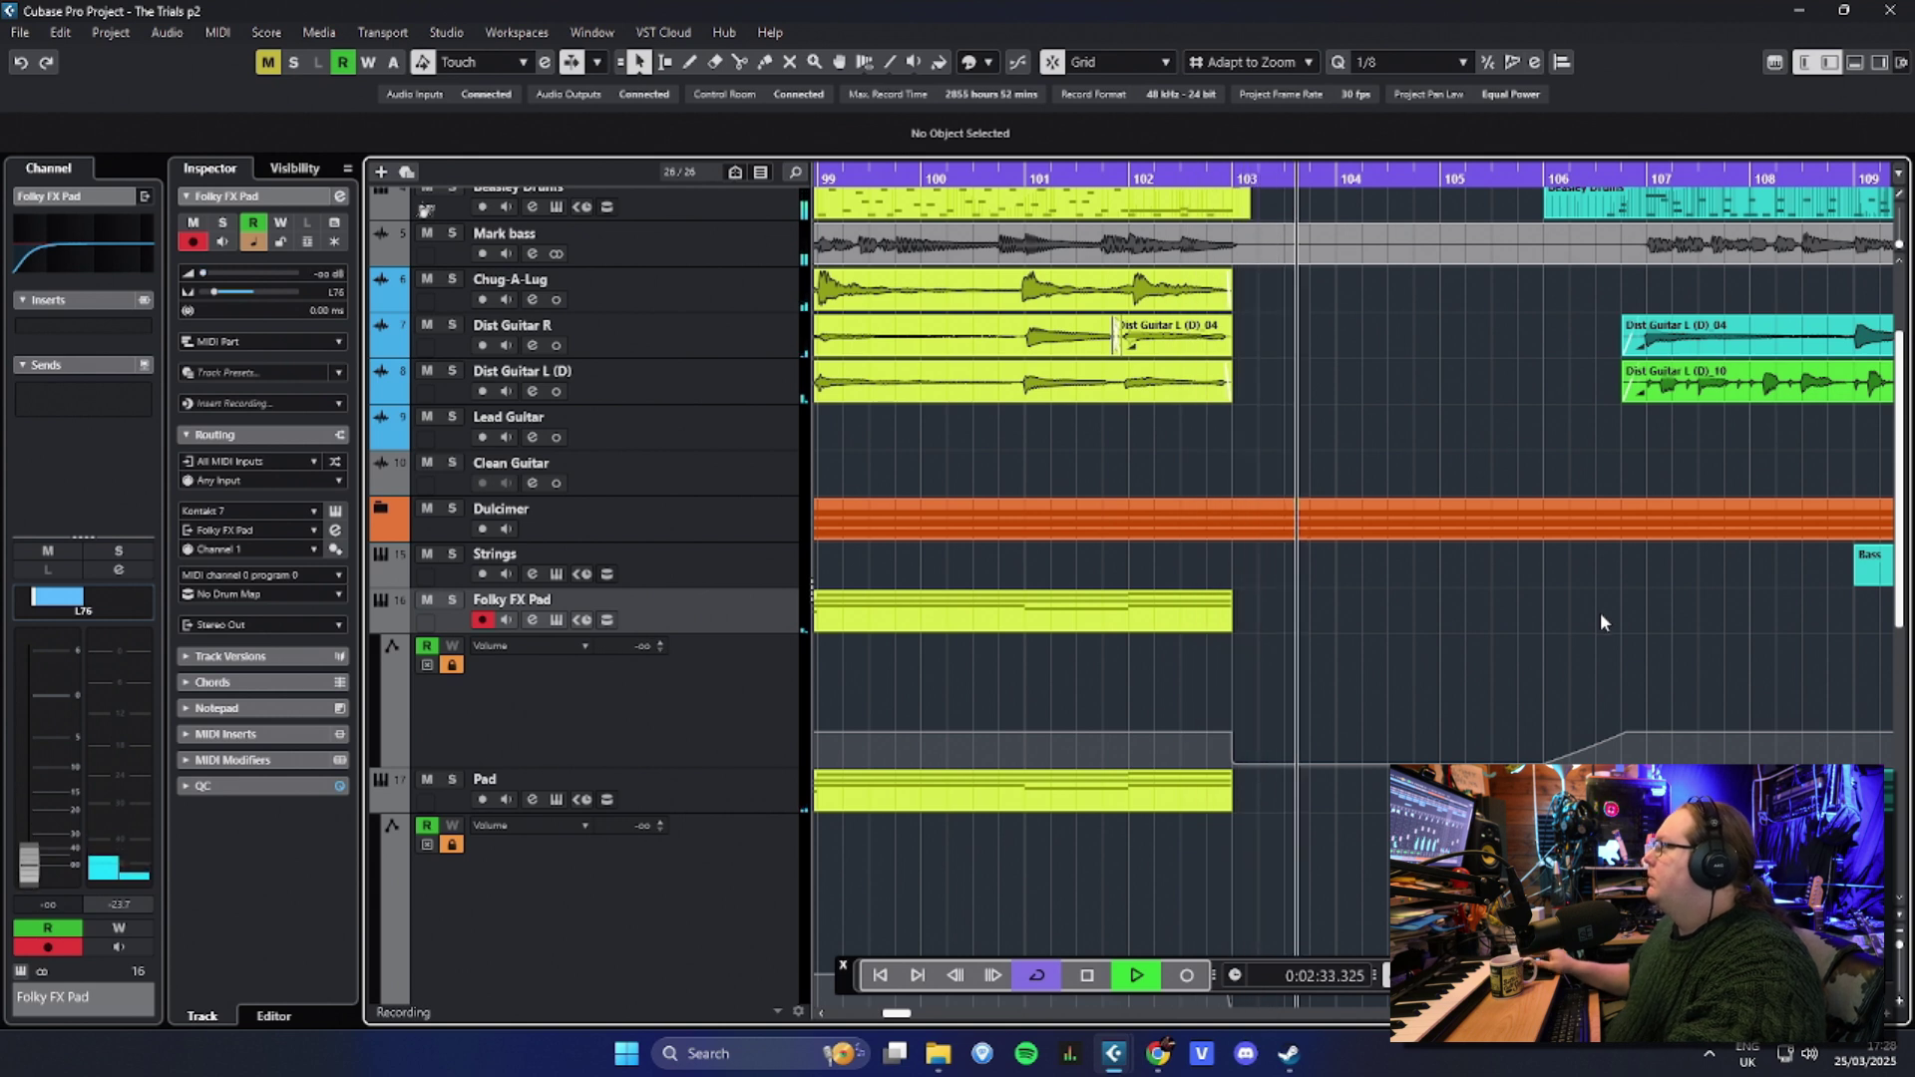
key(space)
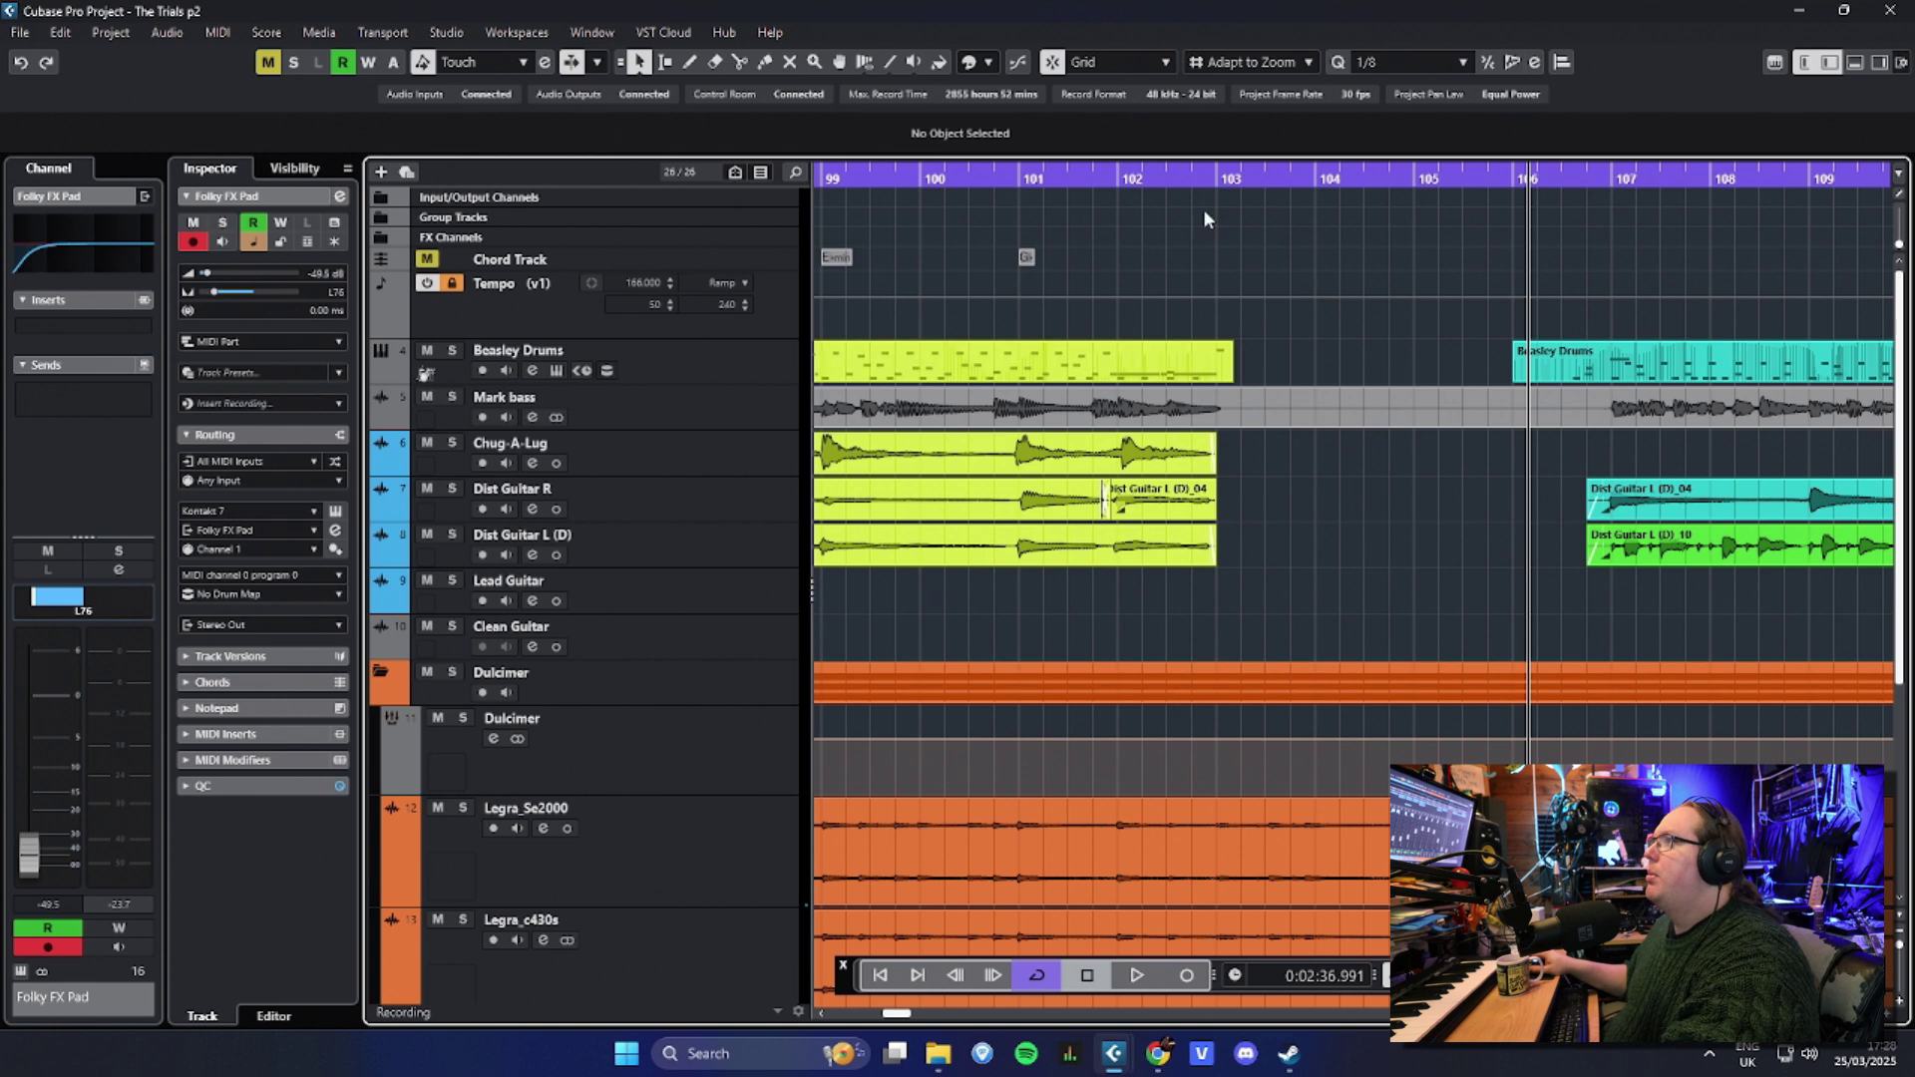
Step: Move the playhead to bar 102 and collapse the Dulcimer folder
click(1117, 177)
key(g)
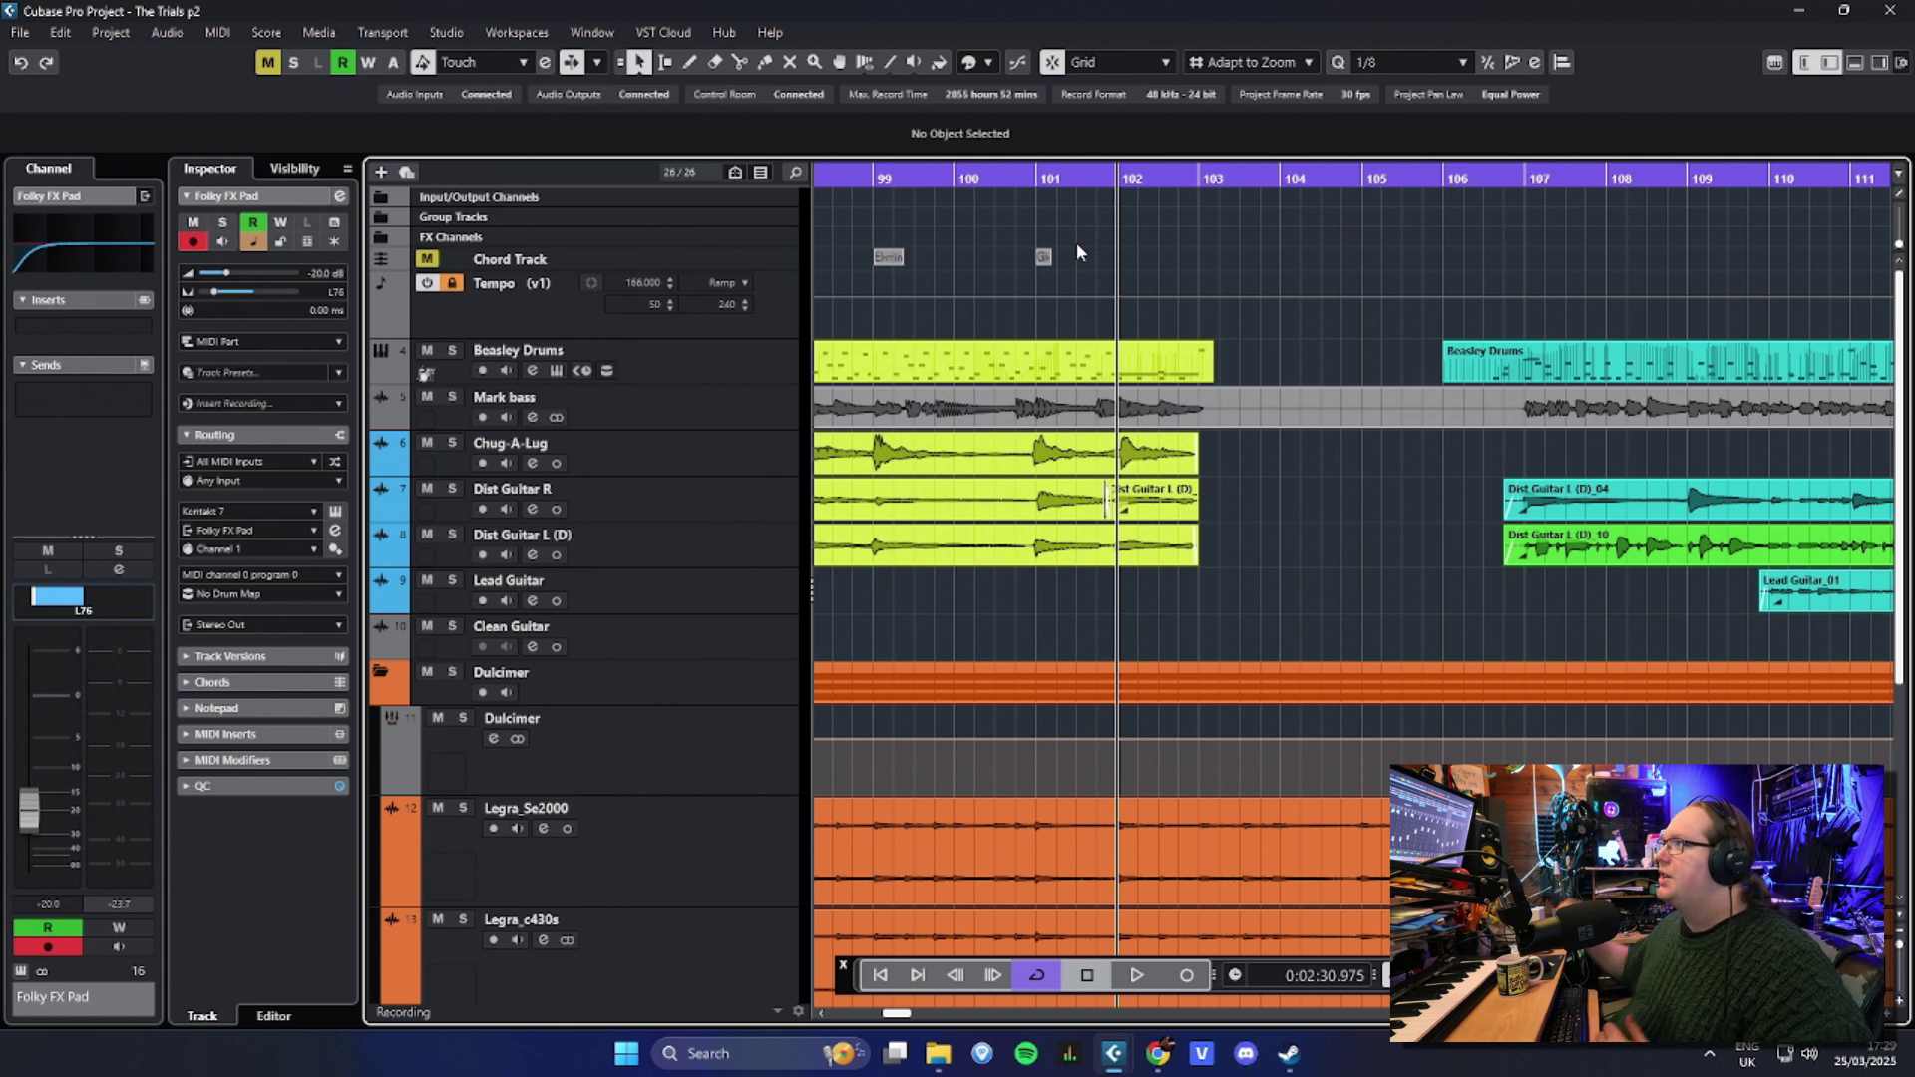
scroll(1312, 558, down, 3)
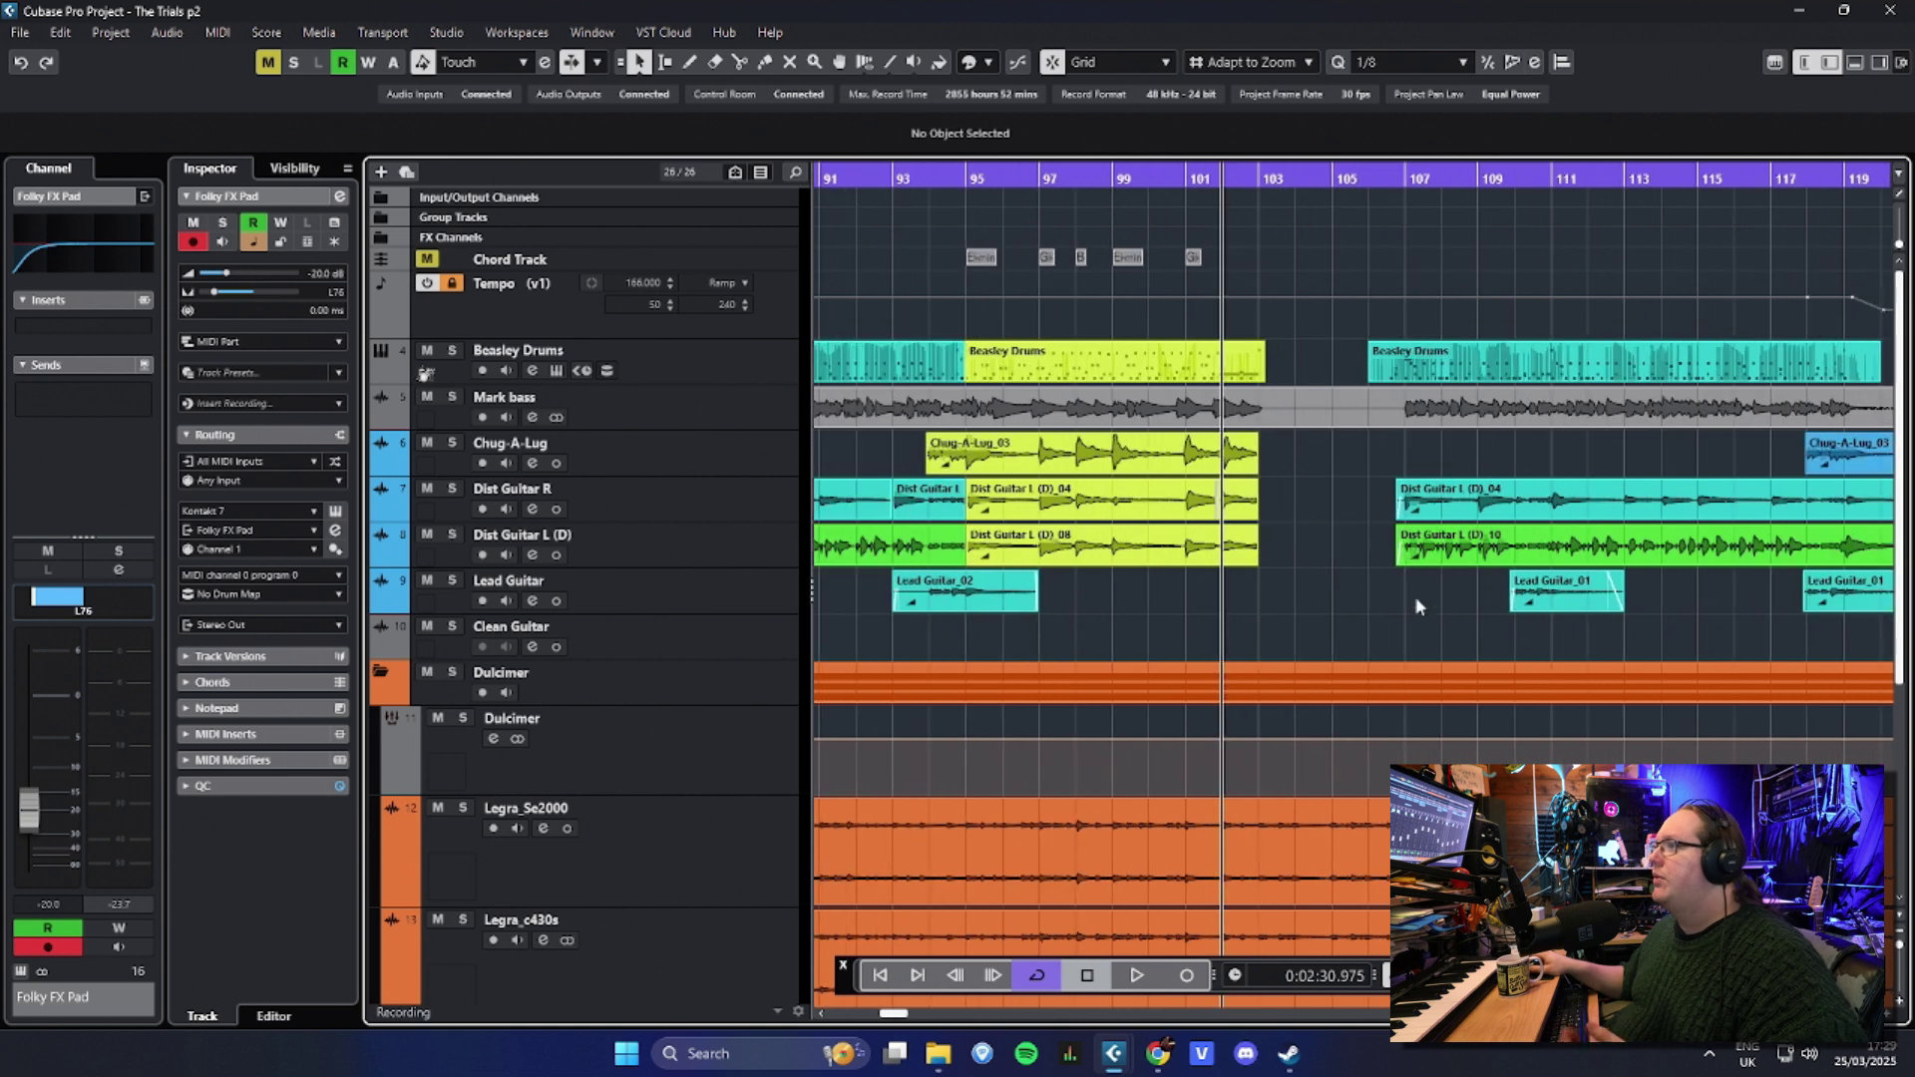
scroll(1419, 606, down, 3)
click(393, 513)
scroll(1263, 620, down, 5)
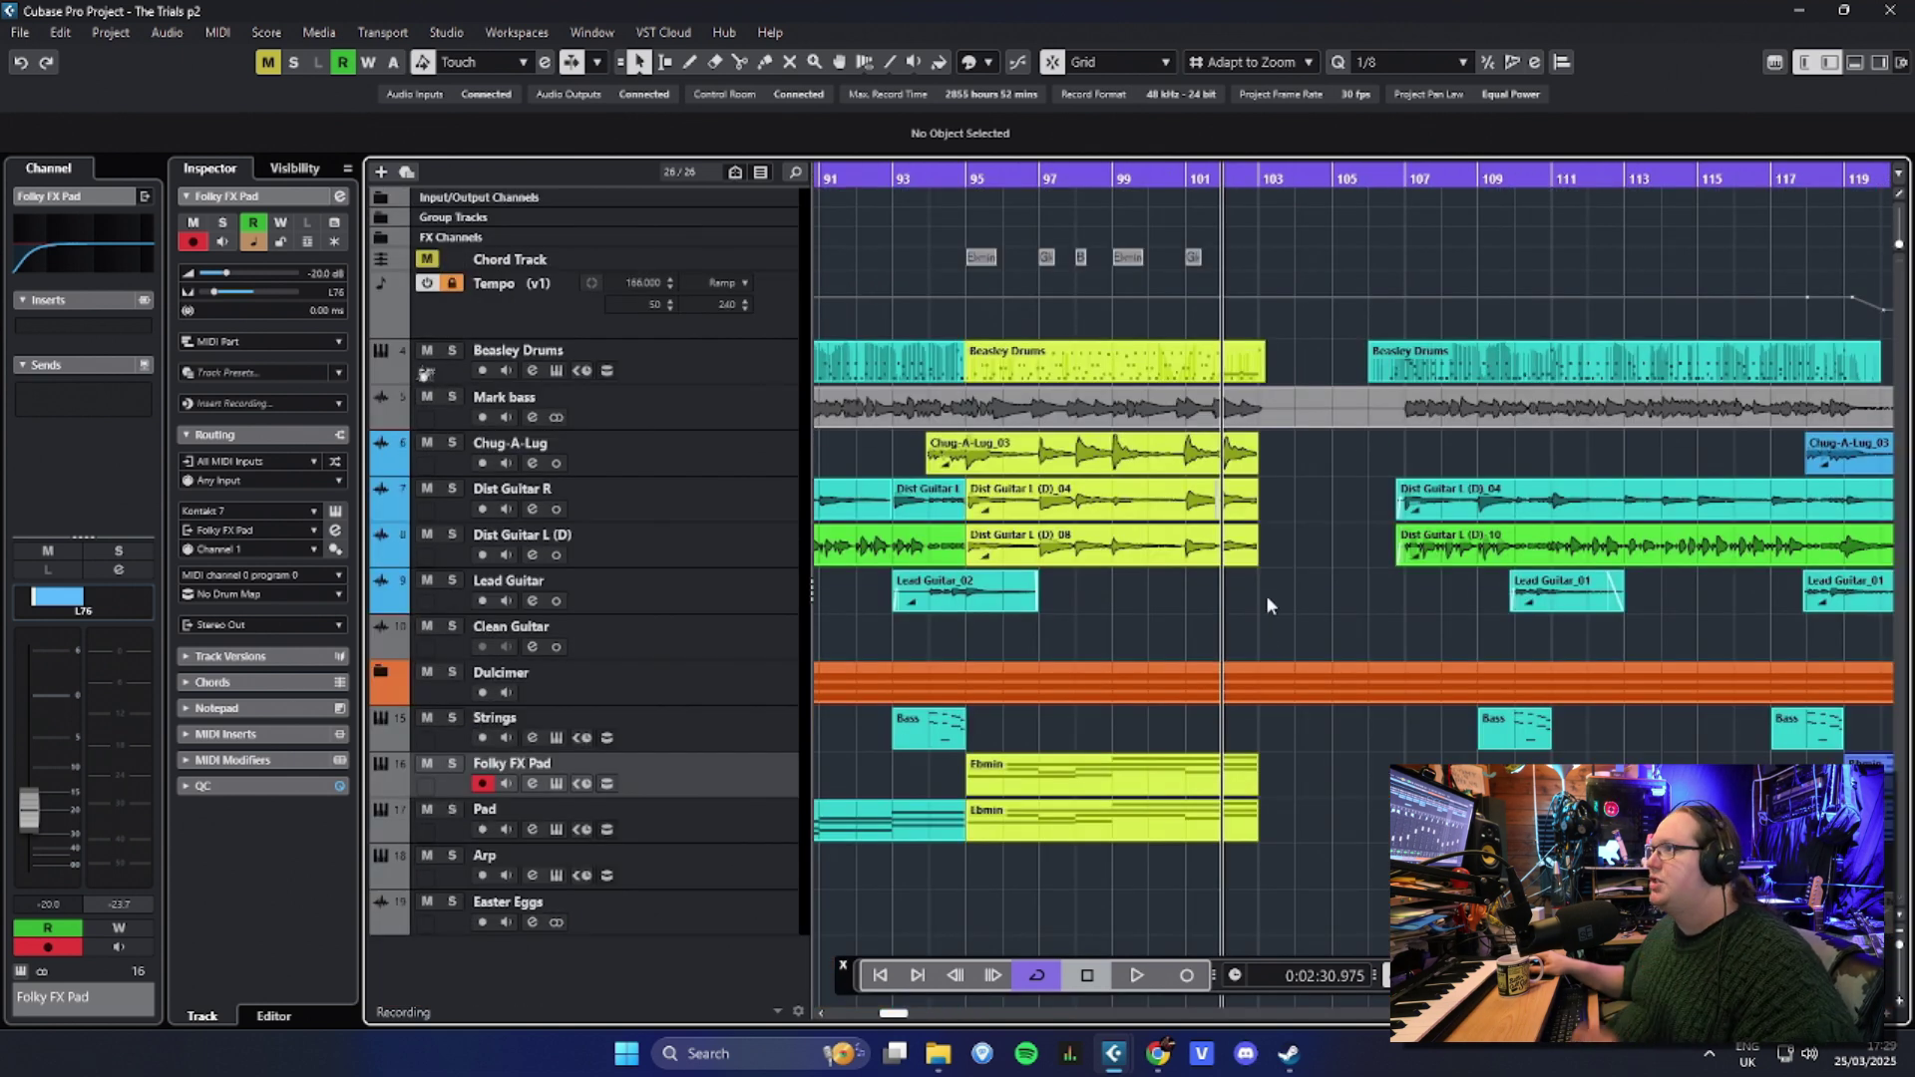
Step: Select the Arp track and solo it
key(Down)
key(Down)
key(s)
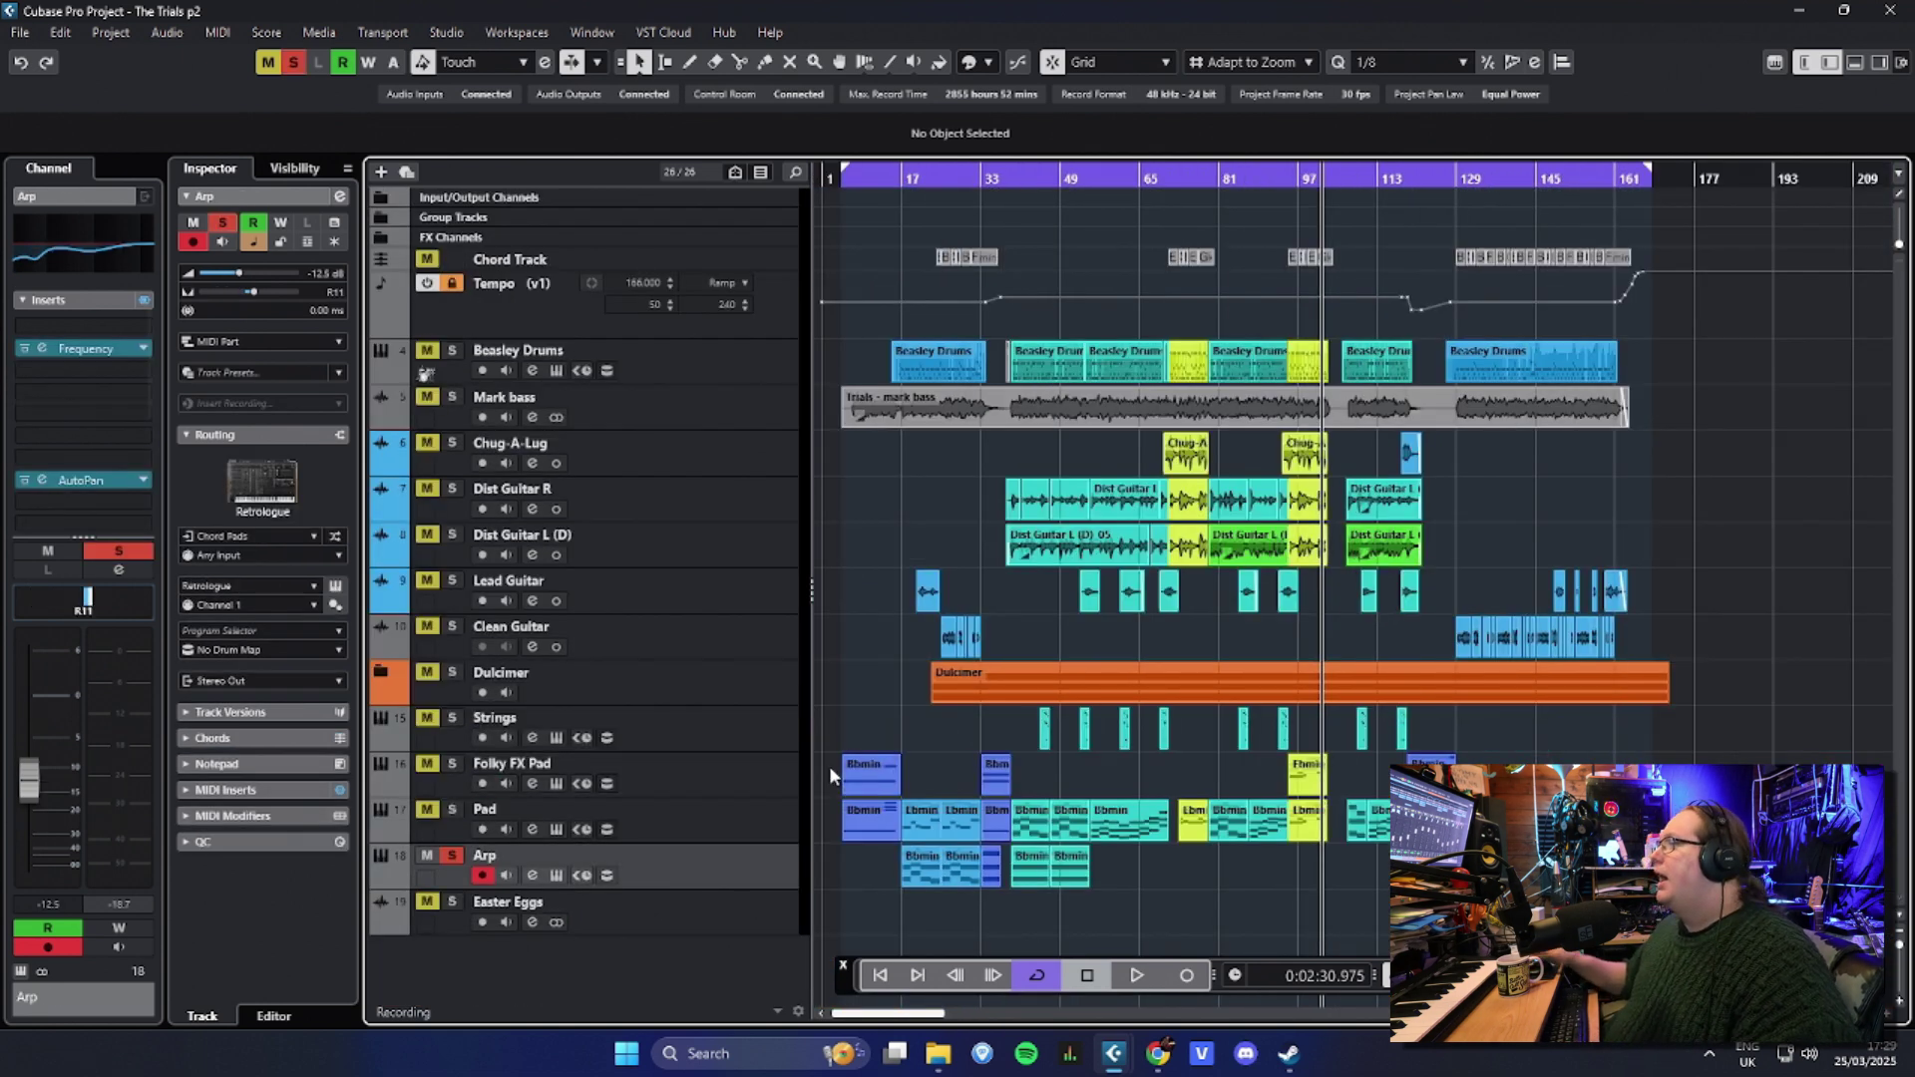
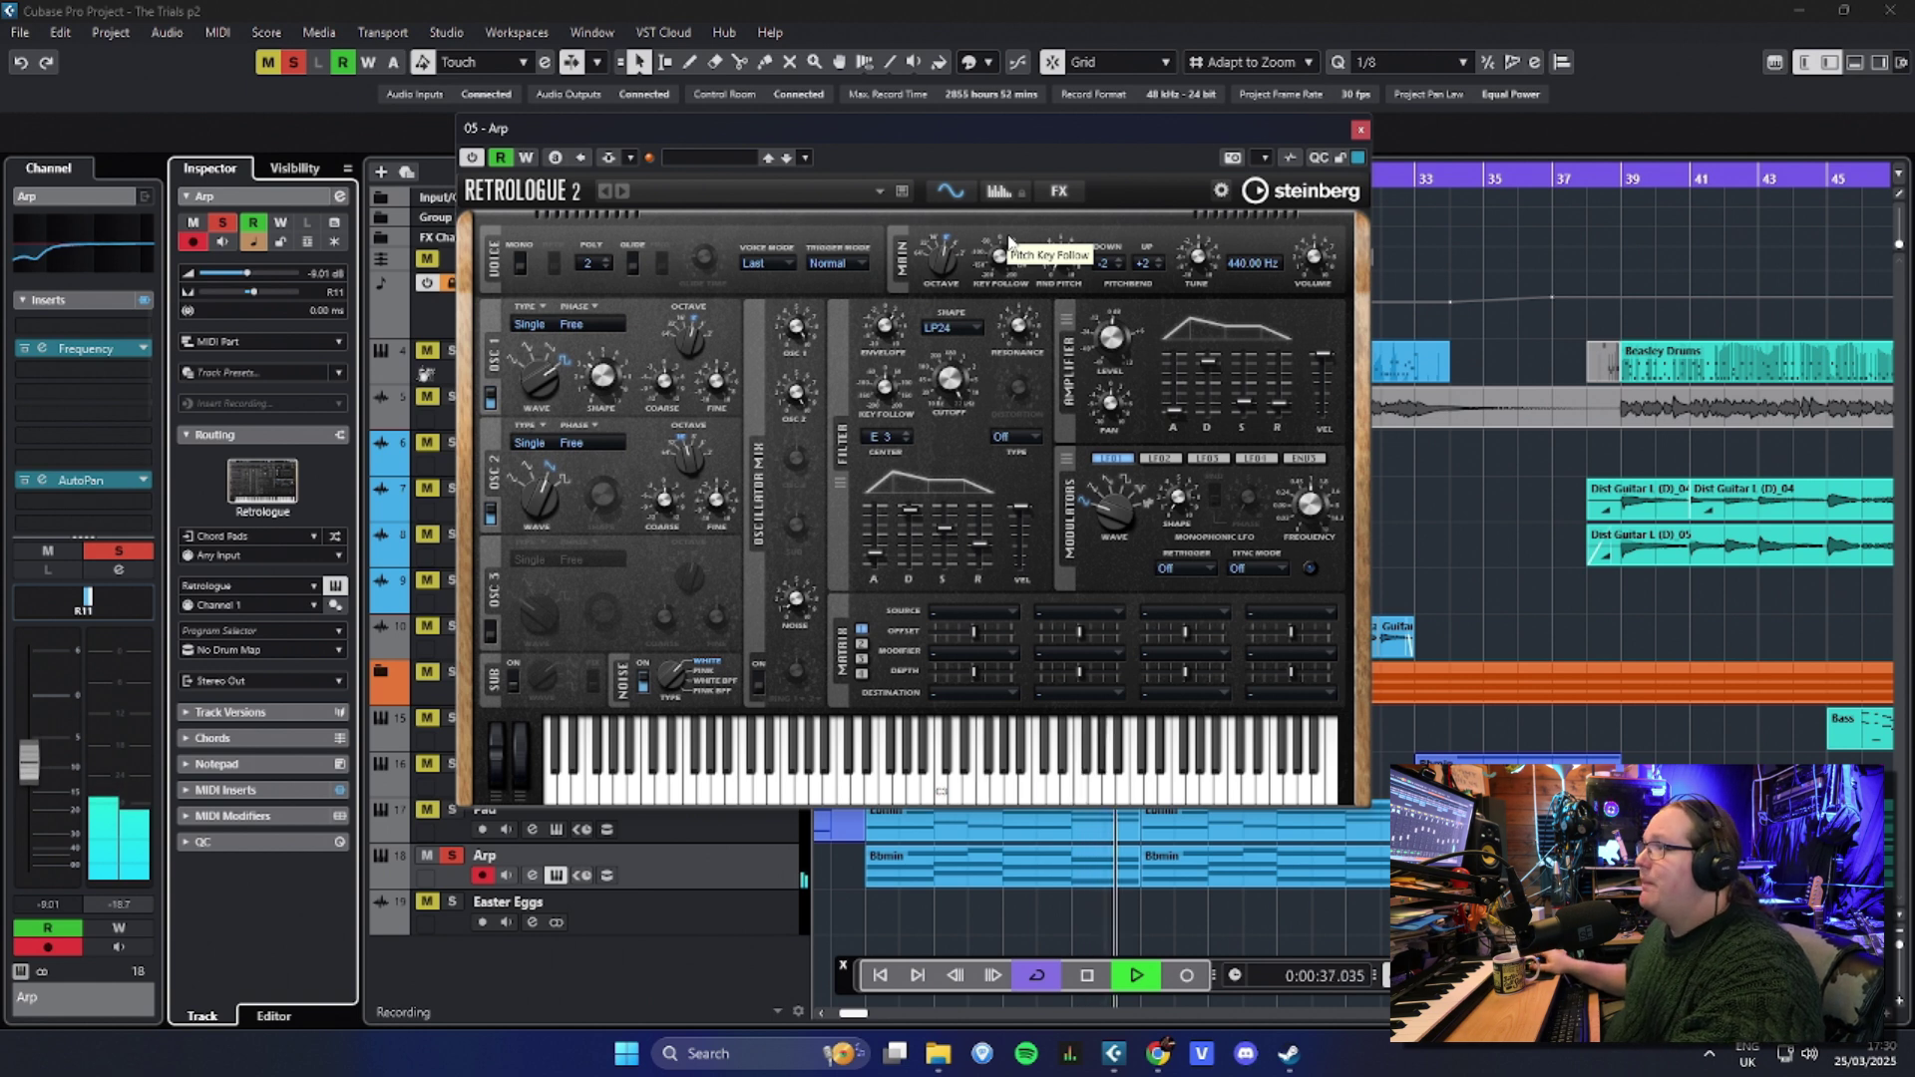
Step: Move the Arp's Retrologue 2 window aside and examine the track's channel EQ curve during playback, closing the enlarged EQ display
drag(1095, 130, 1312, 111)
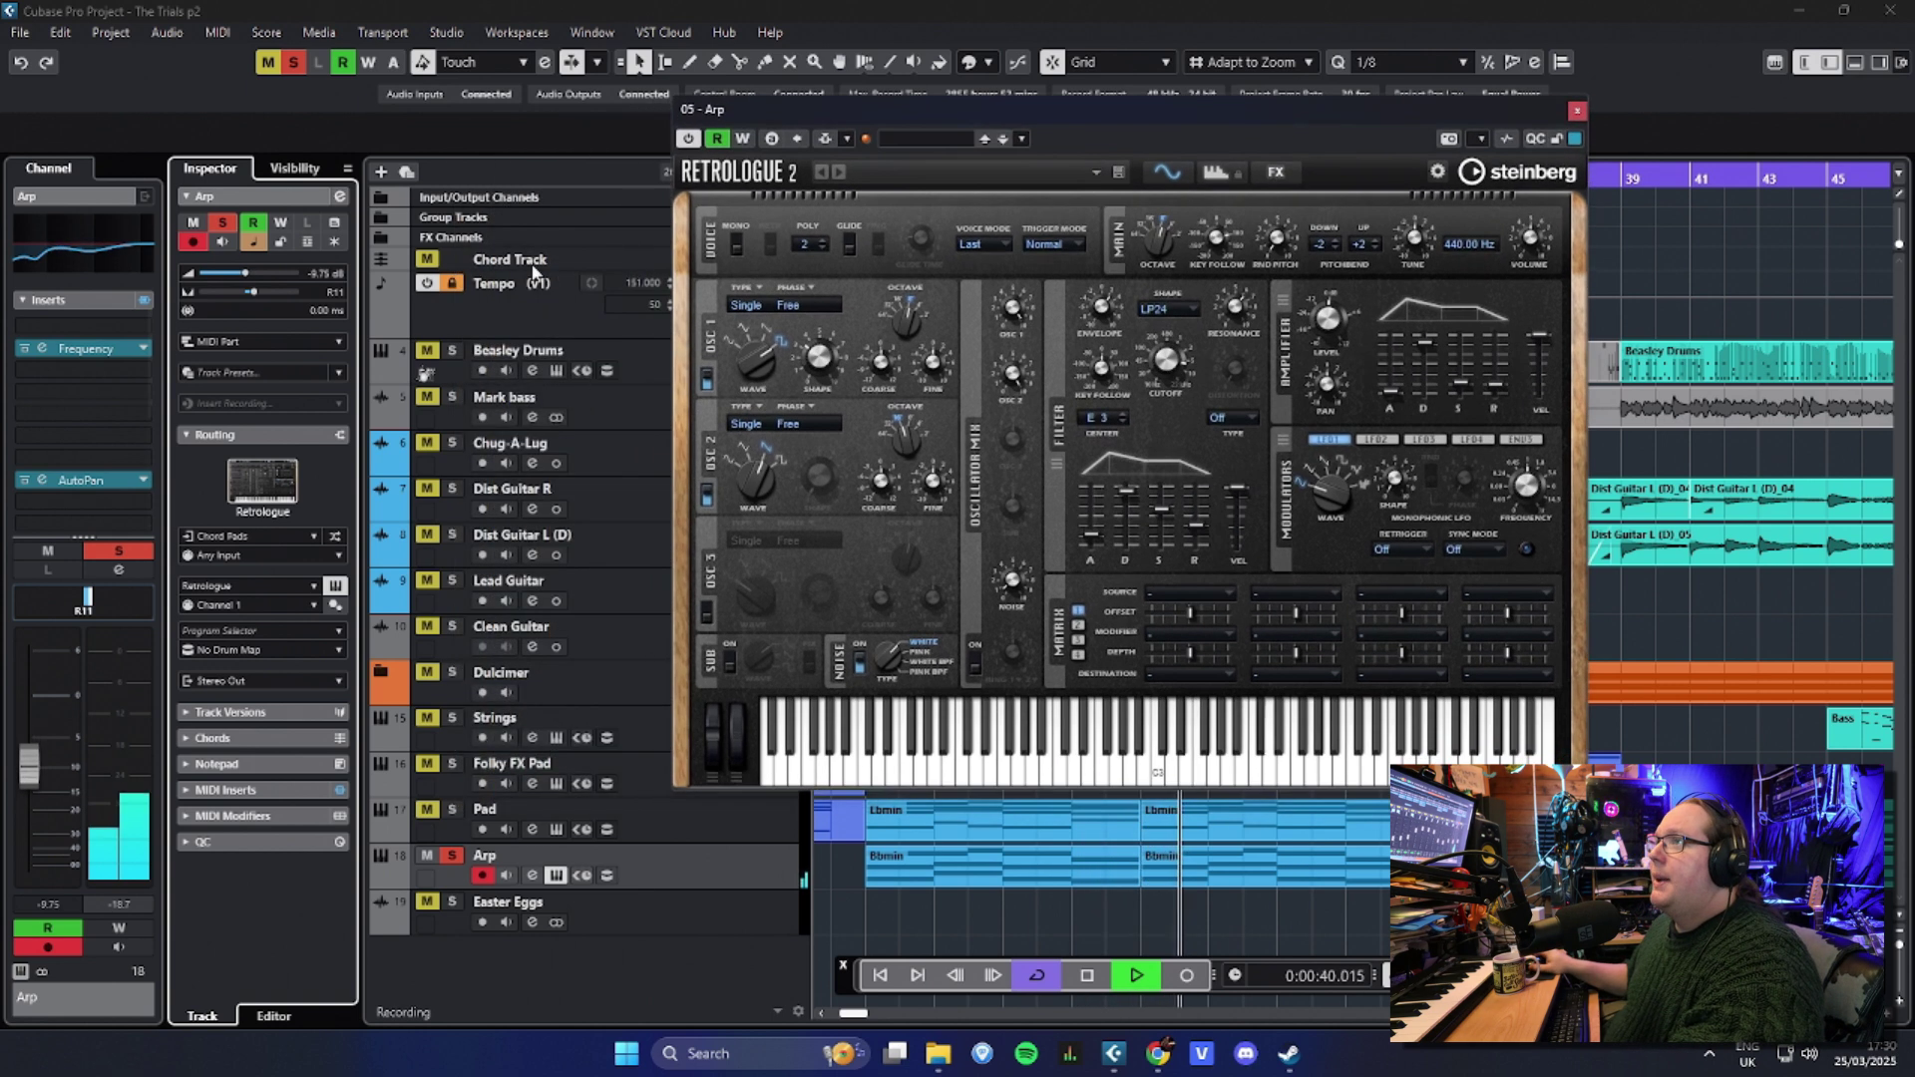
click(86, 264)
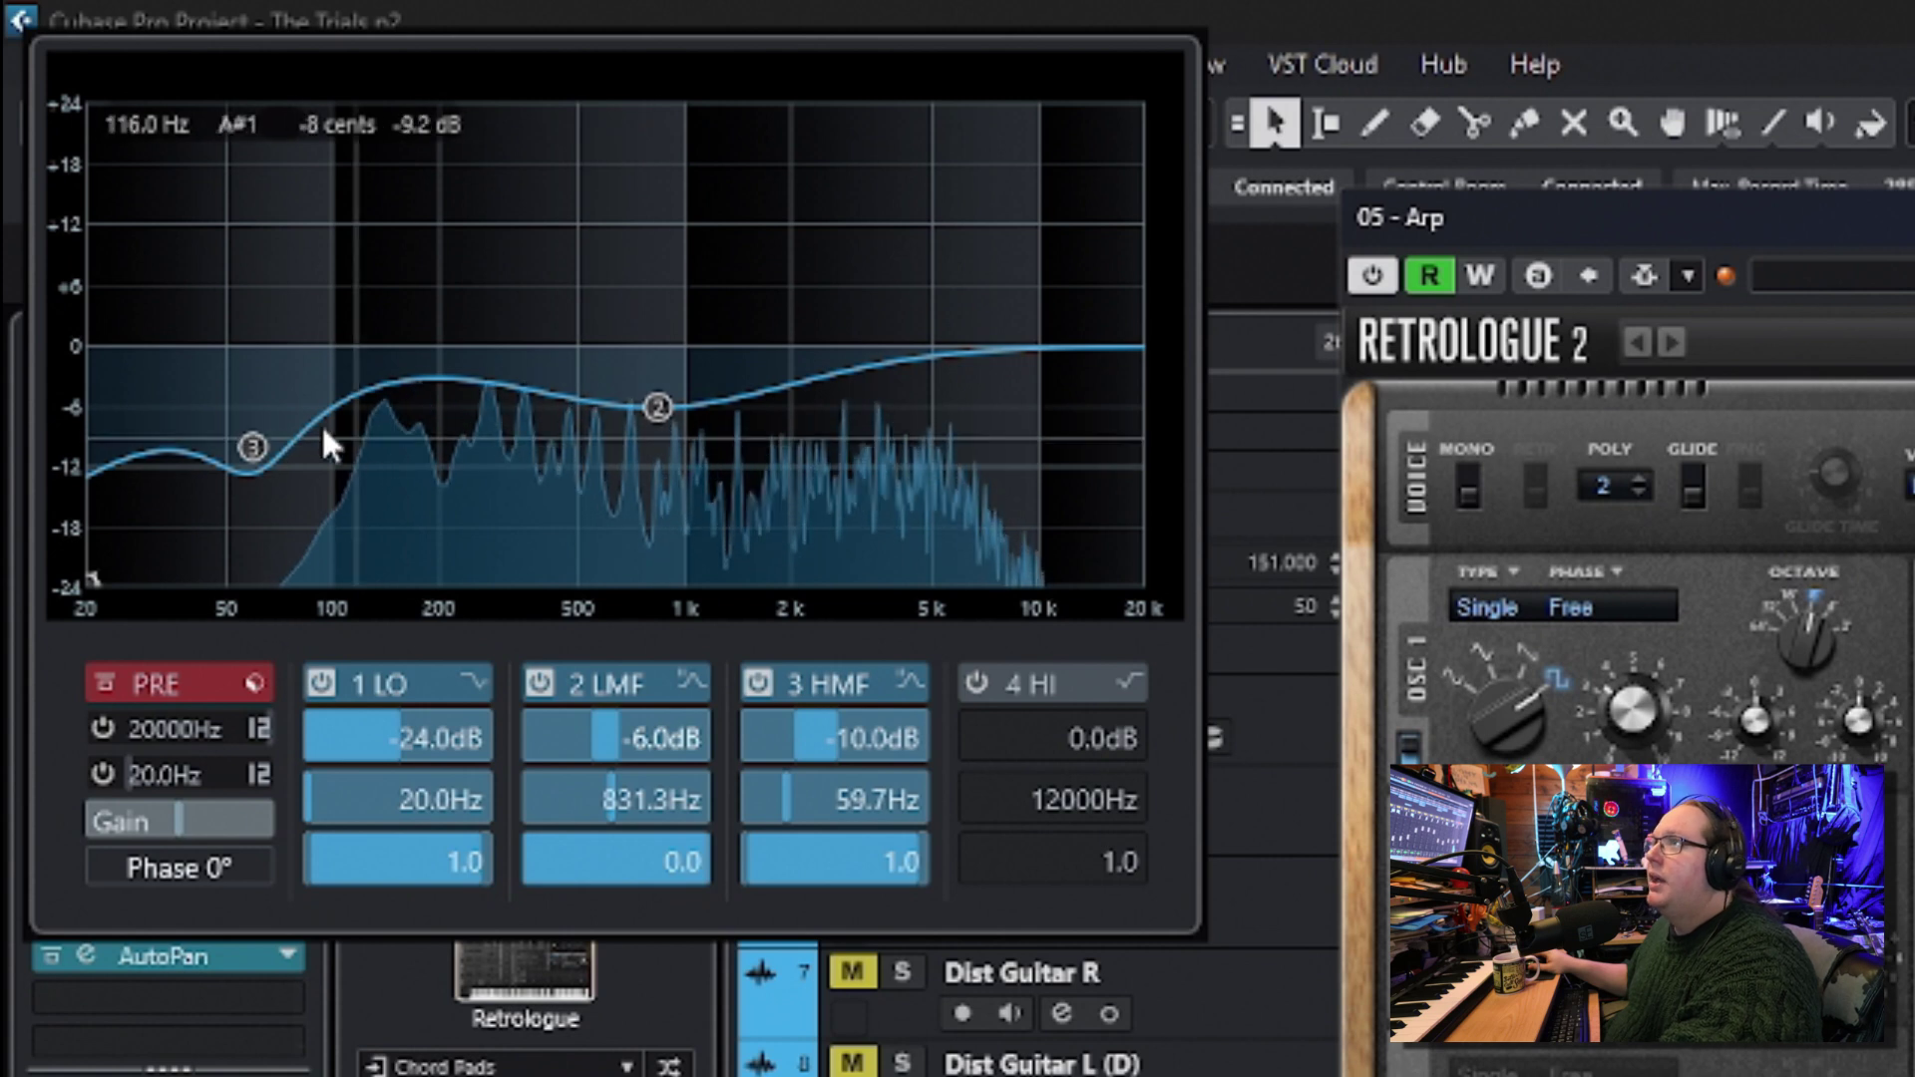
click(199, 962)
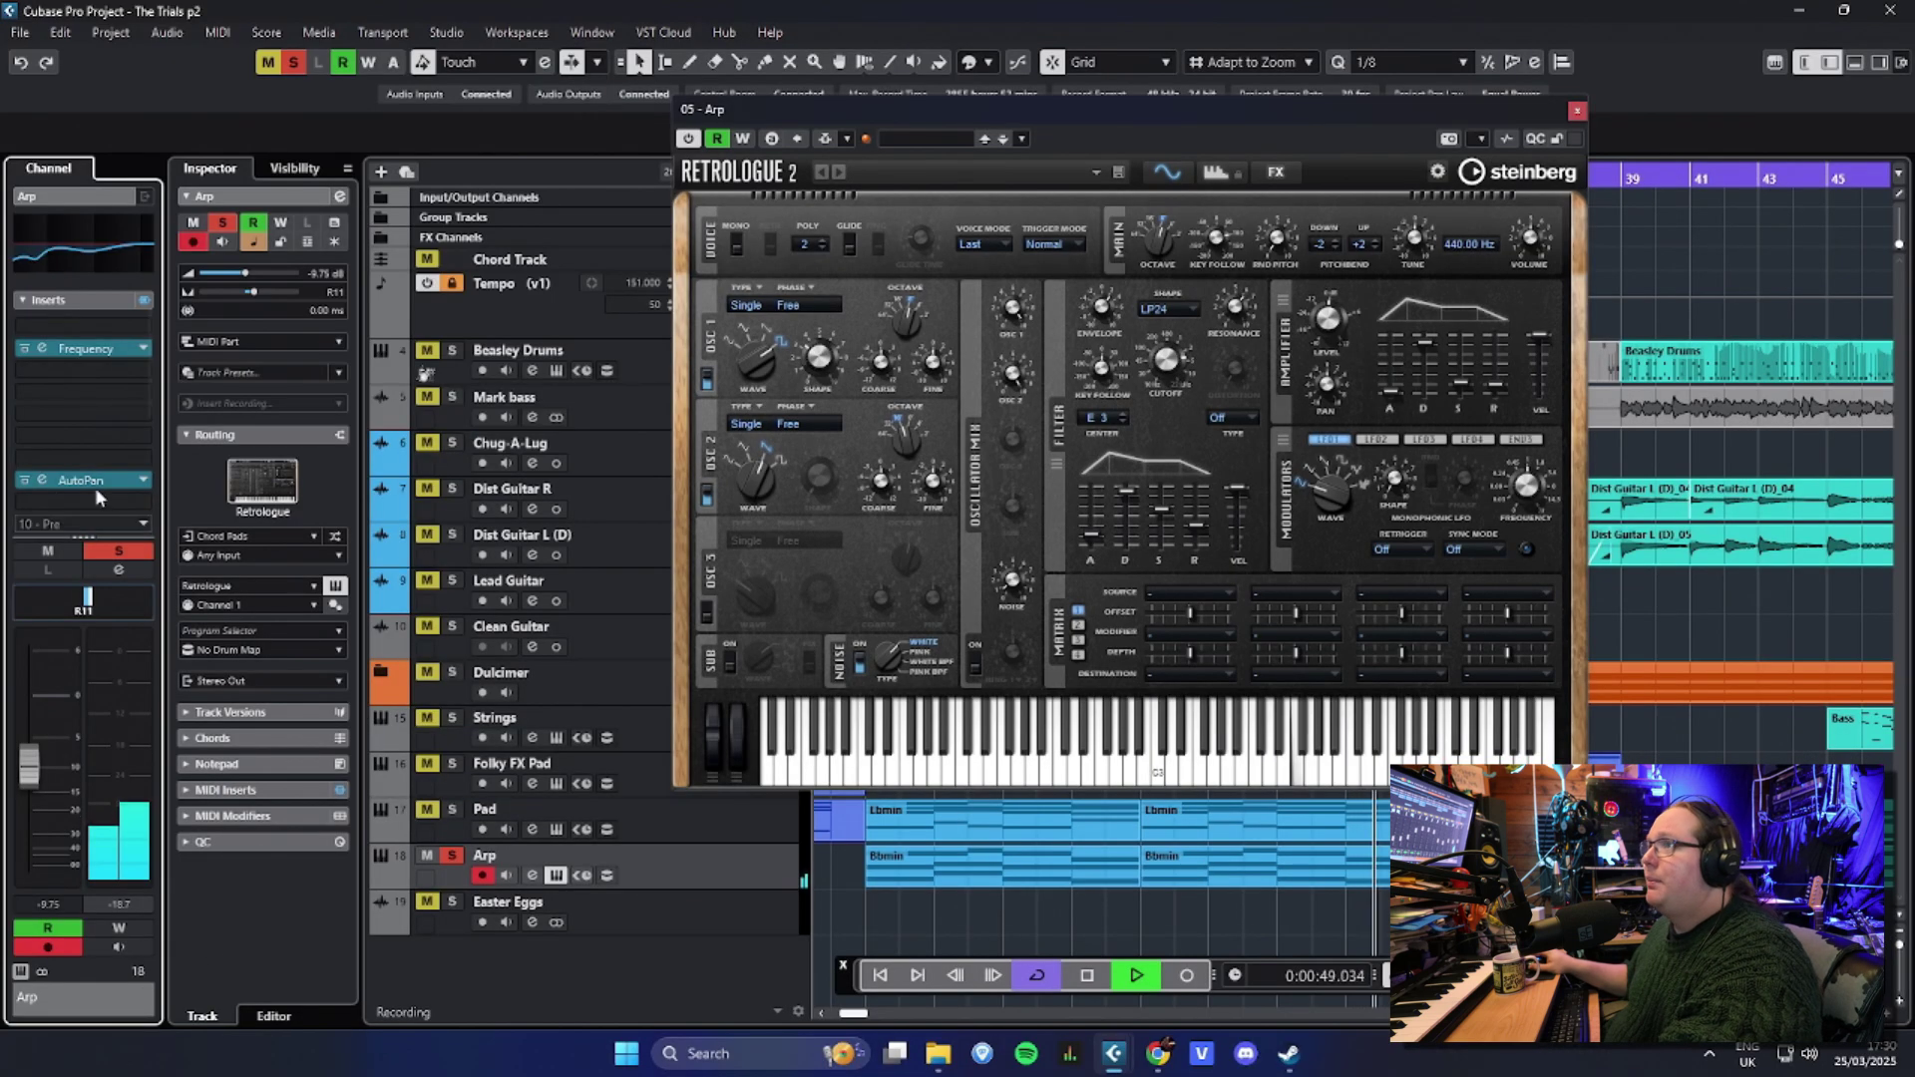
Step: Examine the AutoPan insert on the Arp track, closing it and the Retrologue 2 window
scroll(88, 433, down, 2)
click(110, 385)
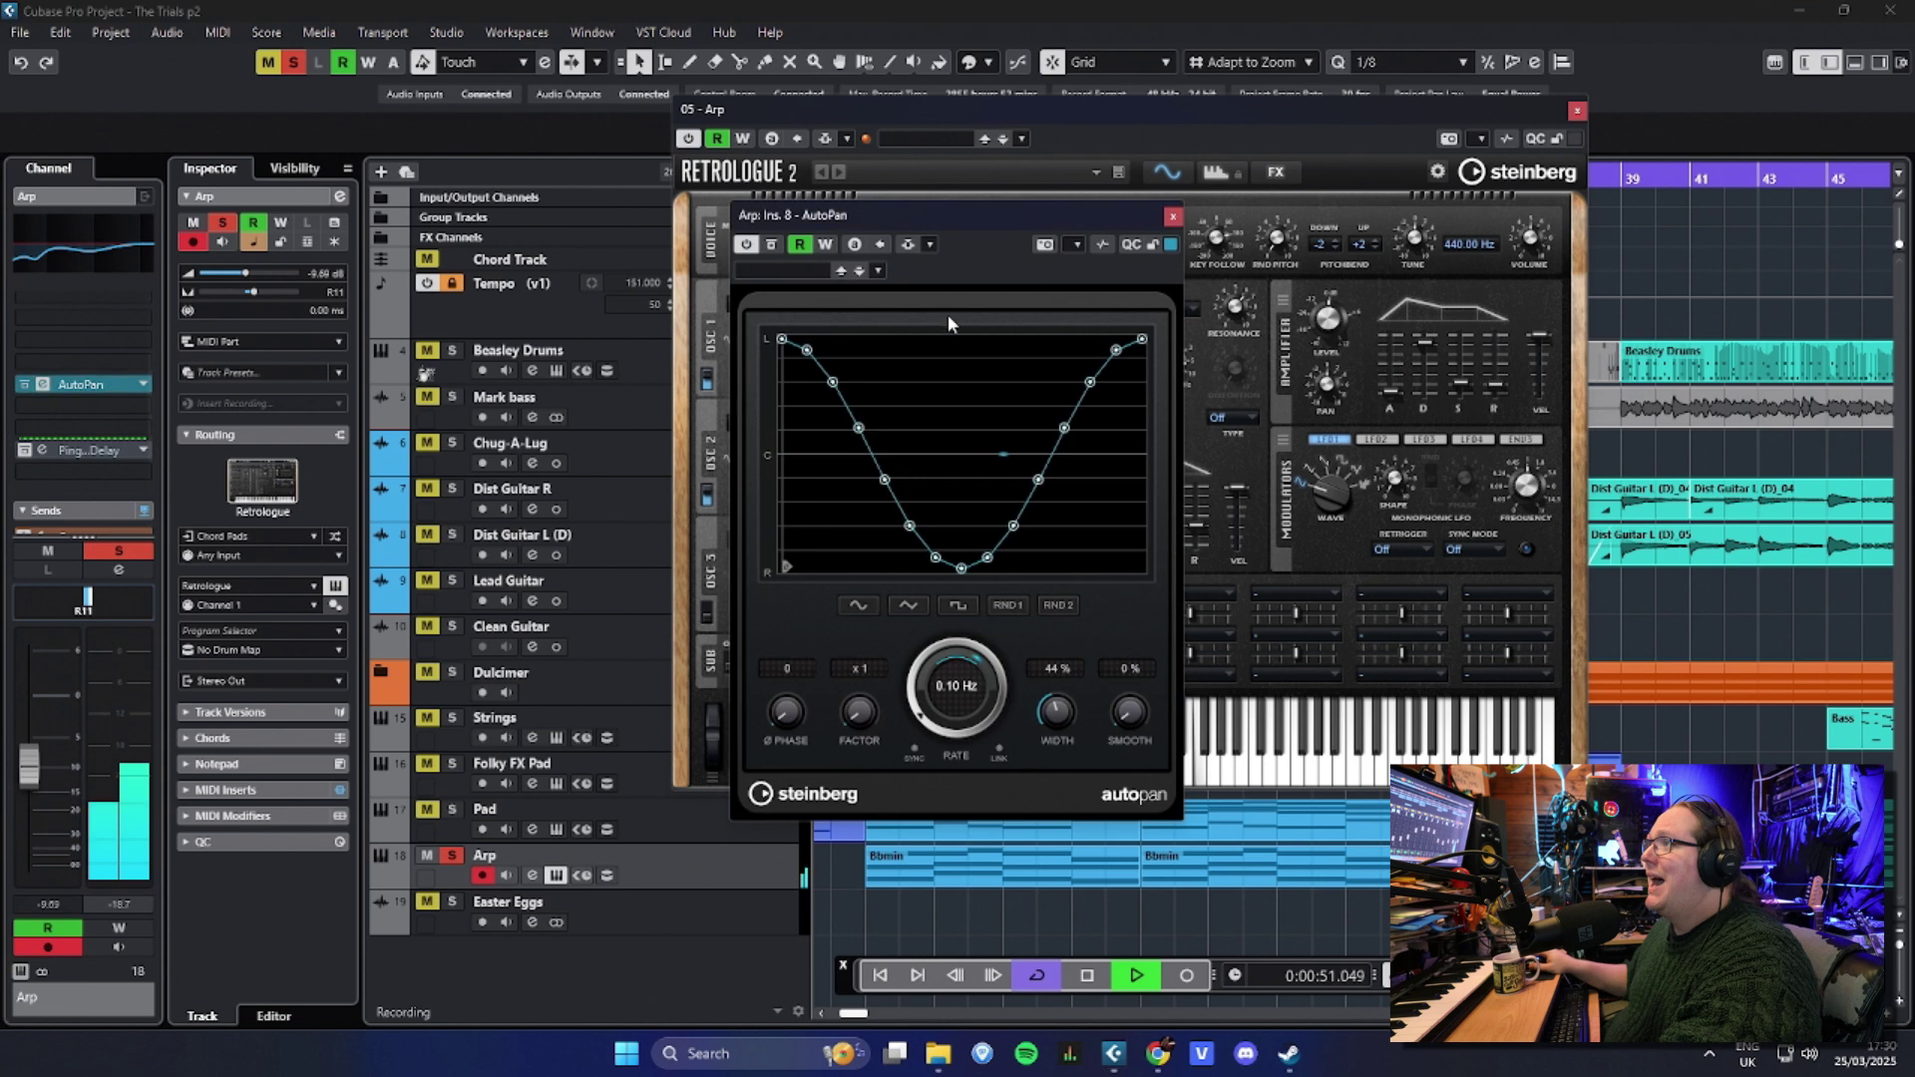
click(1167, 217)
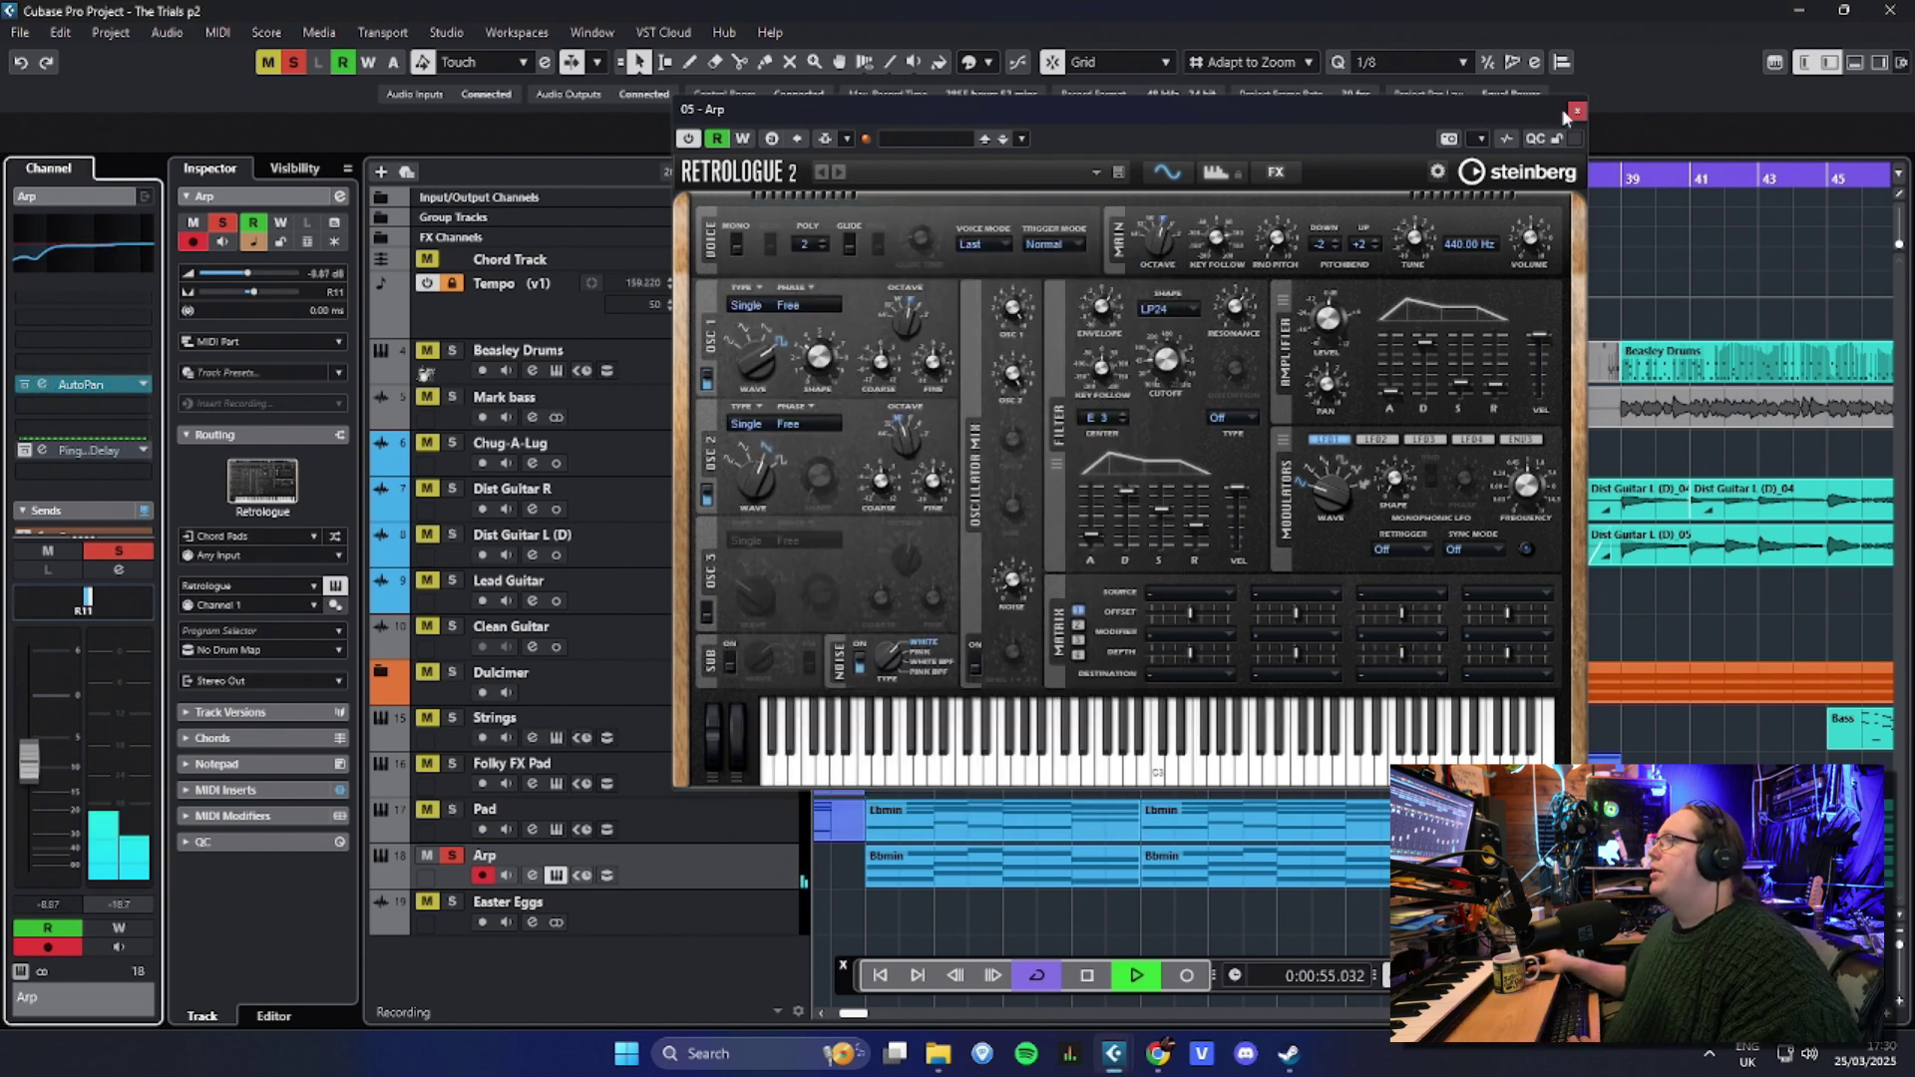
click(1575, 109)
Step: Show the Arp track's automation lanes and play the soloed part from bar 33 while viewing them
scroll(1047, 581, down, 3)
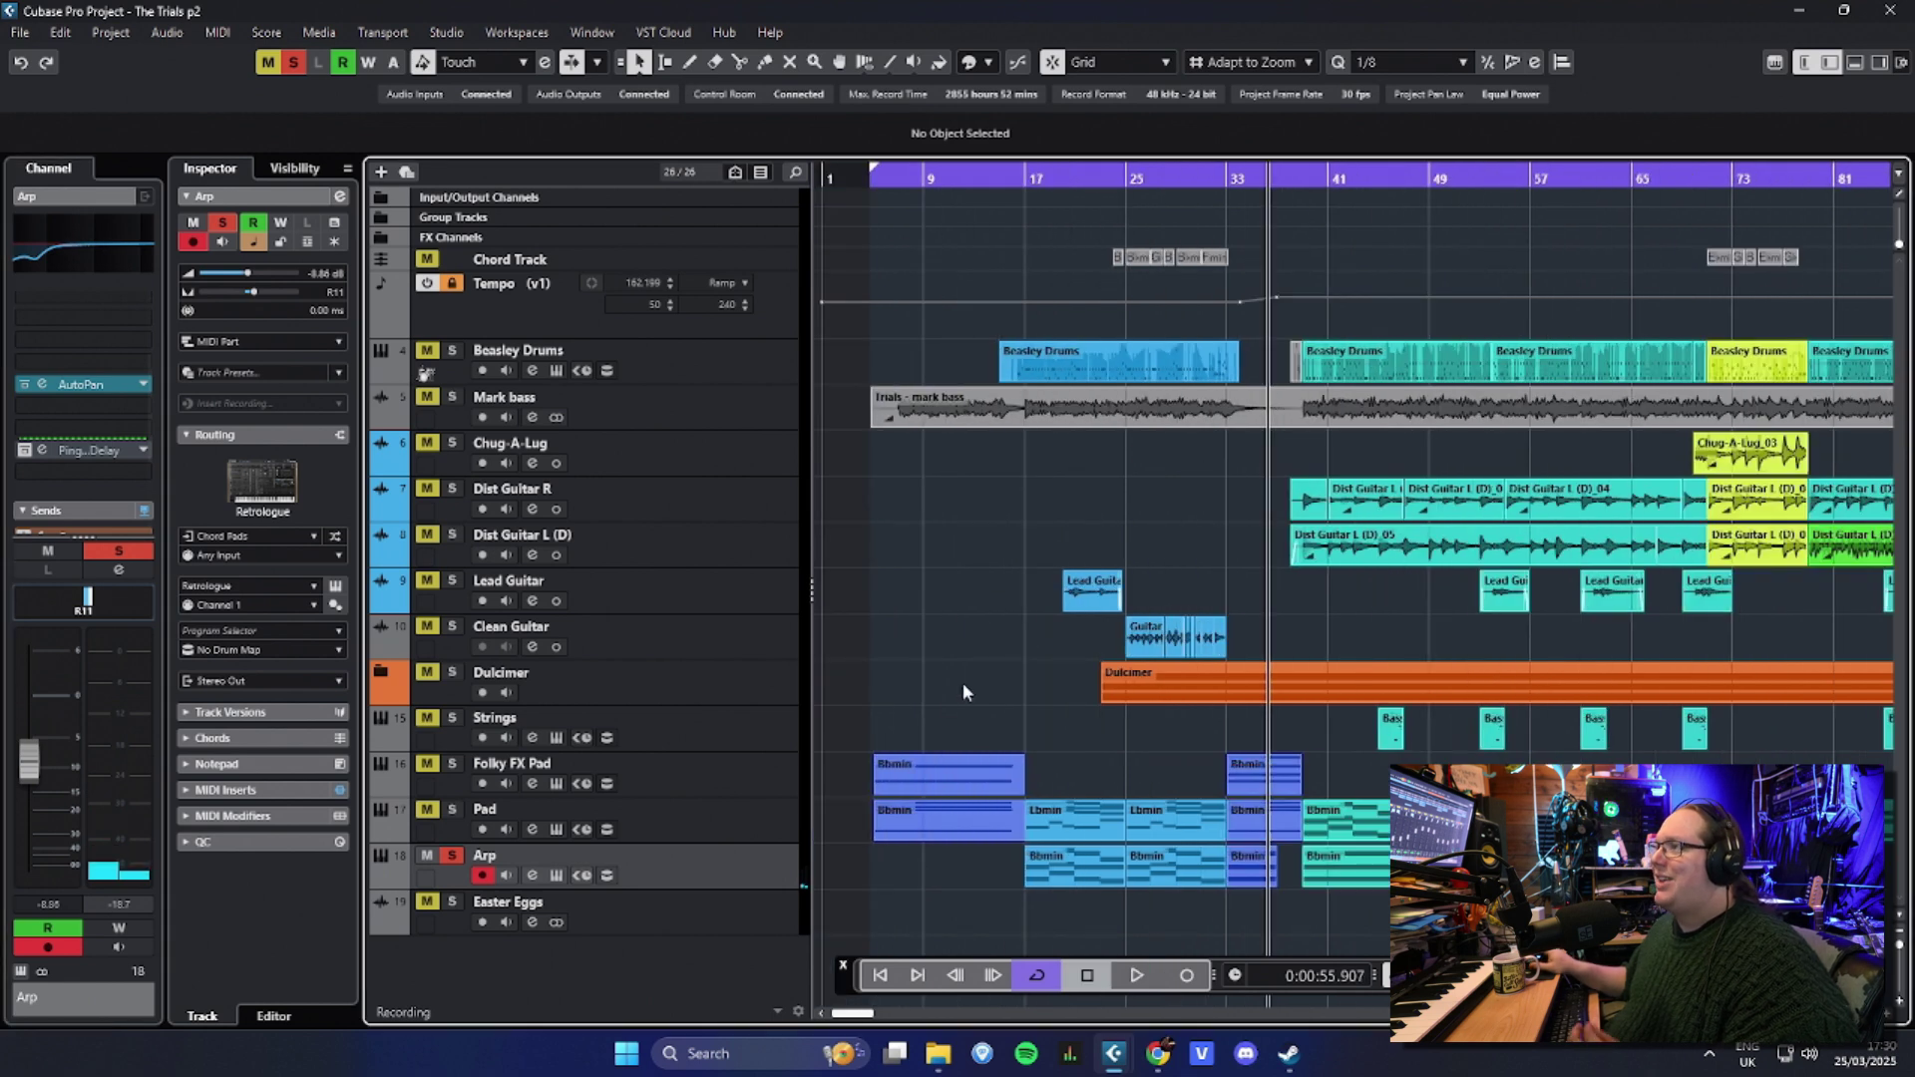
scroll(1283, 437, up, 4)
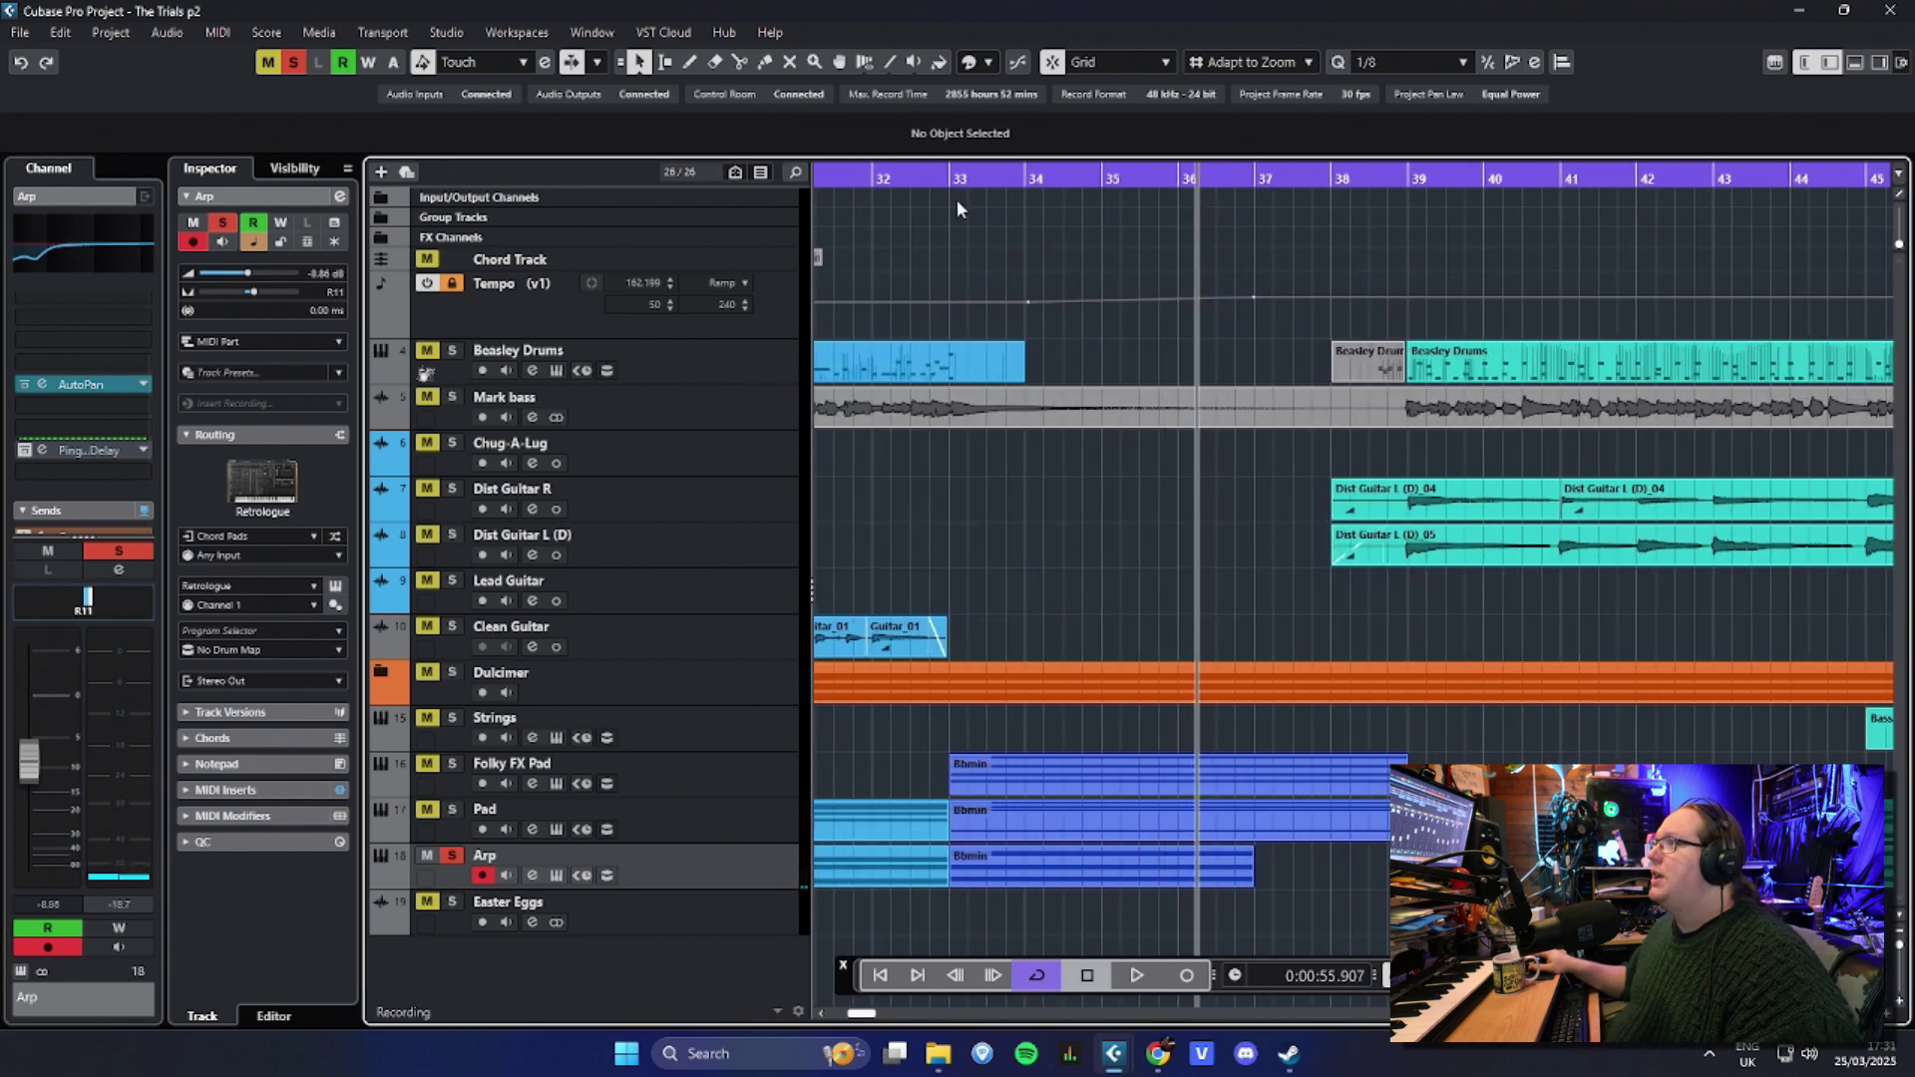
click(956, 185)
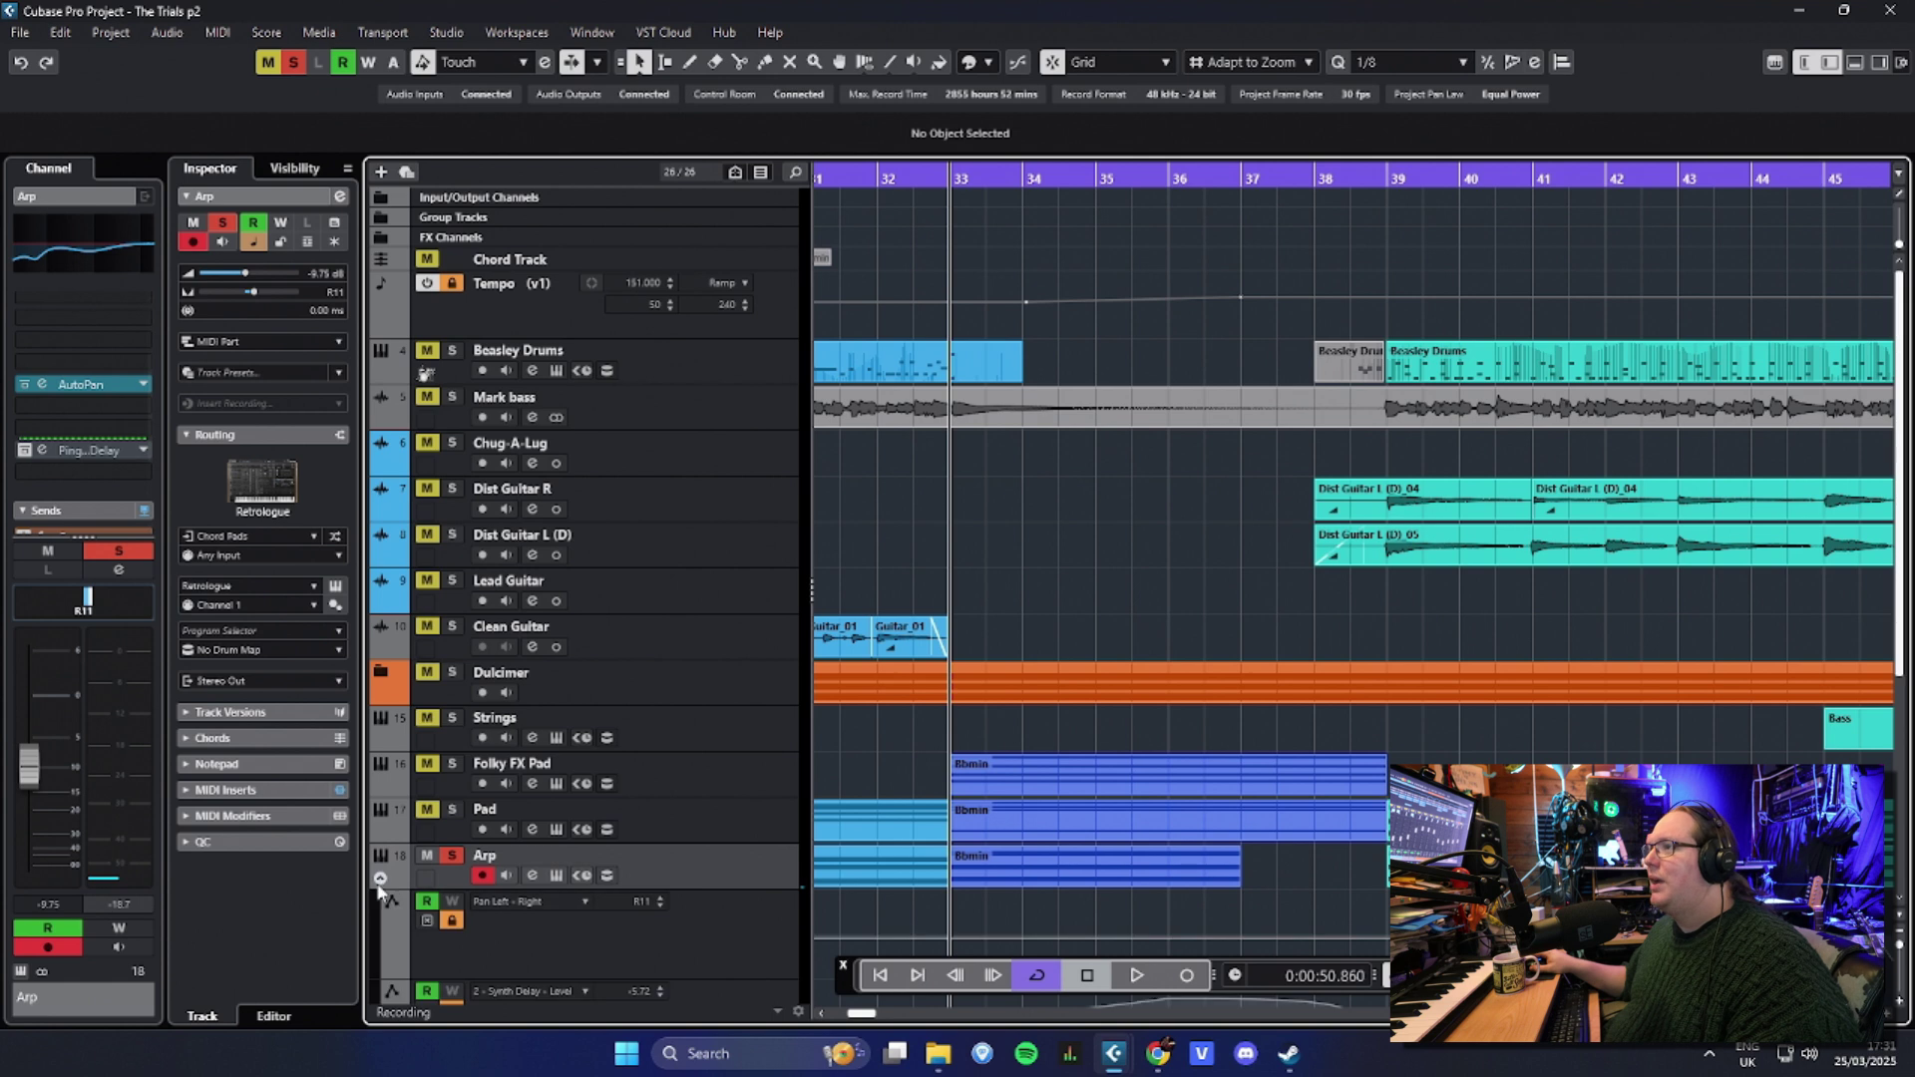
click(380, 879)
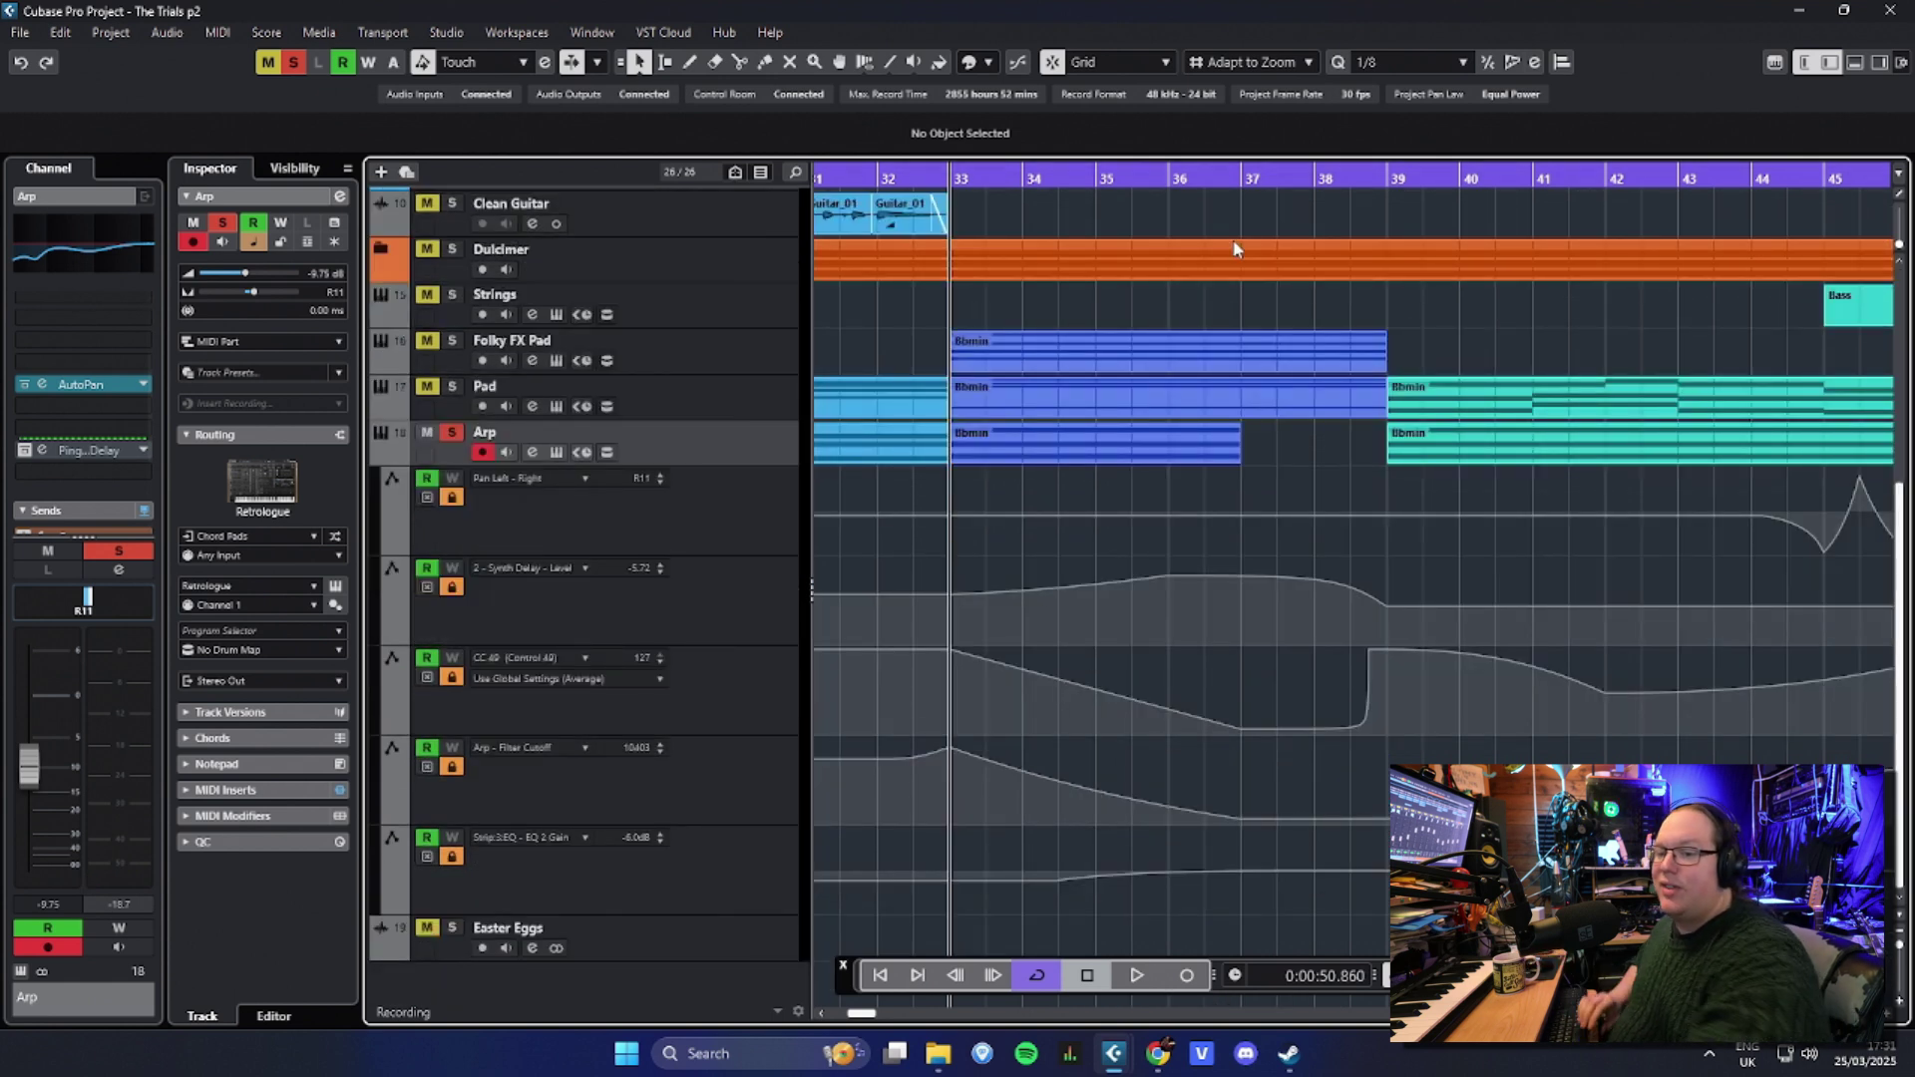
key(space)
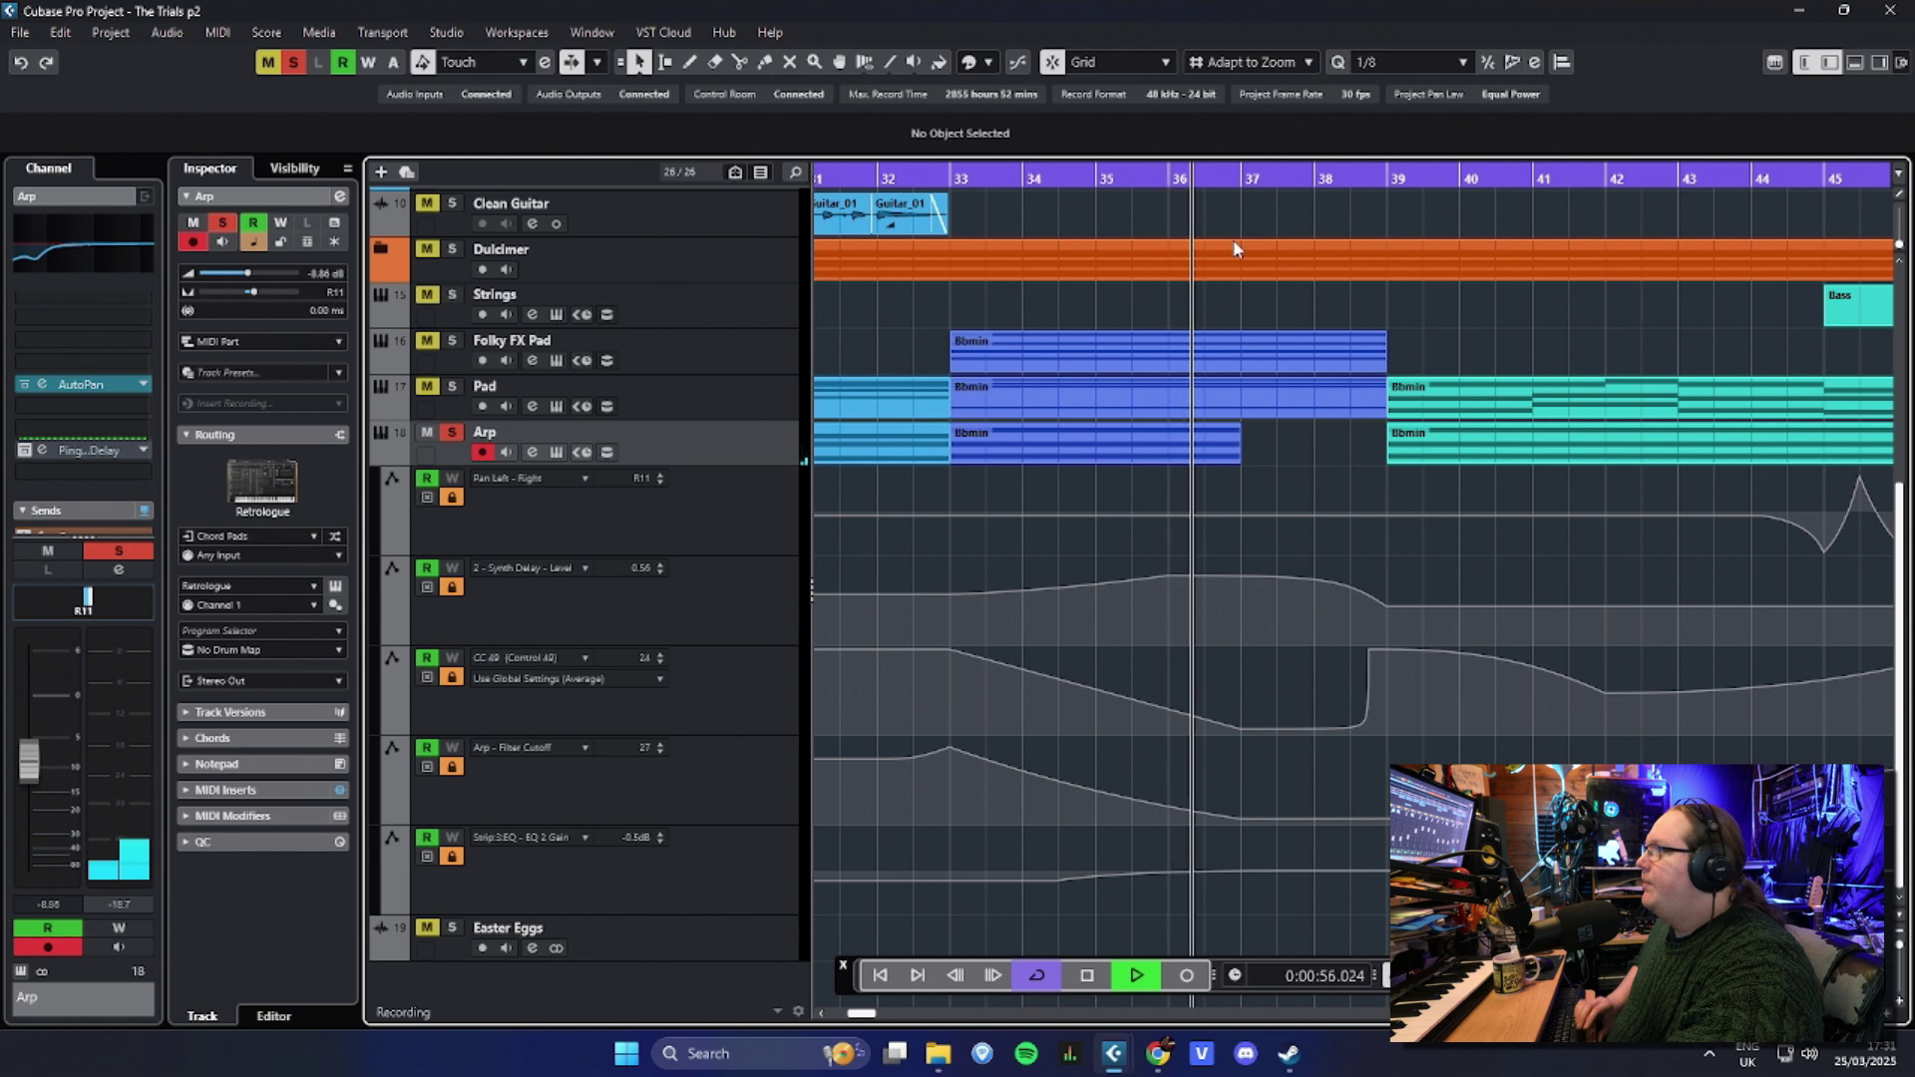
key(space)
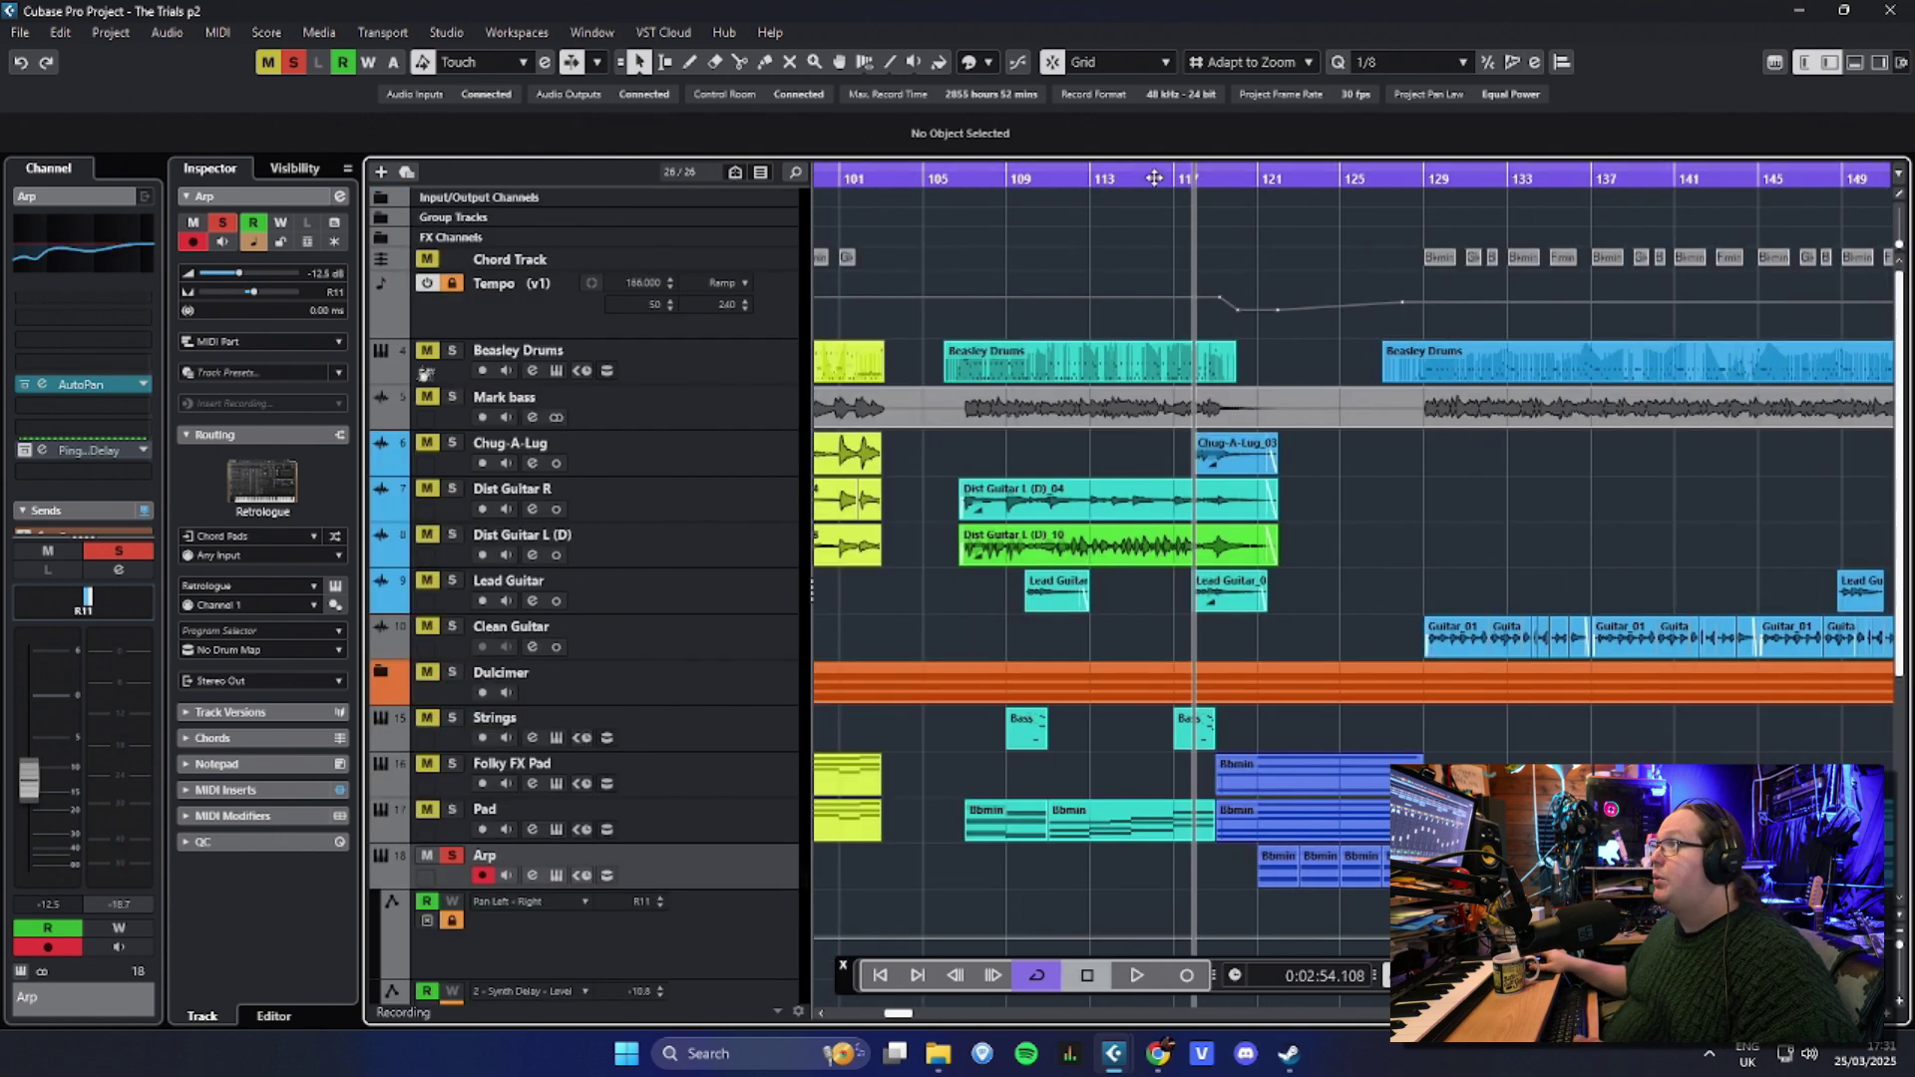
Step: Play the soloed Arp from about bar 119 to bar 129 while viewing its automation
scroll(1297, 299, down, 2)
scroll(1342, 399, up, 4)
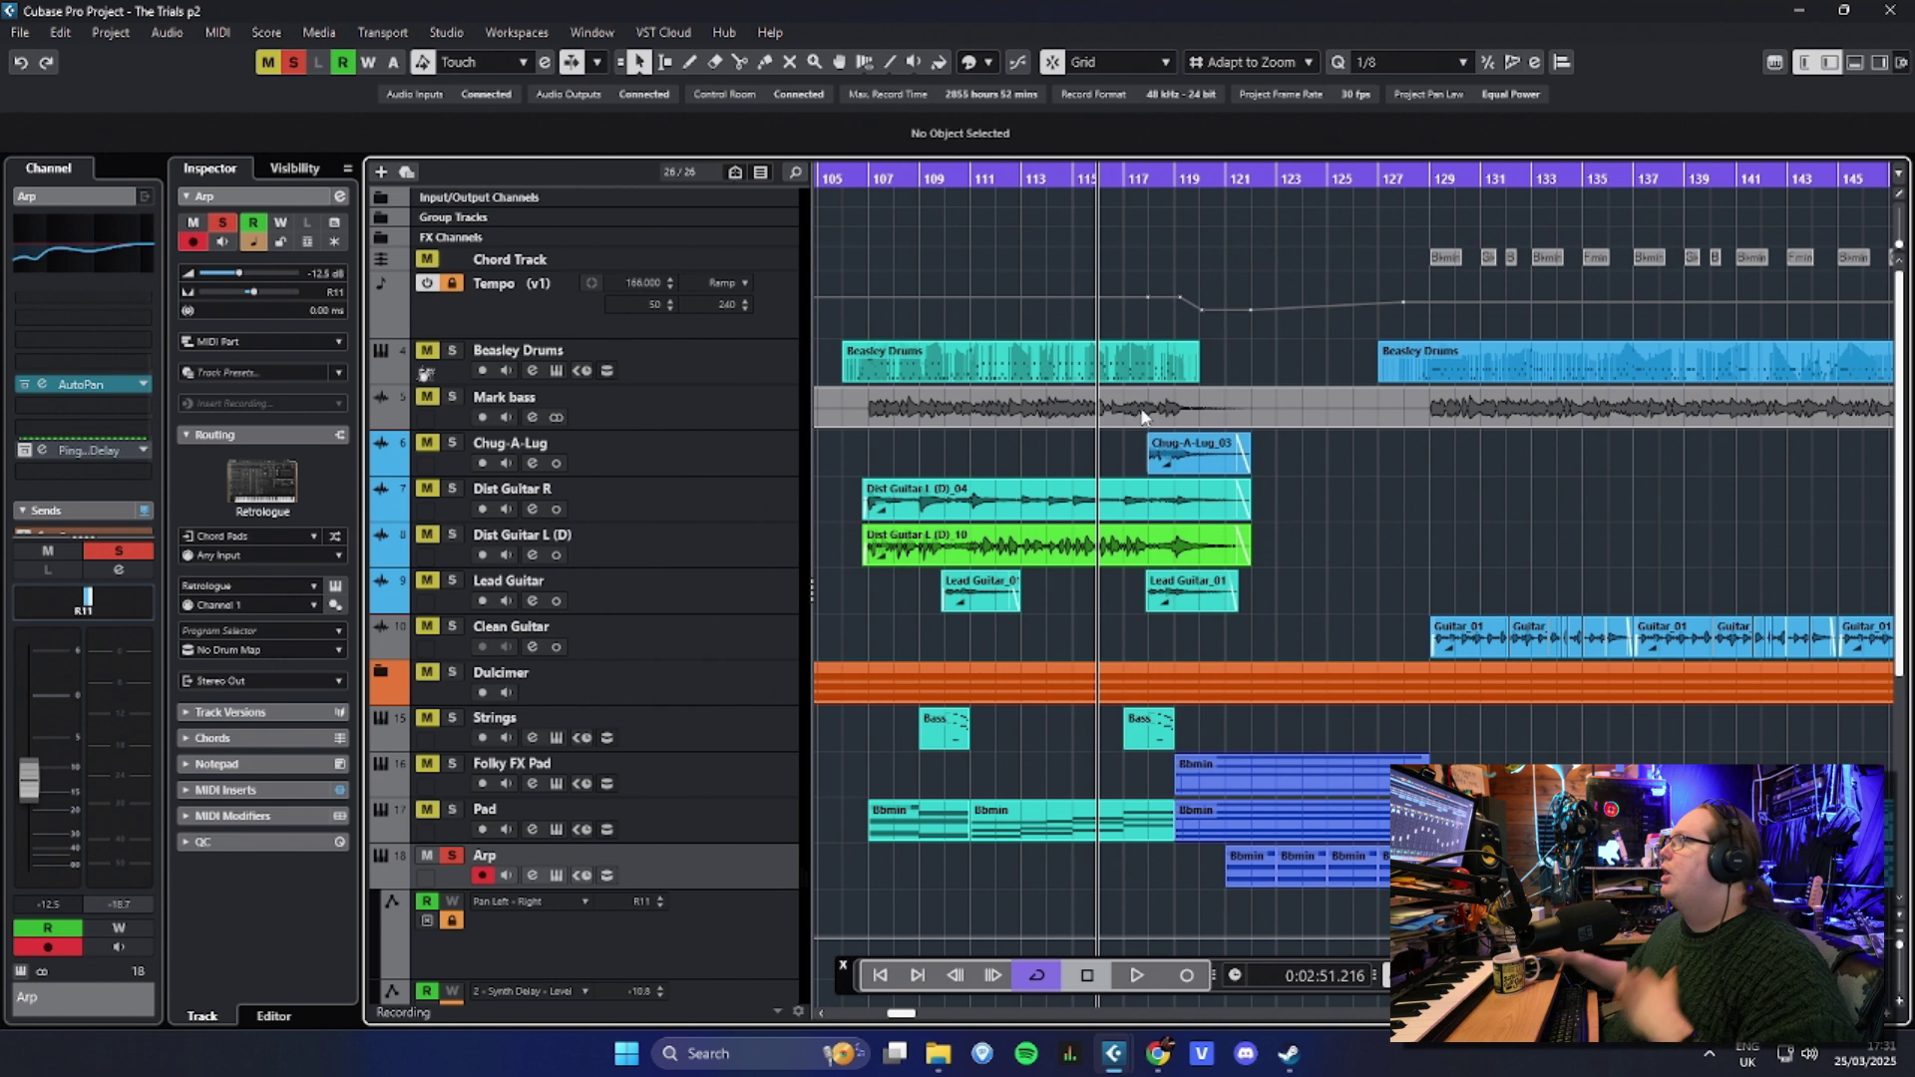
scroll(1415, 520, down, 3)
scroll(1410, 513, up, 3)
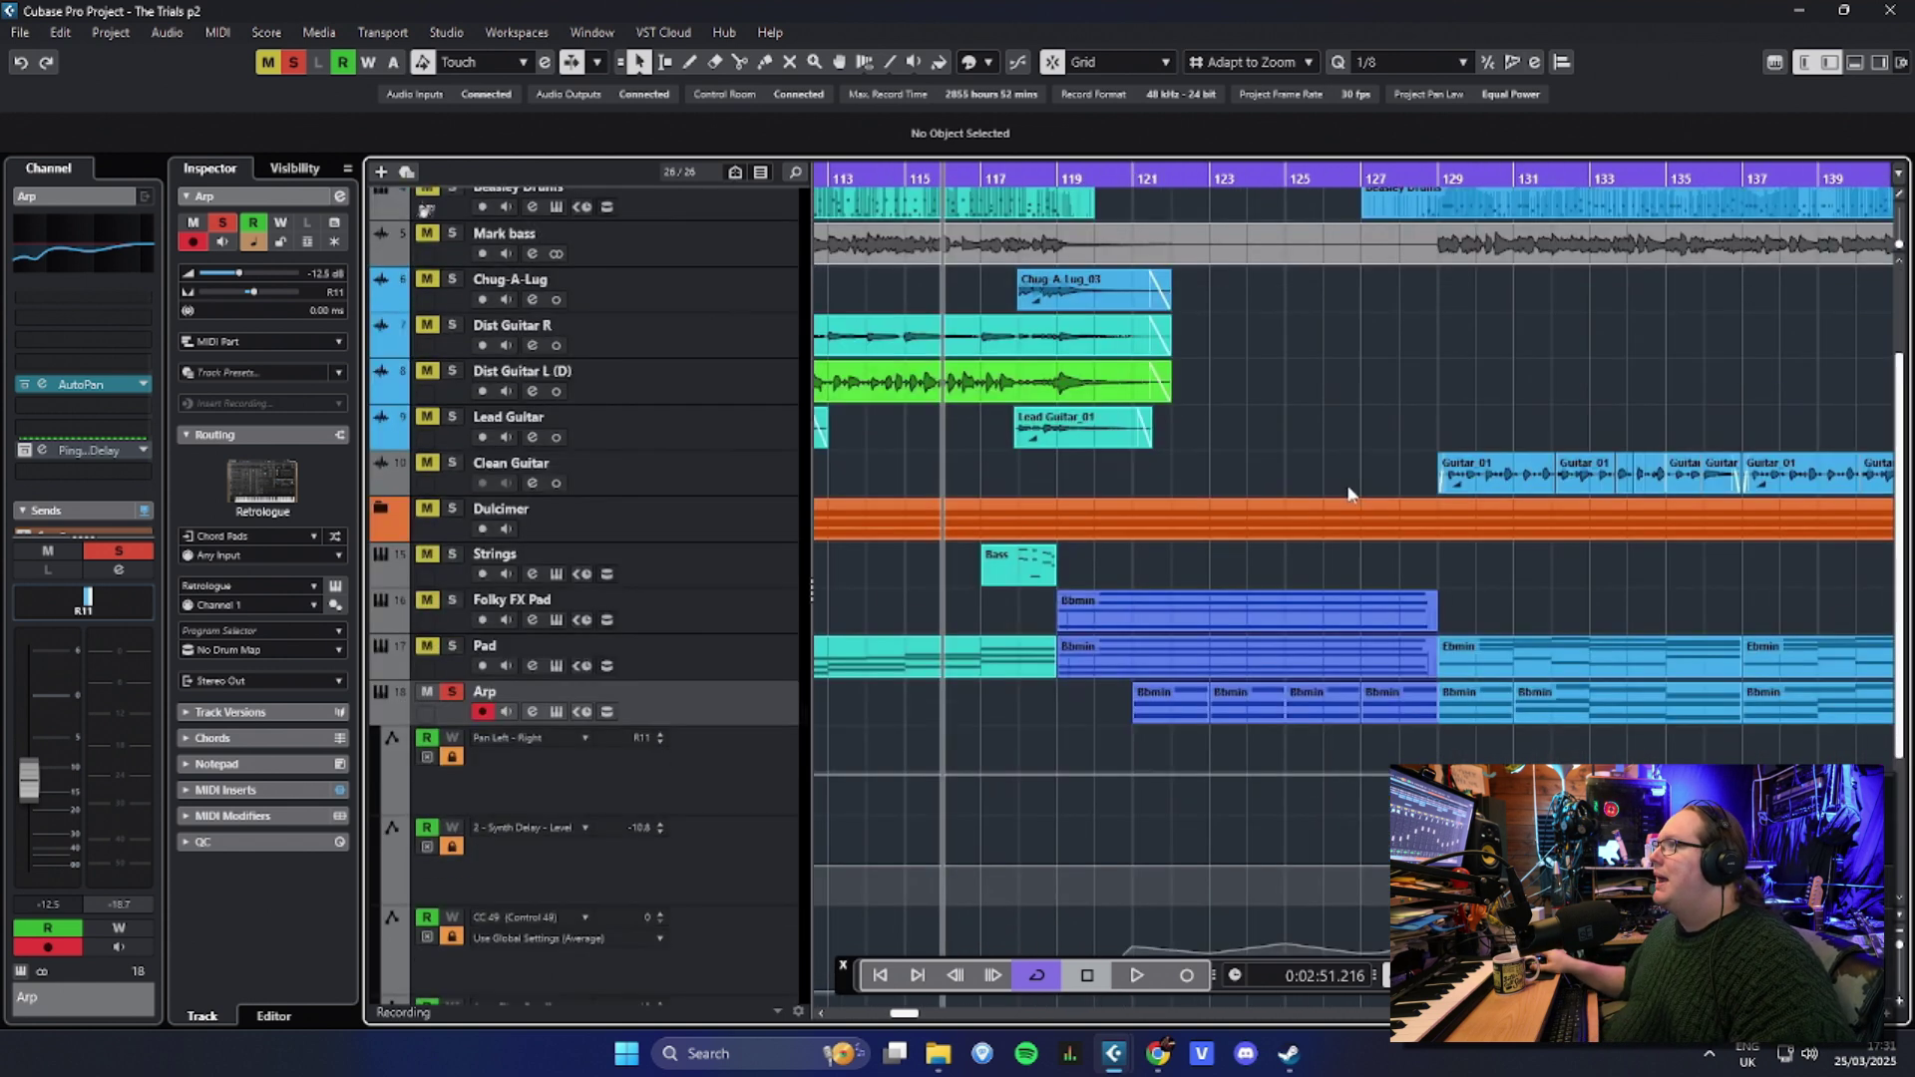
scroll(1349, 493, up, 3)
drag(1061, 182, 1043, 178)
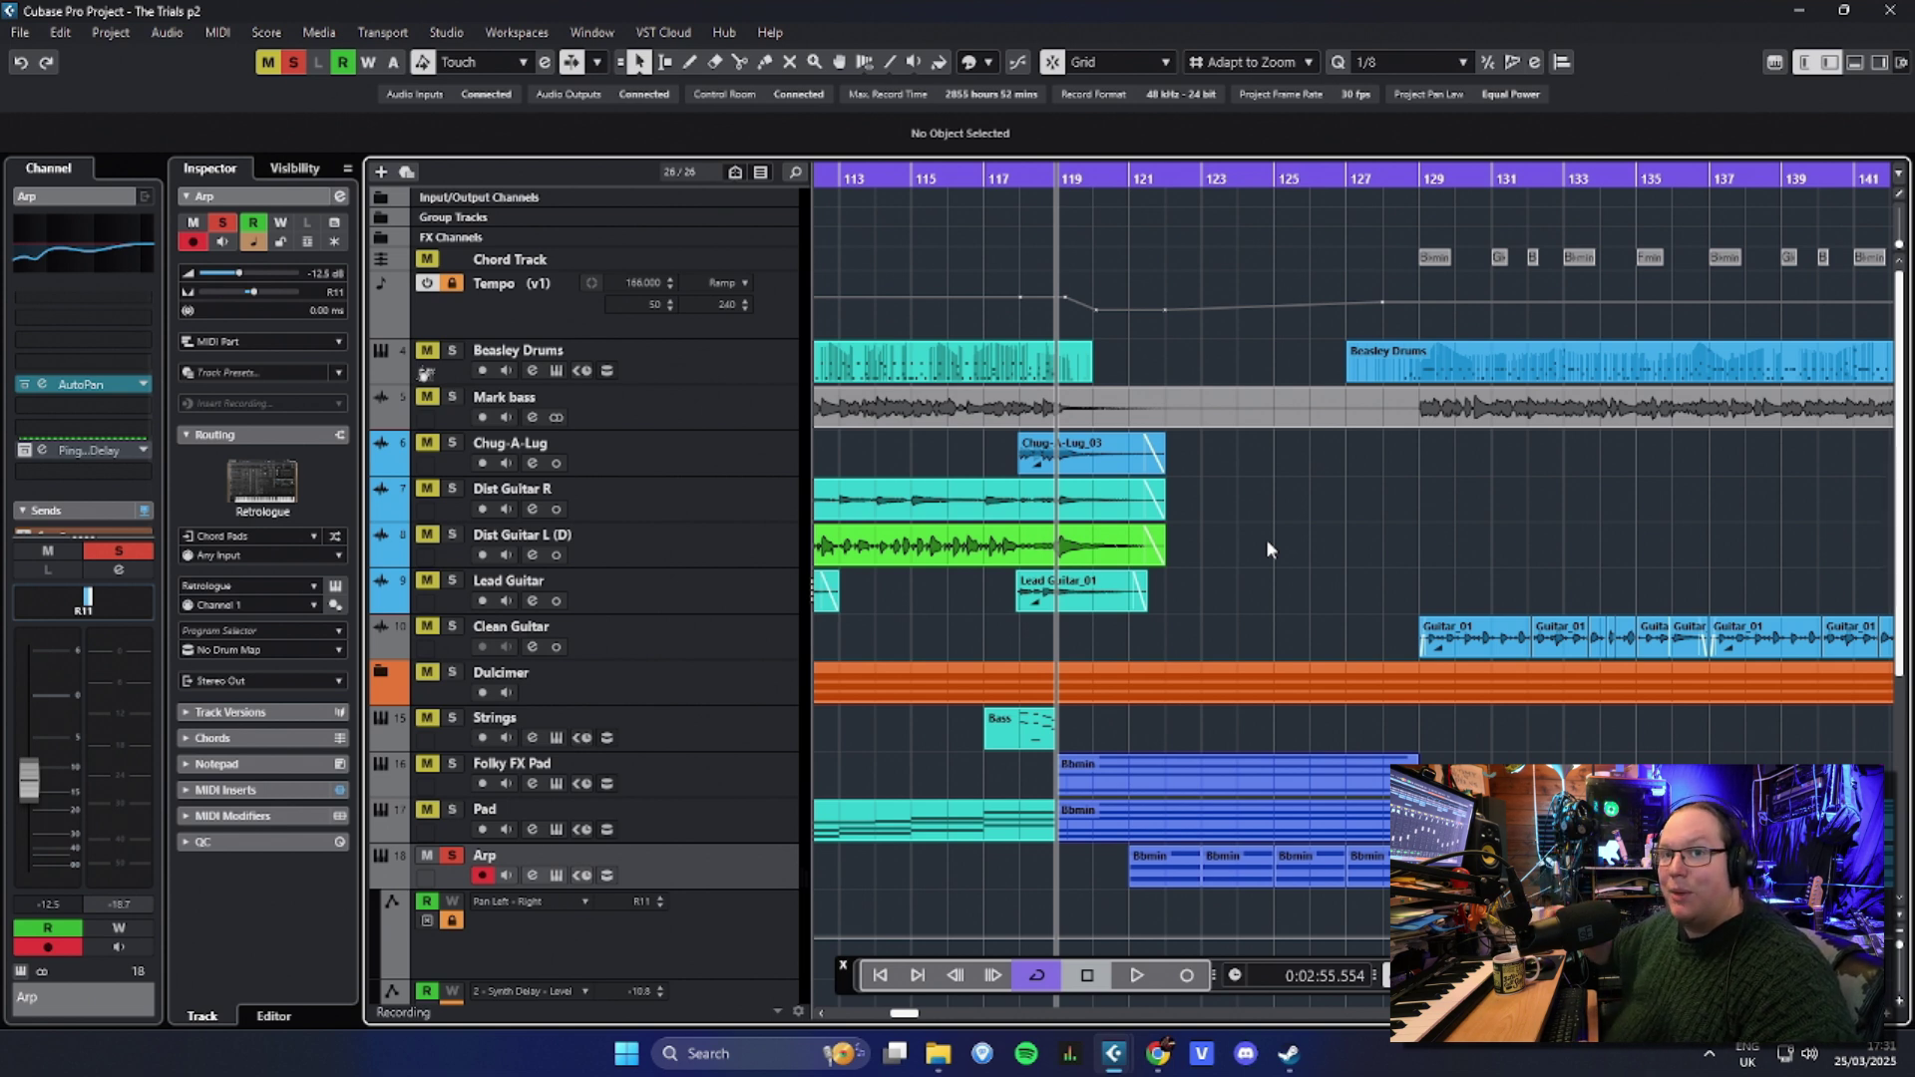
key(space)
scroll(1357, 426, down, 4)
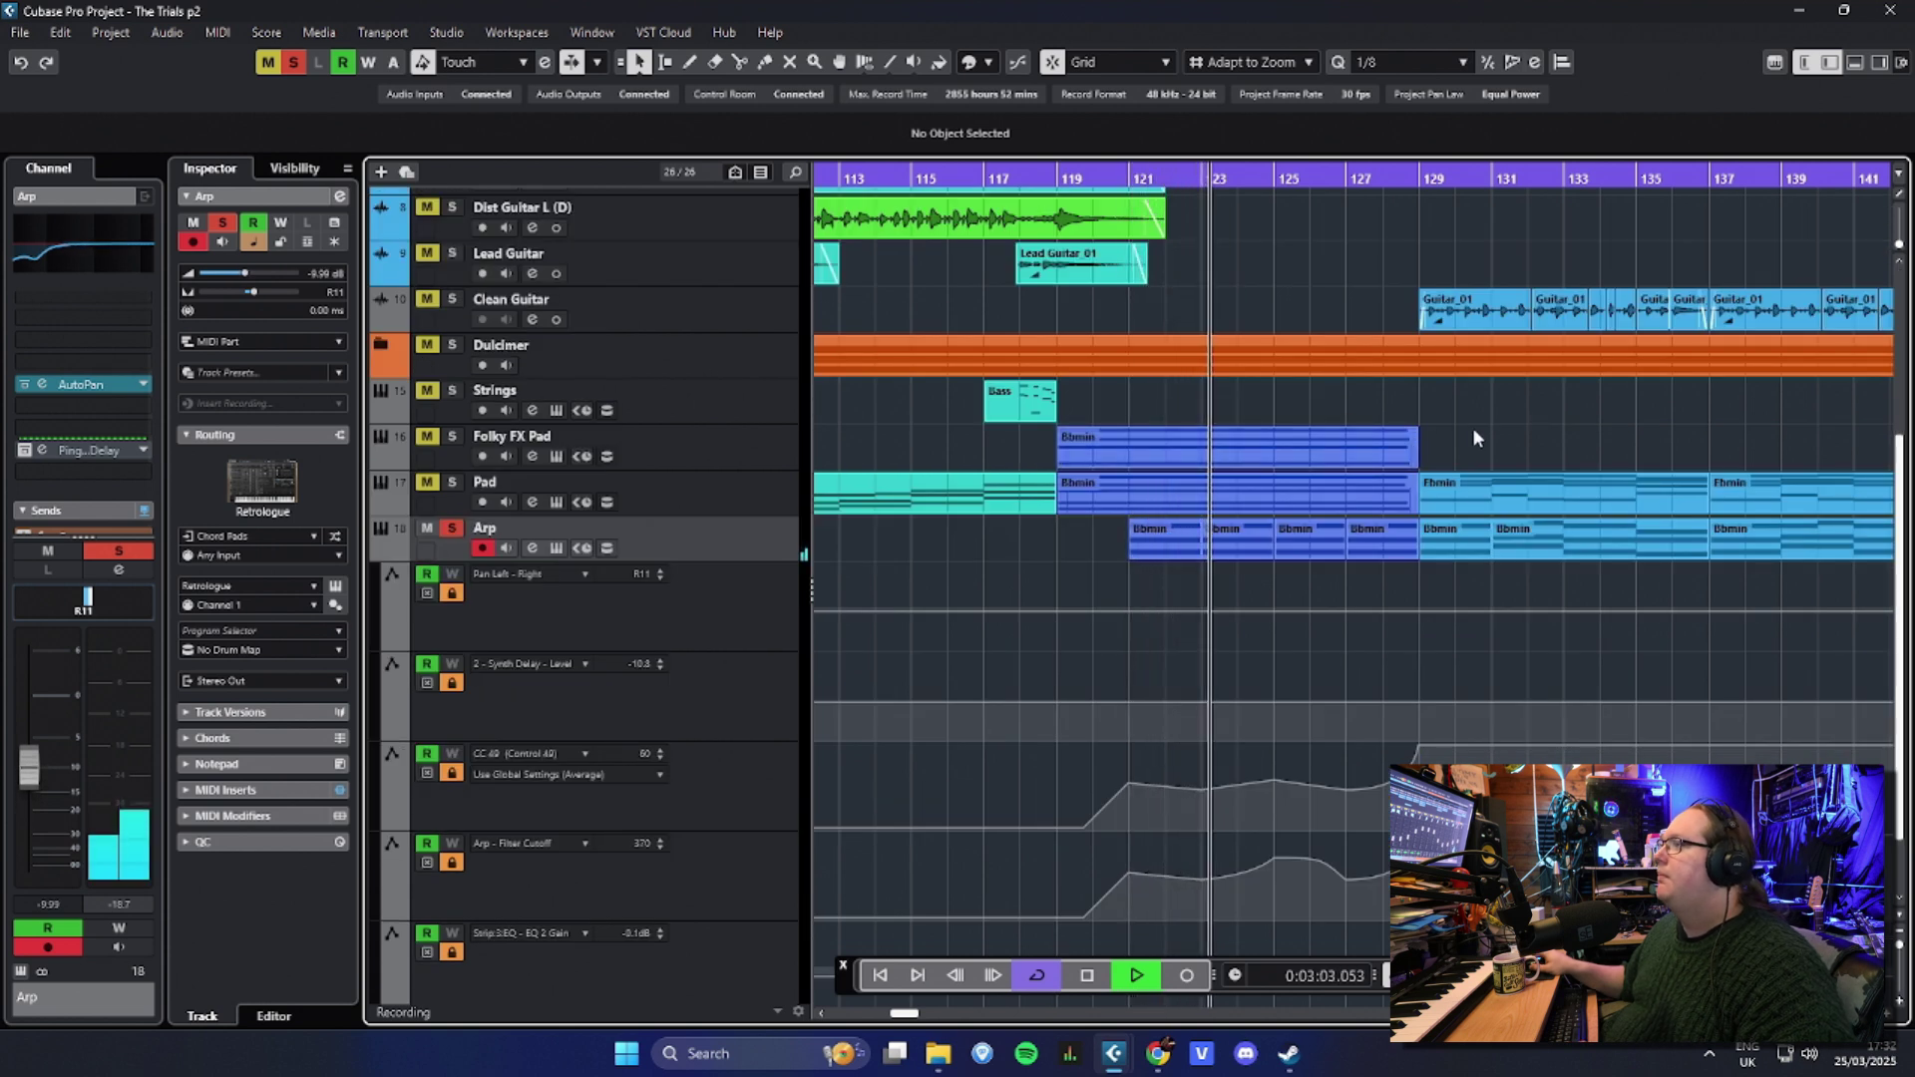
scroll(1499, 427, up, 5)
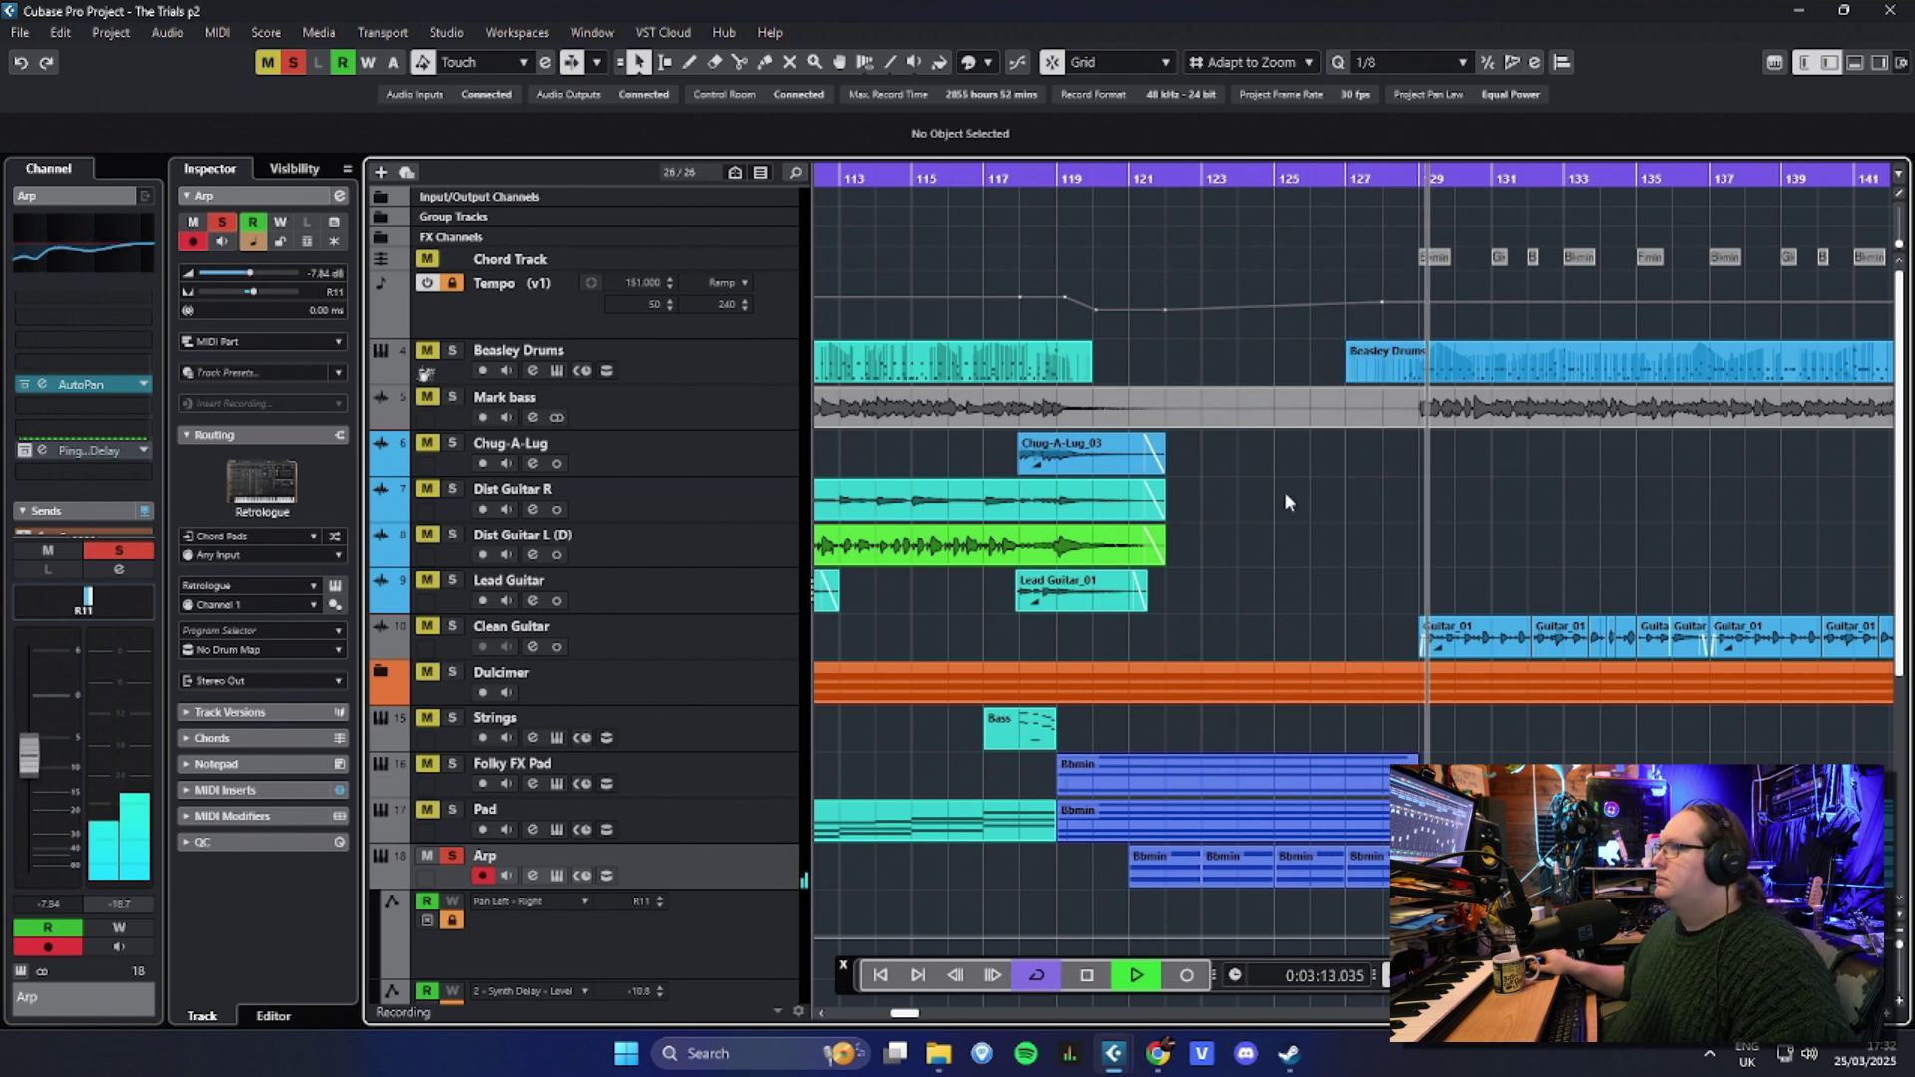
key(space)
Step: Move the playhead to bar 161 and play the Arp's ending to about bar 167
key(g)
key(g)
key(g)
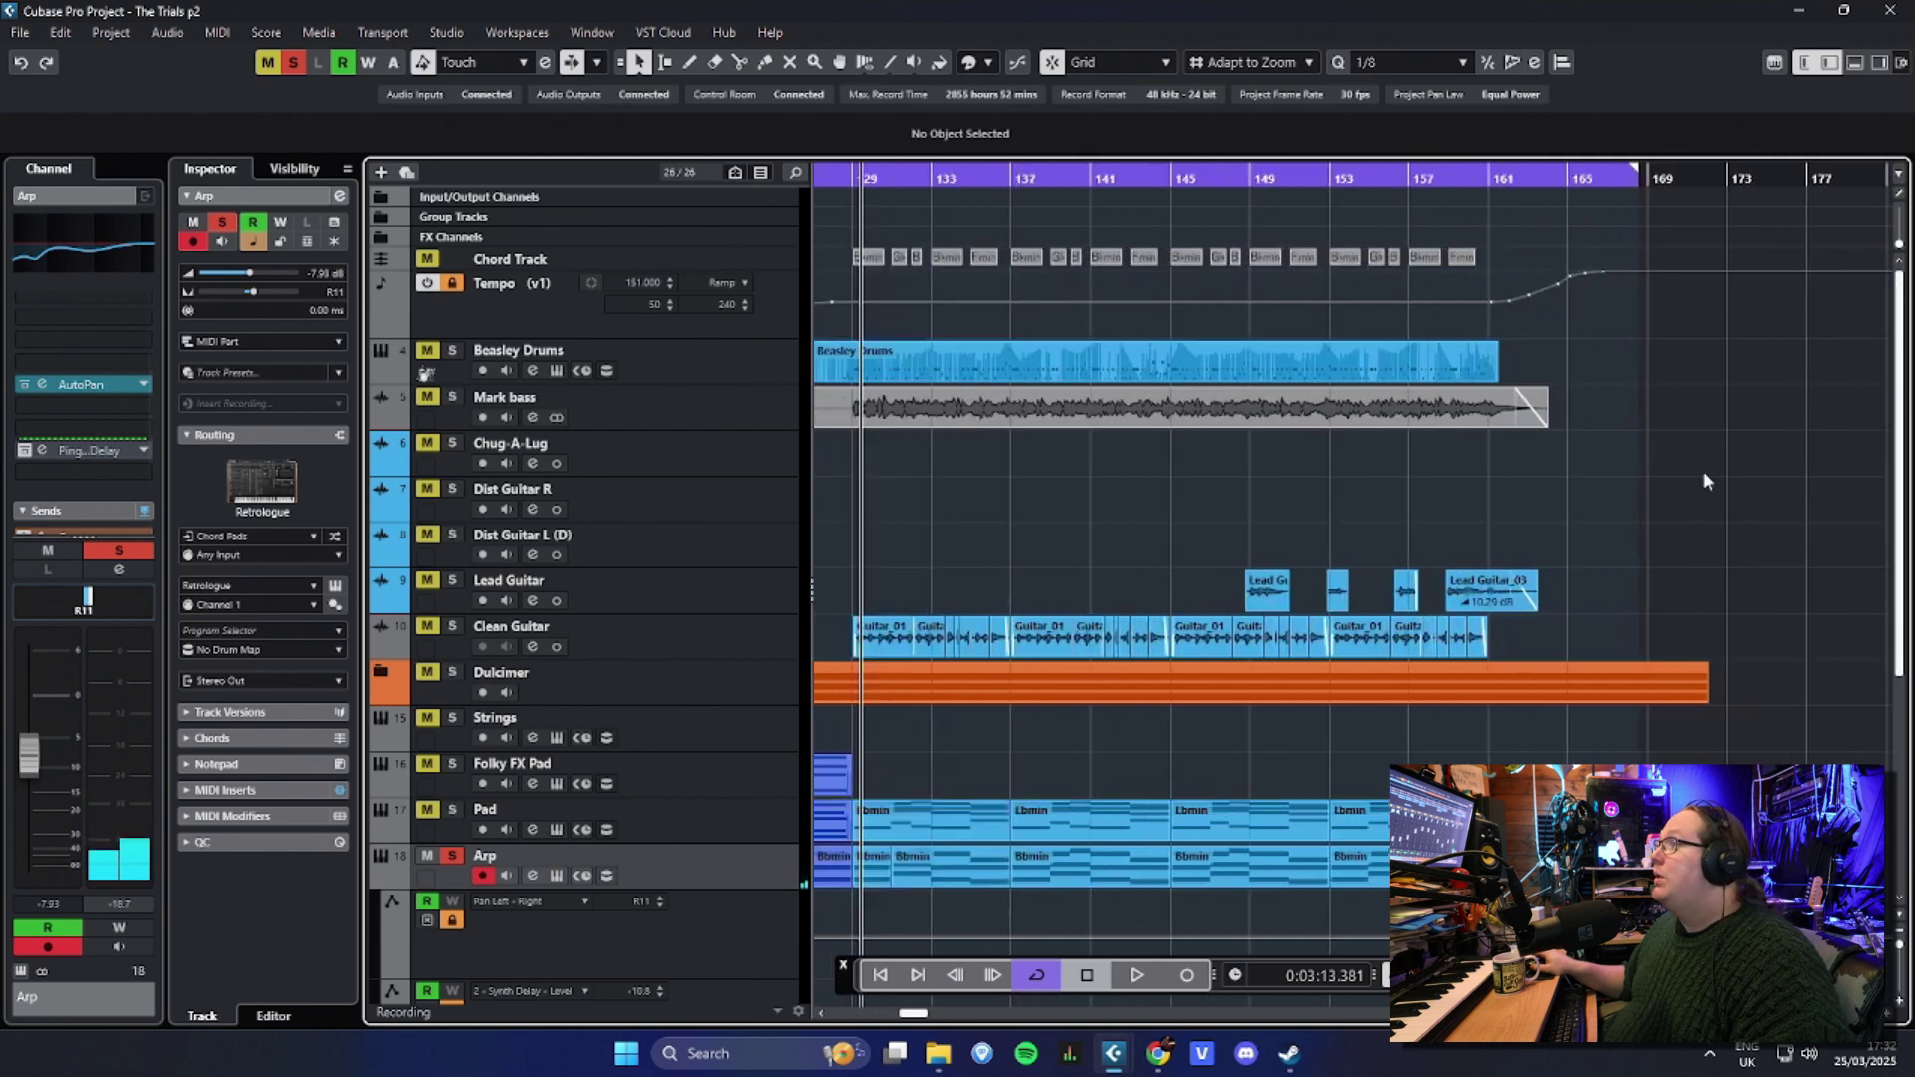
scroll(1704, 473, up, 2)
click(1164, 177)
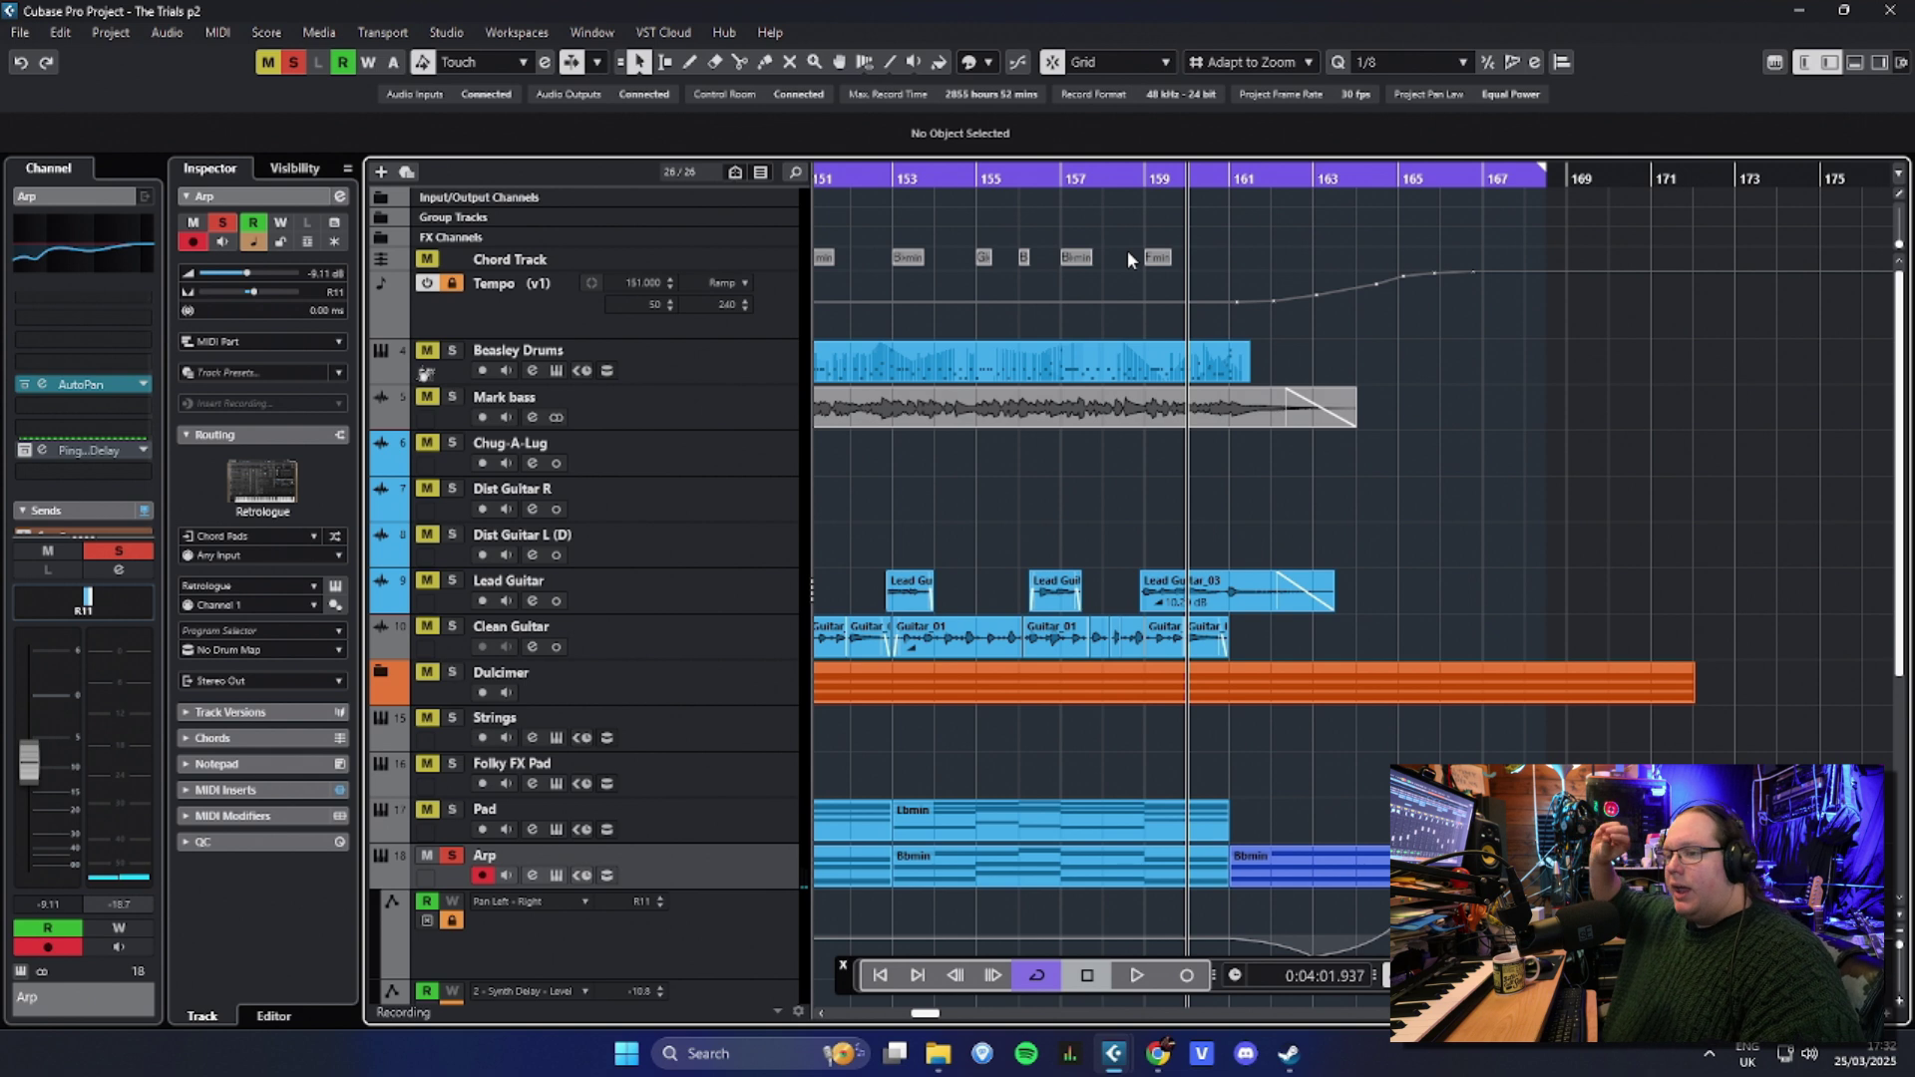
click(1518, 180)
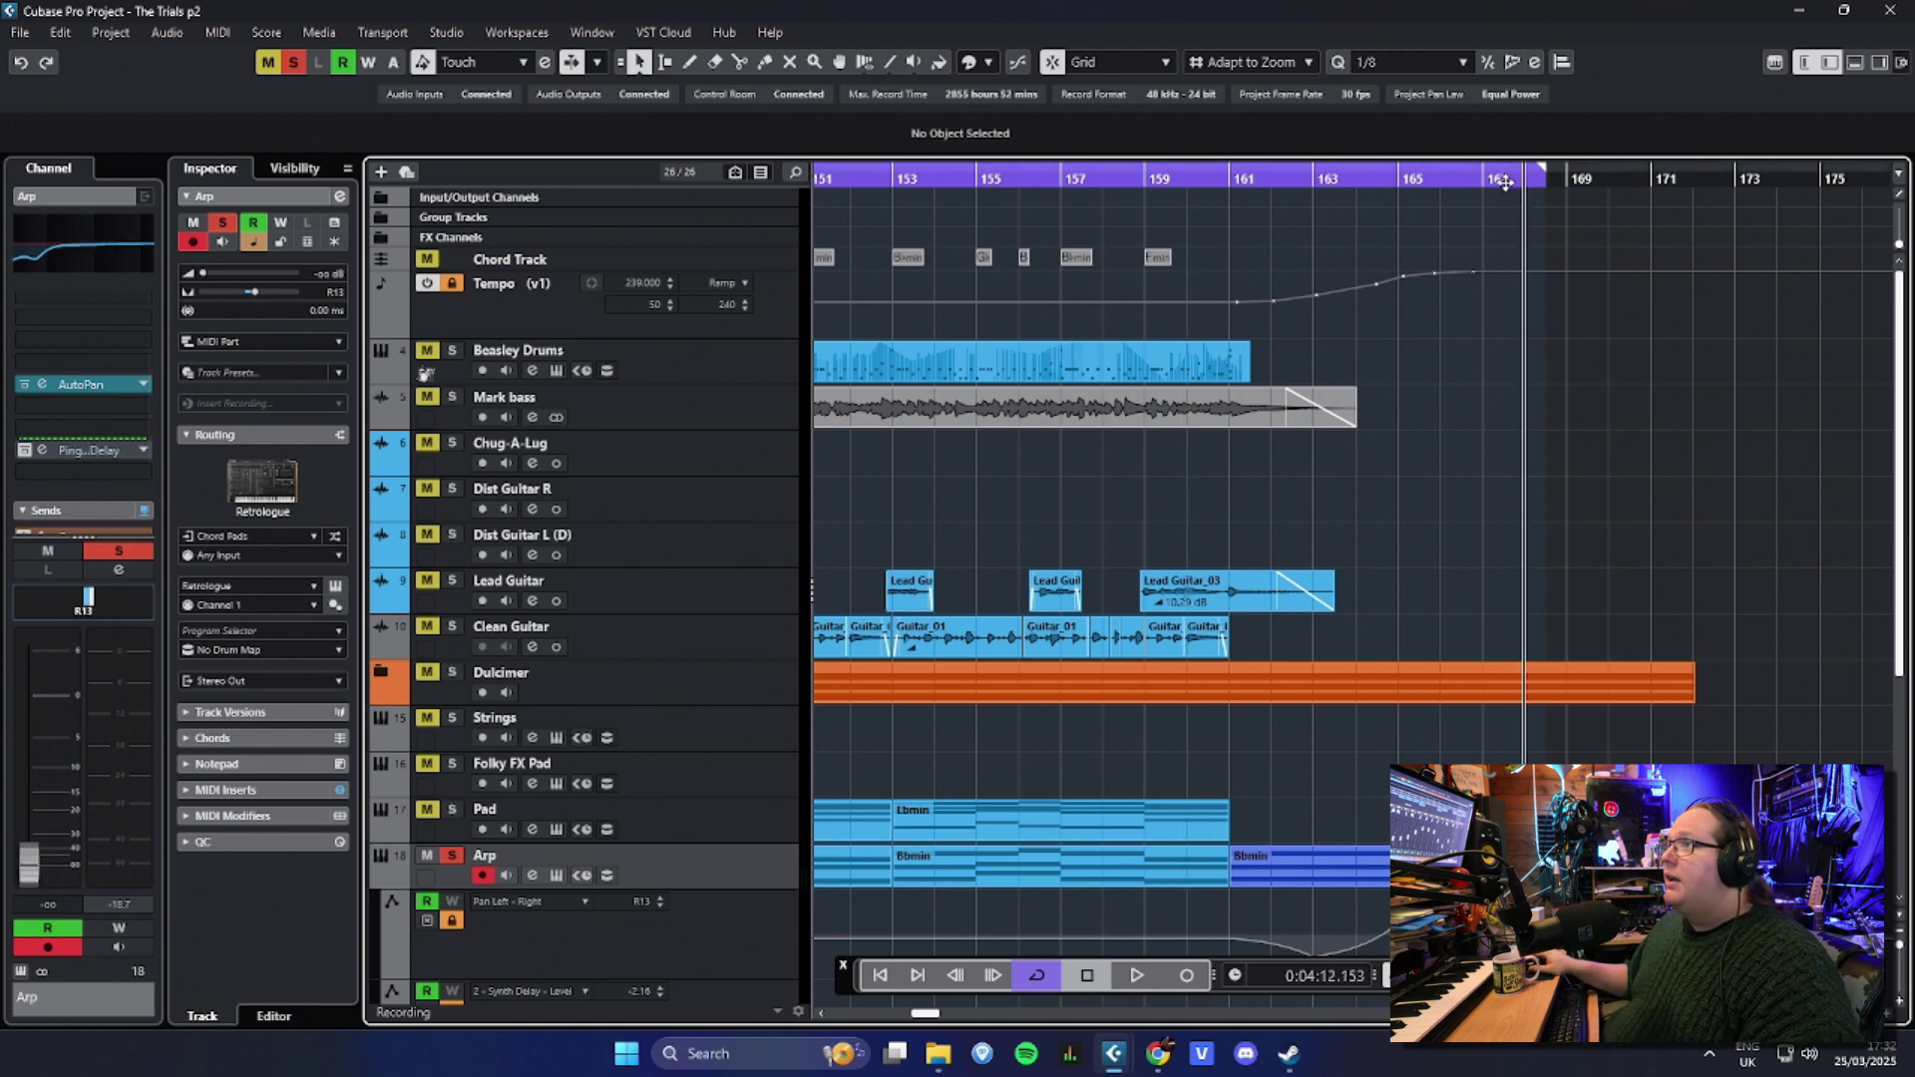
click(1231, 180)
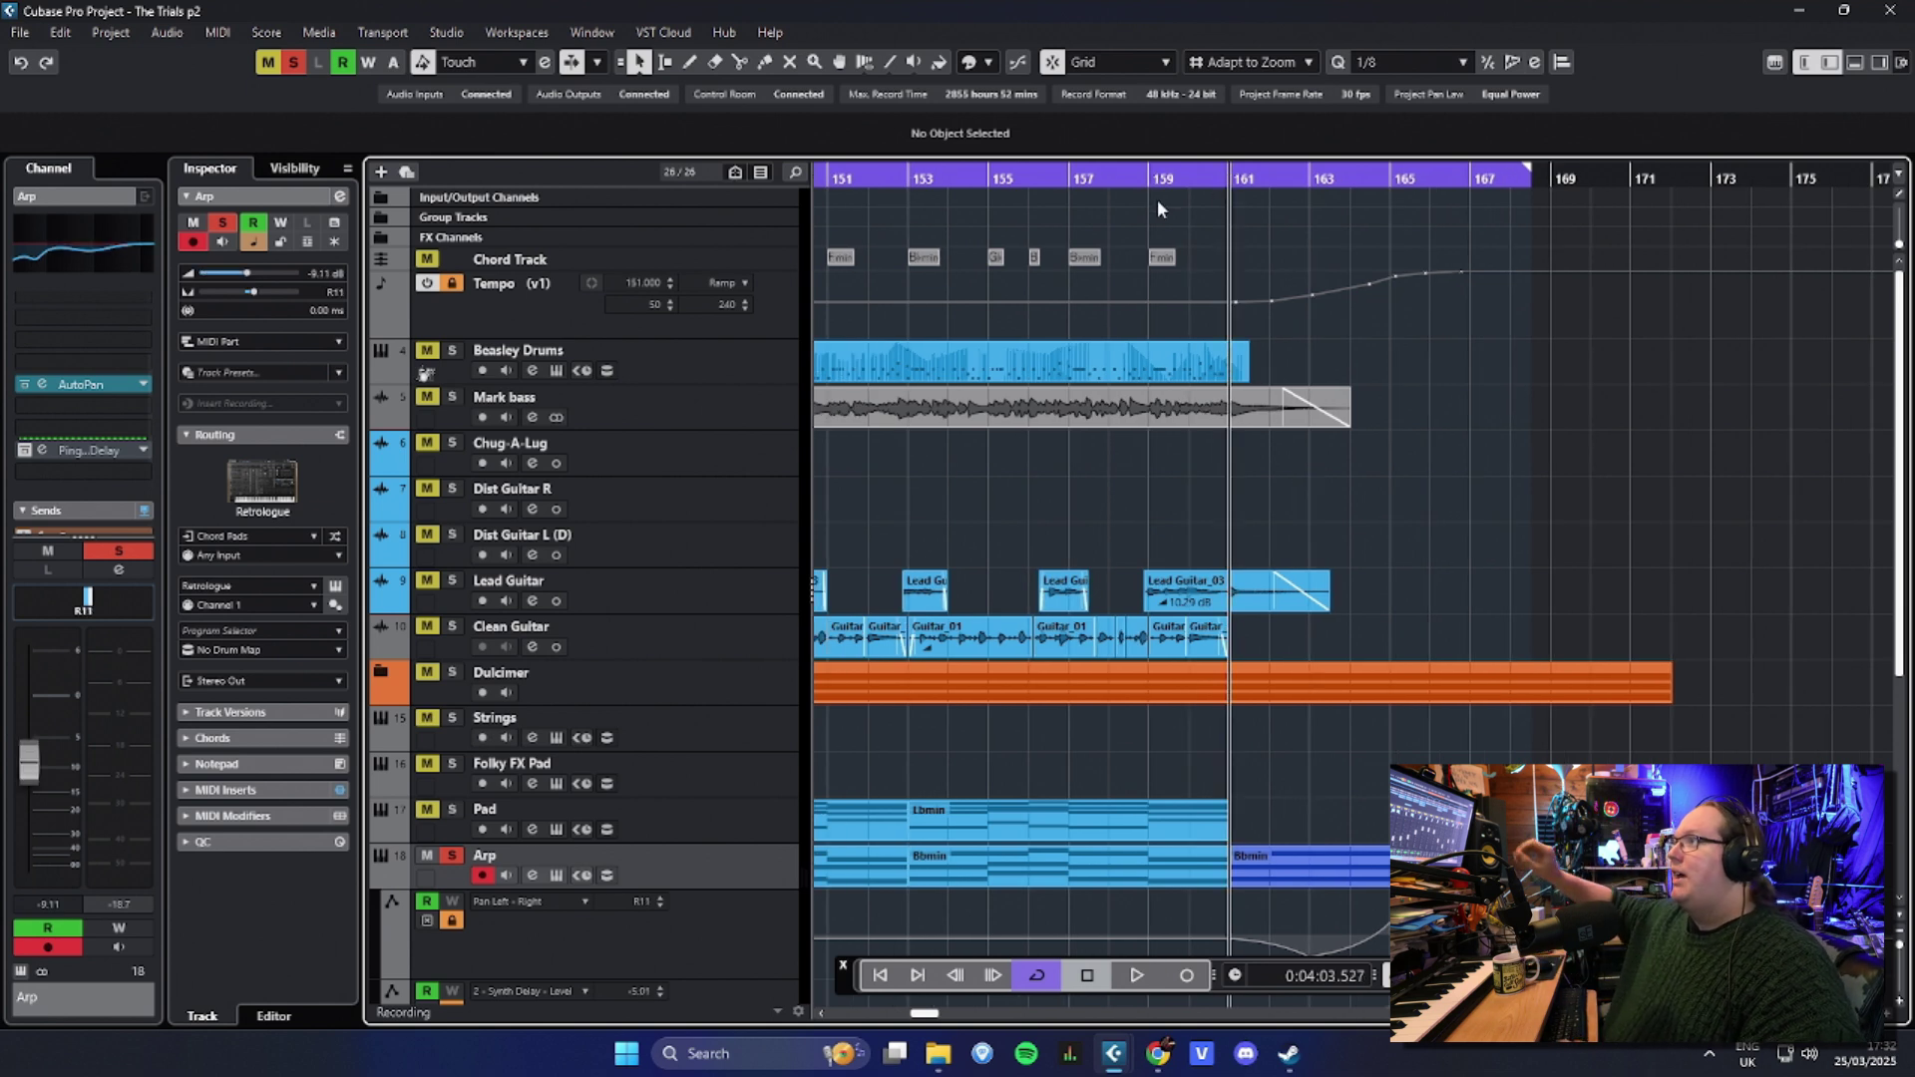
key(space)
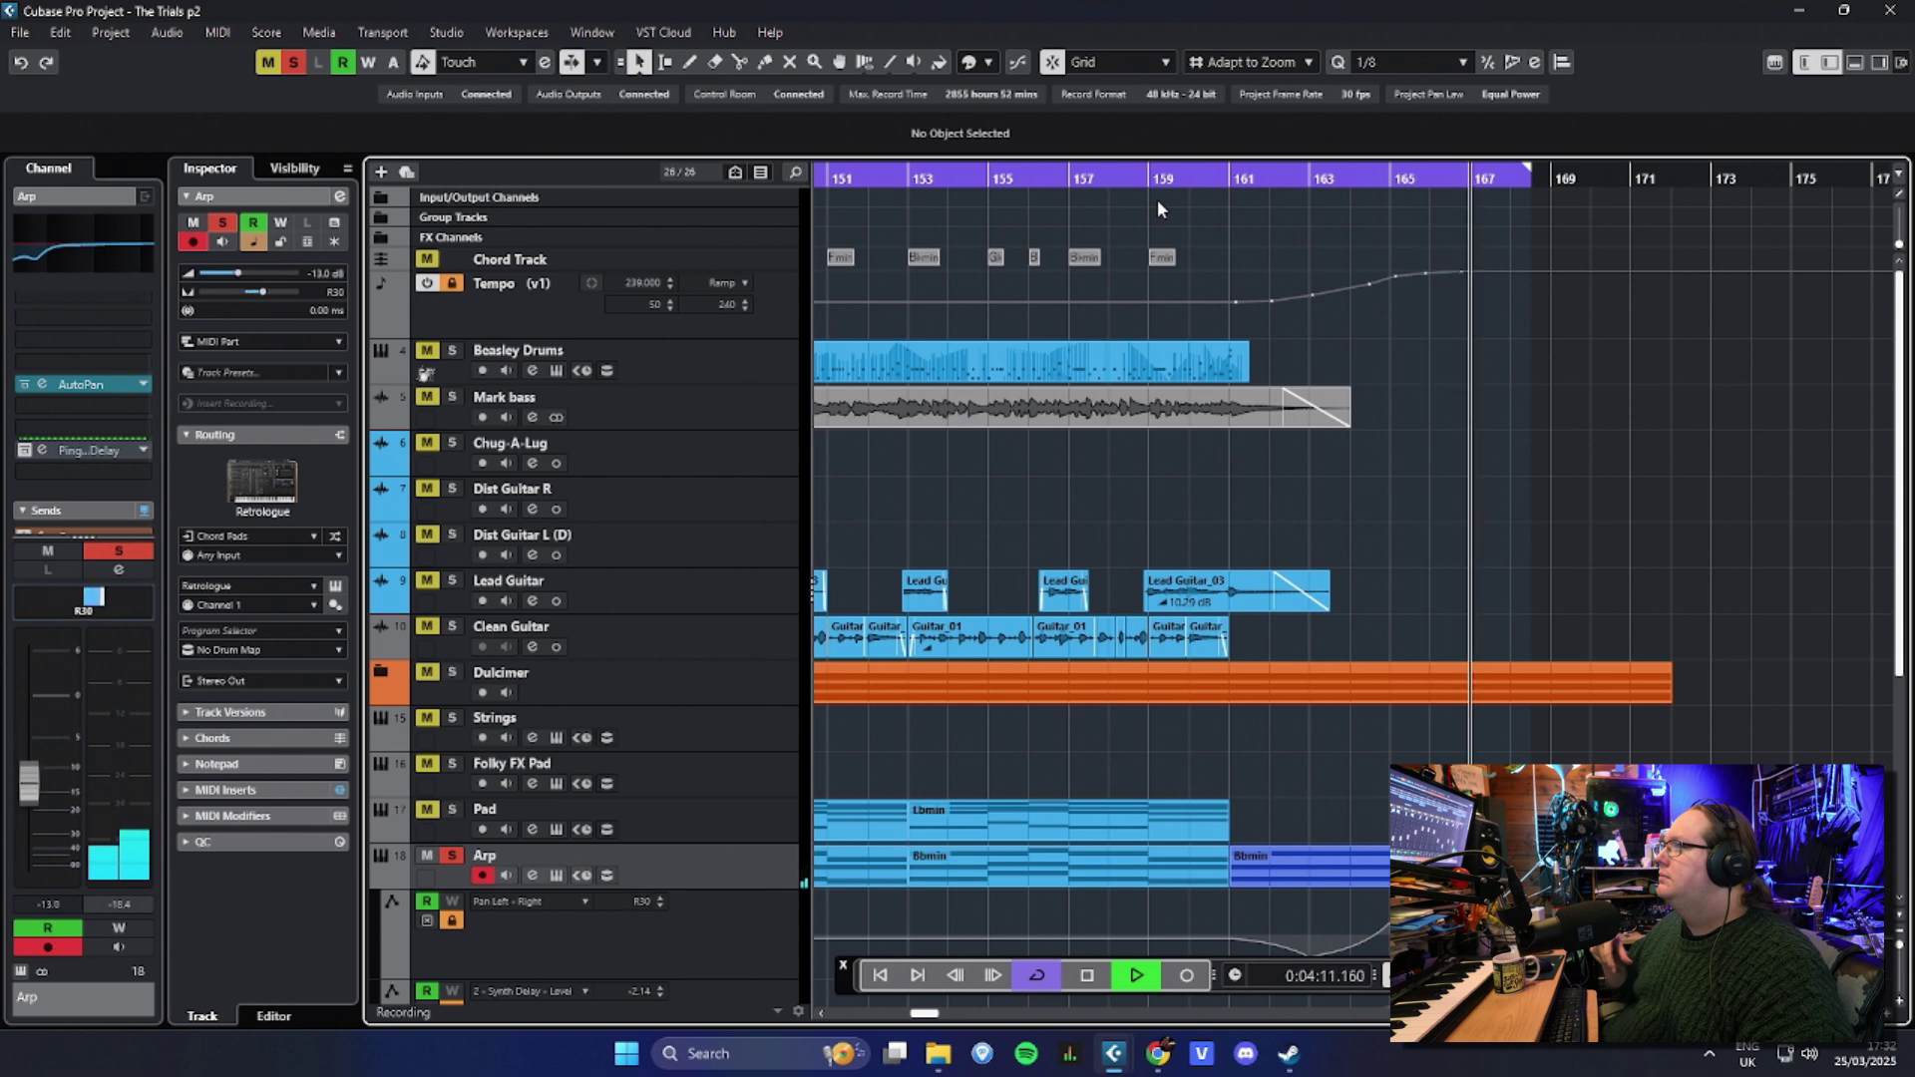
key(space)
Step: Examine the Arp's pan, synth delay, CC, filter cutoff and EQ gain automation across the whole song
scroll(1191, 260, down, 3)
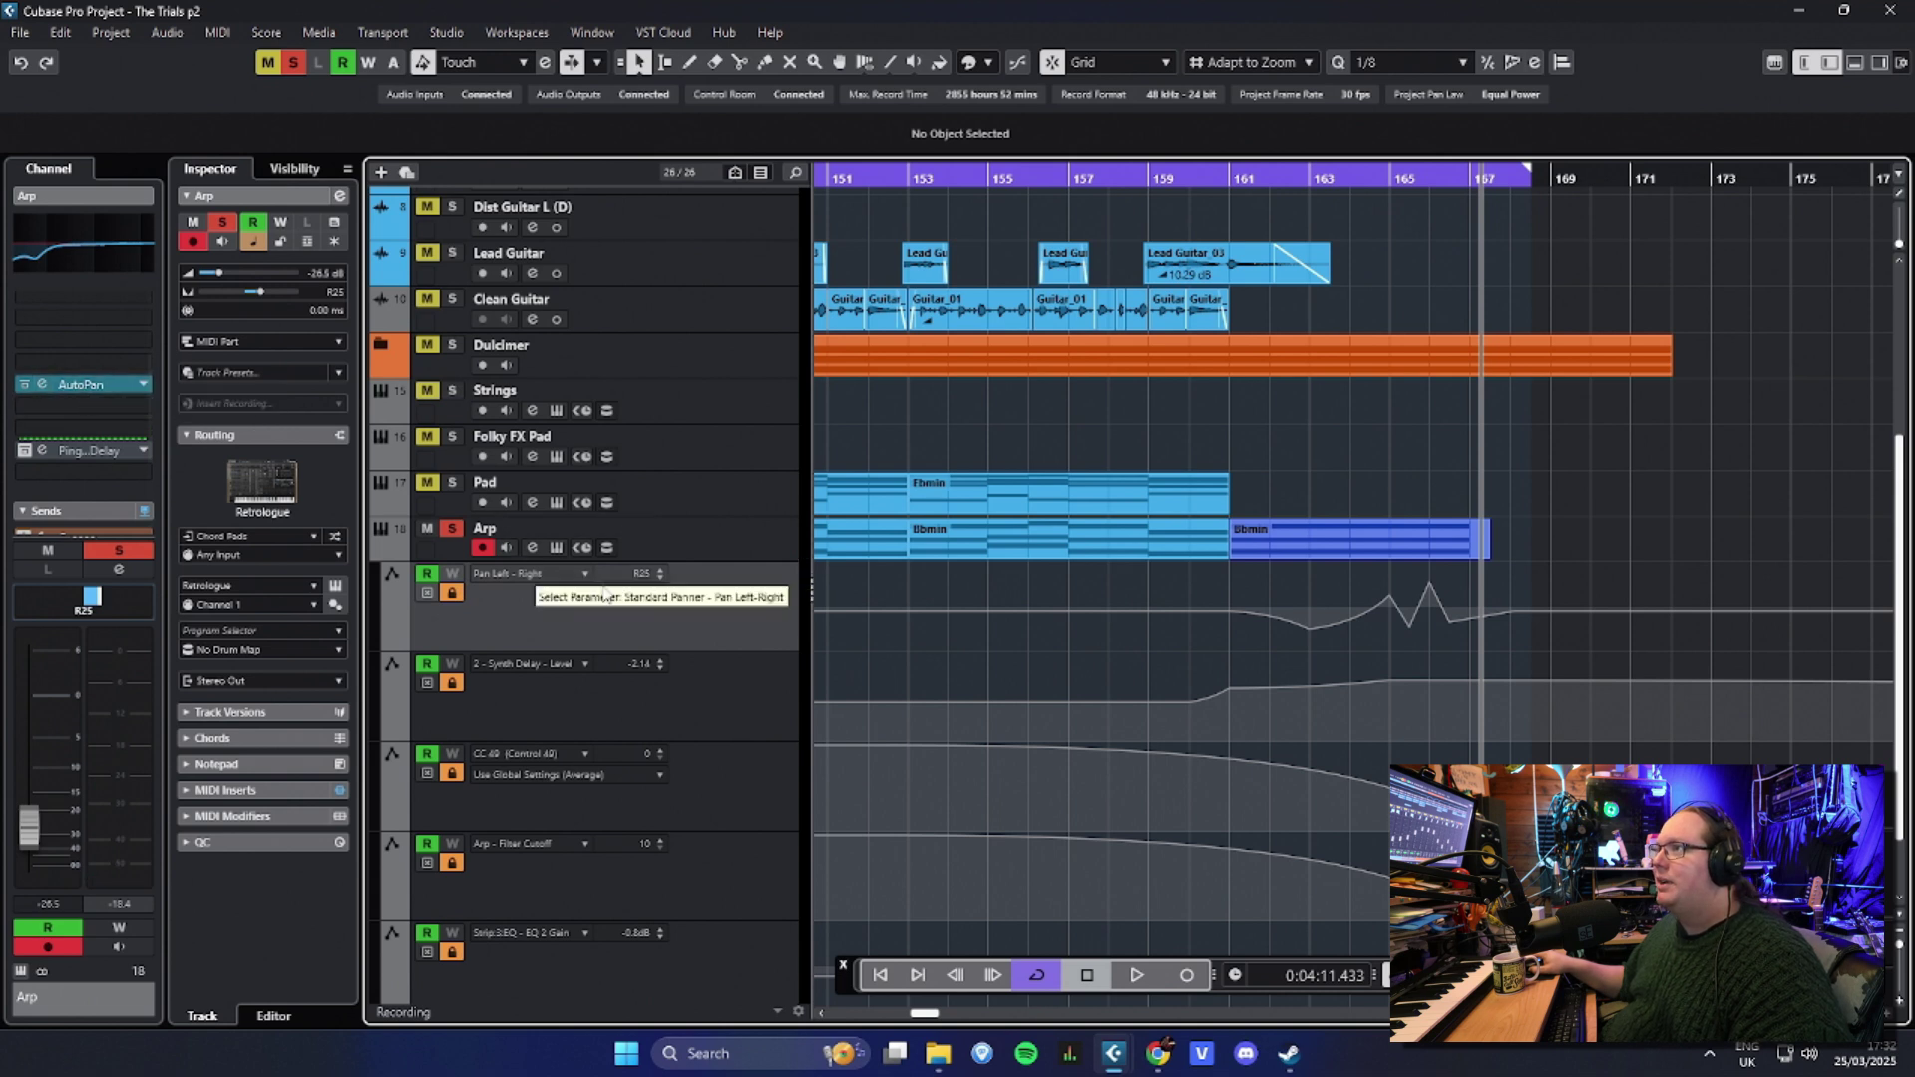
scroll(1194, 595, down, 3)
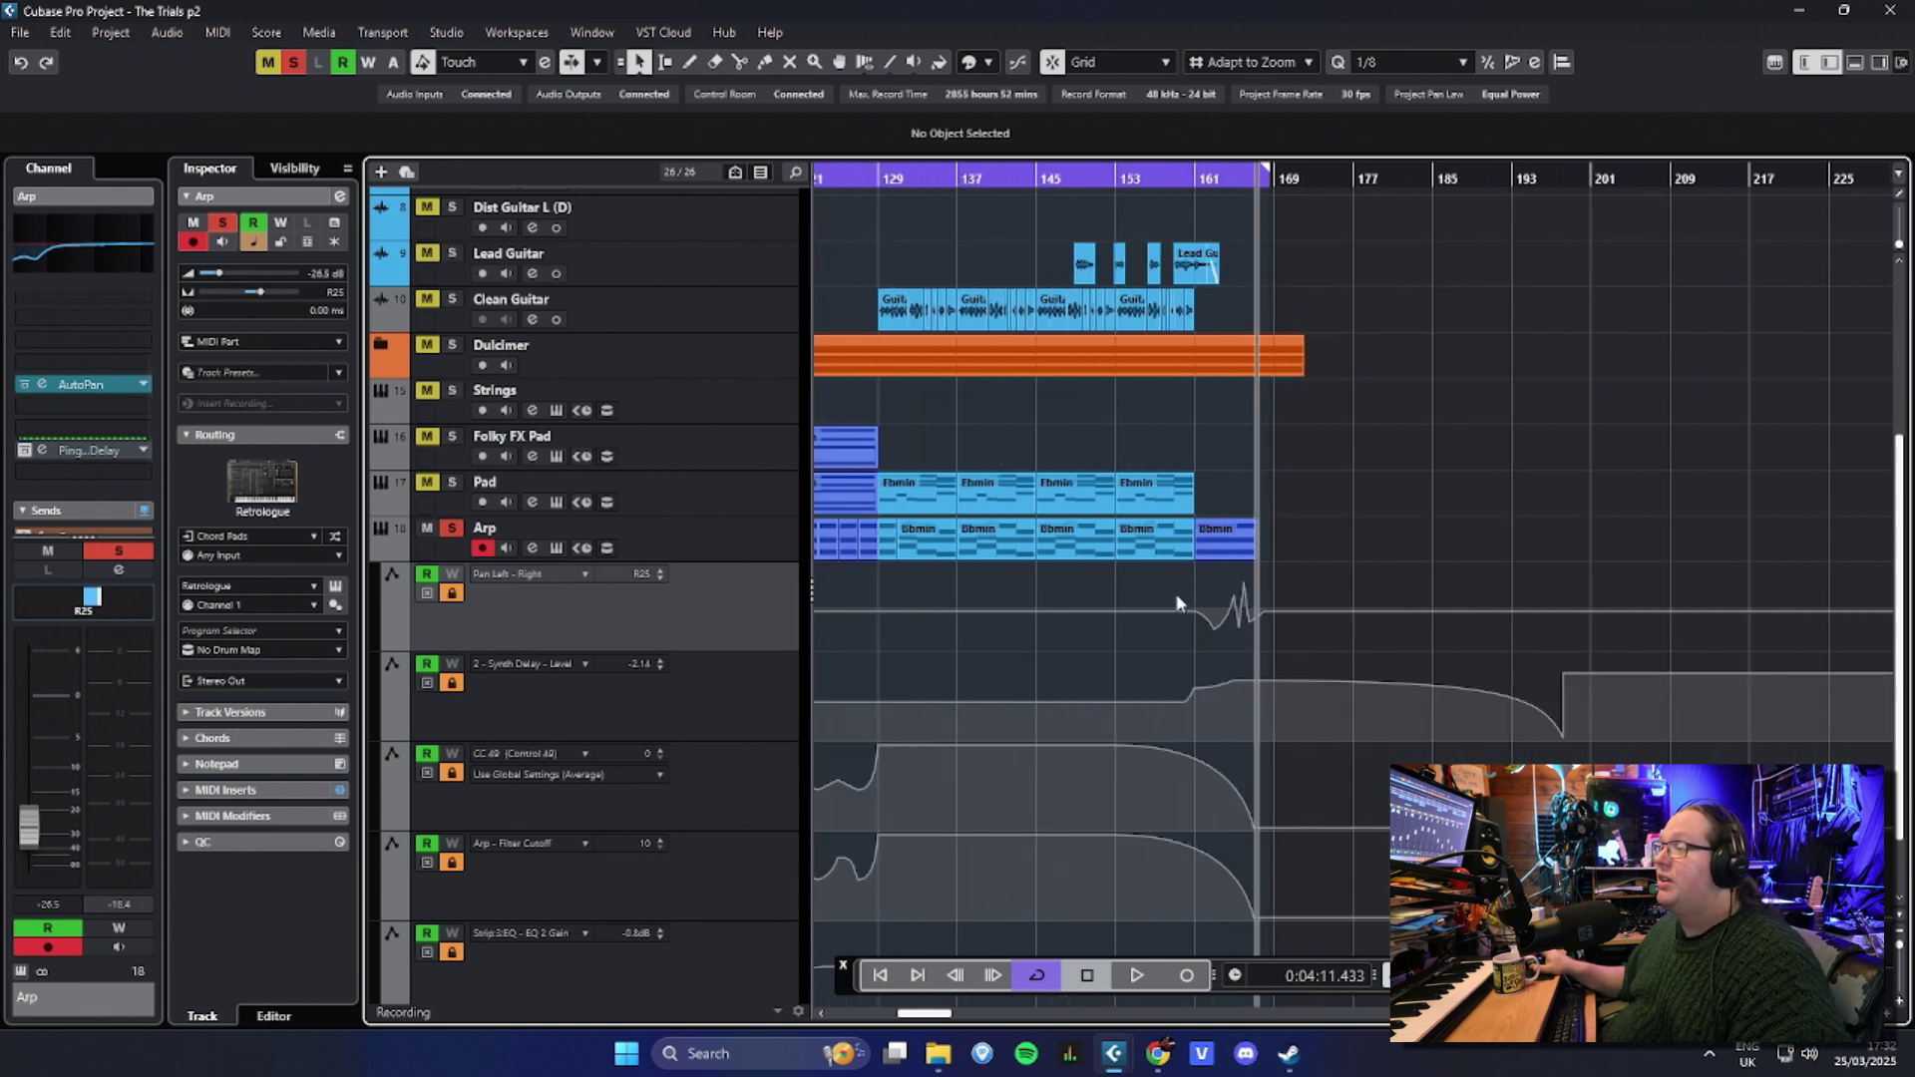
scroll(1096, 665, down, 3)
scroll(691, 700, down, 2)
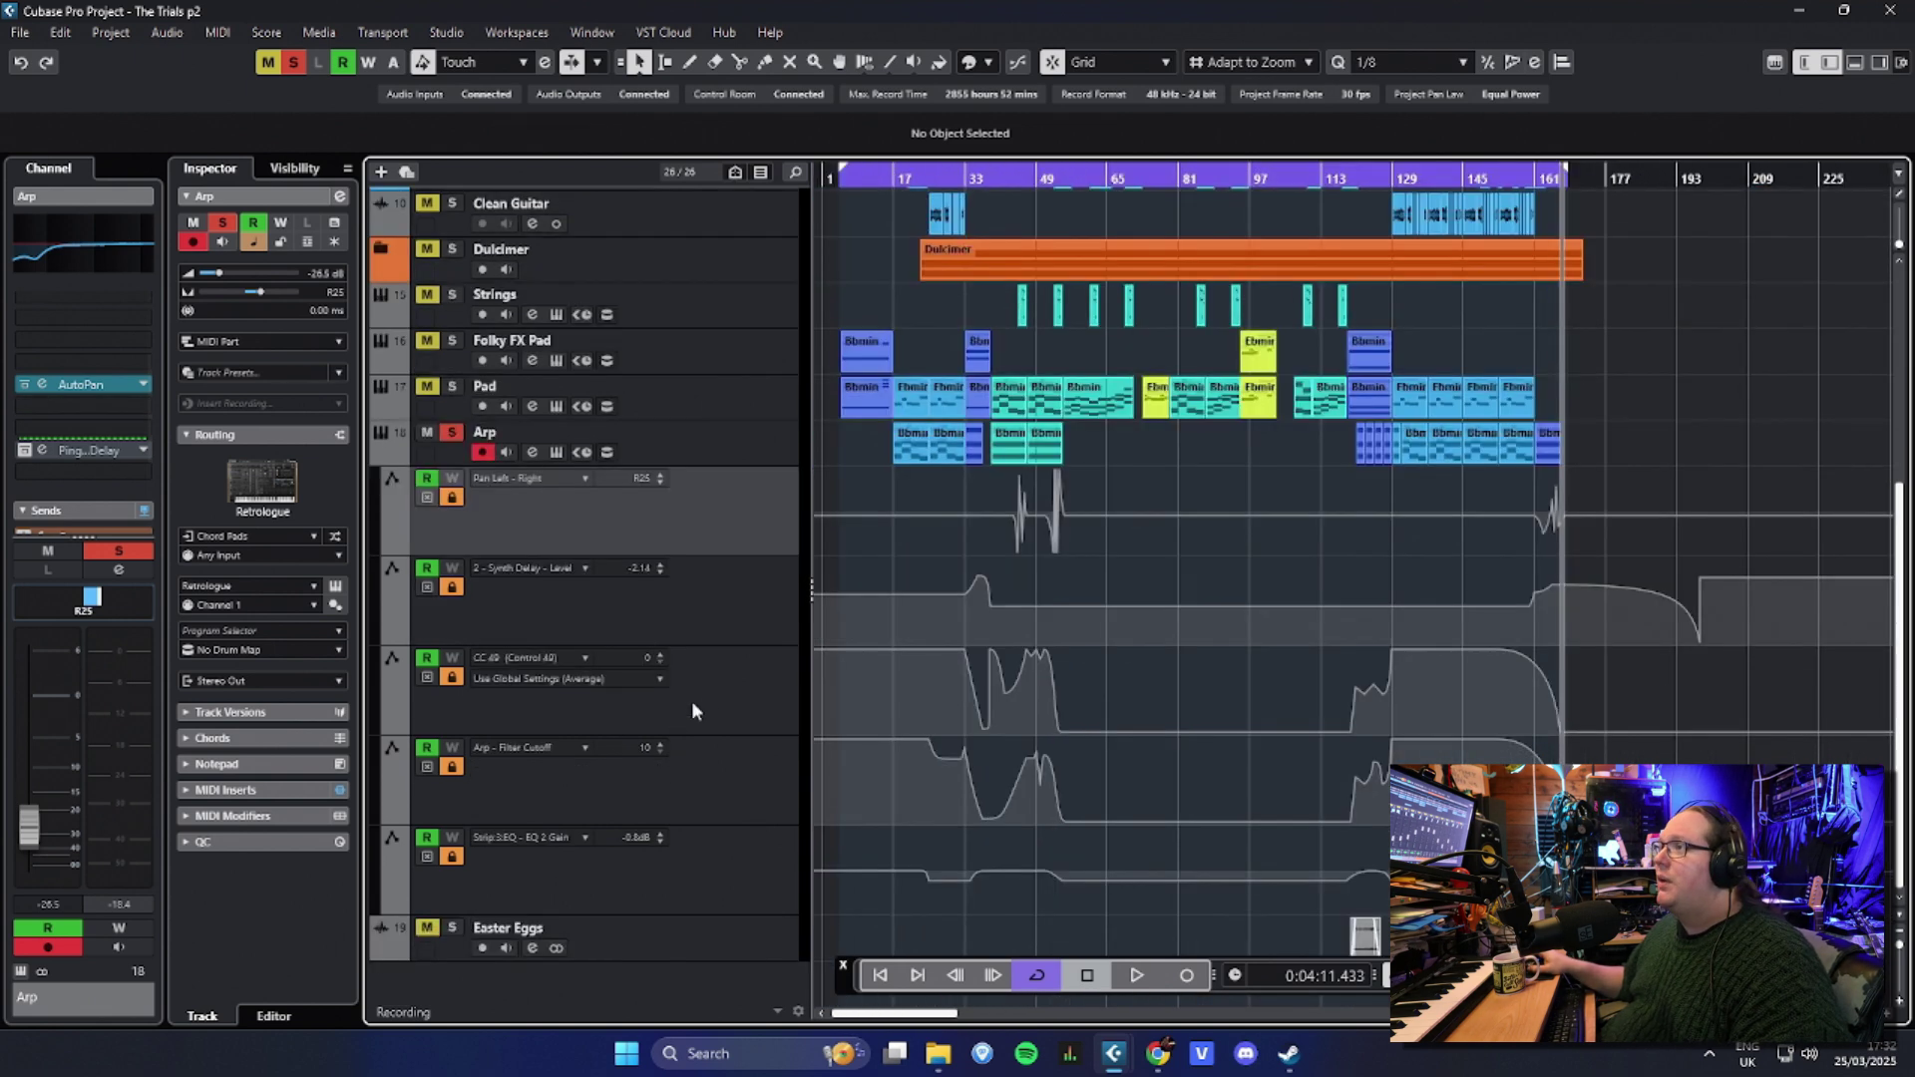
click(799, 667)
Step: View the Arp's Retrologue 2 synth while playing from about bar 36 to bar 38, closing its window
drag(973, 183, 429, 618)
click(335, 585)
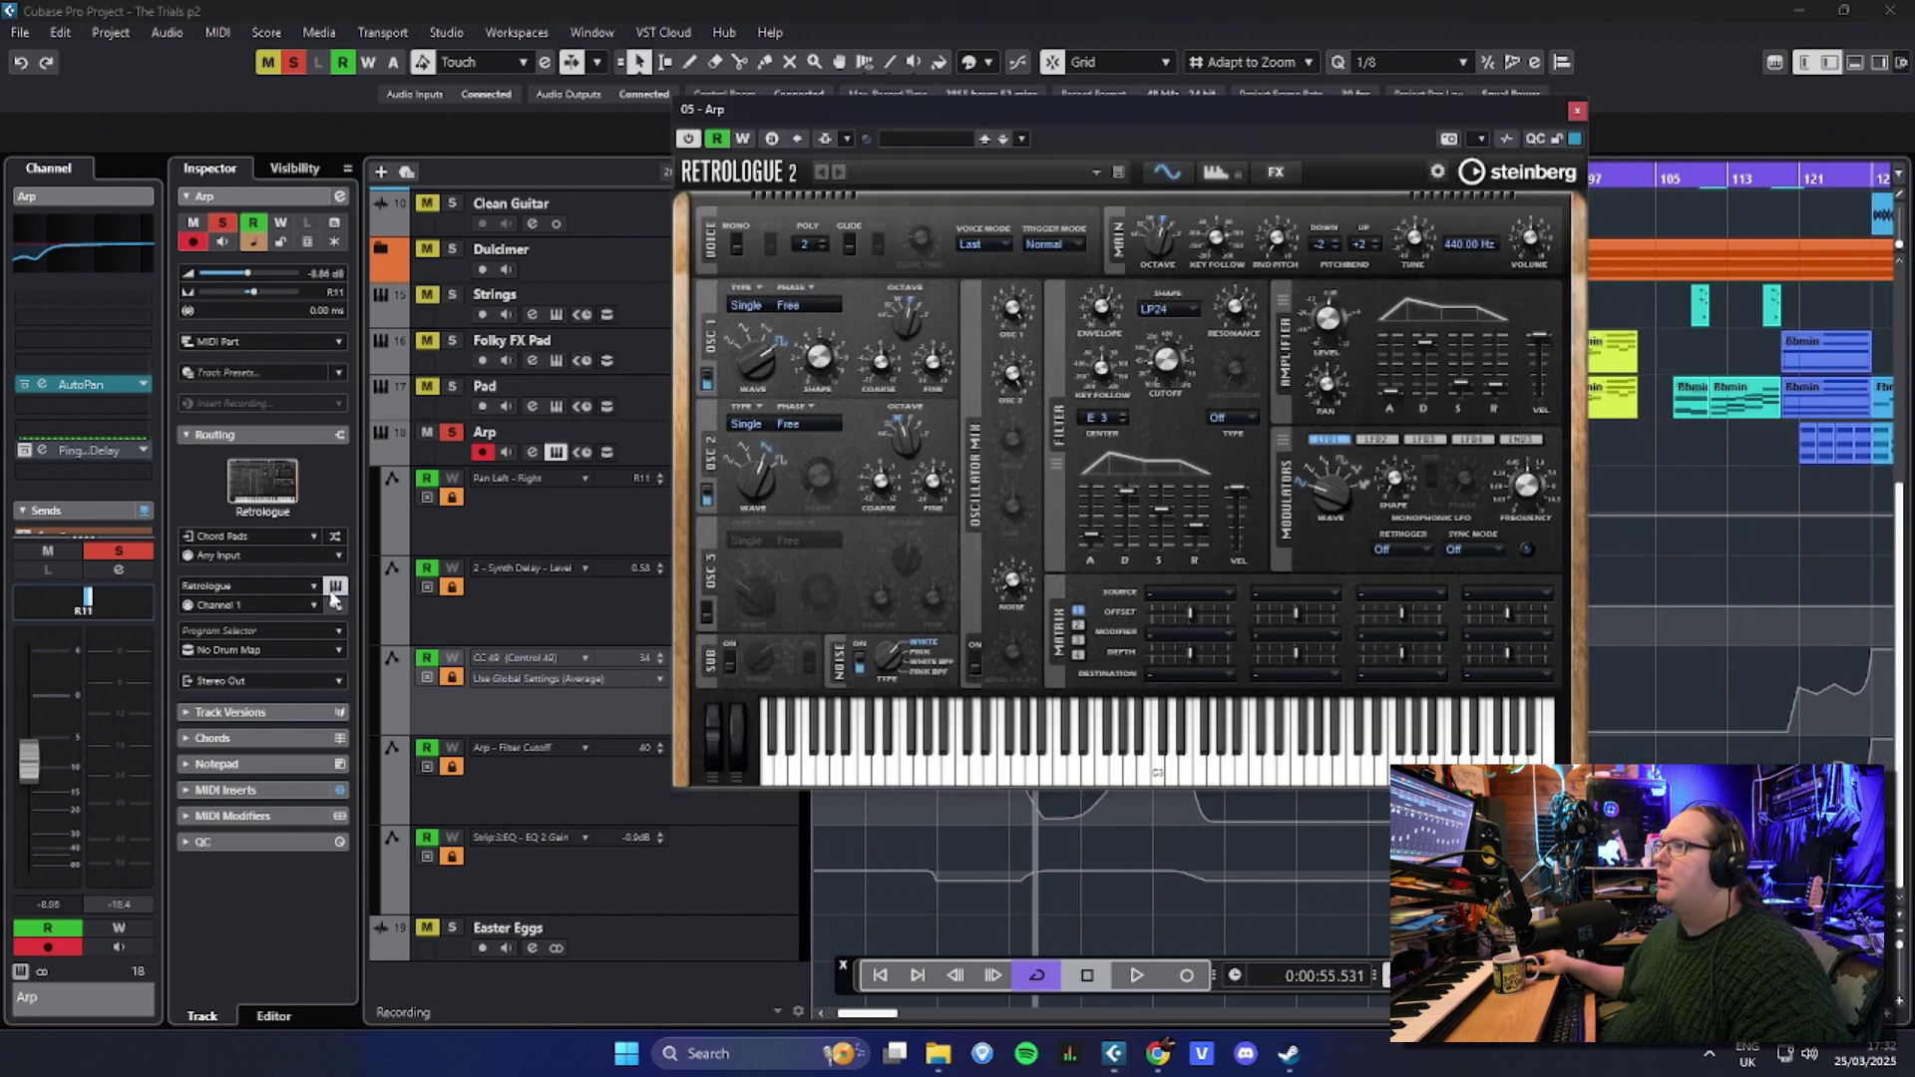
key(space)
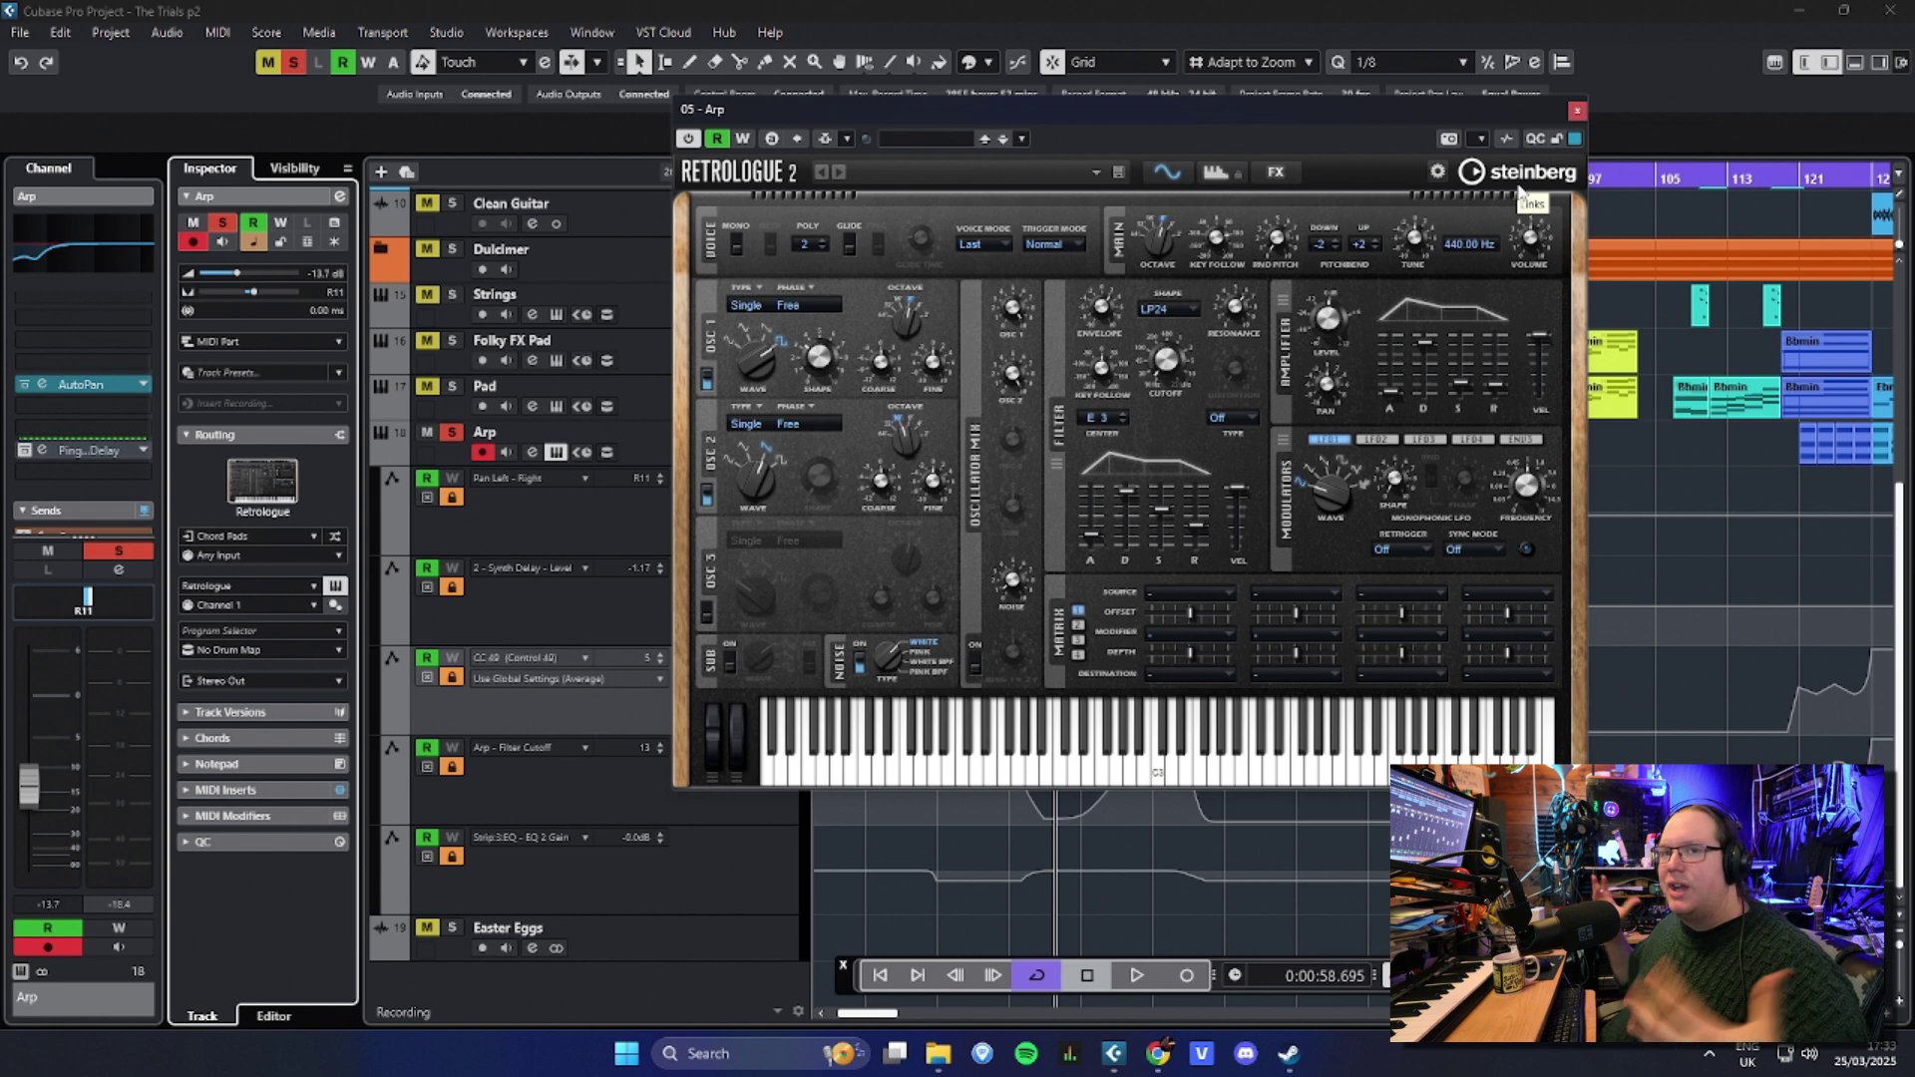
click(1575, 111)
key(Escape)
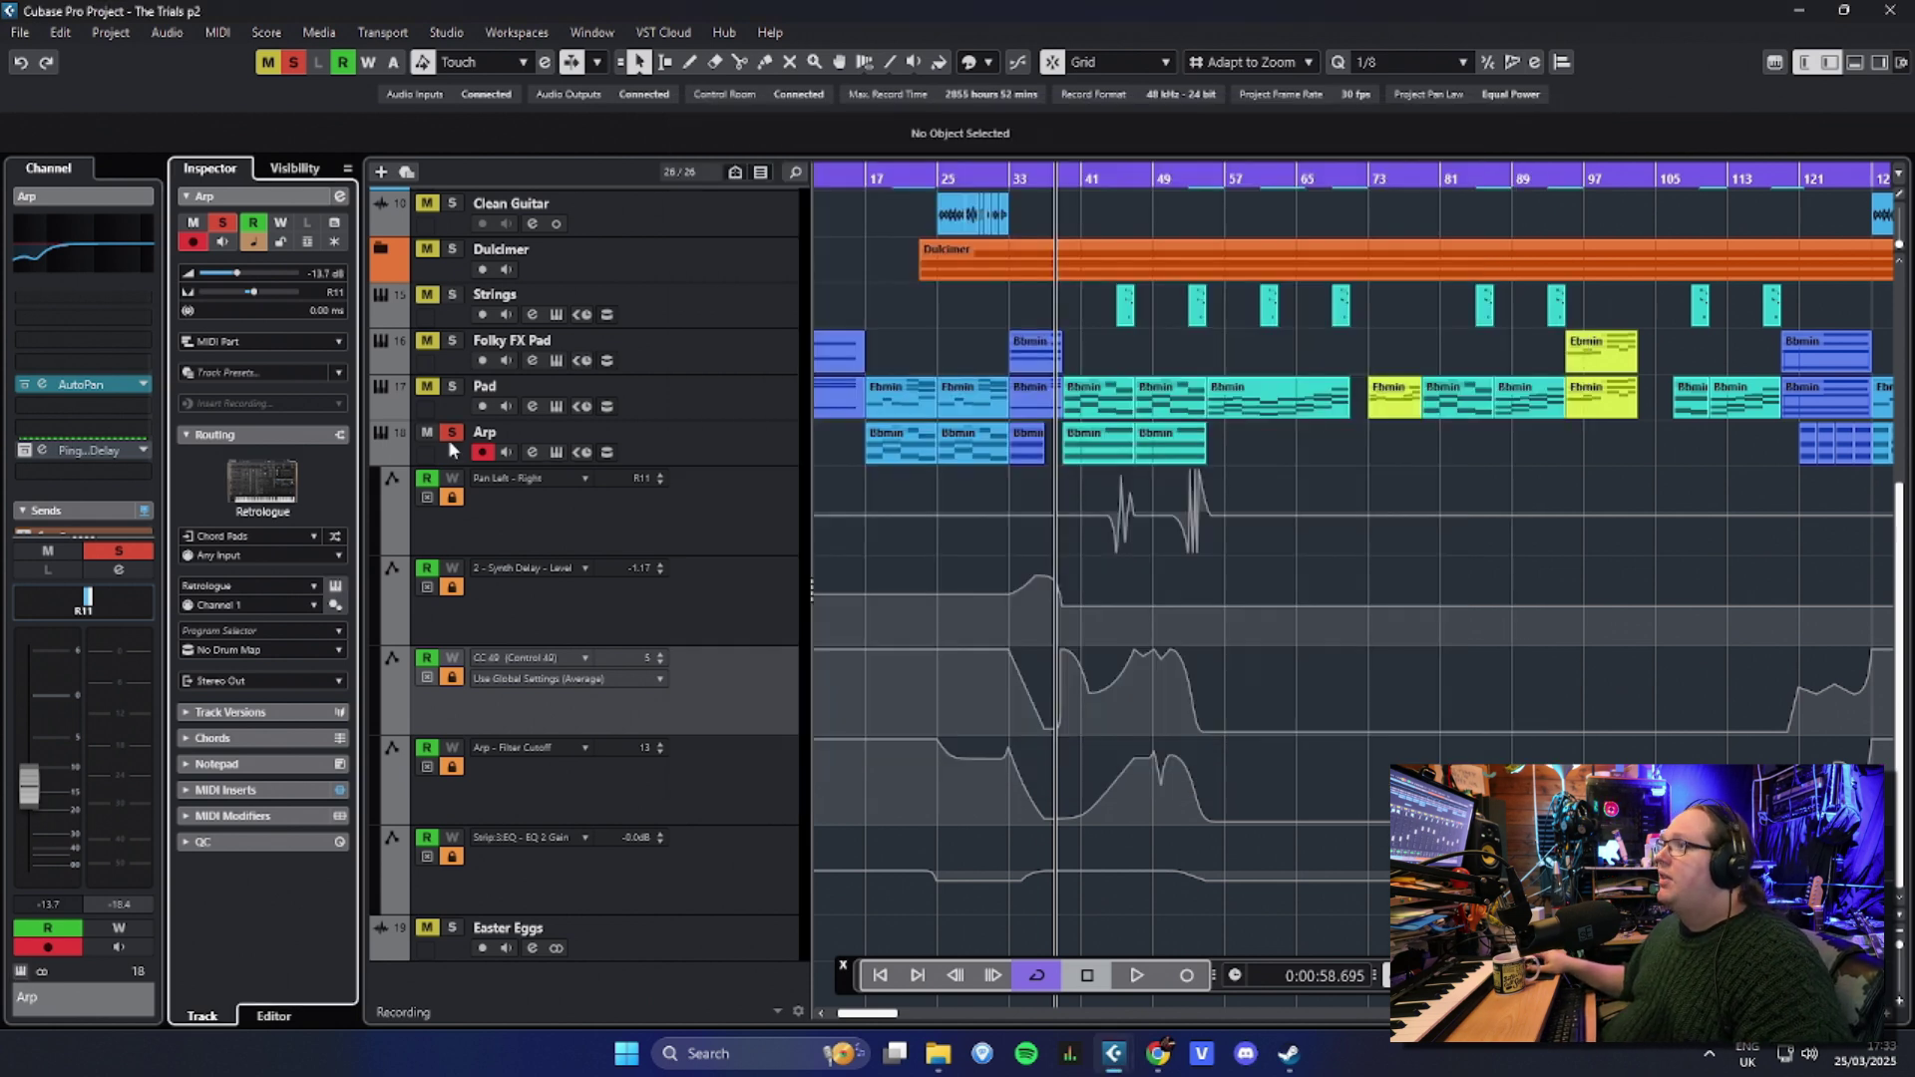
Step: Unsolo the Arp, hide its automation lanes and show the whole arrangement
click(1031, 613)
key(h)
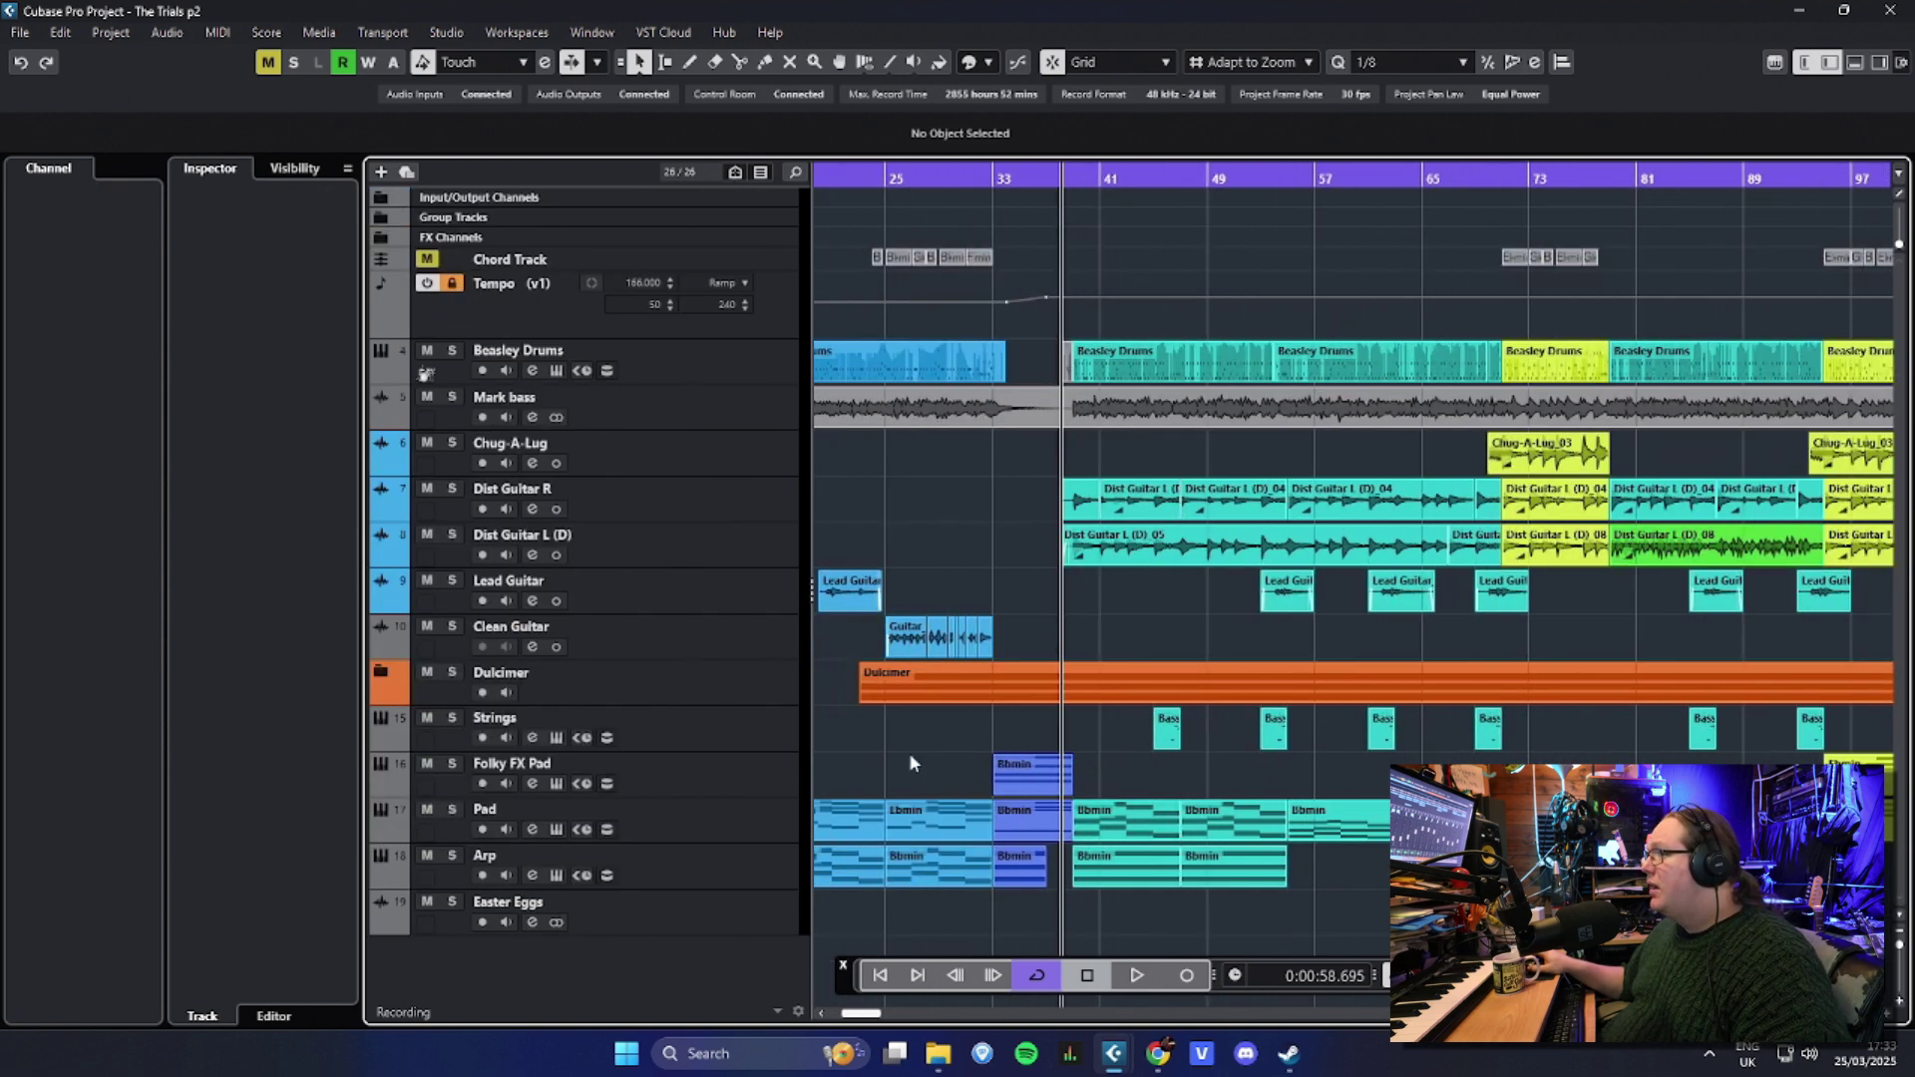
scroll(1031, 739, left, 3)
key(g)
key(g)
key(g)
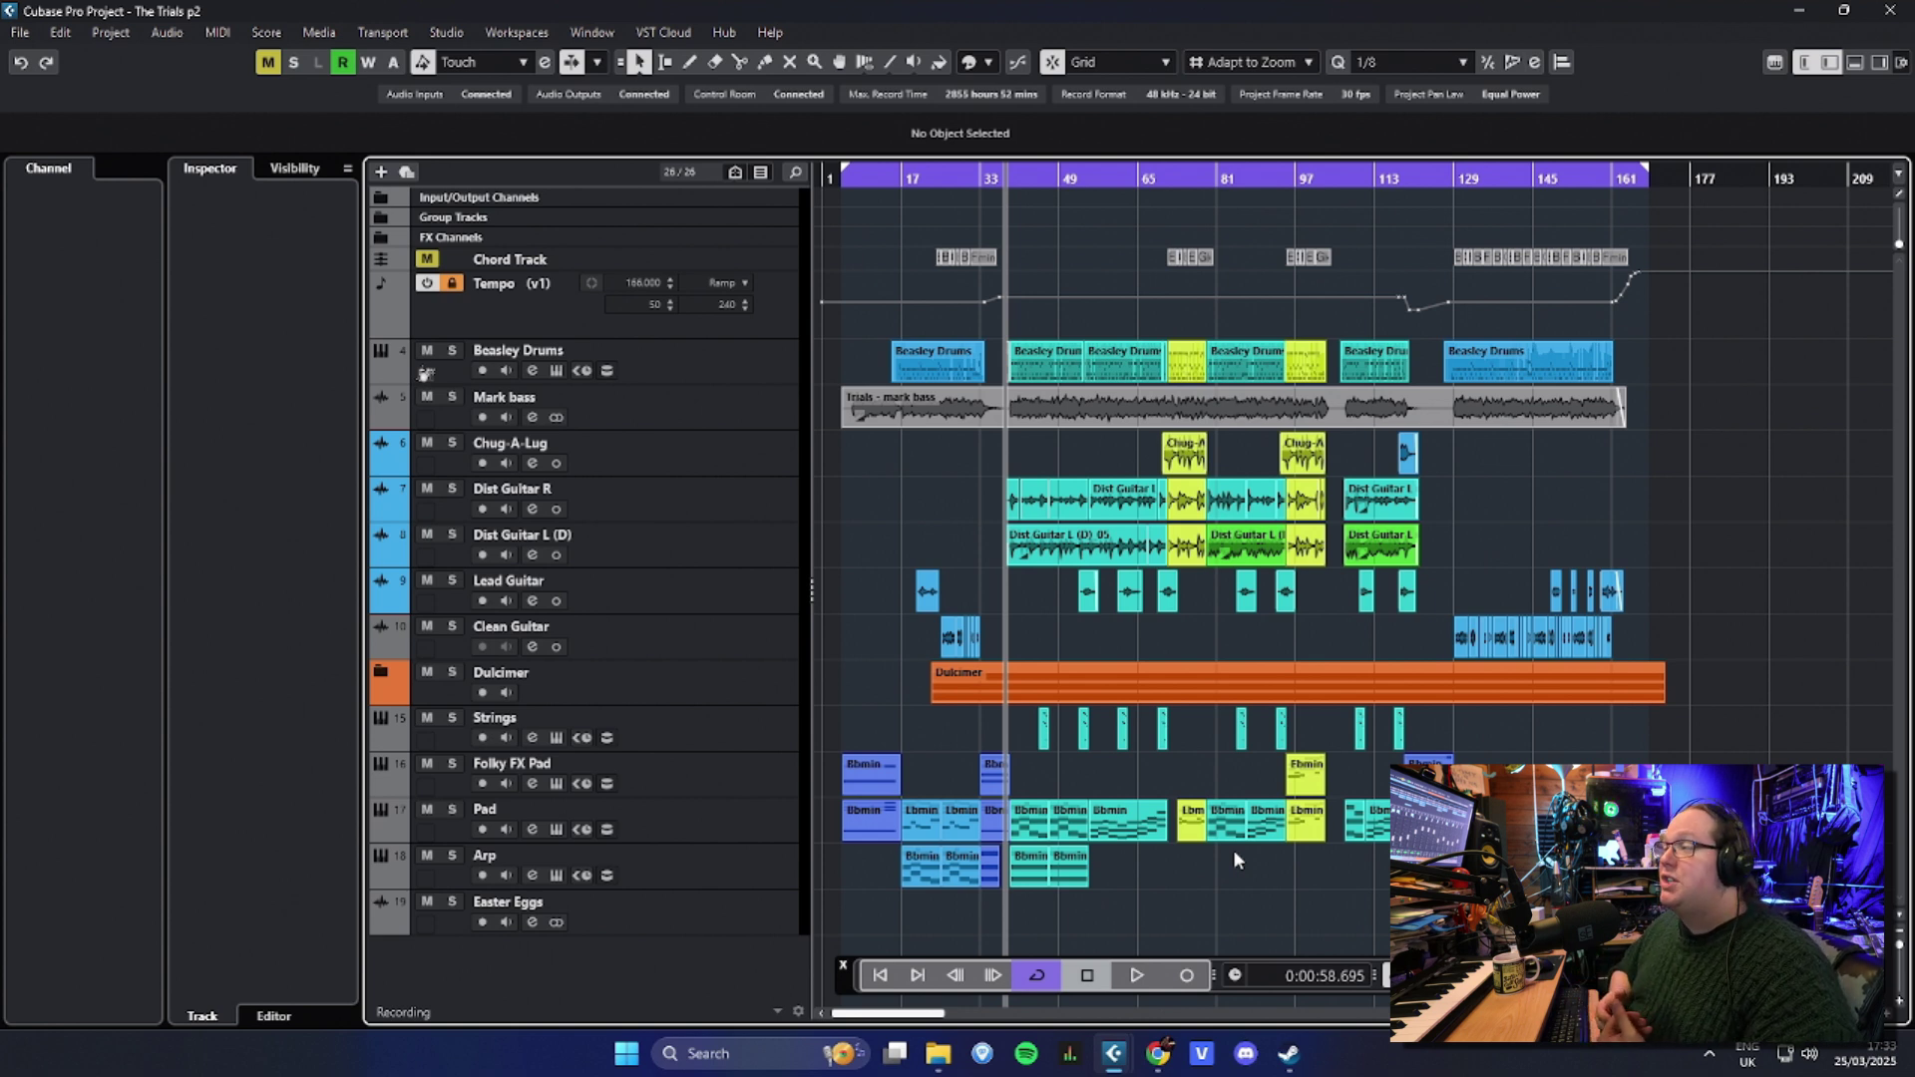
Step: Solo the Easter Eggs track and play its clip up to about bar 128
click(890, 902)
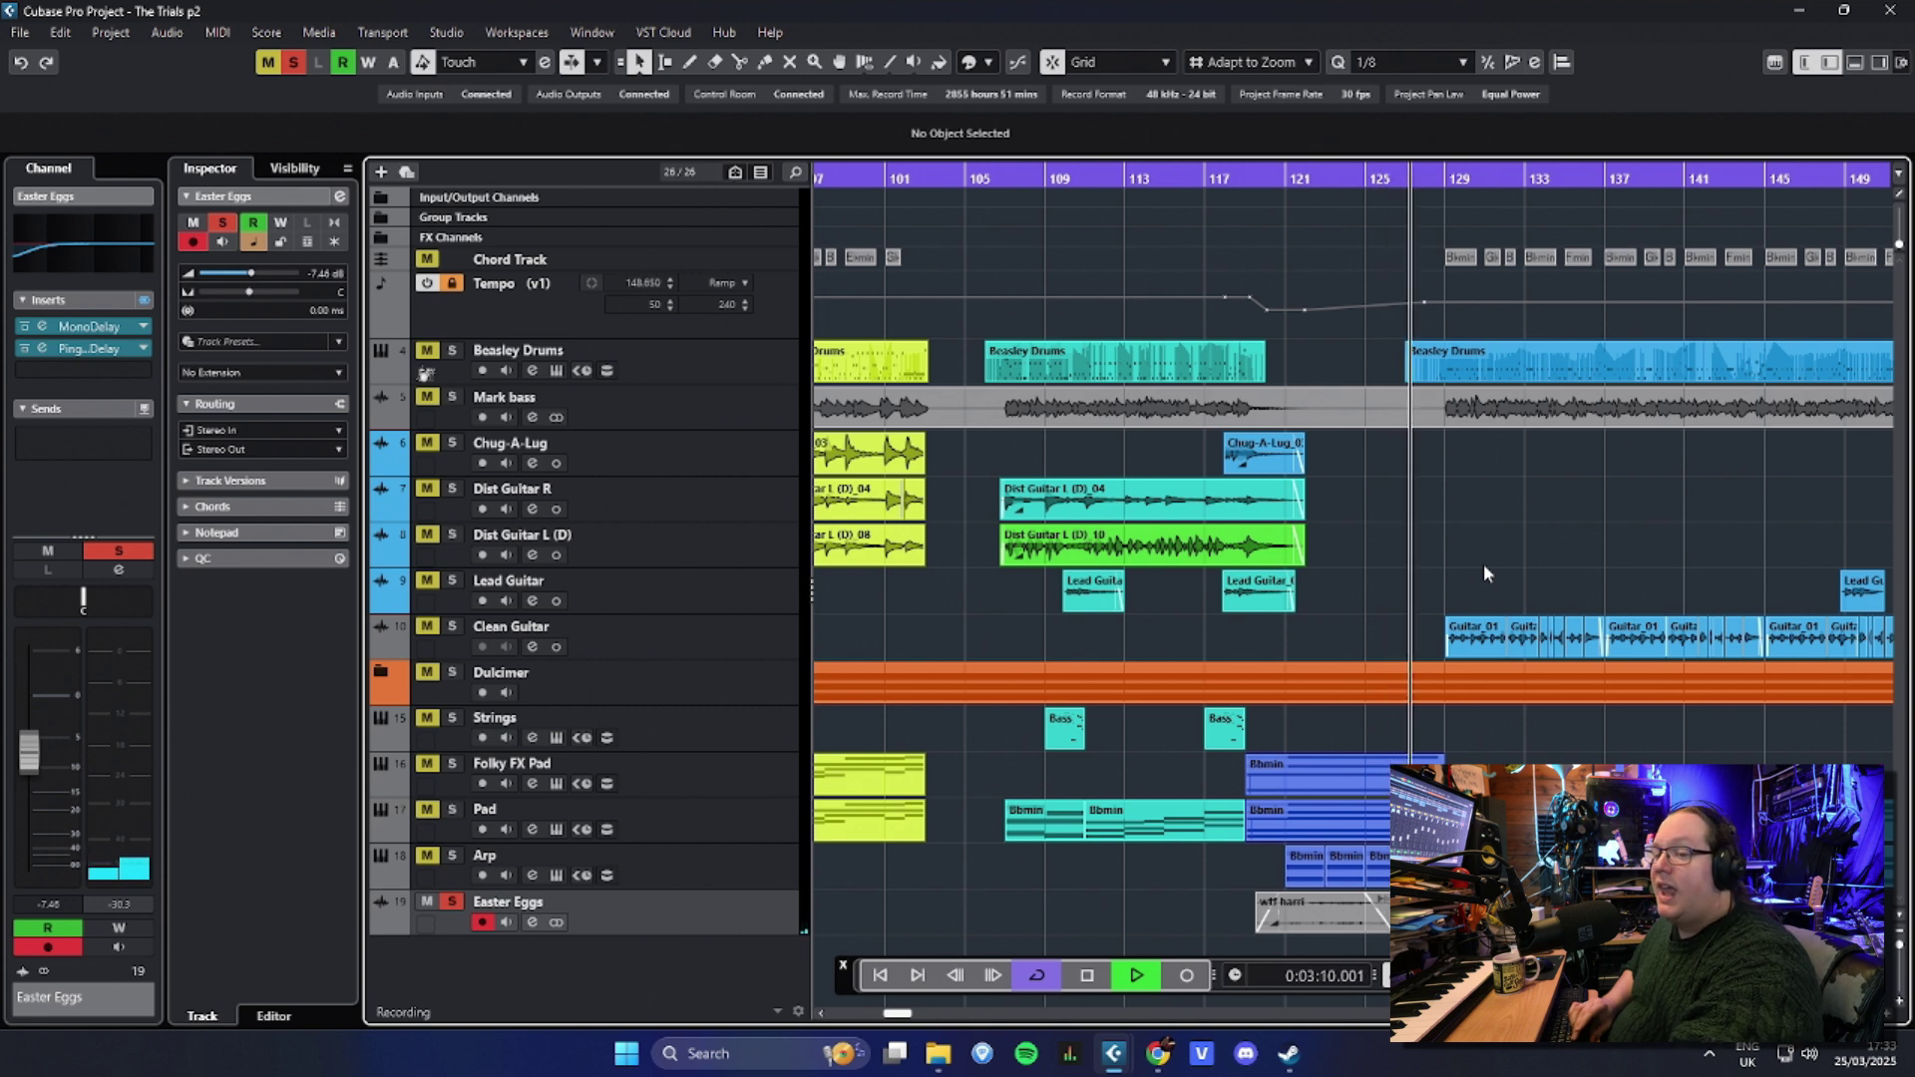
key(space)
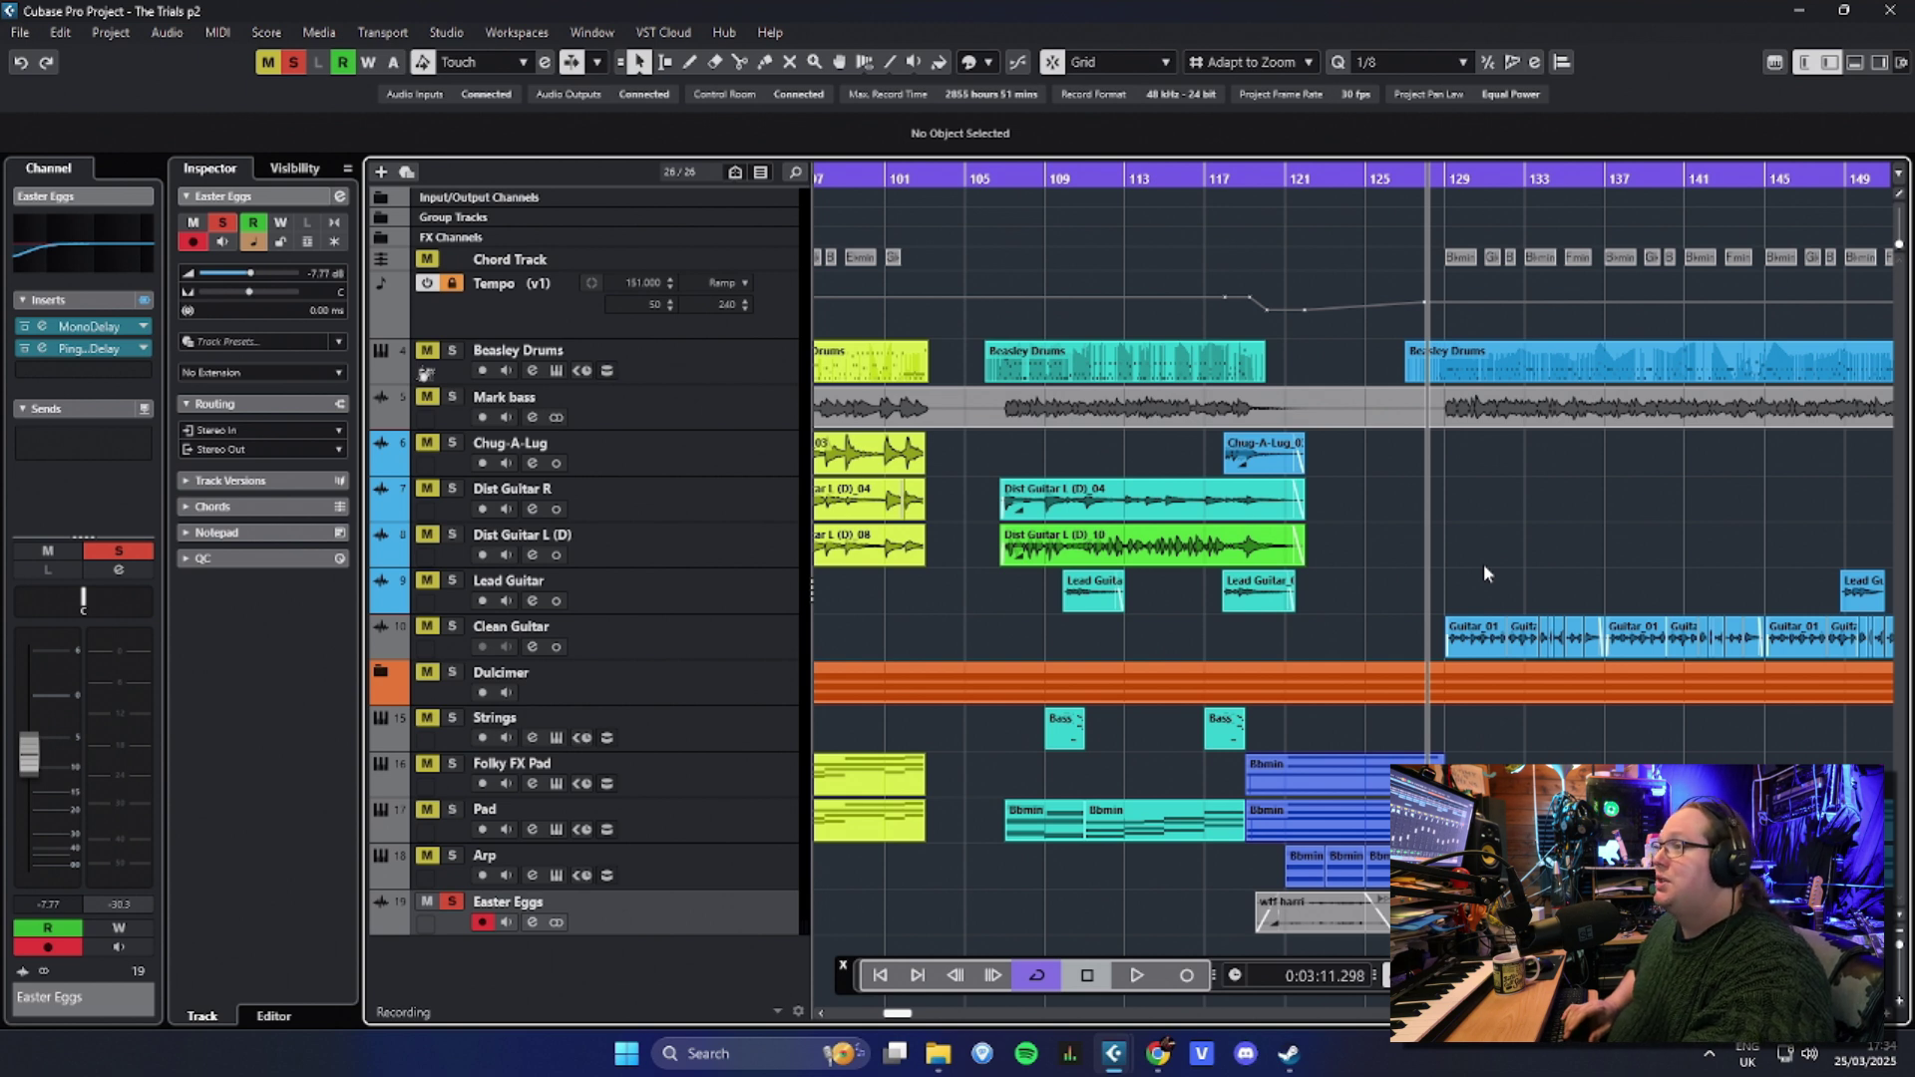
Step: Show the Easter Eggs track's used automation, move the transport bar clear of the lanes and select the "wtf harri" clip
click(420, 928)
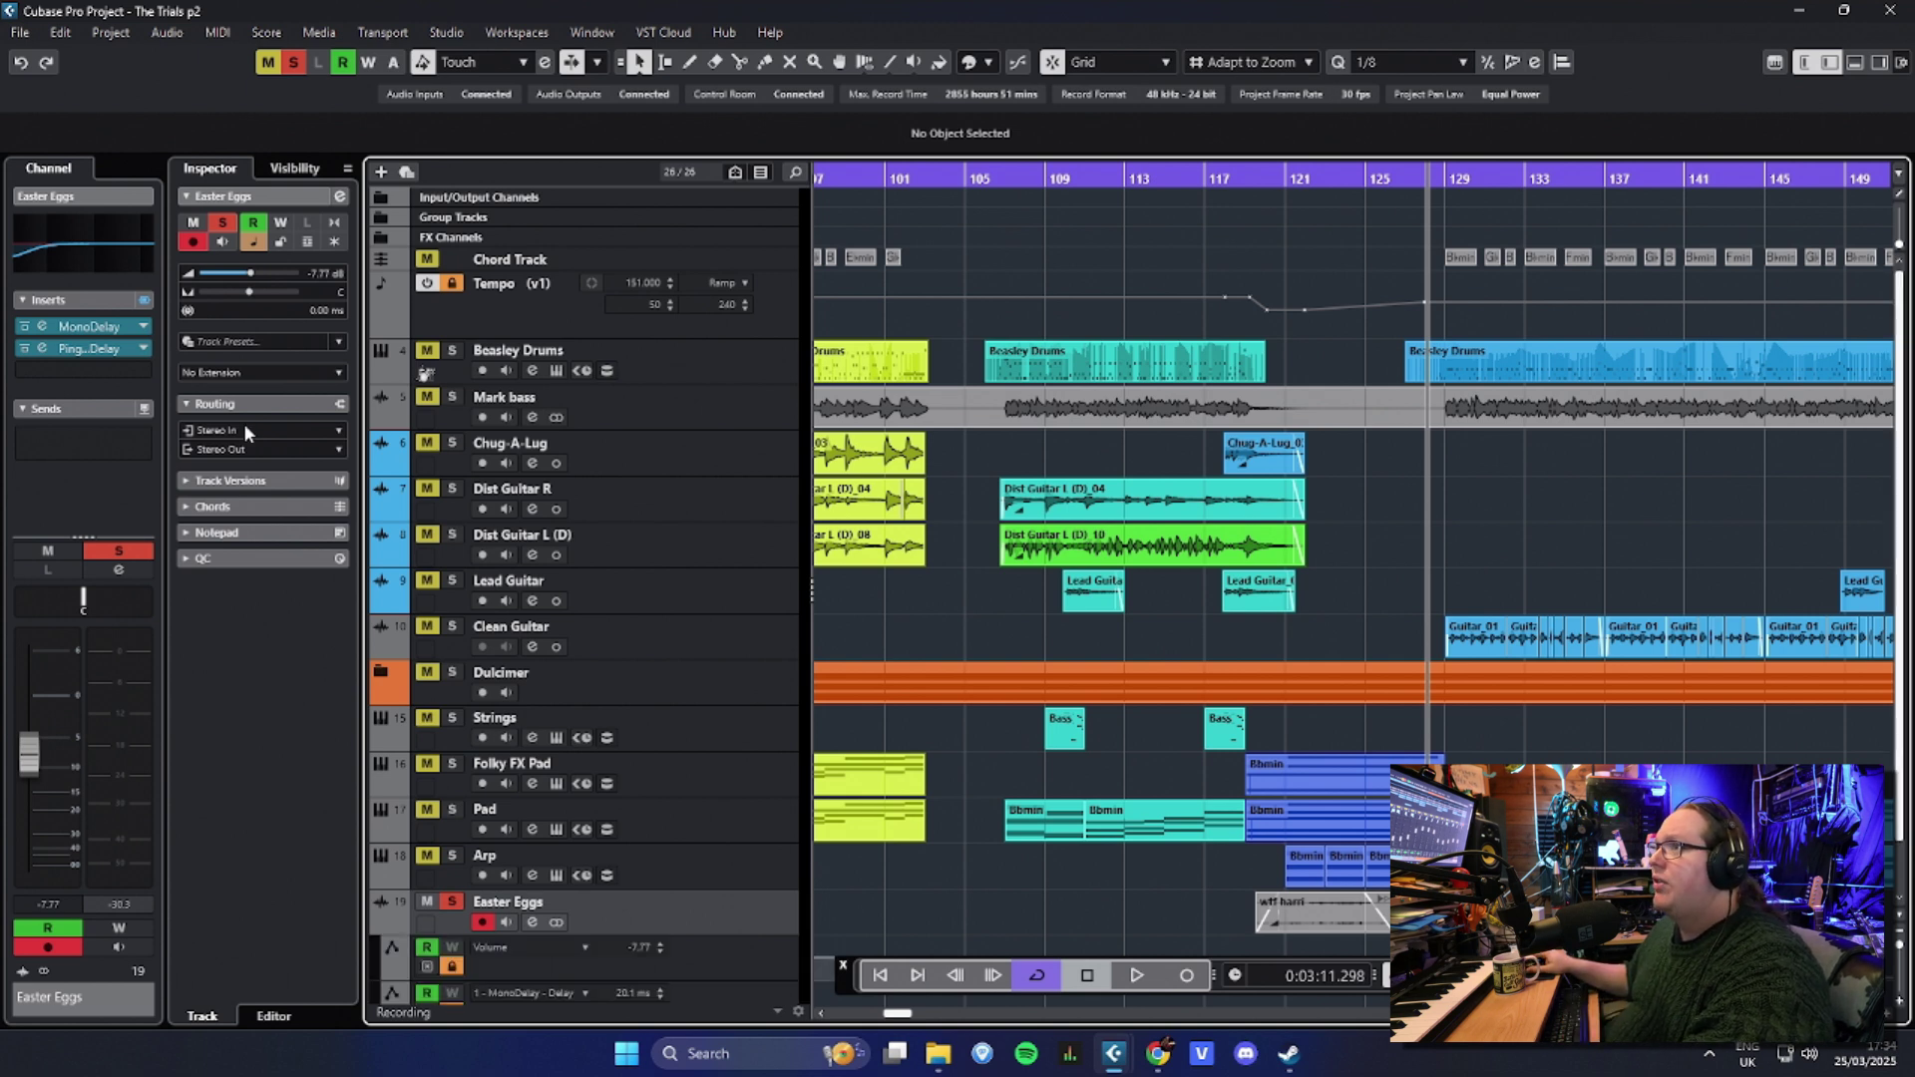
scroll(1097, 618, down, 2)
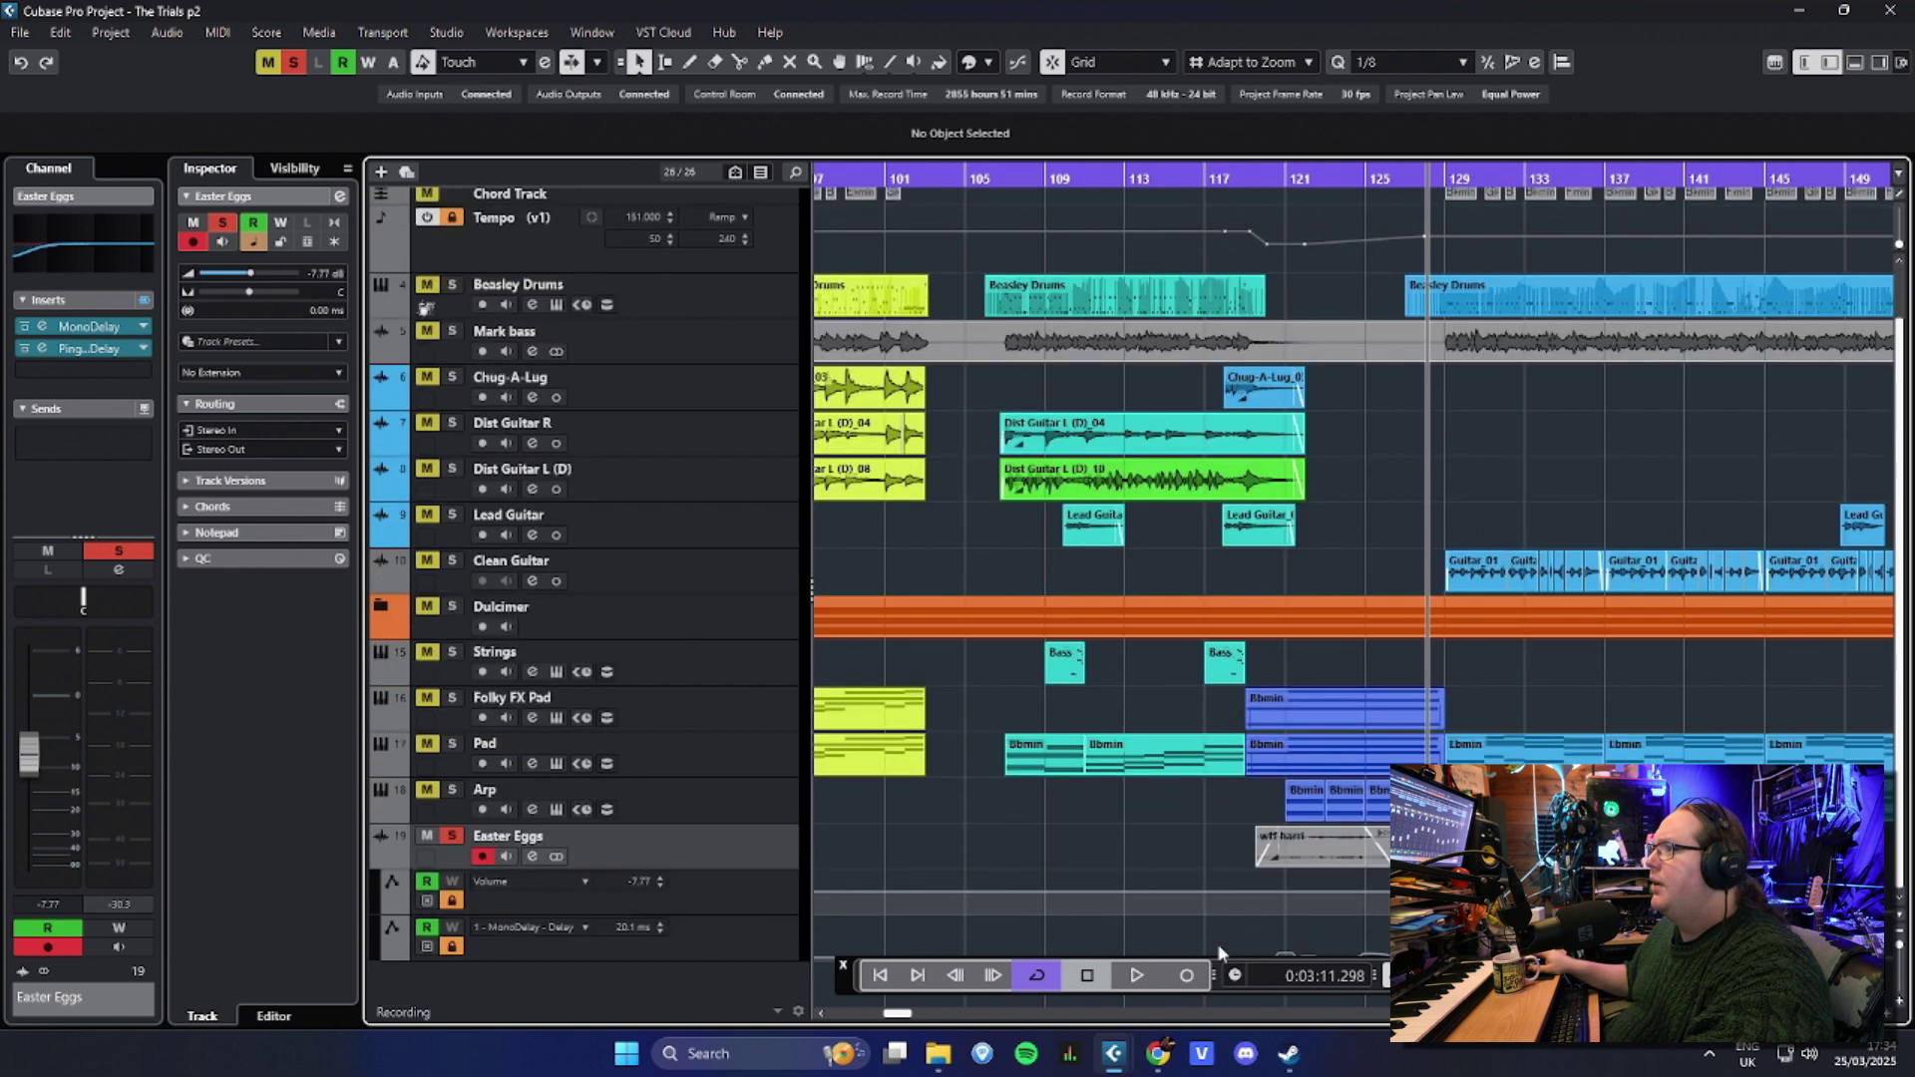
drag(849, 982, 788, 619)
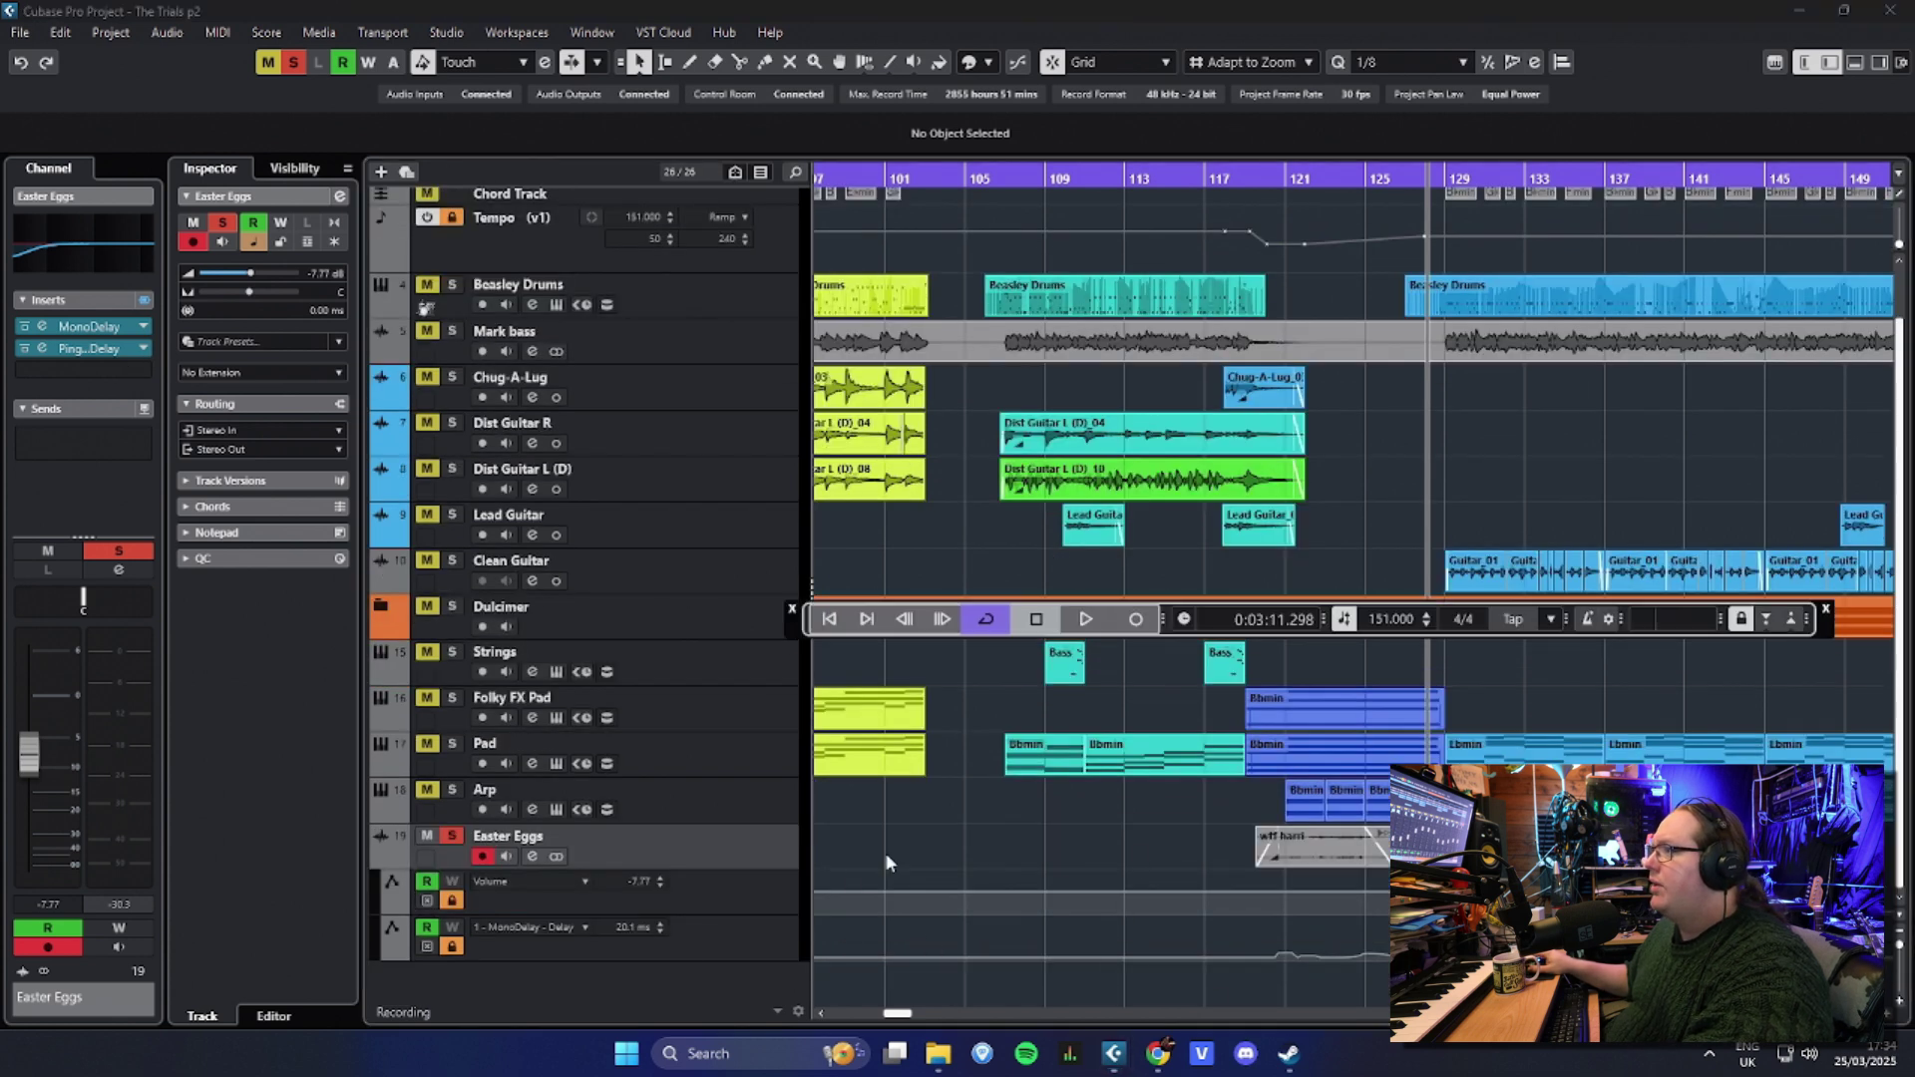
right_click(763, 848)
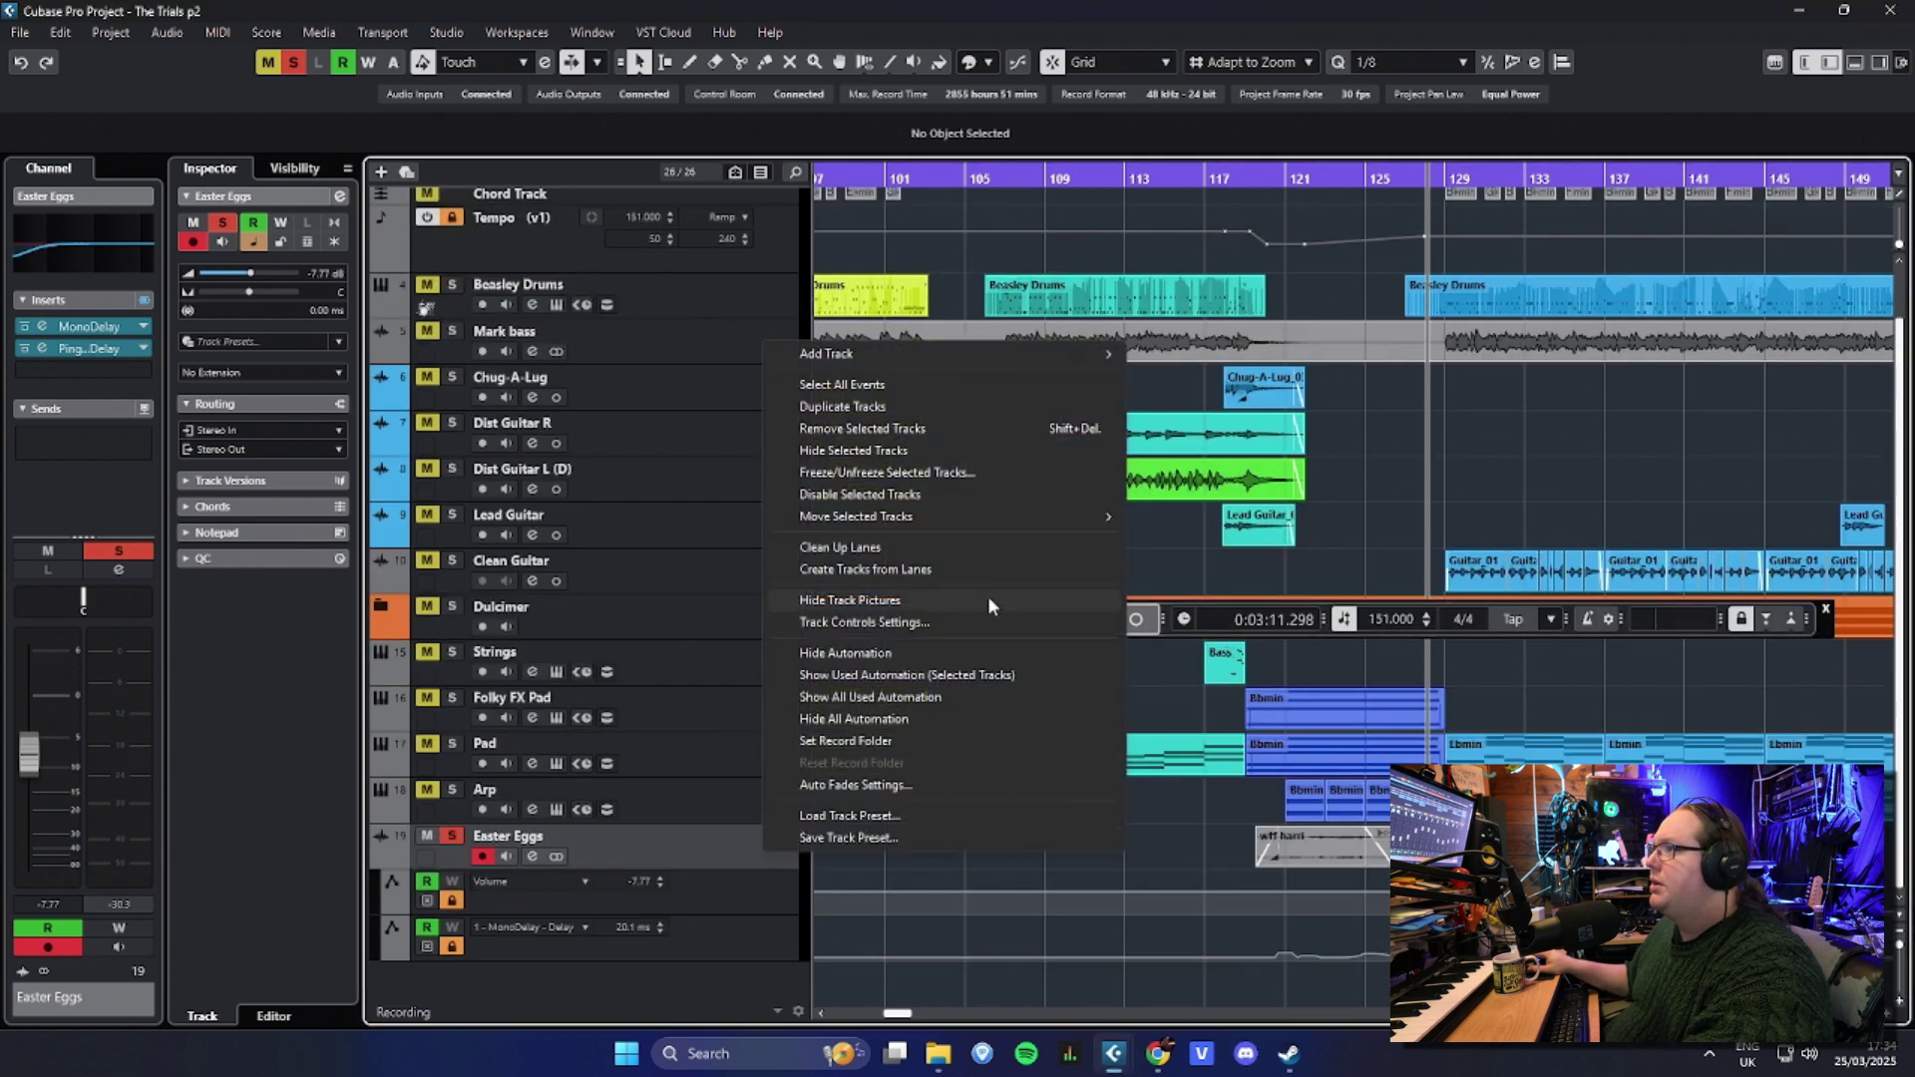
click(980, 675)
click(1318, 865)
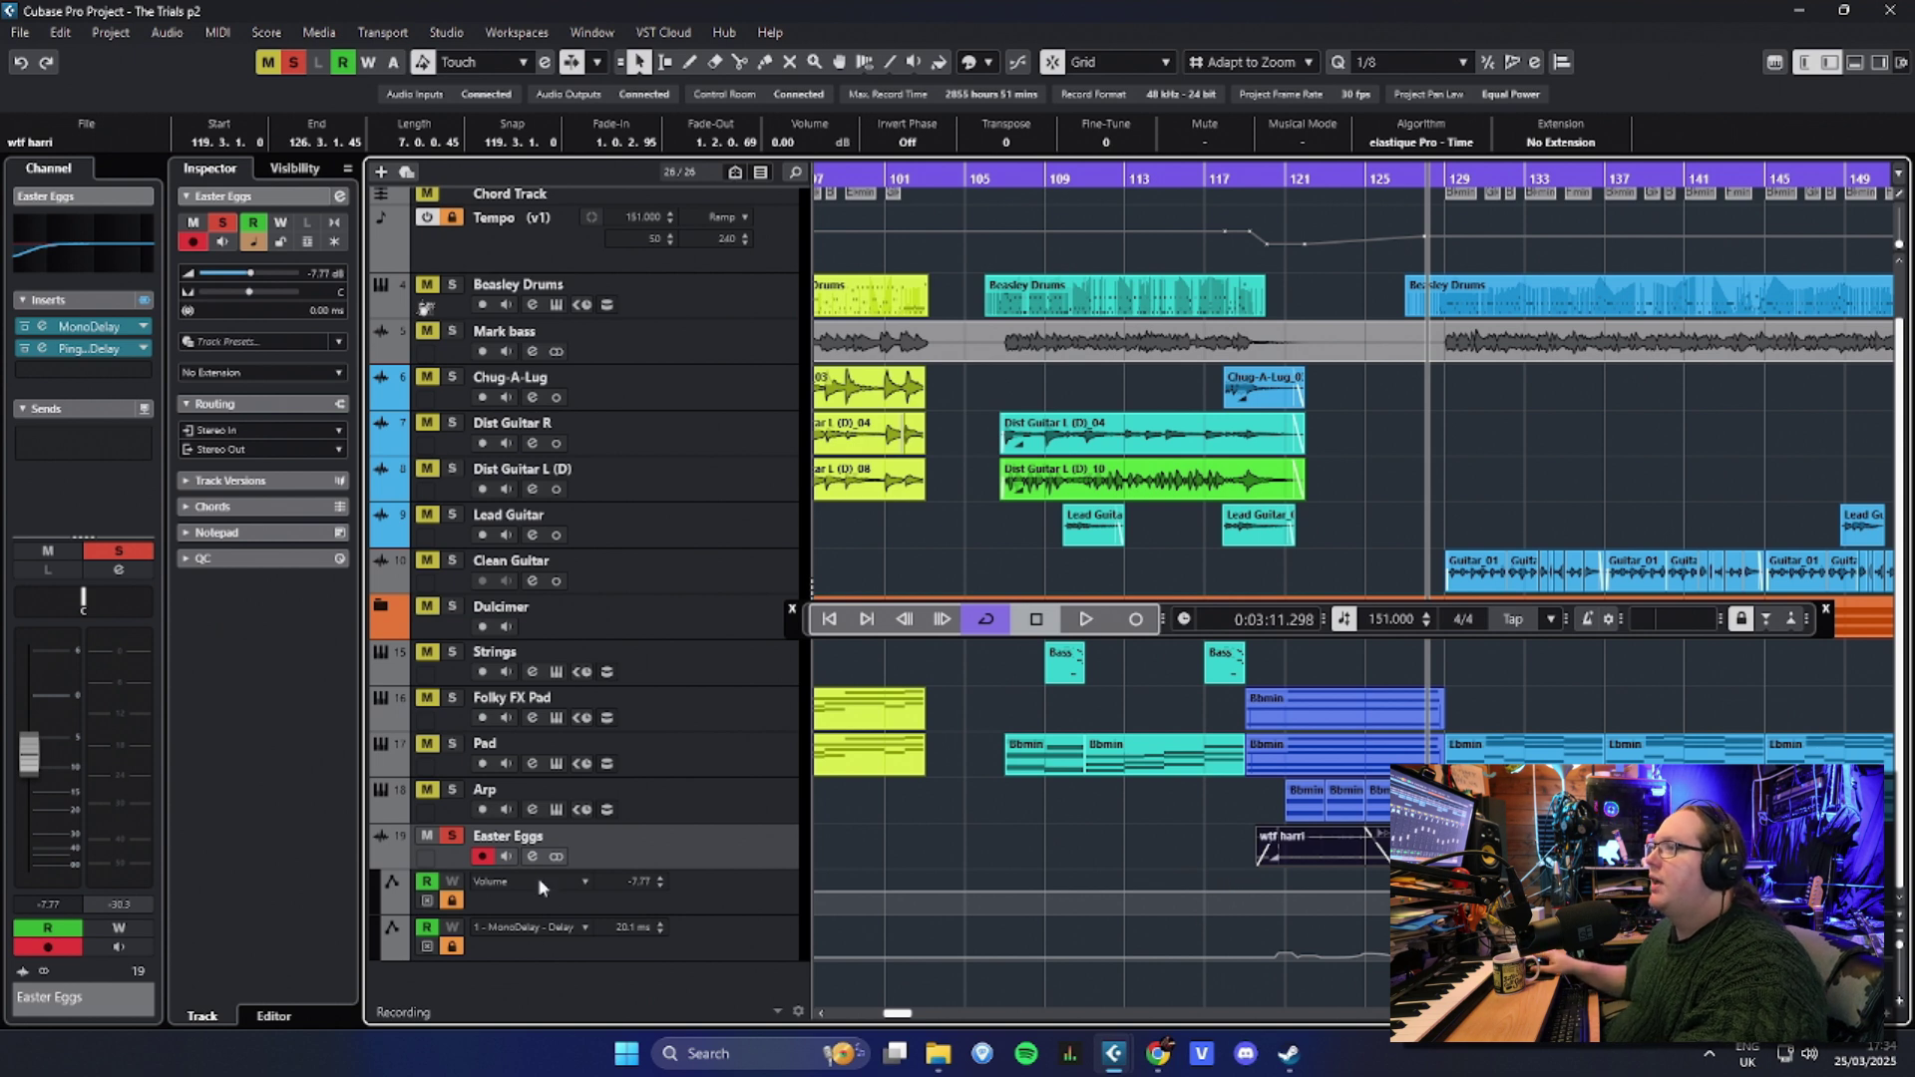
Step: Unsolo Easter Eggs and play the full mix from about bar 119 to bar 125
click(452, 836)
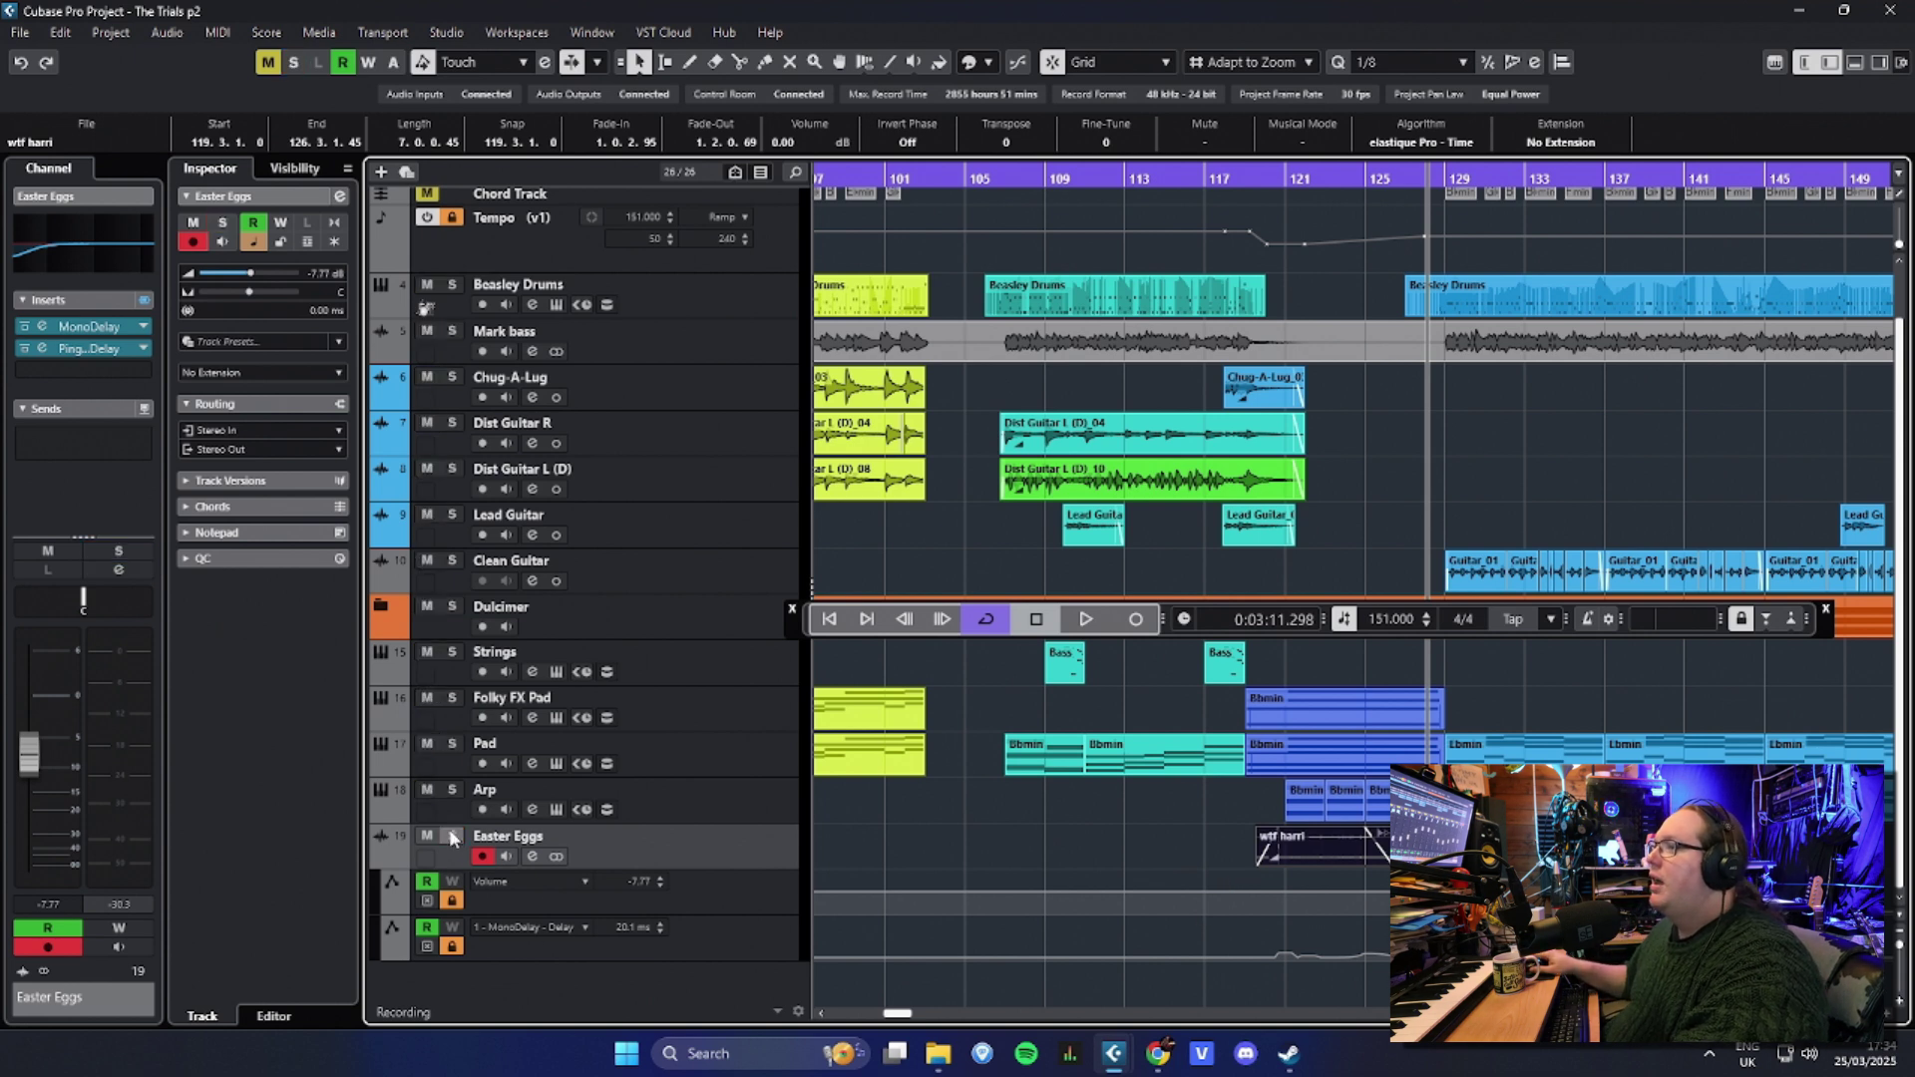
click(1259, 186)
key(space)
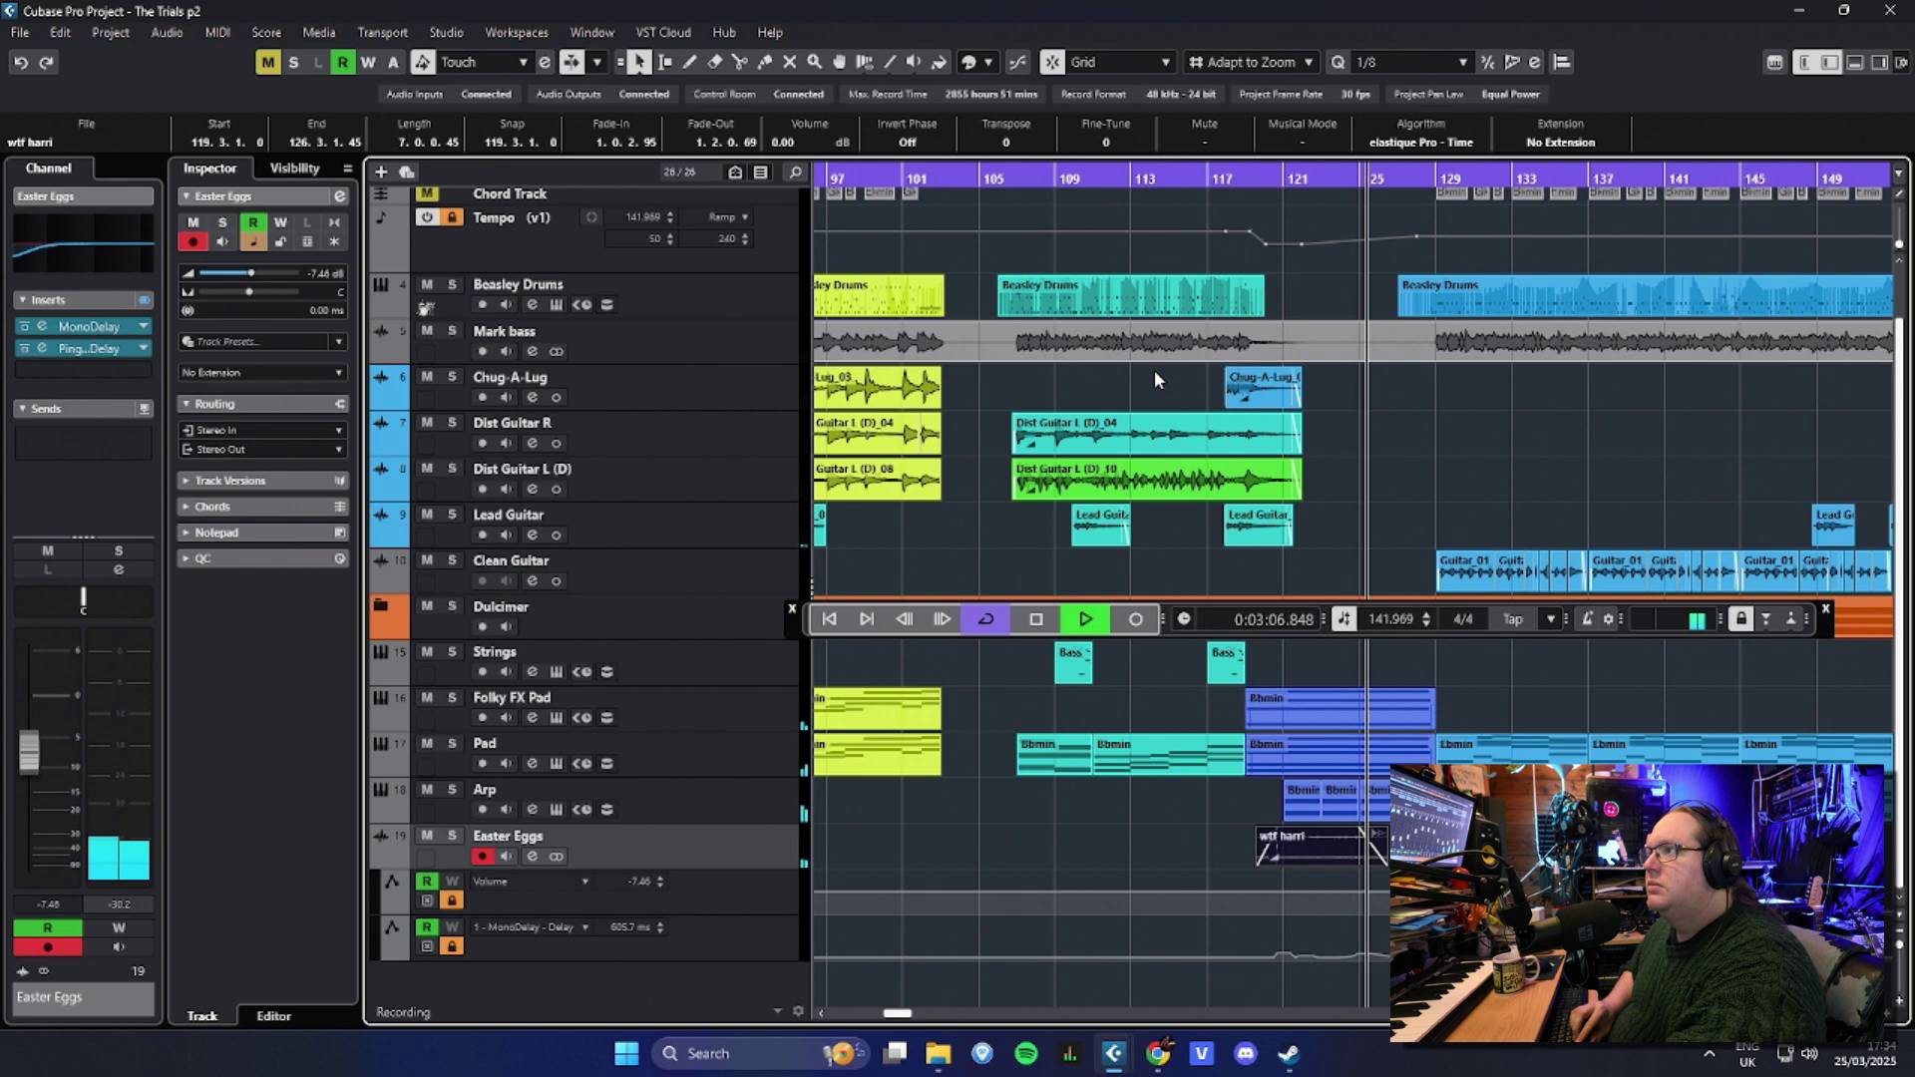
key(space)
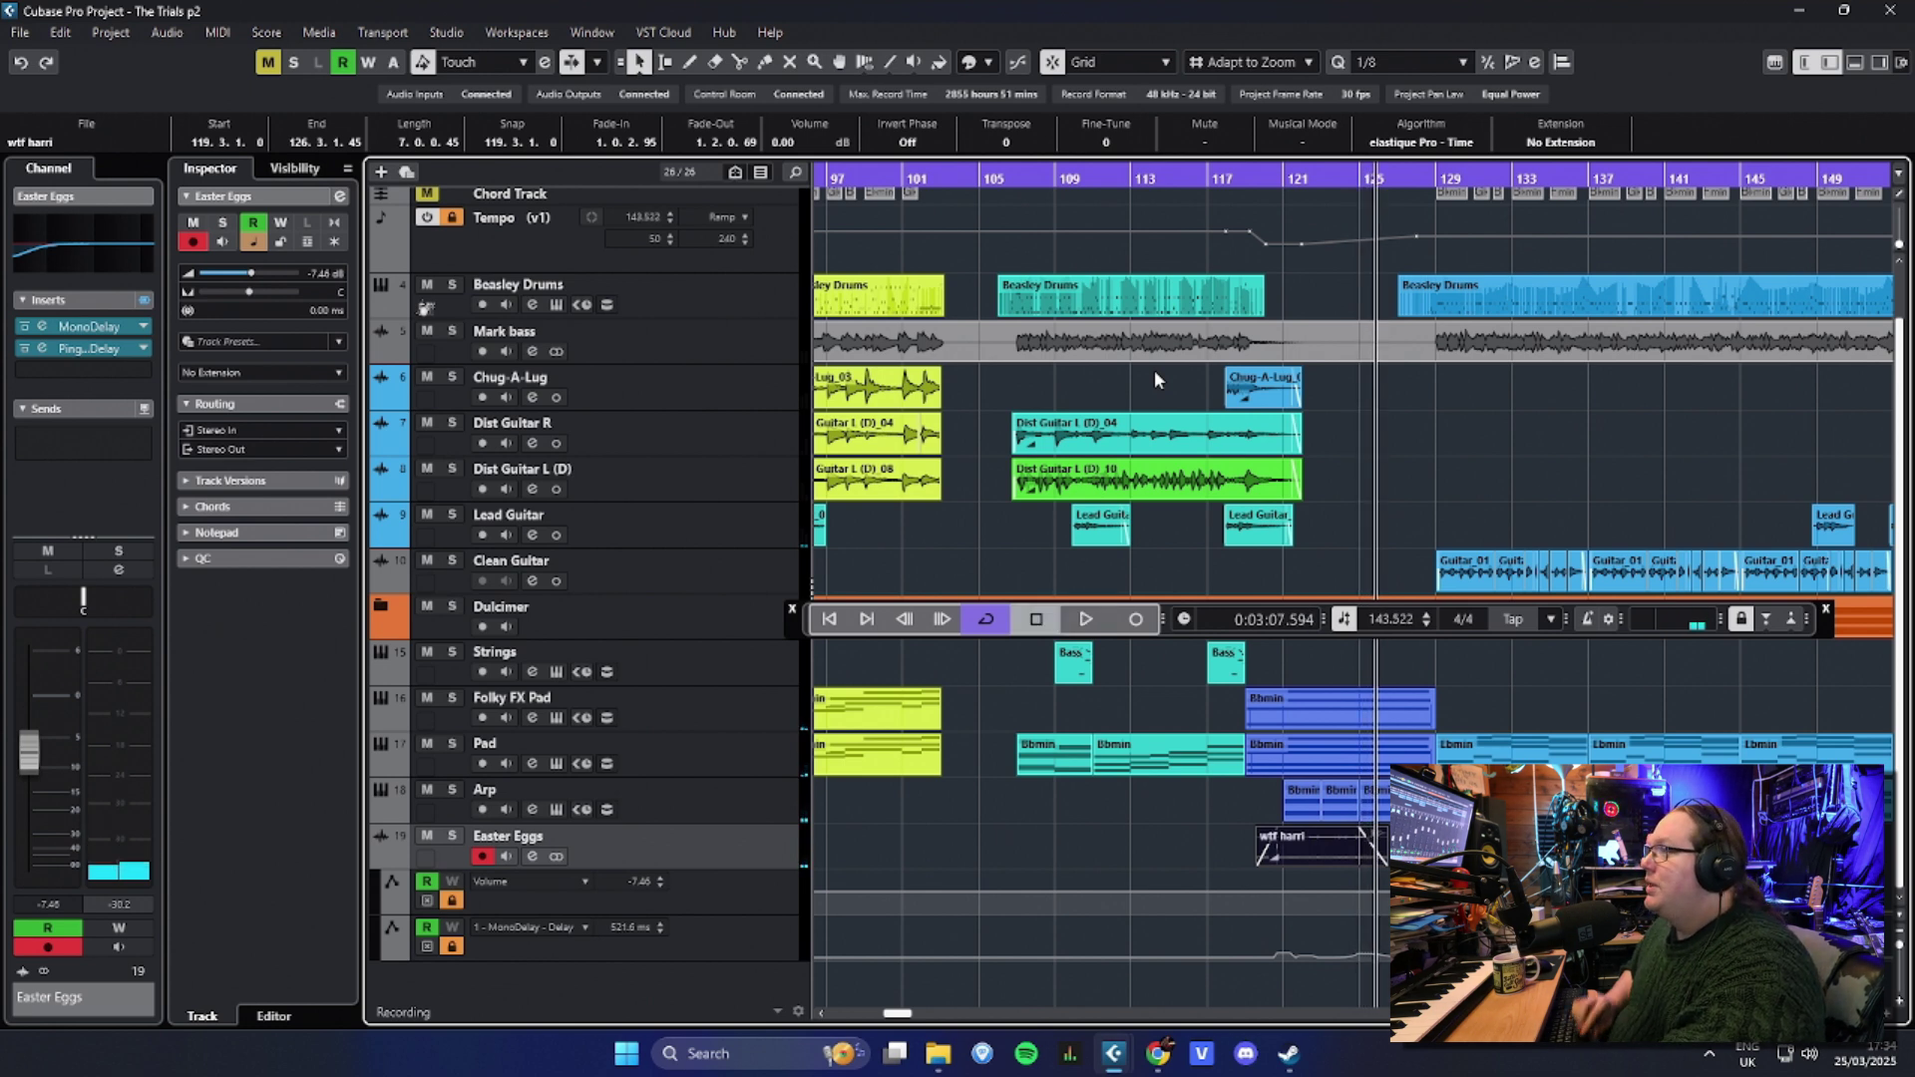
Step: Move the playhead back to about bar 111
click(1114, 176)
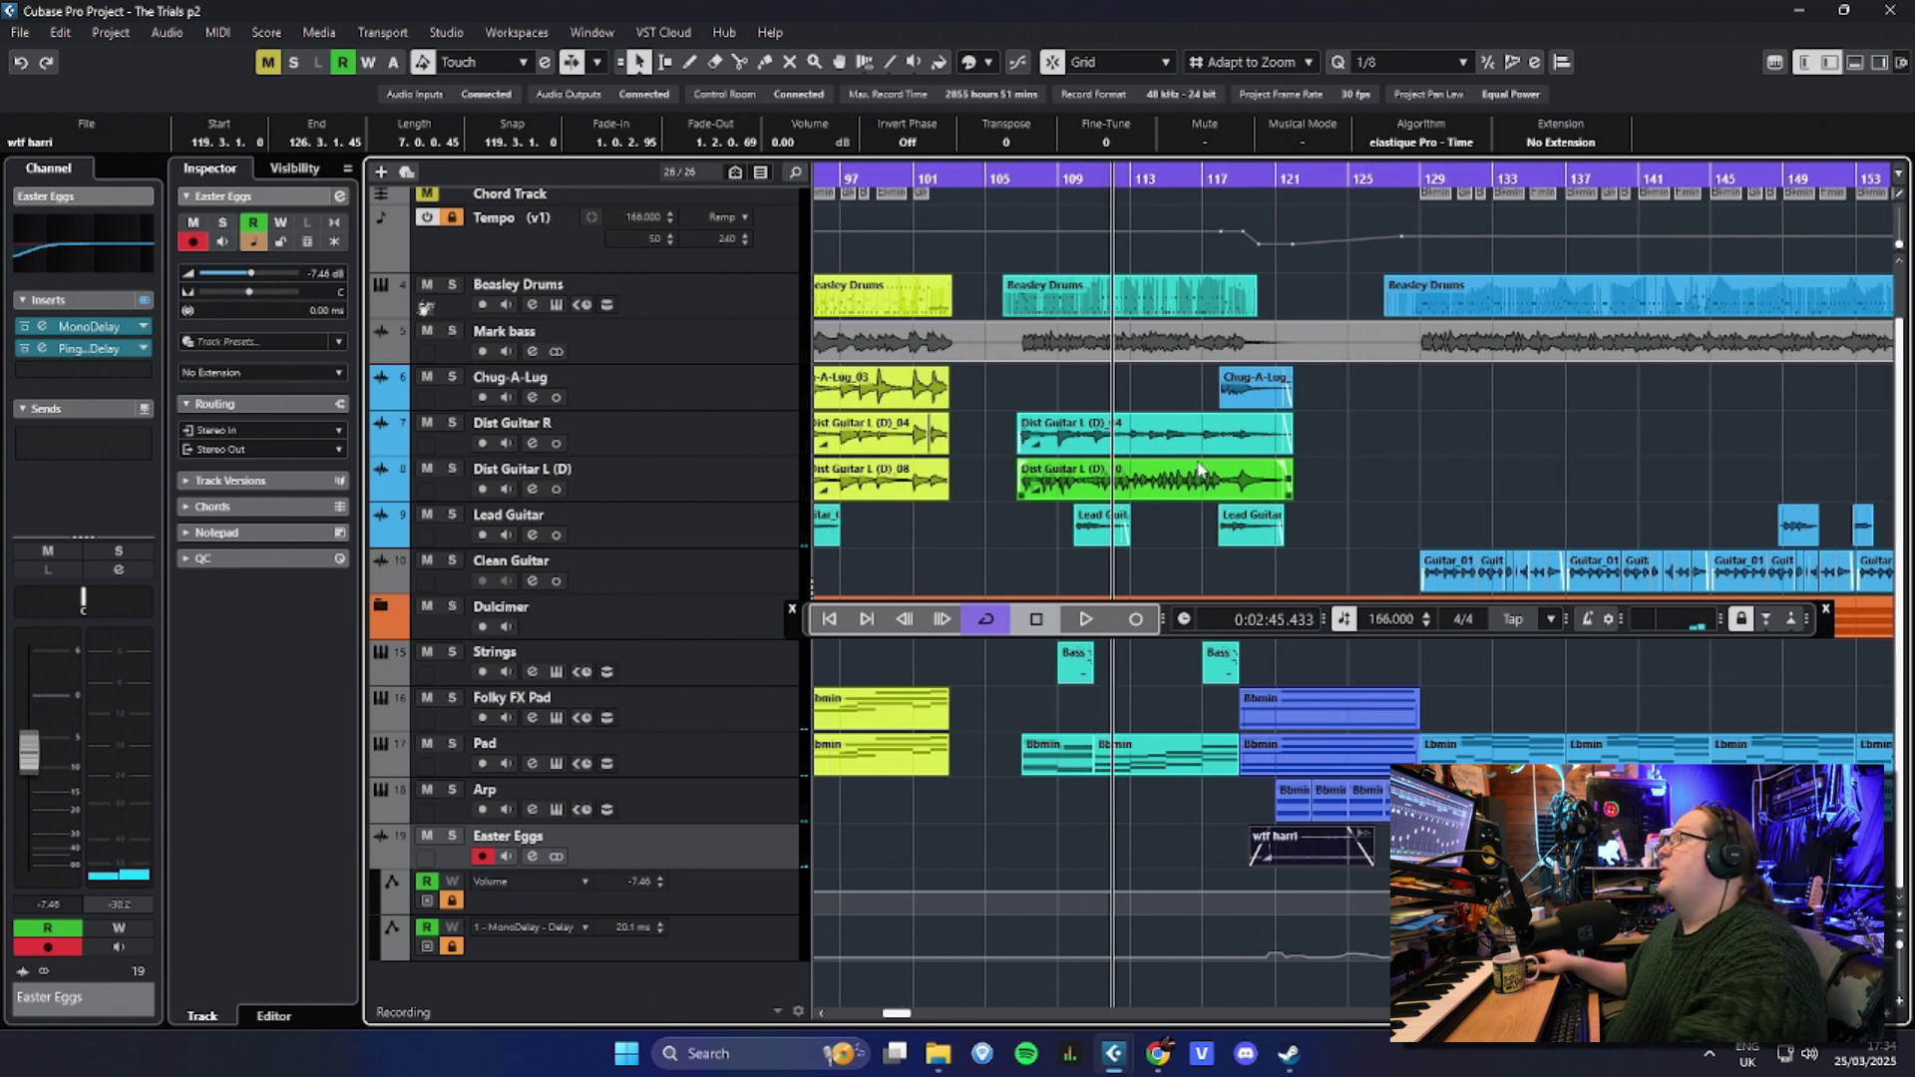